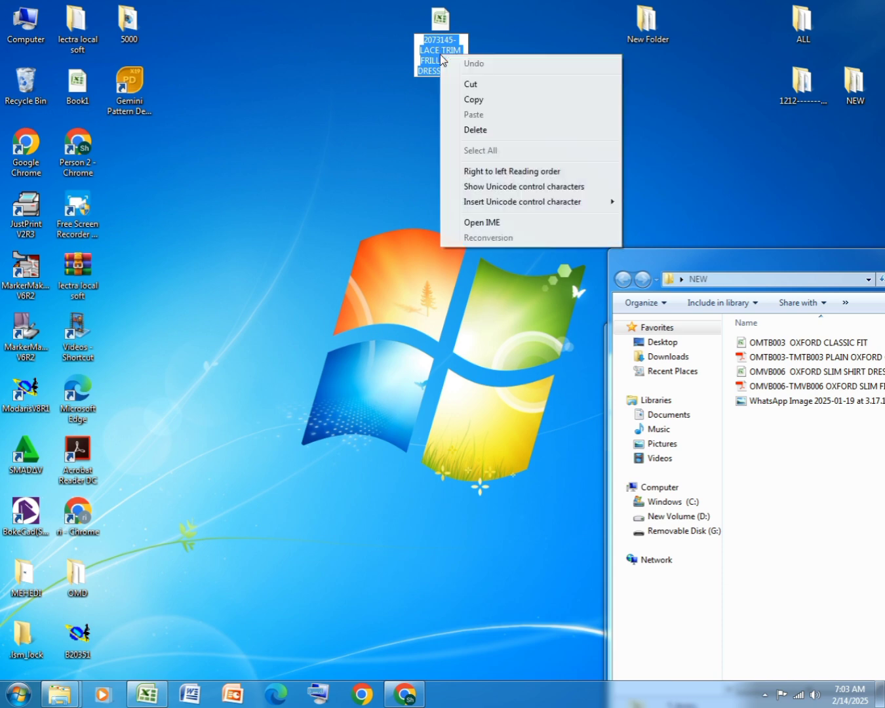
Copy the Excel file's name and create a desktop folder named "2073145- LACE TRIM FRILL HEM DRESS-------" with it.
{"action": "left_click", "coordinate": [474, 100]}
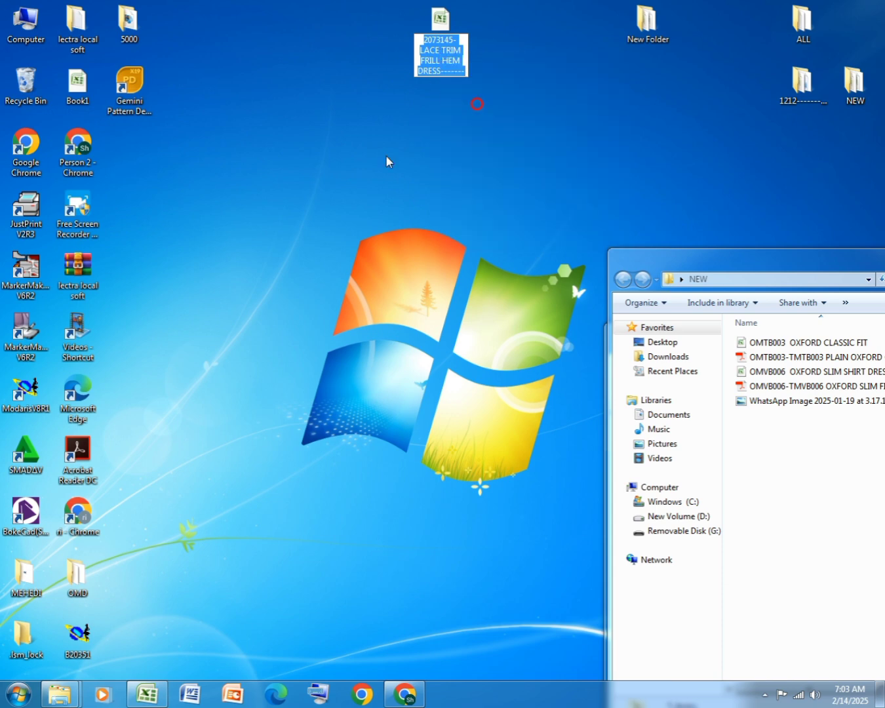
{"action": "left_click", "coordinate": [317, 168]}
{"action": "right_click", "coordinate": [317, 170]}
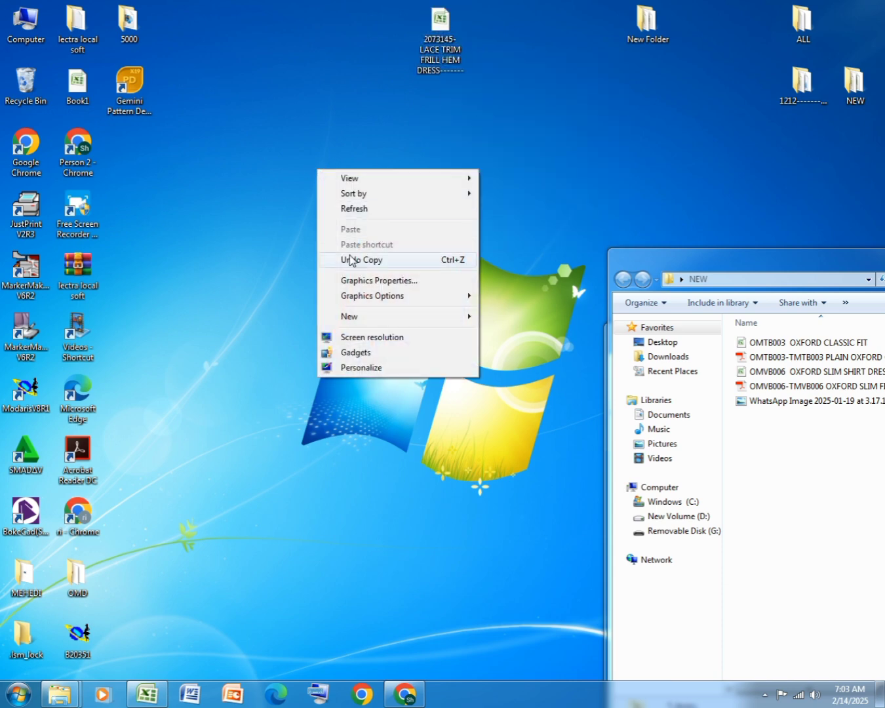
{"action": "left_click", "coordinate": [366, 321]}
{"action": "left_click", "coordinate": [509, 317]}
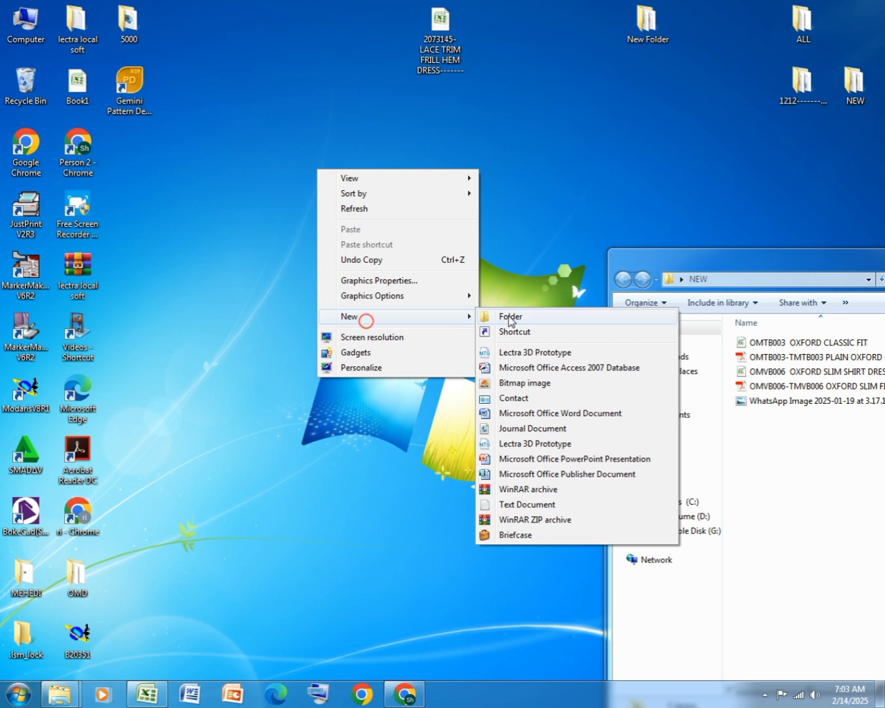
{"action": "key", "text": "ctrl+v"}
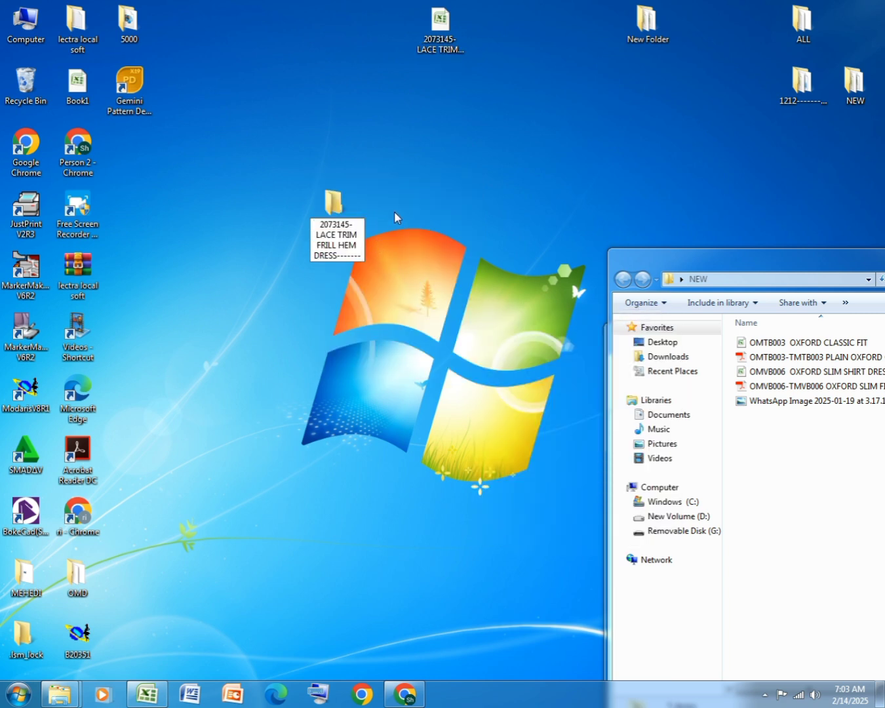
{"action": "left_click", "coordinate": [394, 212]}
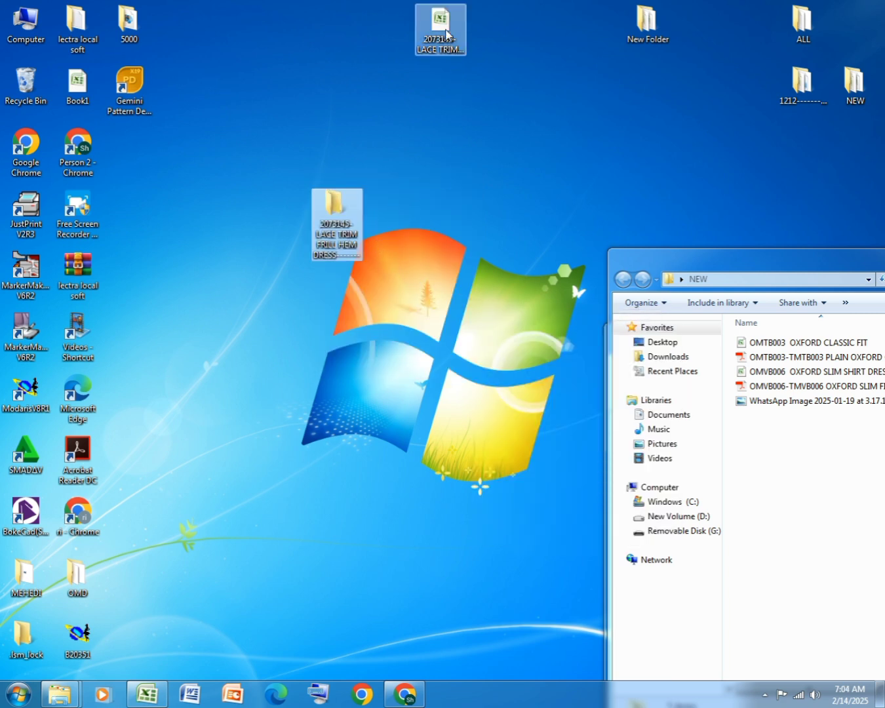
Move the LACE TRIM FRILL HEM DRESS Excel file into the new desktop folder of the same name and open that folder.
{"action": "left_click_drag", "start_coordinate": [447, 34], "coordinate": [333, 218]}
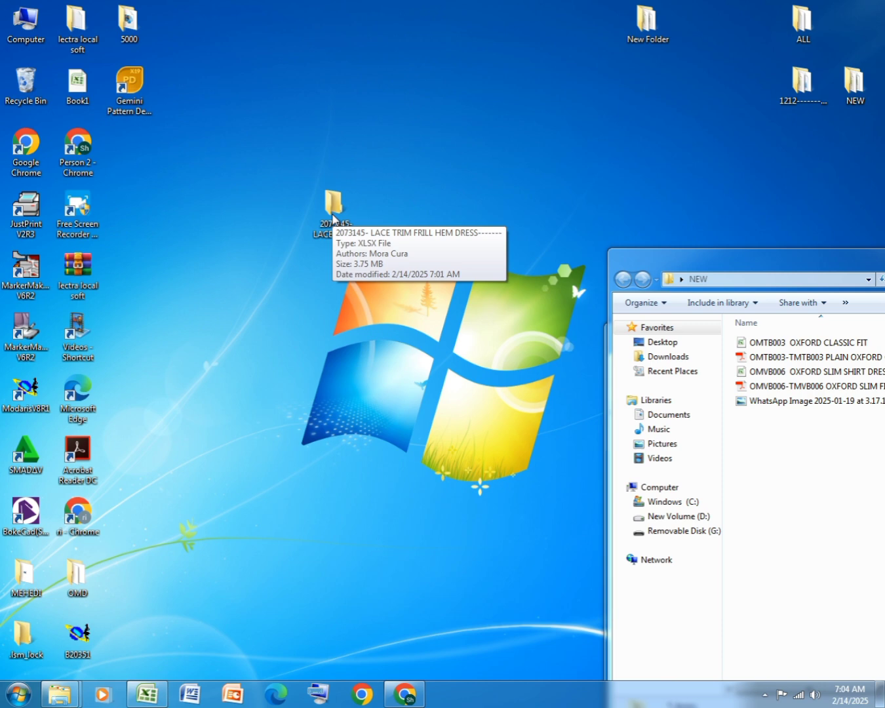
{"action": "double_click", "coordinate": [333, 219]}
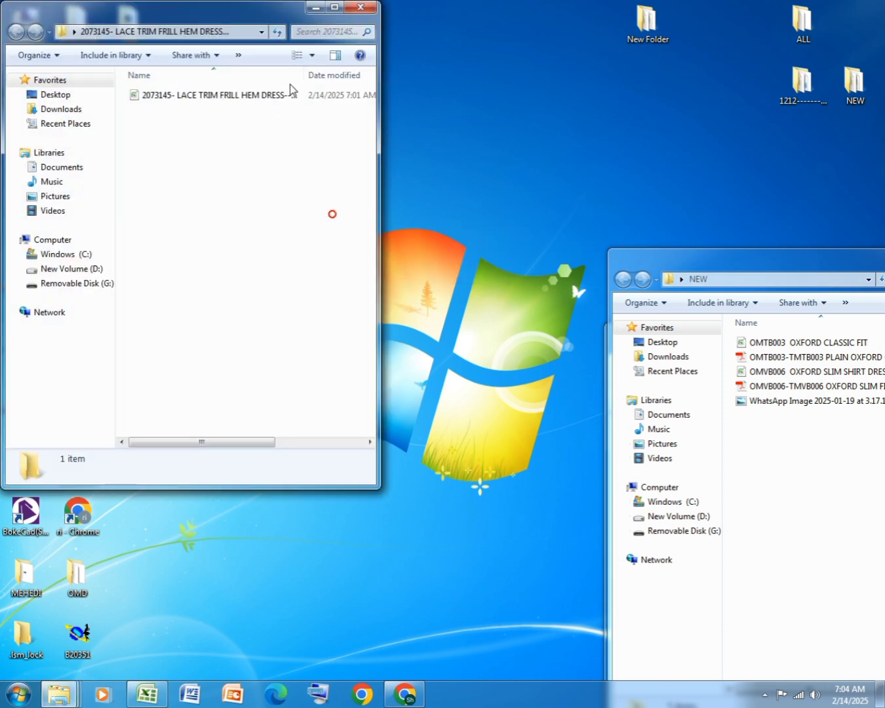
{"action": "left_click", "coordinate": [334, 7]}
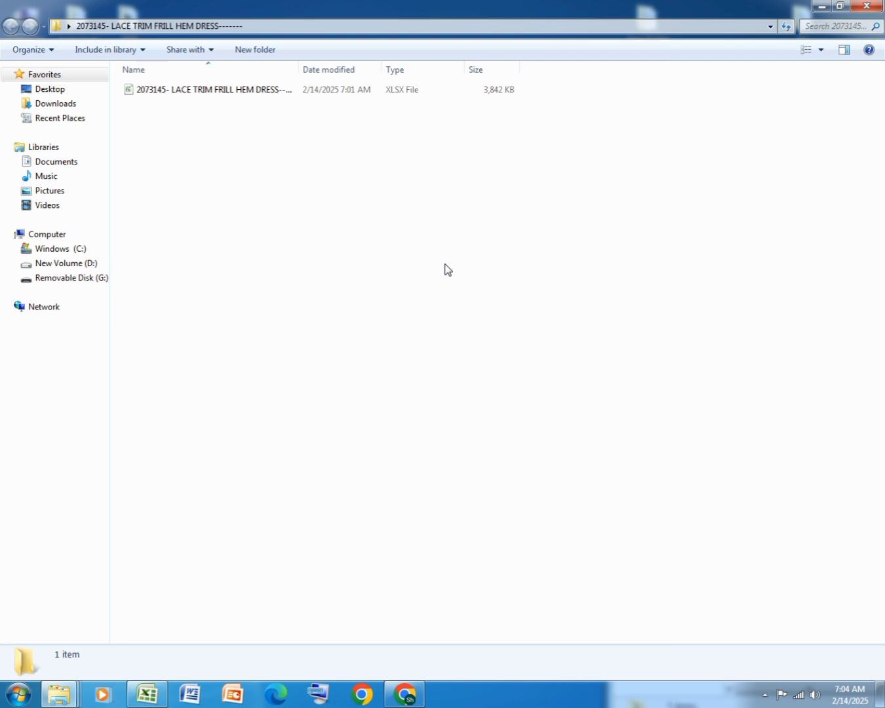
{"action": "left_click", "coordinate": [839, 6]}
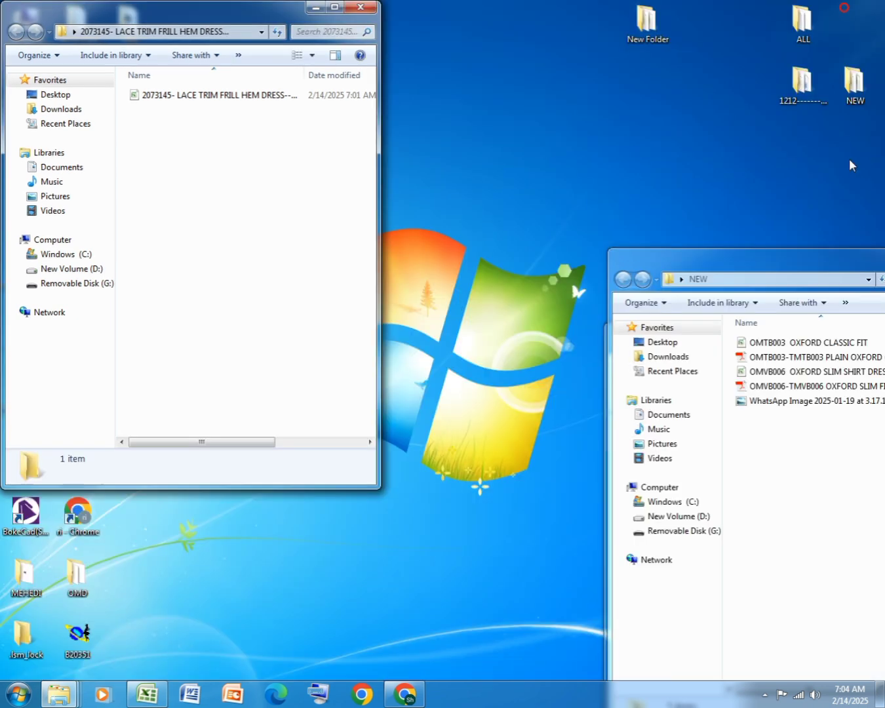
{"action": "left_click_drag", "start_coordinate": [173, 21], "coordinate": [748, 196]}
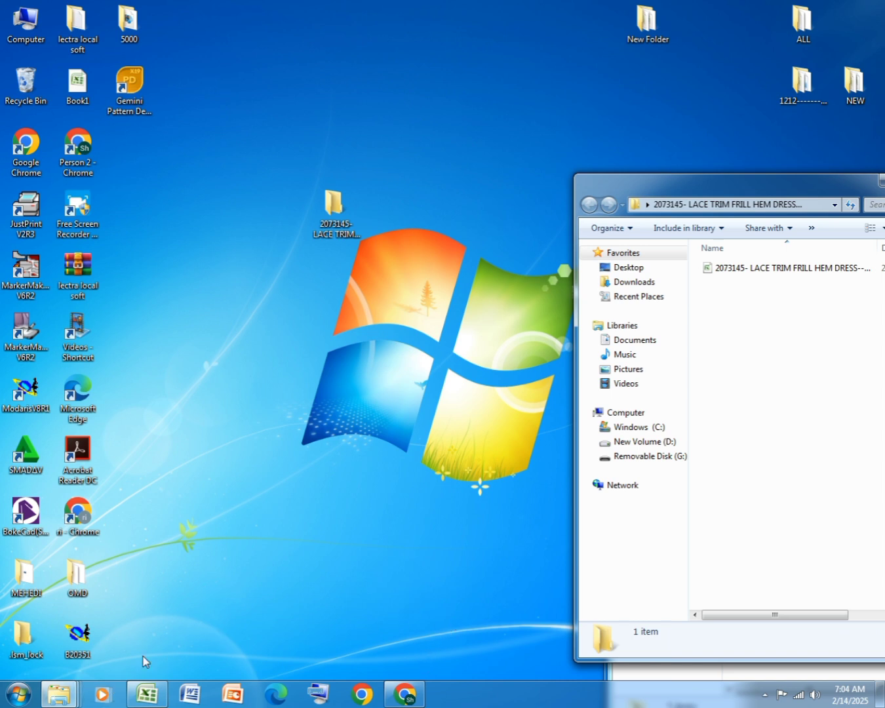
Create a new text document in the dress folder and close the folder window.
{"action": "right_click", "coordinate": [768, 358]}
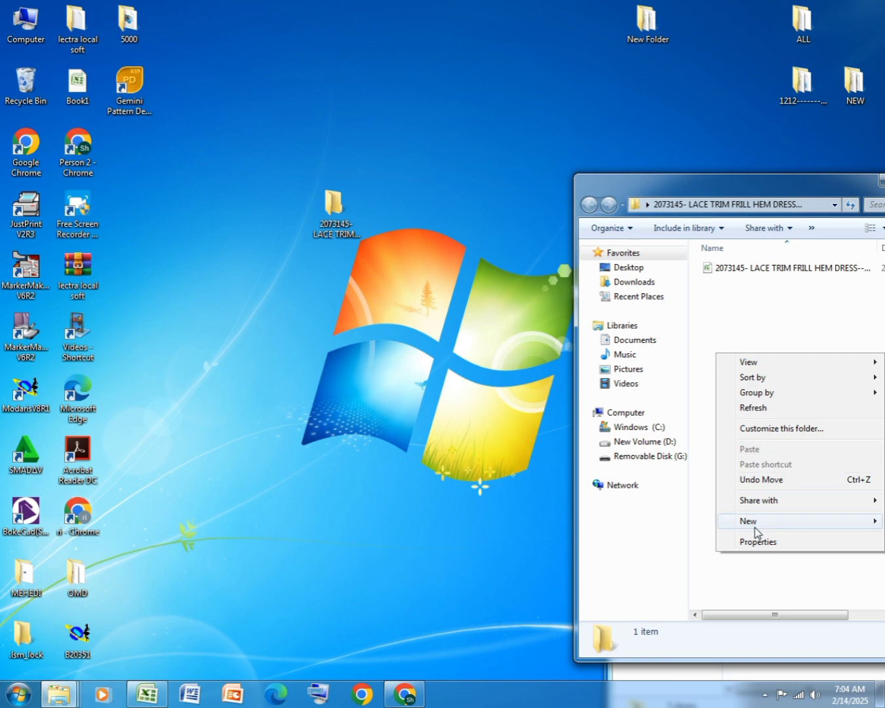
{"action": "mouse_move", "coordinate": [759, 525]}
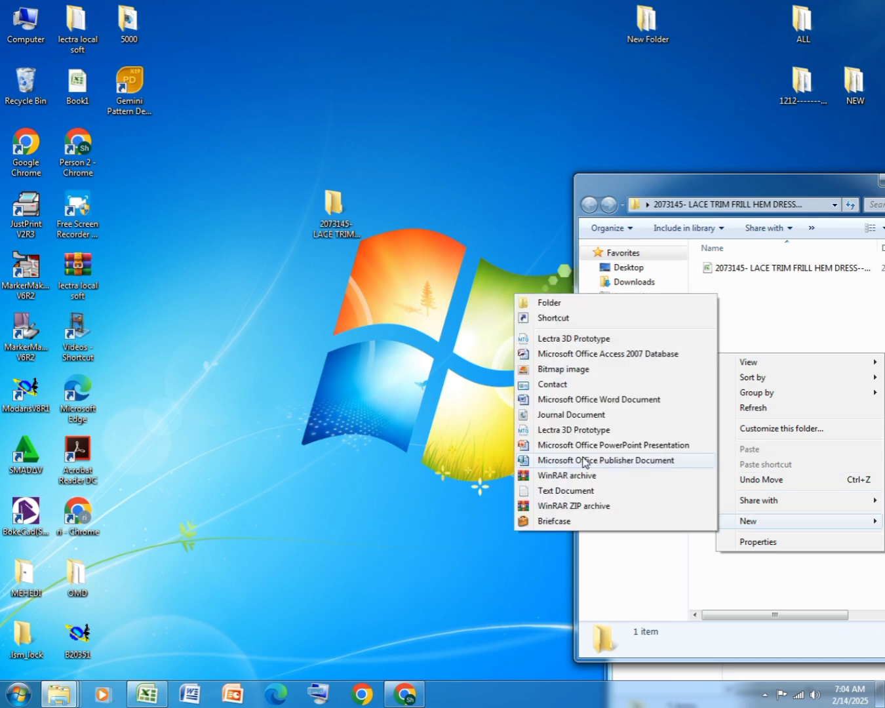
{"action": "left_click", "coordinate": [600, 492]}
{"action": "left_click", "coordinate": [600, 491]}
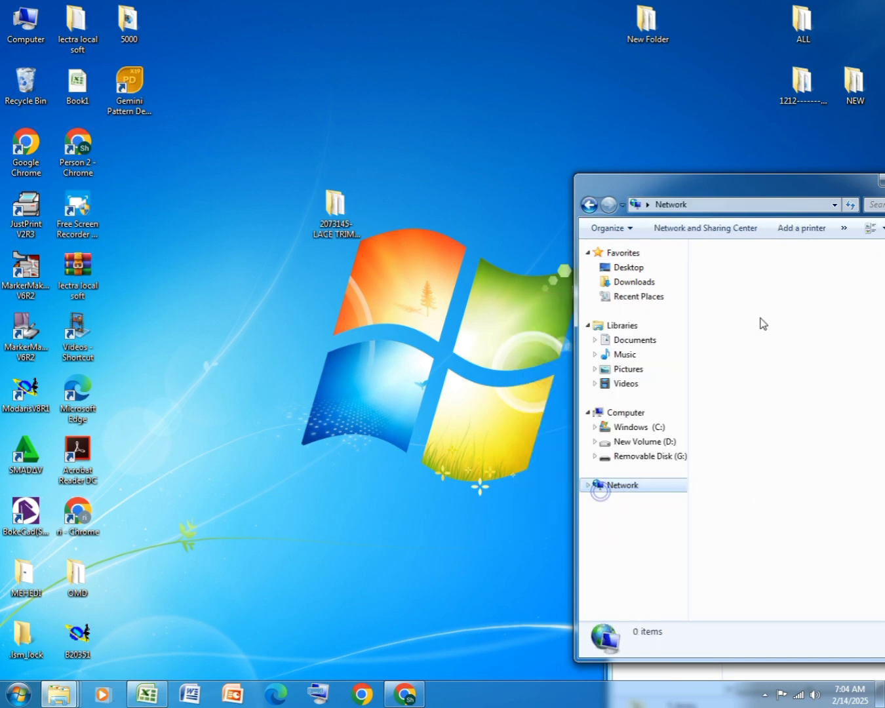
{"action": "left_click_drag", "start_coordinate": [775, 209], "coordinate": [398, 192]}
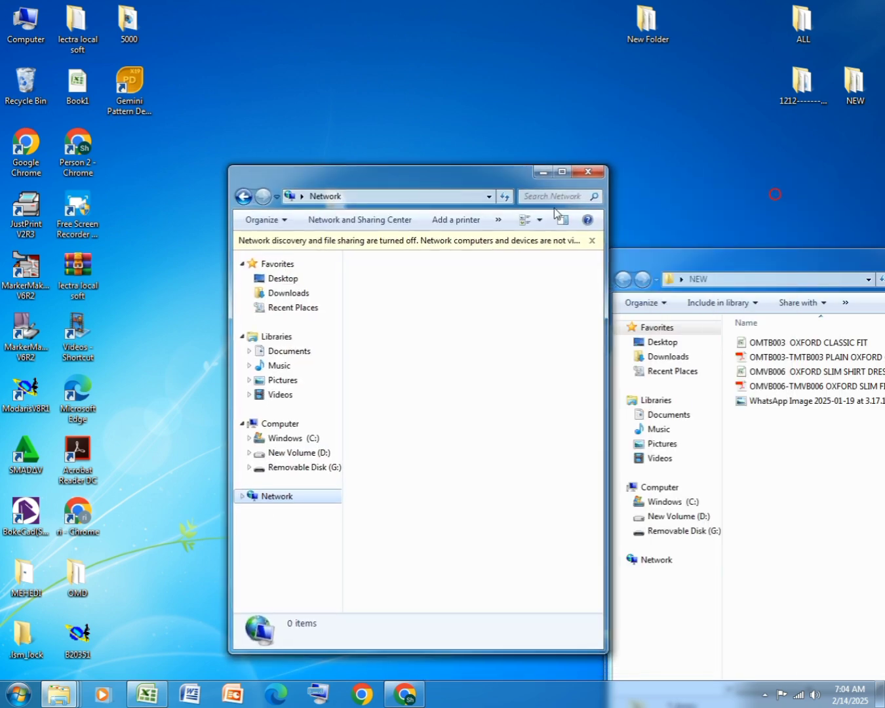
{"action": "left_click", "coordinate": [589, 173]}
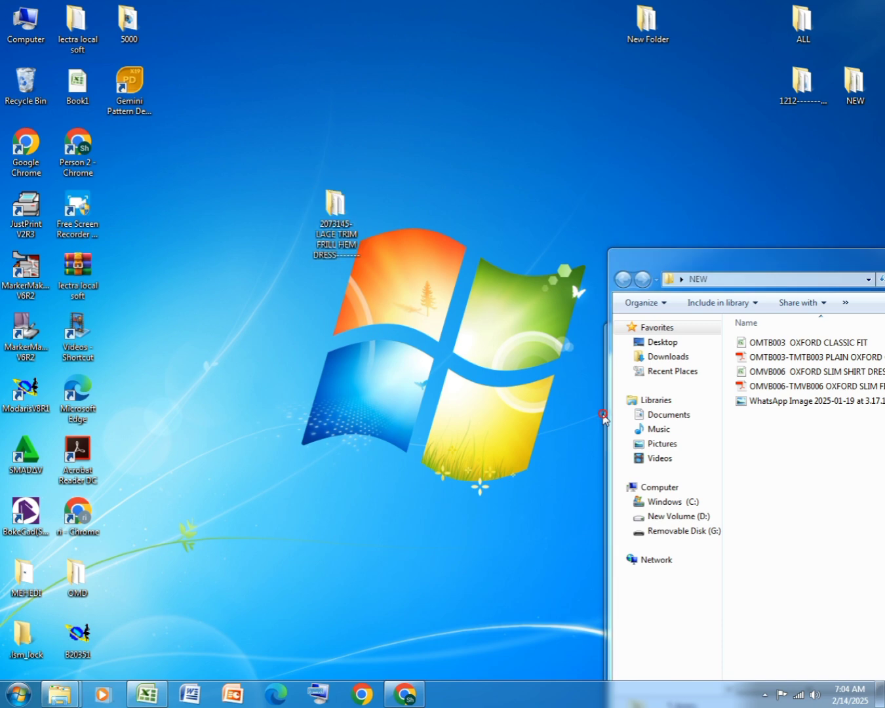
Reopen the dress folder, open New Text Document and enter "alpha" as its first line.
{"action": "double_click", "coordinate": [339, 231]}
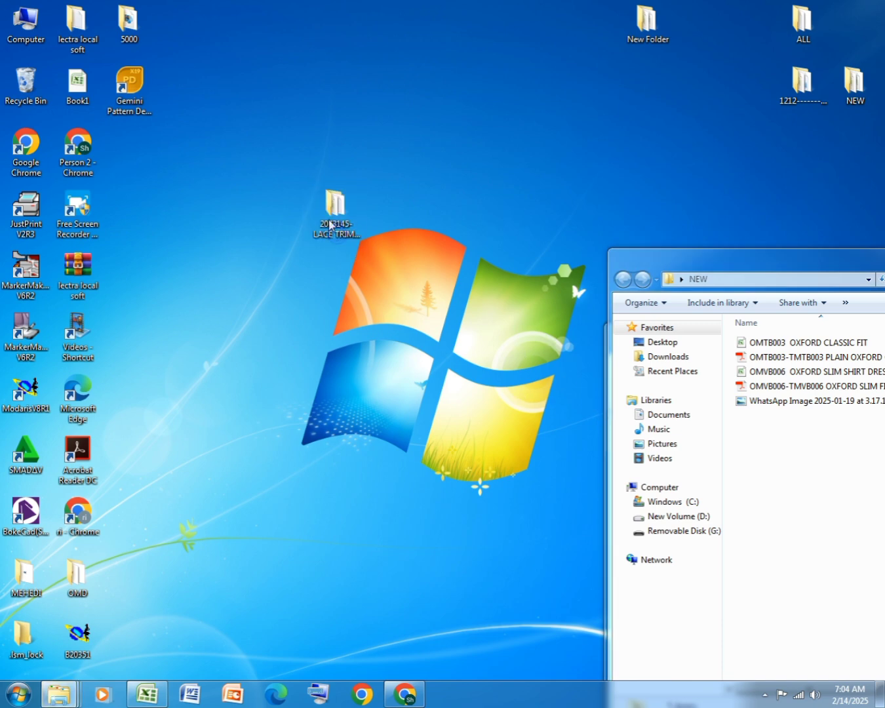
{"action": "left_click", "coordinate": [331, 220]}
{"action": "left_click", "coordinate": [378, 423]}
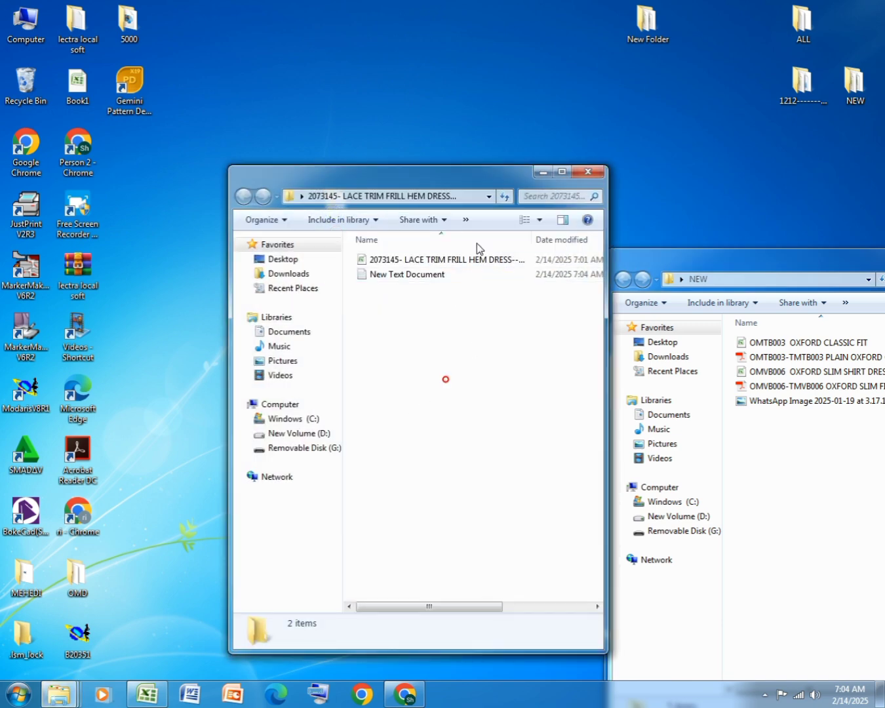
{"action": "left_click_drag", "start_coordinate": [377, 175], "coordinate": [684, 203]}
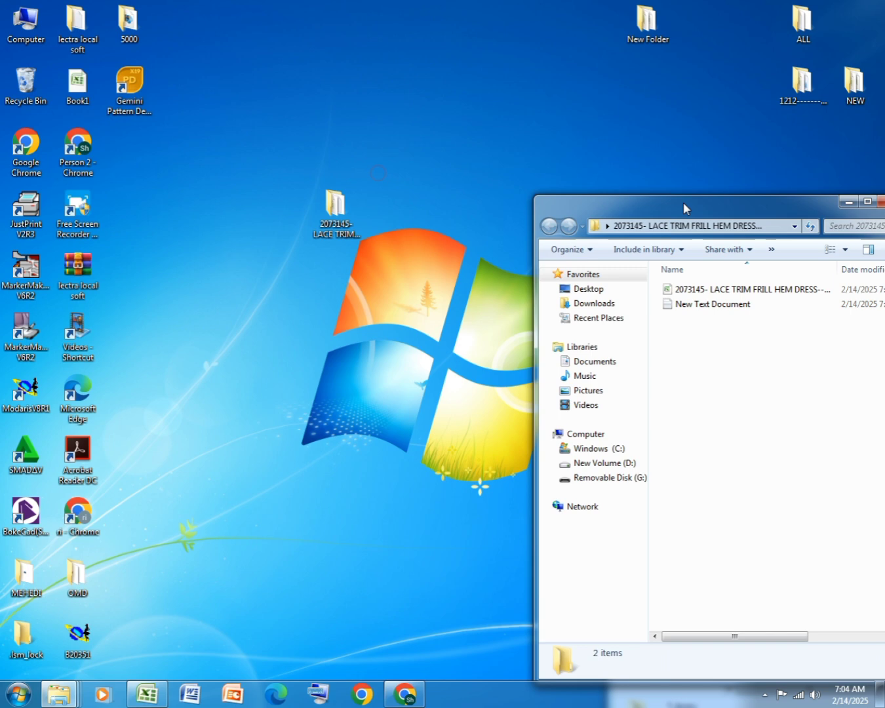
{"action": "double_click", "coordinate": [719, 306]}
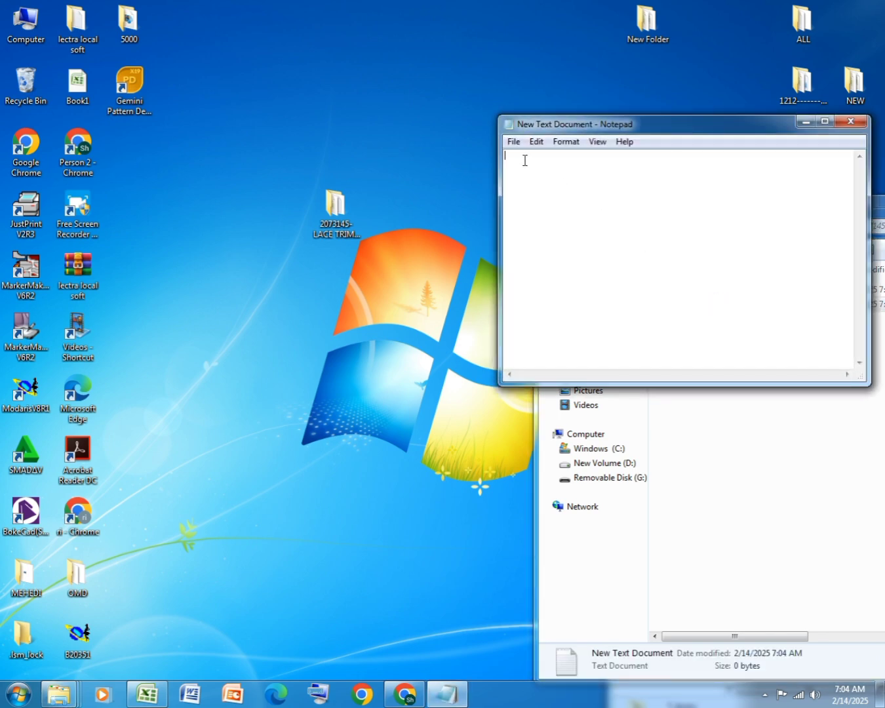
{"action": "type", "text": "alpha"}
{"action": "left_click_drag", "start_coordinate": [679, 126], "coordinate": [799, 444]}
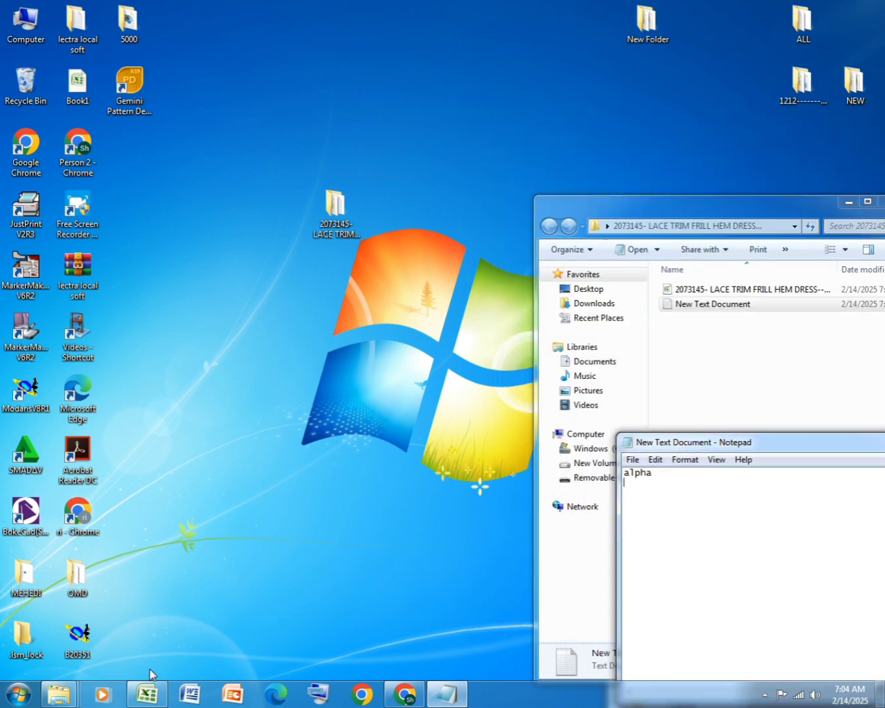
Open the LACE TRIM FRILL HEM DRESS workbook in Excel with the whole size range of its spec sheet in view.
{"action": "left_click", "coordinate": [147, 694]}
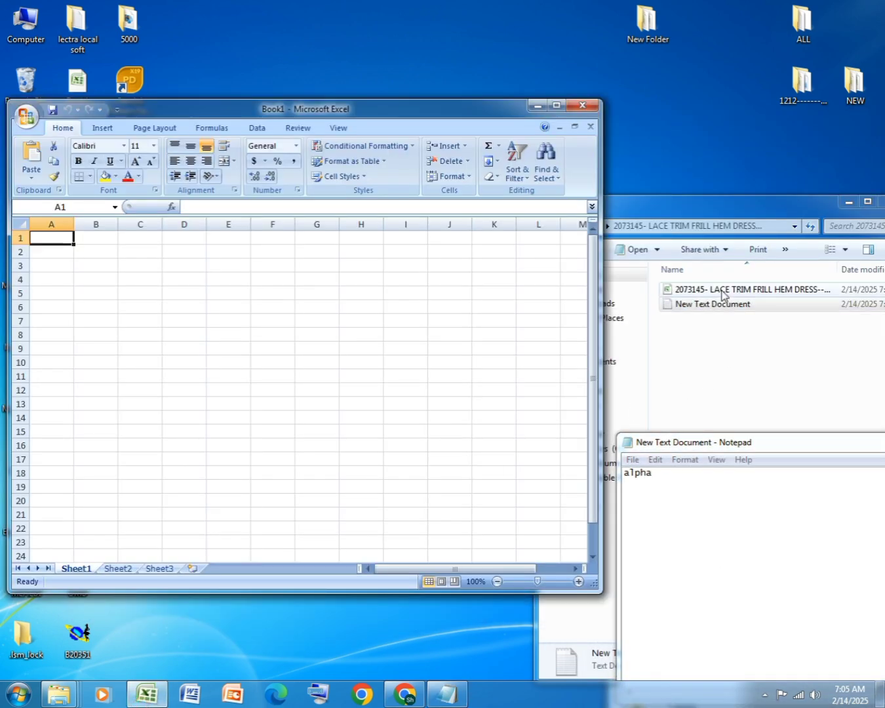
{"action": "left_click_drag", "start_coordinate": [722, 289], "coordinate": [354, 326]}
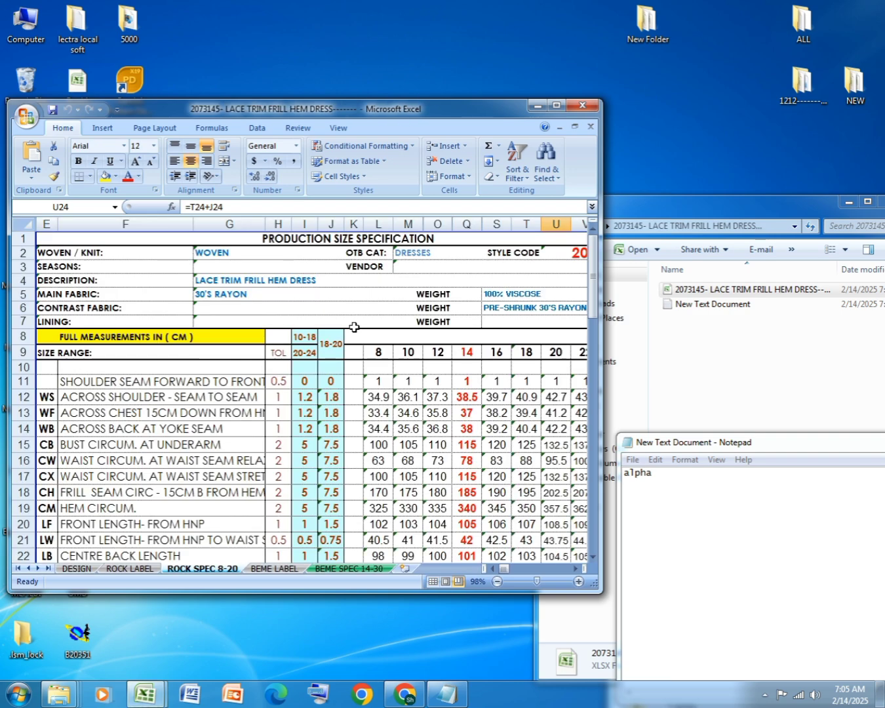
{"action": "left_click", "coordinate": [574, 568]}
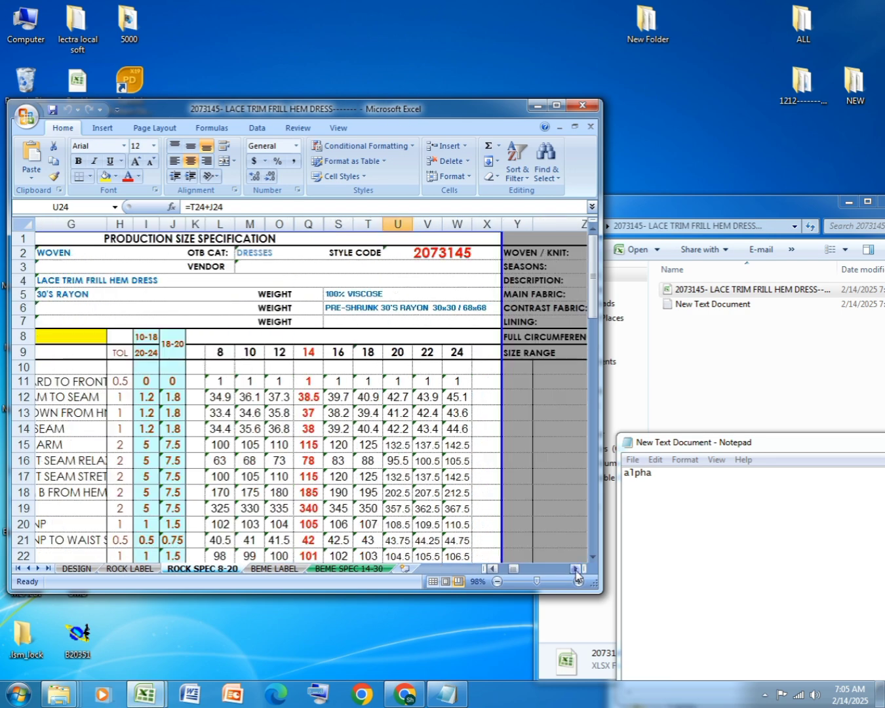
List the sizes 8, 10, 12, *14, 16, 18, 20, 22 and 24 on separate lines below "alpha", then save and close the text document.
{"action": "left_click_drag", "start_coordinate": [810, 441], "coordinate": [781, 258]}
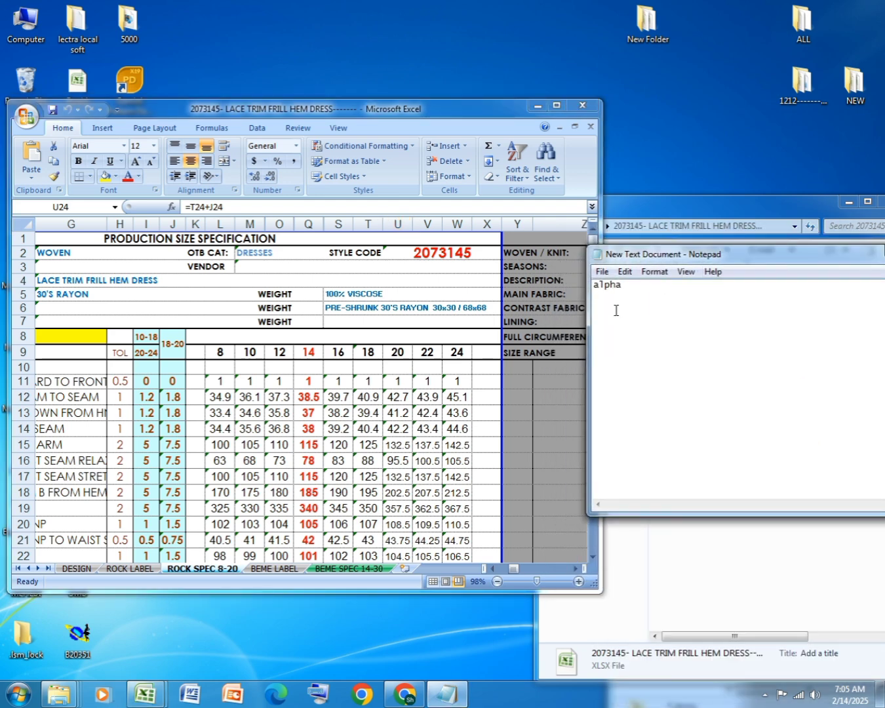
{"action": "type", "text": "8"}
{"action": "type", "text": "0"}
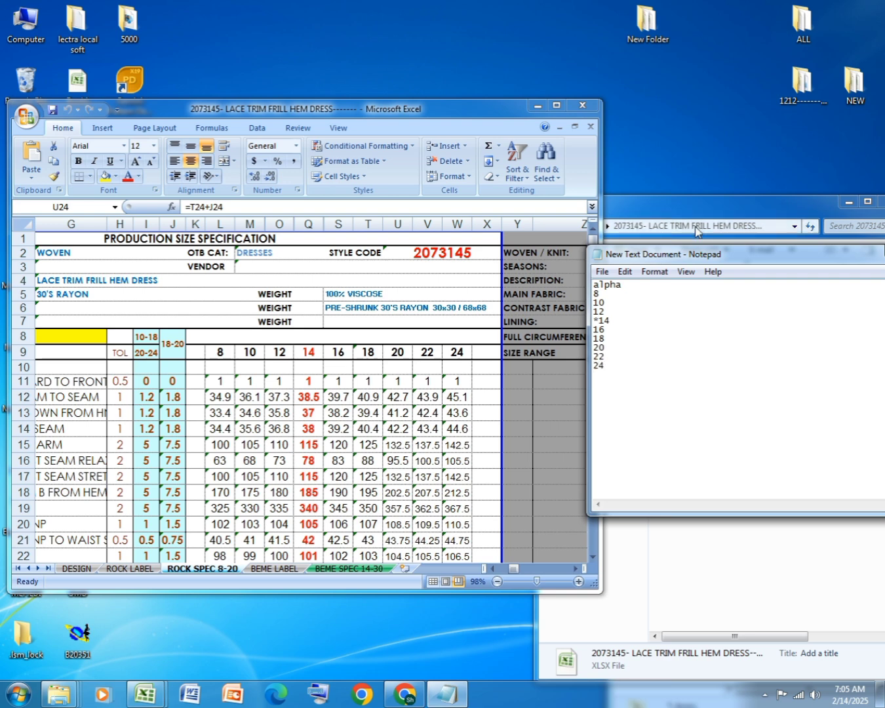
{"action": "left_click", "coordinate": [600, 273]}
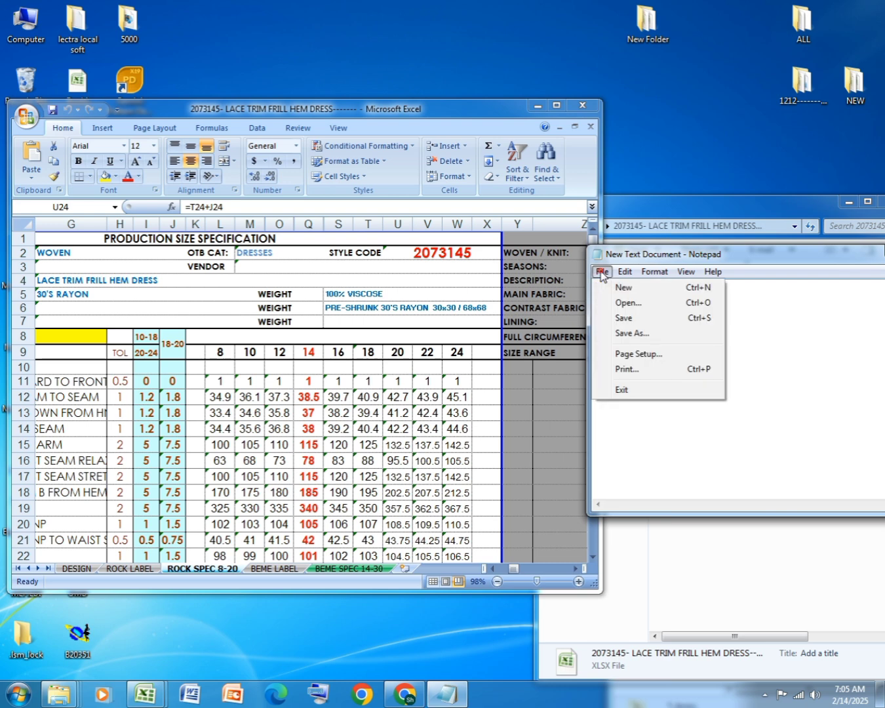
{"action": "left_click", "coordinate": [623, 317]}
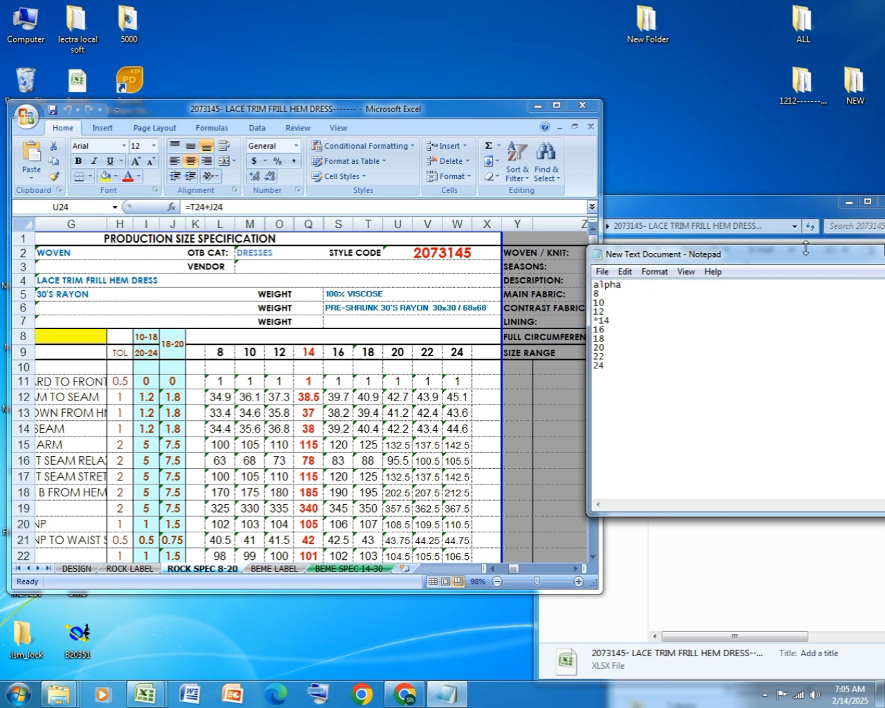
{"action": "left_click_drag", "start_coordinate": [805, 254], "coordinate": [564, 216]}
{"action": "left_click", "coordinate": [695, 221]}
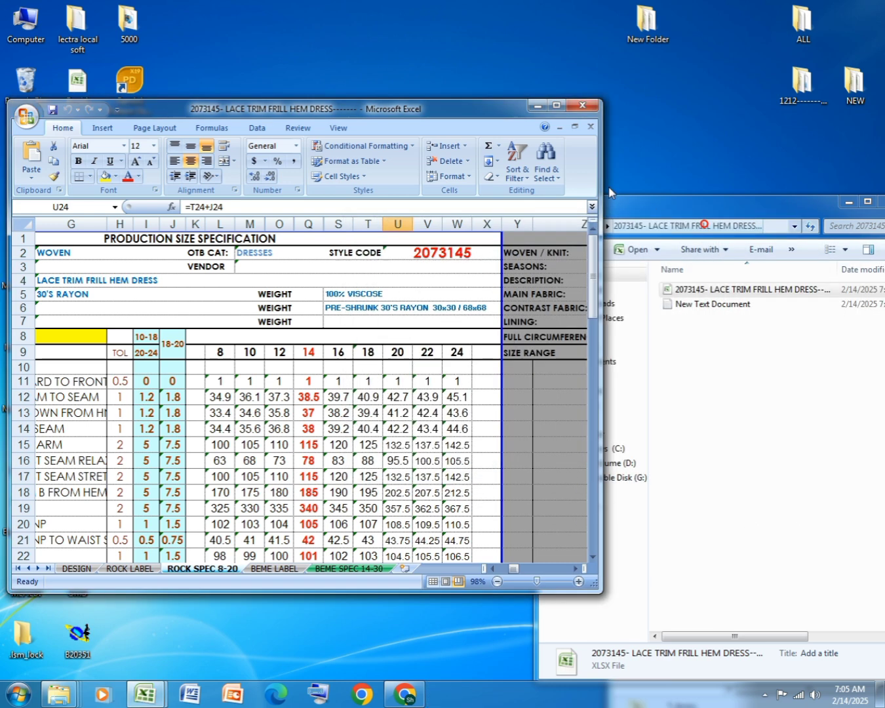
Review the ROCK SPEC 8-20 sheet's measurements, grading values and garment sketch in the maximized workbook.
{"action": "left_click", "coordinate": [555, 107]}
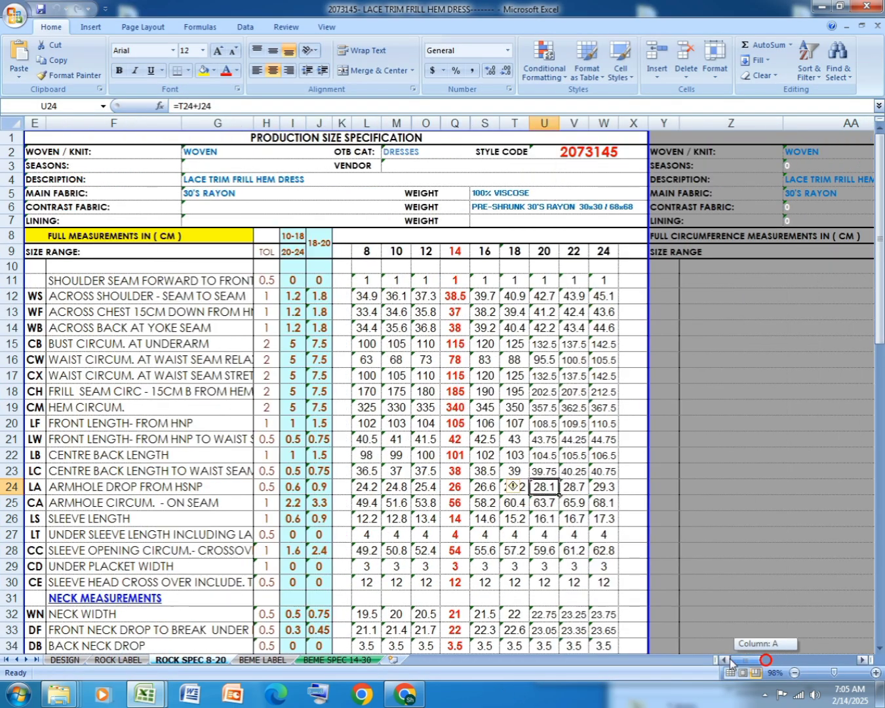
{"action": "left_click_drag", "start_coordinate": [768, 661], "coordinate": [731, 661]}
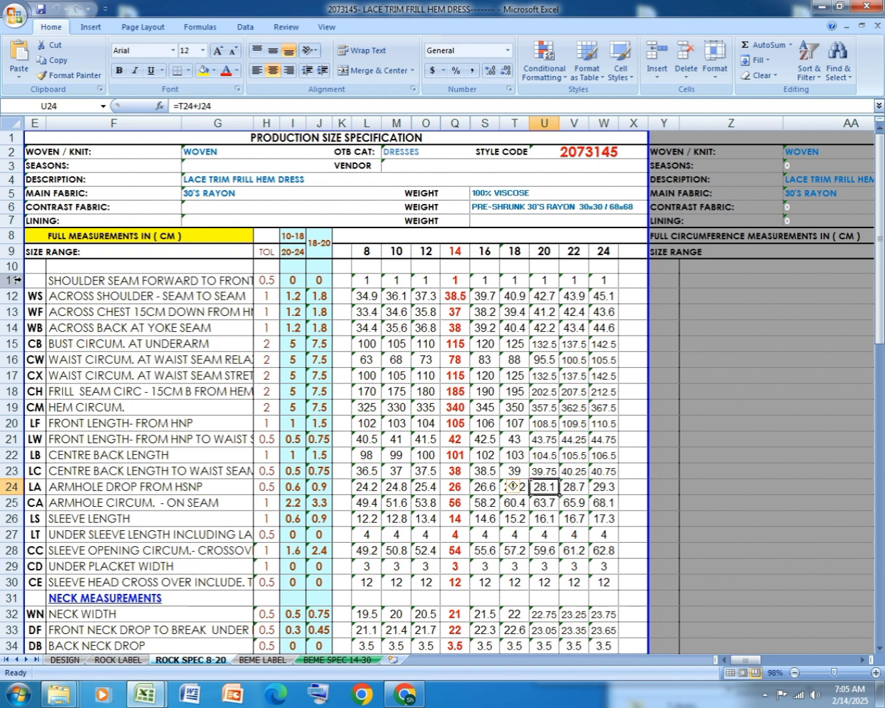
{"action": "scroll", "coordinate": [336, 485], "scroll_direction": "down", "scroll_amount": 13}
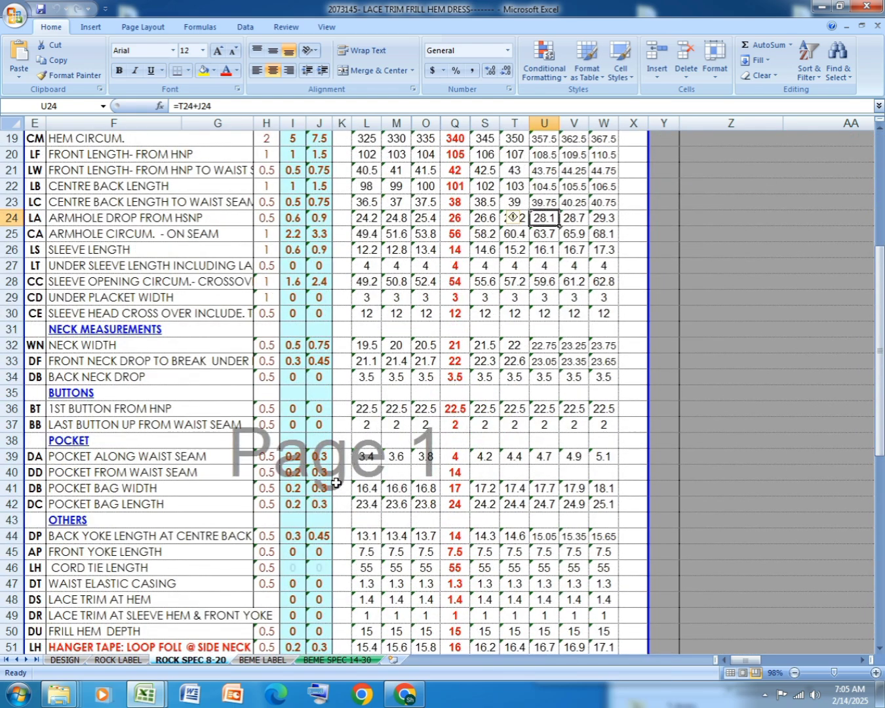
{"action": "scroll", "coordinate": [336, 485], "scroll_direction": "down", "scroll_amount": 2}
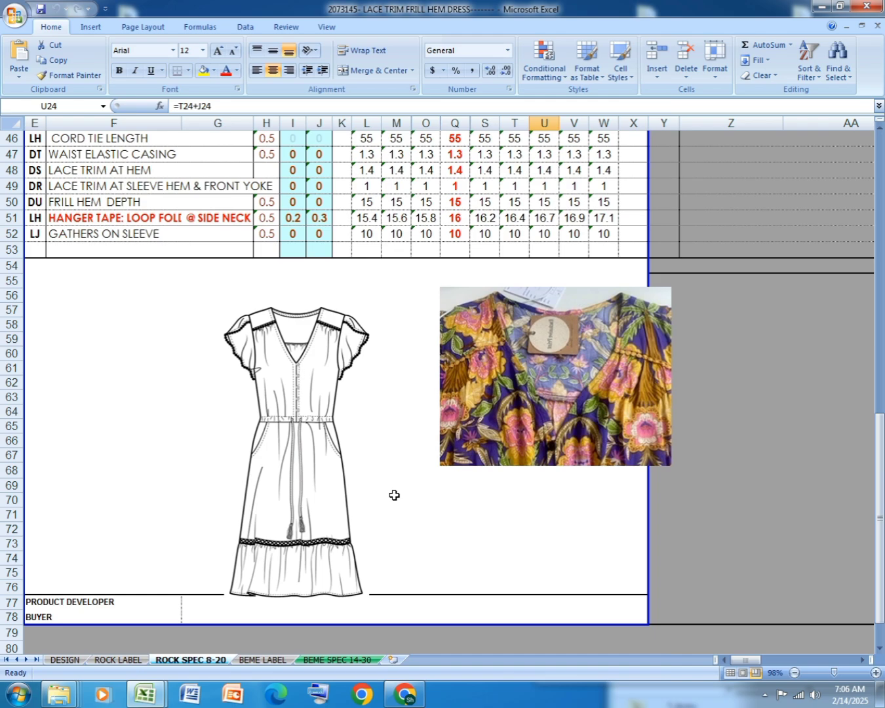
{"action": "scroll", "coordinate": [394, 494], "scroll_direction": "up", "scroll_amount": 15}
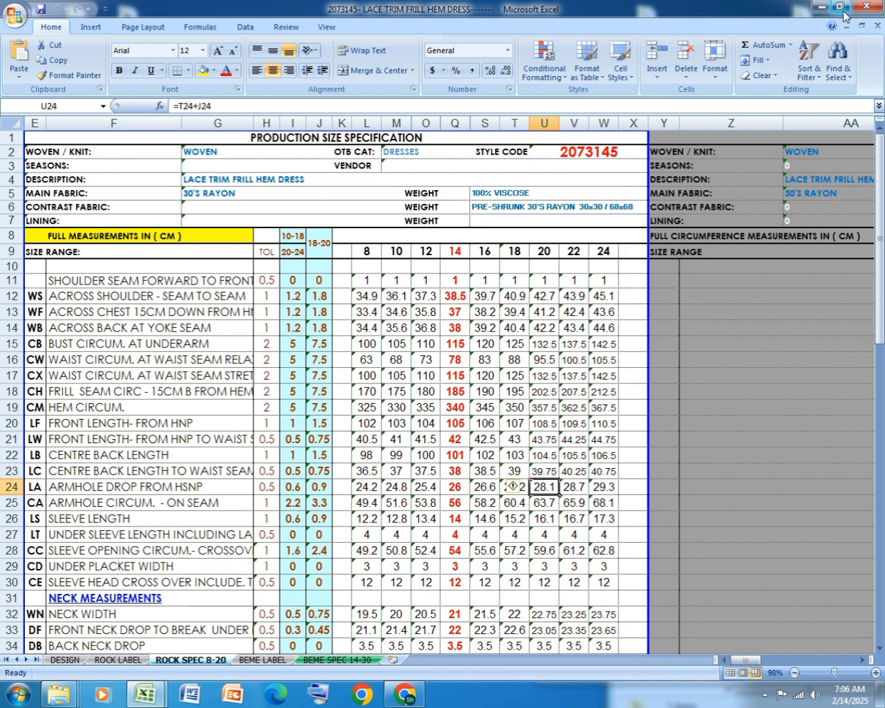
Minimize the workbook and launch ModarisV8R1 from the desktop.
{"action": "left_click", "coordinate": [823, 7]}
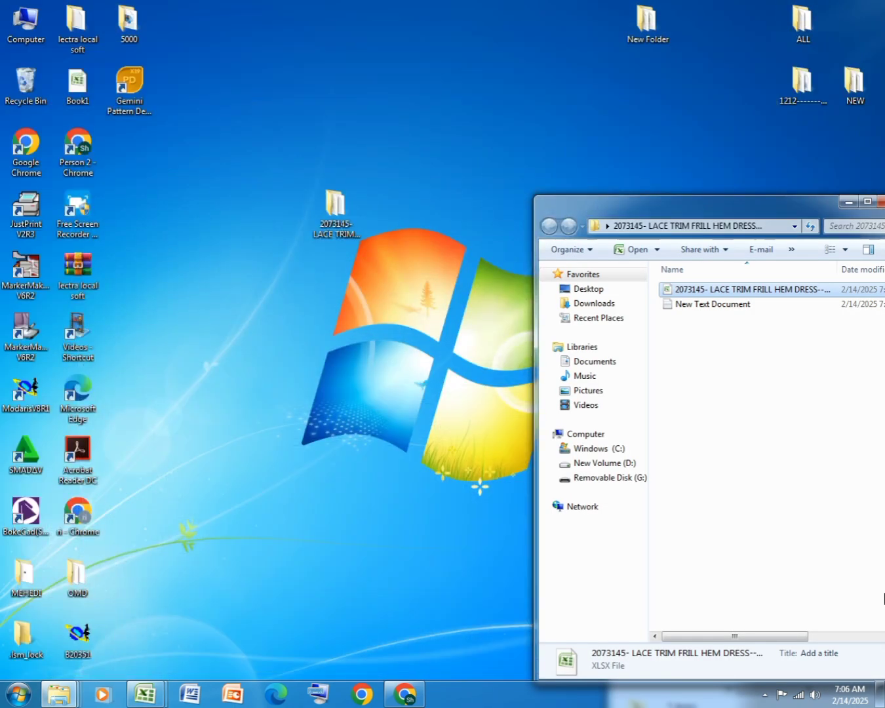
{"action": "double_click", "coordinate": [26, 392]}
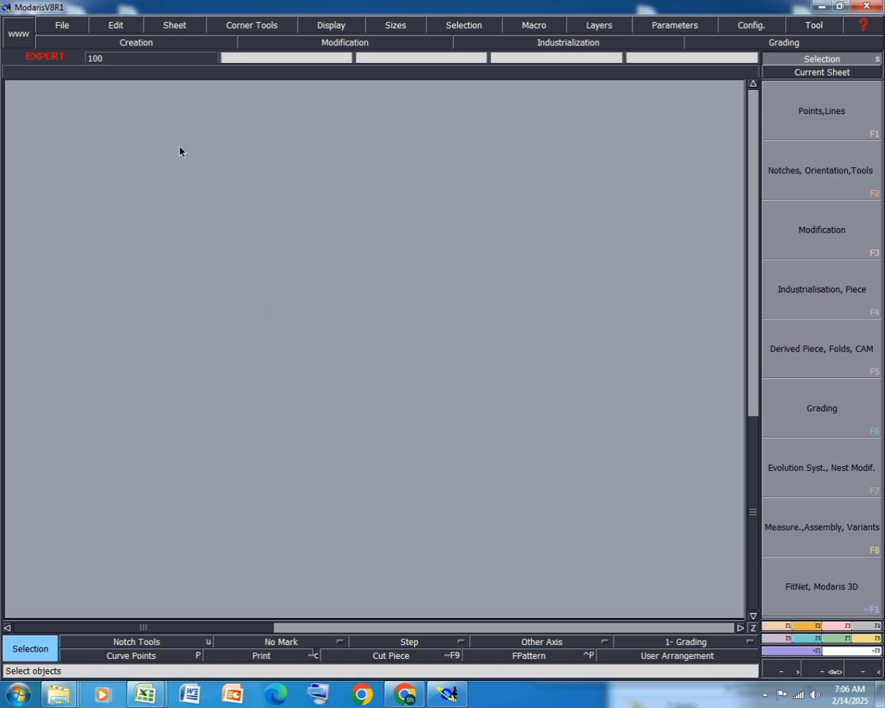
Set all of the model access paths to the desktop folder "2073145- LACE TRIM FRILL HEM DRESS-------".
{"action": "left_click", "coordinate": [63, 26]}
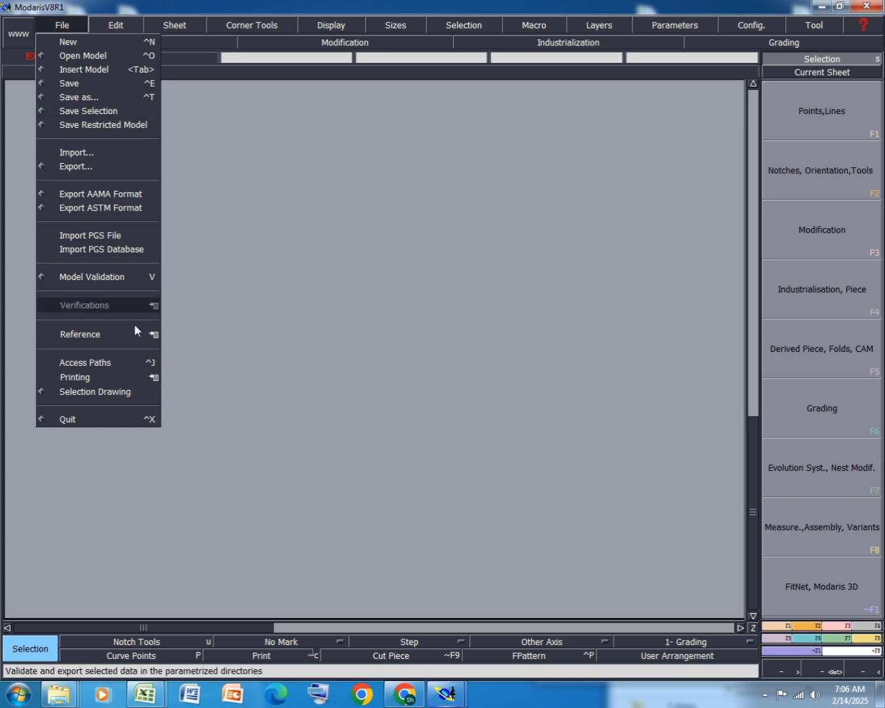
{"action": "left_click", "coordinate": [92, 364]}
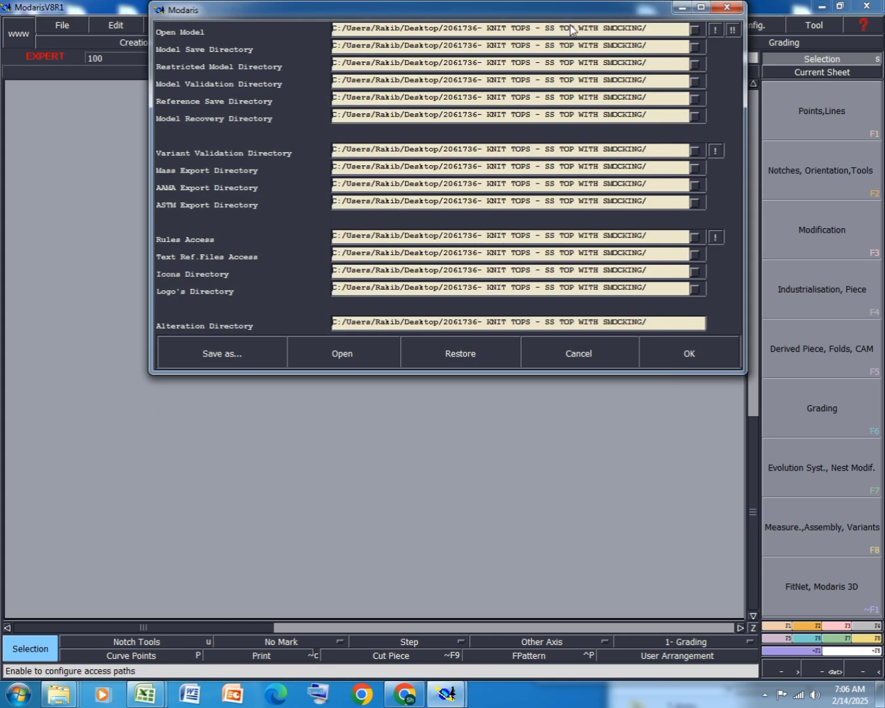
{"action": "left_click", "coordinate": [557, 31]}
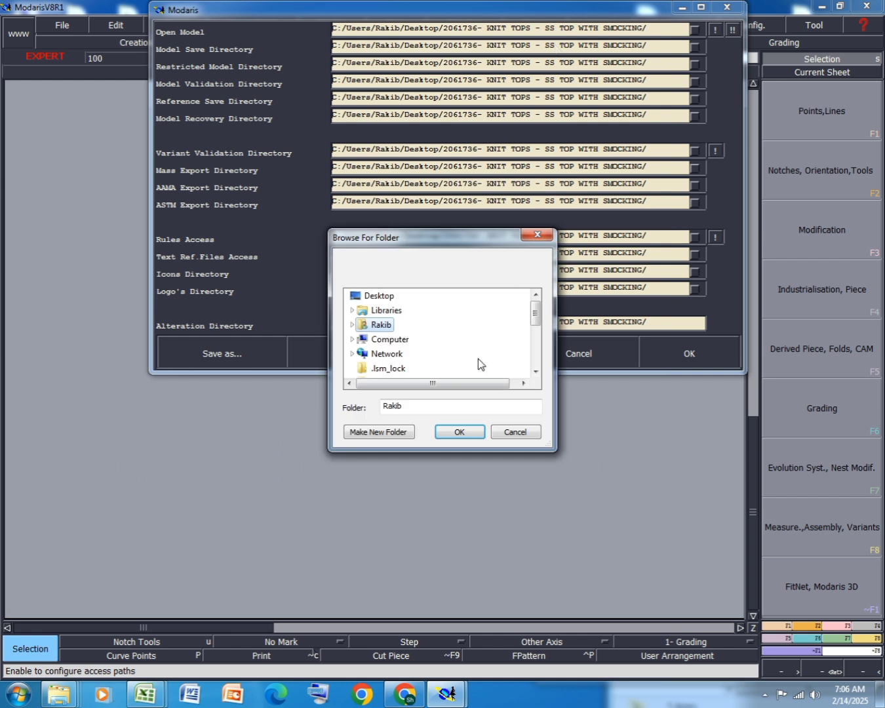
{"action": "left_click", "coordinate": [536, 372]}
{"action": "left_click", "coordinate": [537, 371]}
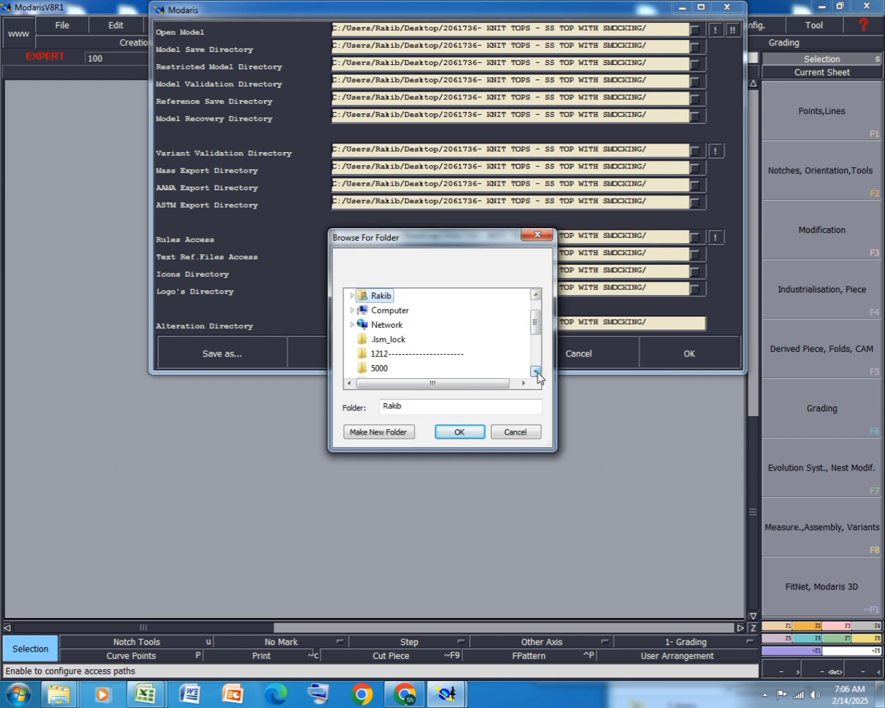
{"action": "left_click", "coordinate": [537, 371]}
{"action": "left_click", "coordinate": [536, 372]}
{"action": "left_click", "coordinate": [537, 371]}
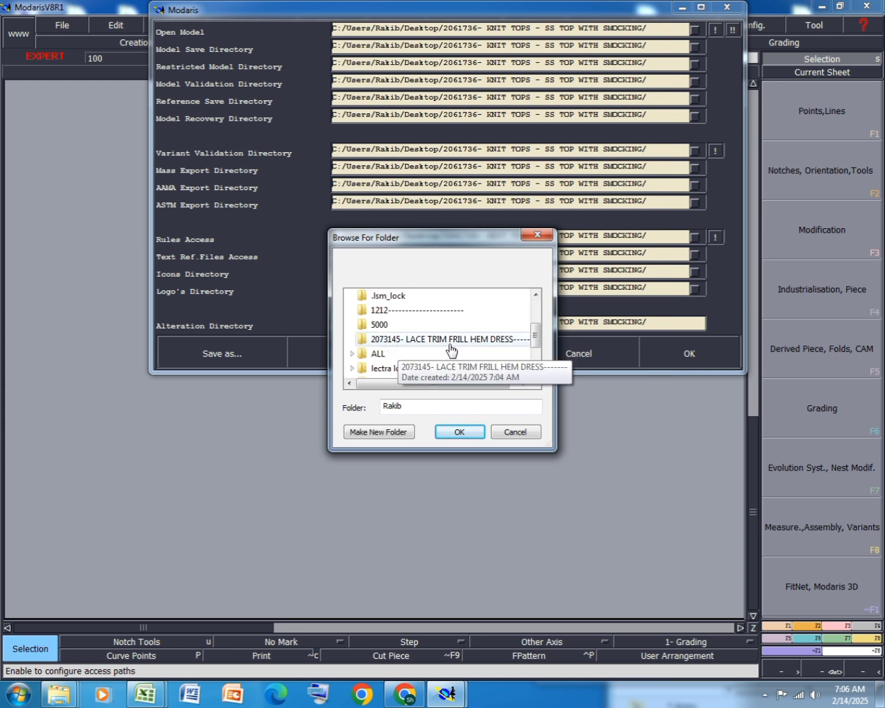
{"action": "left_click", "coordinate": [494, 346]}
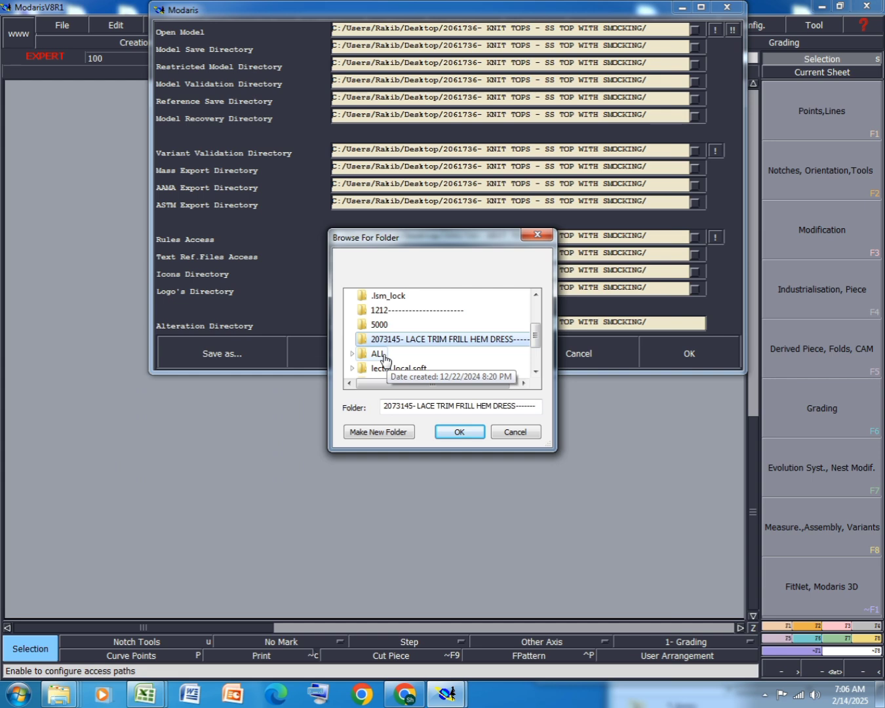
{"action": "left_click", "coordinate": [460, 434]}
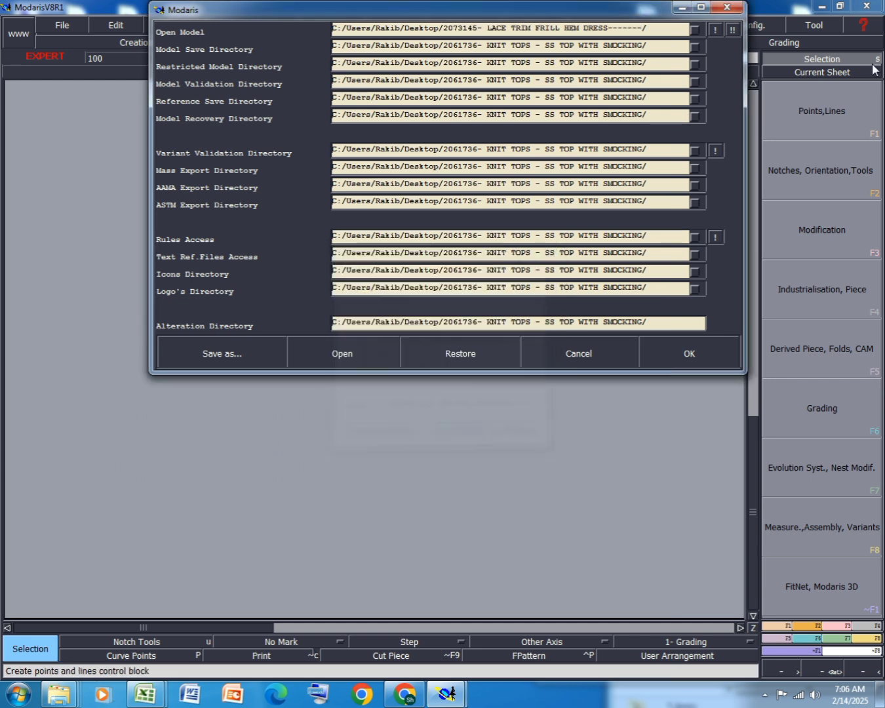
{"action": "left_click", "coordinate": [732, 29]}
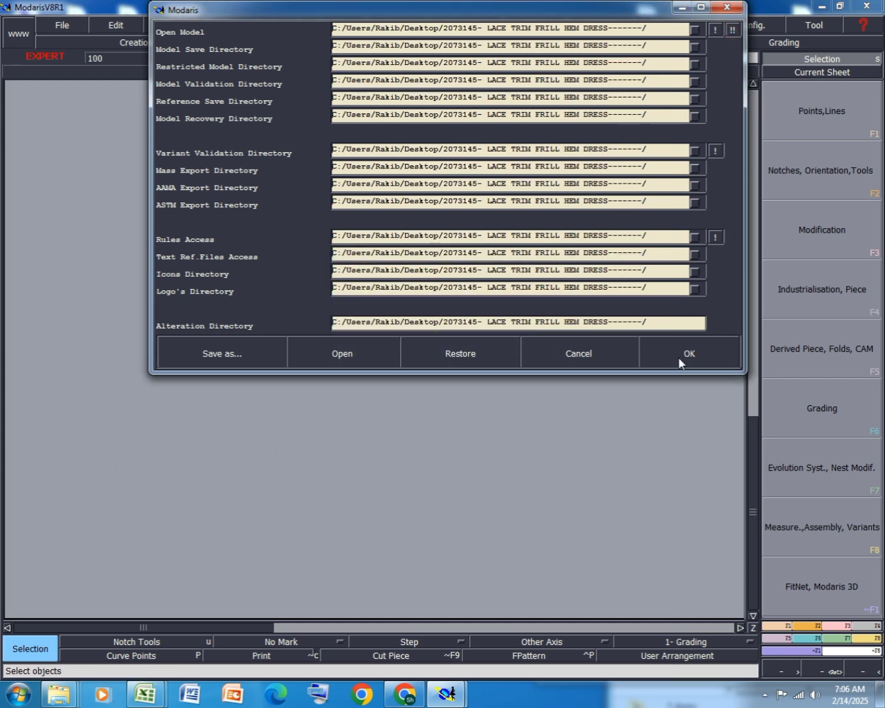
{"action": "left_click", "coordinate": [680, 362]}
Create a new model named 2073145.
{"action": "left_click", "coordinate": [65, 27]}
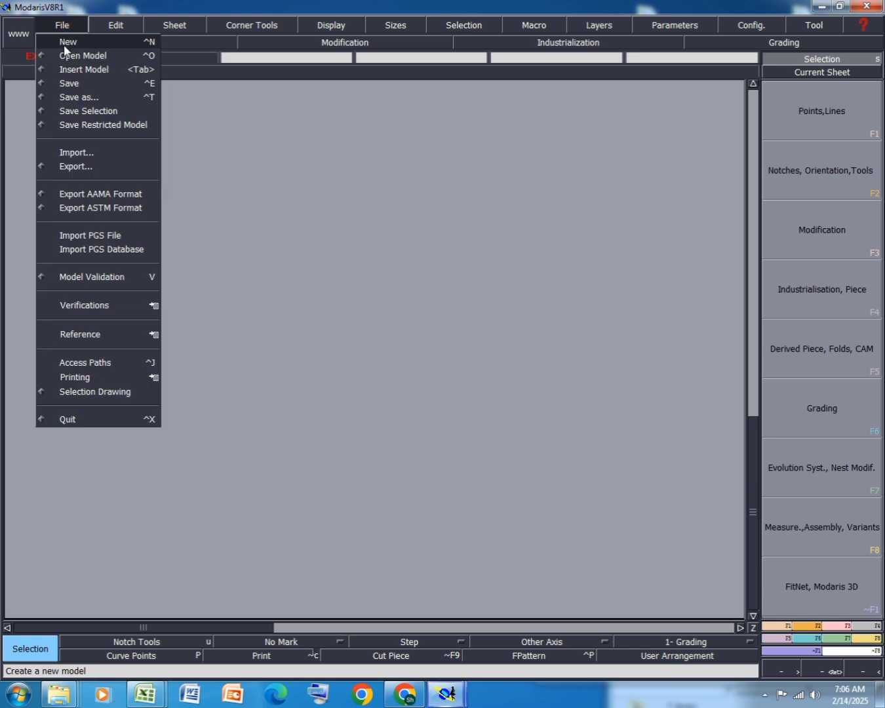
{"action": "left_click", "coordinate": [65, 42]}
{"action": "type", "text": "2"}
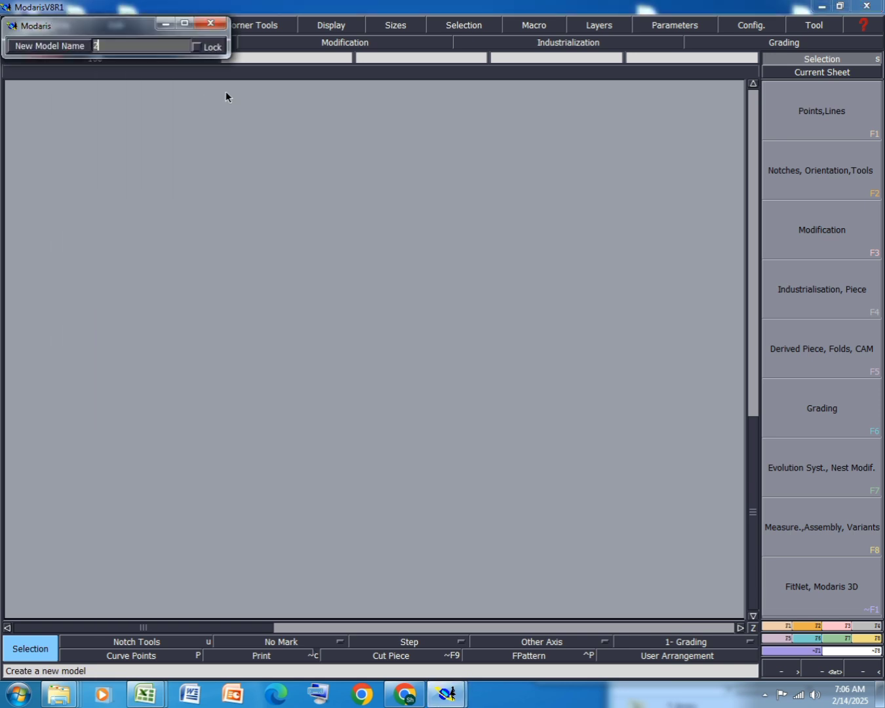
{"action": "type", "text": "073145"}
{"action": "key", "text": "Return"}
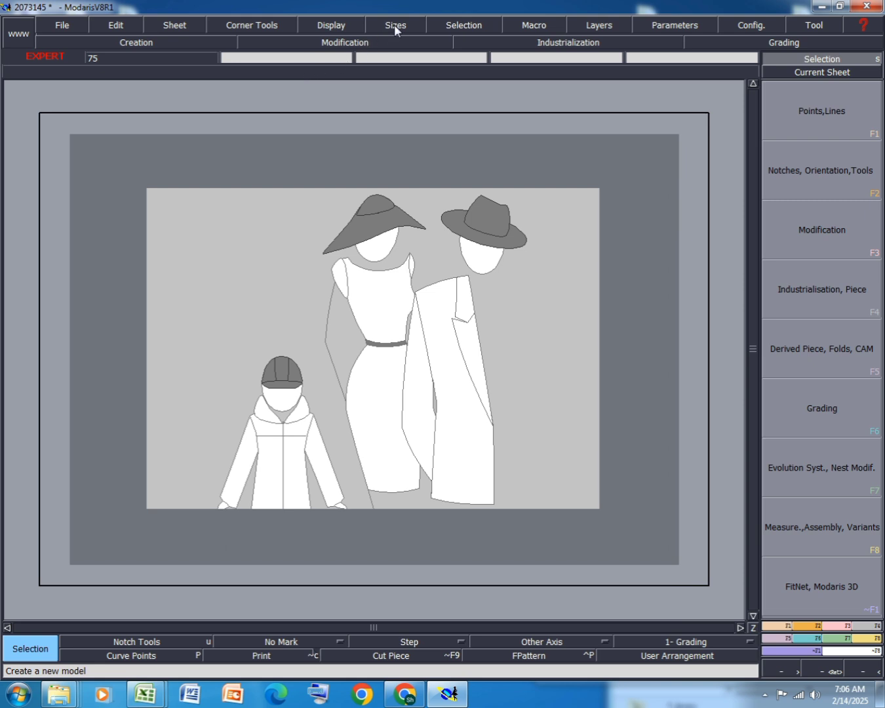
{"action": "left_click", "coordinate": [346, 26]}
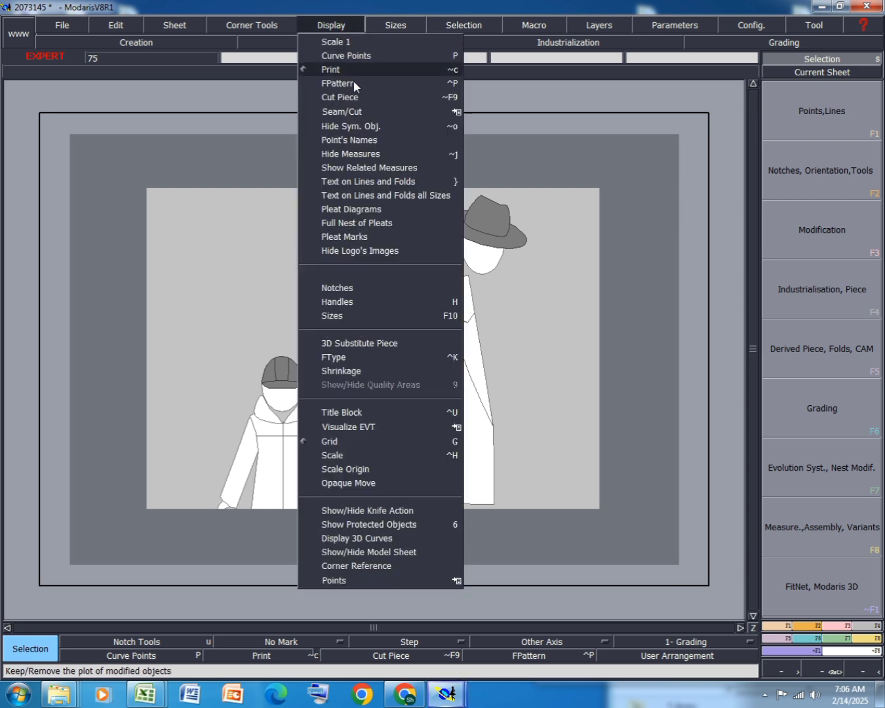
{"action": "left_click", "coordinate": [345, 302]}
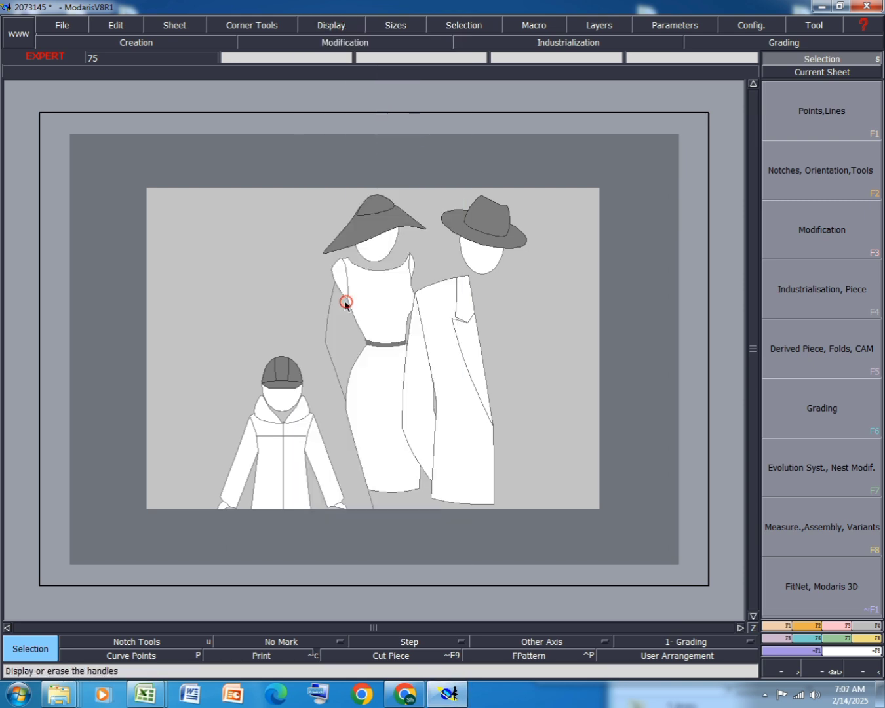
{"action": "left_click", "coordinate": [330, 26]}
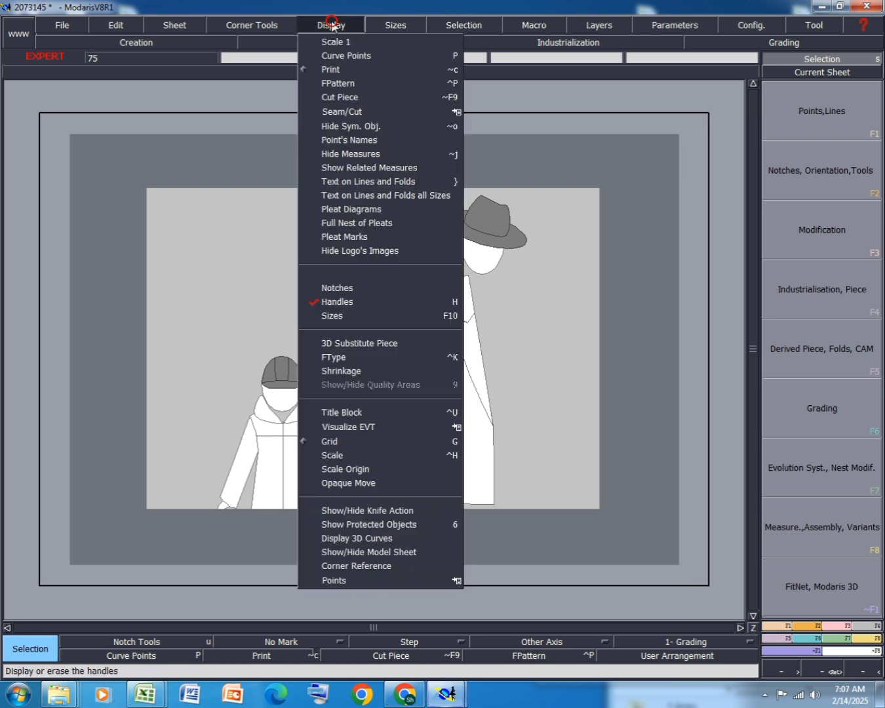
{"action": "left_click", "coordinate": [336, 302]}
Turn on the display of sizes and the title block, and fit the whole model sheet in view.
{"action": "left_click", "coordinate": [329, 24]}
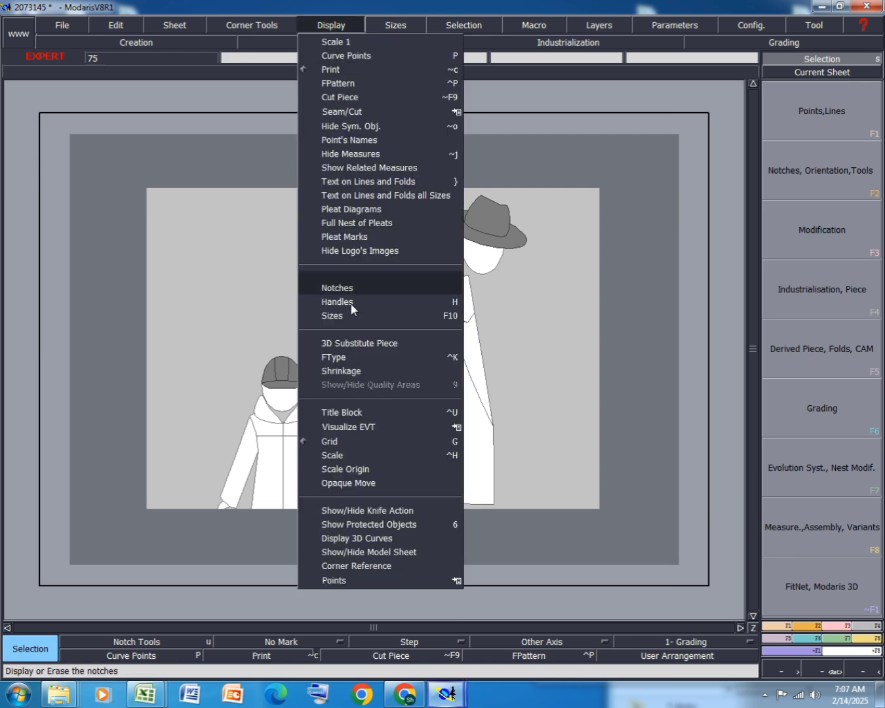
{"action": "left_click", "coordinate": [340, 319]}
{"action": "left_click", "coordinate": [327, 25]}
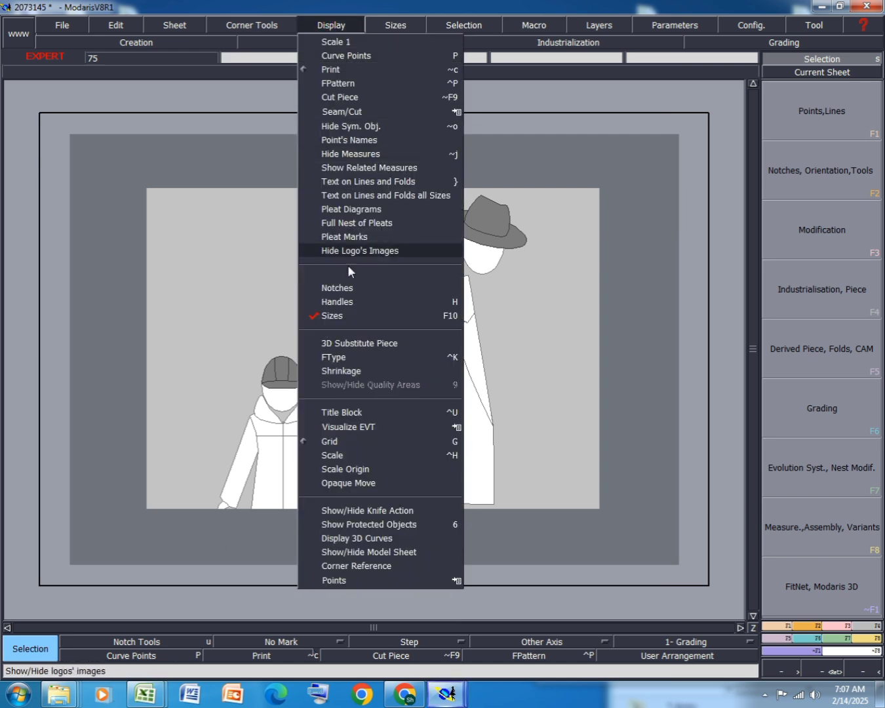
{"action": "left_click", "coordinate": [336, 412]}
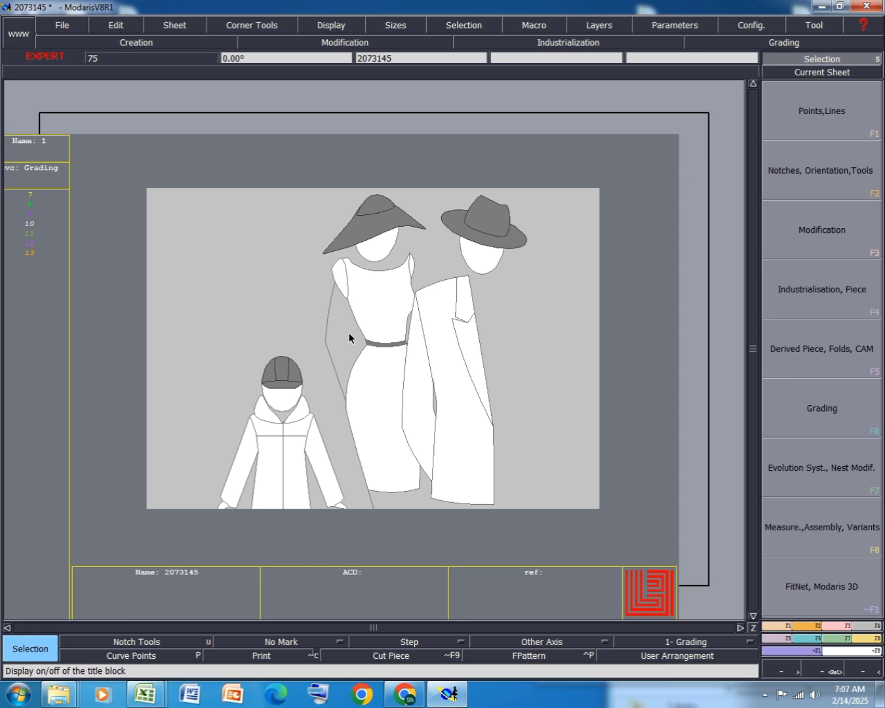
{"action": "key", "text": "j"}
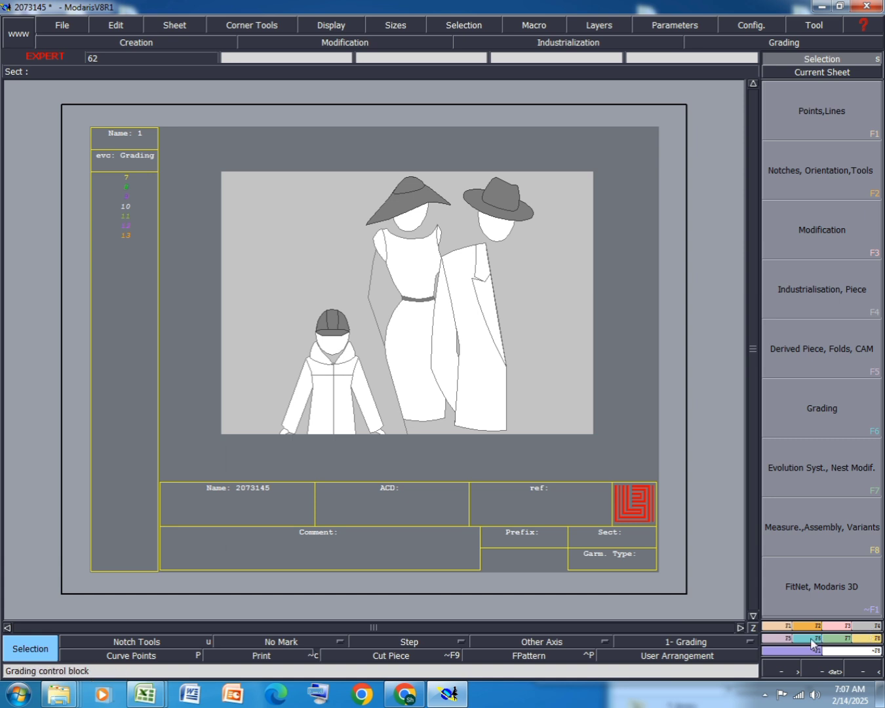
Import the size range from New Text Document in the LACE TRIM FRILL HEM DRESS folder as the model's evolution system.
{"action": "left_click", "coordinate": [844, 640]}
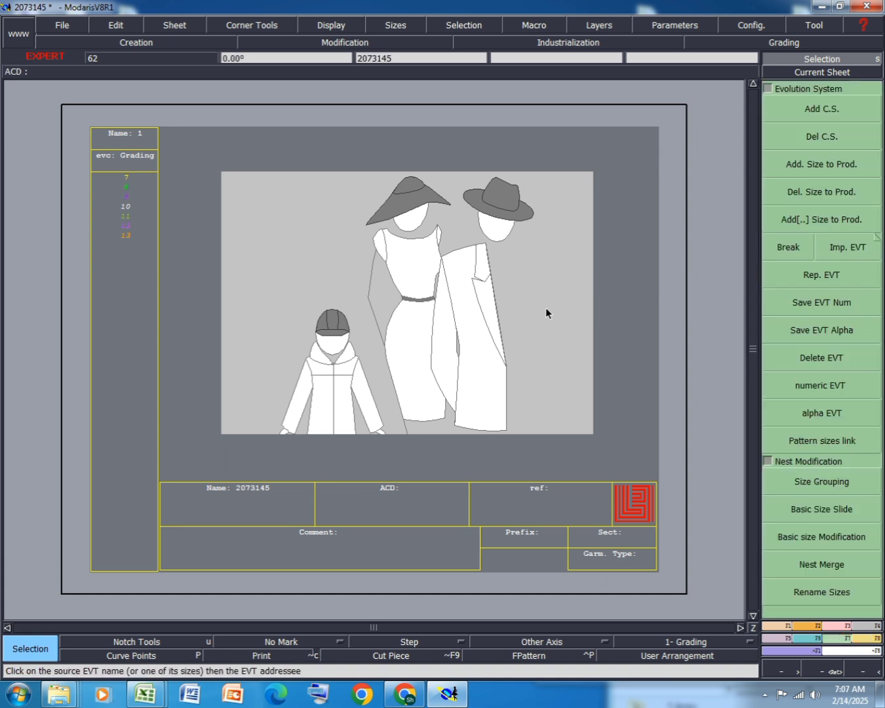
{"action": "left_click", "coordinate": [845, 248]}
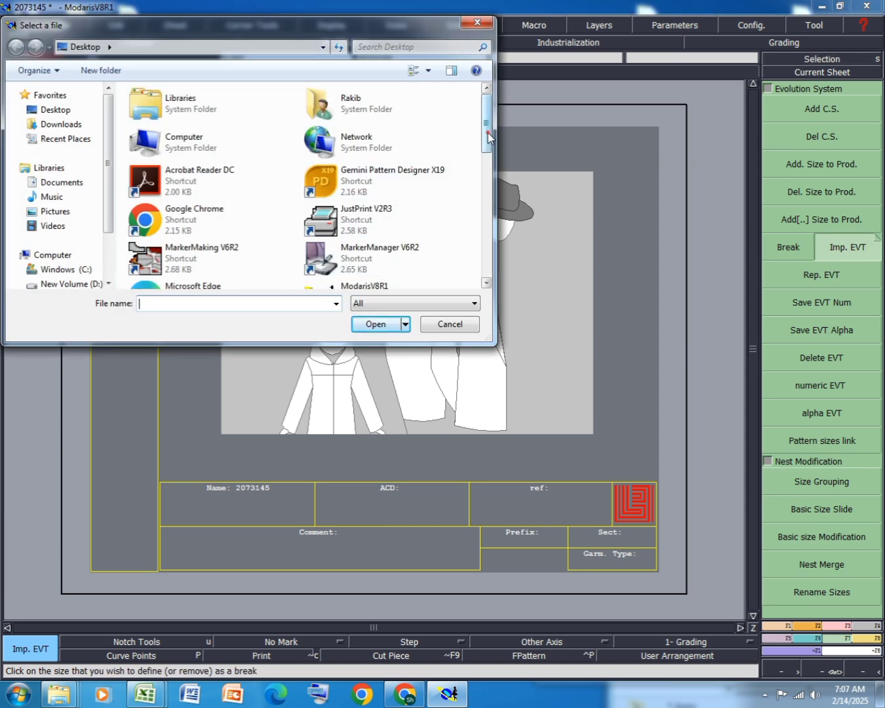
{"action": "left_click_drag", "start_coordinate": [488, 132], "coordinate": [496, 280]}
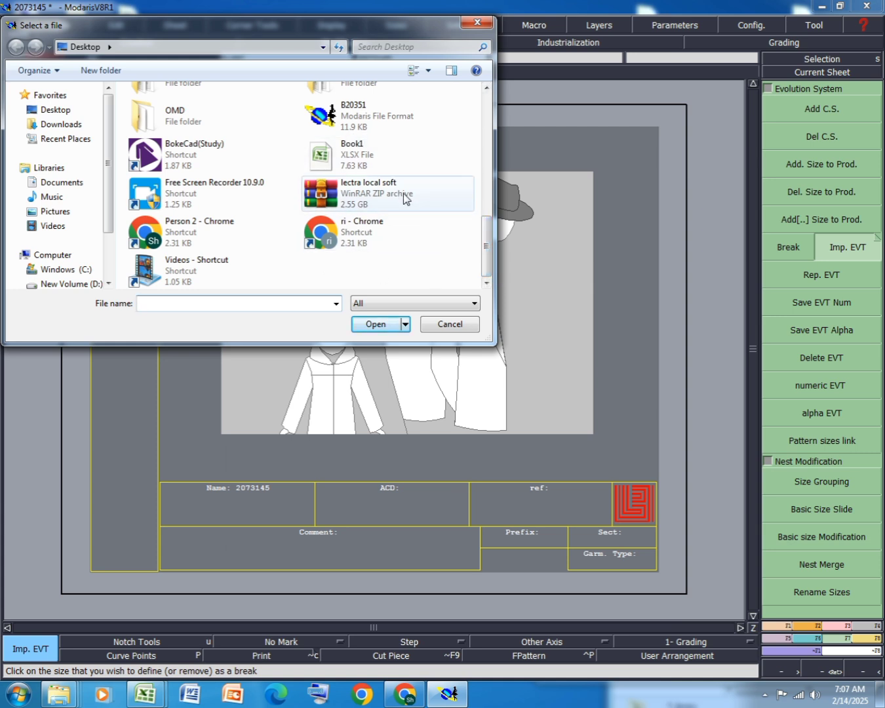
{"action": "left_click_drag", "start_coordinate": [488, 233], "coordinate": [487, 197]}
{"action": "double_click", "coordinate": [235, 124]}
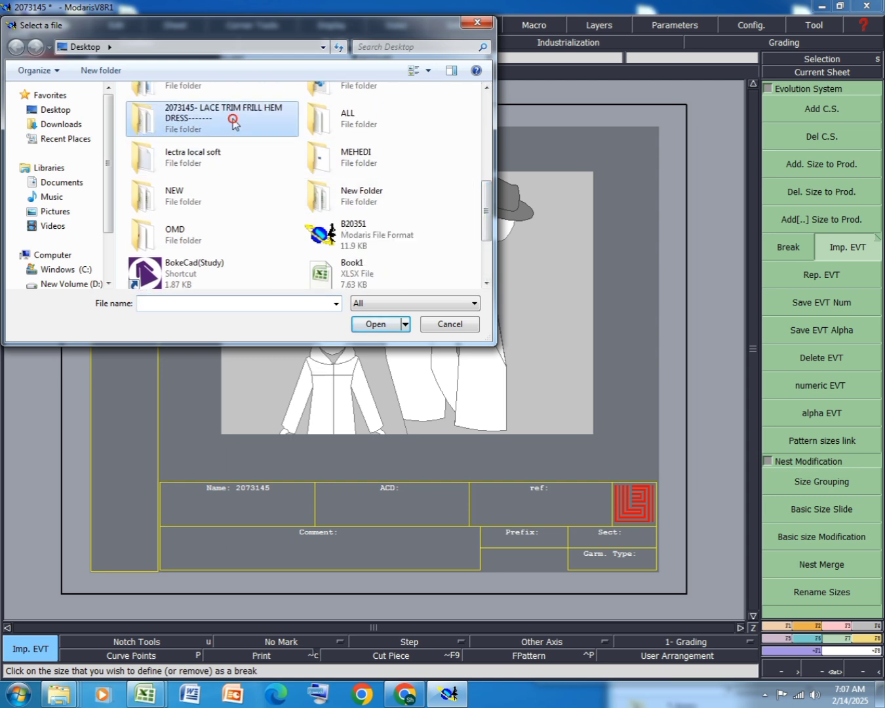
{"action": "left_click", "coordinate": [200, 140]}
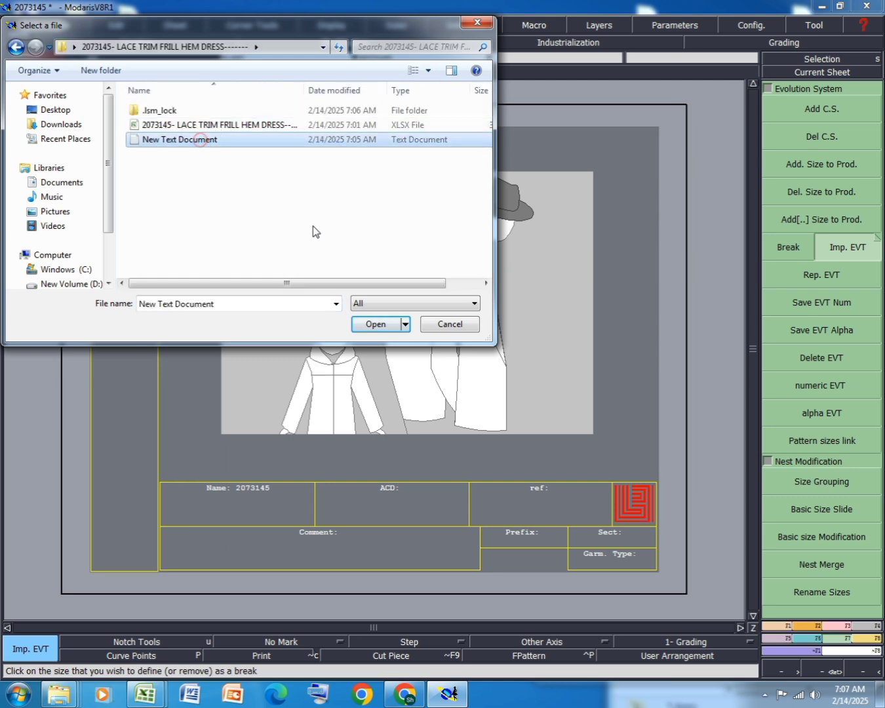
{"action": "left_click", "coordinate": [375, 323]}
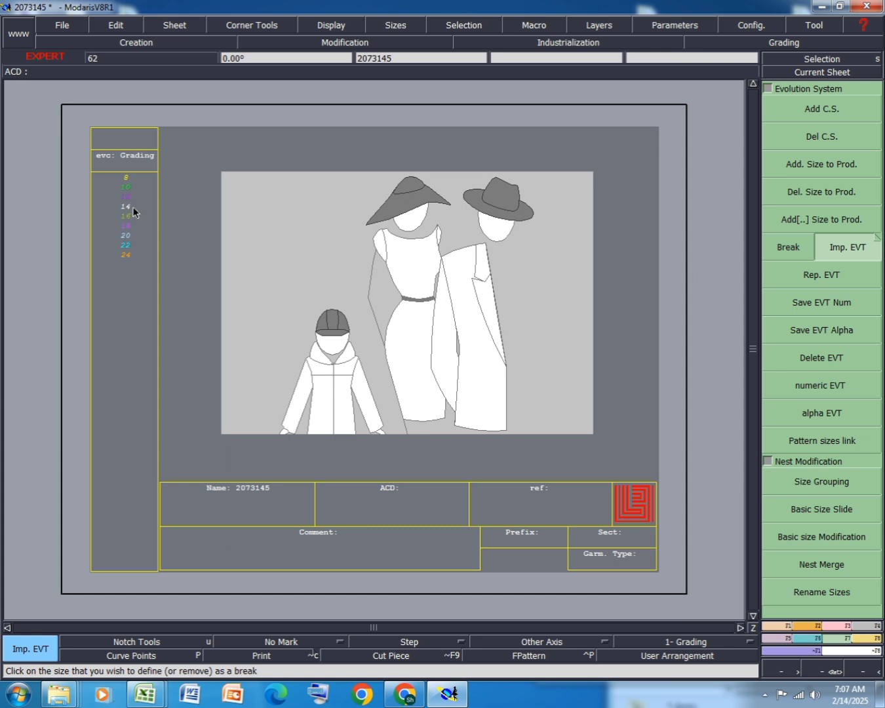
Save the 2073145 model in the save directory, and save it once more.
{"action": "left_click", "coordinate": [60, 25]}
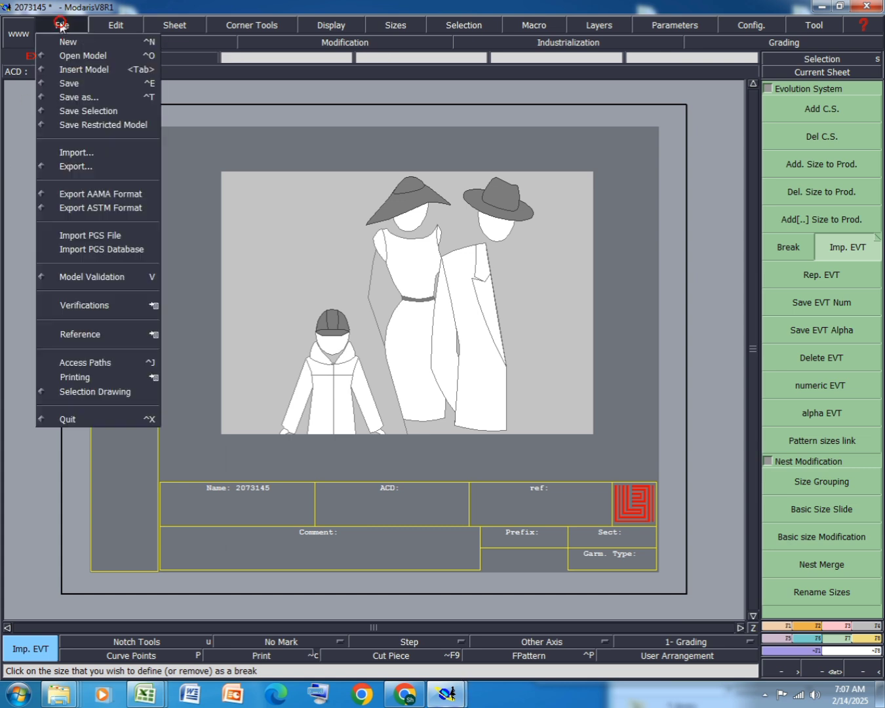
{"action": "left_click", "coordinate": [79, 83]}
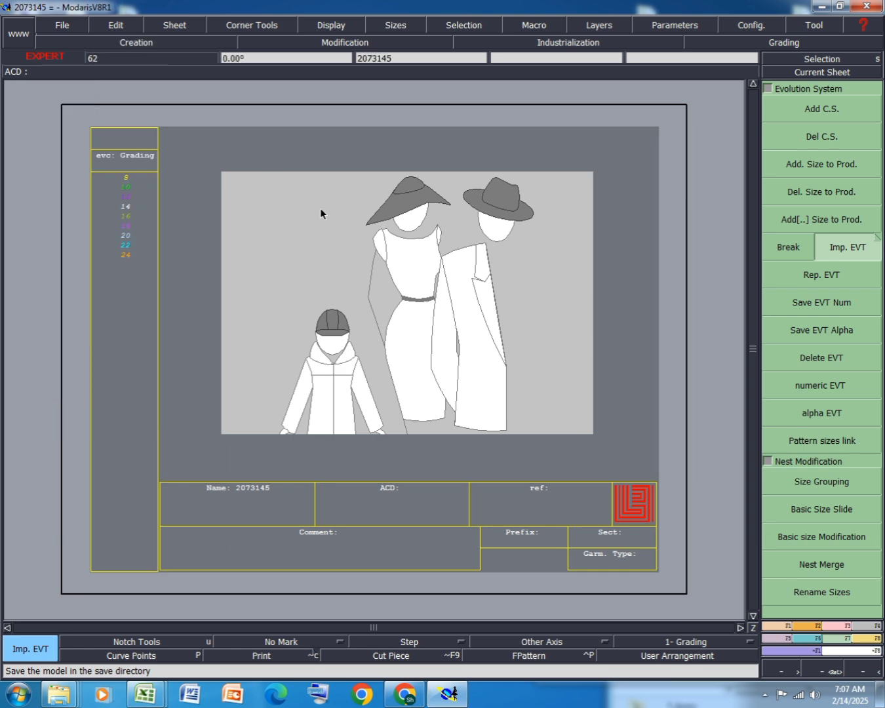
{"action": "left_click", "coordinate": [57, 23]}
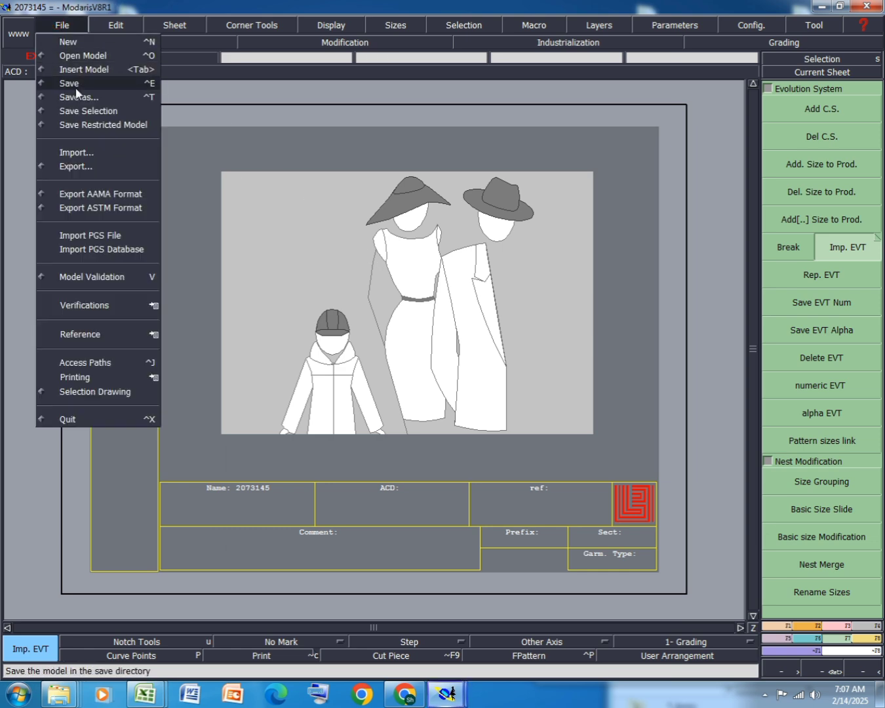
{"action": "left_click", "coordinate": [76, 83]}
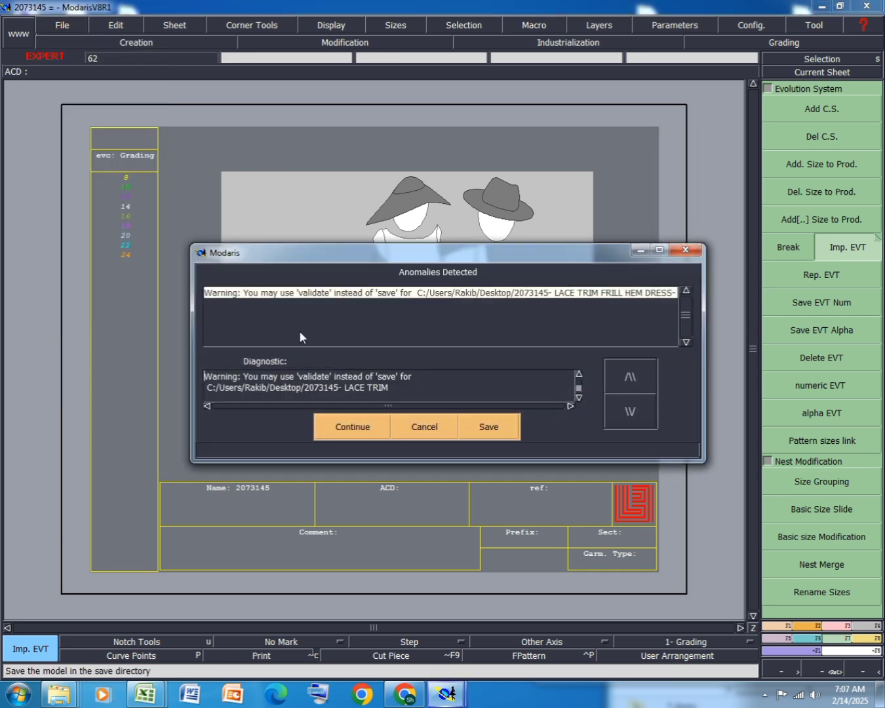
{"action": "left_click", "coordinate": [361, 429]}
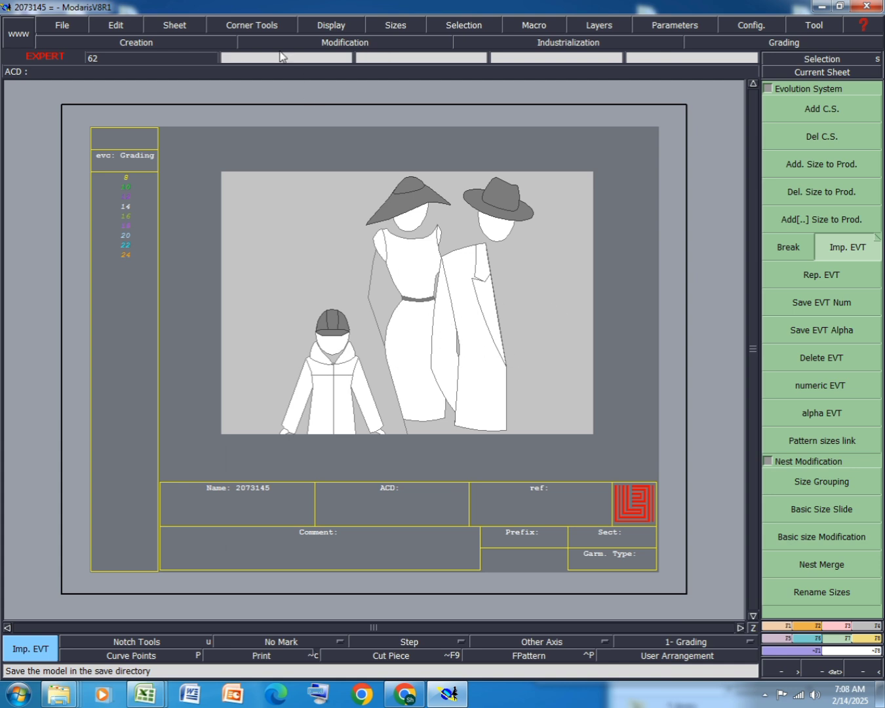
Create a new blank sheet in the model and start the Rectangle tool.
{"action": "left_click", "coordinate": [177, 31]}
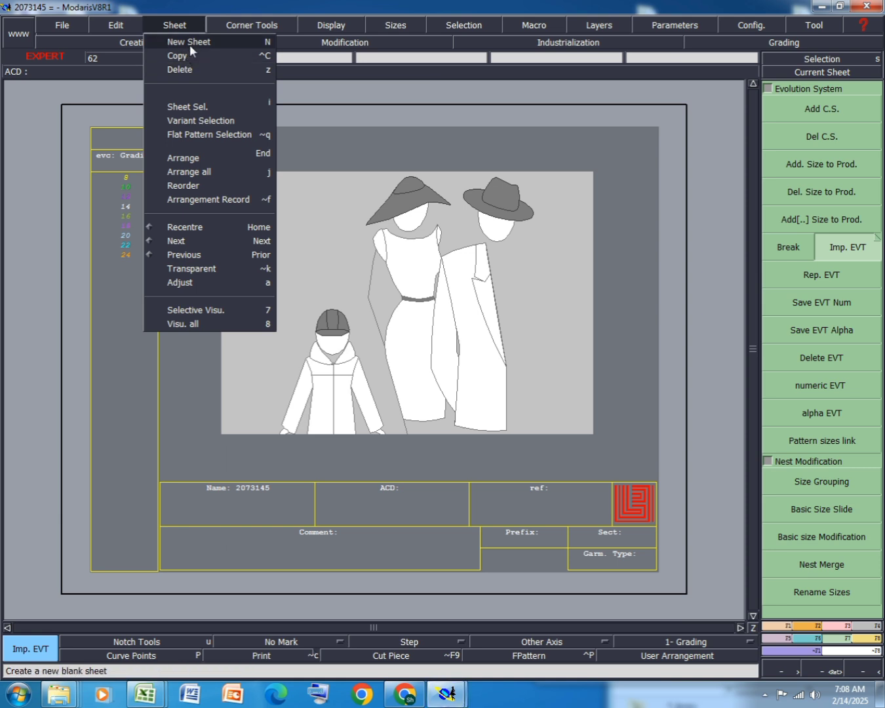
{"action": "left_click", "coordinate": [190, 44]}
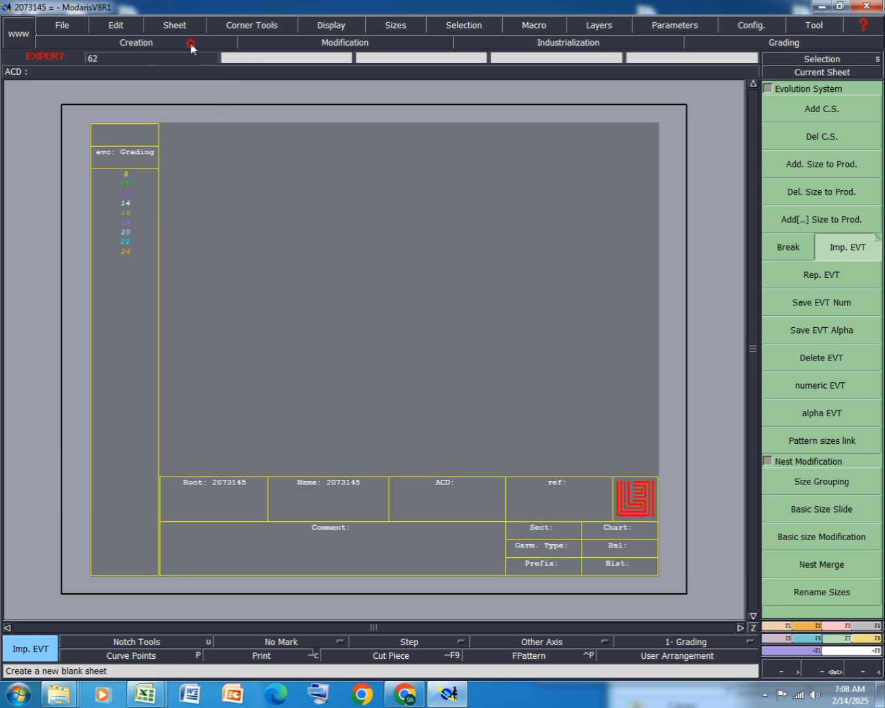
{"action": "left_click", "coordinate": [812, 626]}
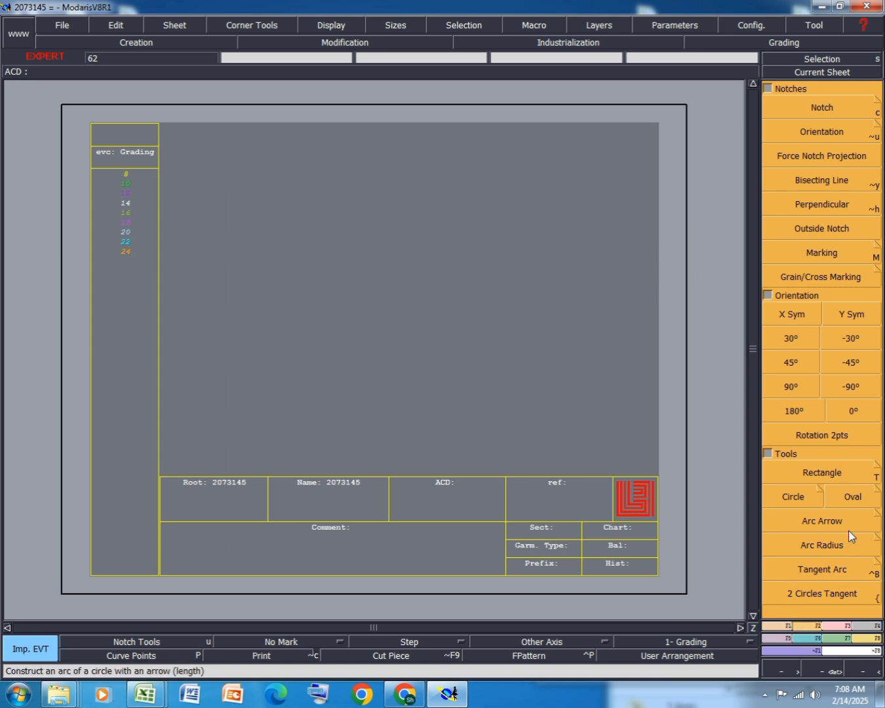
{"action": "left_click", "coordinate": [833, 476]}
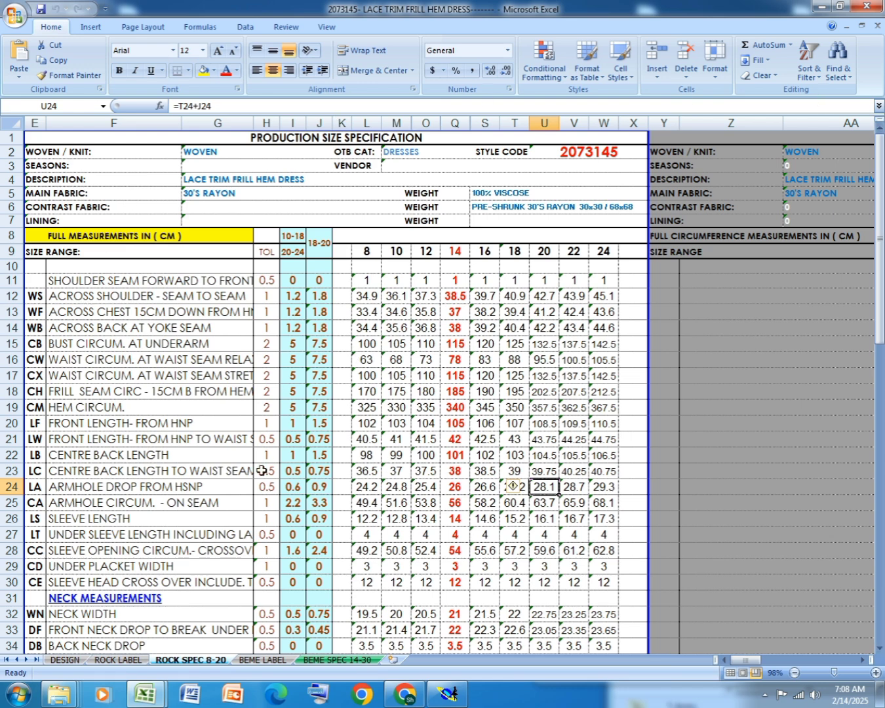
Highlight the FRONT LENGTH- FROM HNP row of the size specification in yellow.
{"action": "left_click", "coordinate": [14, 472]}
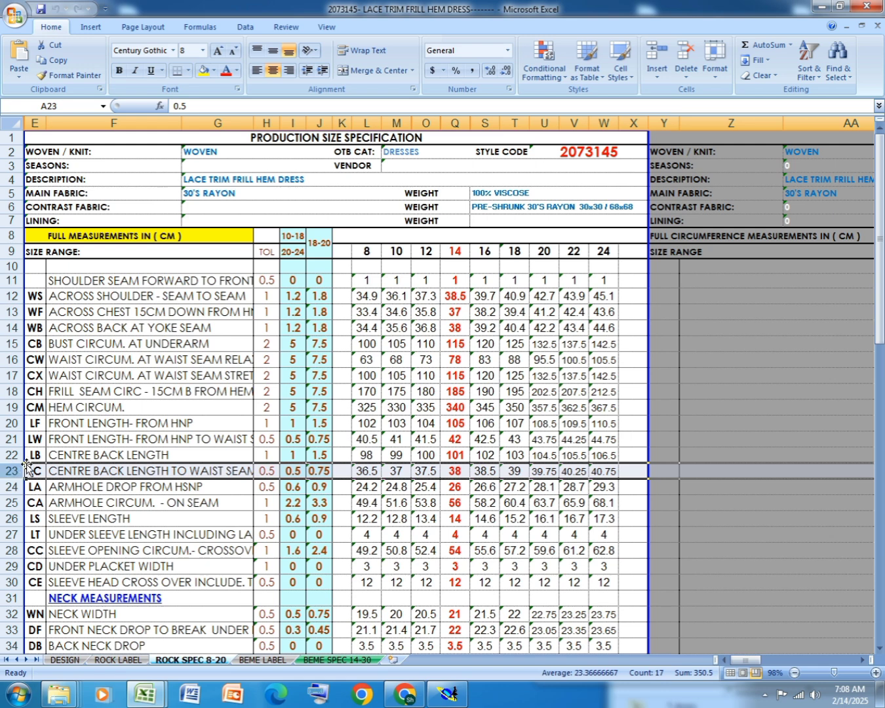
{"action": "left_click", "coordinate": [27, 455]}
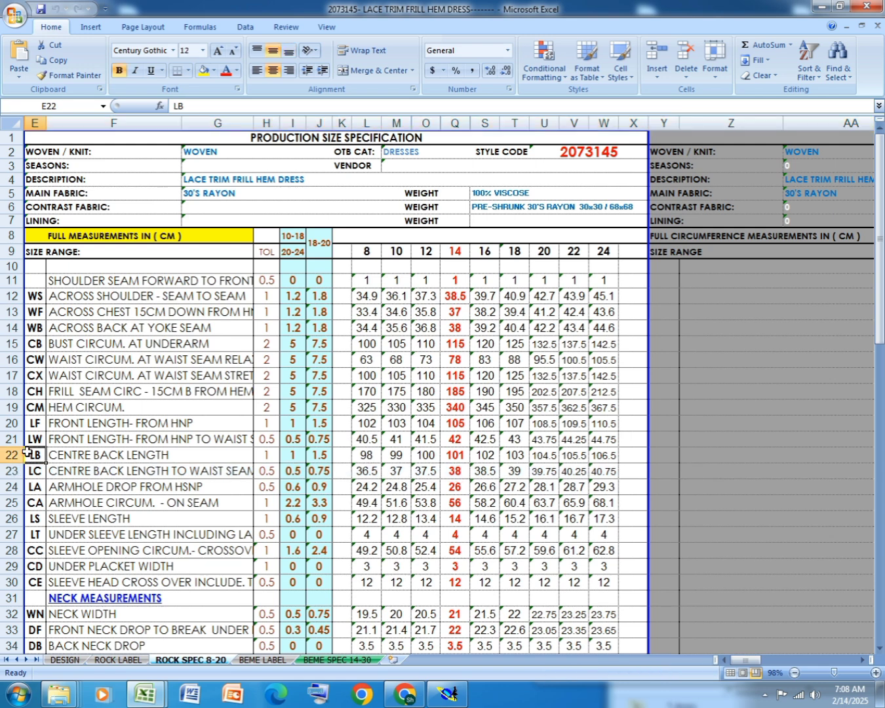
{"action": "left_click", "coordinate": [13, 456]}
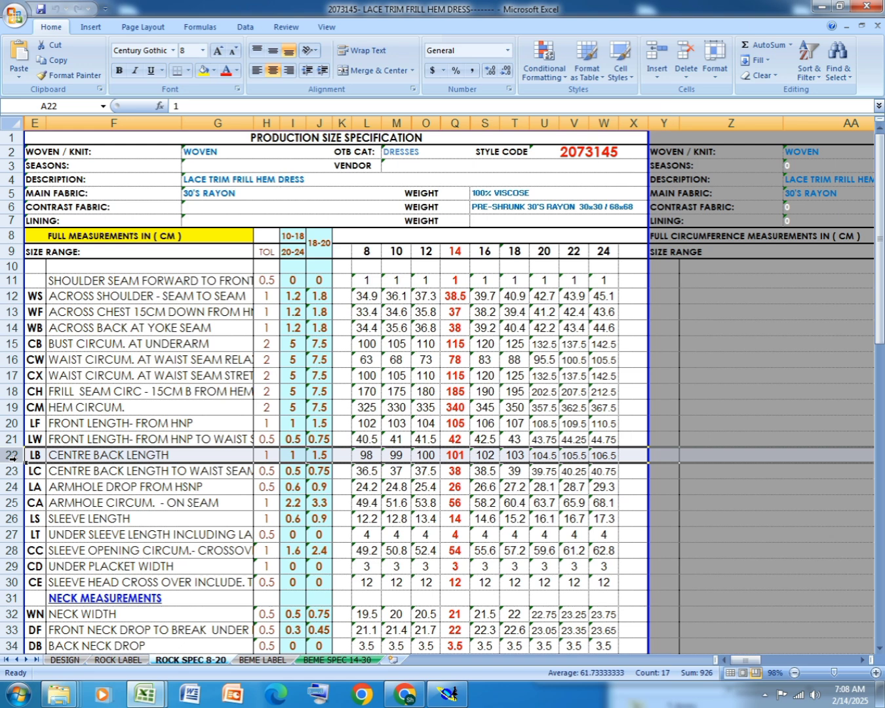
{"action": "left_click", "coordinate": [11, 423]}
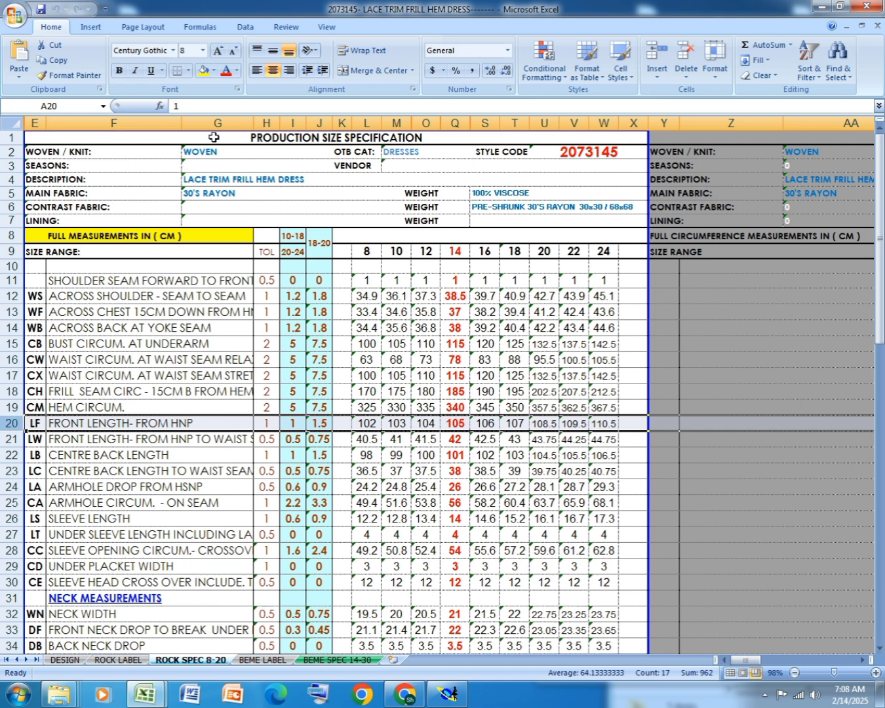
{"action": "left_click", "coordinate": [204, 72]}
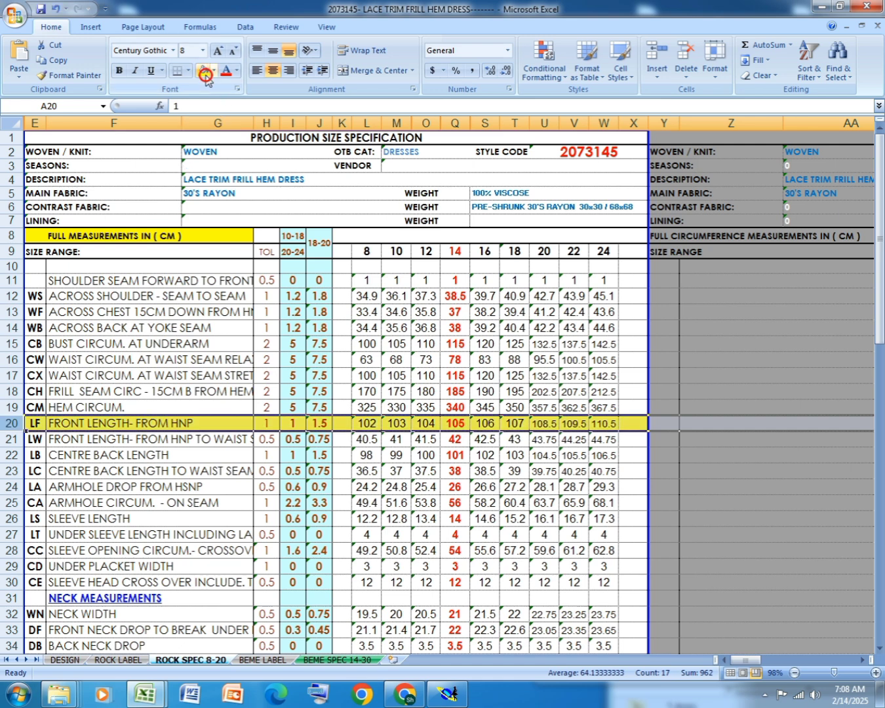
{"action": "left_click", "coordinate": [421, 487]}
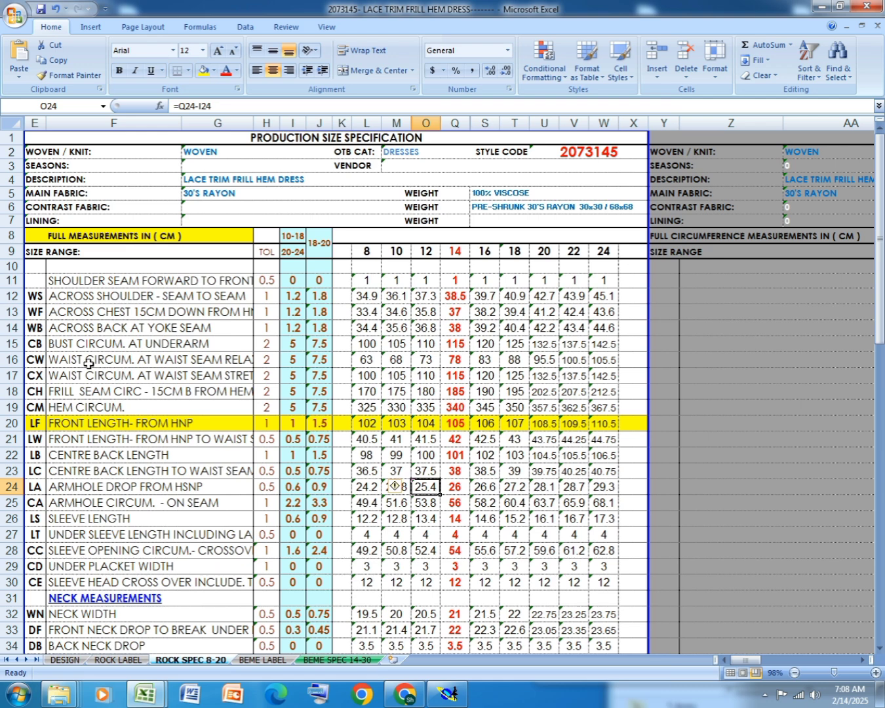
Check the bust circumference row, switch to Modaris and draw a rectangle 105 cm wide and 28.75 cm high on the new sheet.
{"action": "left_click", "coordinate": [13, 343]}
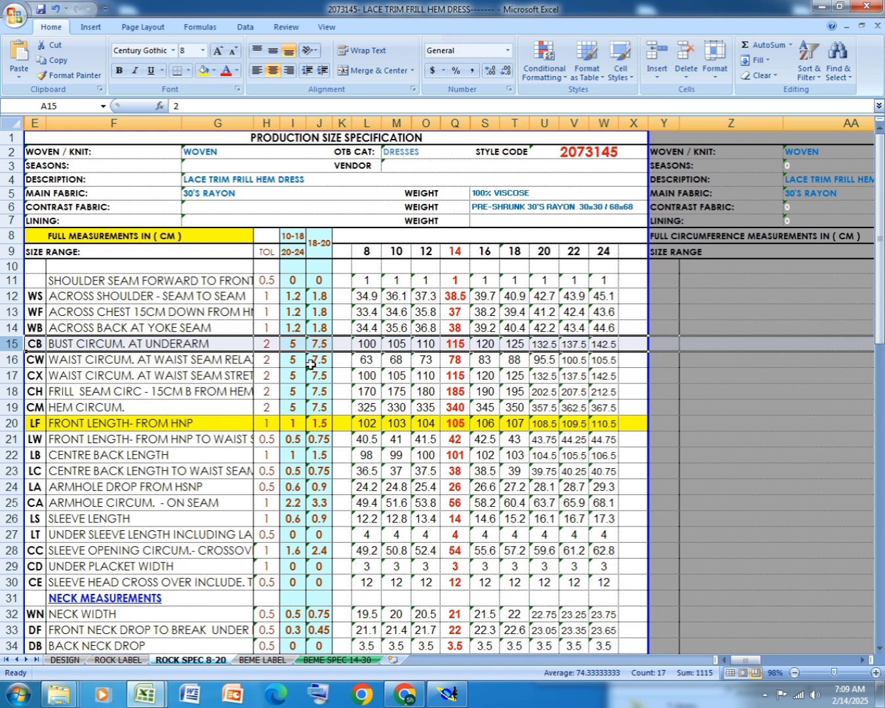
{"action": "left_click", "coordinate": [450, 696]}
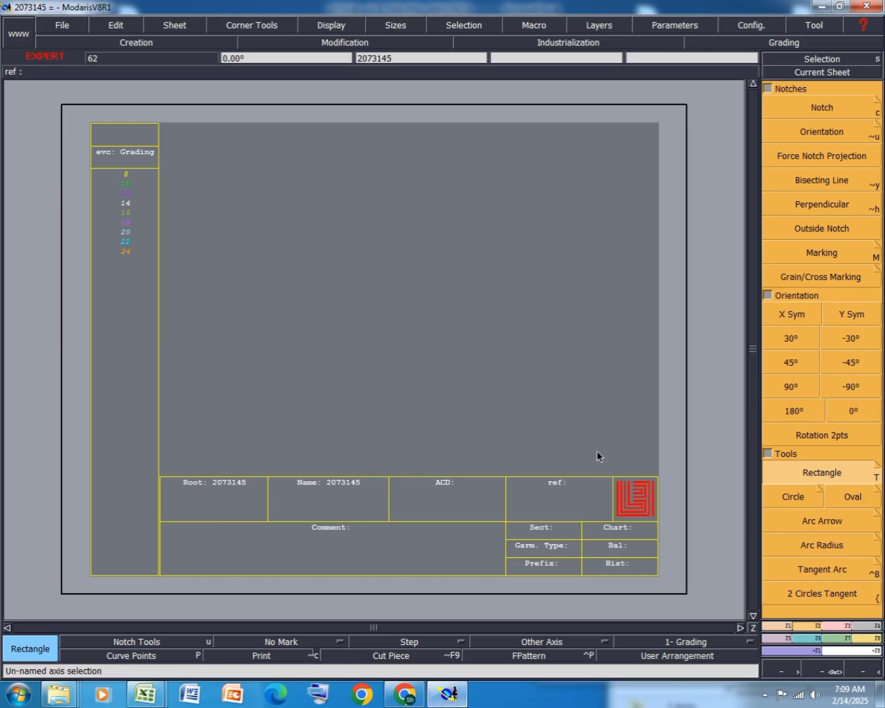
{"action": "left_click", "coordinate": [560, 233]}
{"action": "left_click", "coordinate": [374, 382]}
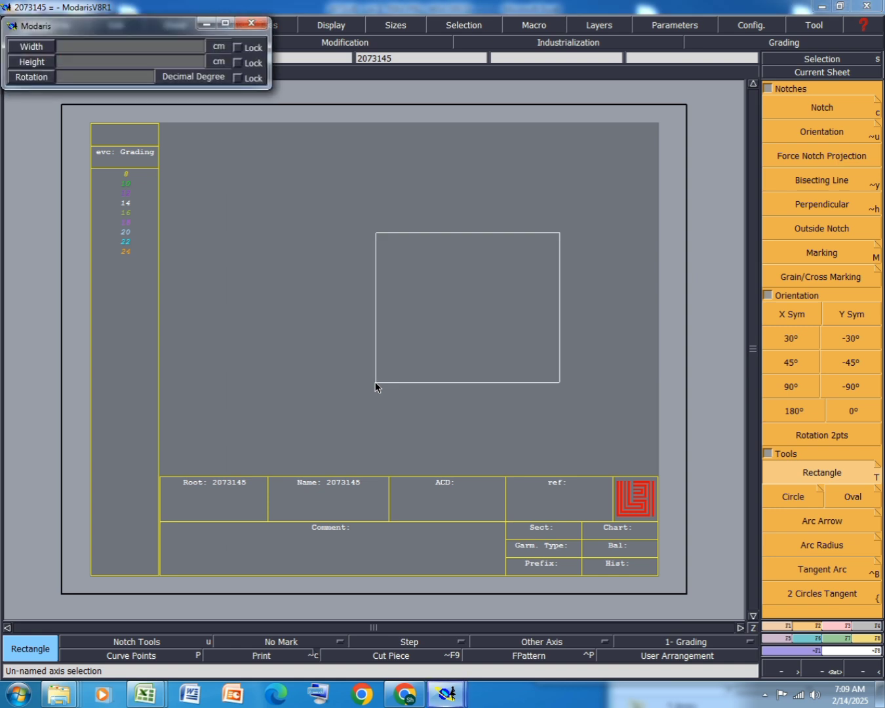
{"action": "type", "text": "105"}
{"action": "key", "text": "Tab"}
{"action": "type", "text": "28"}
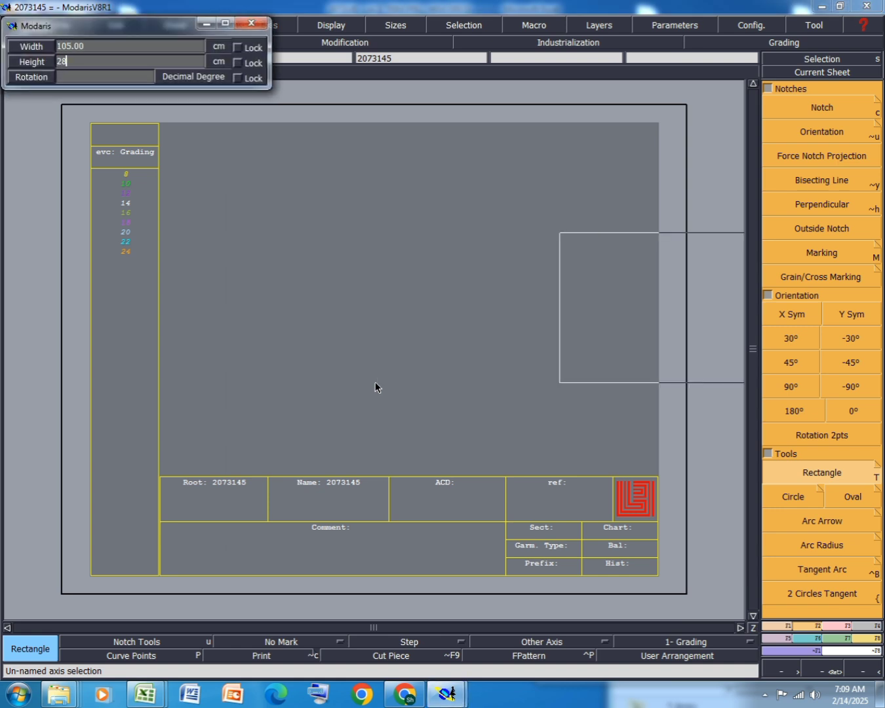
{"action": "type", "text": ".75"}
{"action": "key", "text": "Return"}
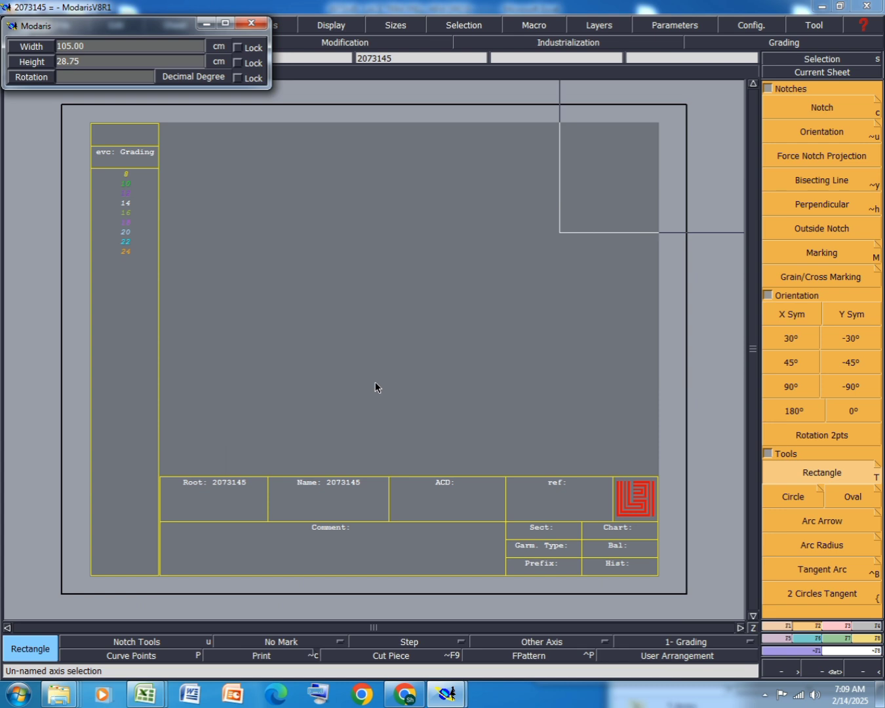
{"action": "key", "text": "Home"}
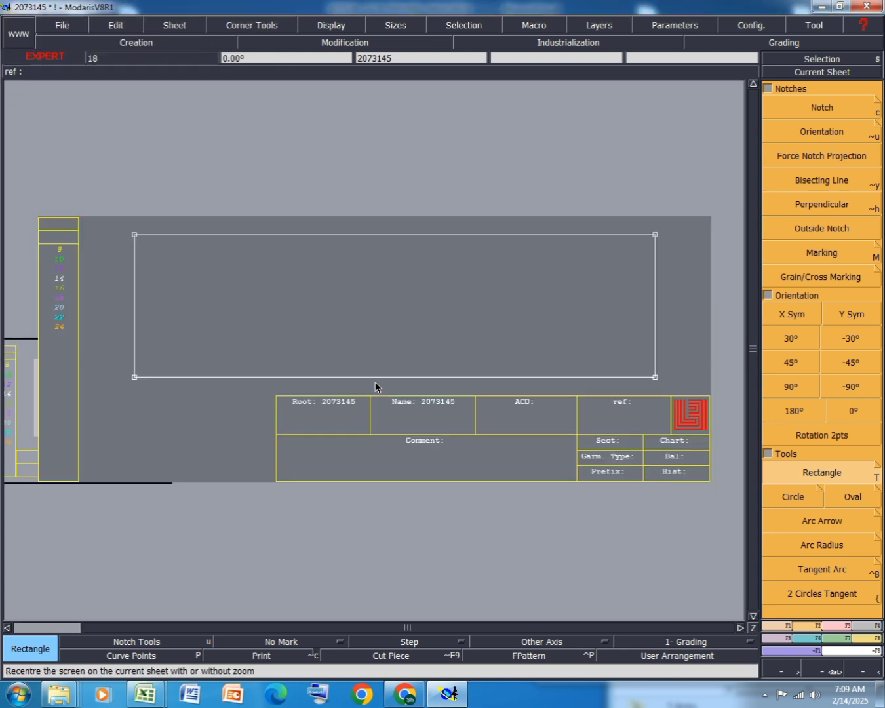
Pin the graded points of the rectangle's sheet and turn off the title block display.
{"action": "left_click", "coordinate": [840, 626]}
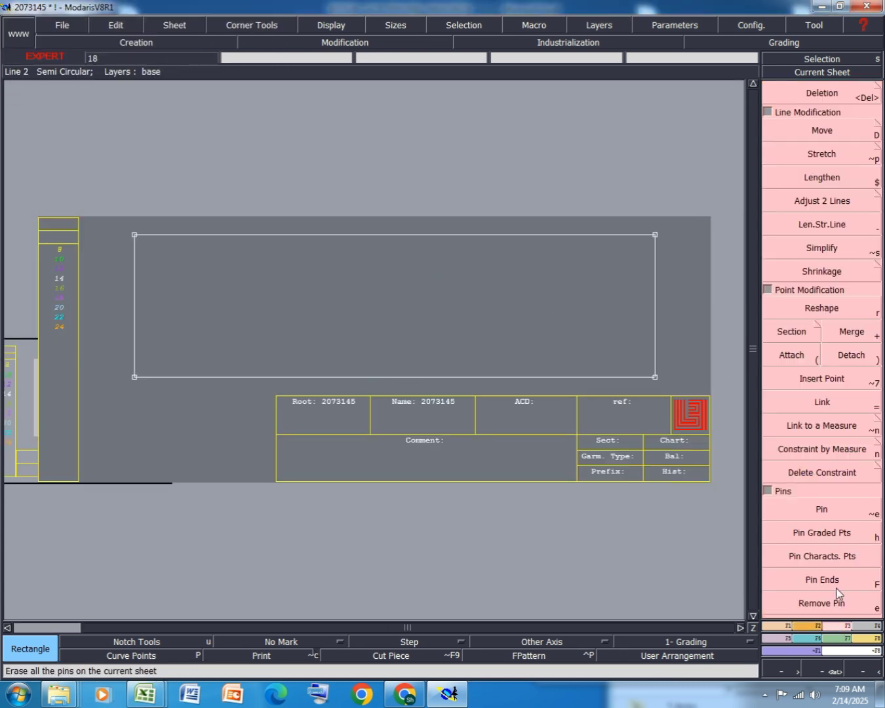
{"action": "left_click", "coordinate": [846, 535]}
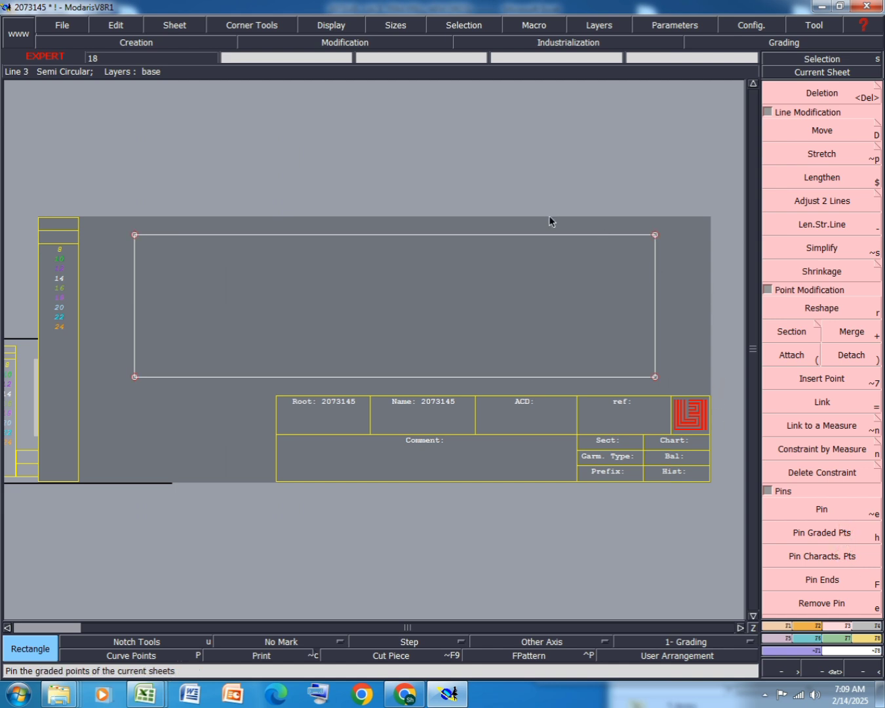
{"action": "key", "text": "ctrl+u"}
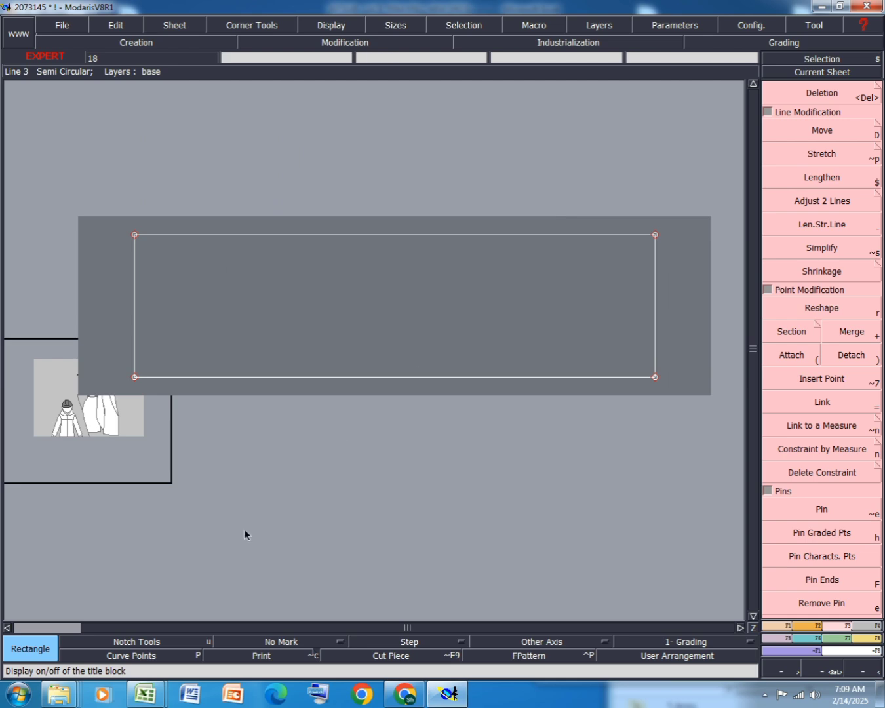
Switch to the Excel spec sheet and widen column G until the full measurement descriptions fit.
{"action": "mouse_move", "coordinate": [145, 694]}
{"action": "left_click", "coordinate": [232, 621]}
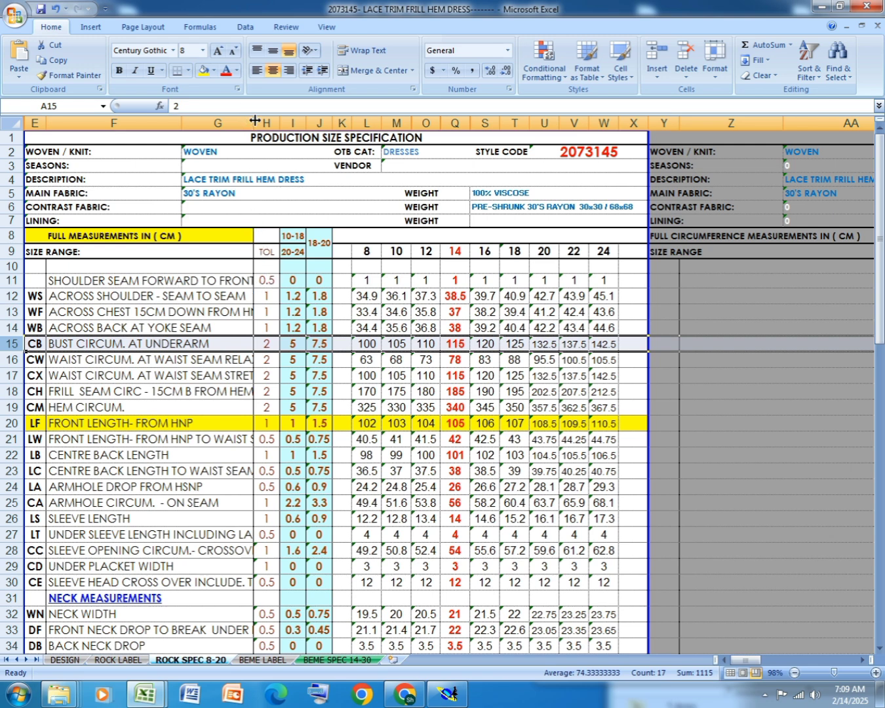
{"action": "left_click_drag", "start_coordinate": [257, 122], "coordinate": [278, 122]}
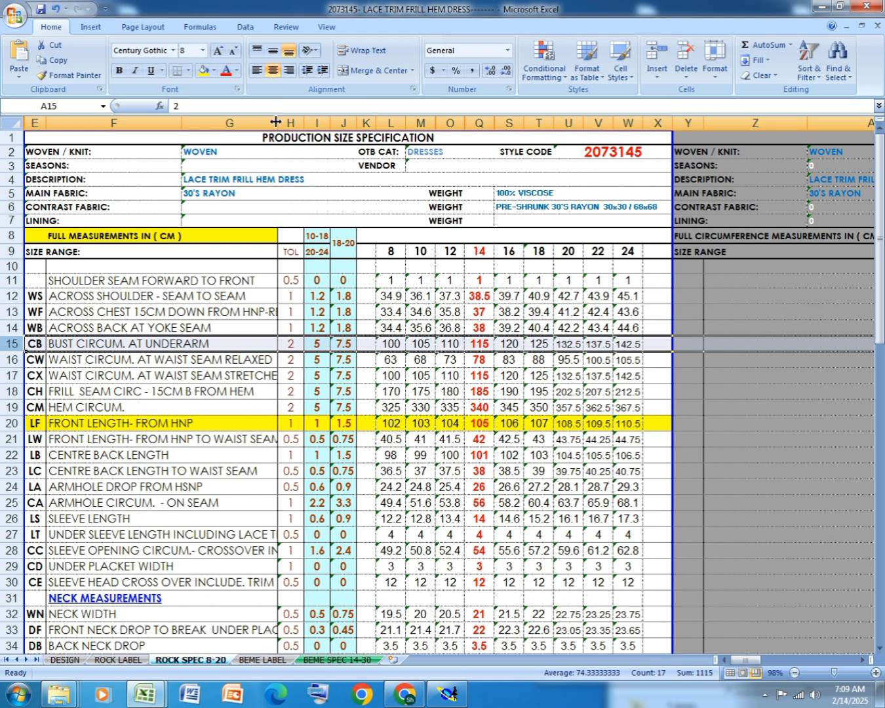
{"action": "left_click_drag", "start_coordinate": [278, 114], "coordinate": [318, 121]}
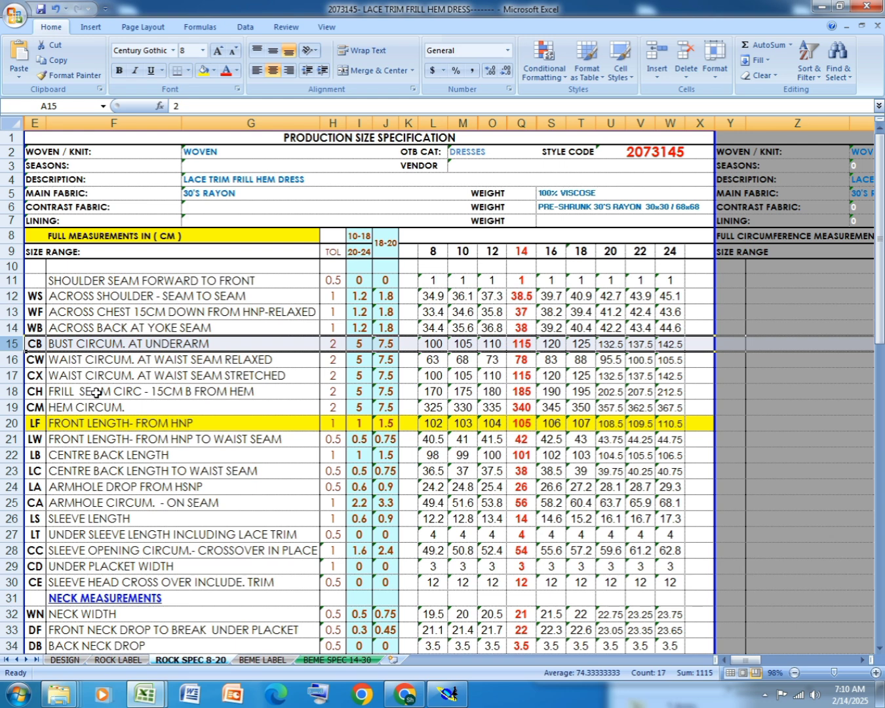
Highlight the NECK MEASUREMENTS heading row and the NECK WIDTH row in yellow.
{"action": "scroll", "coordinate": [167, 422], "scroll_direction": "down", "scroll_amount": 2}
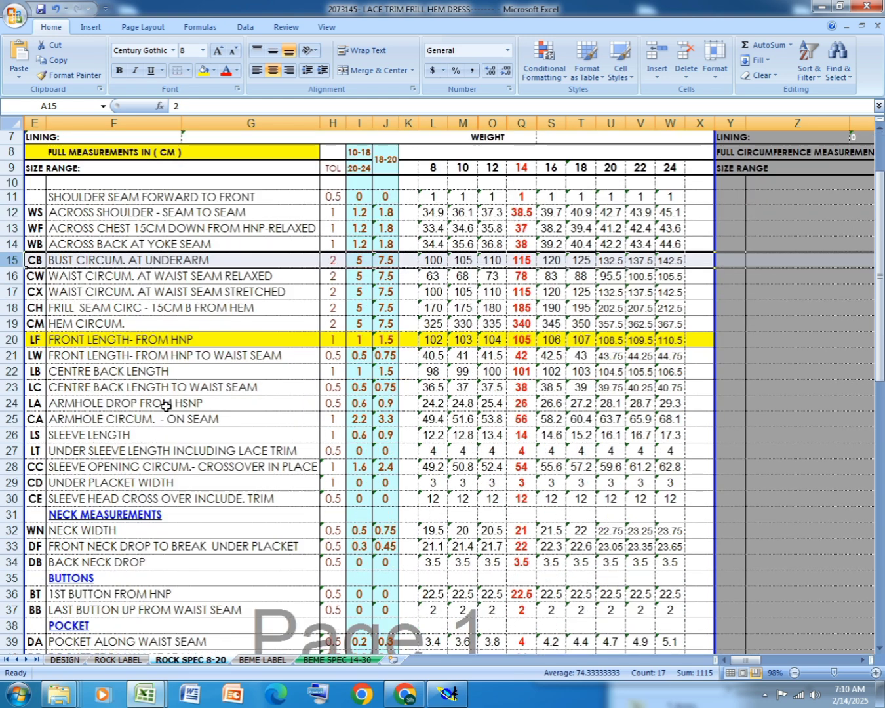
{"action": "left_click", "coordinate": [11, 516]}
{"action": "left_click", "coordinate": [205, 71]}
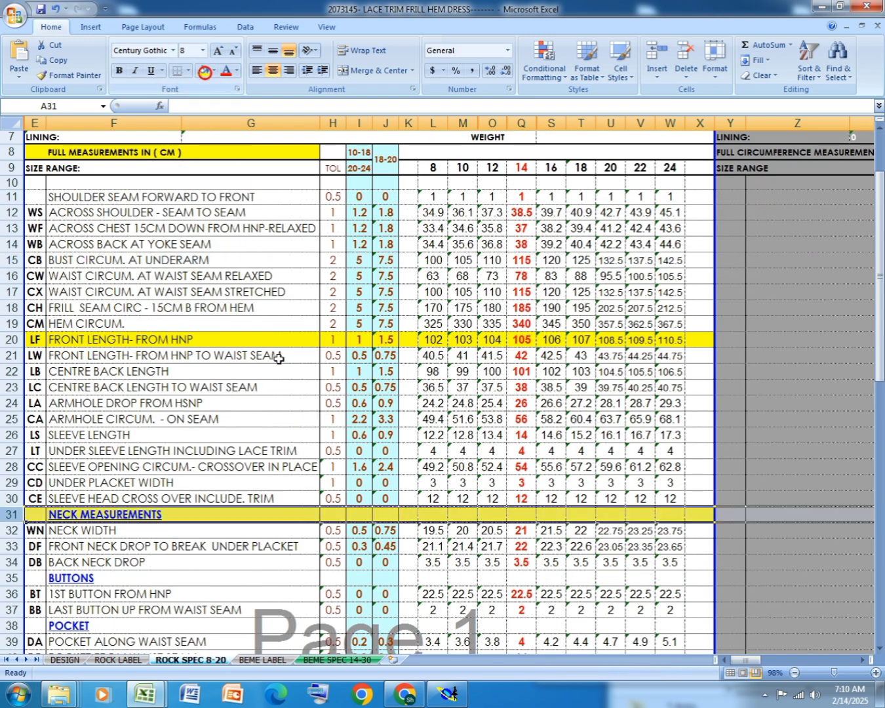
{"action": "left_click", "coordinate": [13, 531]}
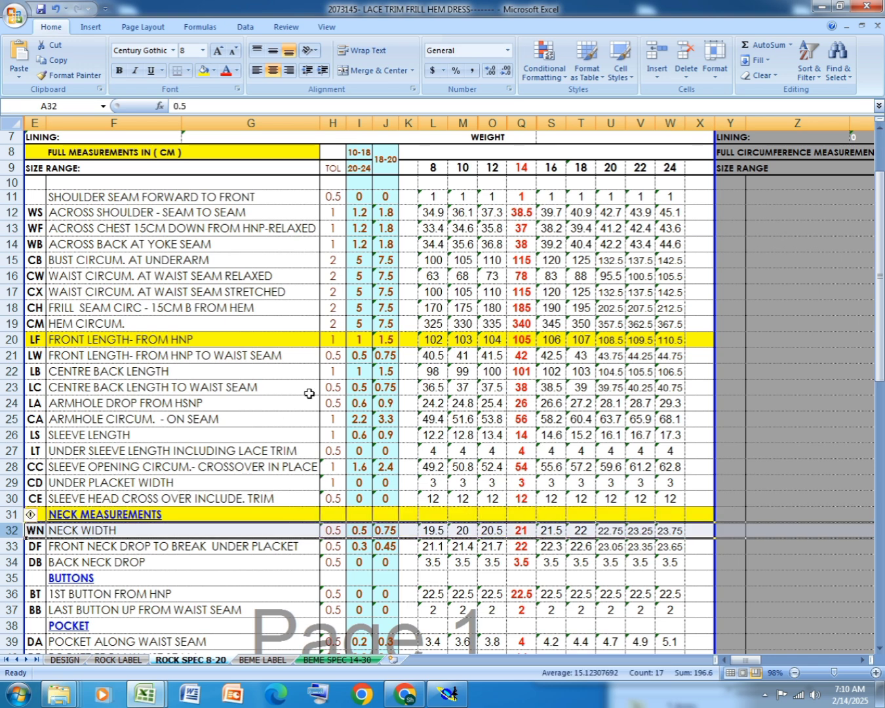
{"action": "left_click", "coordinate": [203, 69]}
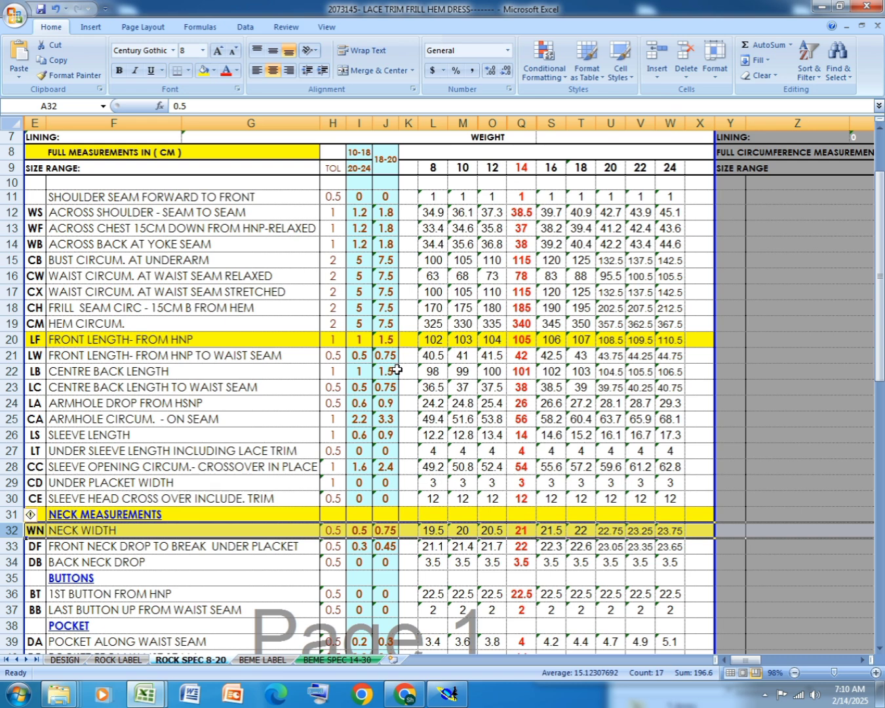
Switch to Modaris and add a Developed point on the rectangle's right edge, 10.50 cm up from the lower-right corner.
{"action": "left_click", "coordinate": [450, 695]}
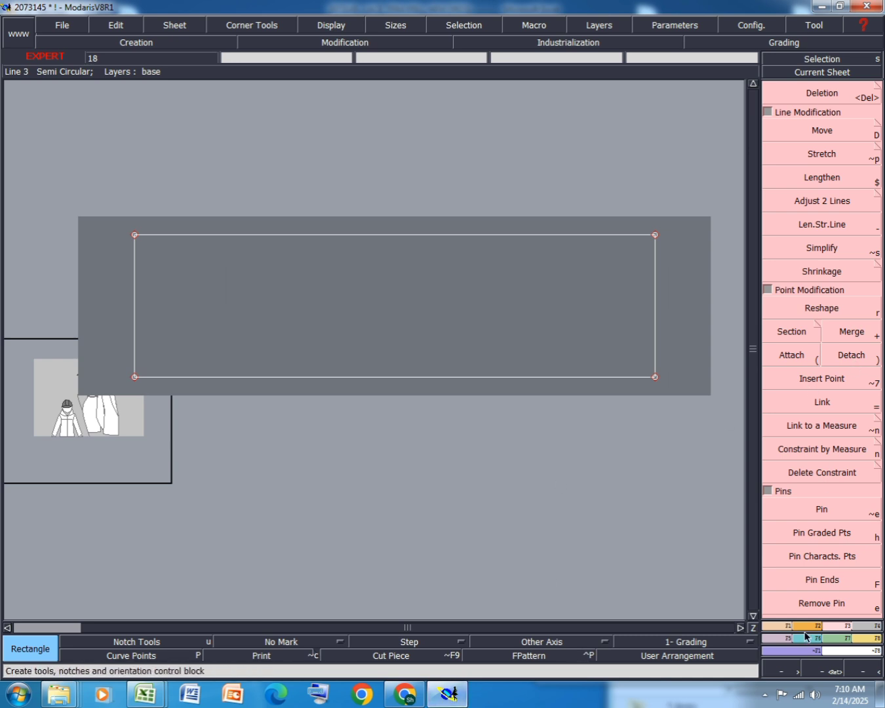
{"action": "left_click", "coordinate": [775, 626]}
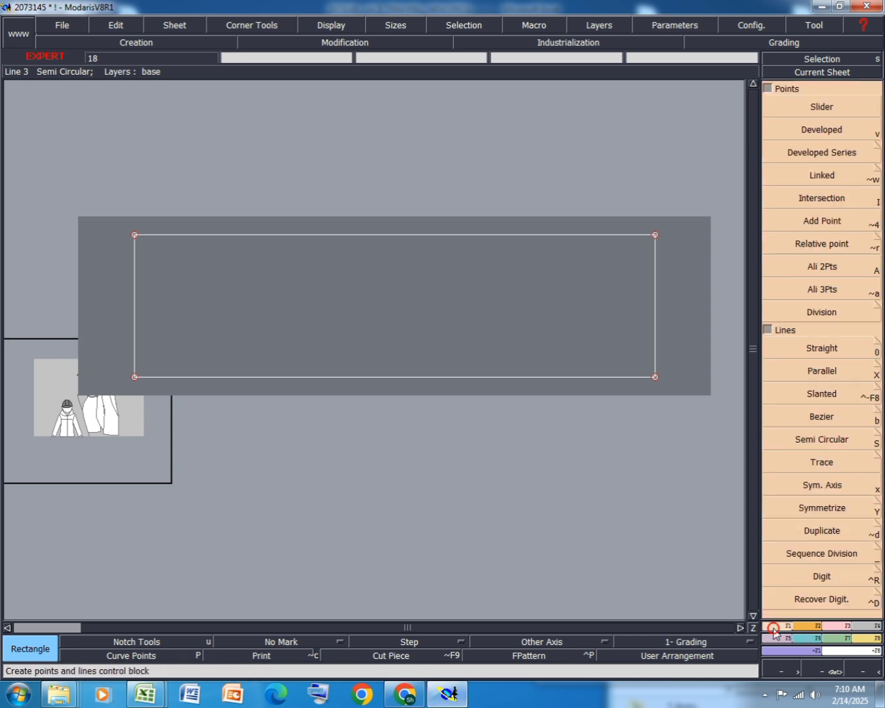
{"action": "left_click", "coordinate": [841, 136]}
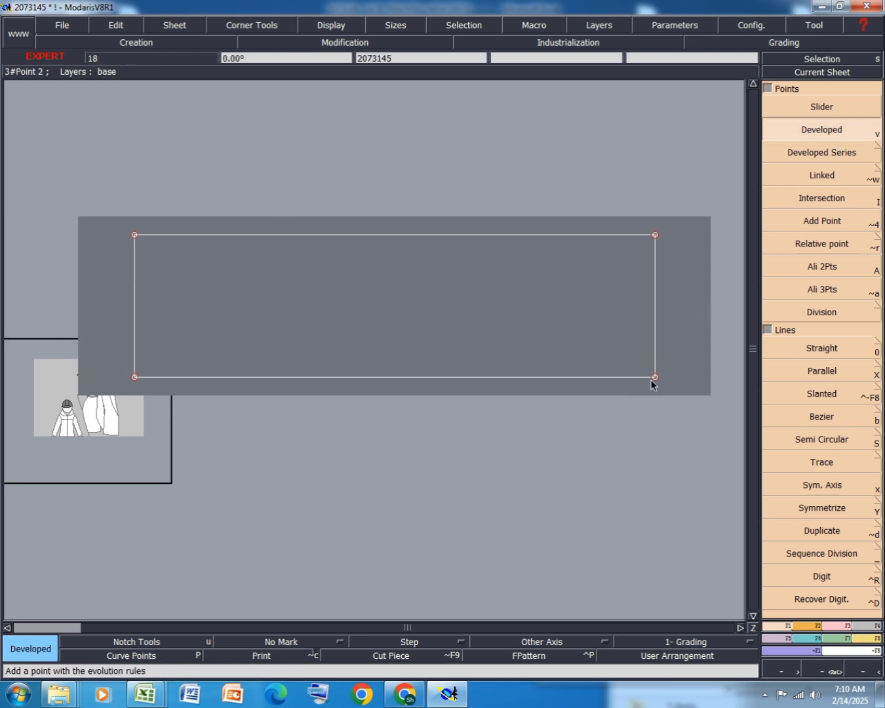
{"action": "left_click", "coordinate": [656, 378]}
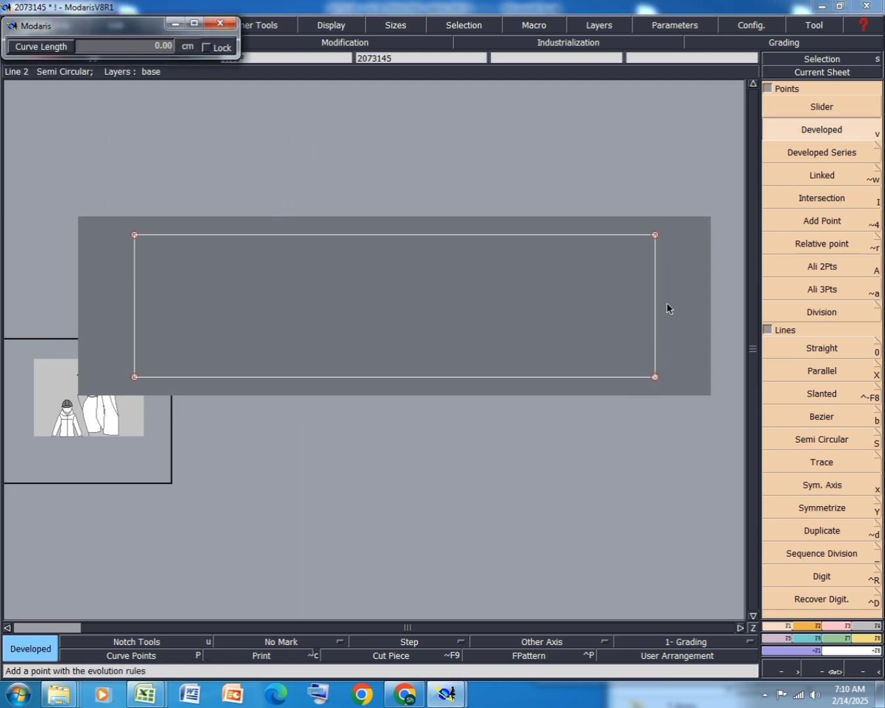
{"action": "left_click", "coordinate": [666, 304]}
{"action": "key", "text": "Down"}
{"action": "type", "text": "10.50"}
{"action": "key", "text": "Return"}
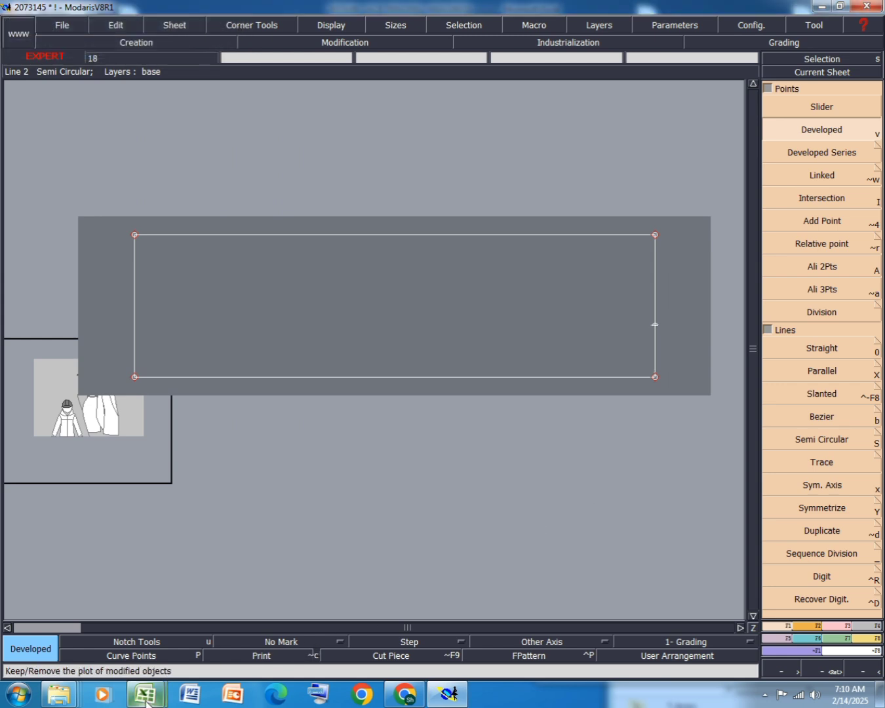
Switch to the Excel spec sheet and highlight the FRONT NECK DROP and BACK NECK DROP rows in yellow.
{"action": "mouse_move", "coordinate": [148, 694]}
{"action": "left_click", "coordinate": [223, 674]}
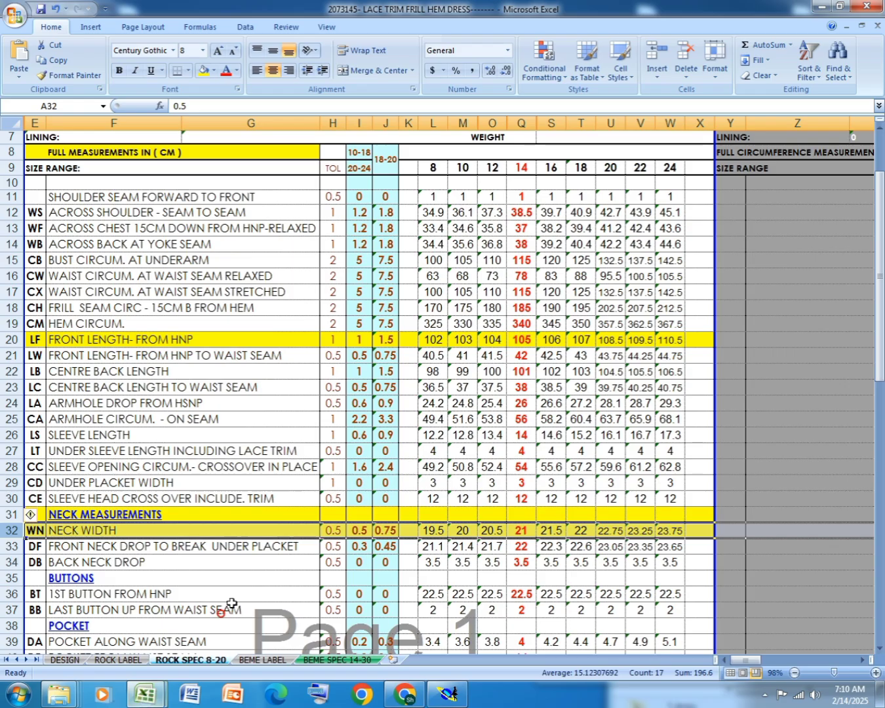
{"action": "left_click", "coordinate": [12, 547]}
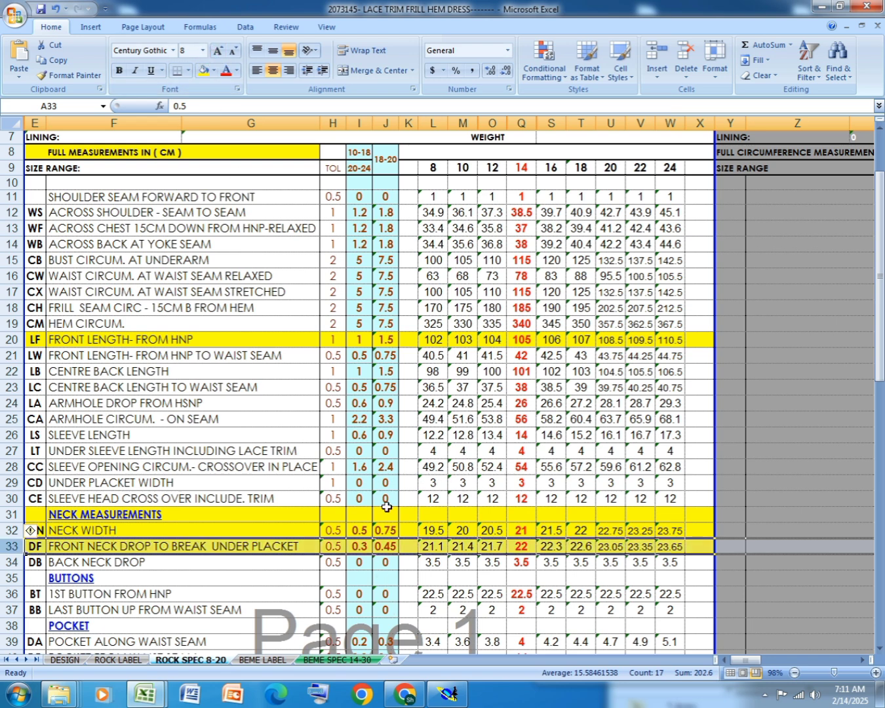
{"action": "scroll", "coordinate": [393, 491], "scroll_direction": "down", "scroll_amount": 10}
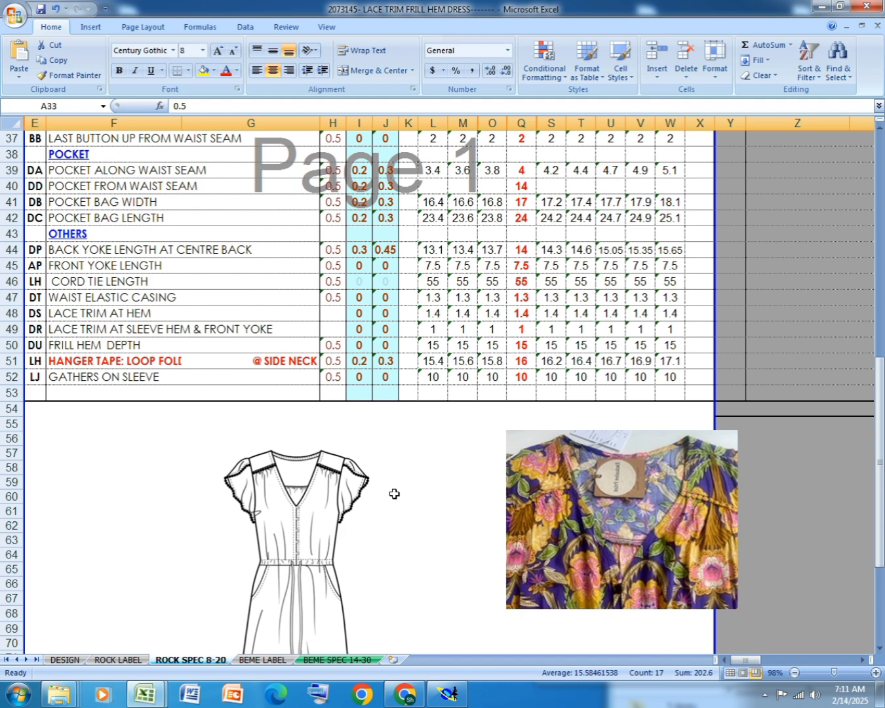
{"action": "scroll", "coordinate": [308, 560], "scroll_direction": "up", "scroll_amount": 6}
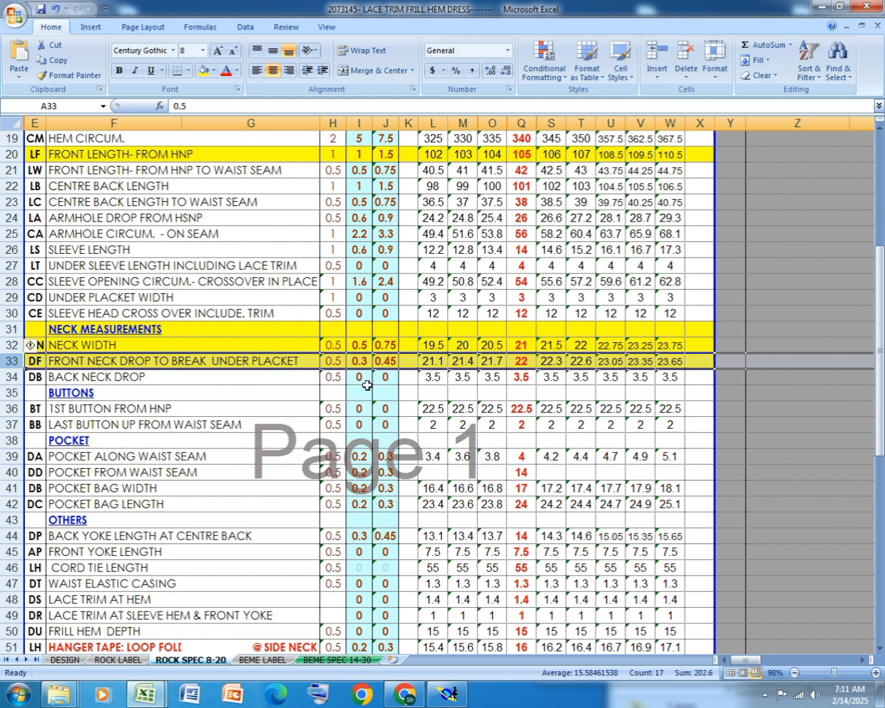
{"action": "key", "text": "Down"}
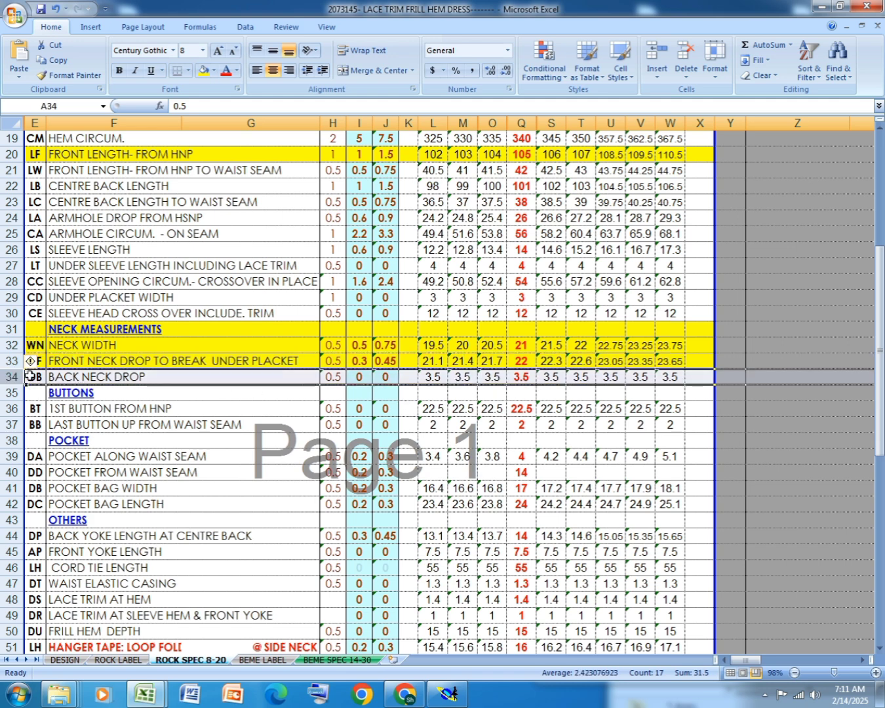
{"action": "left_click", "coordinate": [204, 70]}
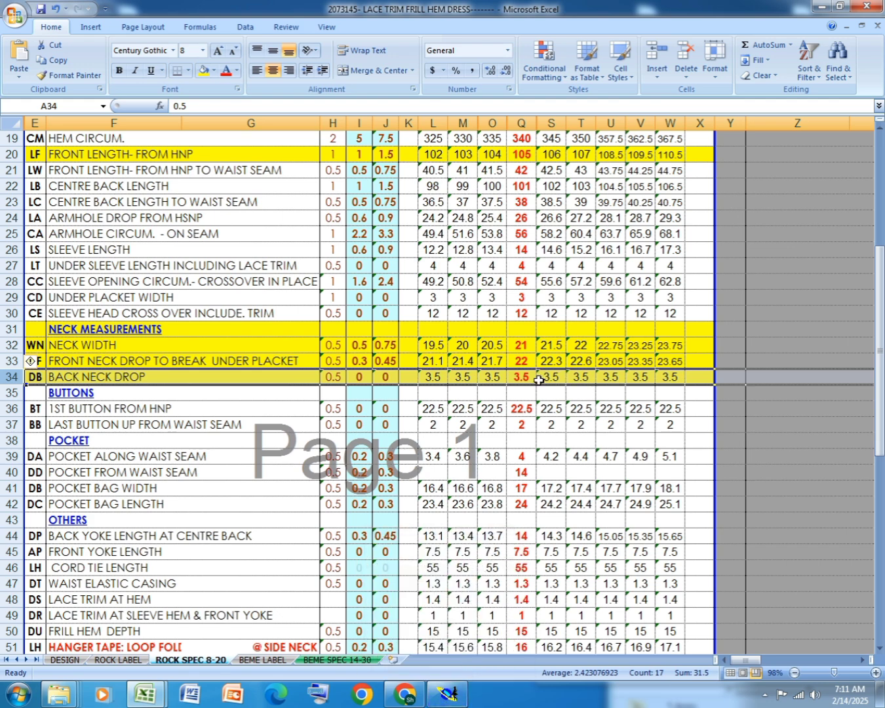
Switch to Modaris and add Developed points on the rectangle's bottom edge, 22 cm and 3.5 cm from the lower-right corner.
{"action": "left_click", "coordinate": [448, 694]}
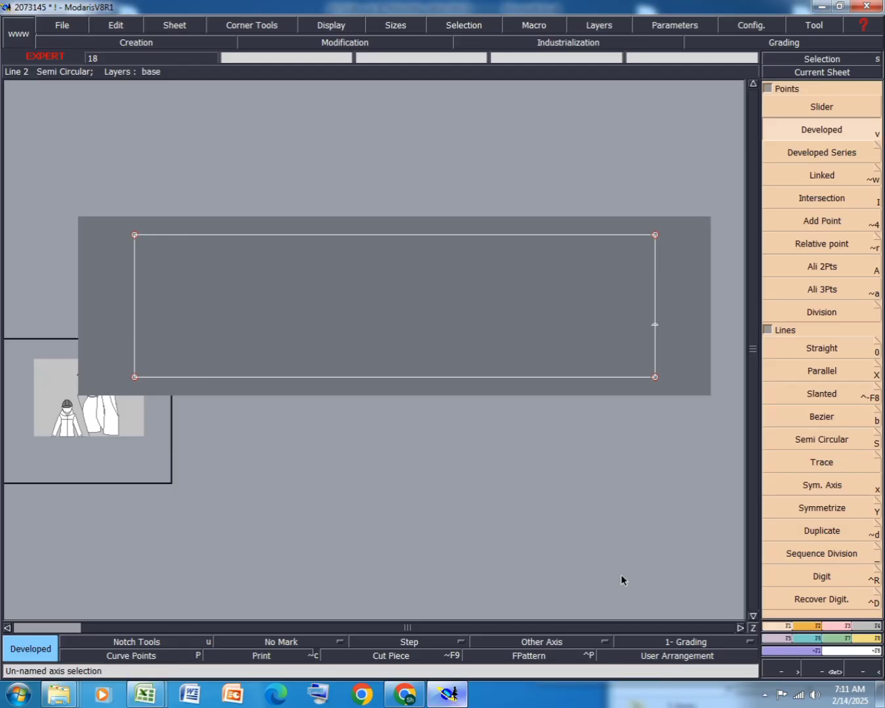
{"action": "left_click", "coordinate": [654, 378]}
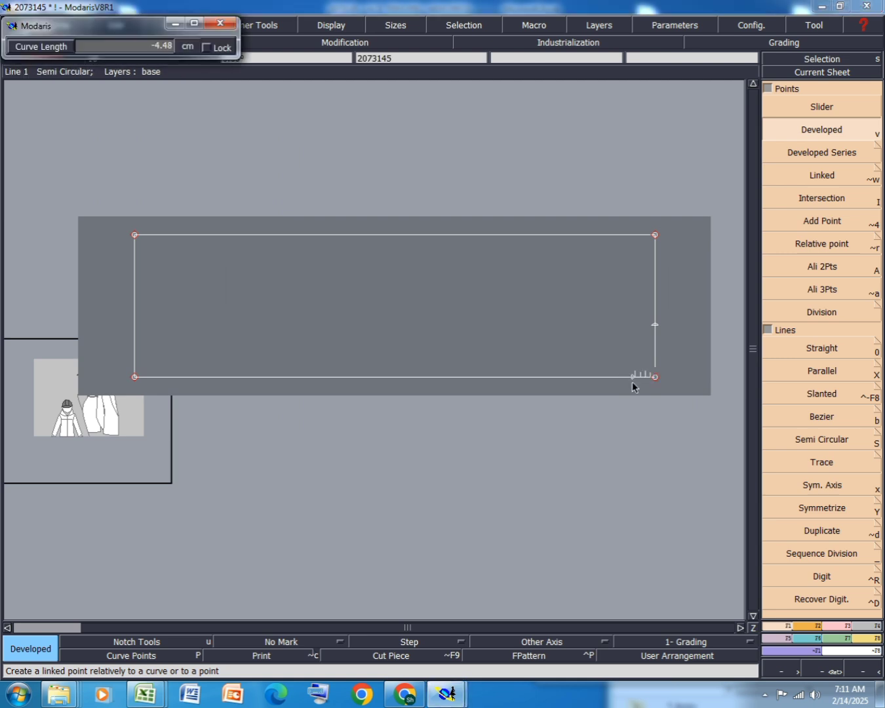
{"action": "type", "text": "10.50"}
{"action": "key", "text": "BackSpace"}
{"action": "key", "text": "Escape"}
{"action": "left_click", "coordinate": [654, 378]}
{"action": "key", "text": "BackSpace"}
{"action": "key", "text": "Return"}
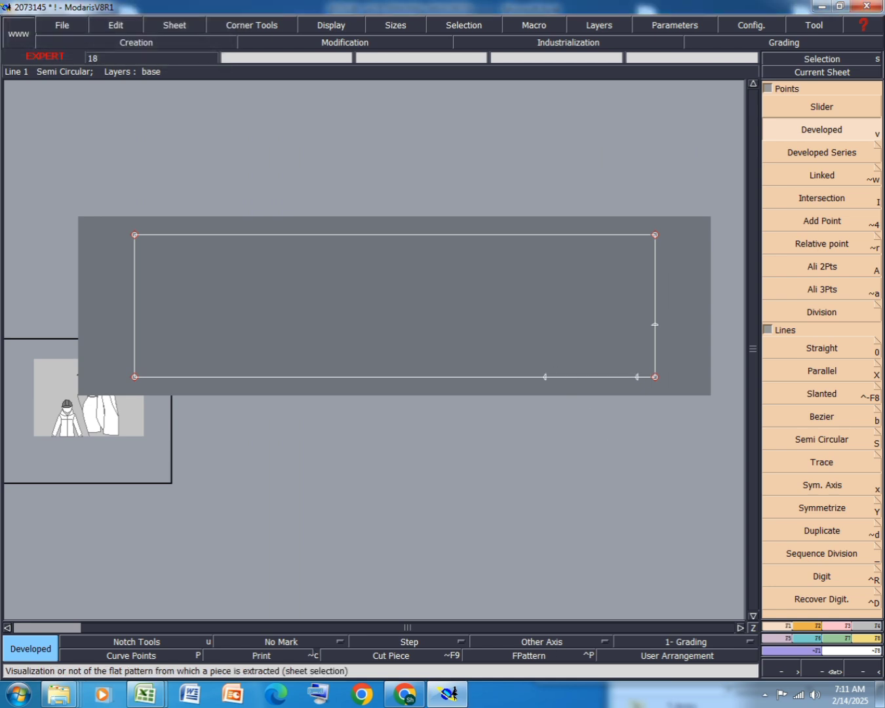
Insert the neck width point and both neck drop points into their curves with Insert Point.
{"action": "left_click", "coordinate": [841, 626]}
{"action": "left_click", "coordinate": [775, 380]}
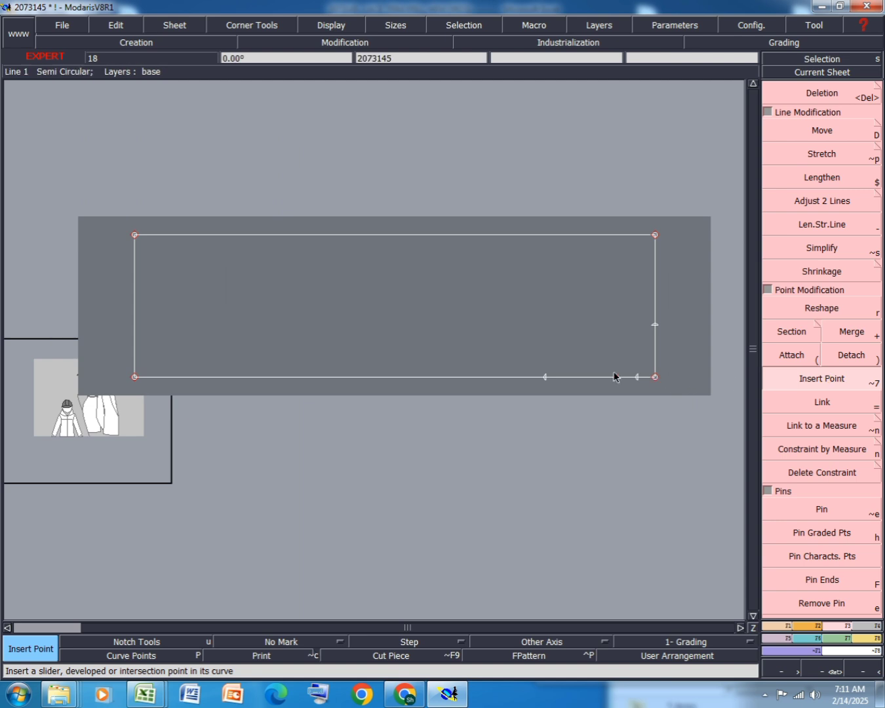
{"action": "left_click", "coordinate": [654, 325]}
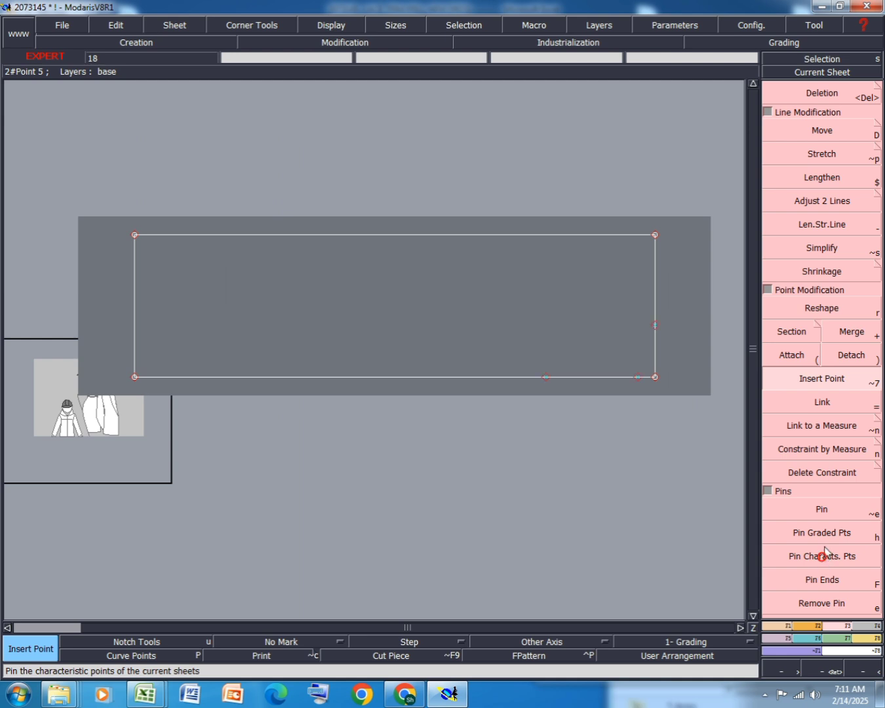
Switch to the Excel spec sheet and highlight the BACK YOKE LENGTH AT CENTRE BACK row in yellow.
{"action": "mouse_move", "coordinate": [145, 694]}
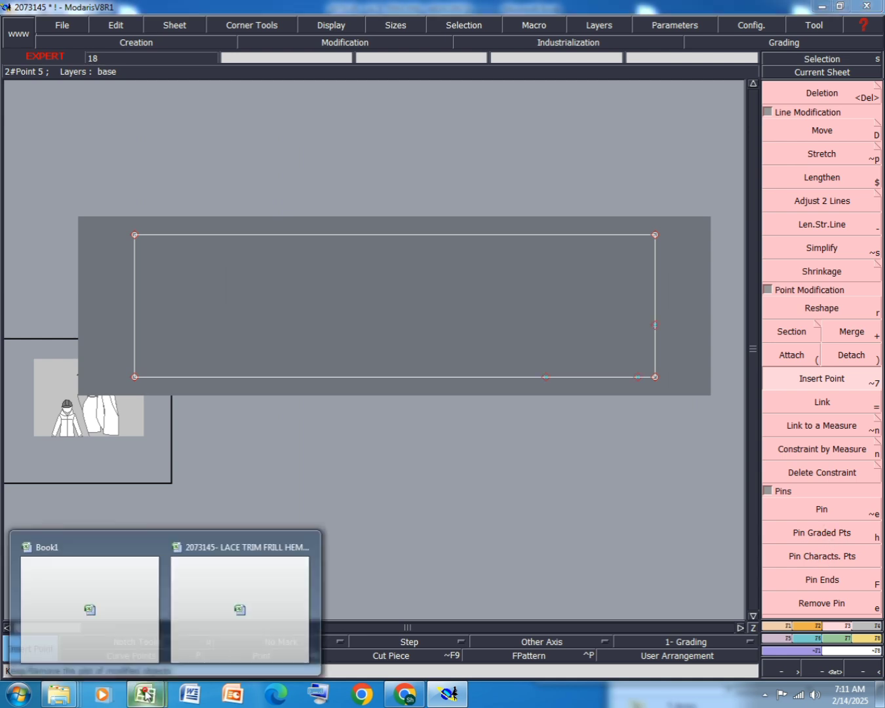
{"action": "left_click", "coordinate": [240, 622]}
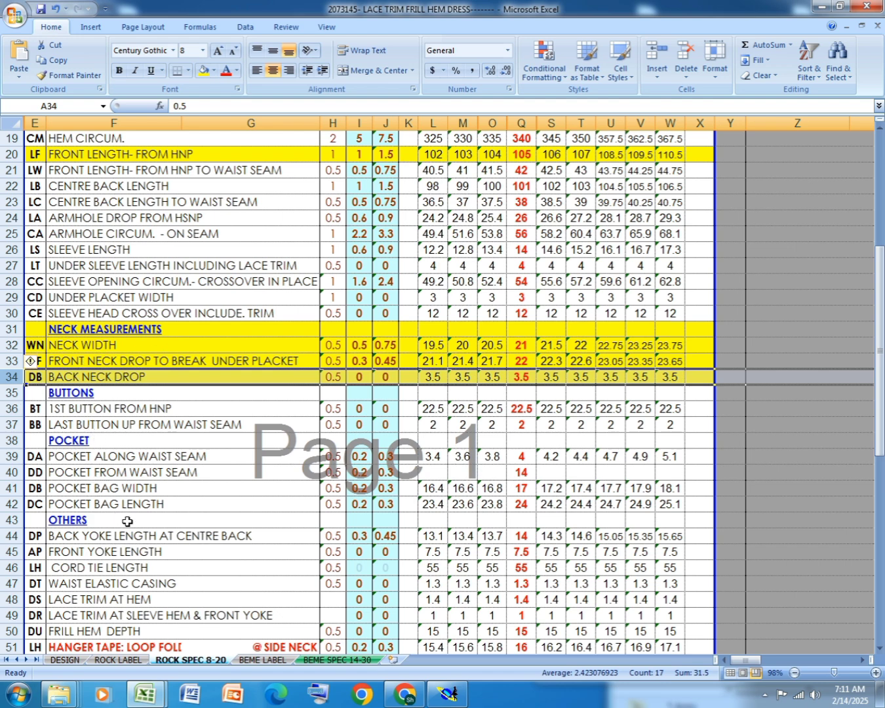
{"action": "scroll", "coordinate": [141, 528], "scroll_direction": "down", "scroll_amount": 1}
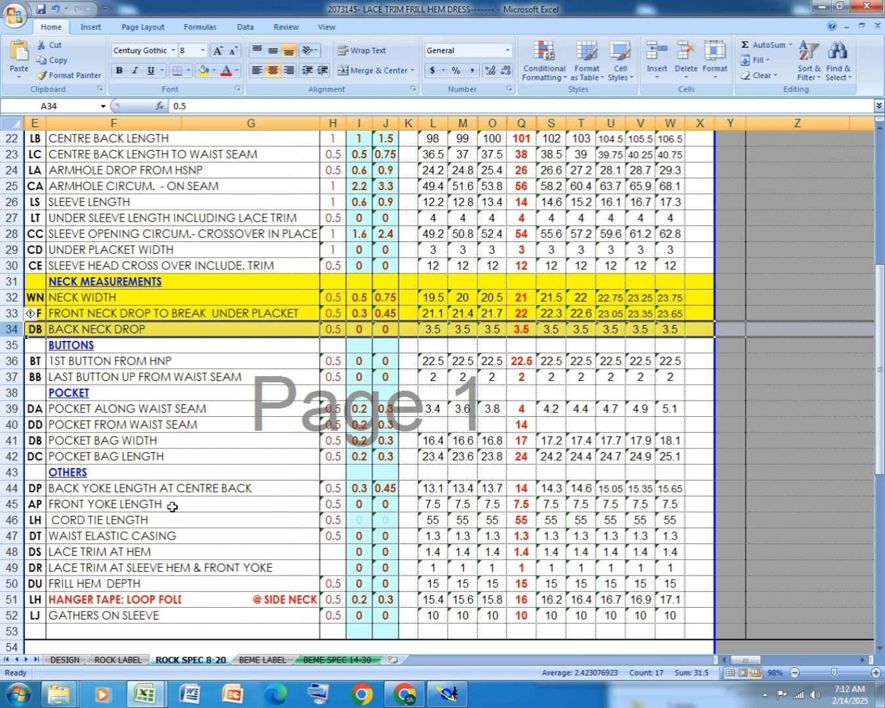
{"action": "left_click", "coordinate": [13, 489]}
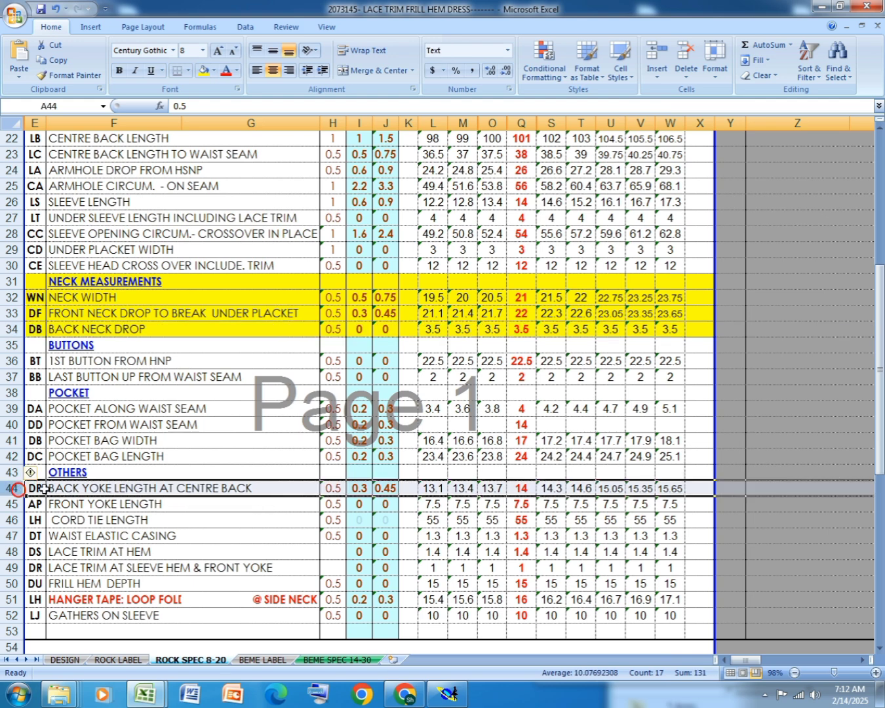
{"action": "left_click", "coordinate": [205, 71]}
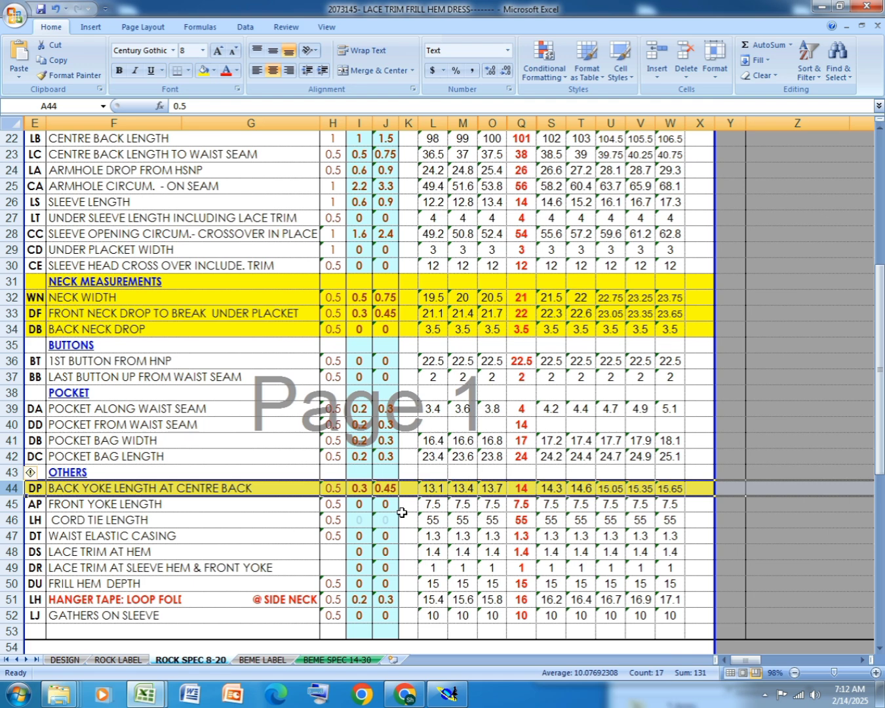
Switch to Modaris and add a Developed point on the bottom edge at -14 cm from the back neck drop point.
{"action": "left_click", "coordinate": [458, 690]}
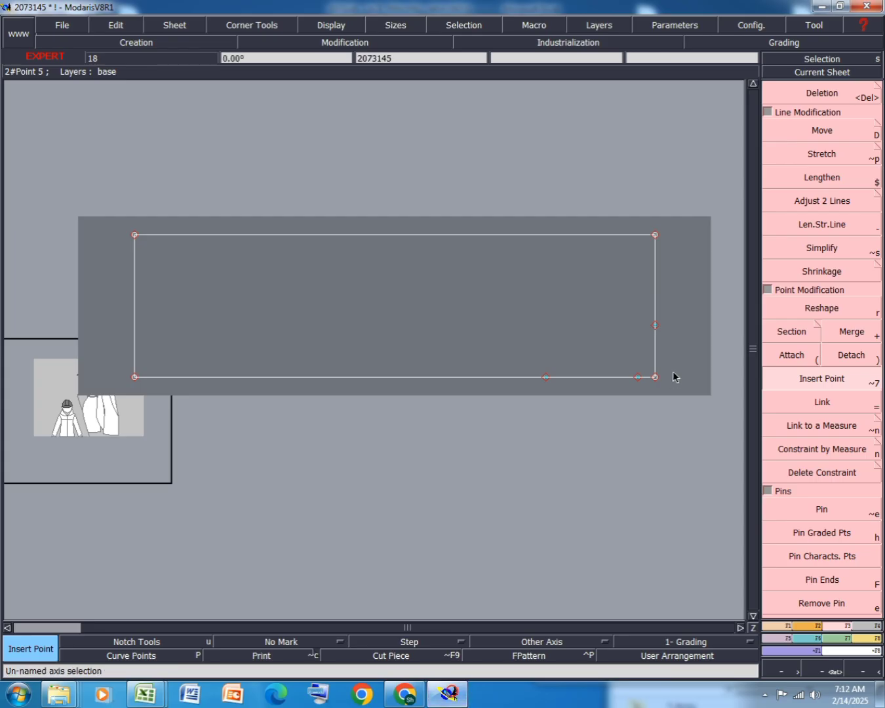
{"action": "left_click", "coordinate": [777, 628]}
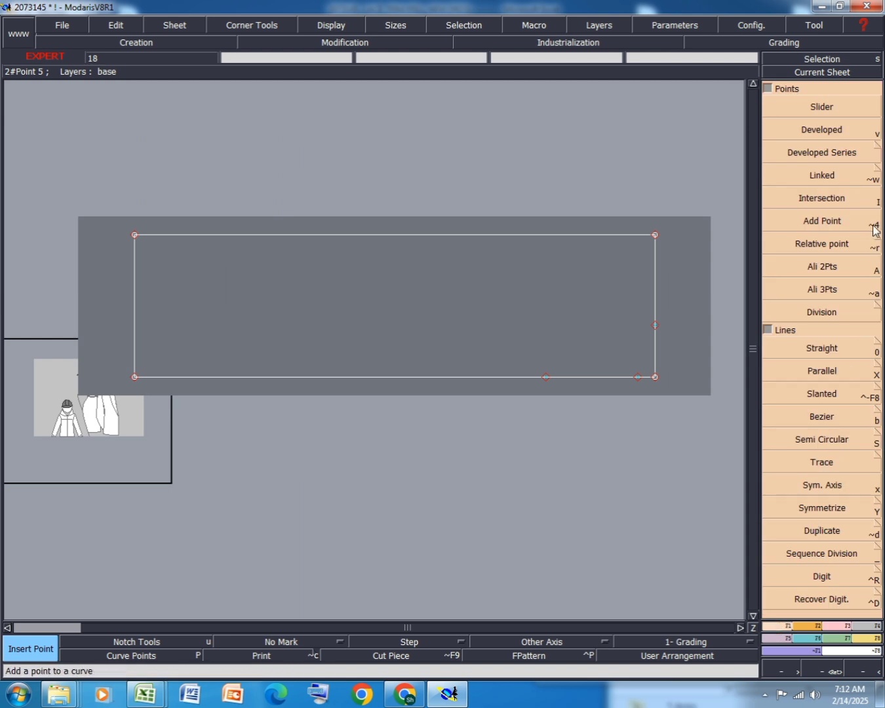
{"action": "left_click", "coordinate": [840, 132]}
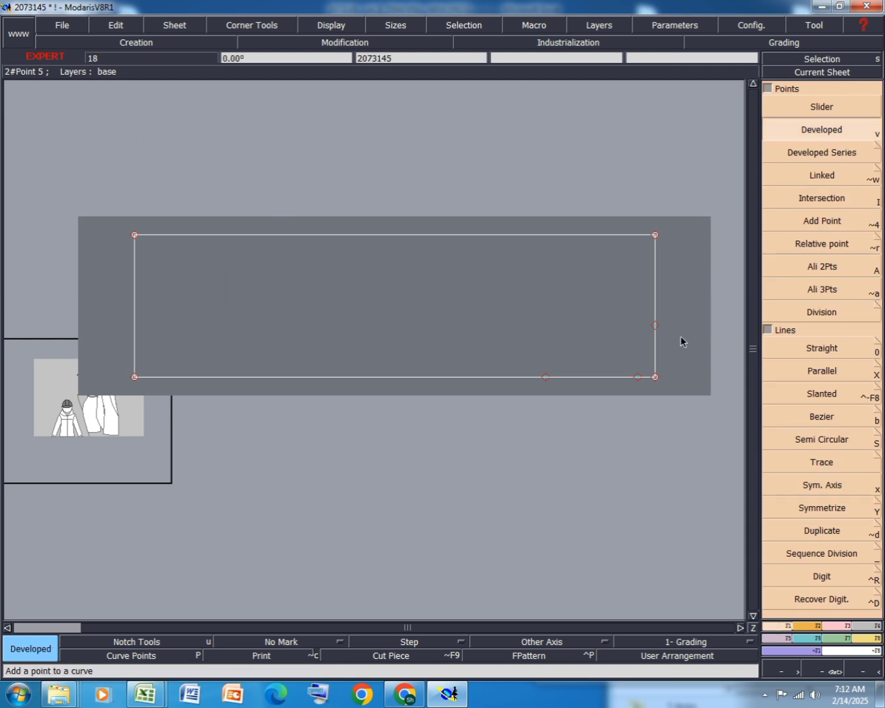
{"action": "left_click", "coordinate": [639, 381]}
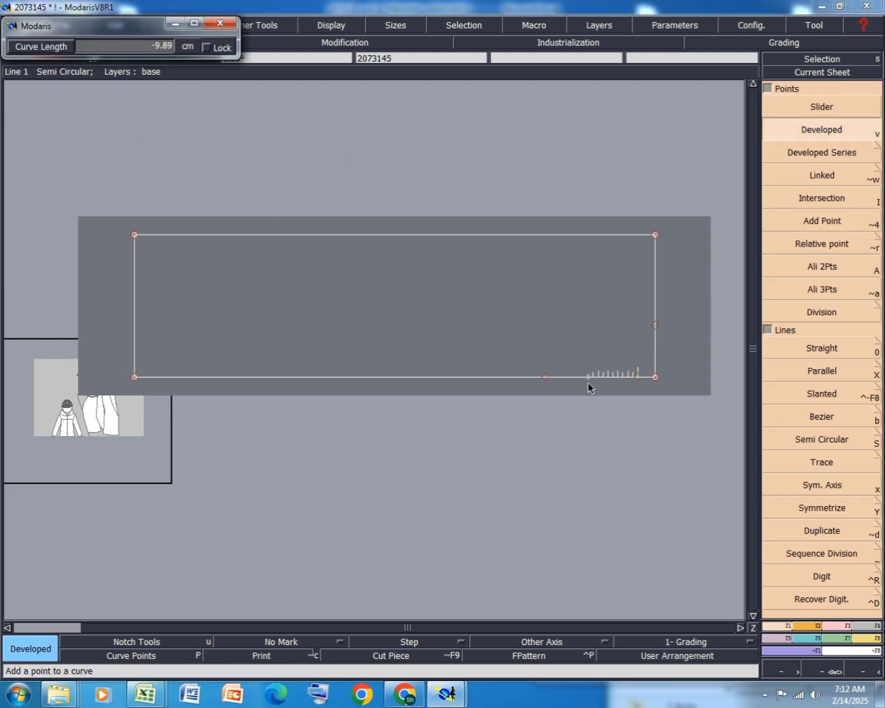
{"action": "key", "text": "Down"}
{"action": "type", "text": "-14"}
{"action": "key", "text": "Return"}
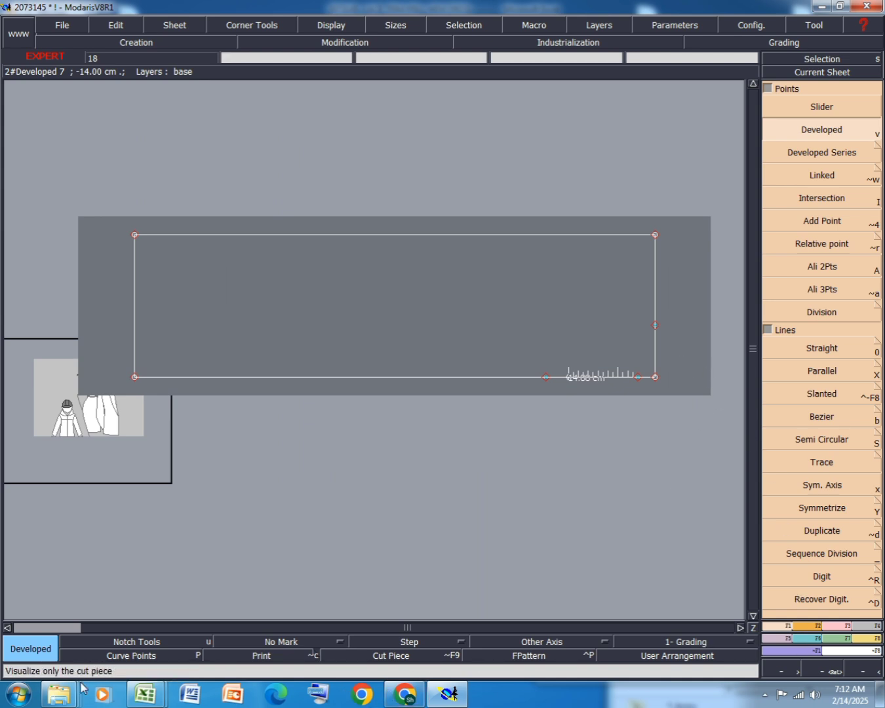
Switch to the Excel spec sheet, save it, and review the shoulder, body, neck and yoke measurement rows.
{"action": "mouse_move", "coordinate": [144, 699]}
{"action": "left_click", "coordinate": [248, 628]}
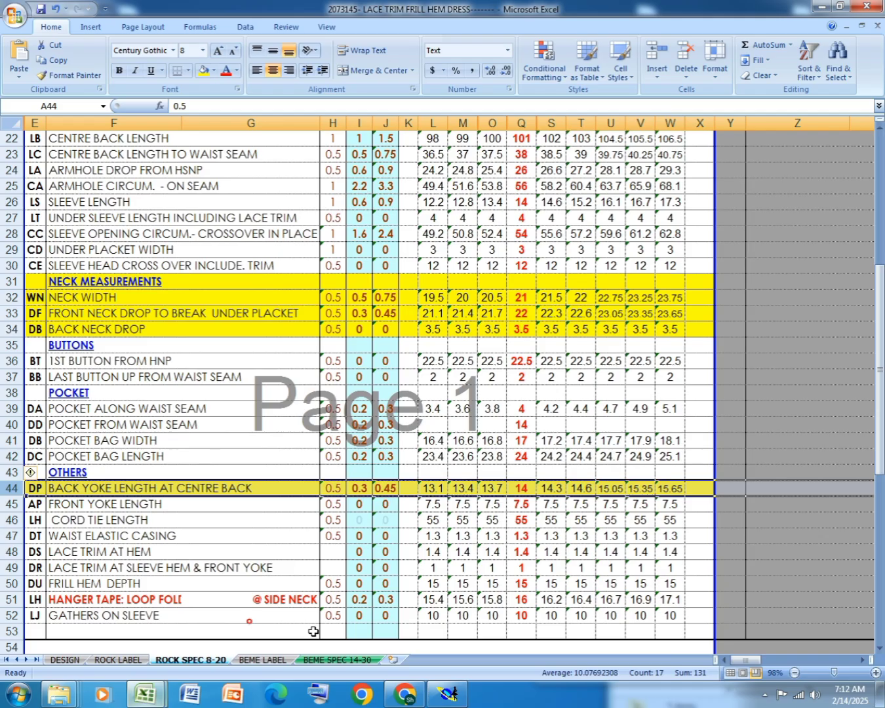
{"action": "scroll", "coordinate": [365, 443], "scroll_direction": "up", "scroll_amount": 4}
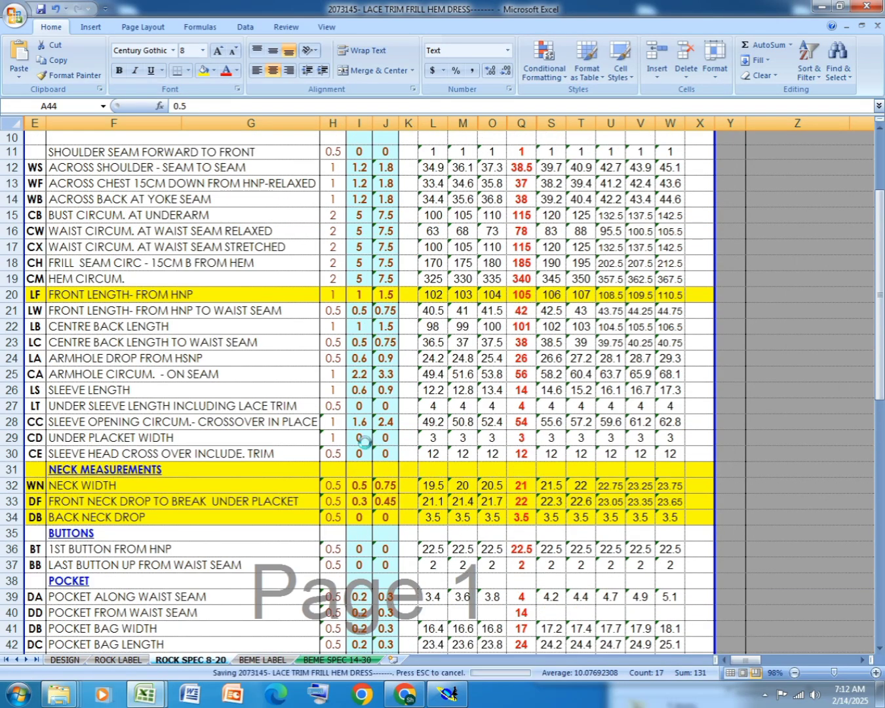
{"action": "scroll", "coordinate": [275, 421], "scroll_direction": "up", "scroll_amount": 2}
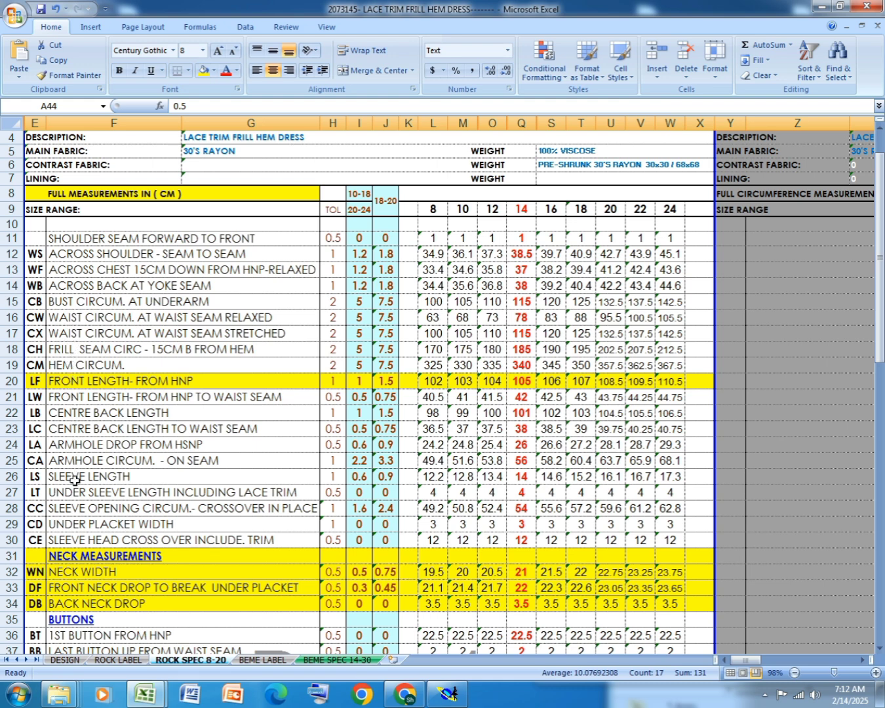
{"action": "scroll", "coordinate": [185, 508], "scroll_direction": "down", "scroll_amount": 3}
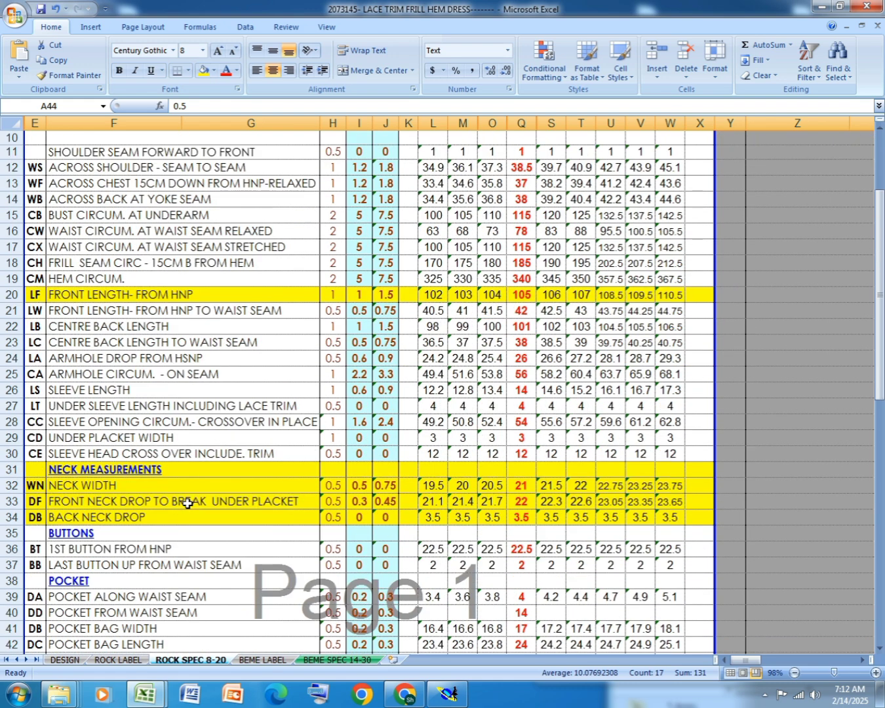
{"action": "scroll", "coordinate": [187, 502], "scroll_direction": "down", "scroll_amount": 1}
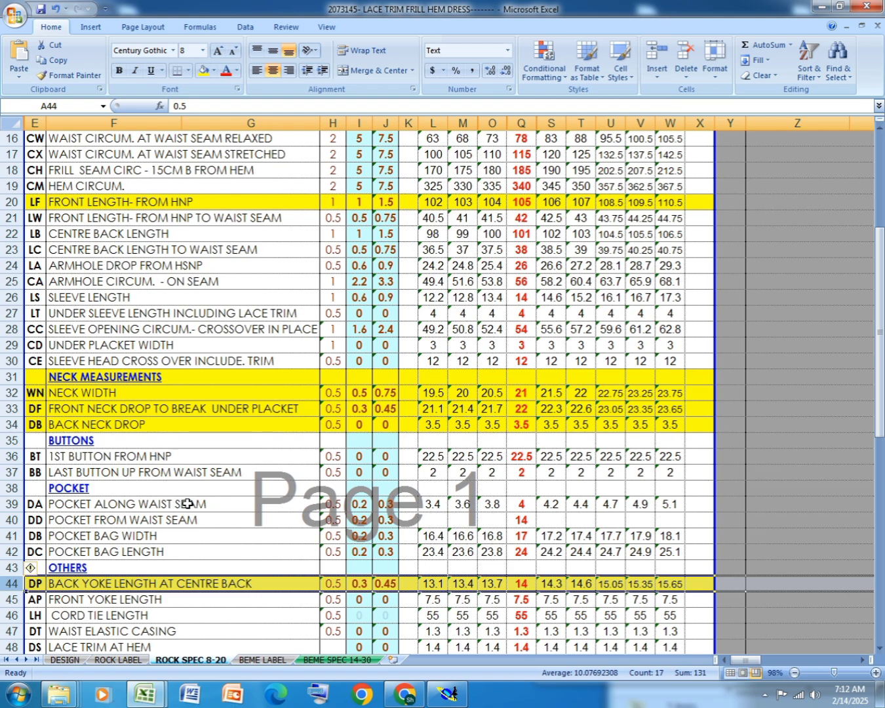
{"action": "scroll", "coordinate": [188, 503], "scroll_direction": "down", "scroll_amount": 1}
{"action": "scroll", "coordinate": [187, 504], "scroll_direction": "down", "scroll_amount": 1}
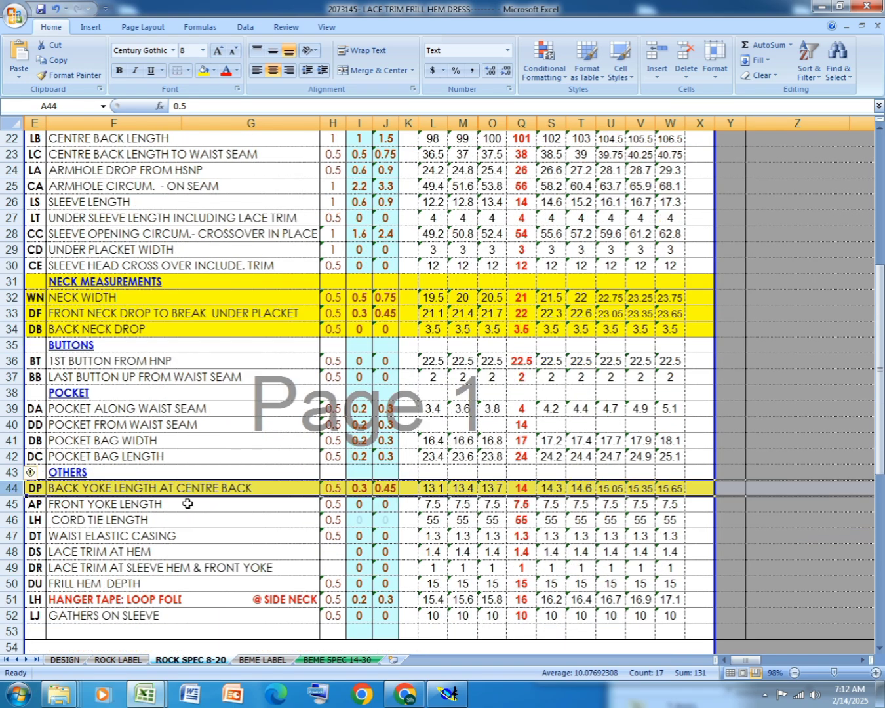
{"action": "scroll", "coordinate": [187, 504], "scroll_direction": "up", "scroll_amount": 5}
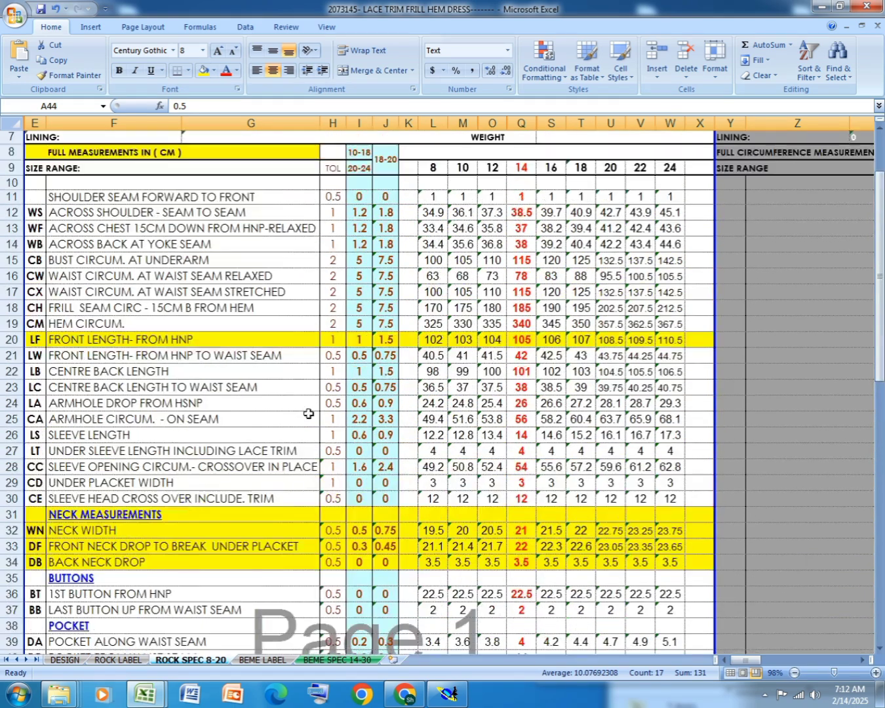
Return to Modaris, create a Parallel line 3 cm inside the rectangle's right edge, and delete the intermediate point on the new line.
{"action": "left_click", "coordinate": [825, 6]}
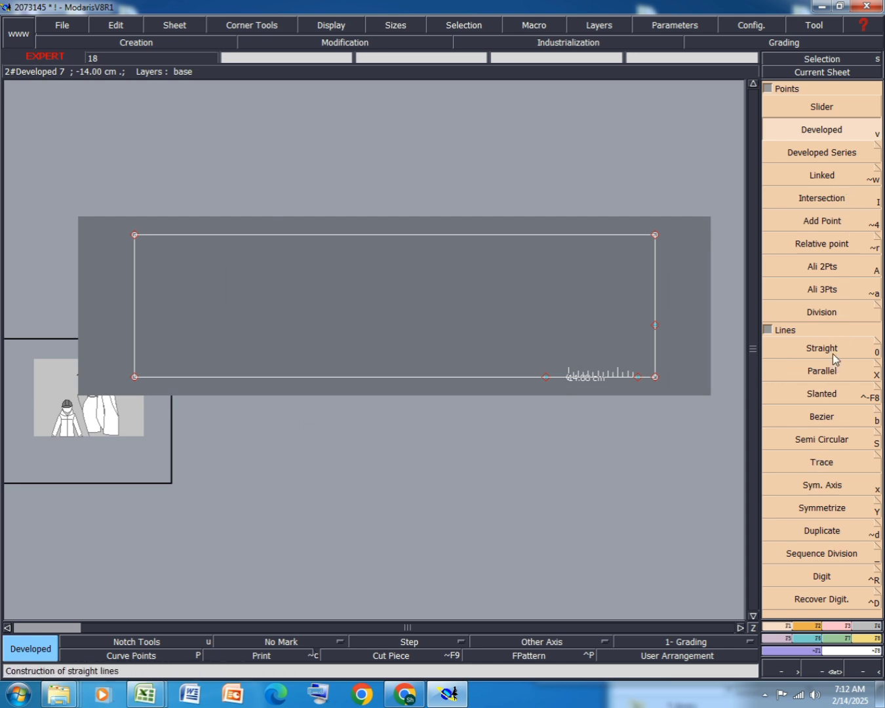
{"action": "left_click", "coordinate": [823, 371]}
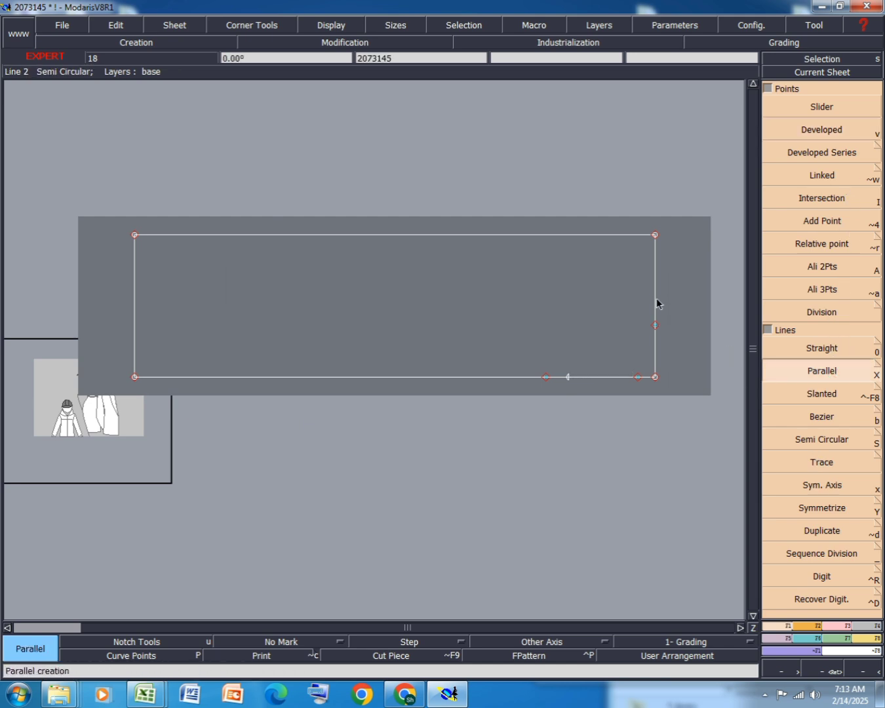
{"action": "left_click", "coordinate": [638, 308]}
{"action": "key", "text": "Down"}
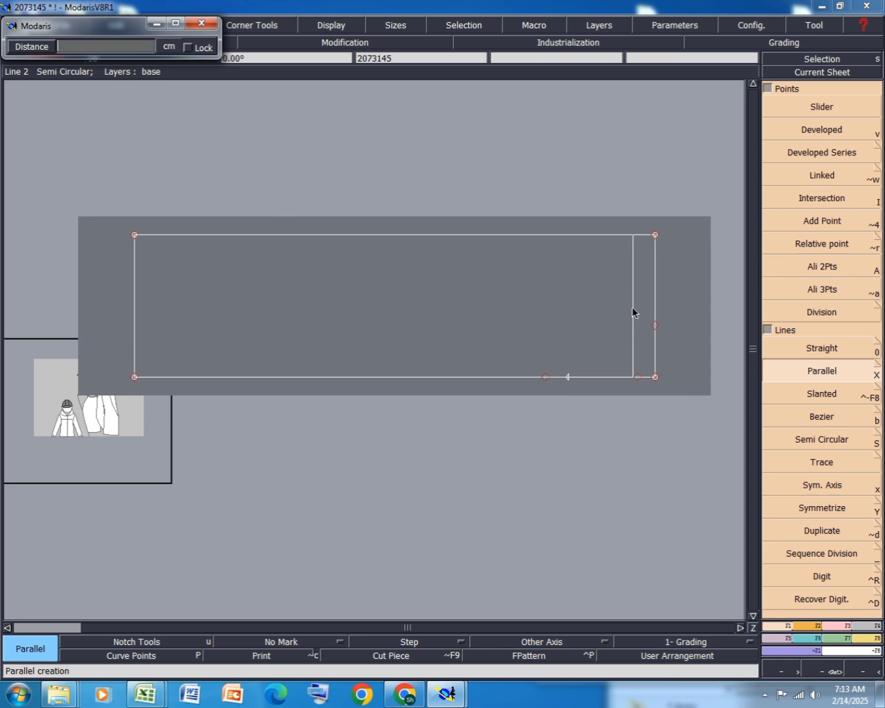
{"action": "type", "text": "3"}
{"action": "key", "text": "Return"}
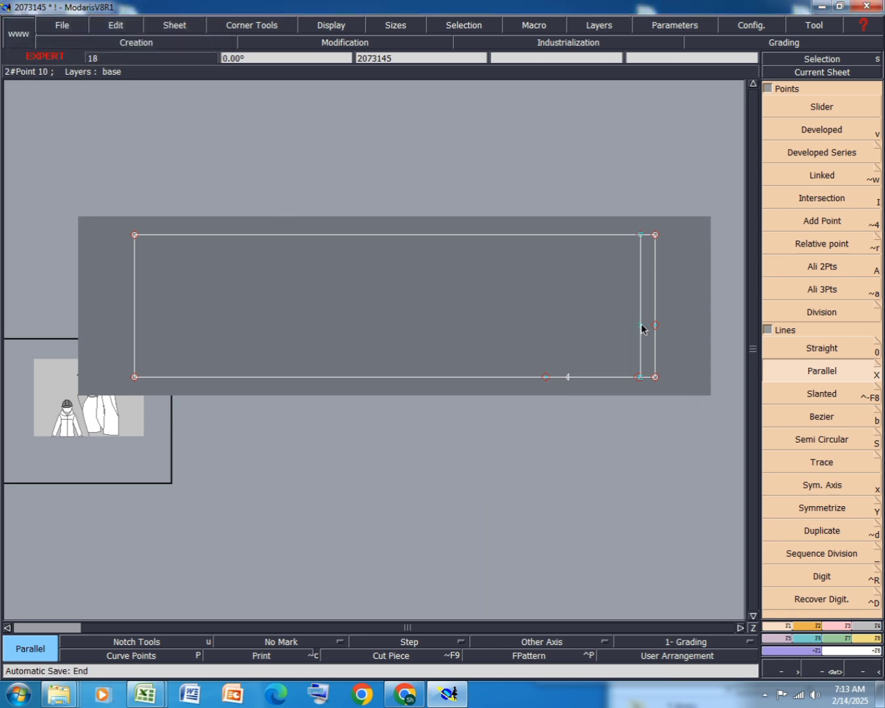
{"action": "key", "text": "Delete"}
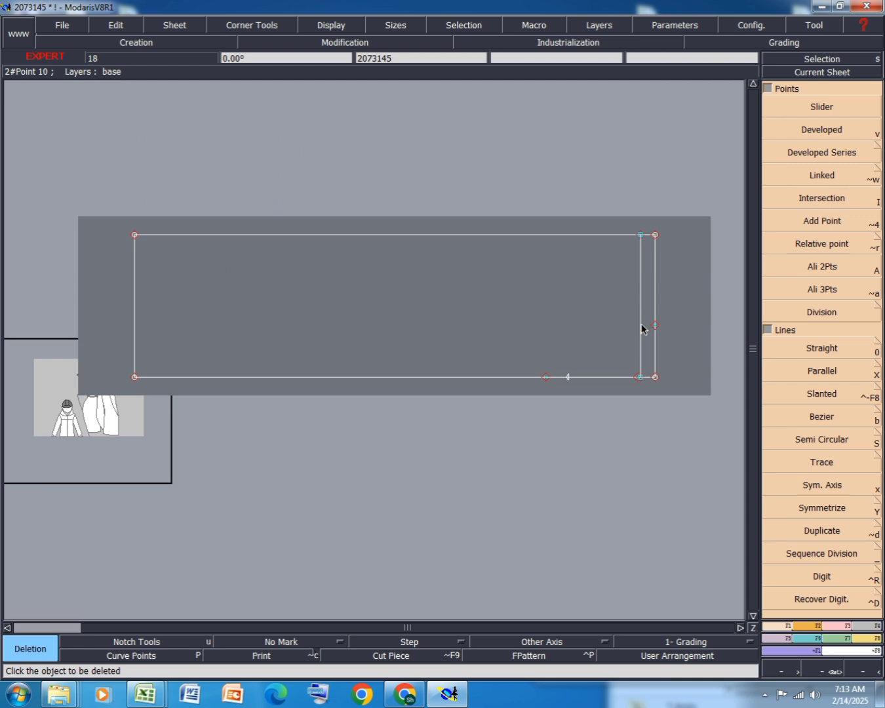
Switch to the Excel spec sheet and highlight the ACROSS SHOULDER - SEAM TO SEAM row in yellow.
{"action": "mouse_move", "coordinate": [154, 702]}
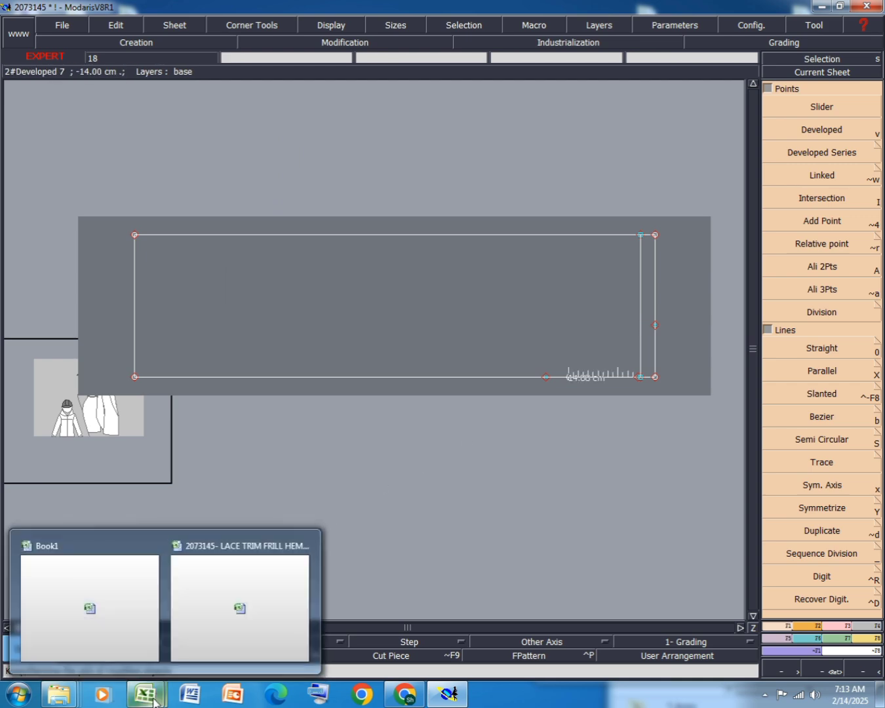
{"action": "left_click", "coordinate": [252, 654]}
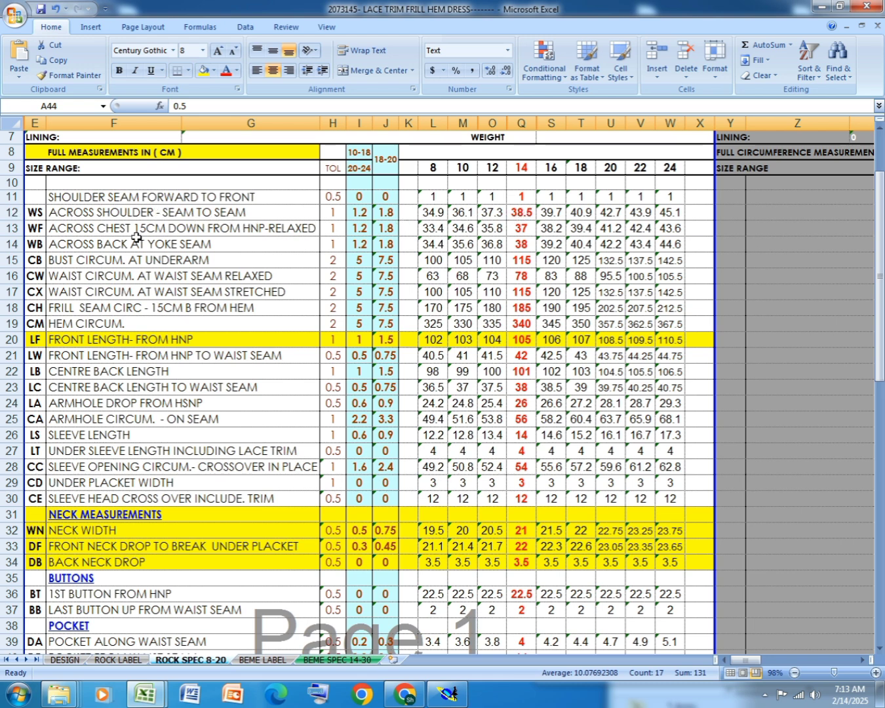
{"action": "left_click", "coordinate": [15, 212]}
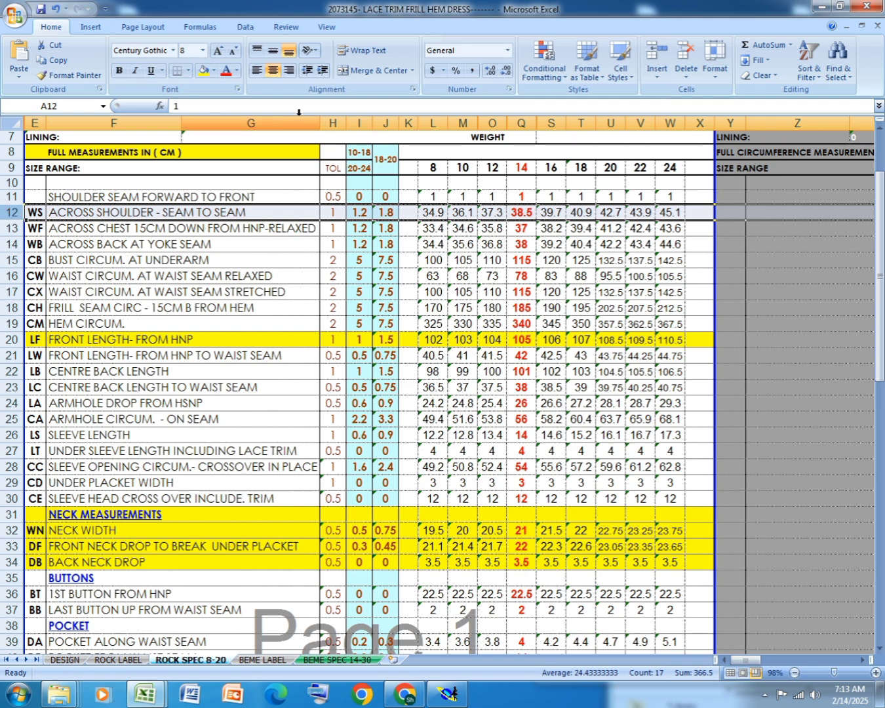
{"action": "left_click", "coordinate": [204, 69]}
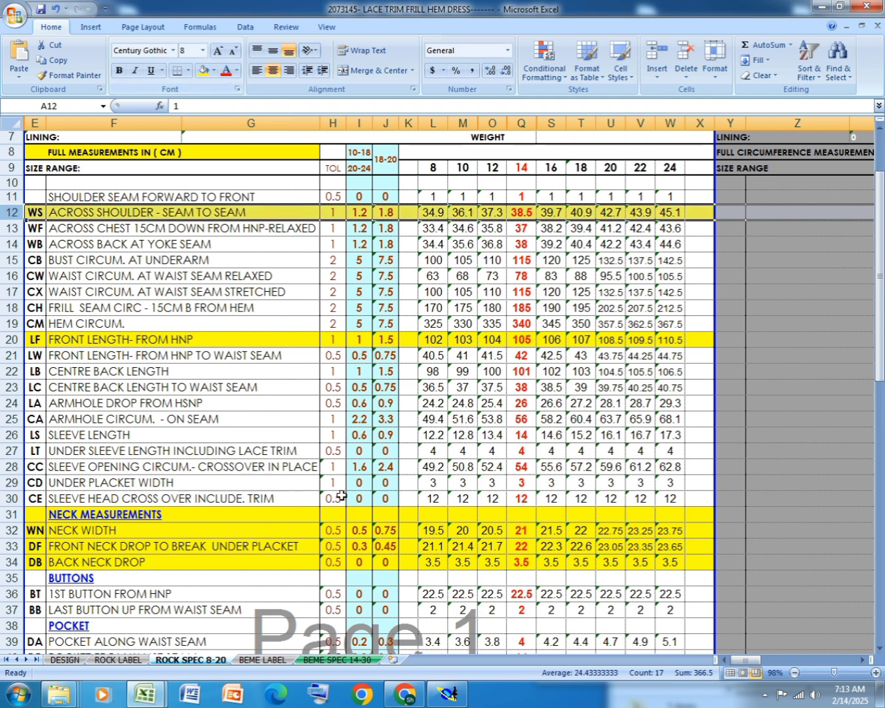
Switch to Modaris, add a Developed point 19.25 cm up the inner parallel line from its lower end, and insert it into the line.
{"action": "left_click", "coordinate": [448, 693]}
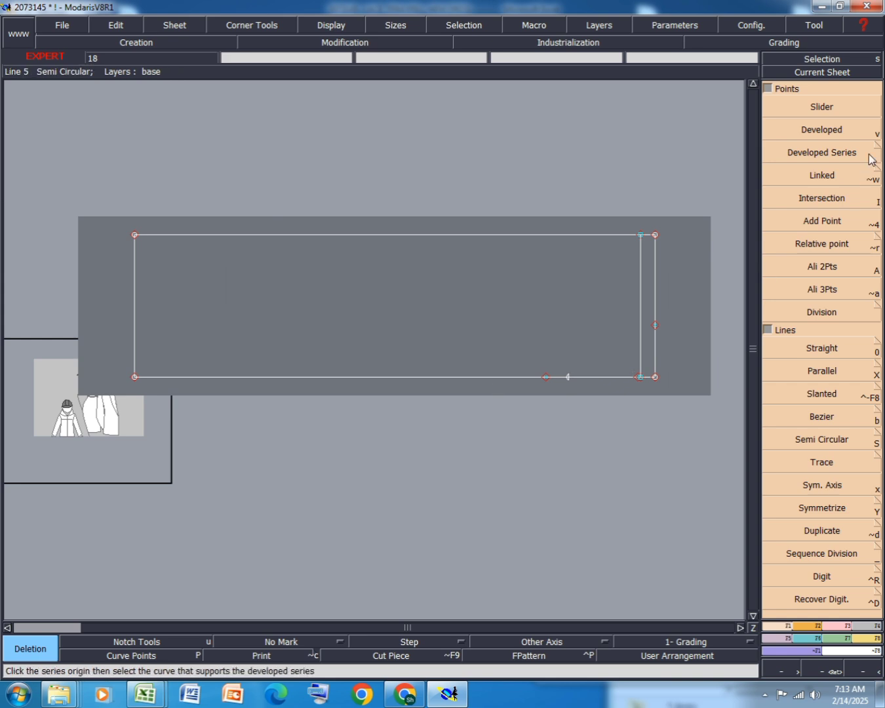
{"action": "left_click", "coordinate": [800, 132]}
{"action": "left_click", "coordinate": [644, 386]}
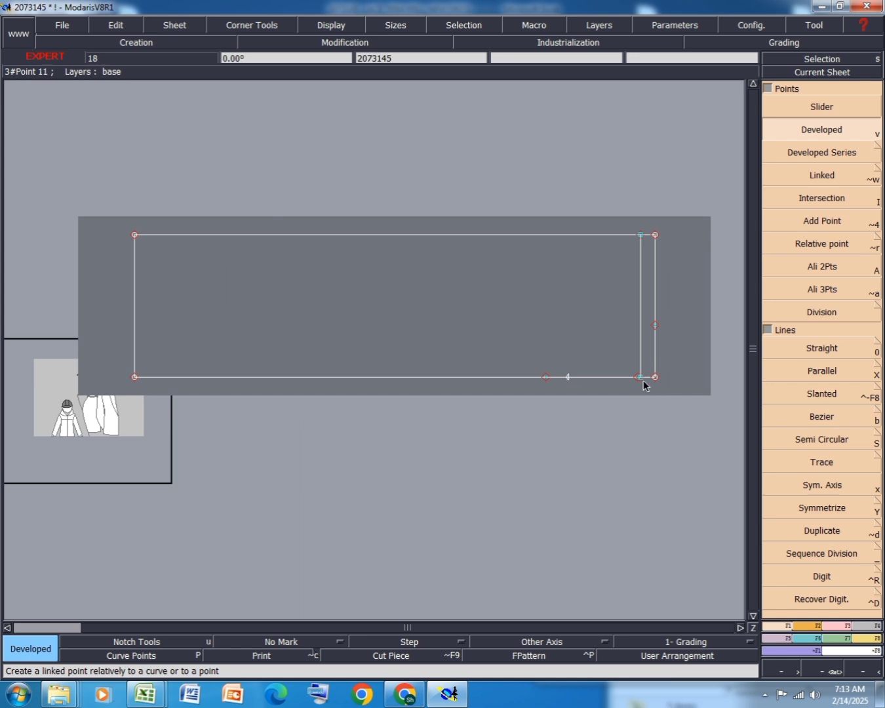
{"action": "left_click", "coordinate": [642, 382]}
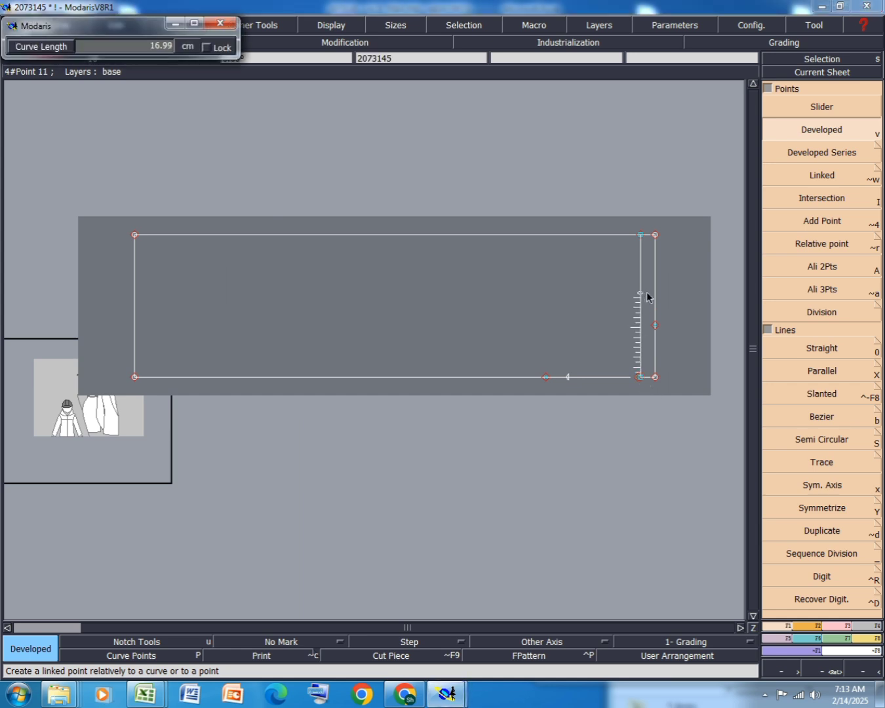
{"action": "type", "text": "19.25"}
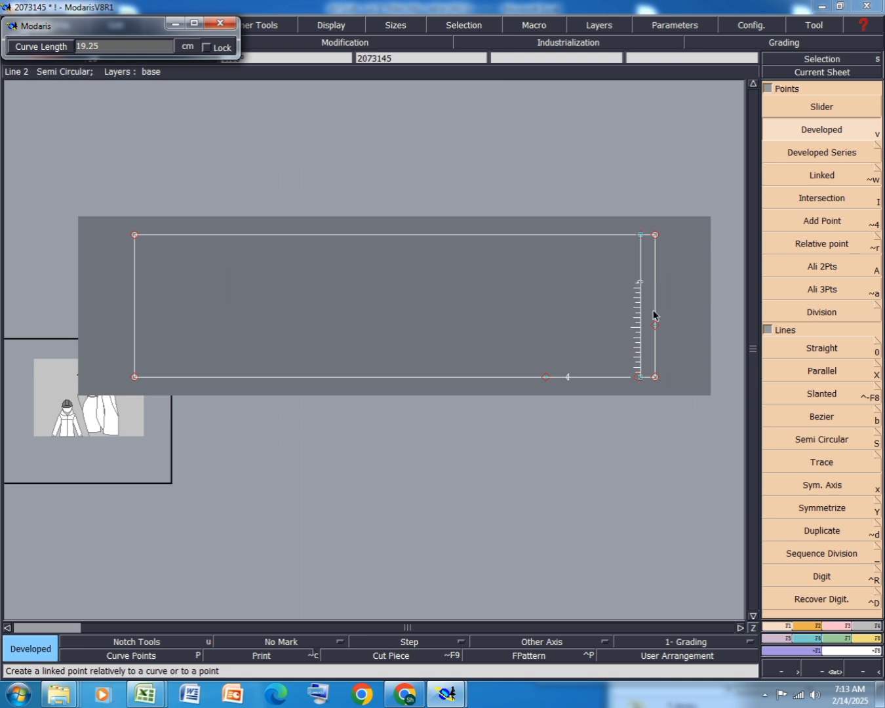
{"action": "key", "text": "Return"}
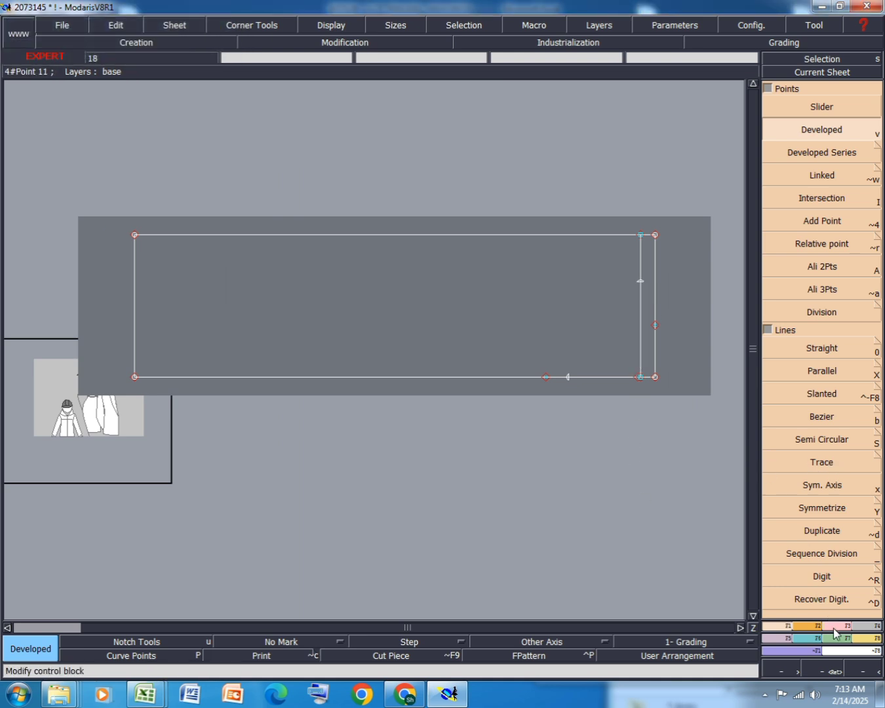
{"action": "left_click", "coordinate": [833, 625]}
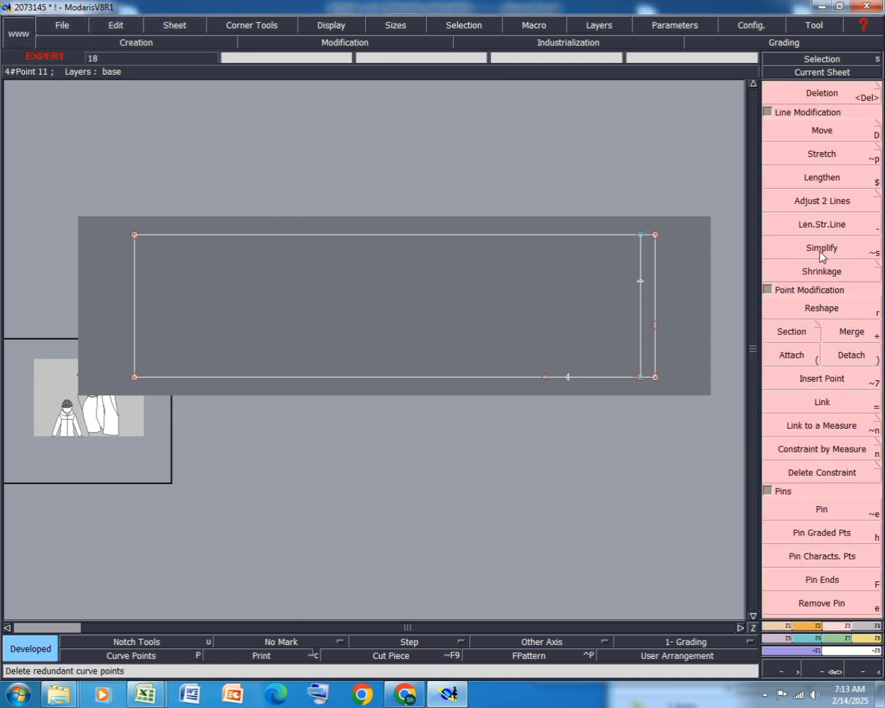
{"action": "left_click", "coordinate": [822, 379]}
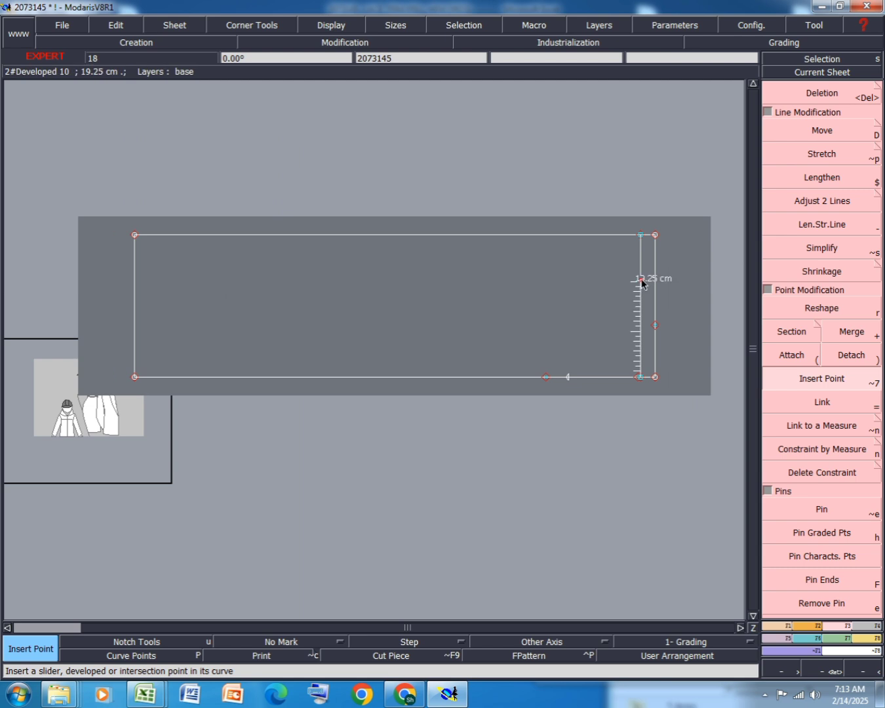
{"action": "left_click", "coordinate": [639, 281]}
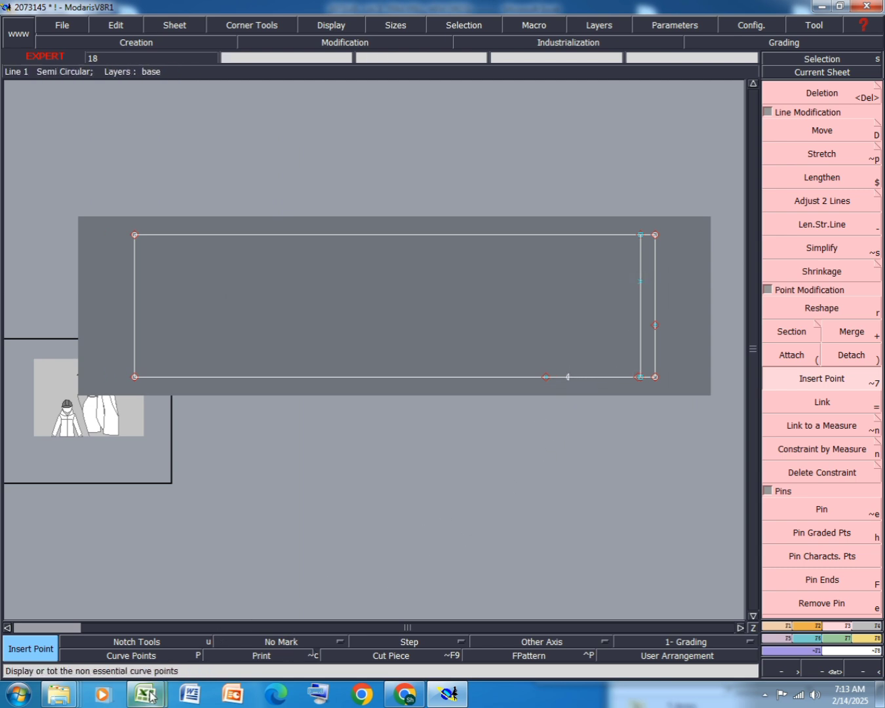
Switch to the Excel spec sheet and highlight the ACROSS CHEST 15CM DOWN FROM HNP-RELAXED row in yellow.
{"action": "mouse_move", "coordinate": [145, 693]}
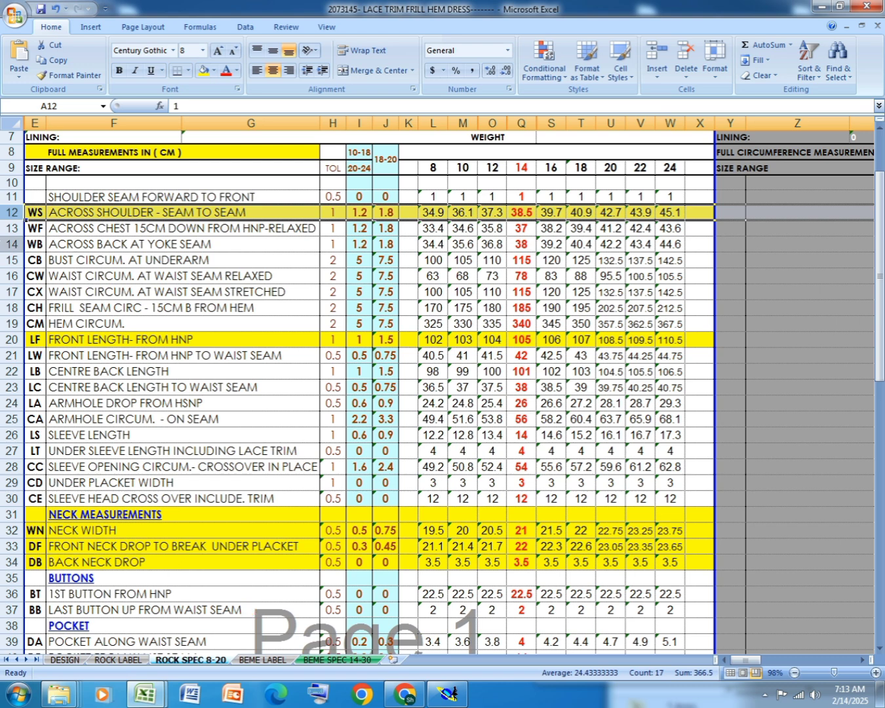
{"action": "left_click", "coordinate": [12, 228]}
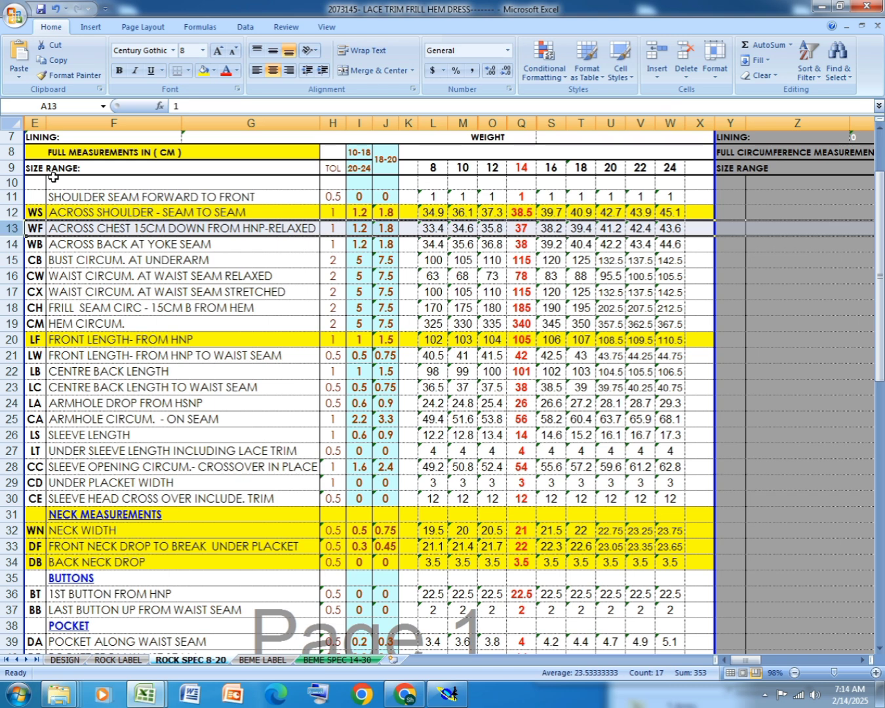
{"action": "left_click", "coordinate": [204, 71]}
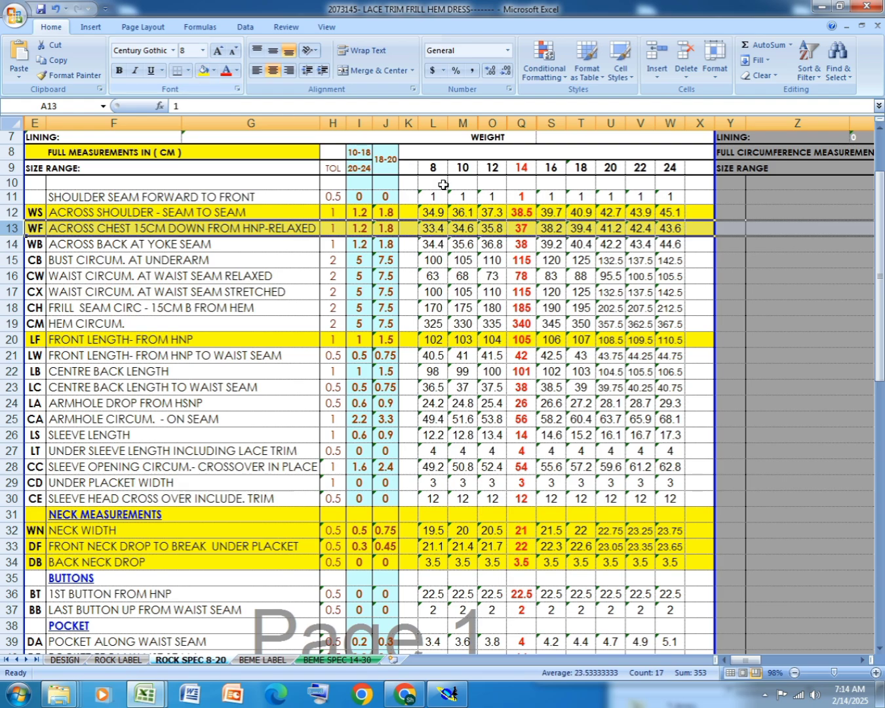
Return to Modaris, add a Developed point on the bottom edge at -15 cm from the lower-right corner, and insert it into the edge.
{"action": "left_click", "coordinate": [447, 693]}
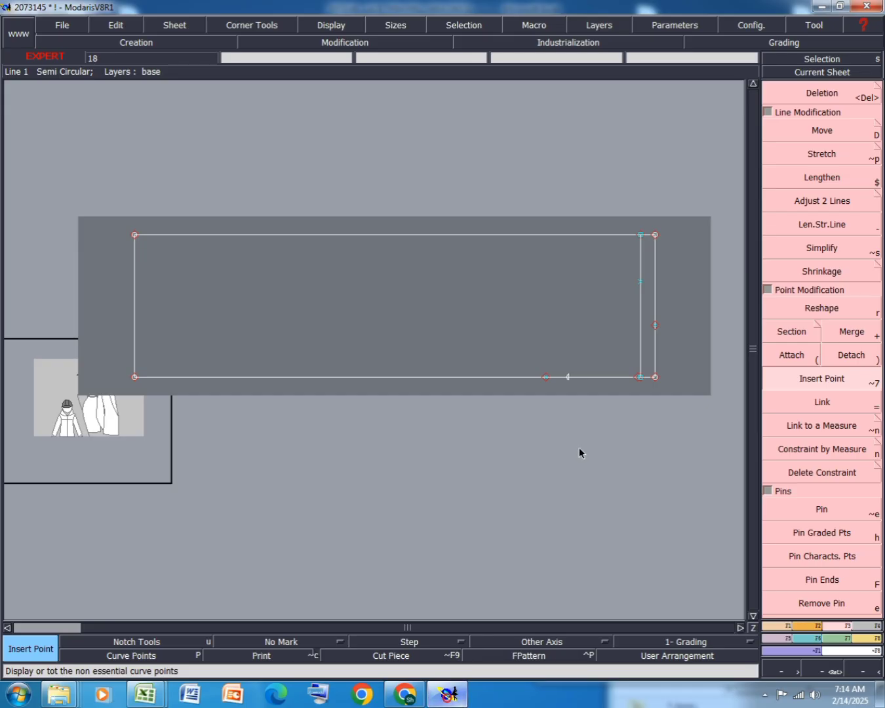
{"action": "left_click", "coordinate": [780, 627]}
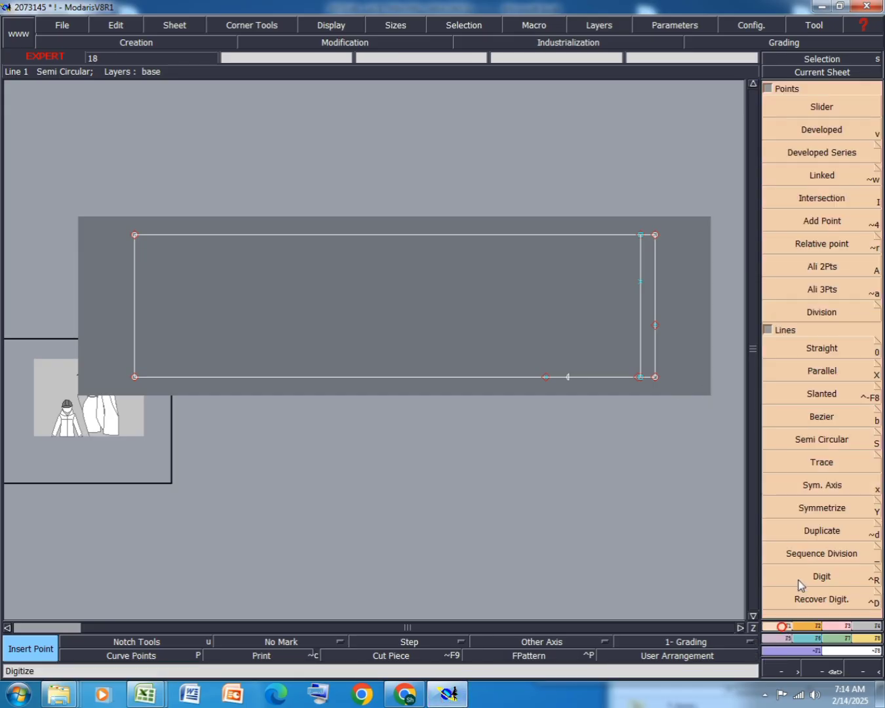
{"action": "left_click", "coordinate": [823, 132]}
{"action": "left_click", "coordinate": [654, 379]}
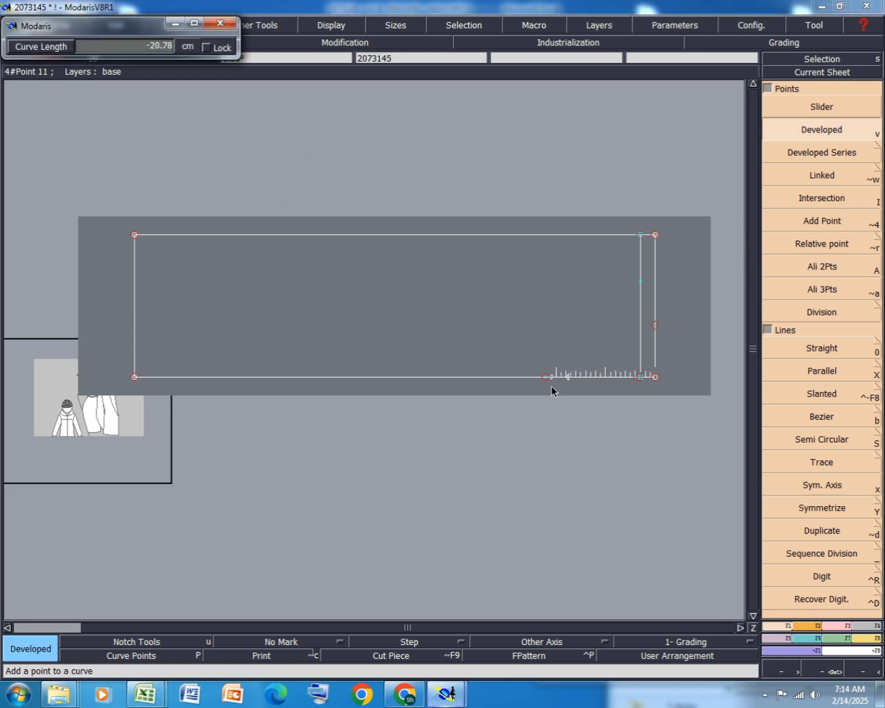
{"action": "key", "text": "BackSpace"}
{"action": "type", "text": "-15.00"}
{"action": "key", "text": "Return"}
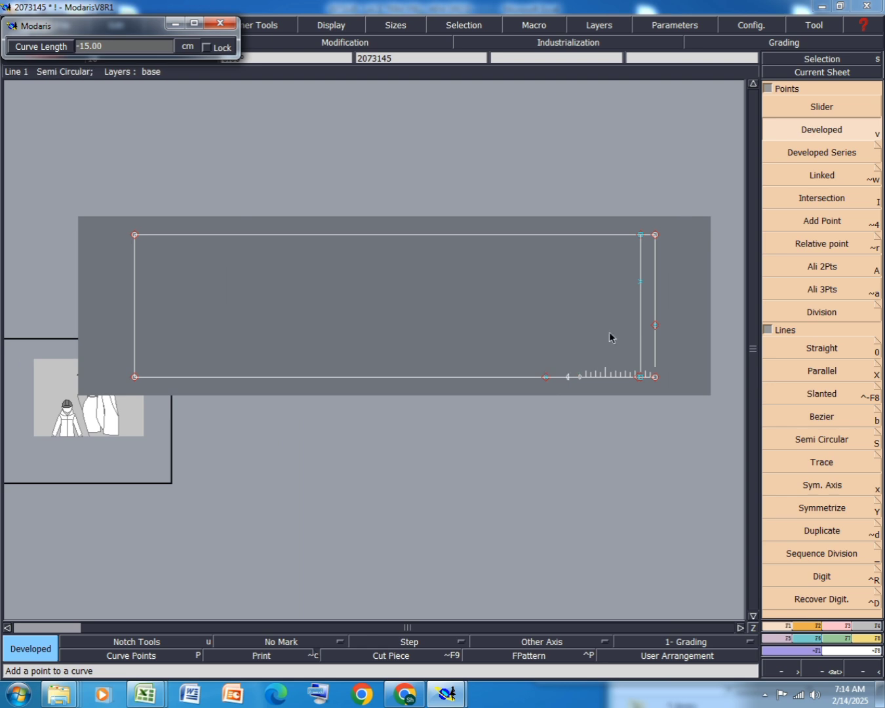
{"action": "left_click", "coordinate": [846, 626]}
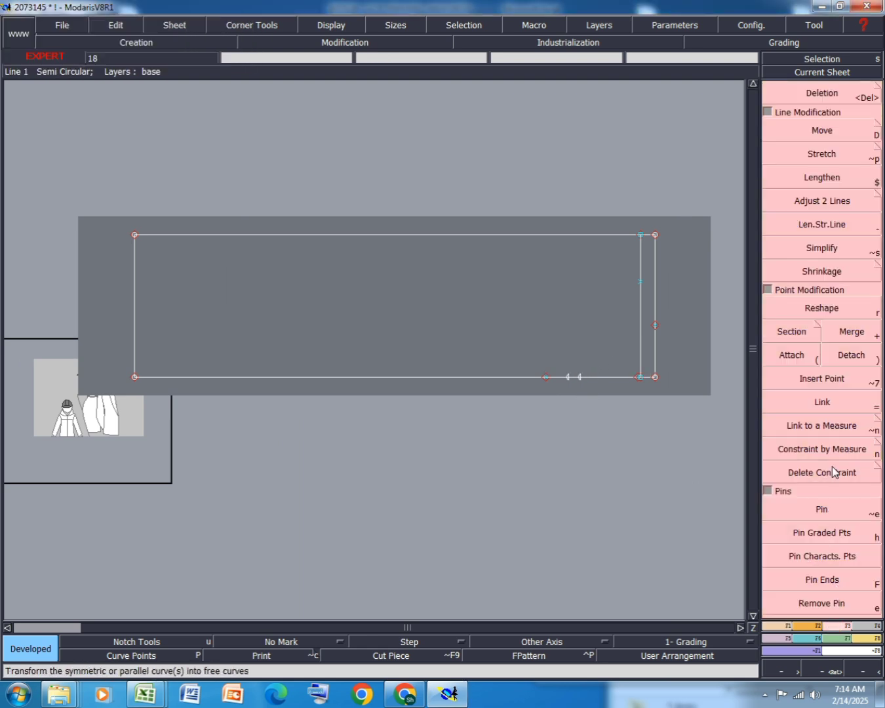
{"action": "left_click", "coordinate": [830, 378]}
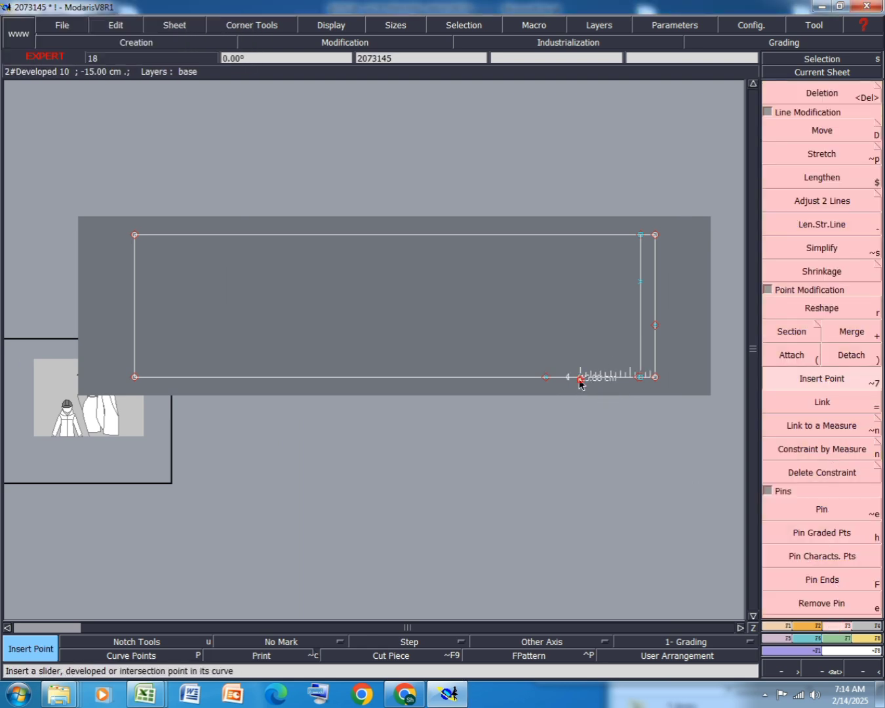
{"action": "left_click", "coordinate": [579, 377]}
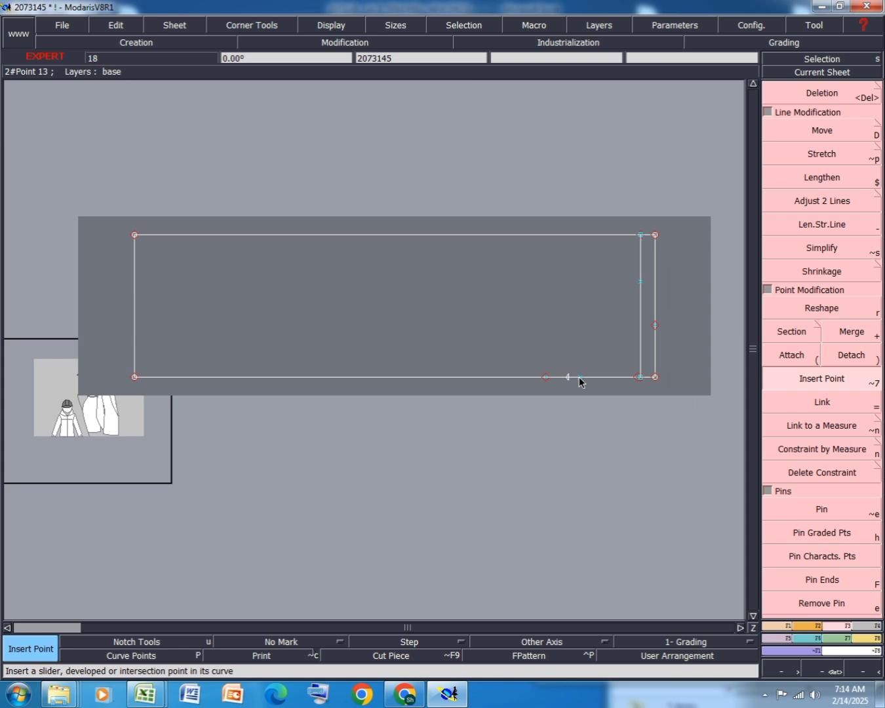
Draw a Straight line vertically from the -15 cm point on the bottom edge, with dx 0 and dy 18.5 cm.
{"action": "left_click", "coordinate": [788, 626]}
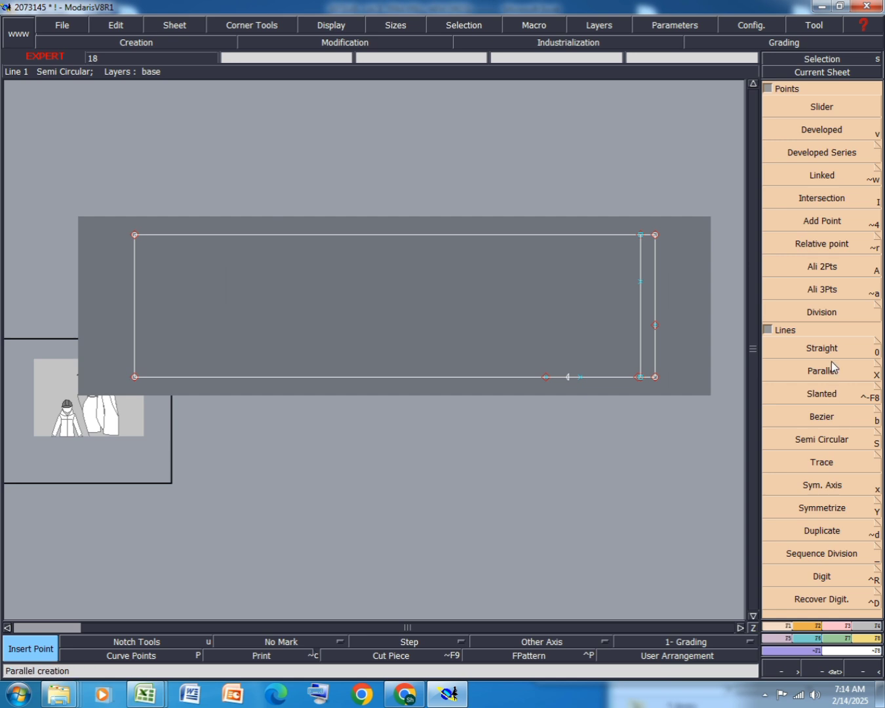
{"action": "left_click", "coordinate": [813, 348]}
{"action": "left_click", "coordinate": [581, 377]}
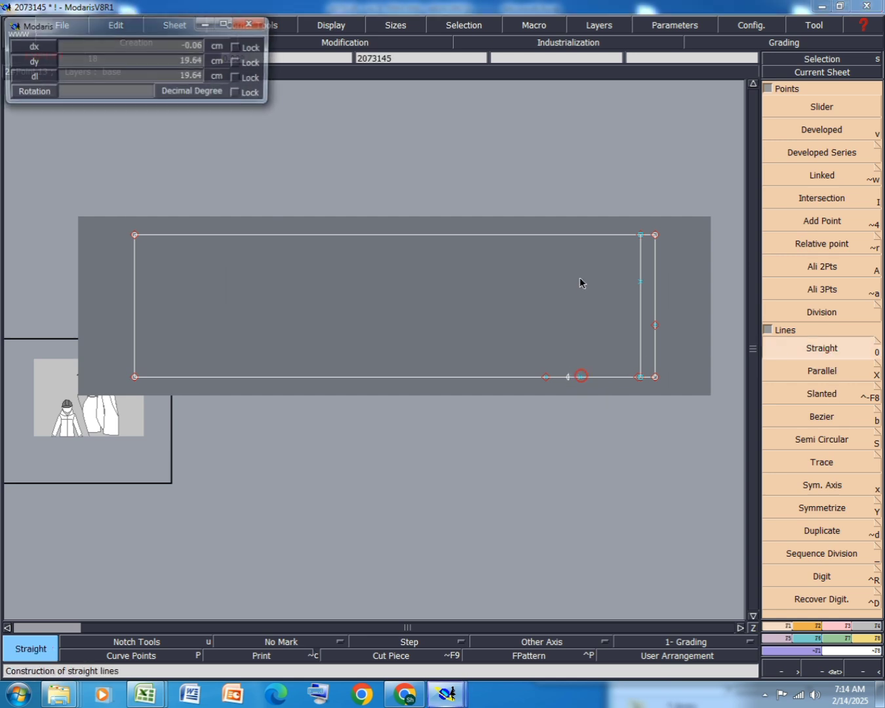
{"action": "type", "text": "0"}
{"action": "key", "text": "Tab"}
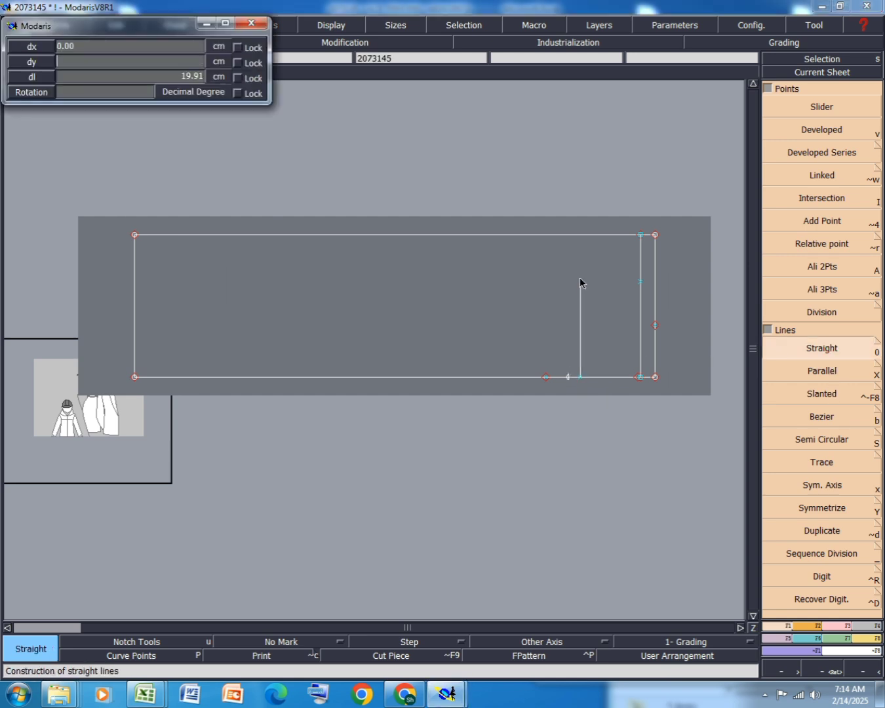
{"action": "type", "text": "18.5"}
{"action": "key", "text": "Return"}
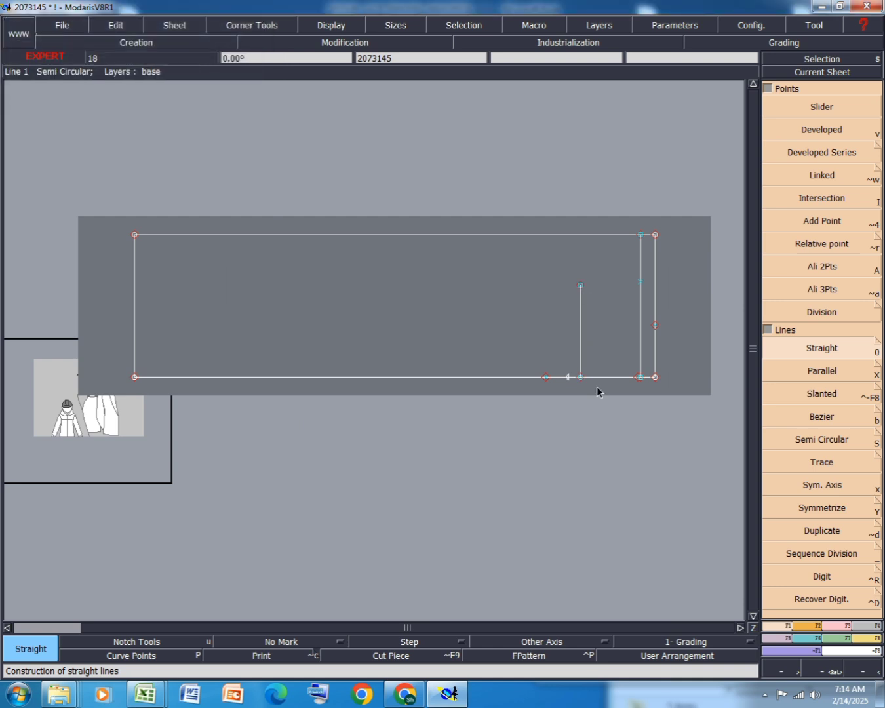
Try to lengthen the vertical chest line beyond its upper end with Len.Str.Line.
{"action": "left_click", "coordinate": [839, 627]}
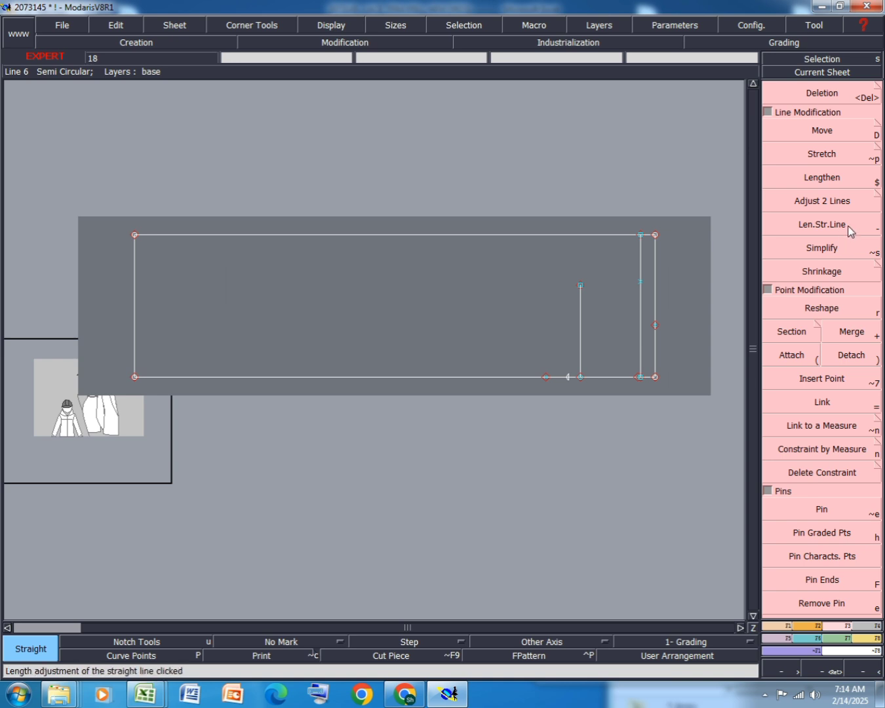
{"action": "left_click", "coordinate": [847, 222]}
{"action": "left_click", "coordinate": [579, 300]}
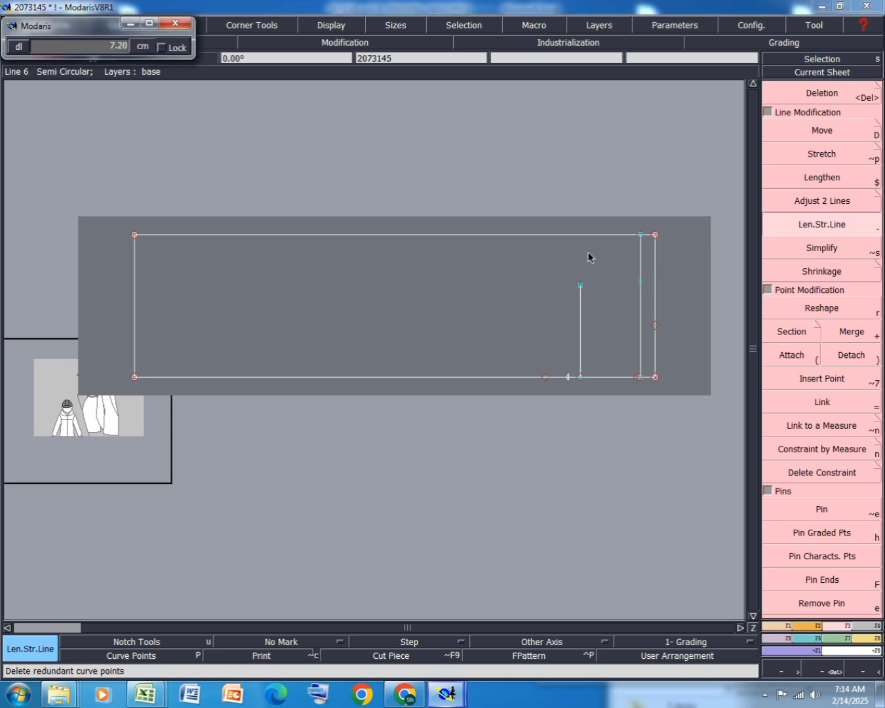
{"action": "left_click", "coordinate": [589, 258]}
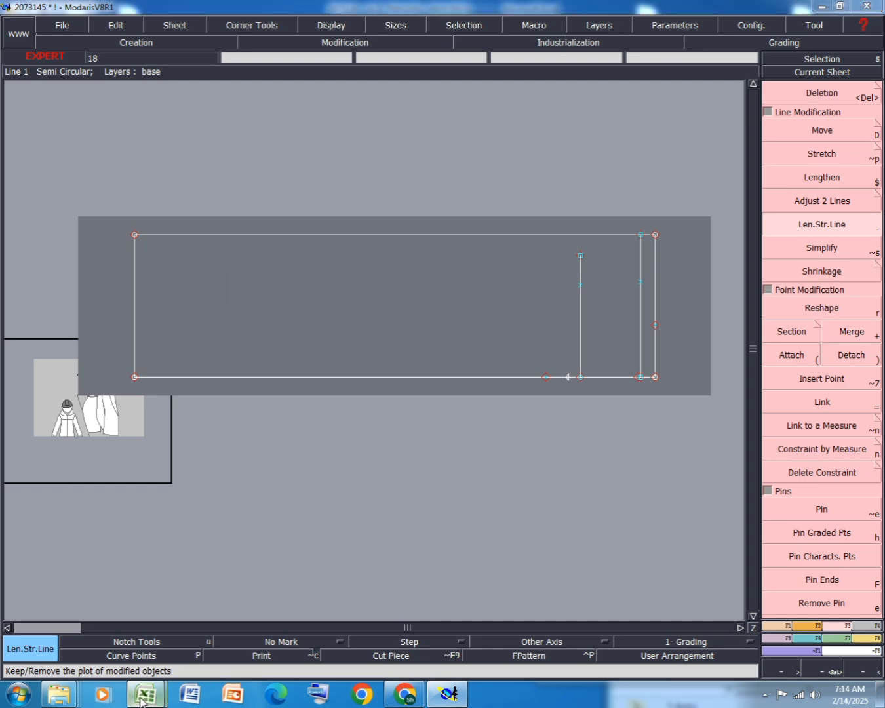
Switch to the Excel spec sheet and highlight the ACROSS BACK AT YOKE SEAM row in yellow.
{"action": "mouse_move", "coordinate": [145, 694]}
{"action": "left_click", "coordinate": [210, 626]}
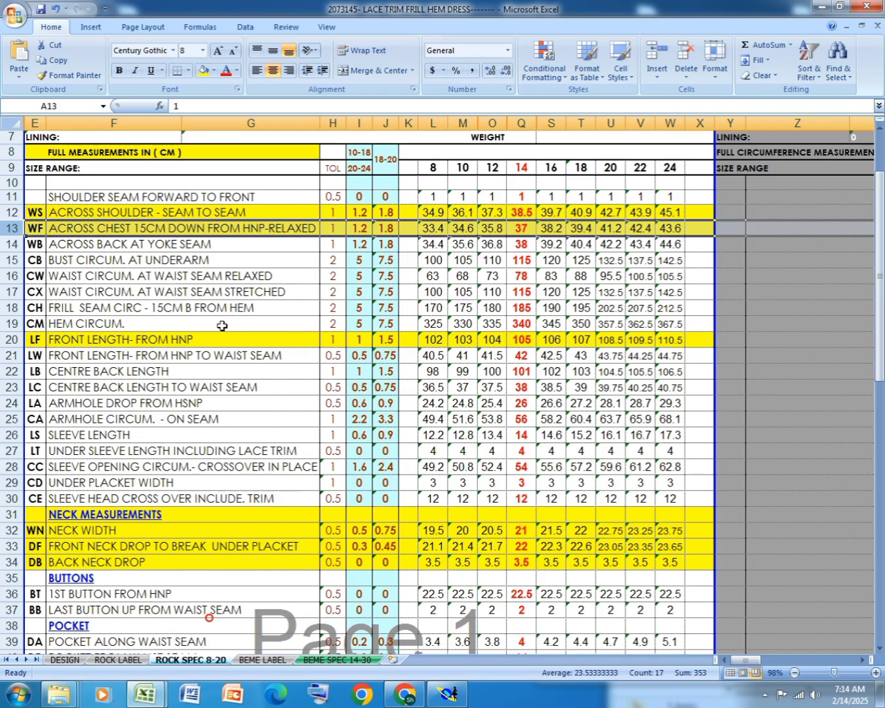
{"action": "left_click", "coordinate": [12, 244]}
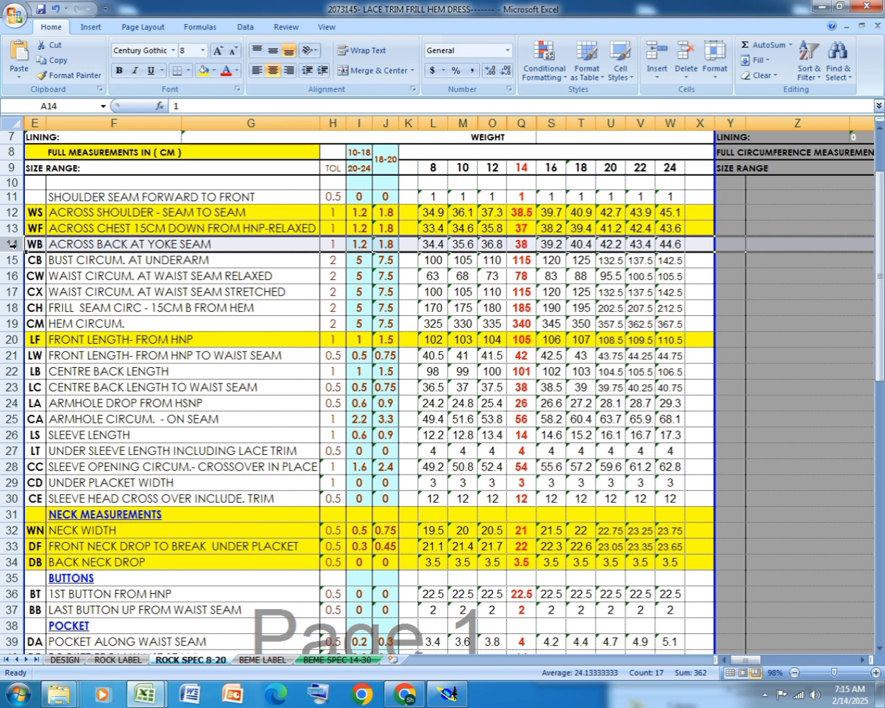
{"action": "left_click", "coordinate": [203, 69]}
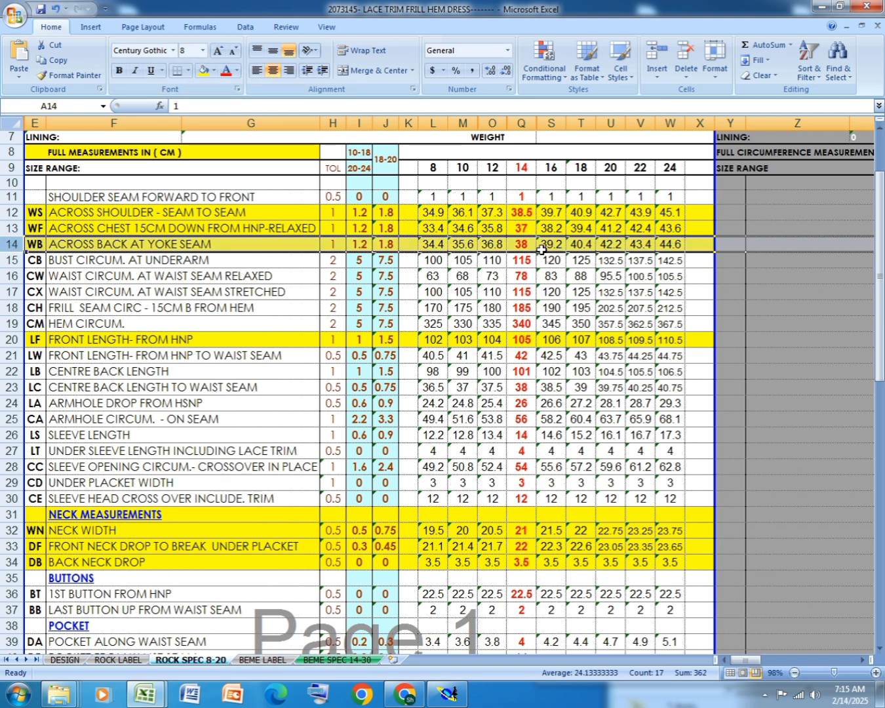
Return to Modaris and delete the extended upper end point of the vertical chest line.
{"action": "left_click", "coordinate": [449, 693]}
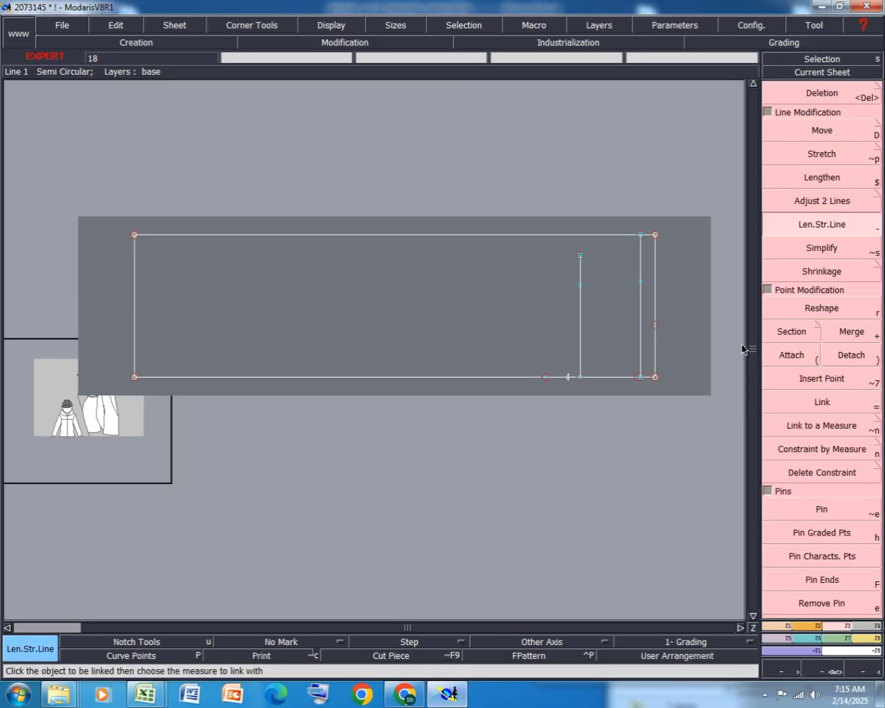
{"action": "left_click", "coordinate": [821, 93]}
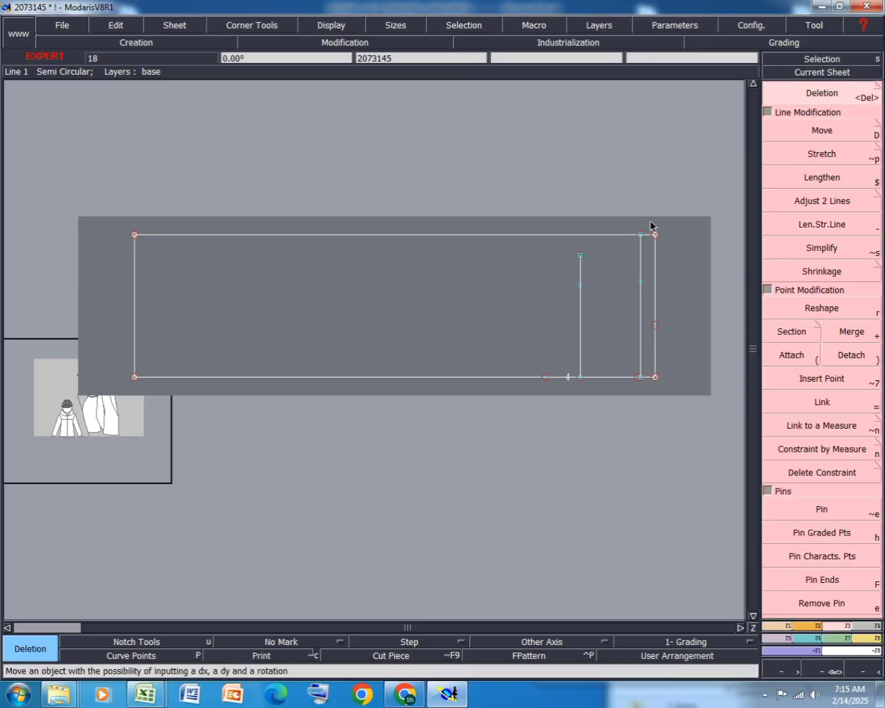
{"action": "left_click", "coordinate": [580, 256]}
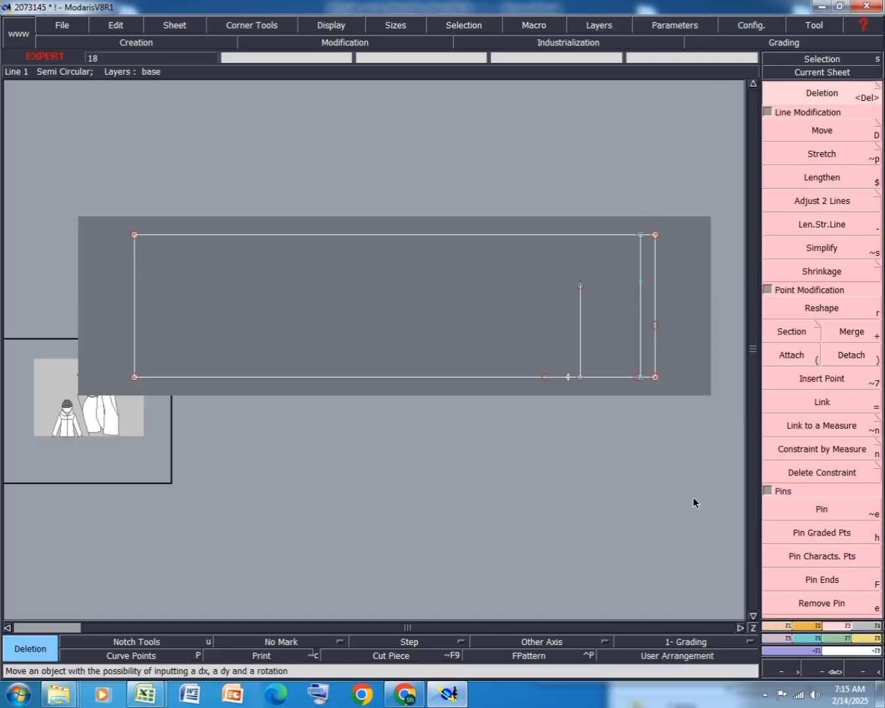
Insert the -14 cm Developed point into the bottom edge of the rectangle with Insert Point.
{"action": "left_click", "coordinate": [782, 625]}
{"action": "left_click", "coordinate": [845, 348]}
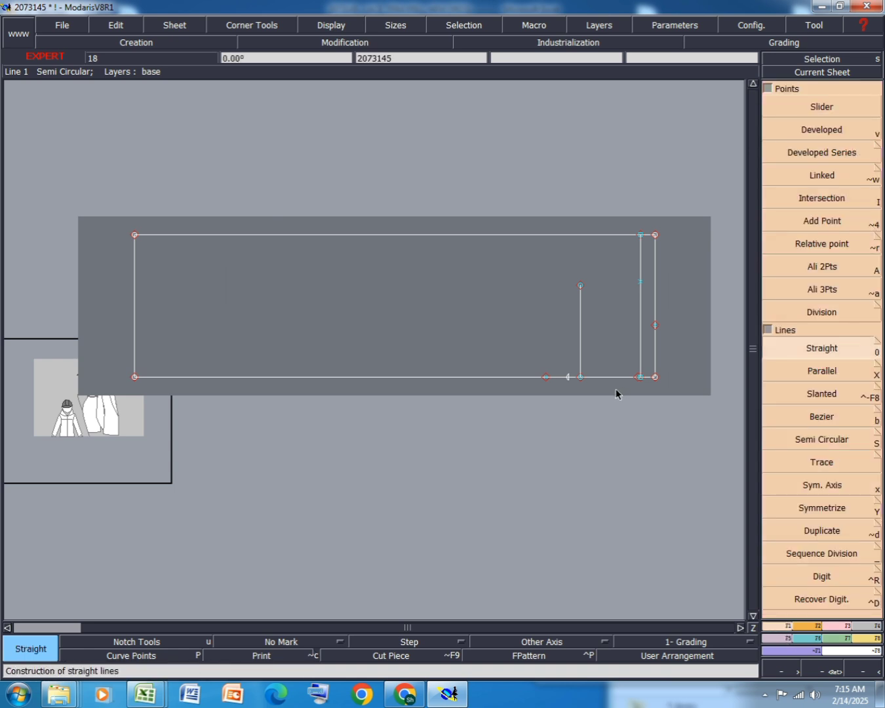
{"action": "left_click", "coordinate": [841, 626]}
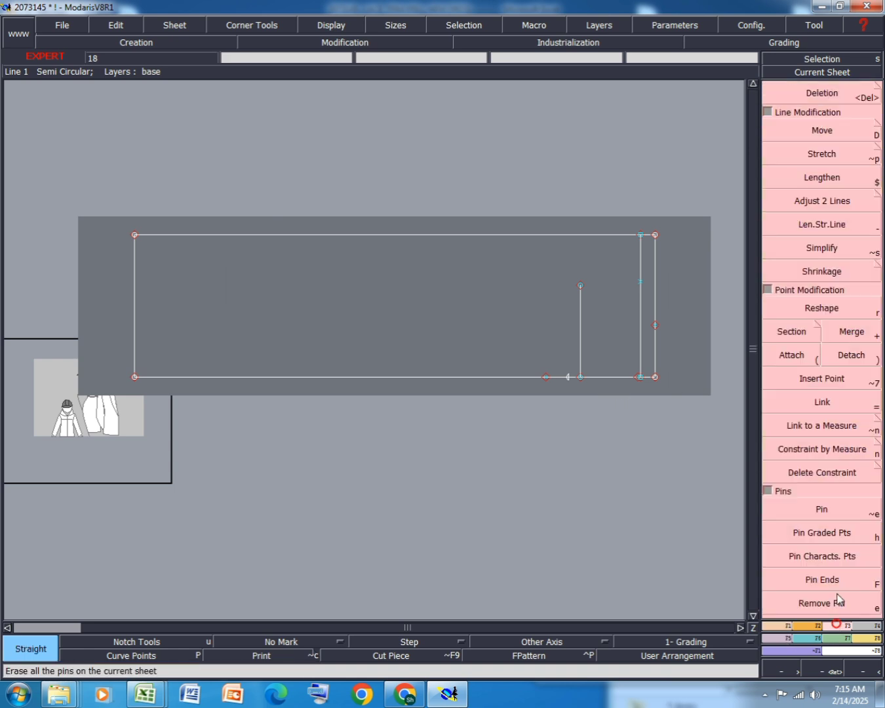
{"action": "left_click", "coordinate": [839, 384]}
{"action": "left_click", "coordinate": [569, 377]}
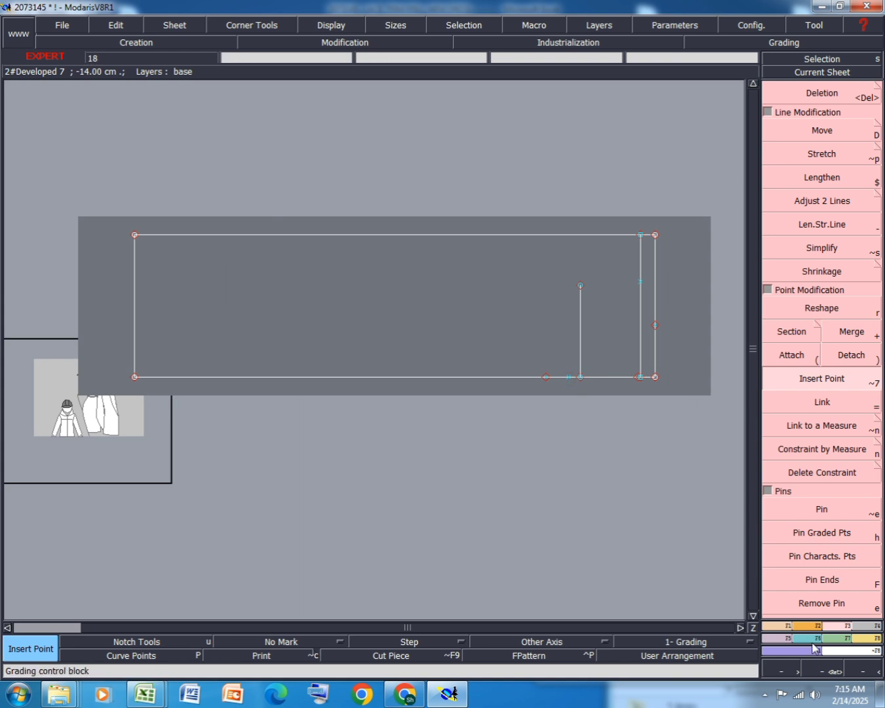
{"action": "left_click", "coordinate": [781, 627]}
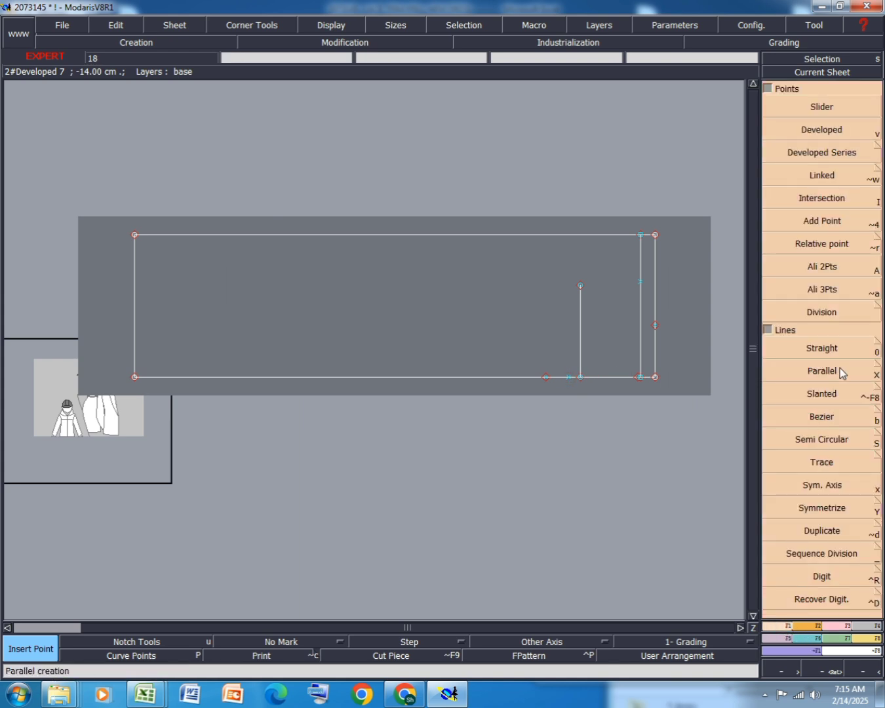
Draw a 19 cm vertical Straight line upward from the inserted -14 cm point on the rectangle's bottom edge, with dx 0.
{"action": "left_click", "coordinate": [841, 348]}
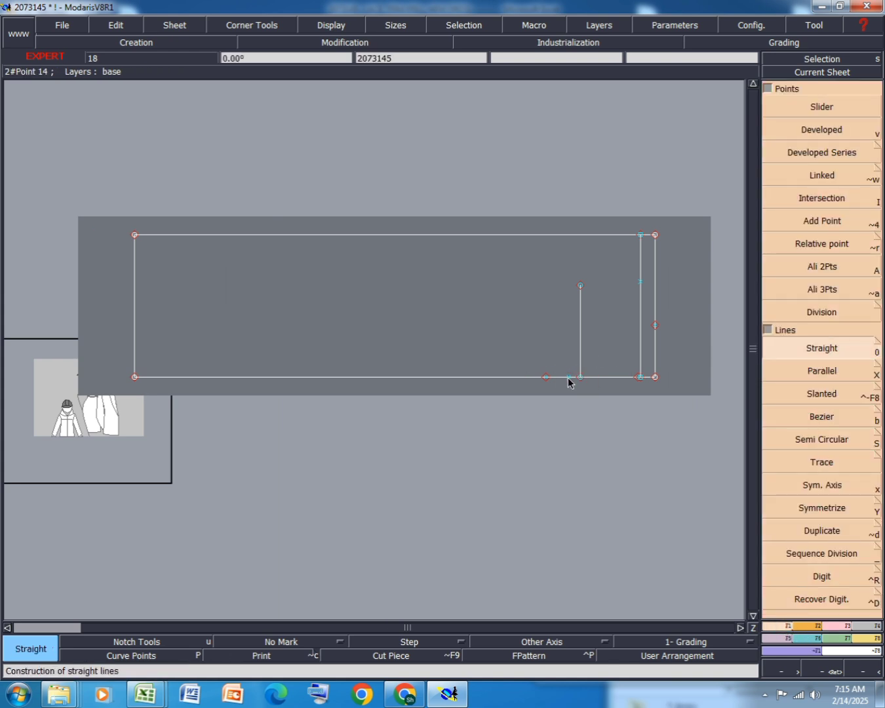
{"action": "left_click", "coordinate": [569, 377]}
{"action": "key", "text": "Down"}
{"action": "key", "text": "Down"}
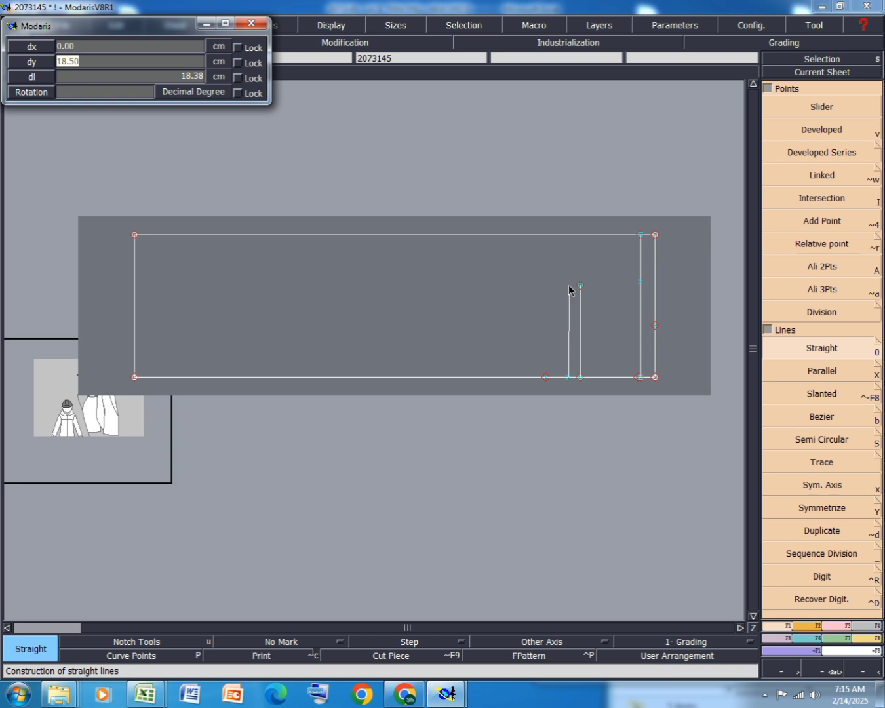
{"action": "type", "text": "18"}
{"action": "key", "text": "Return"}
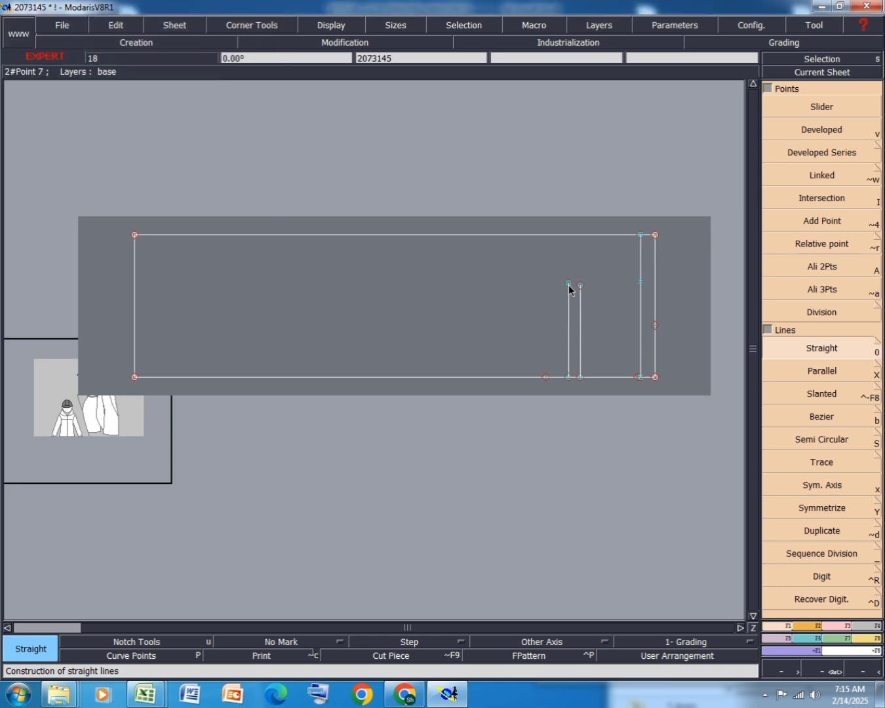
{"action": "left_click", "coordinate": [234, 645]}
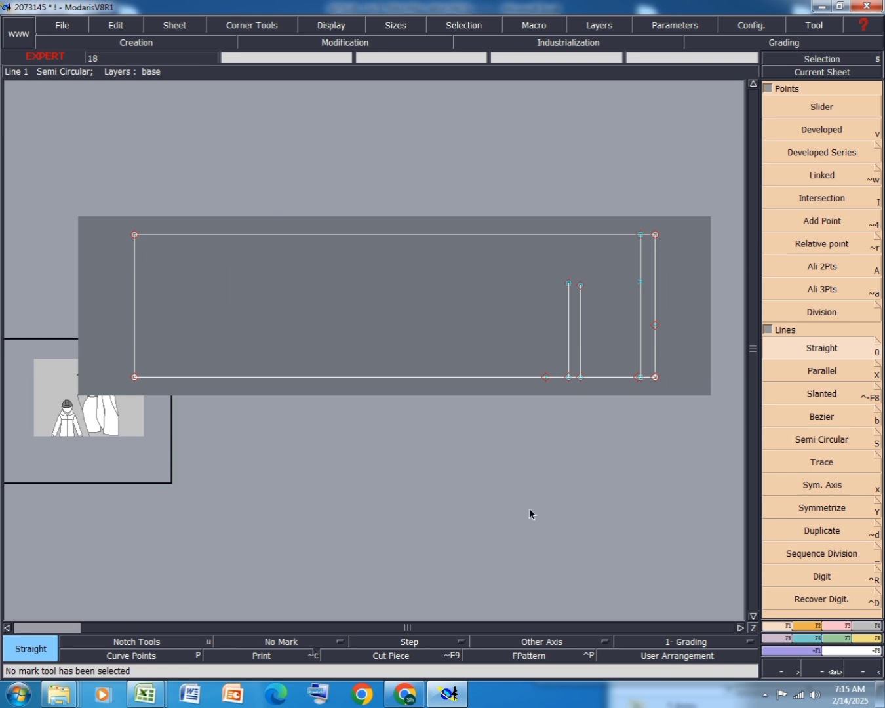
Switch to the Excel spec sheet and highlight the BUST CIRCUM. AT UNDERARM row in yellow.
{"action": "mouse_move", "coordinate": [145, 694]}
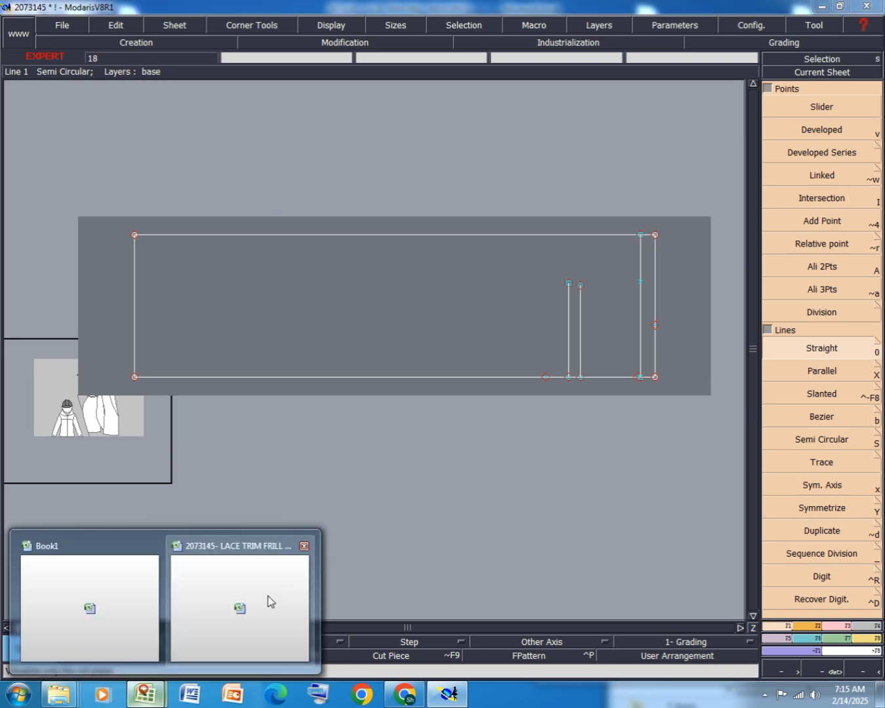
{"action": "left_click", "coordinate": [270, 601]}
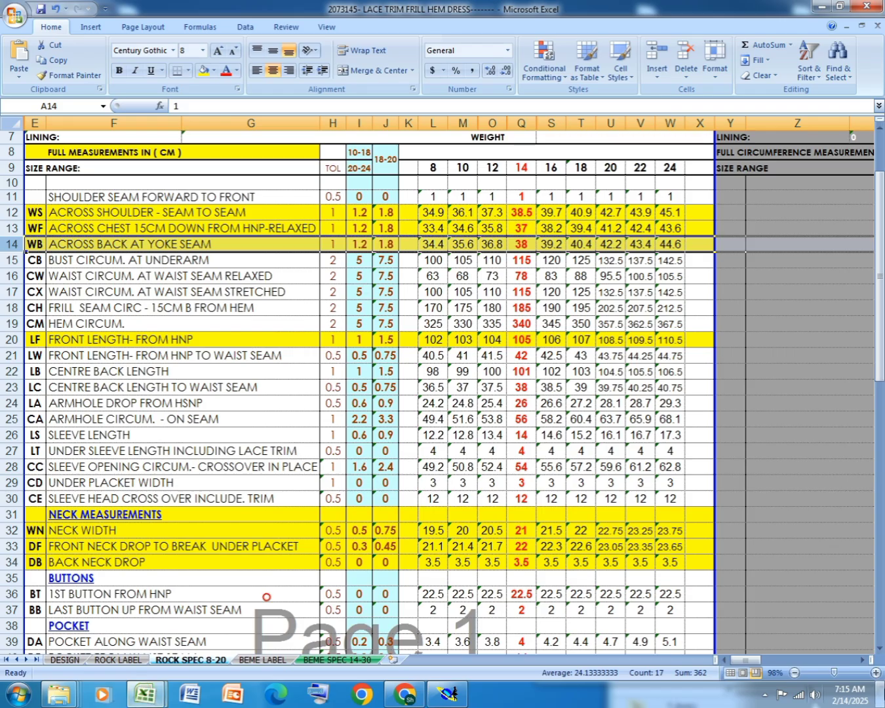
{"action": "left_click", "coordinate": [11, 260]}
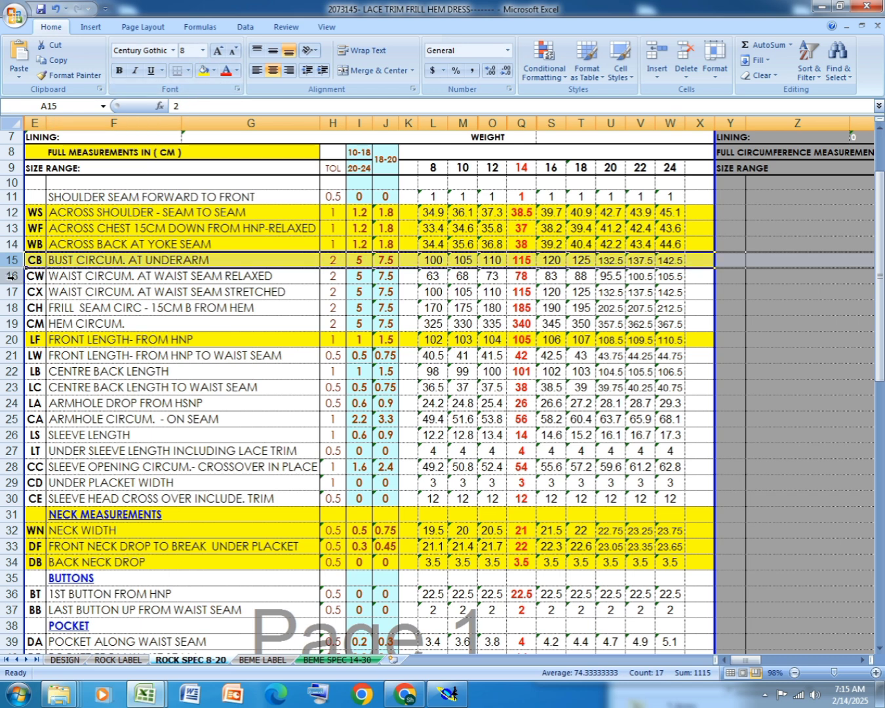
Highlight the FRONT LENGTH- FROM HNP TO WAIST SEAM row of the spec sheet in yellow.
{"action": "left_click", "coordinate": [12, 291]}
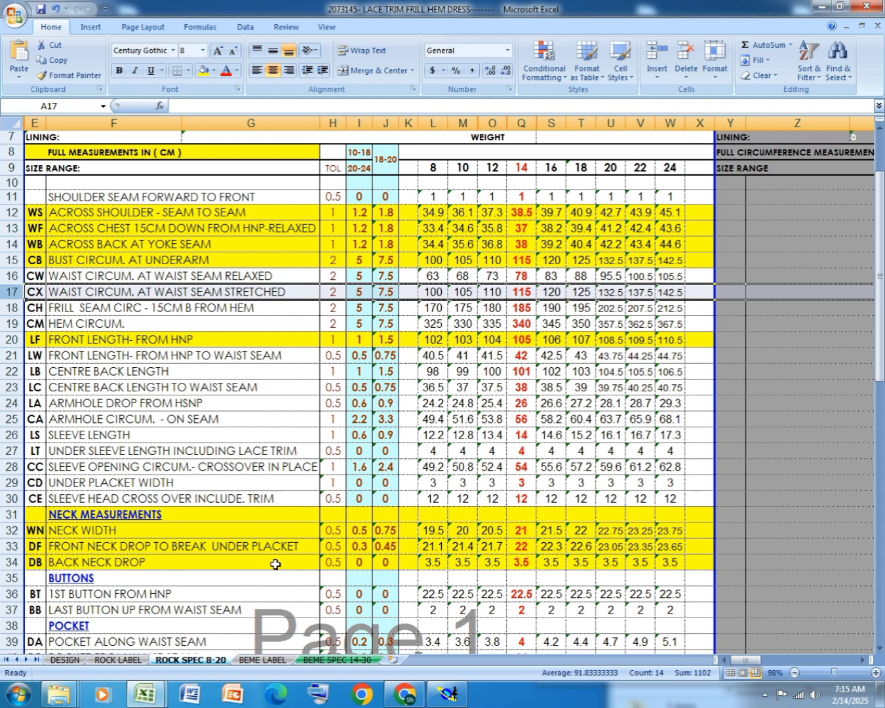
{"action": "scroll", "coordinate": [280, 470], "scroll_direction": "down", "scroll_amount": 9}
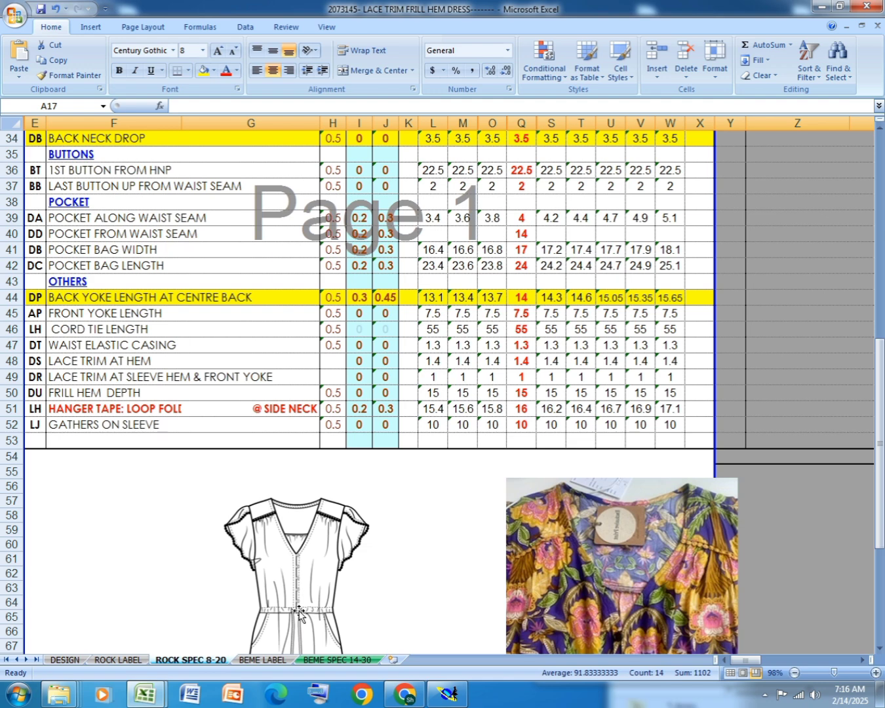
{"action": "scroll", "coordinate": [299, 613], "scroll_direction": "up", "scroll_amount": 4}
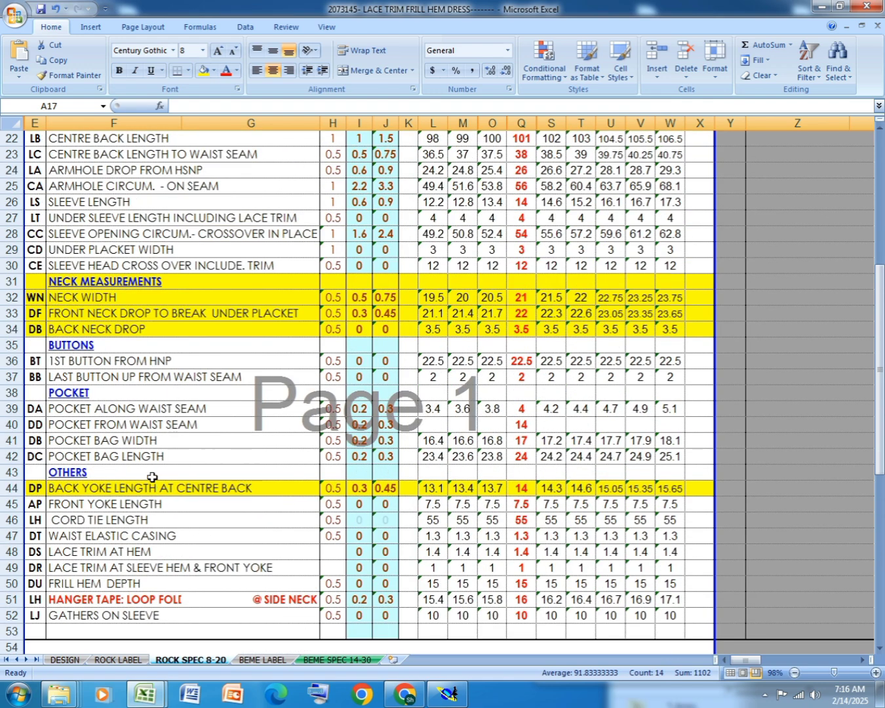
{"action": "scroll", "coordinate": [152, 476], "scroll_direction": "up", "scroll_amount": 2}
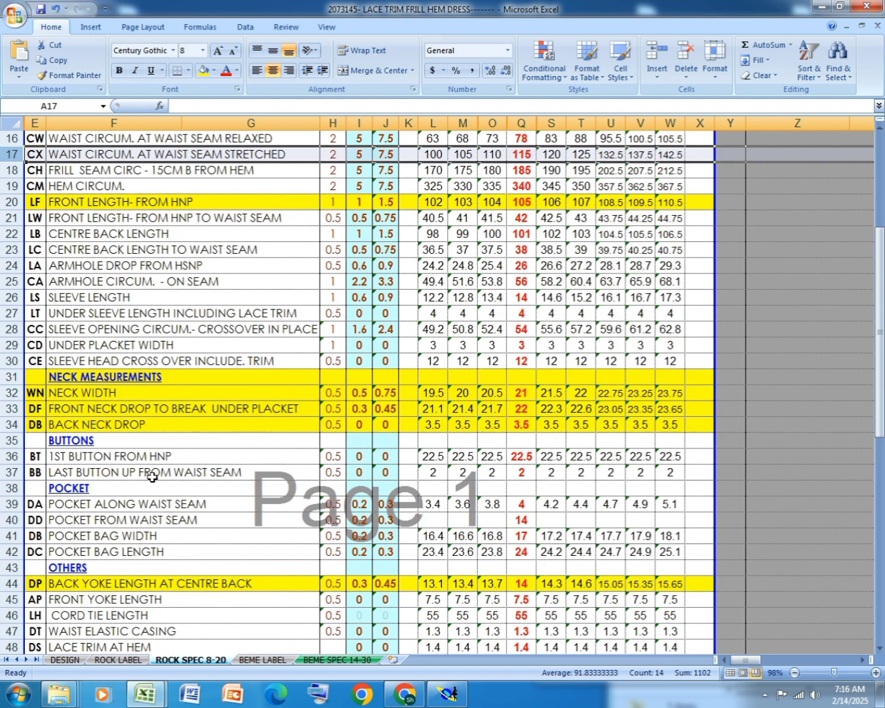
{"action": "scroll", "coordinate": [152, 477], "scroll_direction": "up", "scroll_amount": 1}
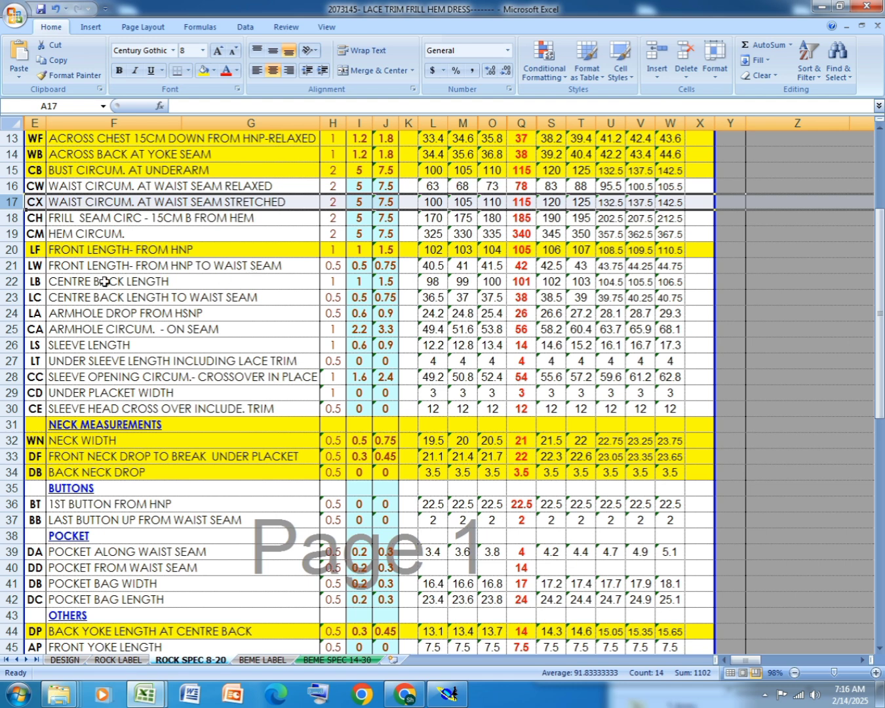
{"action": "left_click", "coordinate": [13, 265]}
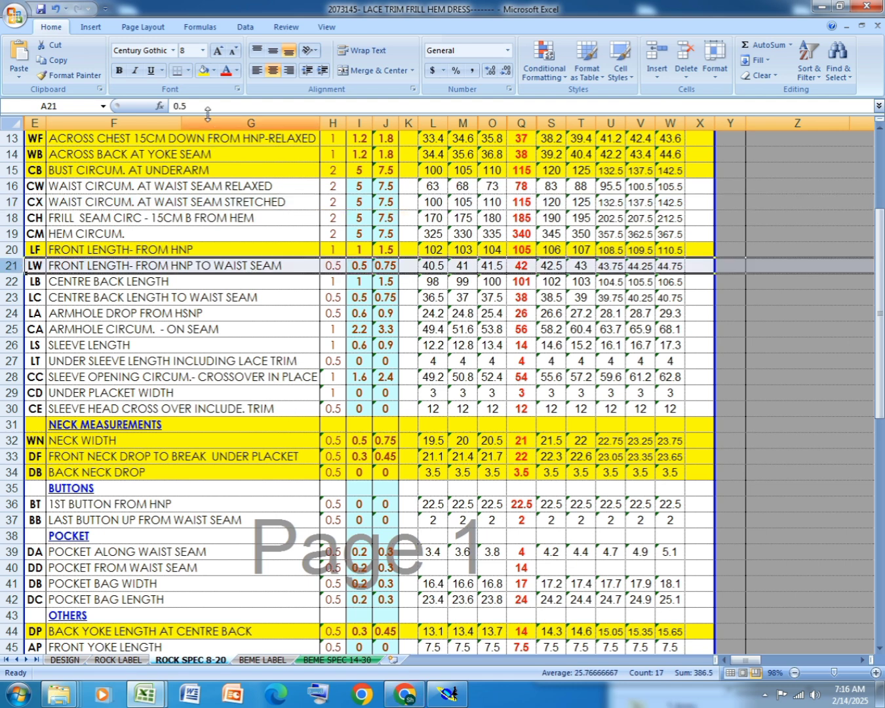
{"action": "left_click", "coordinate": [204, 70]}
Return to Modaris and place a Developed point at -42 cm along the bottom edge from the rectangle's lower right corner.
{"action": "left_click", "coordinate": [461, 702]}
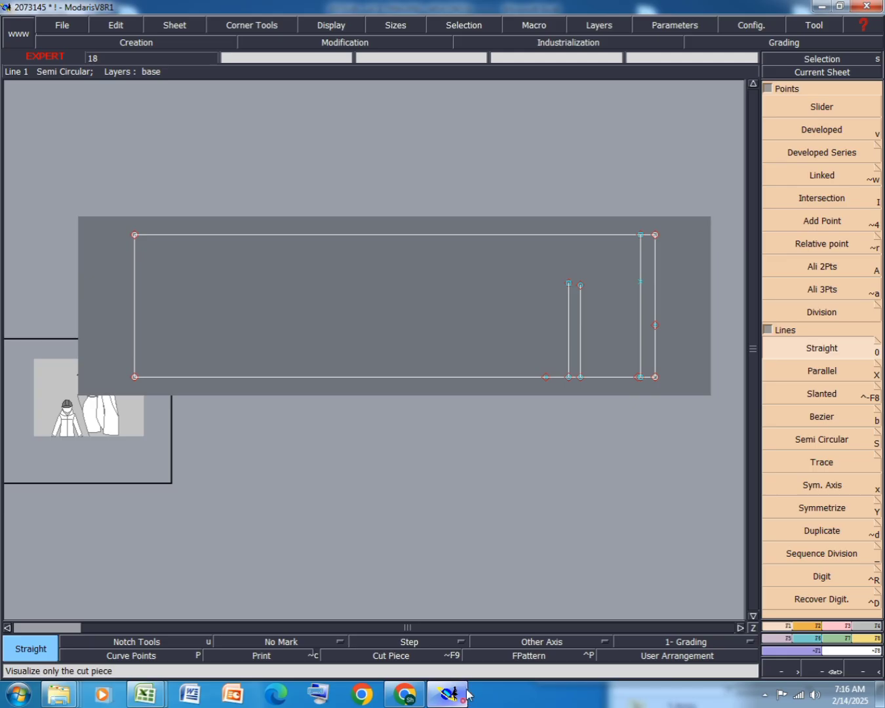
{"action": "left_click", "coordinate": [836, 131]}
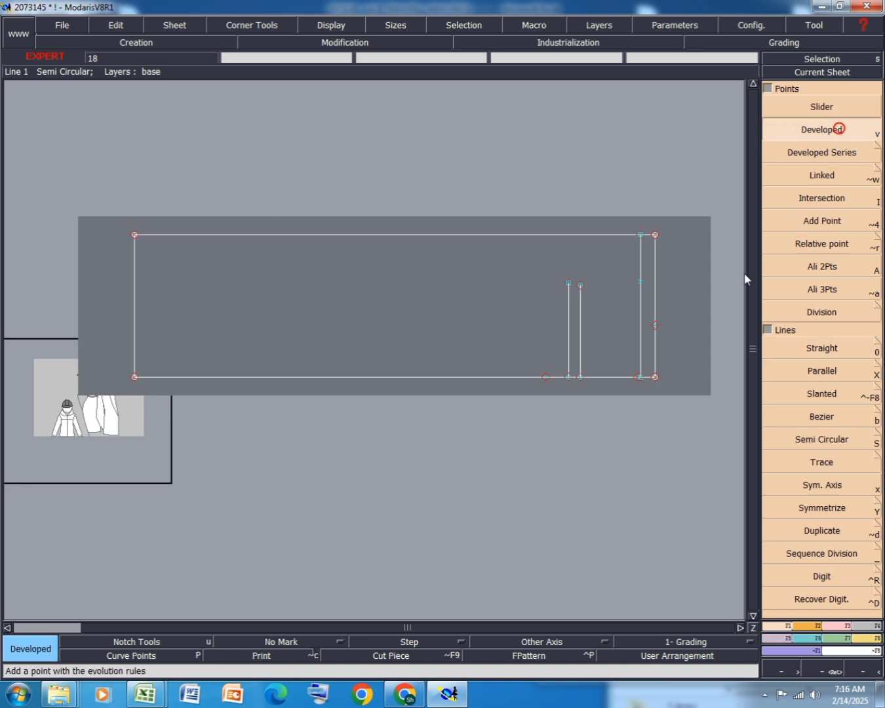
{"action": "left_click", "coordinate": [655, 376]}
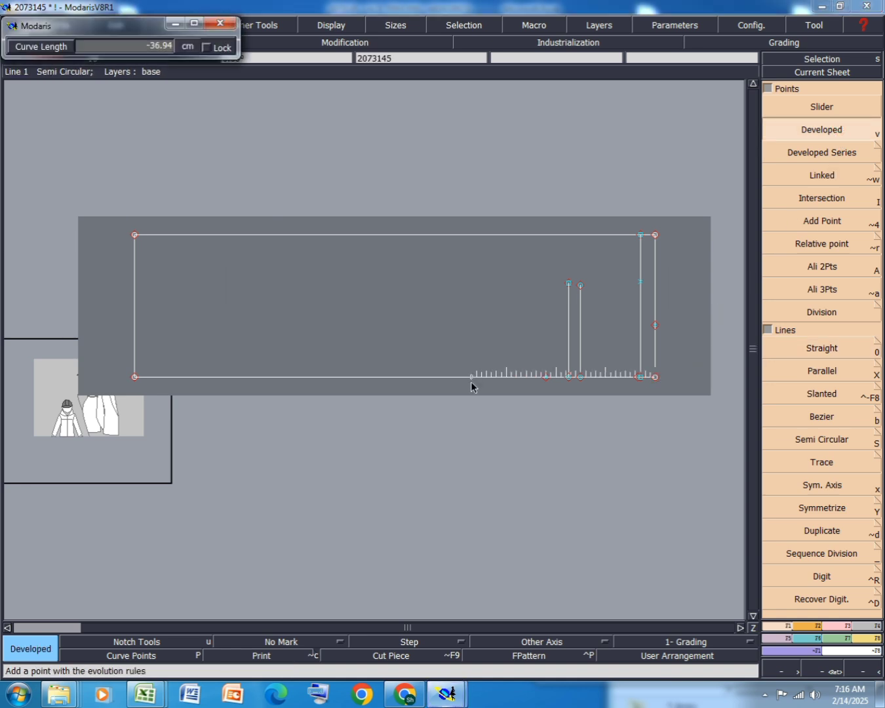
{"action": "type", "text": "-42"}
{"action": "key", "text": "Return"}
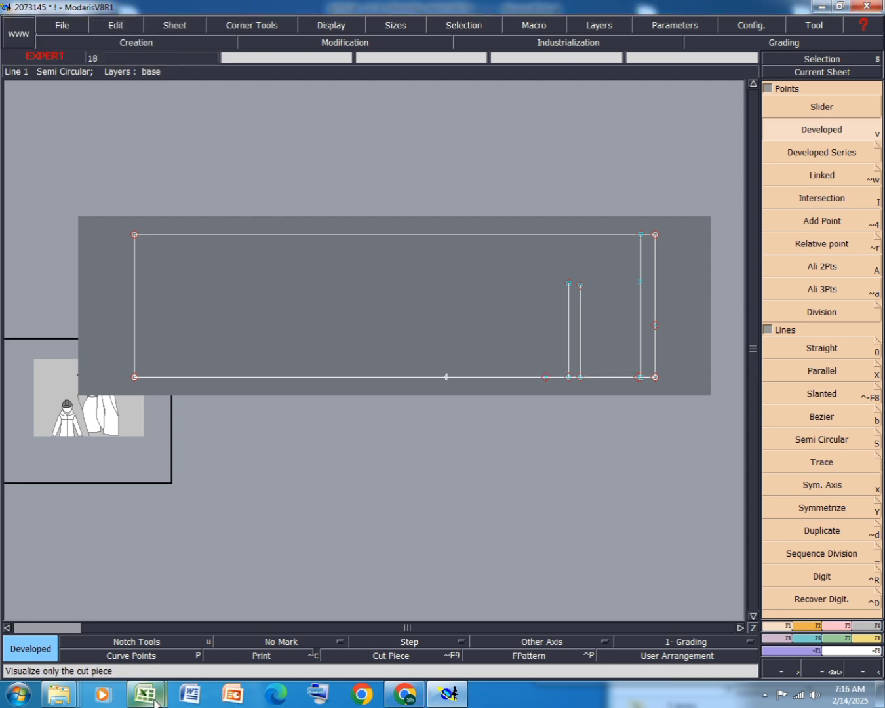
Switch to the Excel spec sheet and highlight the WAIST CIRCUM. AT WAIST SEAM STRETCHED row in yellow.
{"action": "mouse_move", "coordinate": [155, 701]}
{"action": "left_click", "coordinate": [238, 613]}
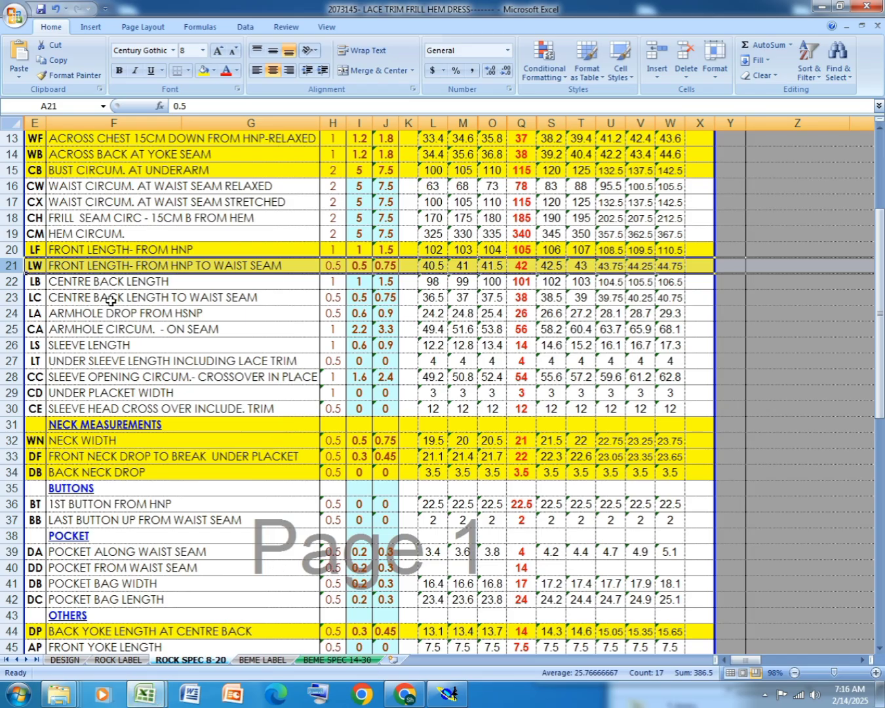
{"action": "left_click", "coordinate": [13, 202]}
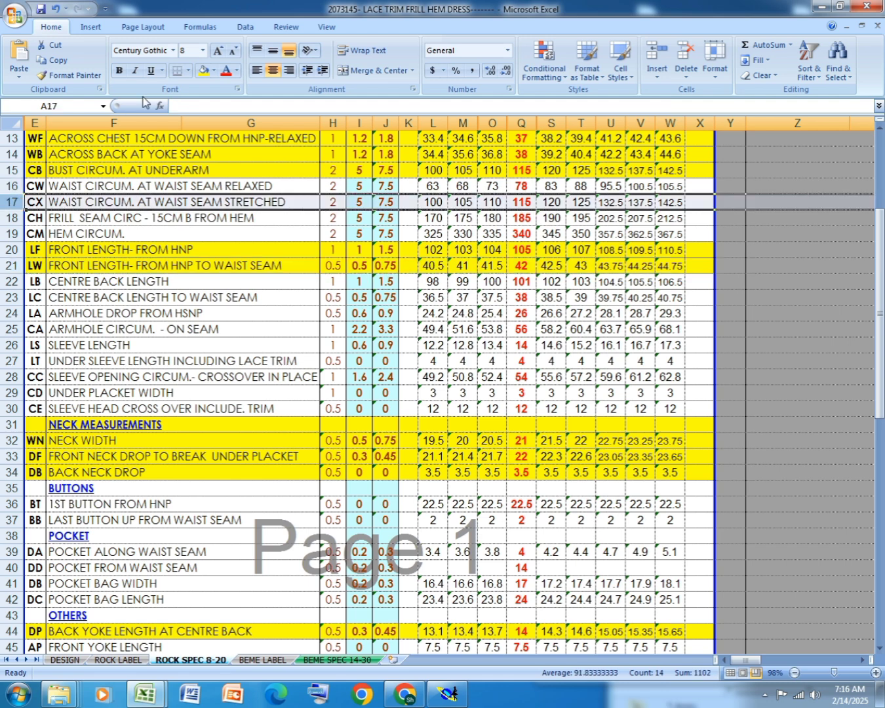
{"action": "left_click", "coordinate": [202, 71]}
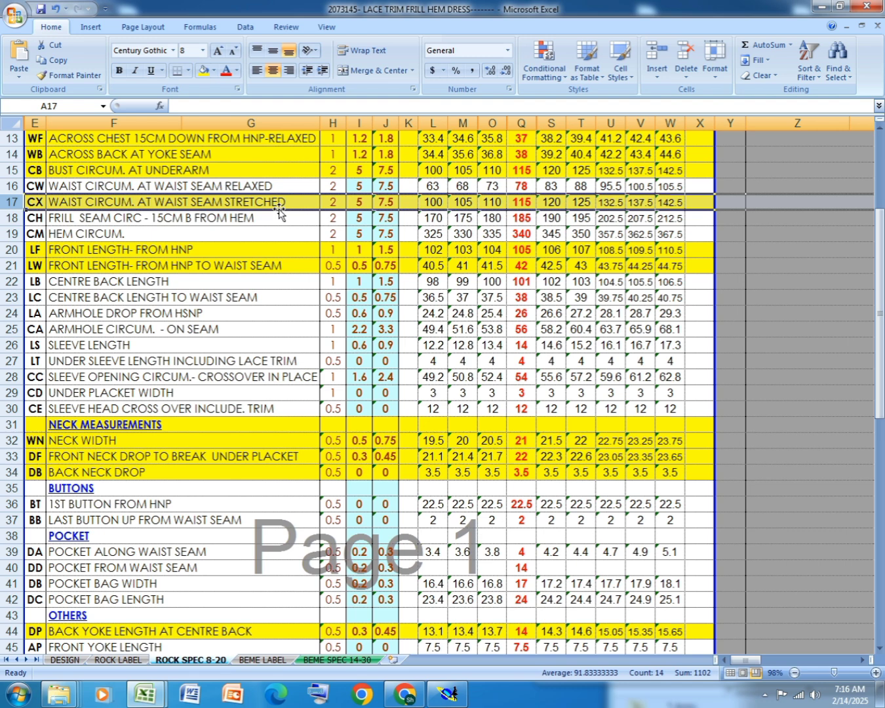
Return to Modaris and insert the -42 cm Developed point into the rectangle's bottom edge with Insert Point.
{"action": "left_click", "coordinate": [449, 694]}
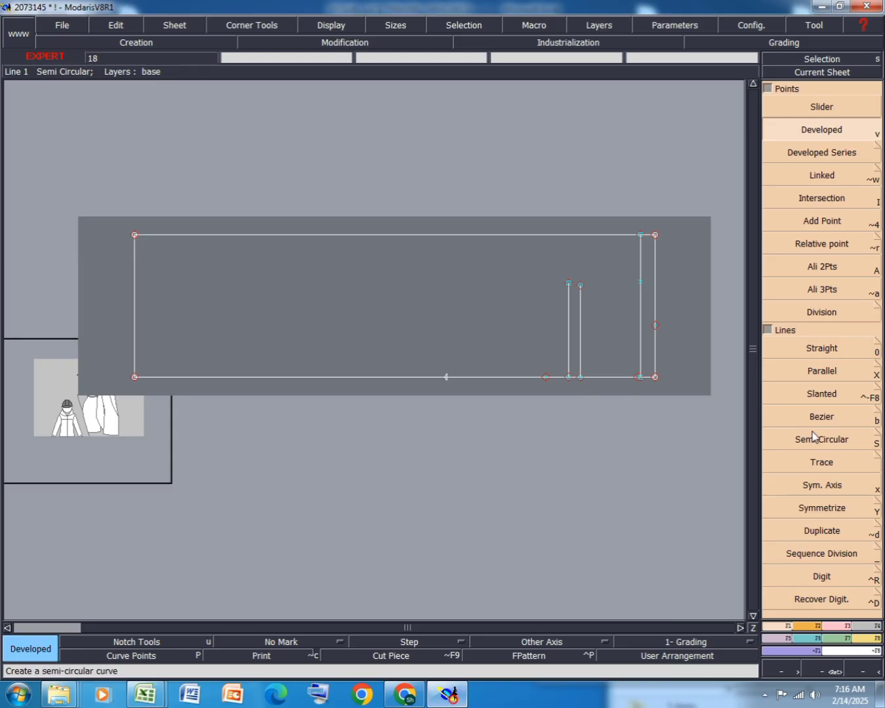
{"action": "left_click", "coordinate": [836, 627]}
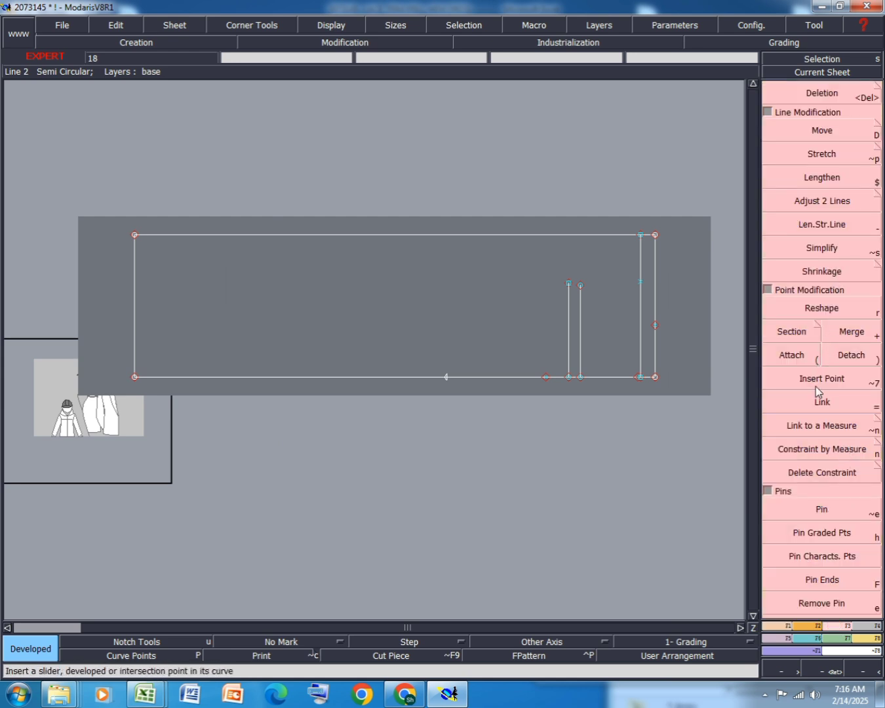
{"action": "left_click", "coordinate": [819, 380]}
{"action": "left_click", "coordinate": [446, 377]}
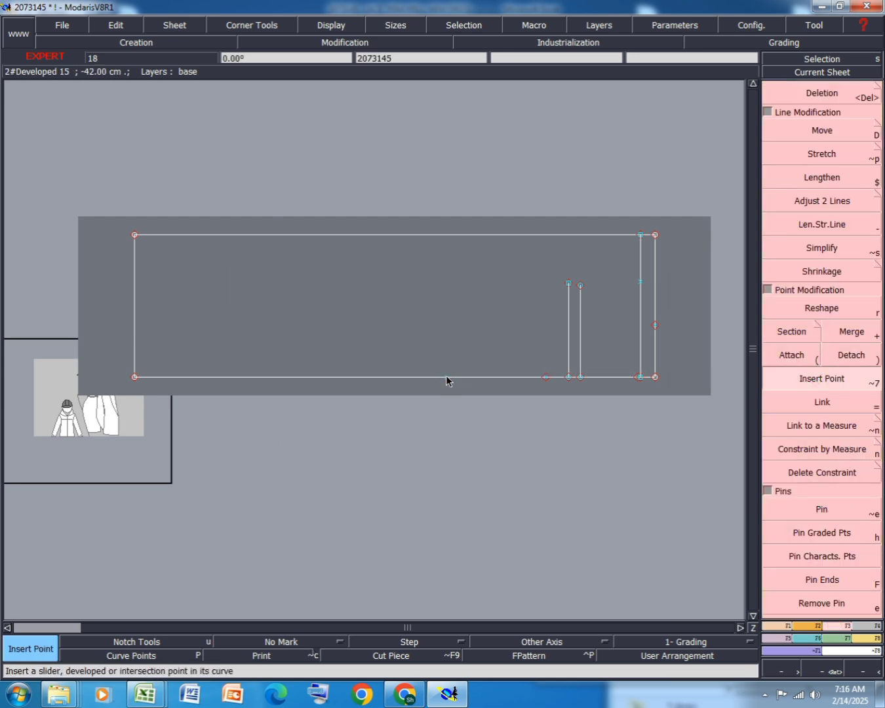
Draw a vertical Straight line from the inserted waist point with dx 0 and dy 28.75 cm.
{"action": "key", "text": "d"}
{"action": "left_click", "coordinate": [447, 377]}
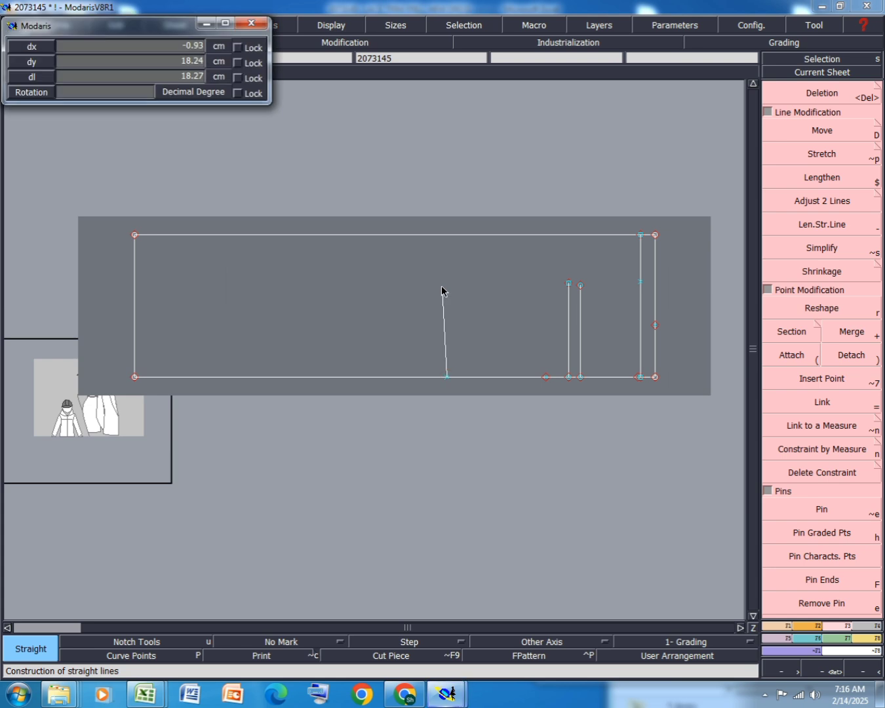
{"action": "key", "text": "Tab"}
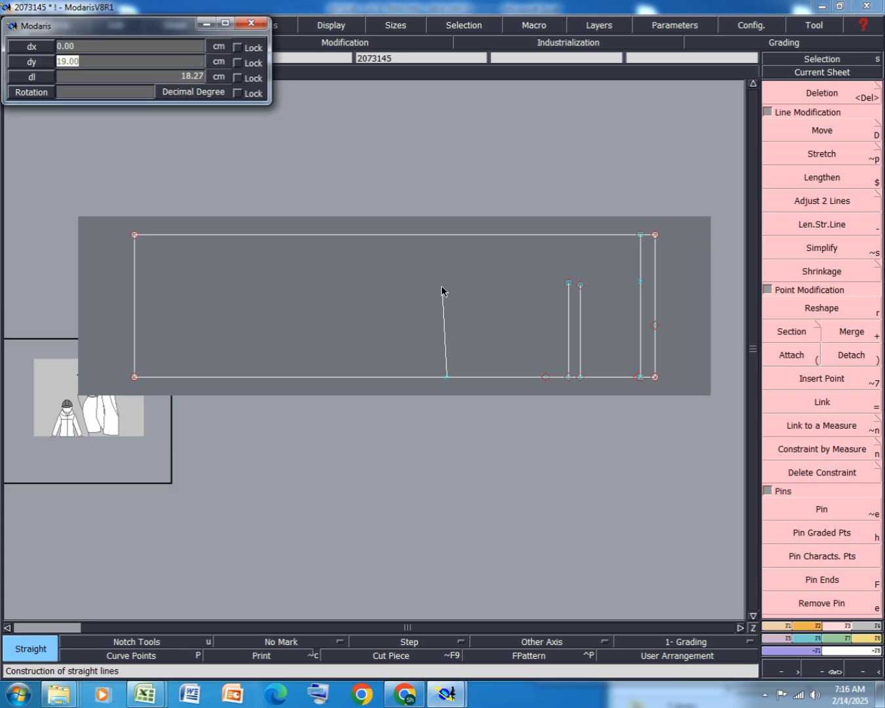
{"action": "type", "text": "28.75"}
{"action": "key", "text": "Return"}
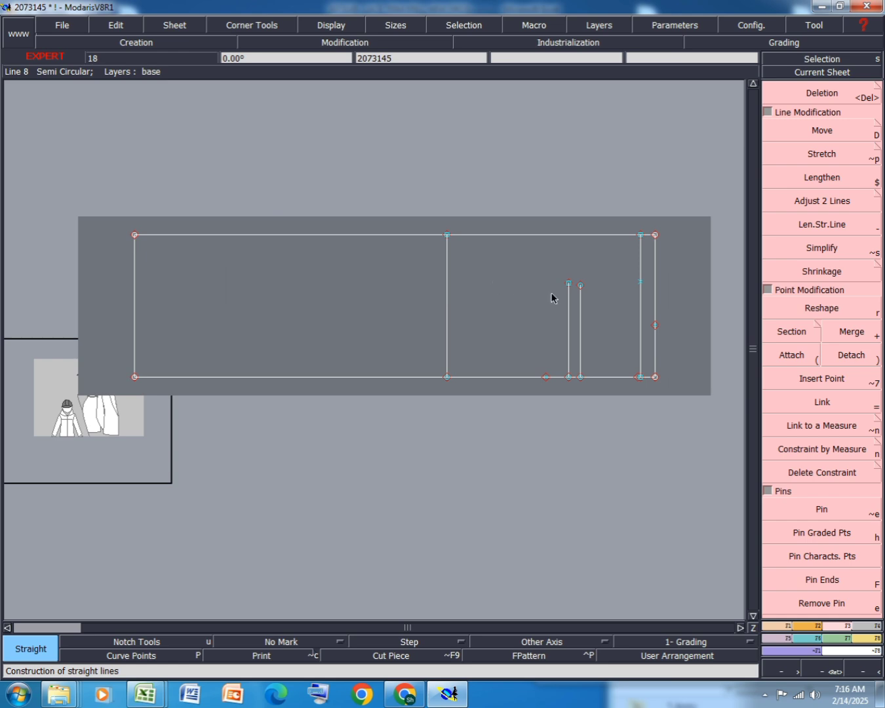
Switch to the Excel spec sheet and highlight the ARMHOLE DROP FROM HSNP row in yellow.
{"action": "left_click", "coordinate": [145, 694]}
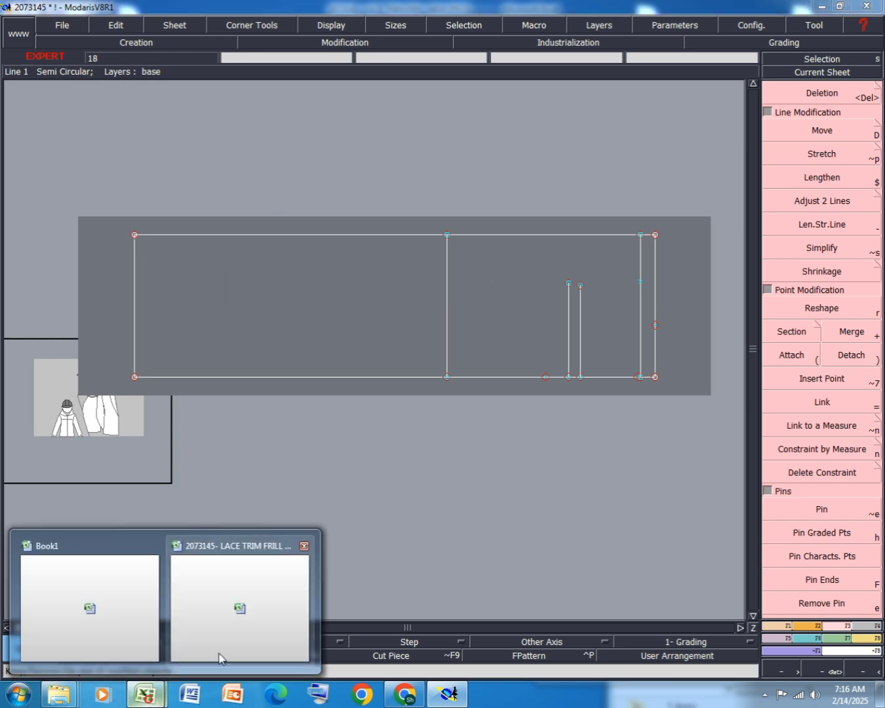
{"action": "left_click", "coordinate": [218, 657]}
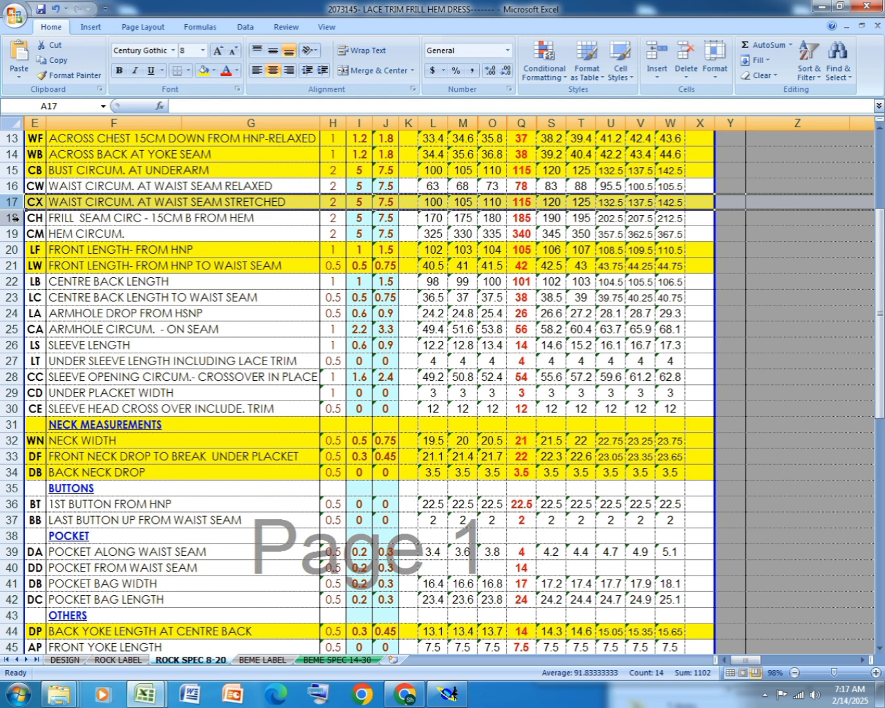
{"action": "left_click", "coordinate": [13, 313]}
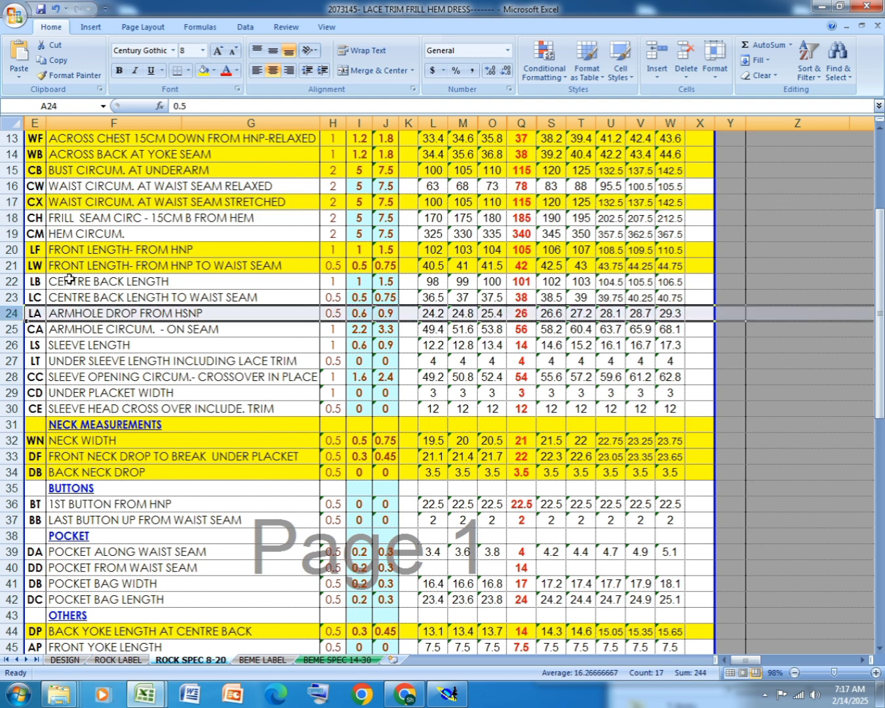
{"action": "left_click", "coordinate": [203, 71]}
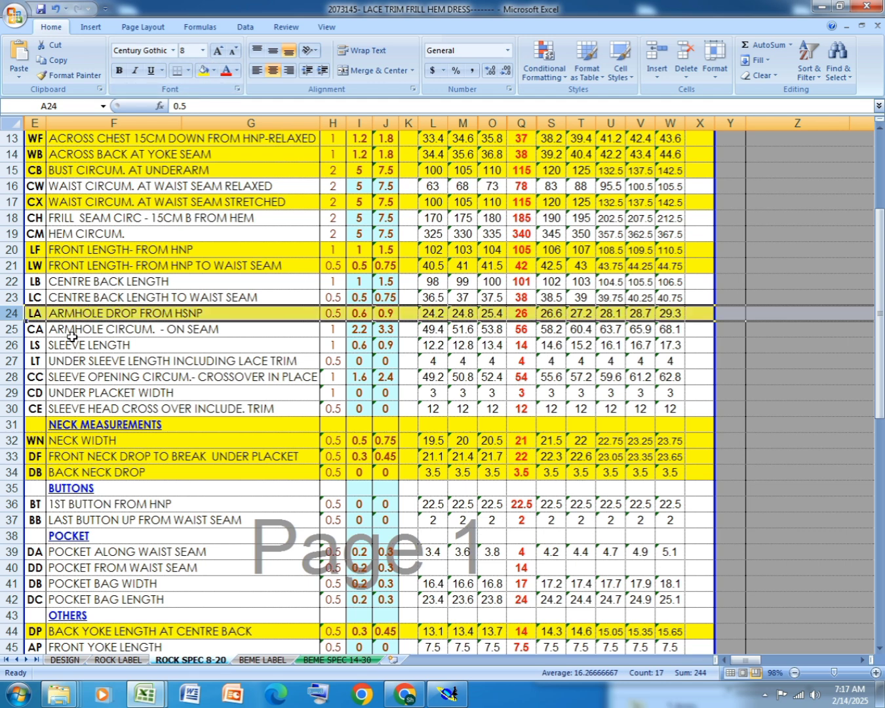
Return to Modaris, create a Parallel 26 cm from the full-height vertical line beside the rectangle's right edge, and delete the copy's intermediate point.
{"action": "left_click", "coordinate": [444, 696]}
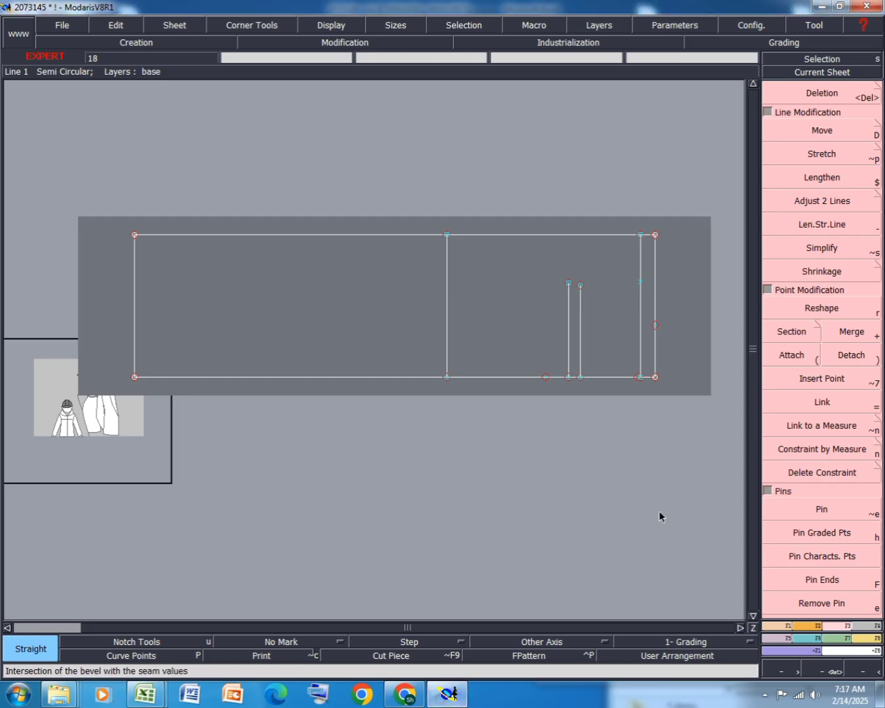
{"action": "left_click", "coordinate": [784, 627]}
{"action": "left_click", "coordinate": [828, 374]}
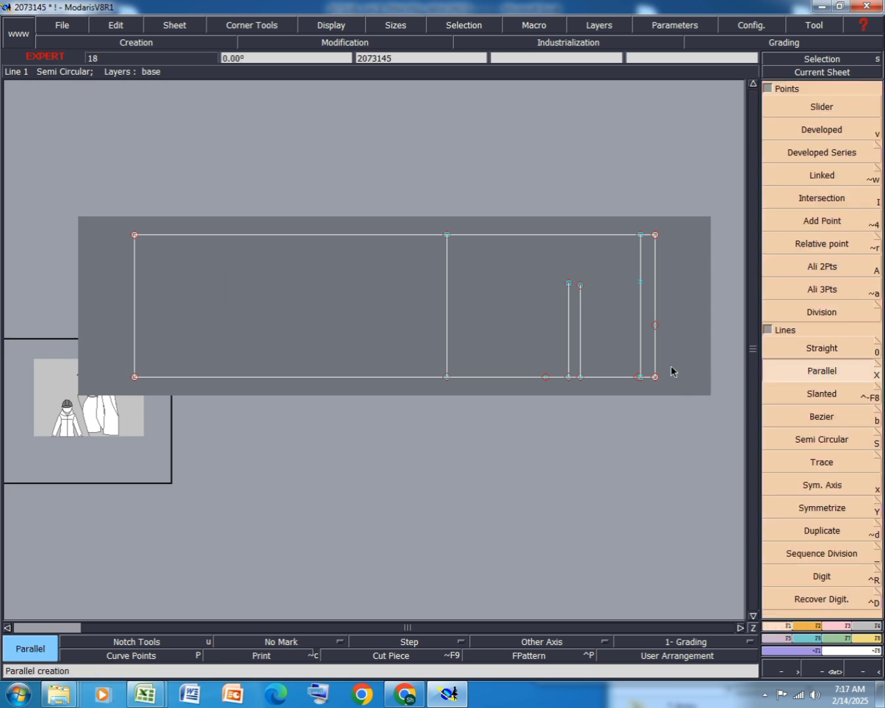
{"action": "left_click", "coordinate": [641, 359]}
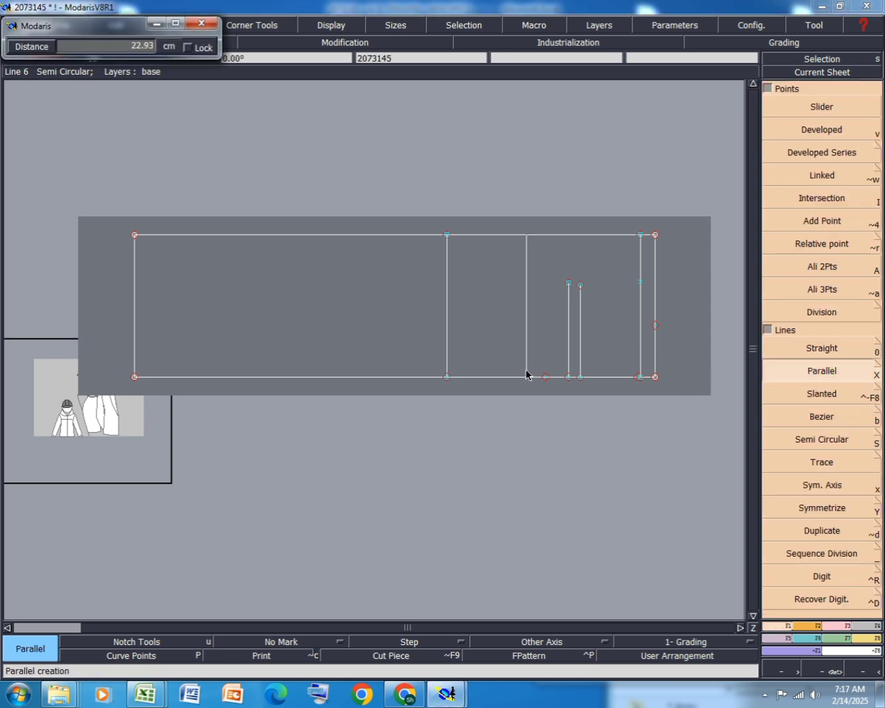
{"action": "type", "text": "26"}
{"action": "key", "text": "Return"}
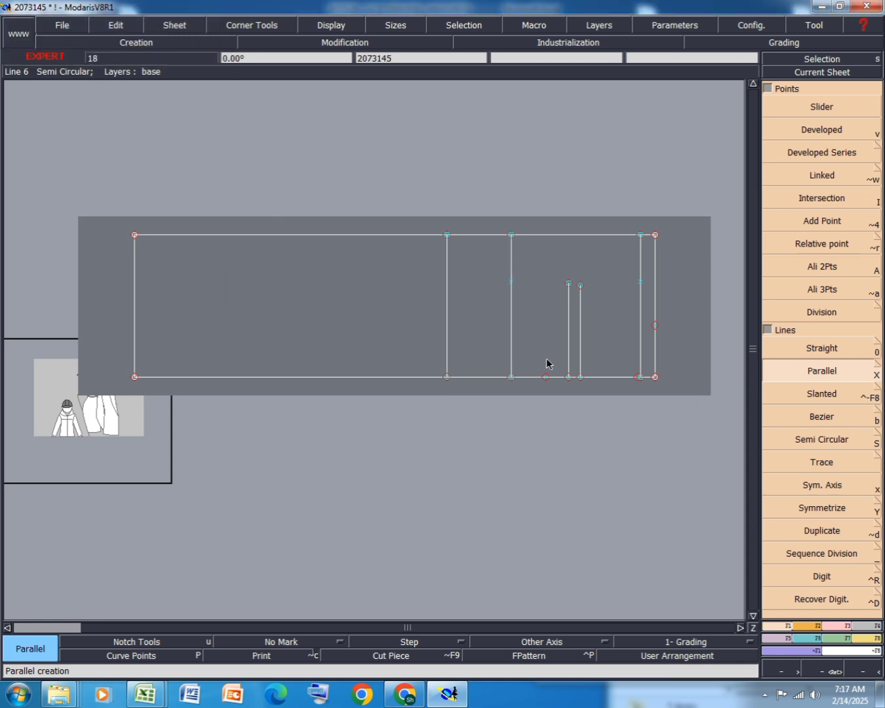
{"action": "left_click", "coordinate": [845, 626]}
{"action": "left_click", "coordinate": [826, 97]}
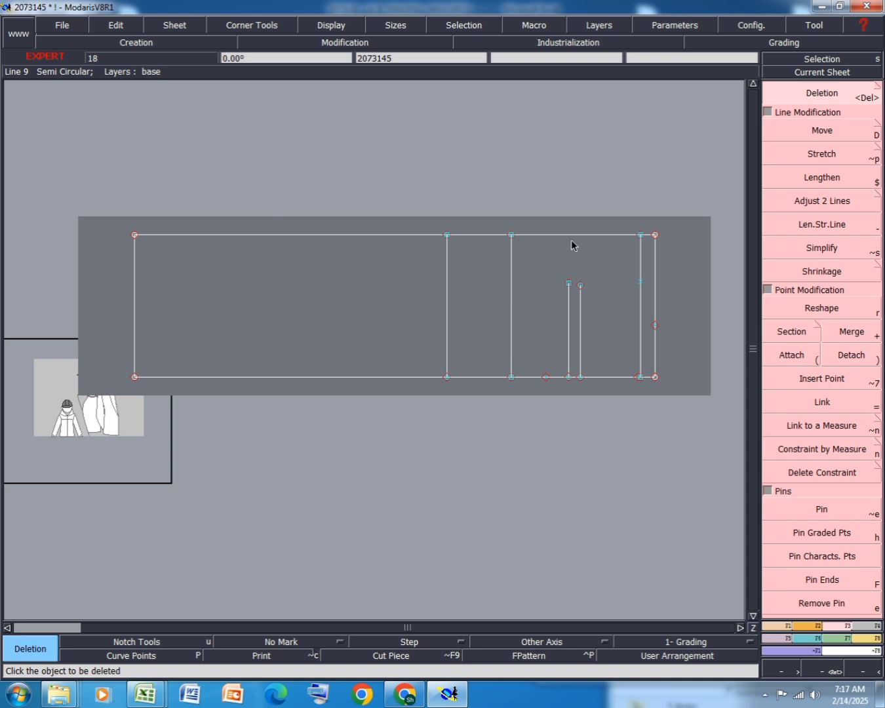
Delete the rectangle's top edge and draw a Straight shoulder line from the neck width point to the across shoulder point.
{"action": "left_click", "coordinate": [592, 235]}
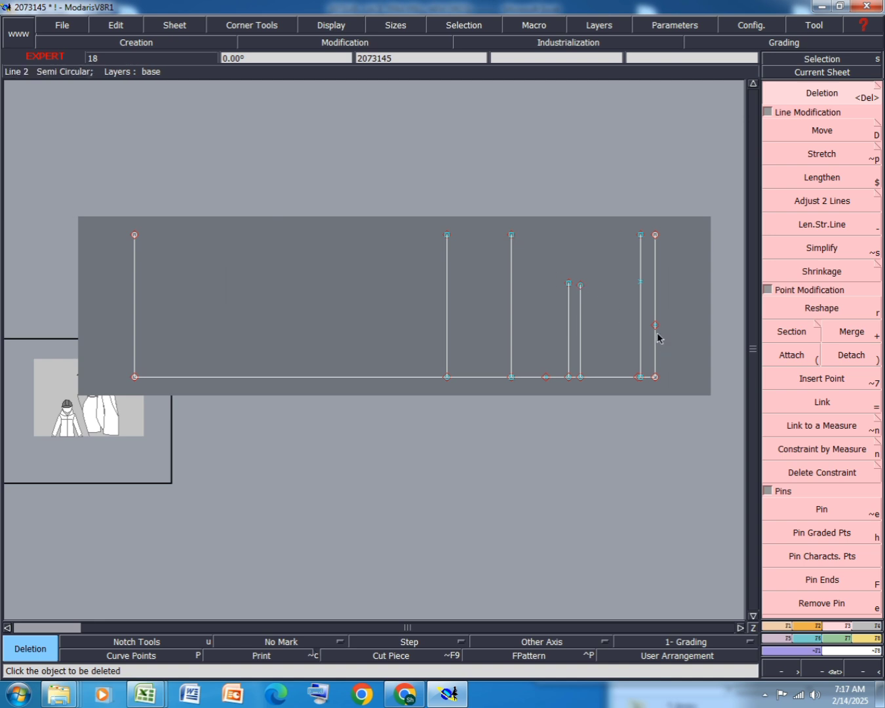
{"action": "key", "text": "F1"}
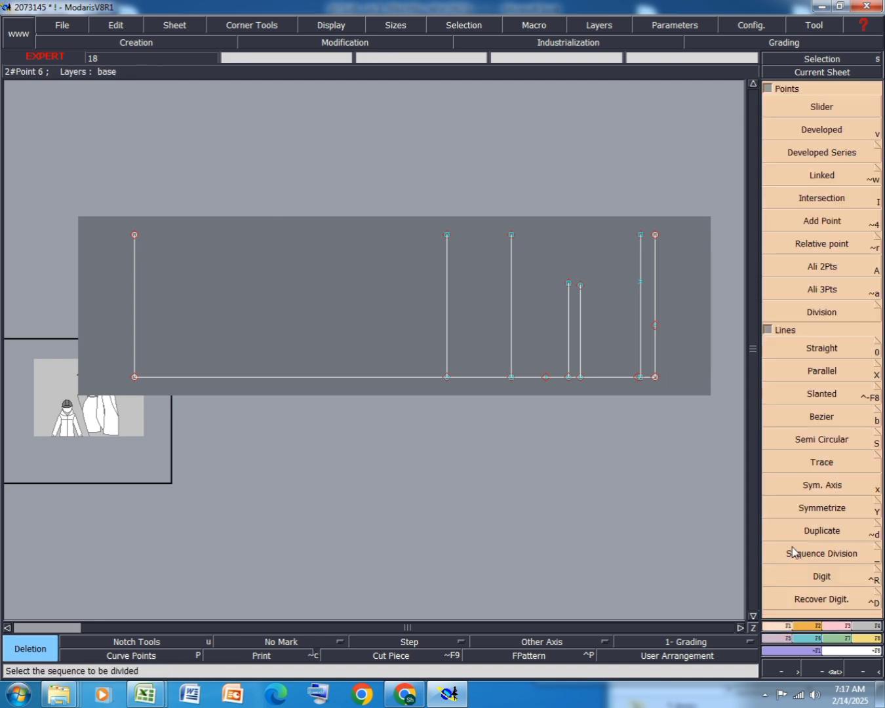
{"action": "left_click", "coordinate": [838, 348]}
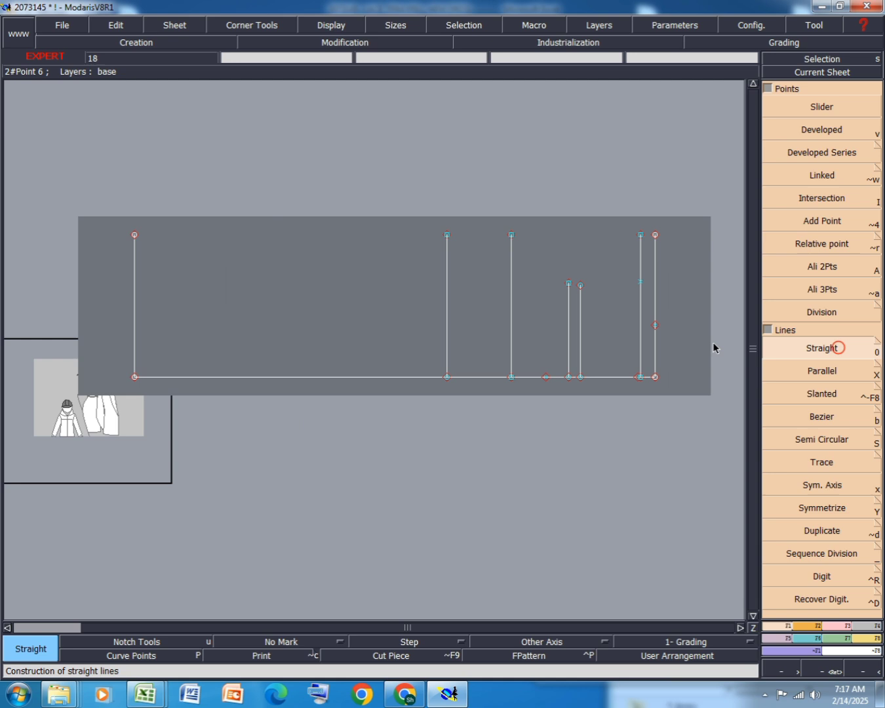
{"action": "left_click", "coordinate": [655, 324]}
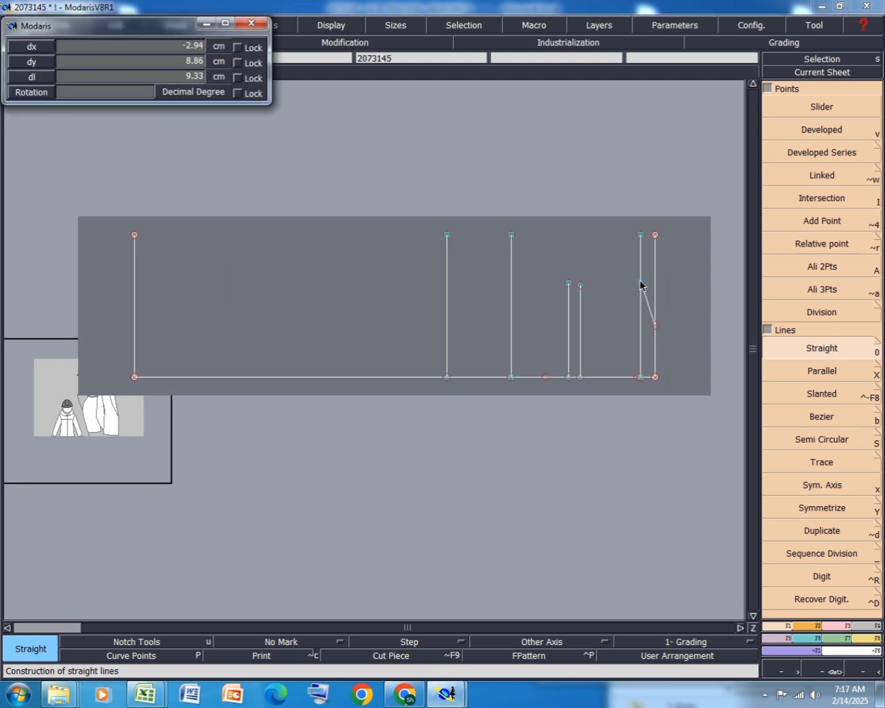
{"action": "left_click", "coordinate": [640, 282]}
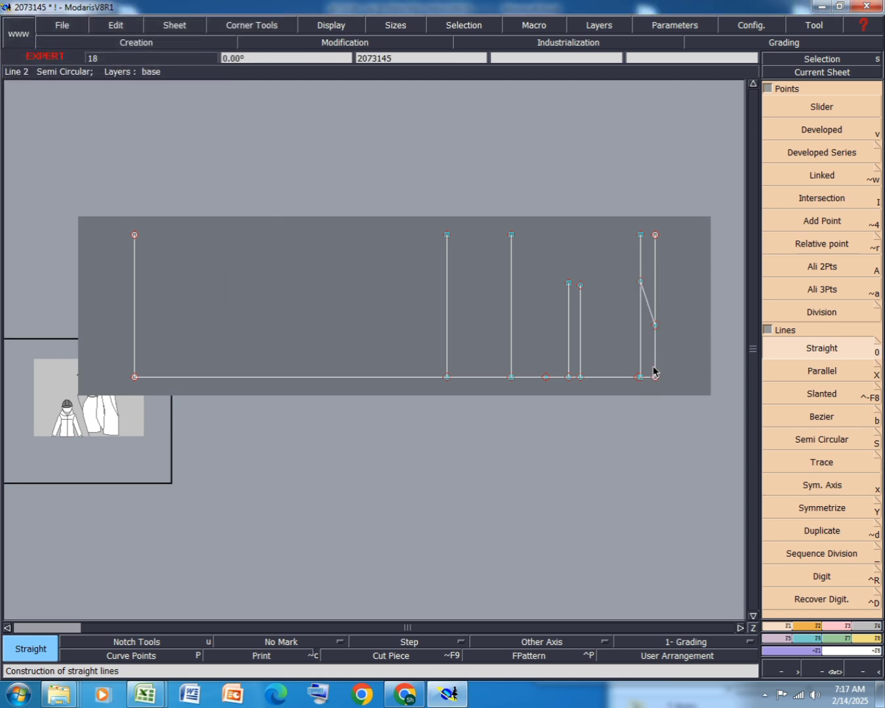
Delete the full-height vertical line through the outer shoulder point, along with its leftover end points.
{"action": "scroll", "coordinate": [653, 376], "scroll_direction": "up", "scroll_amount": 2}
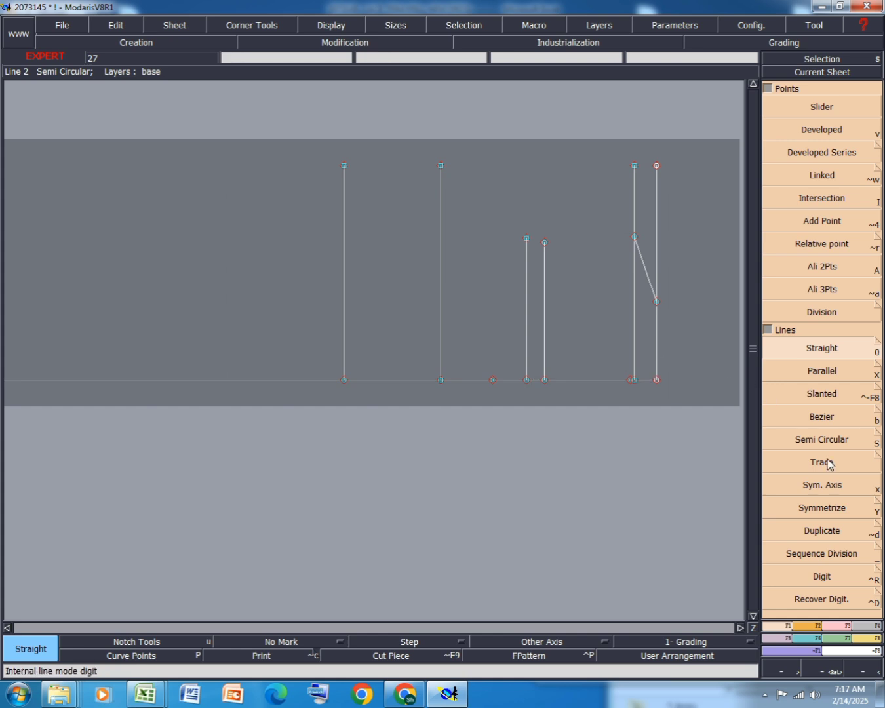
{"action": "left_click", "coordinate": [841, 625]}
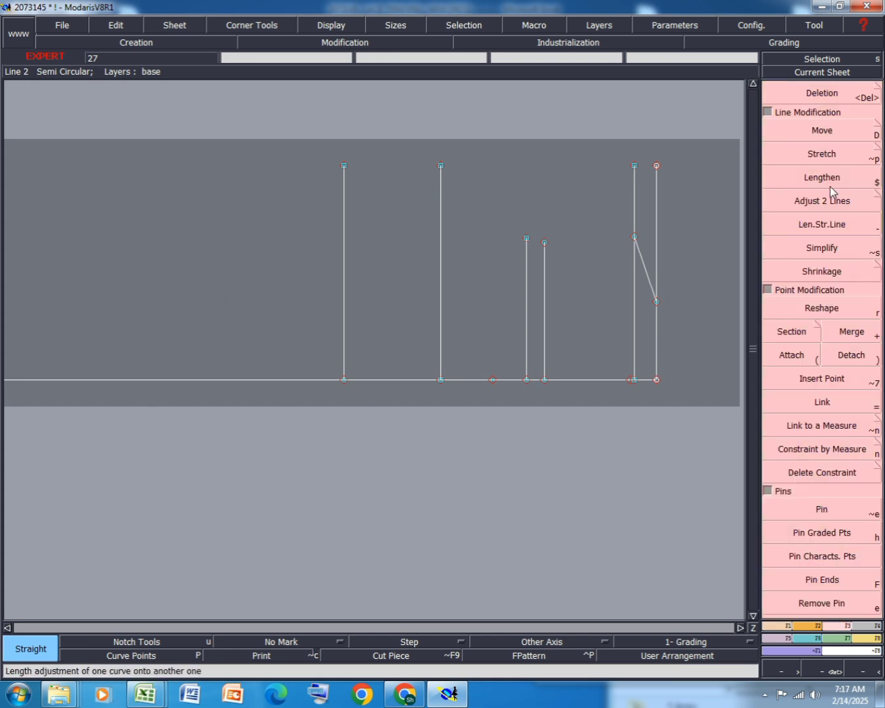
{"action": "left_click", "coordinate": [827, 95]}
{"action": "left_click", "coordinate": [634, 319]}
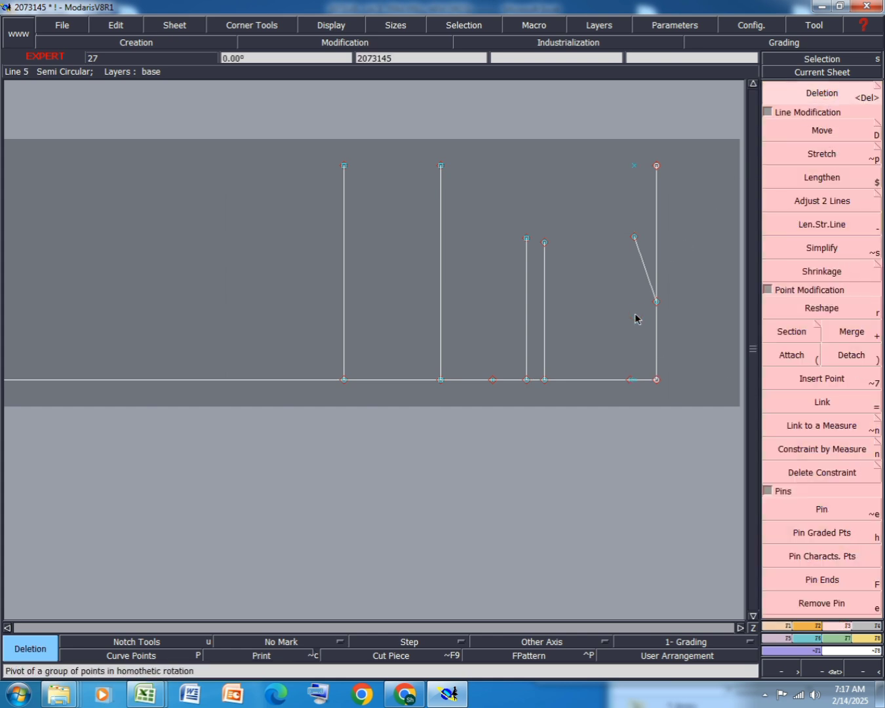
{"action": "left_click", "coordinate": [635, 165]}
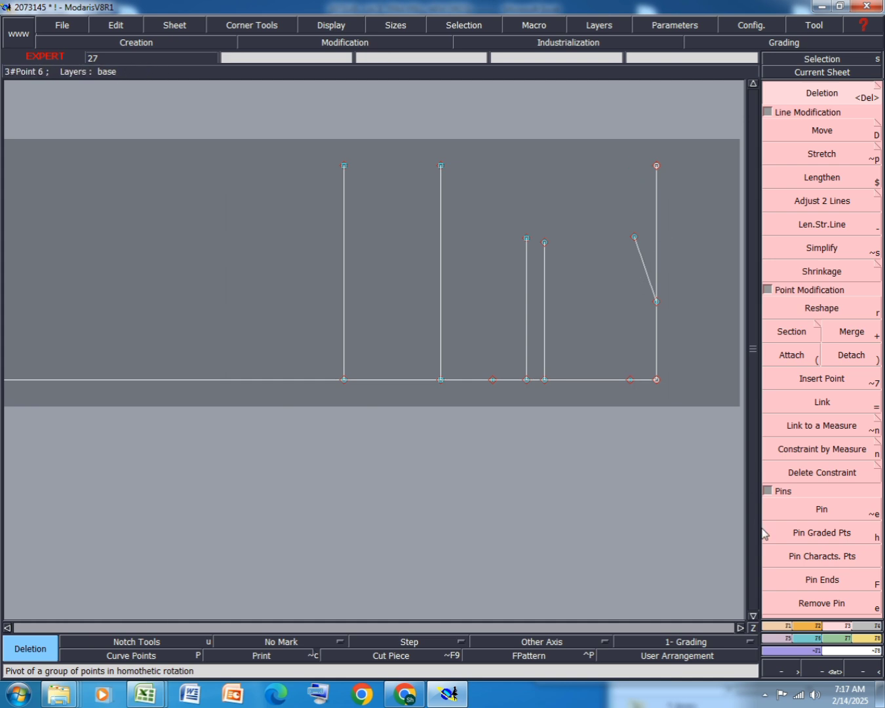
Switch to the Excel spec sheet and highlight the SHOULDER SEAM FORWARD TO FRONT row in yellow.
{"action": "left_click", "coordinate": [778, 630]}
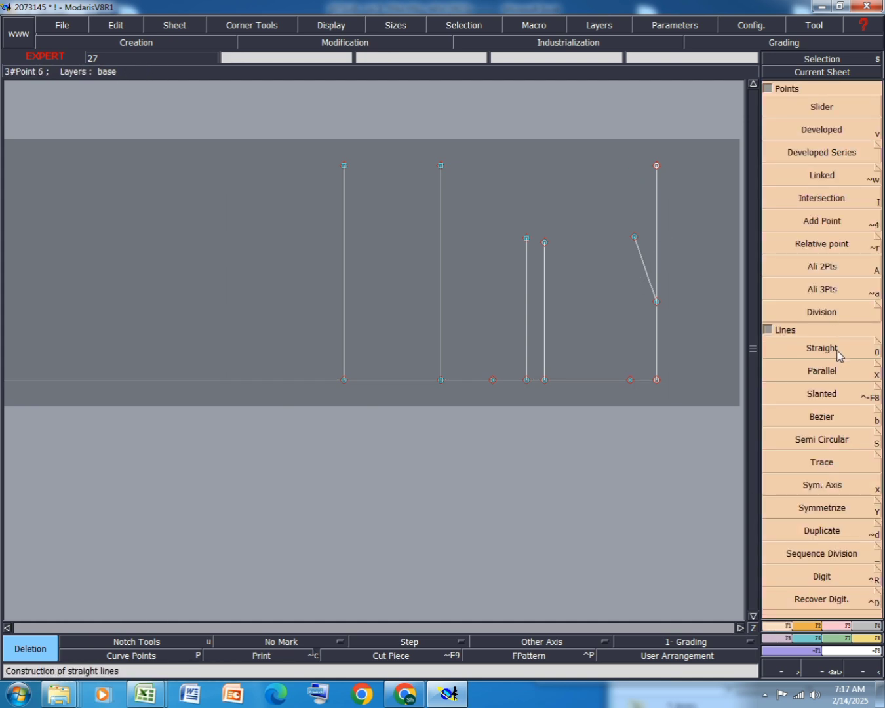
{"action": "left_click", "coordinate": [145, 693]}
{"action": "left_click", "coordinate": [243, 642]}
{"action": "scroll", "coordinate": [248, 294], "scroll_direction": "up", "scroll_amount": 4}
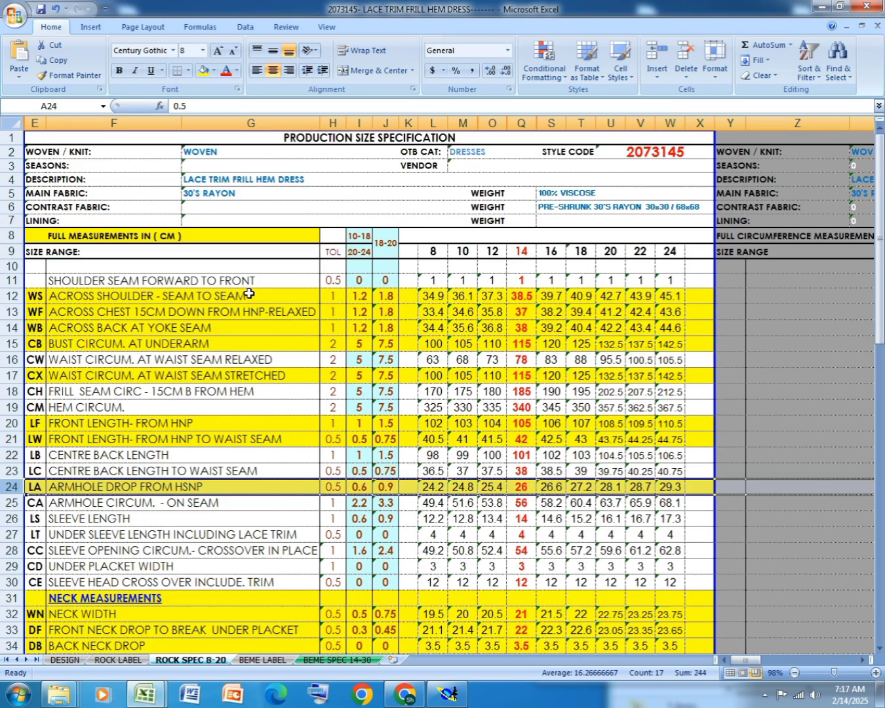
{"action": "left_click", "coordinate": [13, 281]}
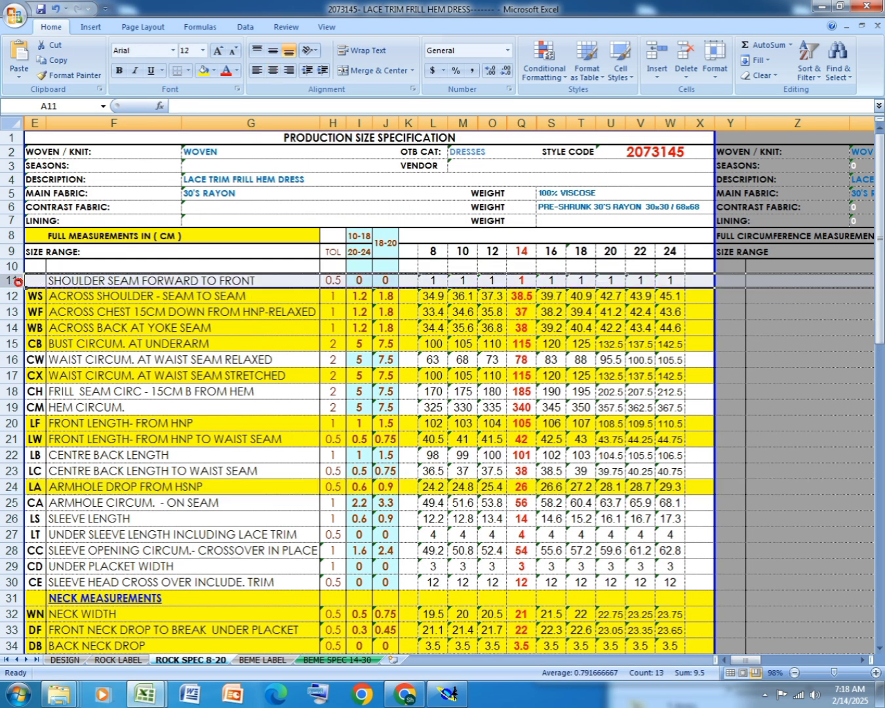
{"action": "left_click", "coordinate": [204, 70]}
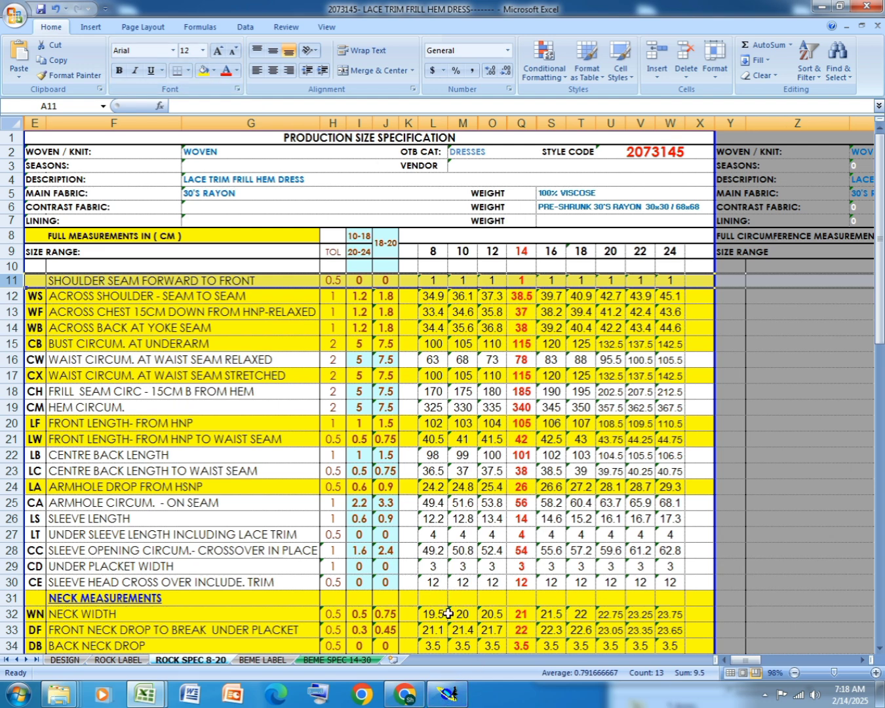
Return to Modaris and create Parallel copies of the shoulder line 1 cm away on each side, using -1 for the outer copy.
{"action": "left_click", "coordinate": [449, 694]}
{"action": "left_click", "coordinate": [837, 371]}
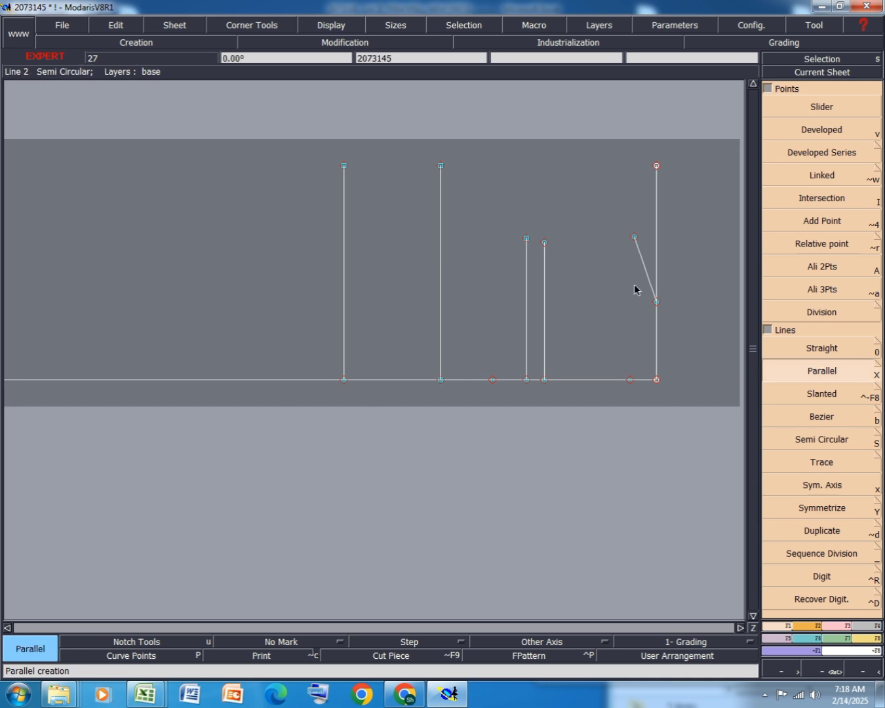
{"action": "left_click", "coordinate": [642, 268]}
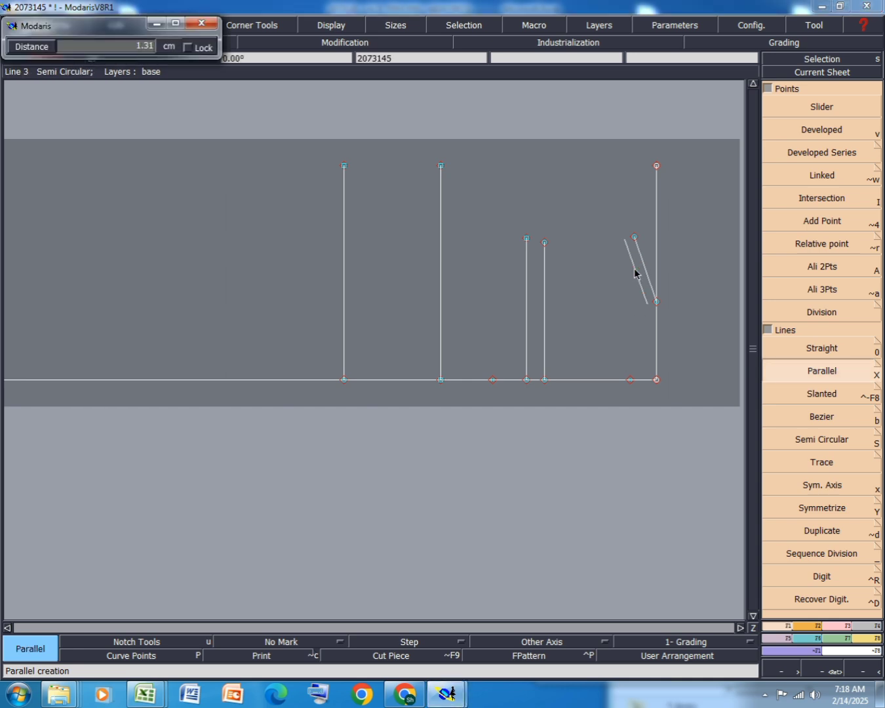
{"action": "key", "text": "Down"}
{"action": "left_click", "coordinate": [635, 273]}
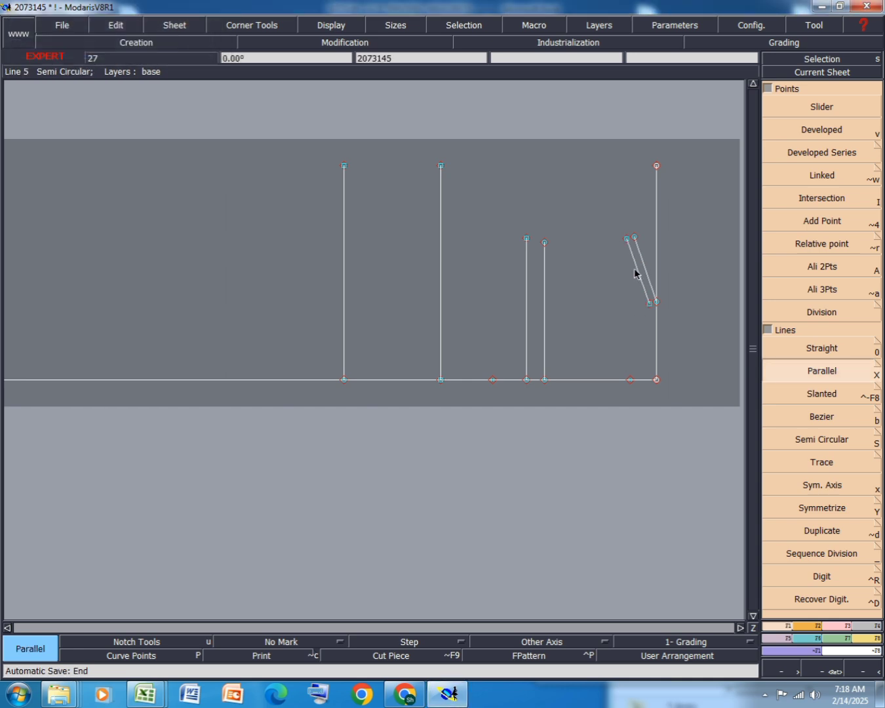
{"action": "left_click", "coordinate": [648, 272]}
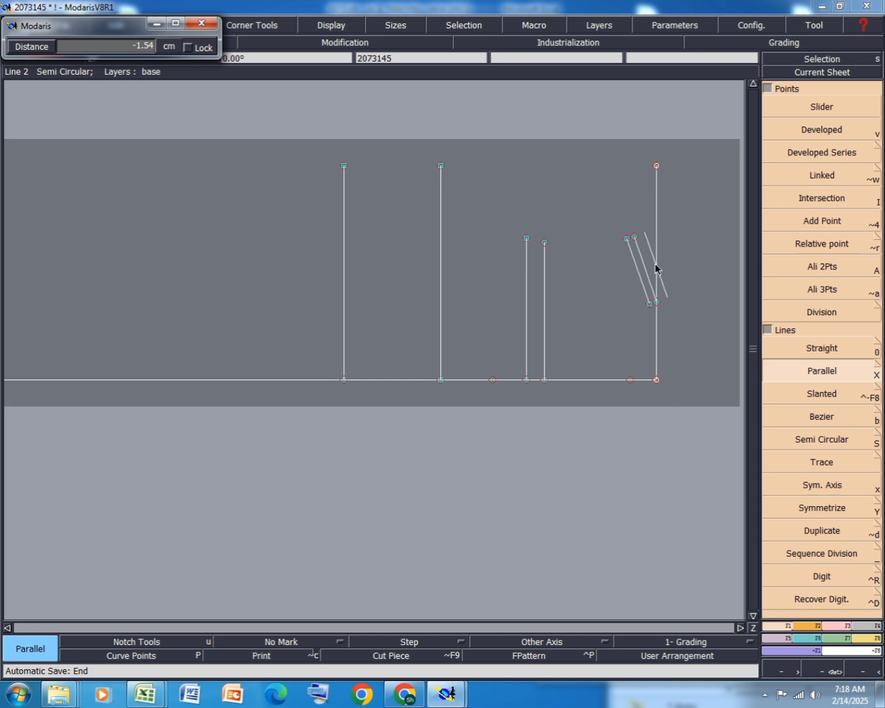
{"action": "key", "text": "BackSpace"}
{"action": "type", "text": "-1"}
{"action": "key", "text": "Return"}
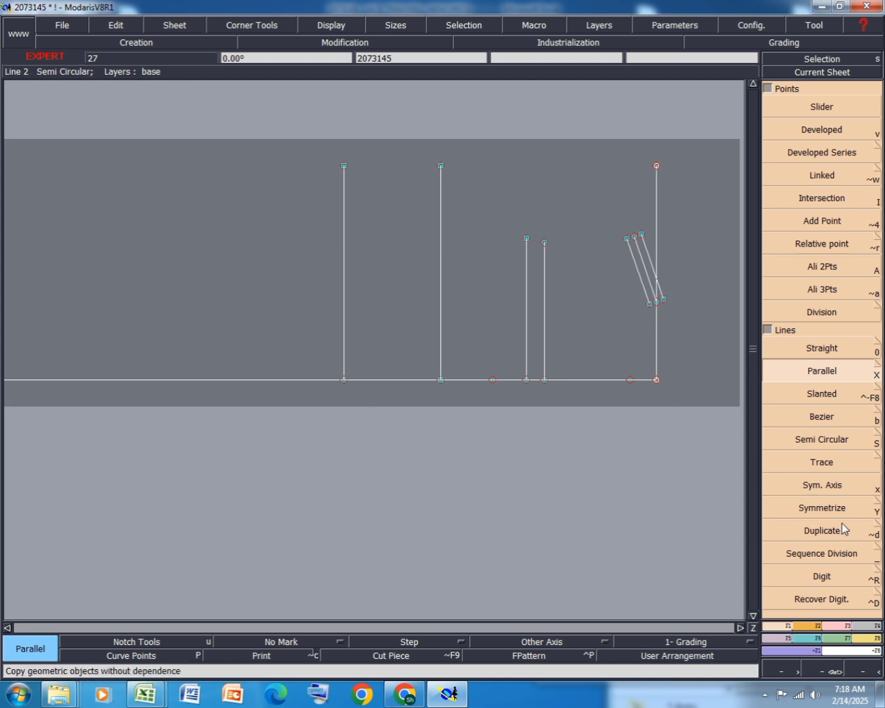
Draw Bezier necklines from the back and front shoulder lines' neck ends to the back and front neck drop points on the bottom edge.
{"action": "left_click", "coordinate": [834, 418]}
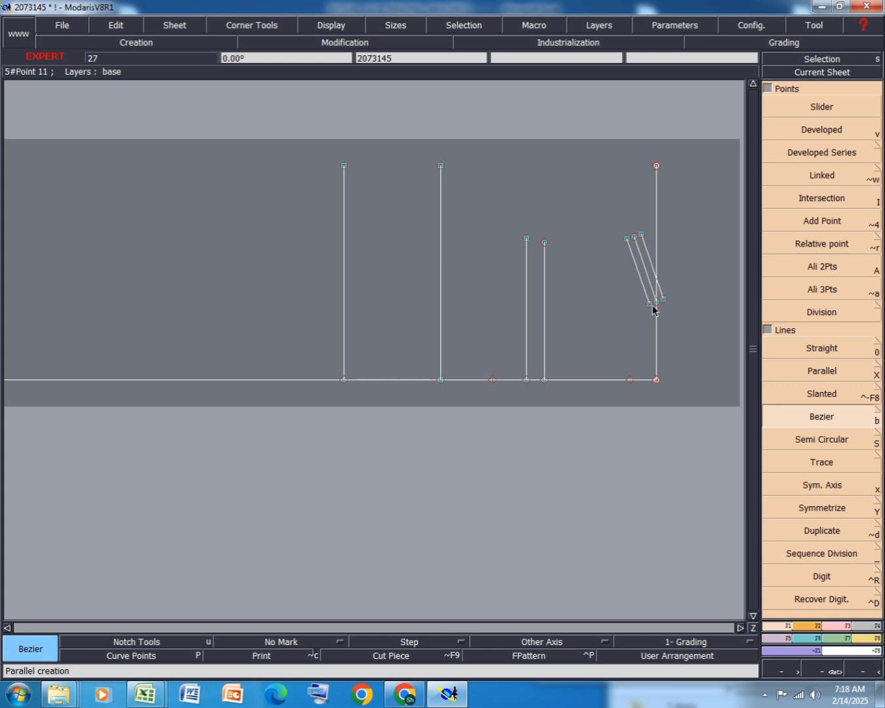
{"action": "left_click", "coordinate": [657, 301]}
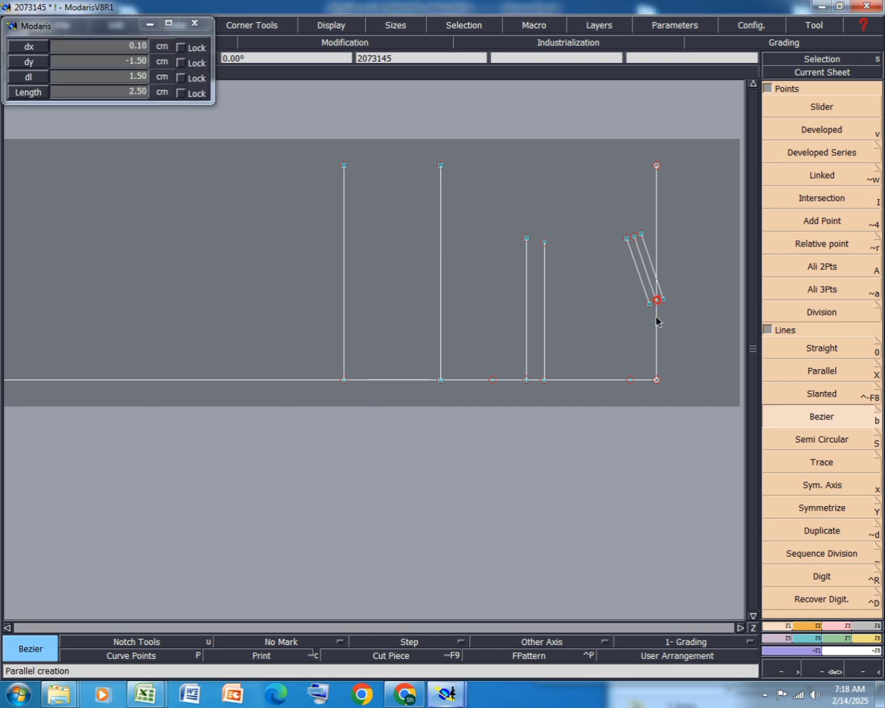
{"action": "left_click", "coordinate": [630, 380]}
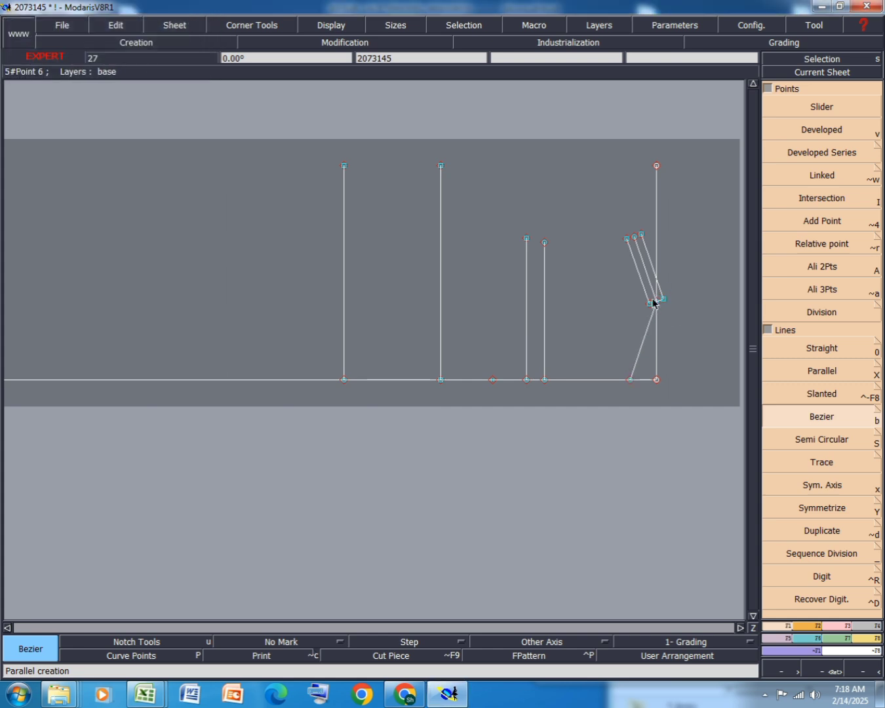
{"action": "left_click", "coordinate": [651, 306]}
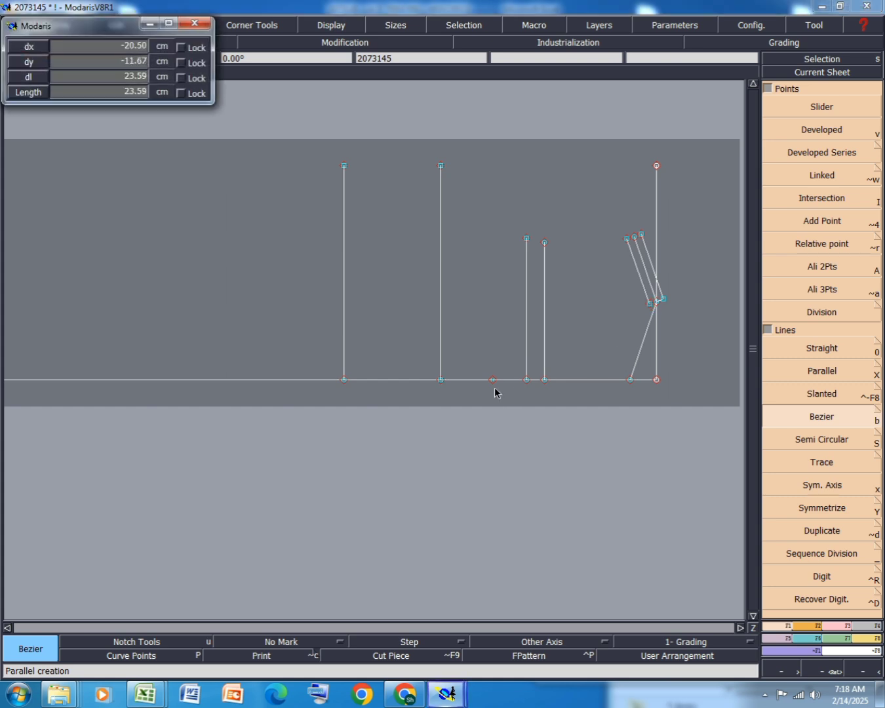
{"action": "left_click", "coordinate": [492, 380]}
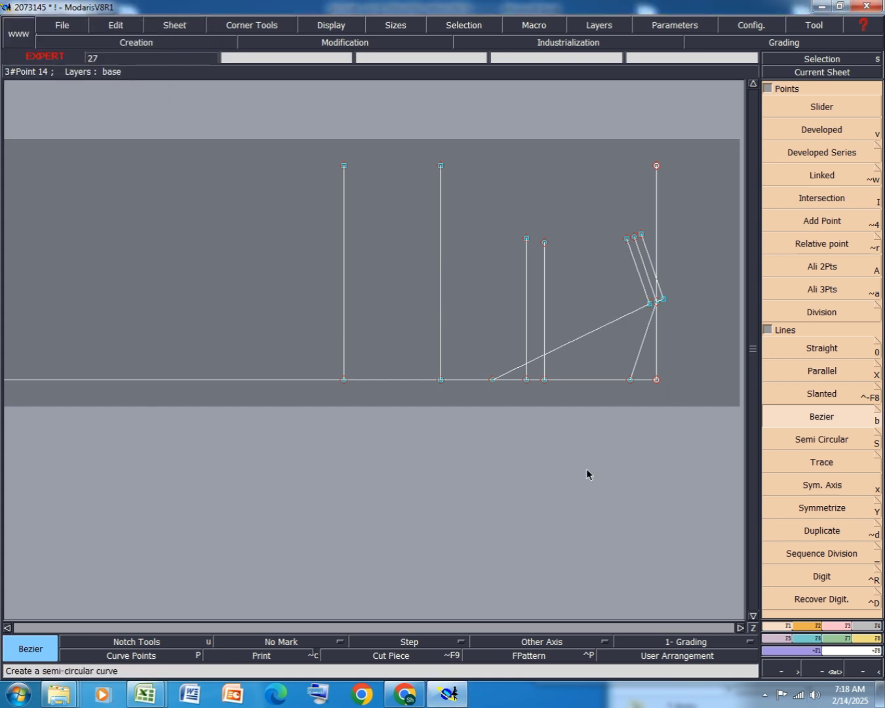
Draw Bezier back and front armholes from the underarm point through the across back and across chest line ends to their shoulder lines.
{"action": "left_click", "coordinate": [440, 165]}
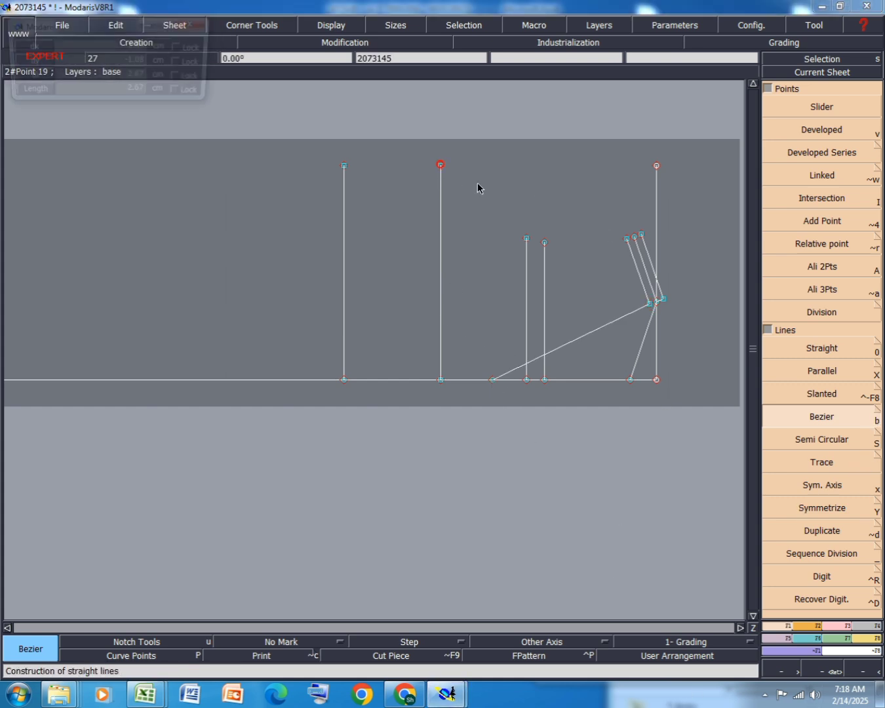
{"action": "left_click", "coordinate": [526, 239]}
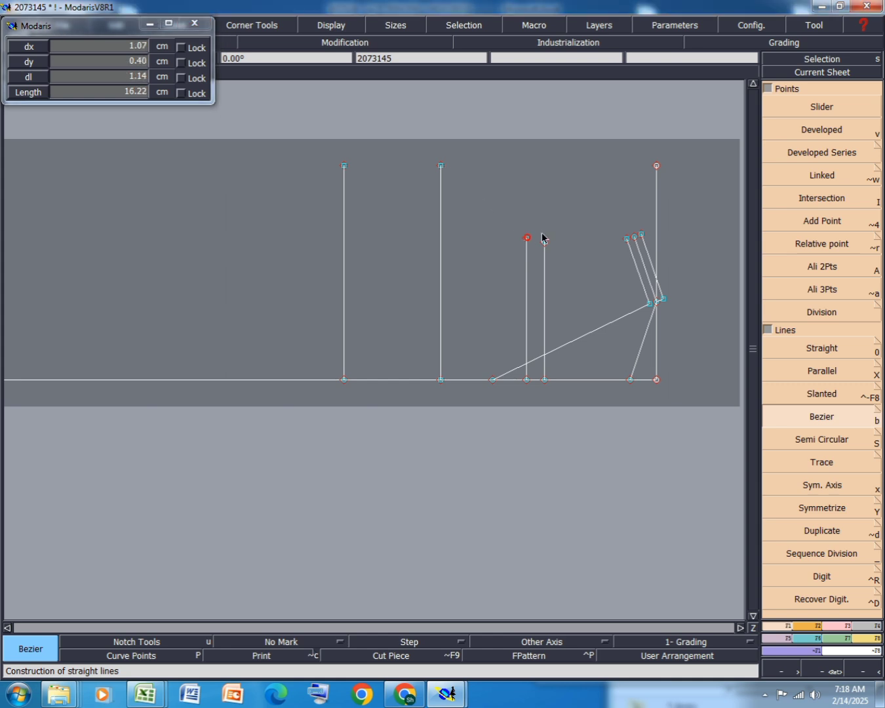
{"action": "left_click", "coordinate": [633, 237]}
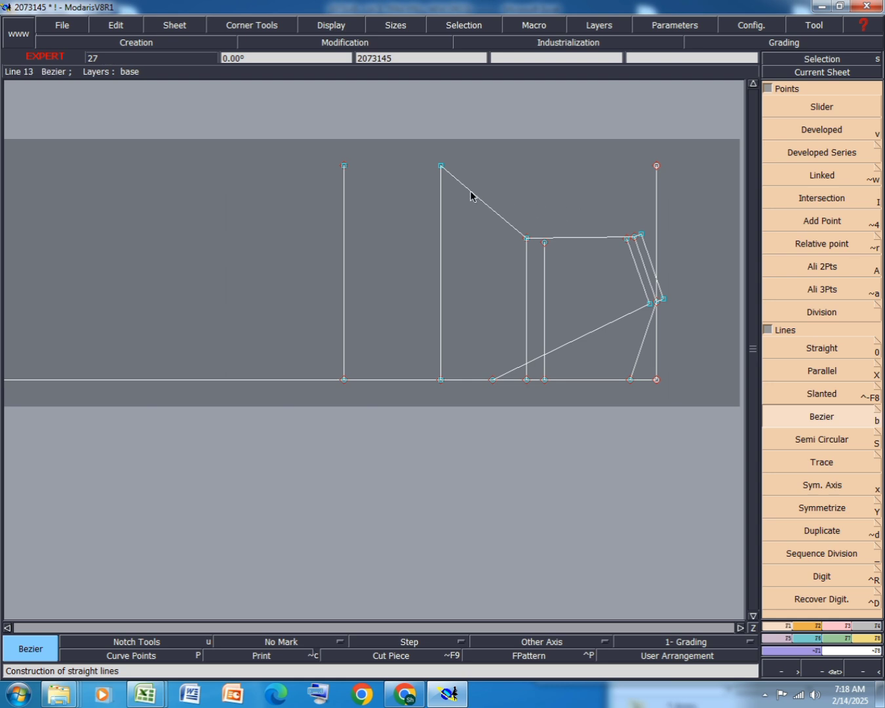
{"action": "left_click", "coordinate": [440, 165]}
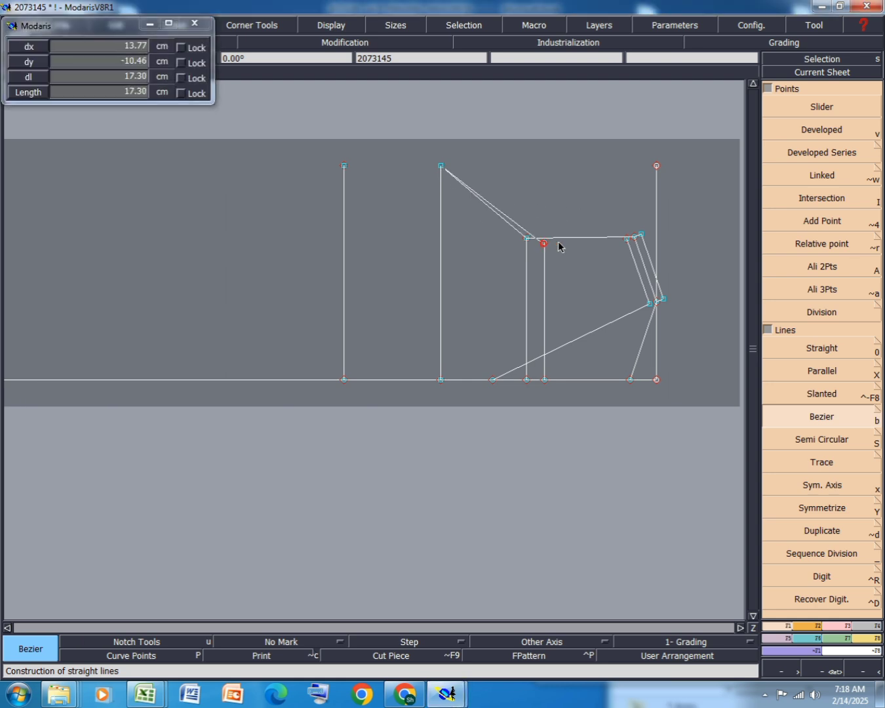
{"action": "left_click", "coordinate": [628, 240]}
Save the 2073145 pattern model, continuing past the detected anomalies.
{"action": "scroll", "coordinate": [636, 260], "scroll_direction": "down", "scroll_amount": 1}
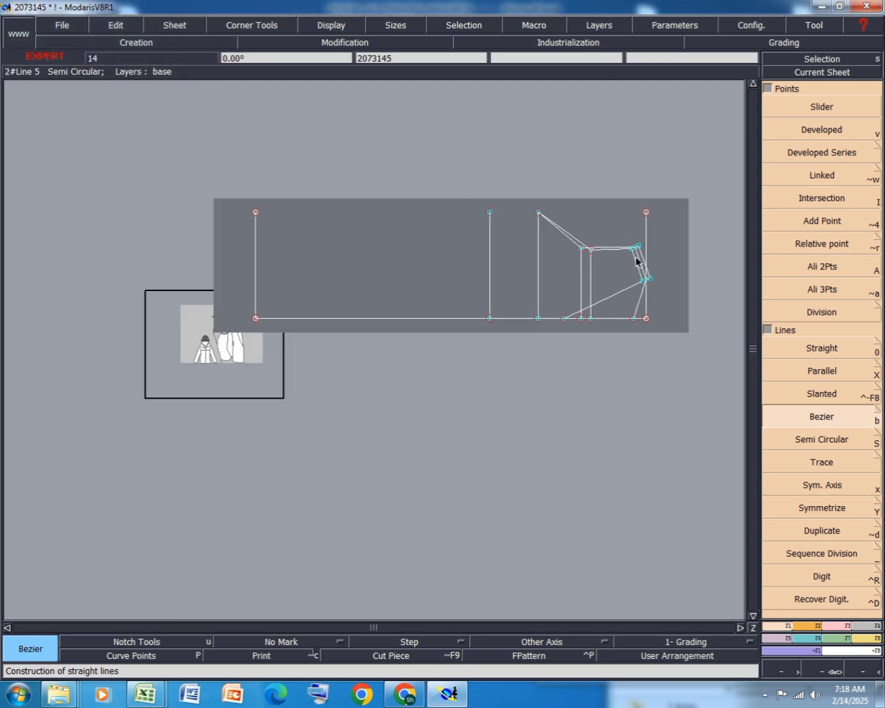
{"action": "key", "text": "ctrl+s"}
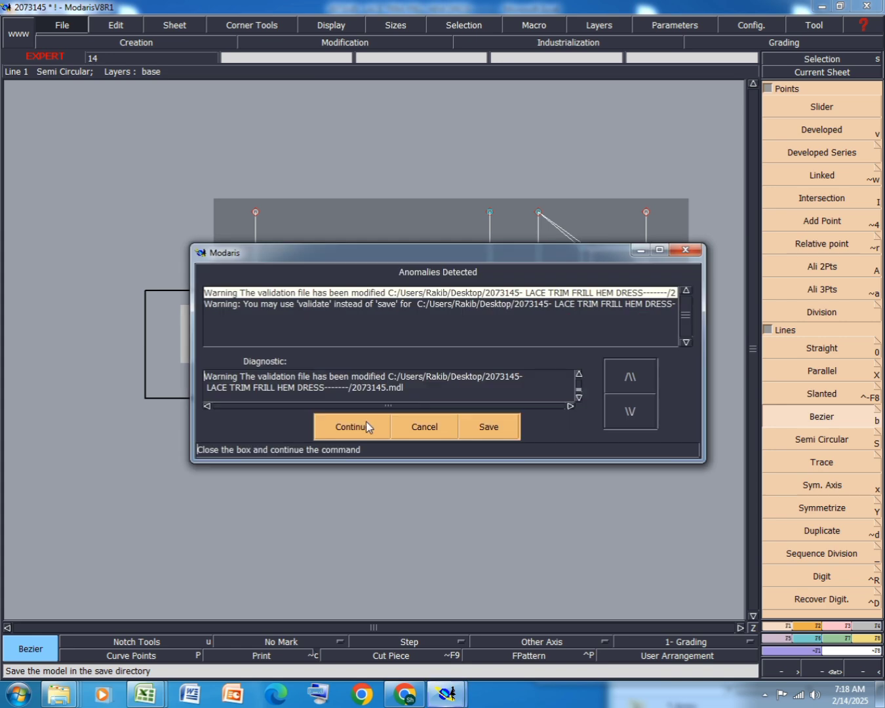
{"action": "left_click", "coordinate": [350, 424]}
Switch to the Excel spec sheet and review the neck, pocket and other measurement rows against the dress sketch.
{"action": "mouse_move", "coordinate": [163, 698]}
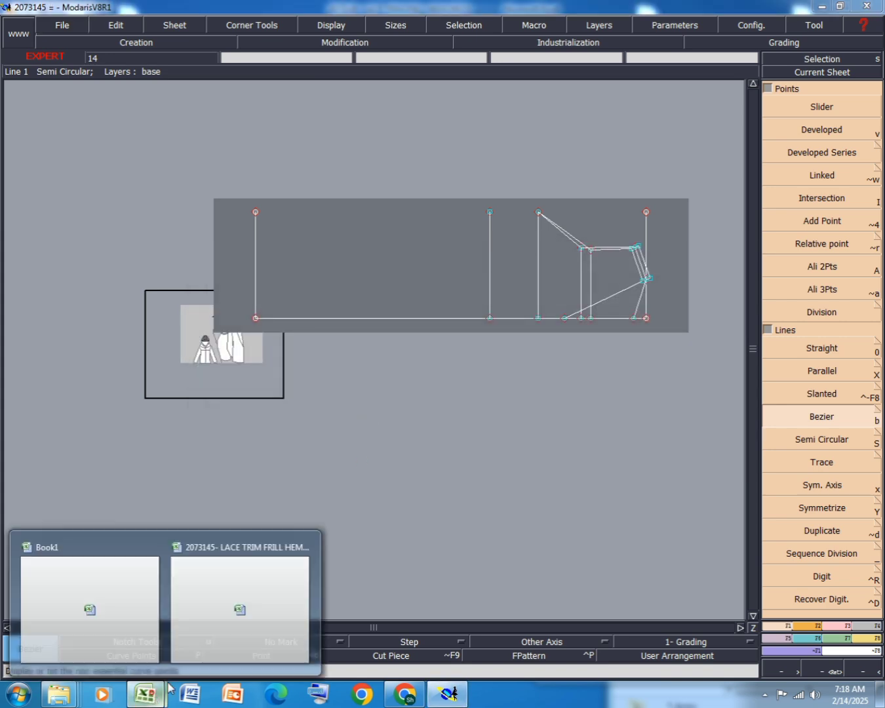
{"action": "left_click", "coordinate": [213, 633]}
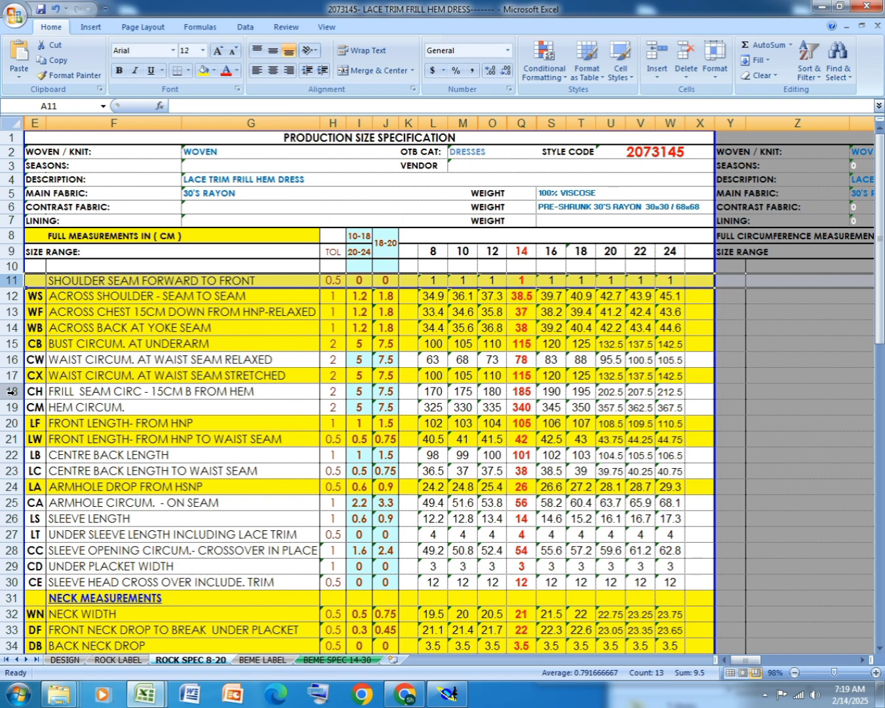
{"action": "scroll", "coordinate": [12, 391], "scroll_direction": "down", "scroll_amount": 13}
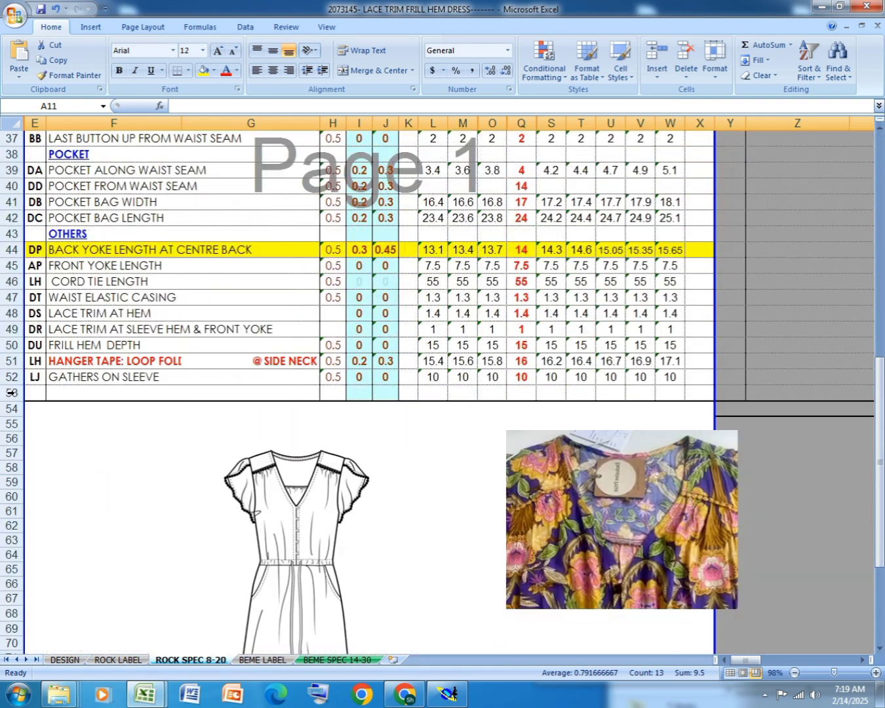
{"action": "scroll", "coordinate": [11, 392], "scroll_direction": "down", "scroll_amount": 1}
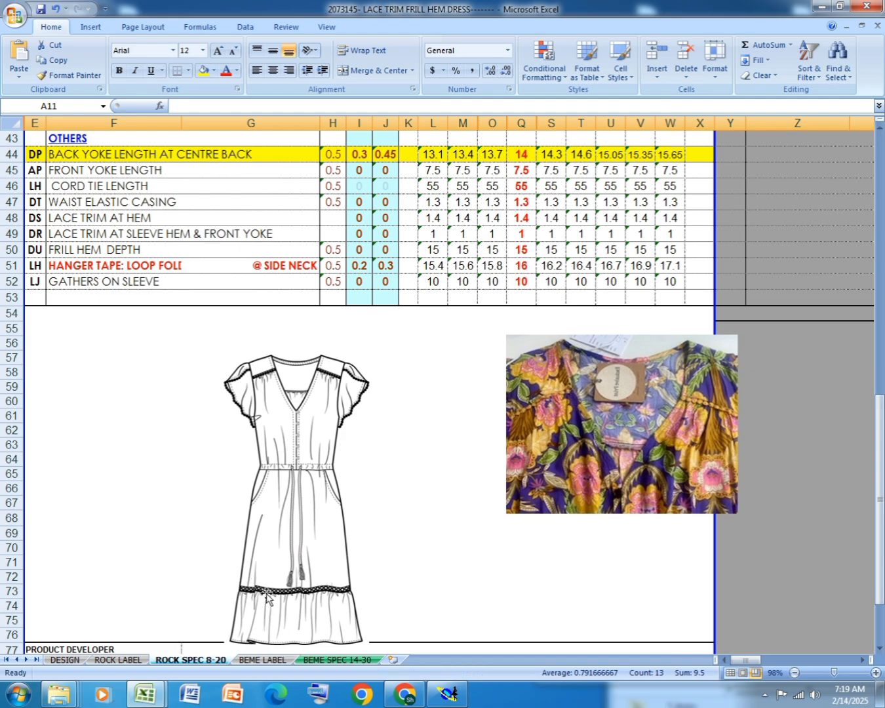
{"action": "scroll", "coordinate": [267, 597], "scroll_direction": "up", "scroll_amount": 7}
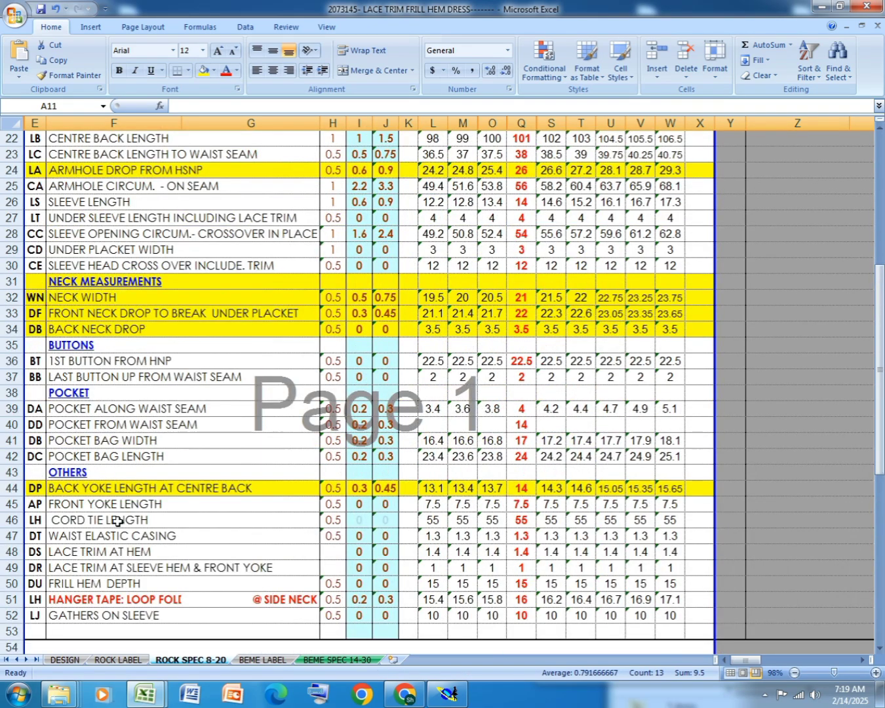
{"action": "scroll", "coordinate": [164, 499], "scroll_direction": "down", "scroll_amount": 9}
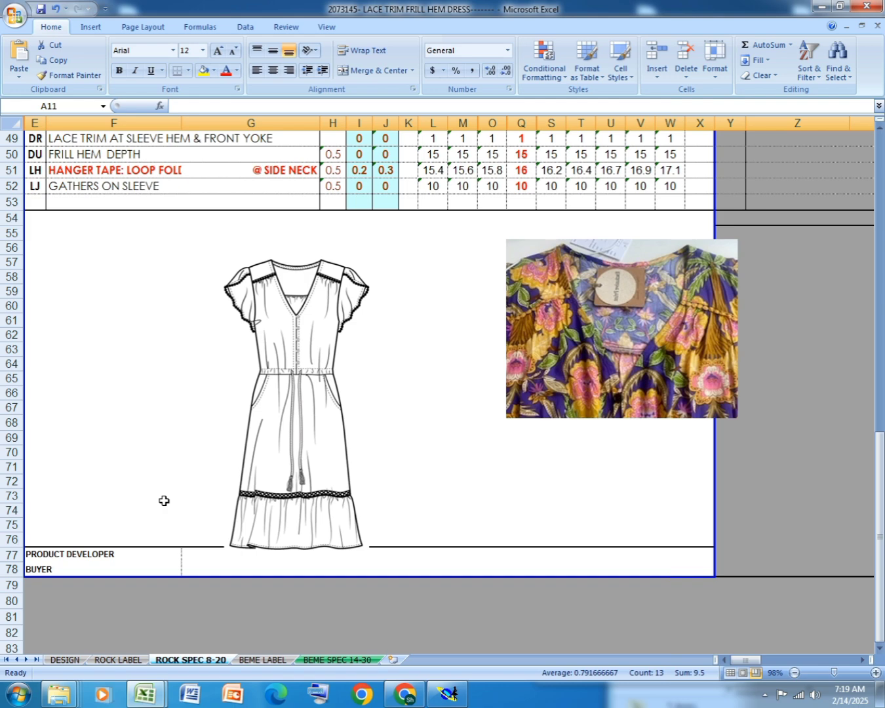
Highlight the Centre Back Length row of the spec sheet in yellow.
{"action": "scroll", "coordinate": [164, 501], "scroll_direction": "up", "scroll_amount": 7}
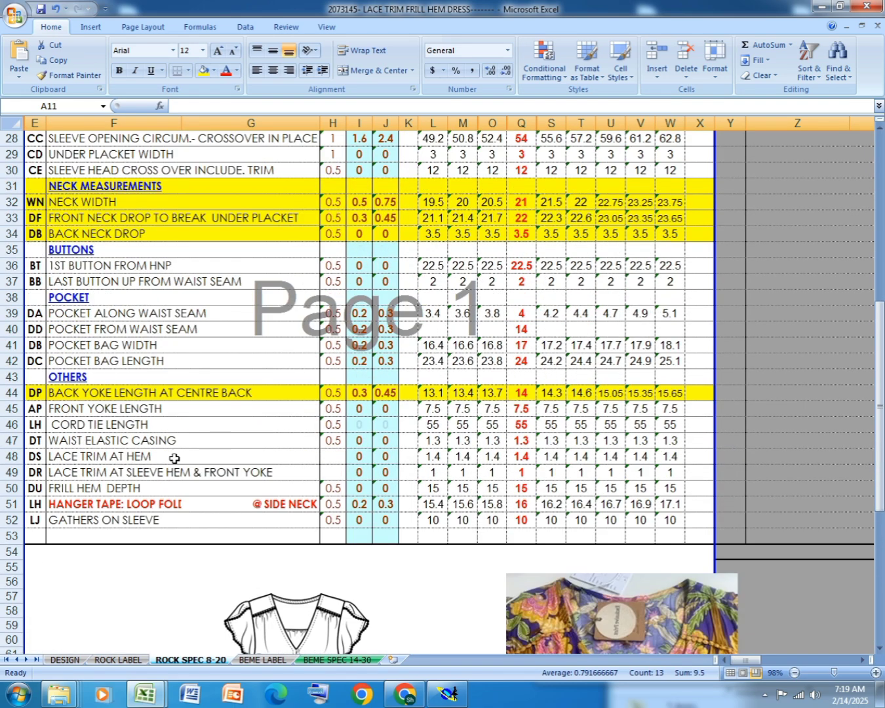
{"action": "scroll", "coordinate": [174, 459], "scroll_direction": "up", "scroll_amount": 4}
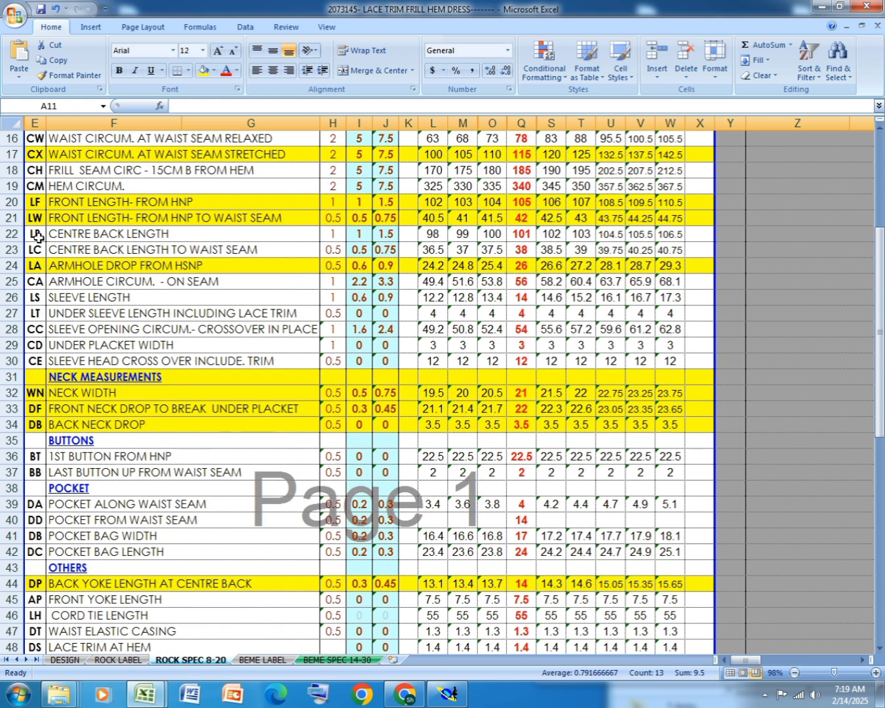
{"action": "left_click", "coordinate": [12, 233]}
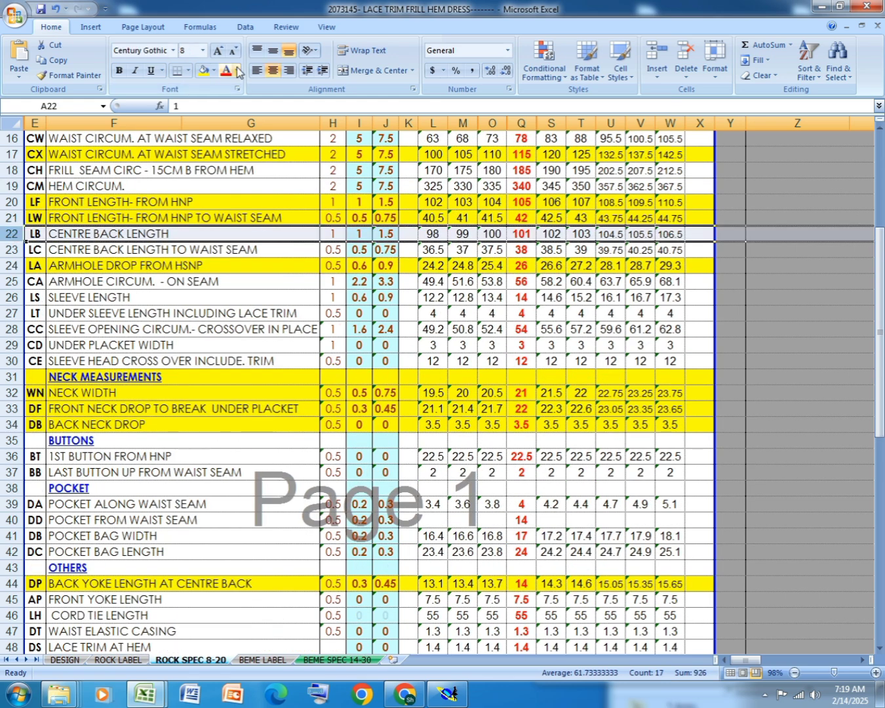
{"action": "left_click", "coordinate": [200, 72]}
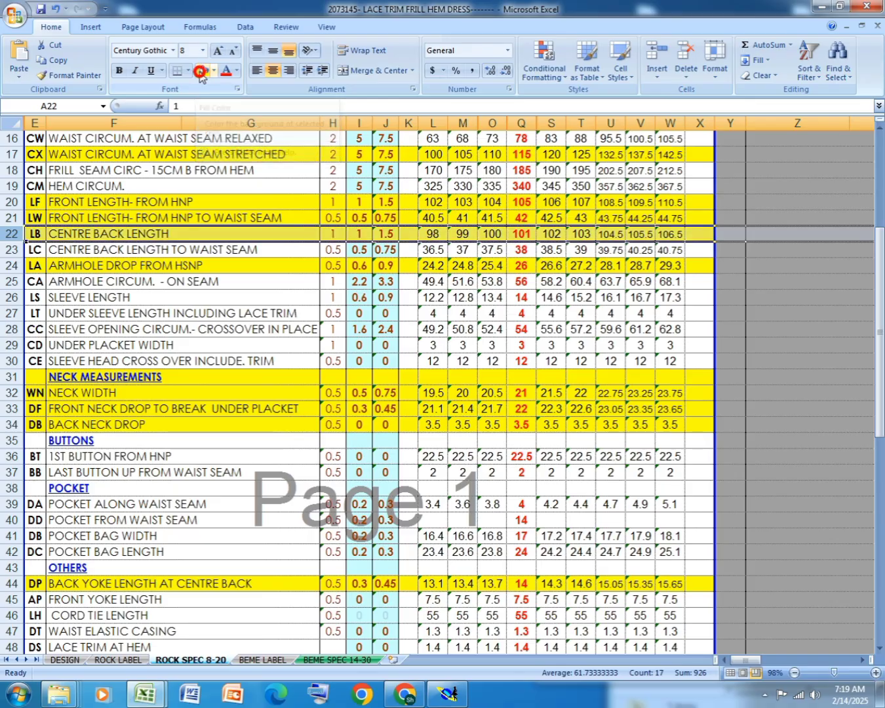
Switch to Modaris, measure the length from the back neck drop point to the hem along the centre line, and remove the measure.
{"action": "left_click", "coordinate": [449, 693]}
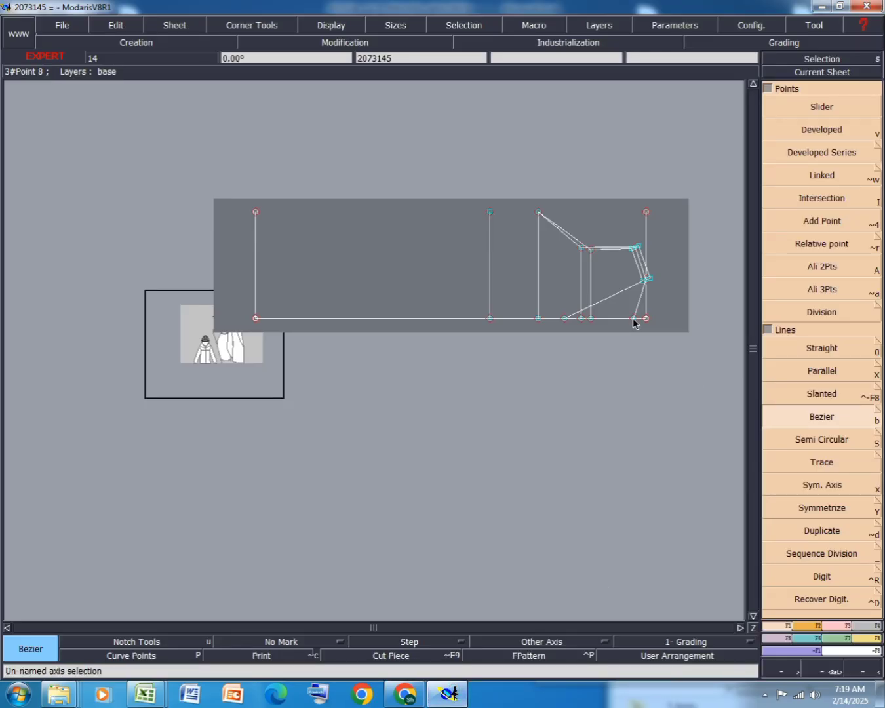
{"action": "left_click", "coordinate": [874, 639]}
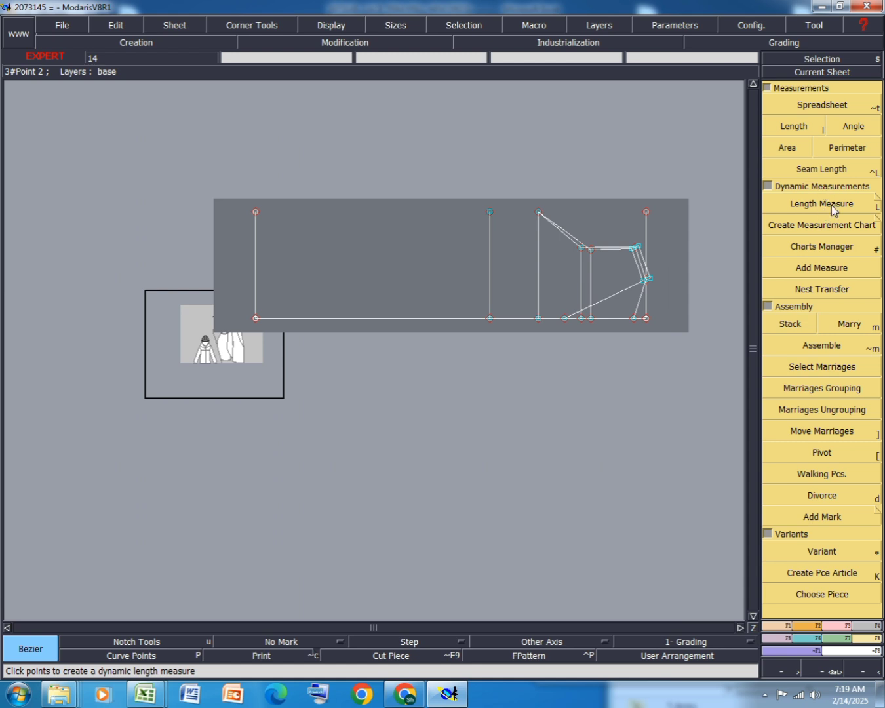
{"action": "left_click", "coordinate": [822, 204]}
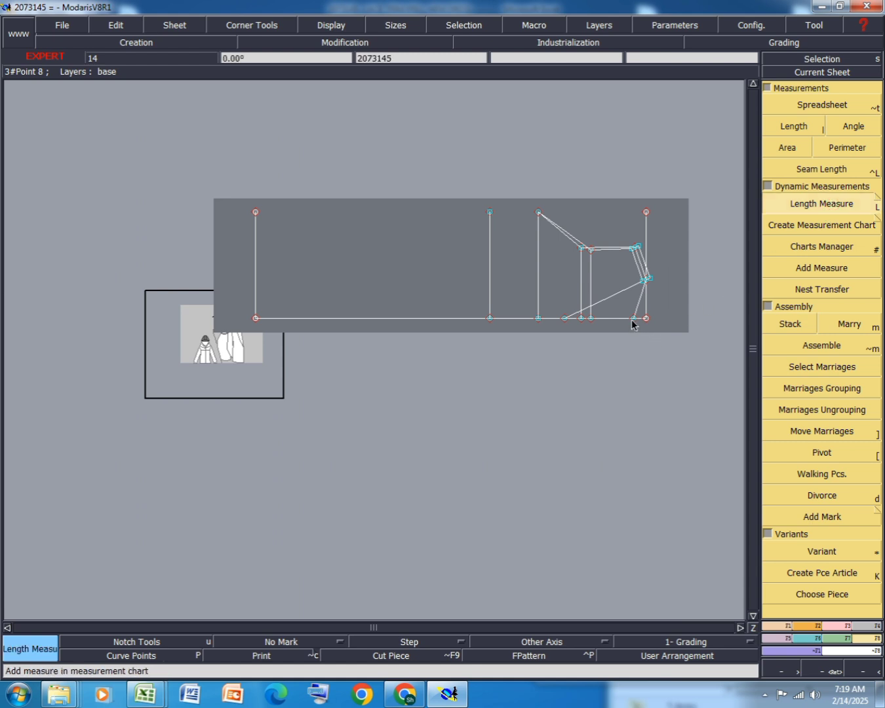
{"action": "left_click", "coordinate": [632, 320]}
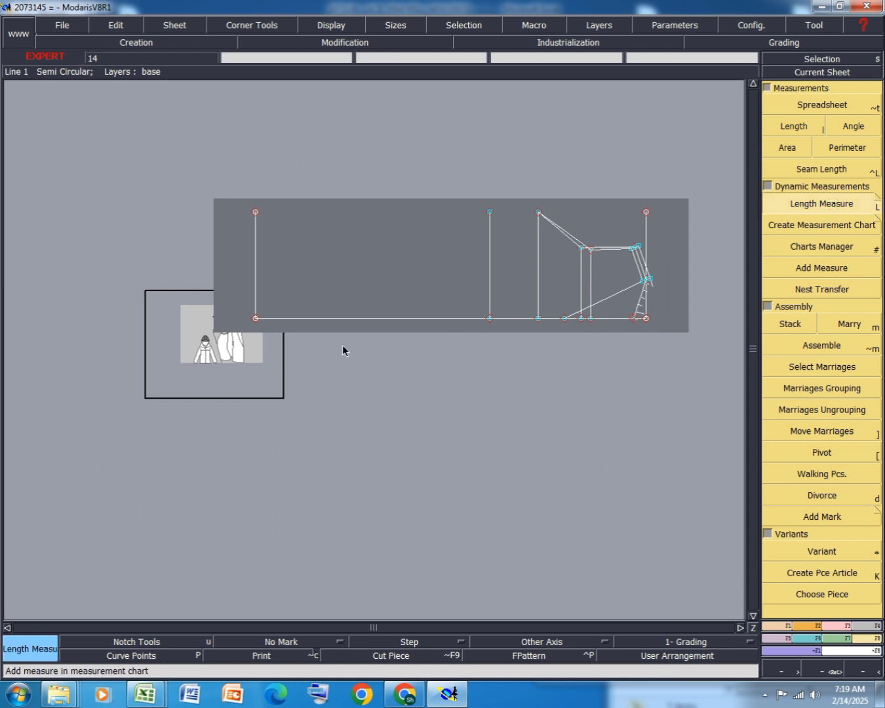
{"action": "left_click", "coordinate": [255, 321]}
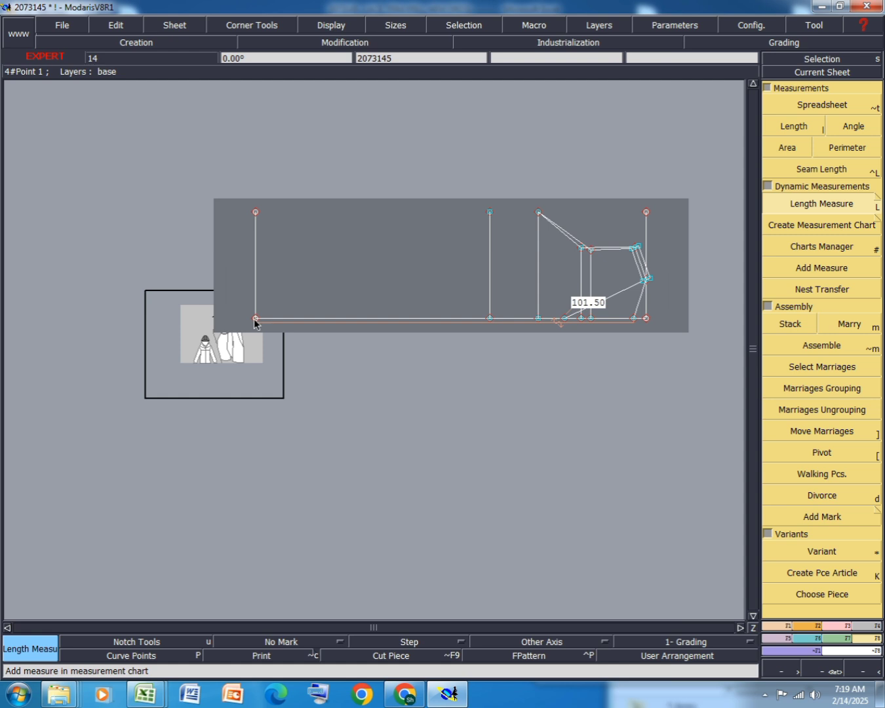
{"action": "key", "text": "ctrl+z"}
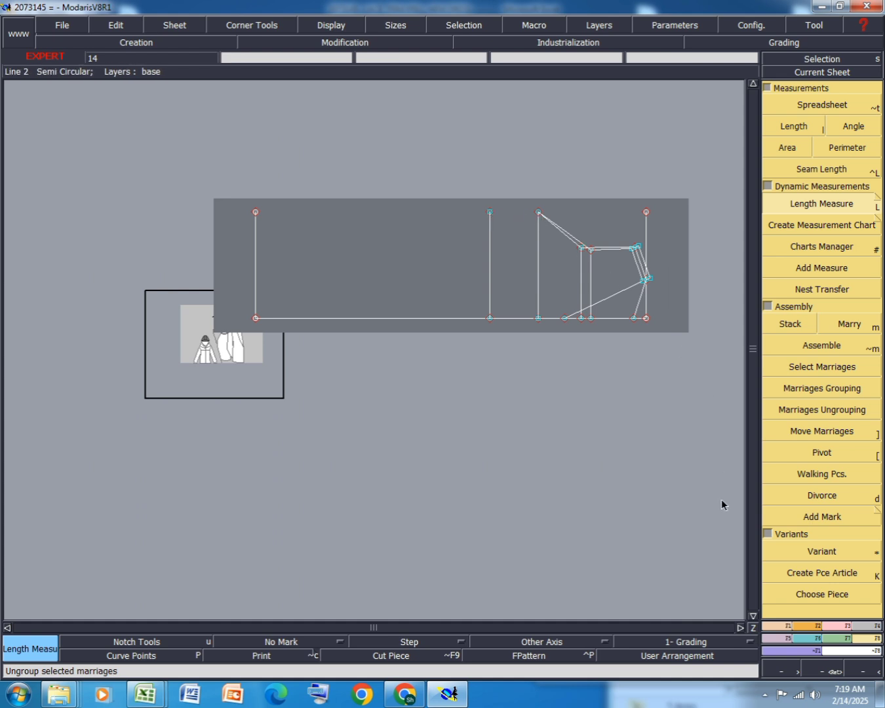
Draw a Bezier side seam from the underarm point through the waist line's end to the hem line's end, and save the model despite the anomalies.
{"action": "left_click", "coordinate": [779, 625]}
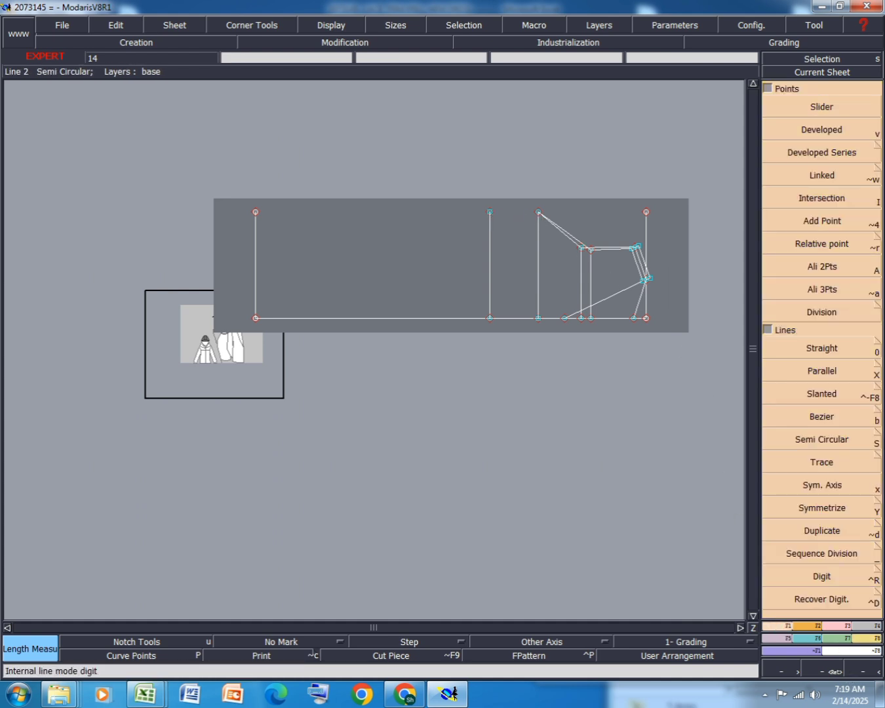
{"action": "left_click", "coordinate": [846, 419]}
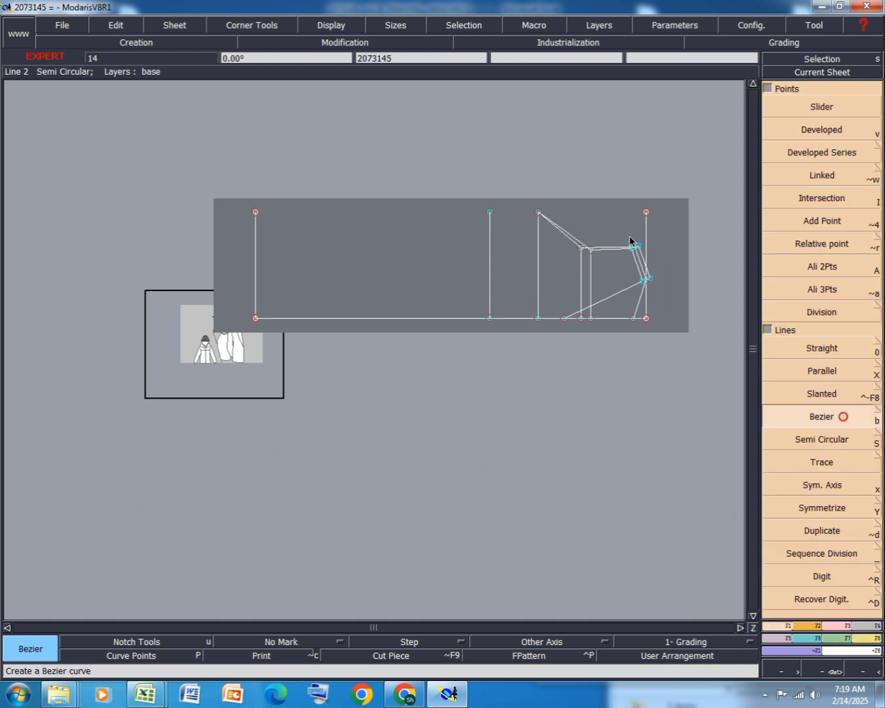
{"action": "left_click", "coordinate": [537, 212]}
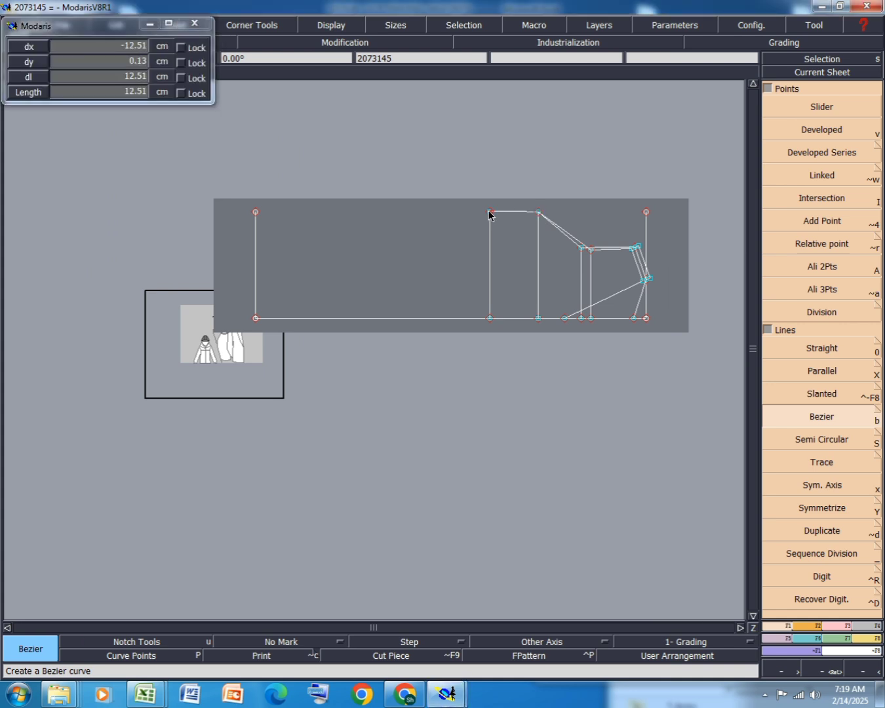
{"action": "left_click", "coordinate": [257, 211]}
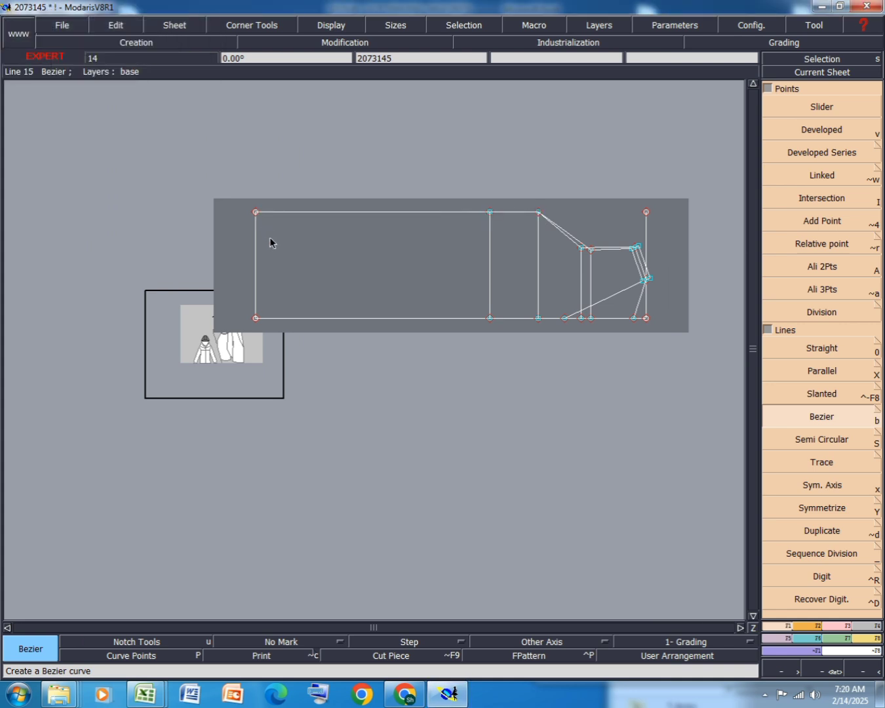
{"action": "key", "text": "ctrl+s"}
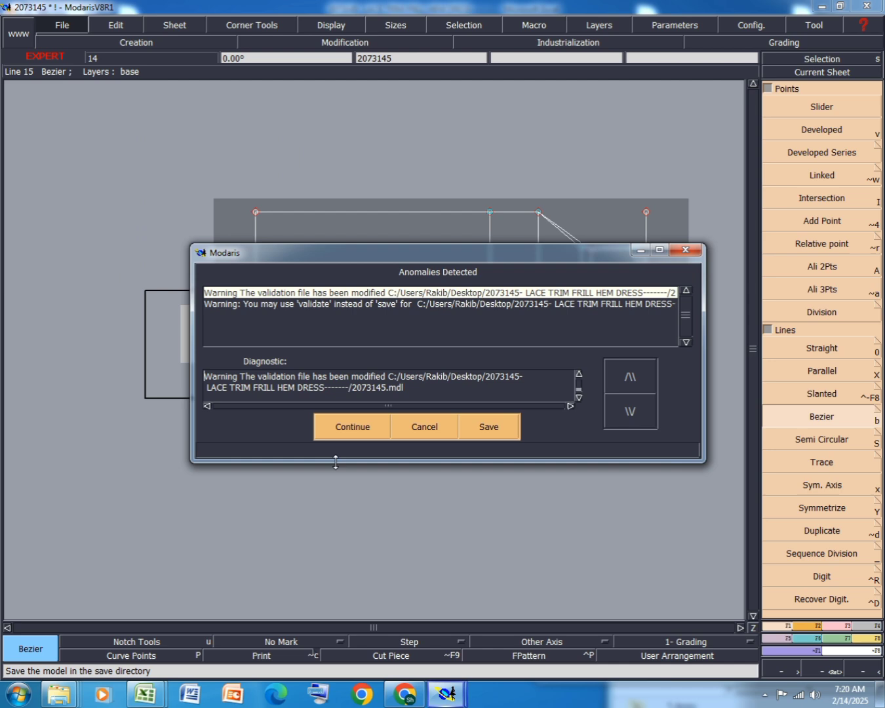
{"action": "left_click", "coordinate": [348, 426]}
Switch to the Excel spec sheet and highlight the Centre Back Length to Waist Seam row in yellow.
{"action": "mouse_move", "coordinate": [145, 693]}
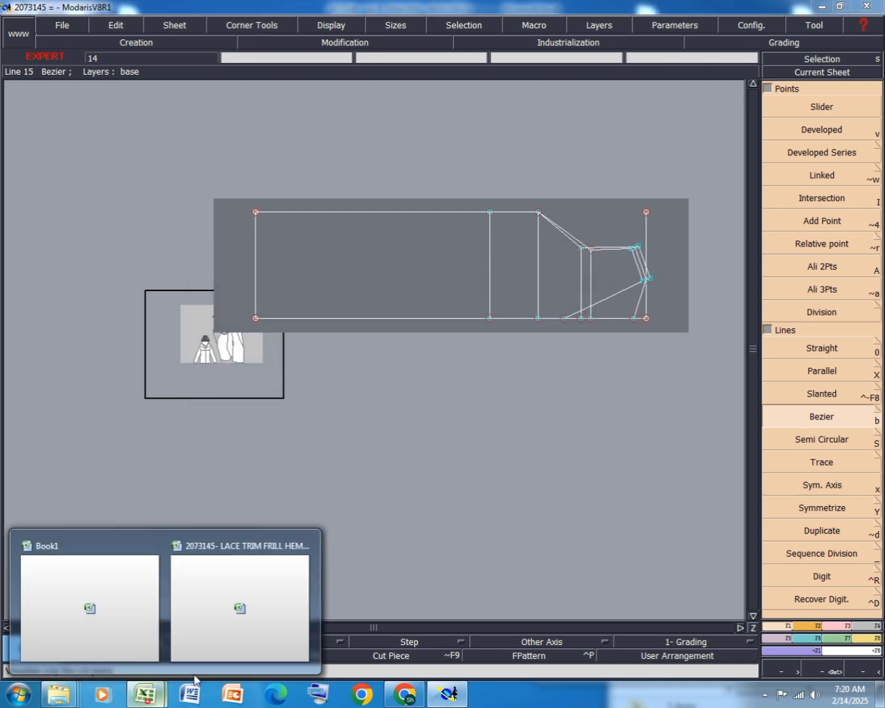
{"action": "left_click", "coordinate": [242, 619]}
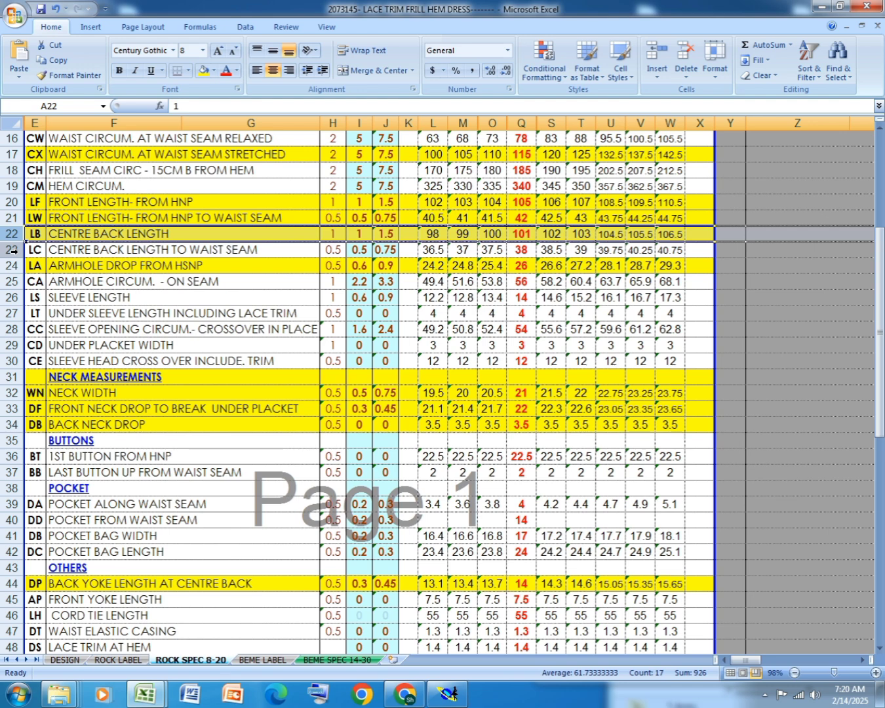
{"action": "left_click", "coordinate": [13, 249]}
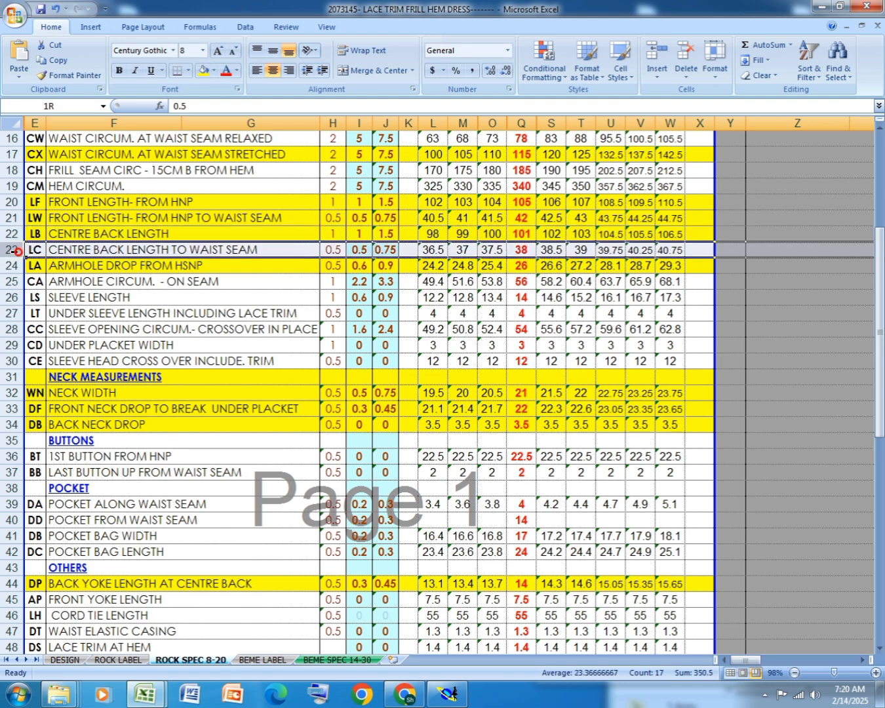
{"action": "left_click", "coordinate": [205, 72]}
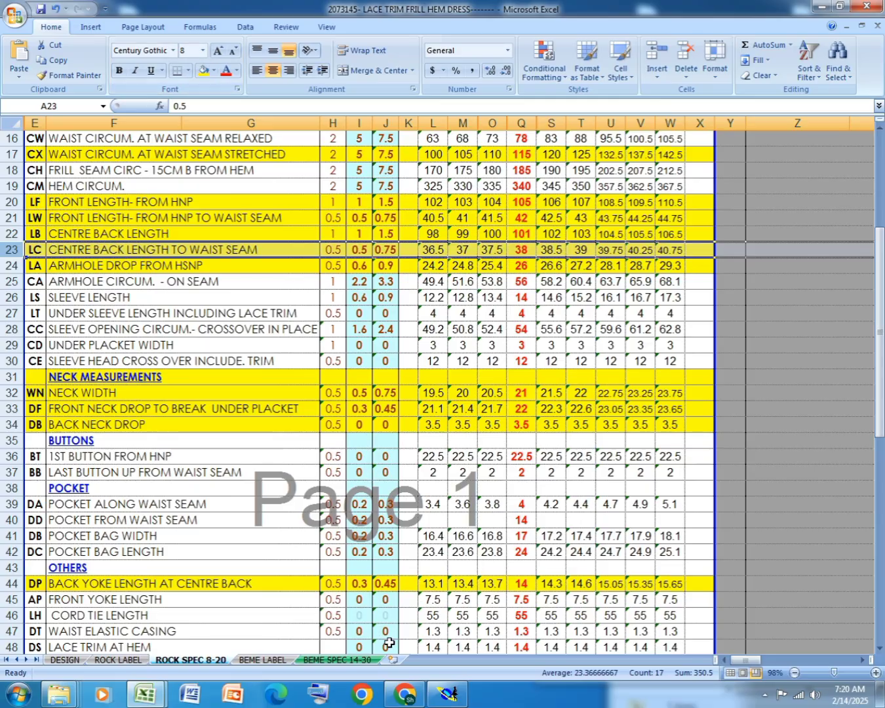
Switch to Modaris and place a developed point on the centre line at a curve length of -38 cm from the back neck drop point.
{"action": "left_click", "coordinate": [451, 691]}
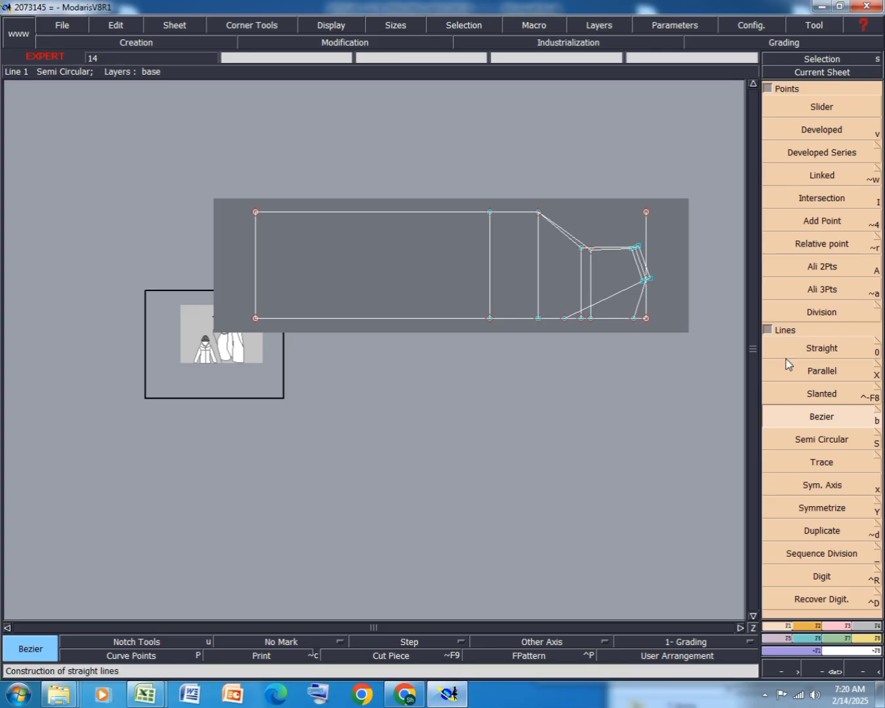
{"action": "left_click", "coordinate": [827, 135]}
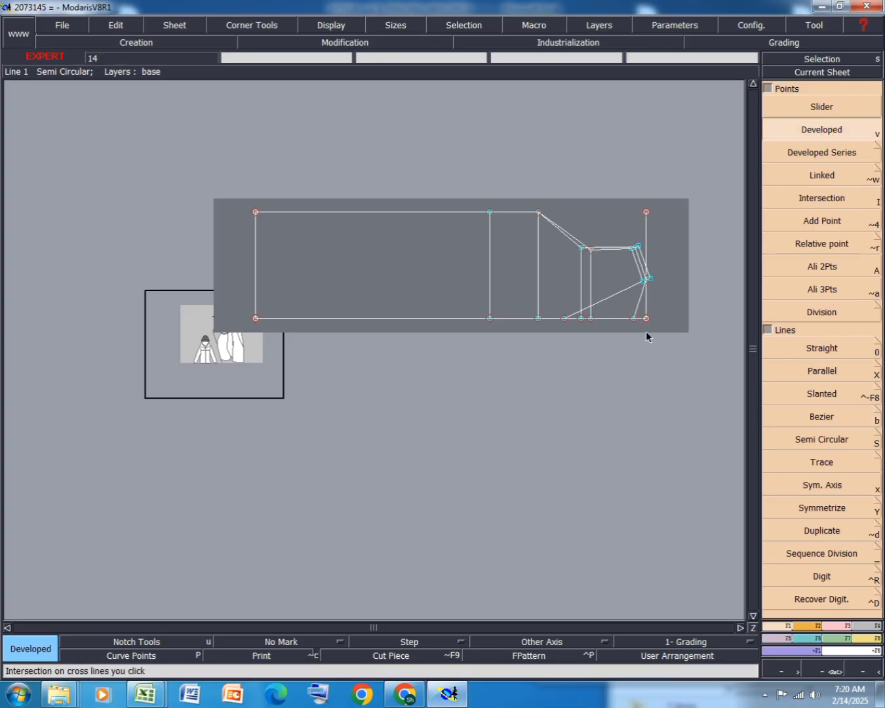
{"action": "left_click", "coordinate": [633, 318]}
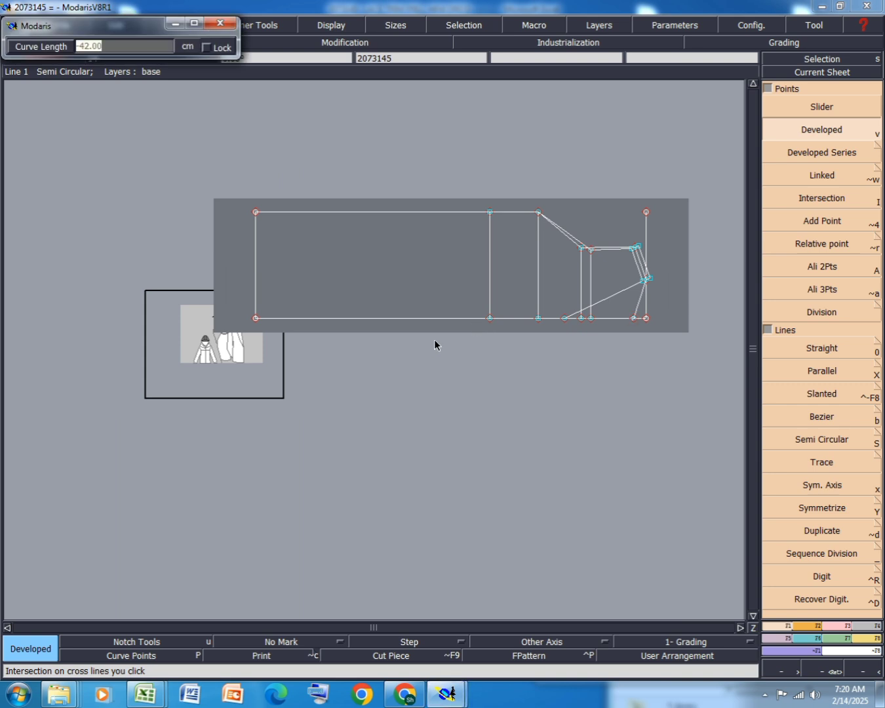
{"action": "mouse_move", "coordinate": [145, 694]}
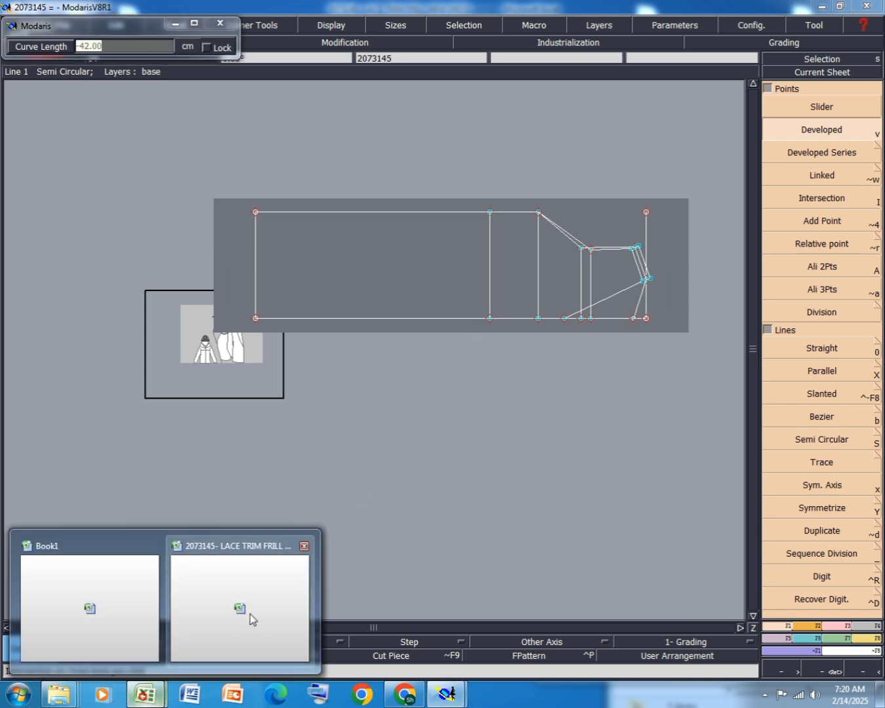
{"action": "left_click", "coordinate": [263, 570]}
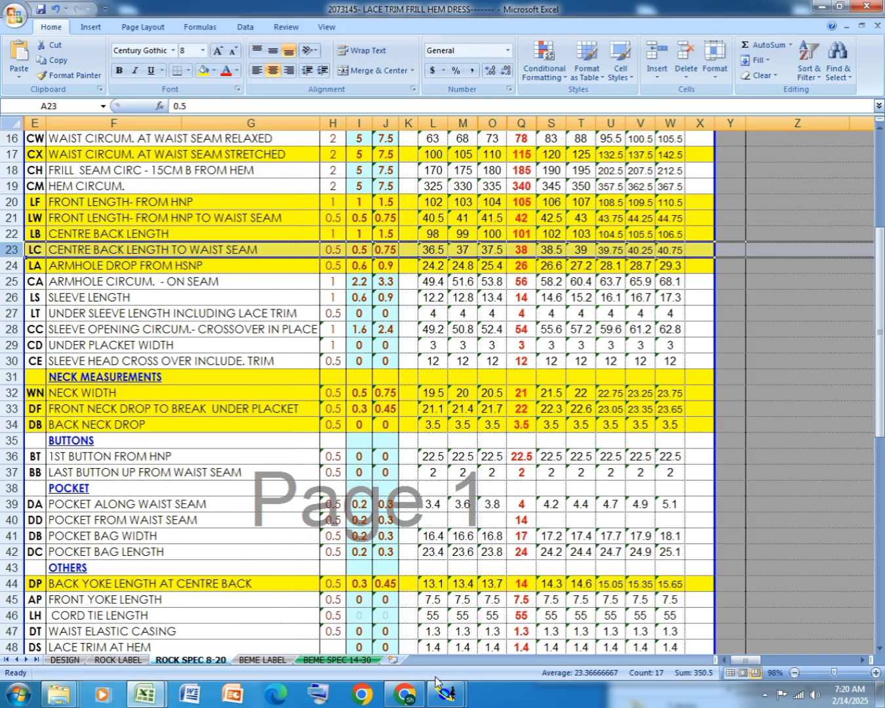
{"action": "left_click", "coordinate": [449, 693]}
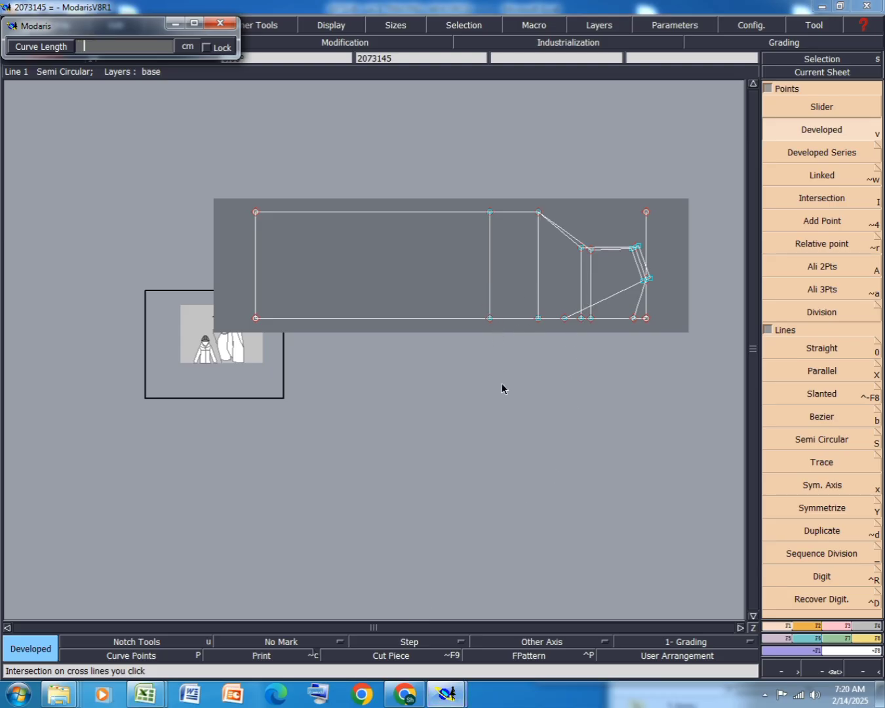
{"action": "key", "text": "Escape"}
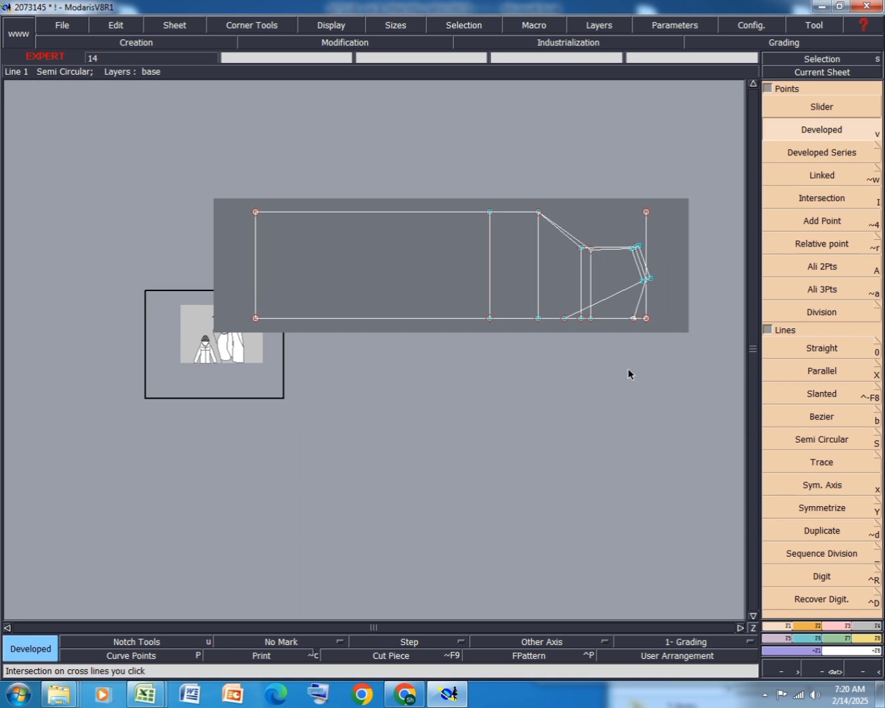
{"action": "key", "text": "ctrl+z"}
{"action": "left_click", "coordinate": [634, 318]}
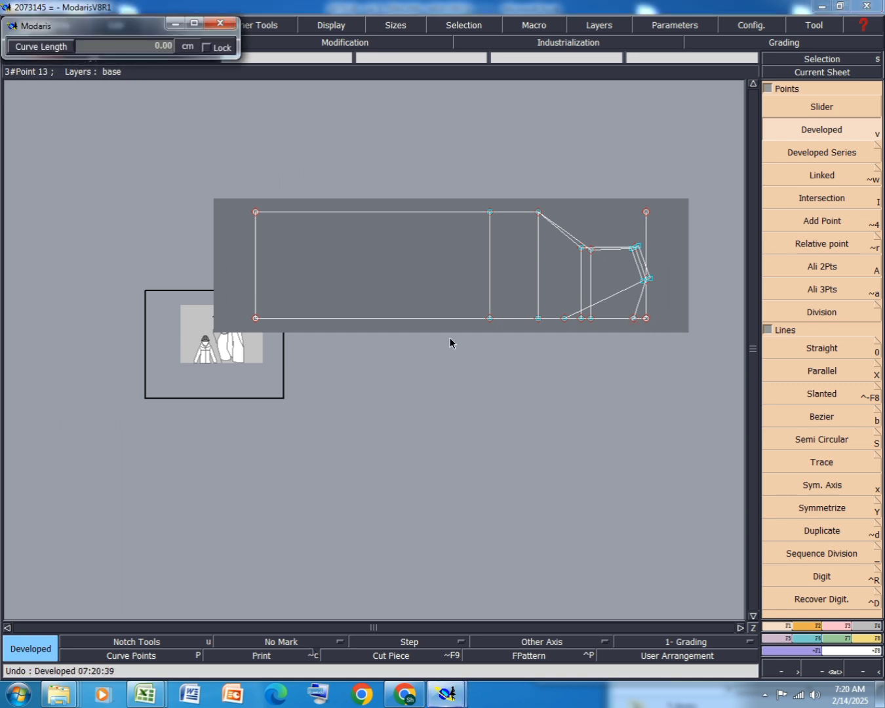
{"action": "key", "text": "BackSpace"}
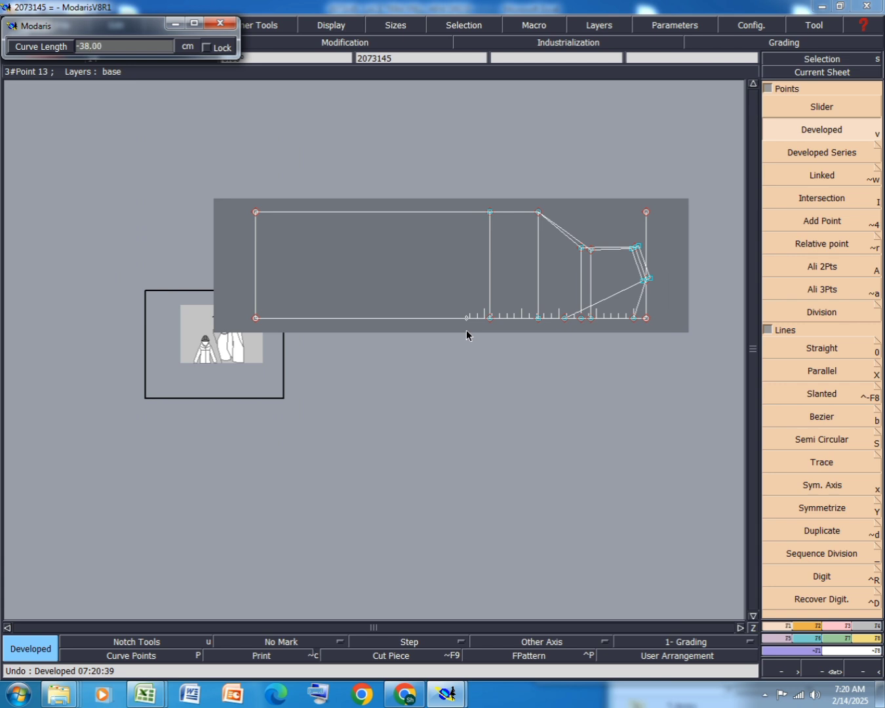
{"action": "key", "text": "Return"}
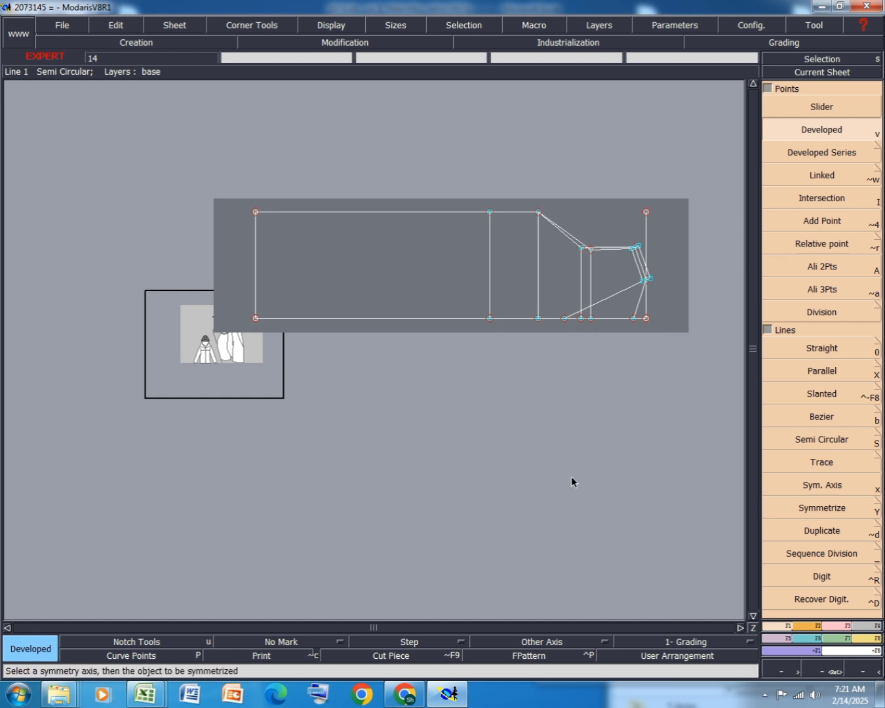
Switch to the Excel spec sheet and highlight the Frill Seam Circ - 15cm from Hem row in yellow.
{"action": "mouse_move", "coordinate": [149, 693]}
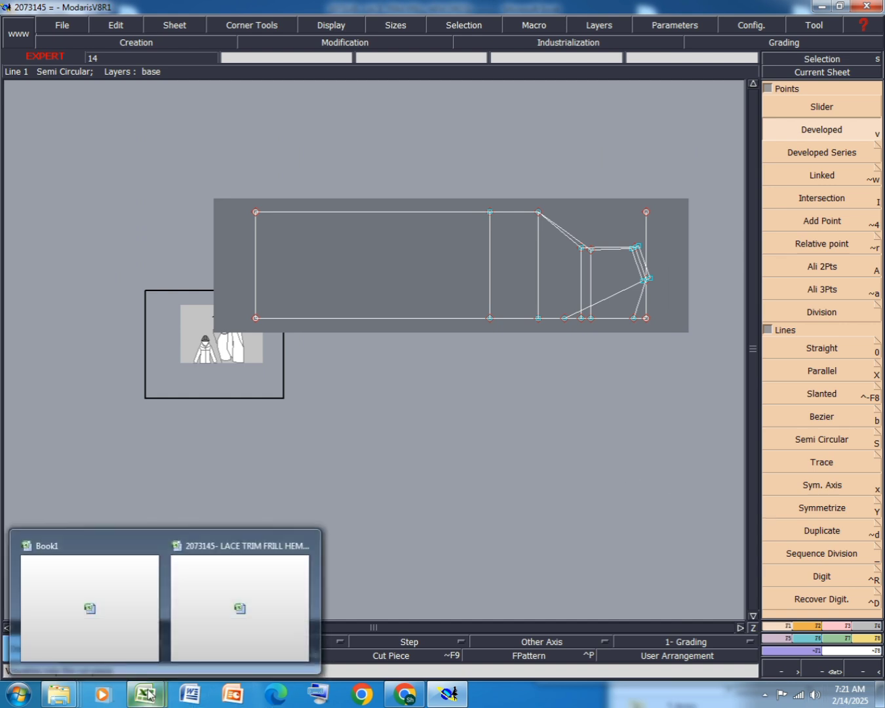
{"action": "left_click", "coordinate": [211, 620]}
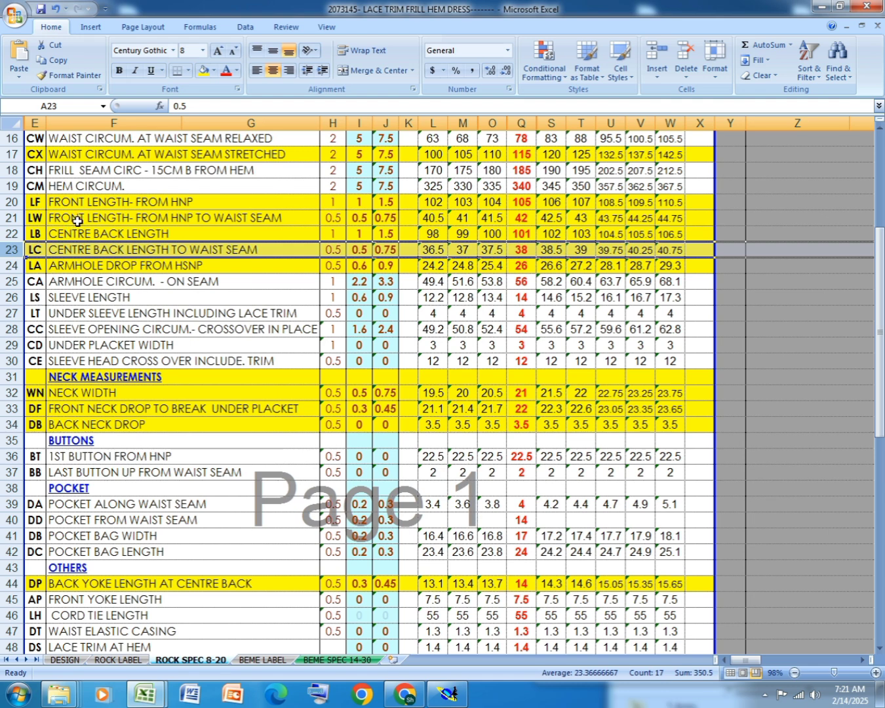
{"action": "left_click", "coordinate": [13, 170]}
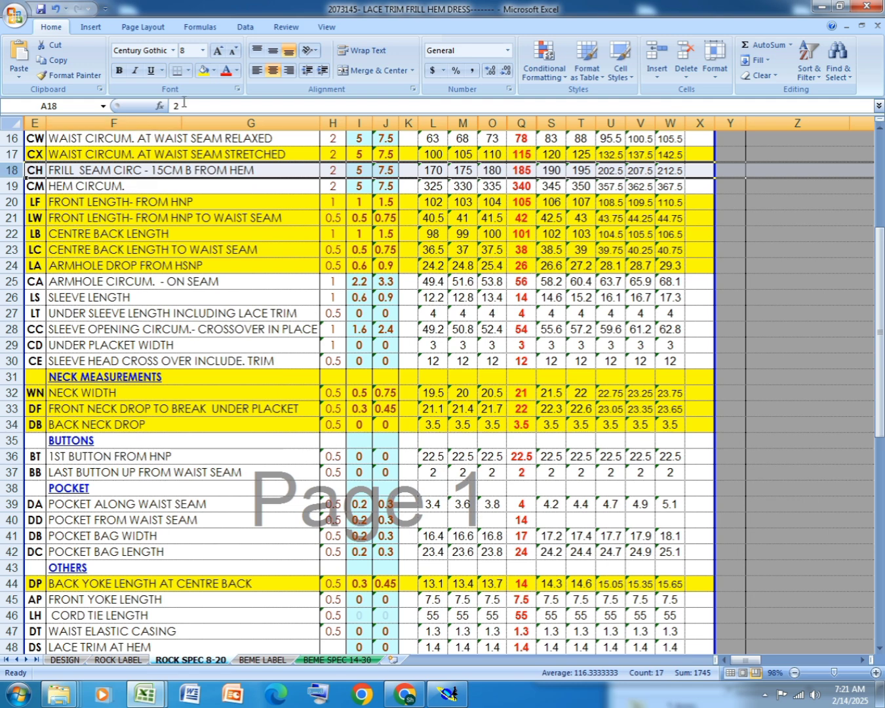
{"action": "left_click", "coordinate": [202, 71]}
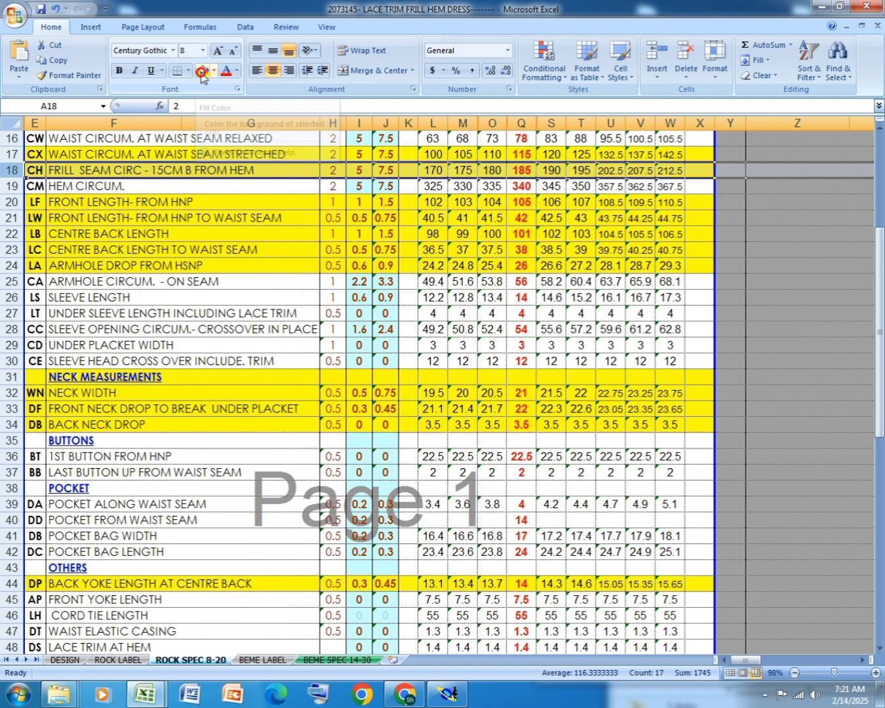
Switch to Modaris and place a developed point on the centre line at a curve length of 15 cm from the hem corner.
{"action": "left_click", "coordinate": [449, 694]}
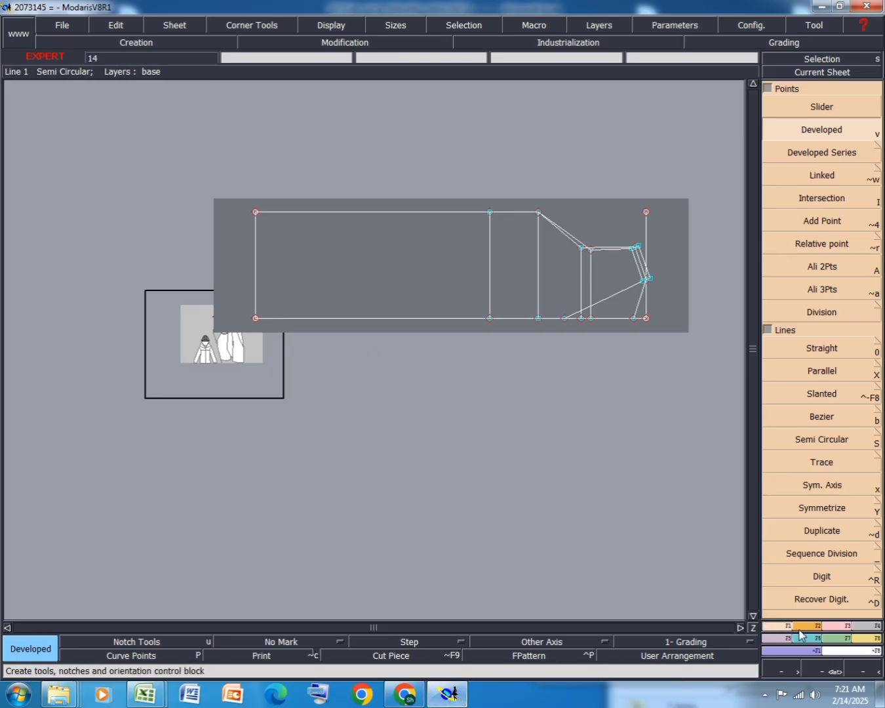
{"action": "left_click", "coordinate": [802, 132]}
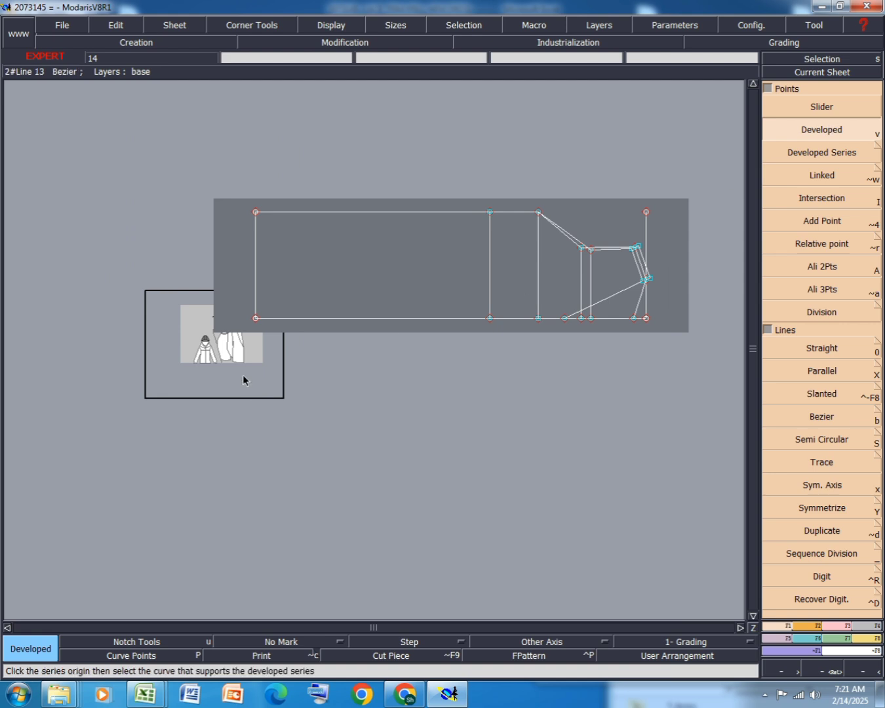
{"action": "left_click", "coordinate": [257, 317]}
{"action": "key", "text": "Down"}
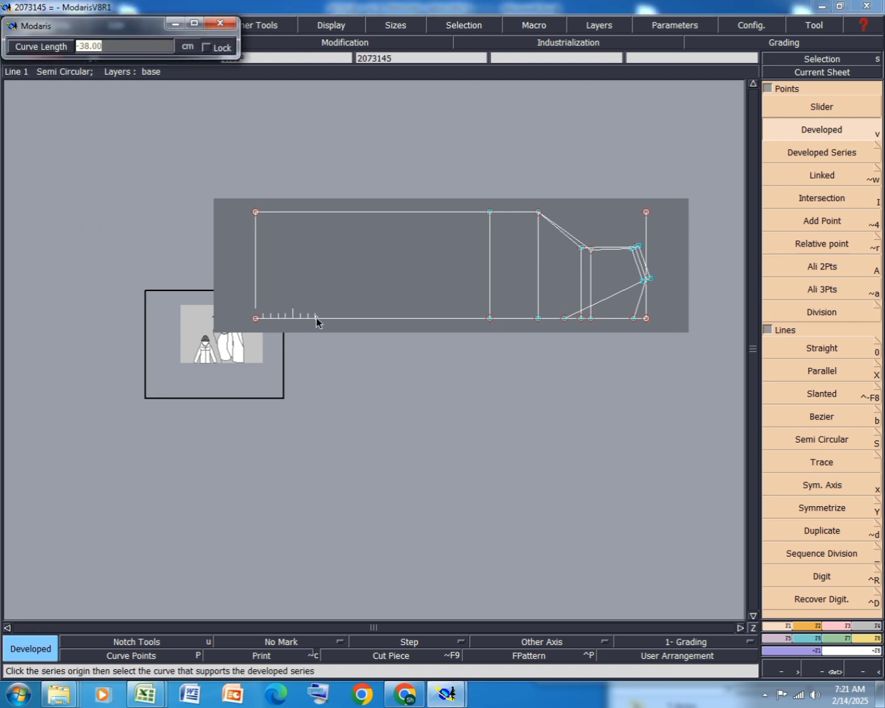
{"action": "type", "text": "15"}
{"action": "left_click", "coordinate": [316, 322]}
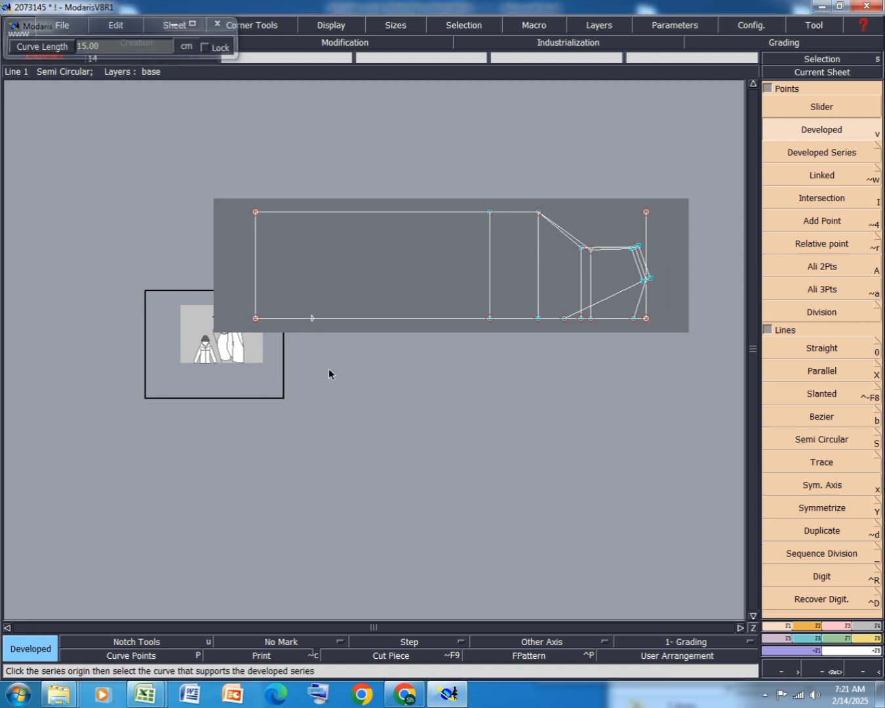
Insert the developed point 15 cm above the hem into the centre line's curve.
{"action": "left_click", "coordinate": [835, 630]}
{"action": "left_click", "coordinate": [831, 385]}
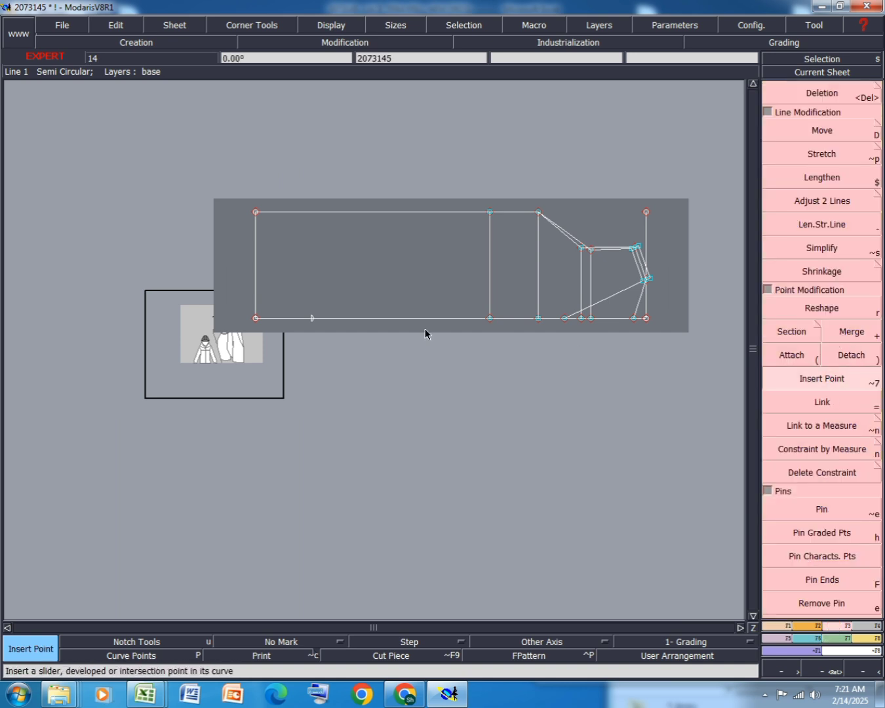
{"action": "left_click", "coordinate": [312, 321]}
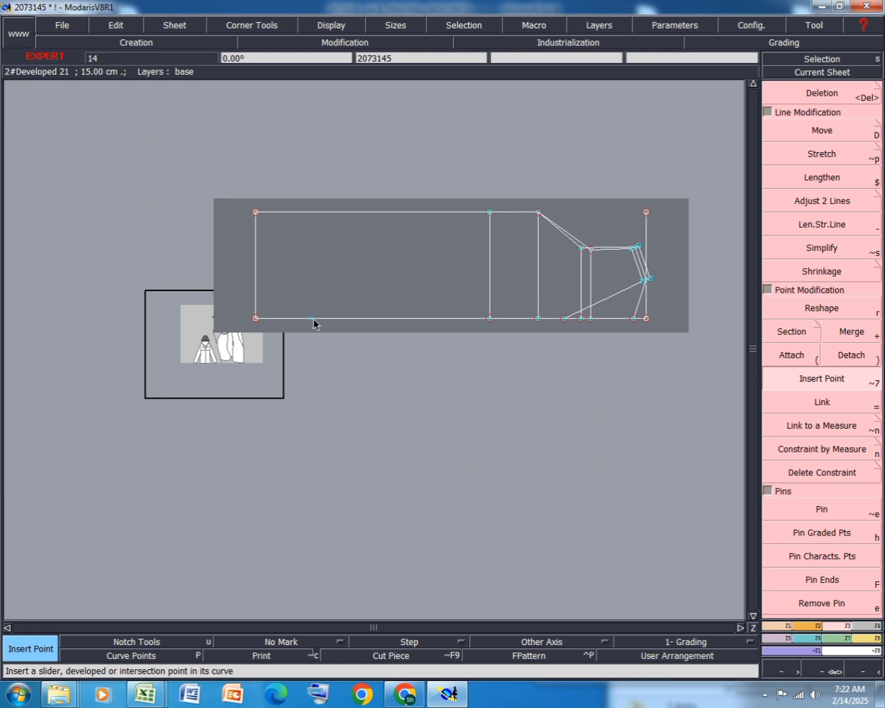
Draw a straight frill seam line from the inserted point with dx 0 and dy 46.25 cm.
{"action": "left_click", "coordinate": [776, 627]}
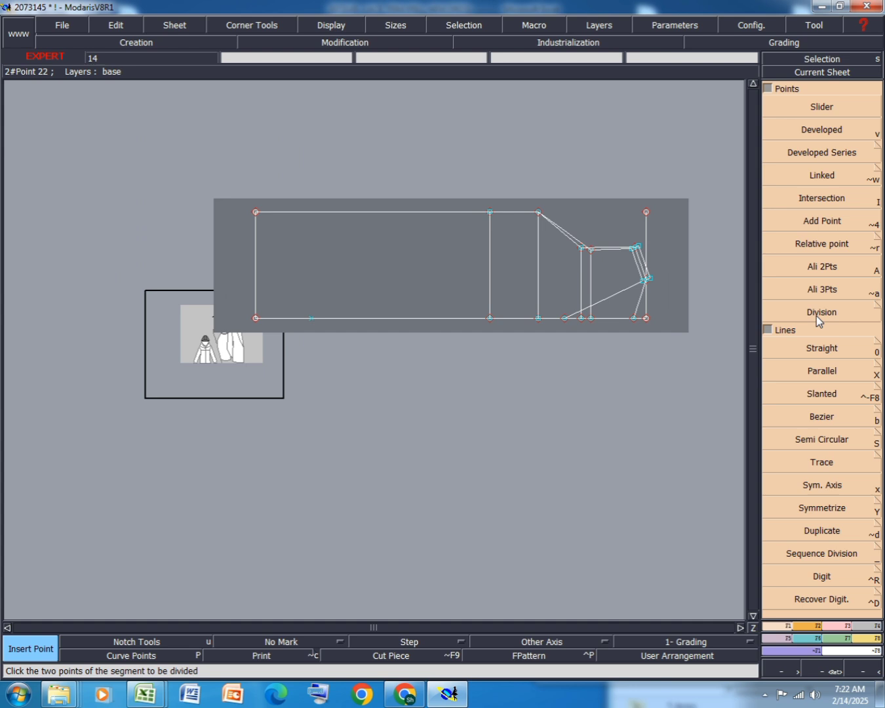
{"action": "left_click", "coordinate": [820, 349]}
{"action": "left_click", "coordinate": [310, 322]}
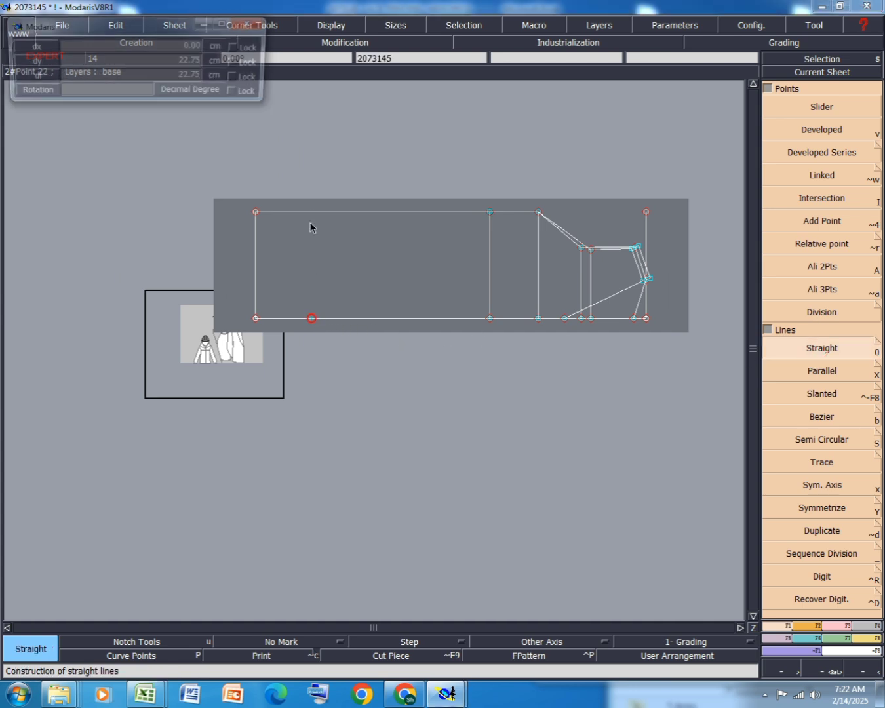
{"action": "key", "text": "Tab"}
{"action": "type", "text": "0"}
{"action": "key", "text": "Tab"}
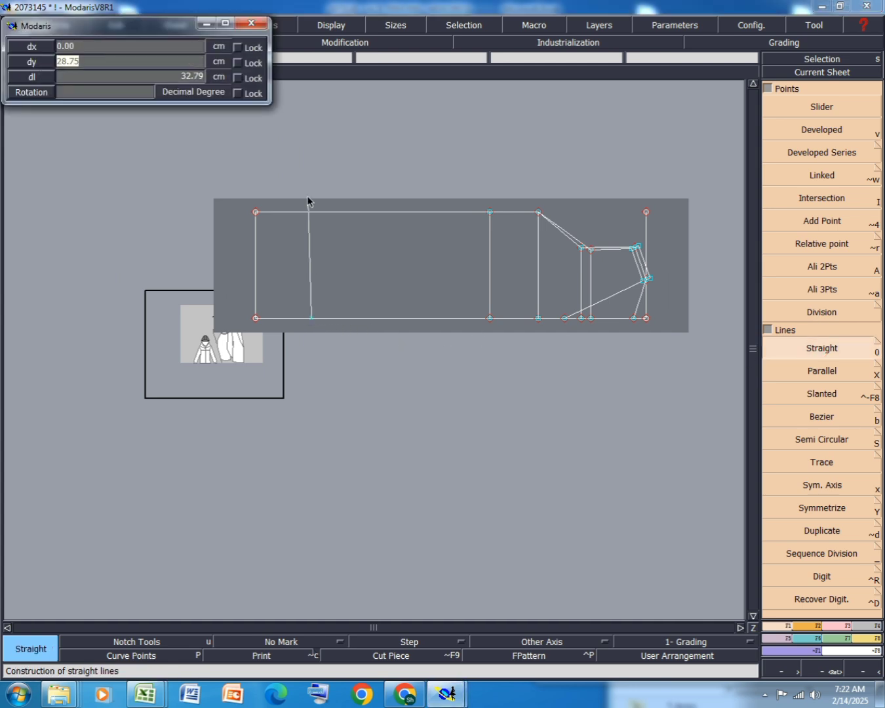
{"action": "type", "text": "46.25"}
{"action": "key", "text": "Return"}
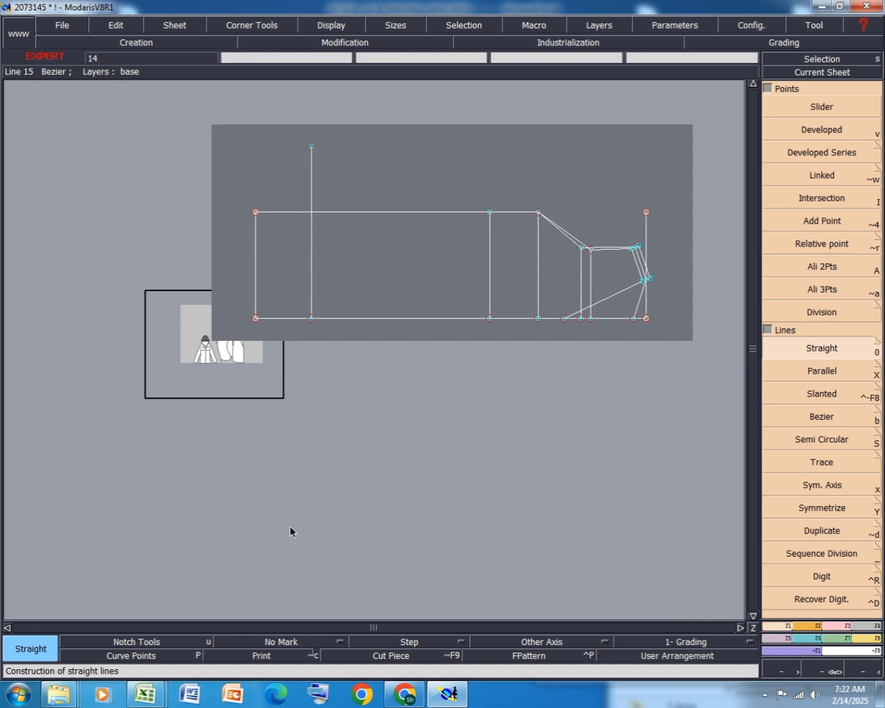
Switch to the Excel spec sheet, check the frill seam and hem circumference rows, and return to Modaris.
{"action": "mouse_move", "coordinate": [152, 697]}
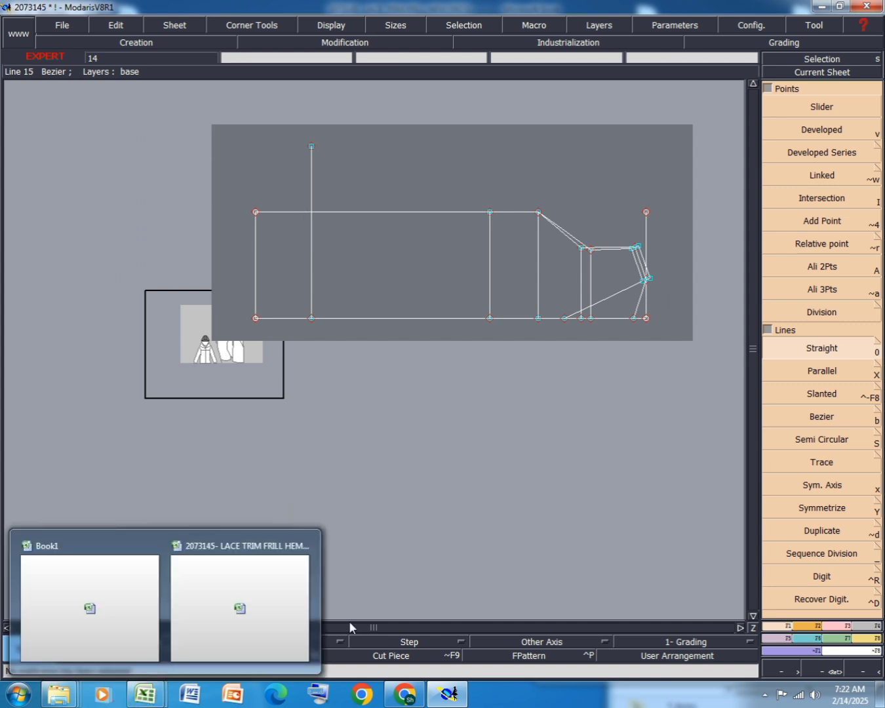
{"action": "left_click", "coordinate": [273, 622]}
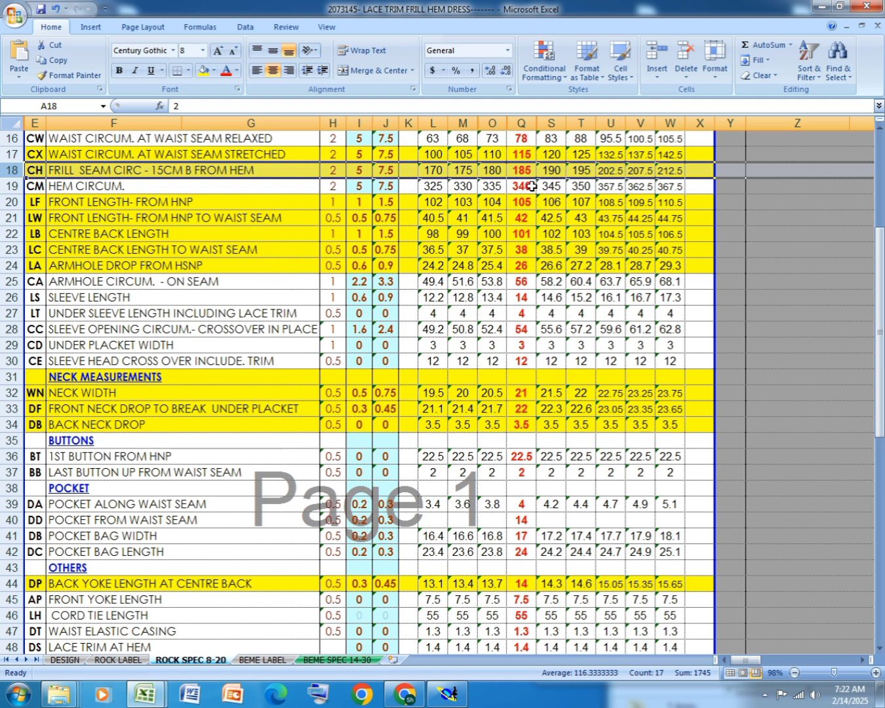
{"action": "left_click", "coordinate": [456, 699]}
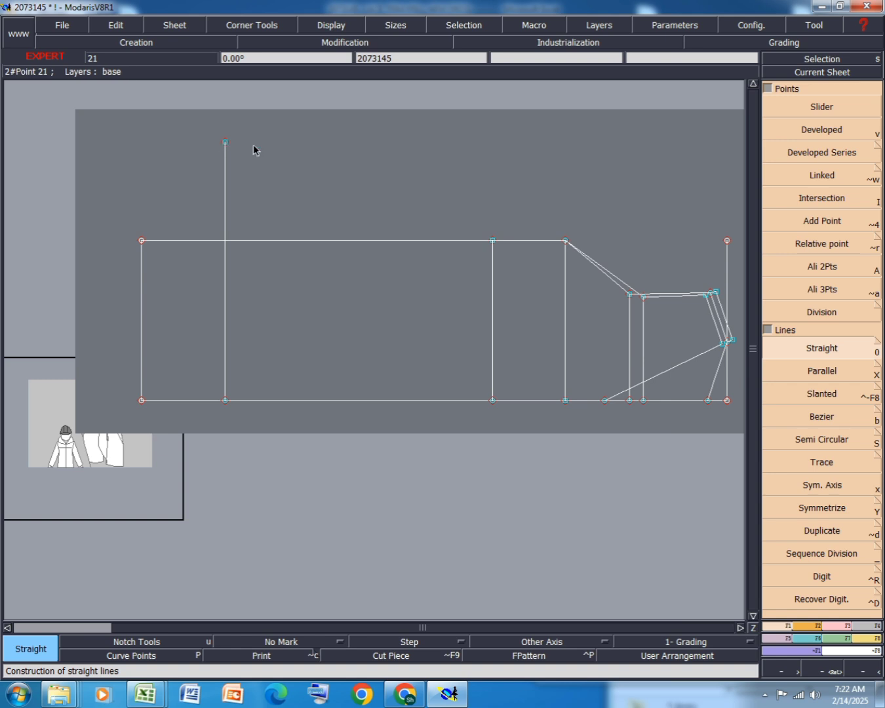
Draw a Bezier side seam from the frill seam line's outer end to the waist line's end, and delete the old straight side line.
{"action": "left_click", "coordinate": [838, 412]}
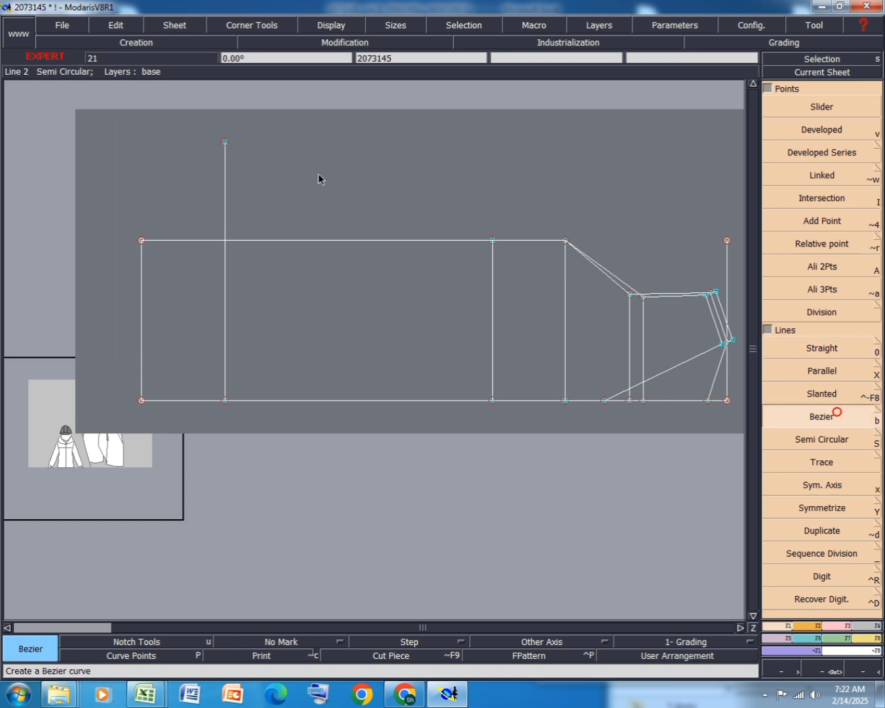
{"action": "left_click", "coordinate": [226, 143]}
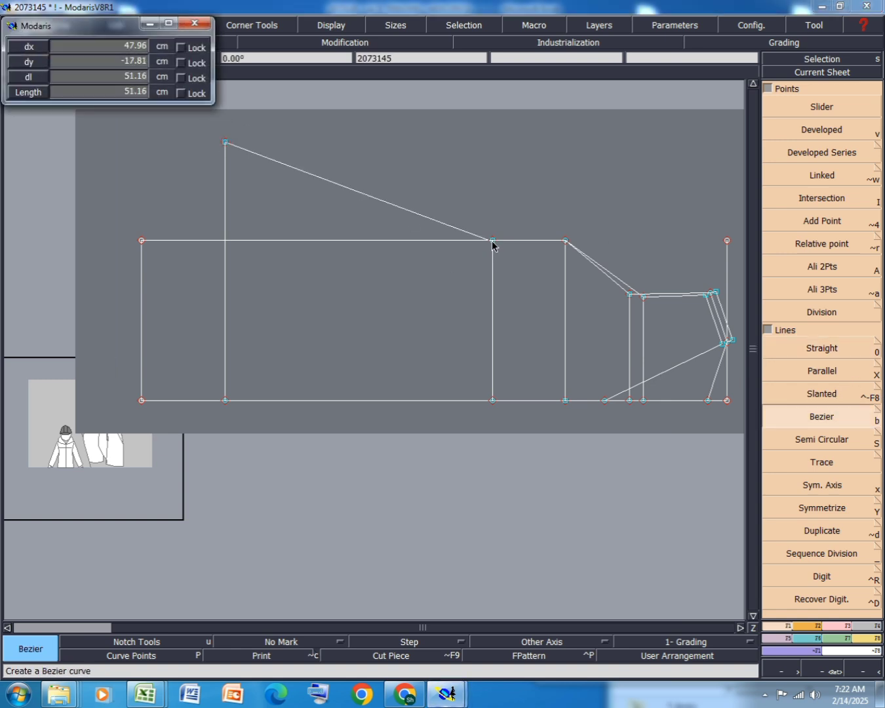
{"action": "left_click", "coordinate": [493, 240]}
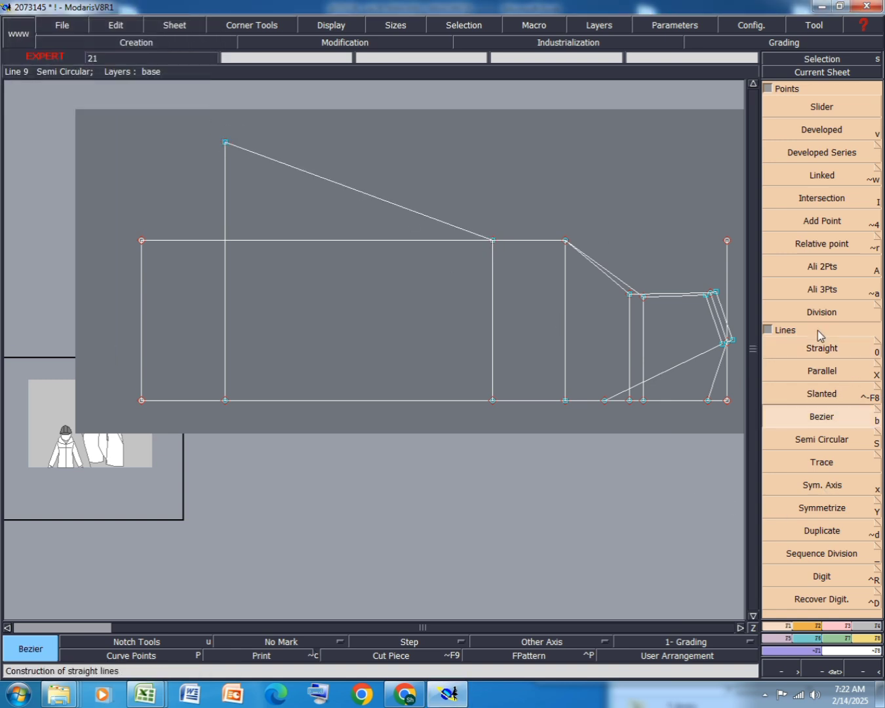
{"action": "key", "text": "Delete"}
{"action": "left_click", "coordinate": [215, 241]}
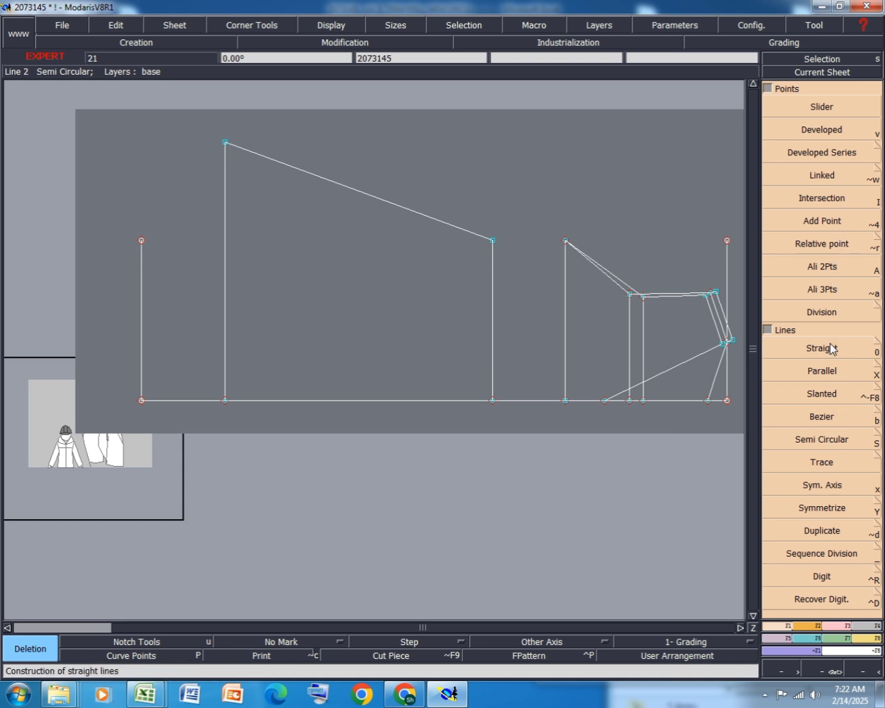
Draw a Bezier side seam from the waist line's end to the underarm point, and save the model.
{"action": "left_click", "coordinate": [830, 416]}
{"action": "left_click", "coordinate": [493, 240]}
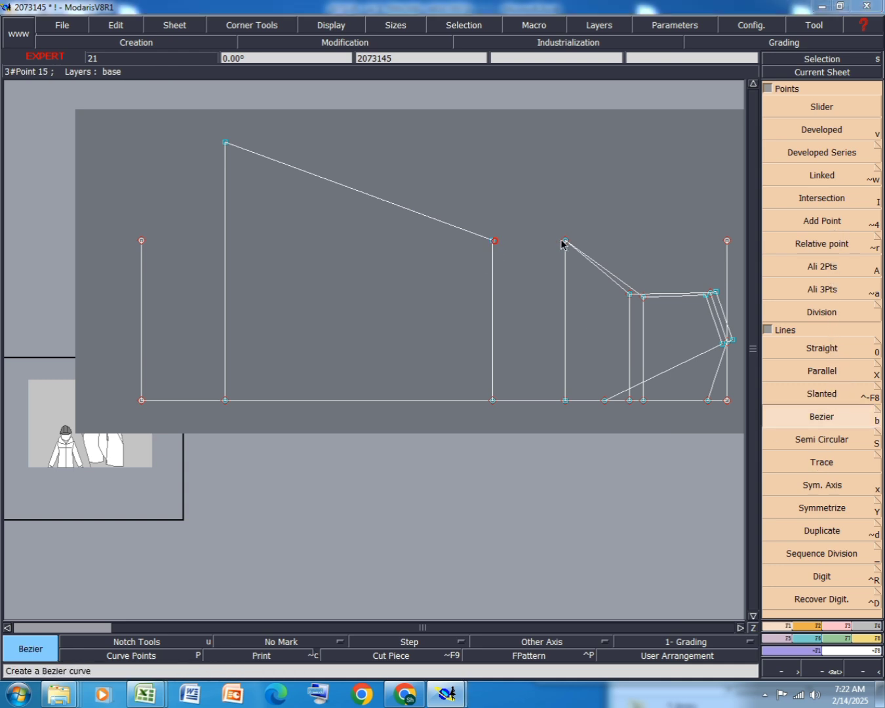
{"action": "left_click", "coordinate": [565, 242]}
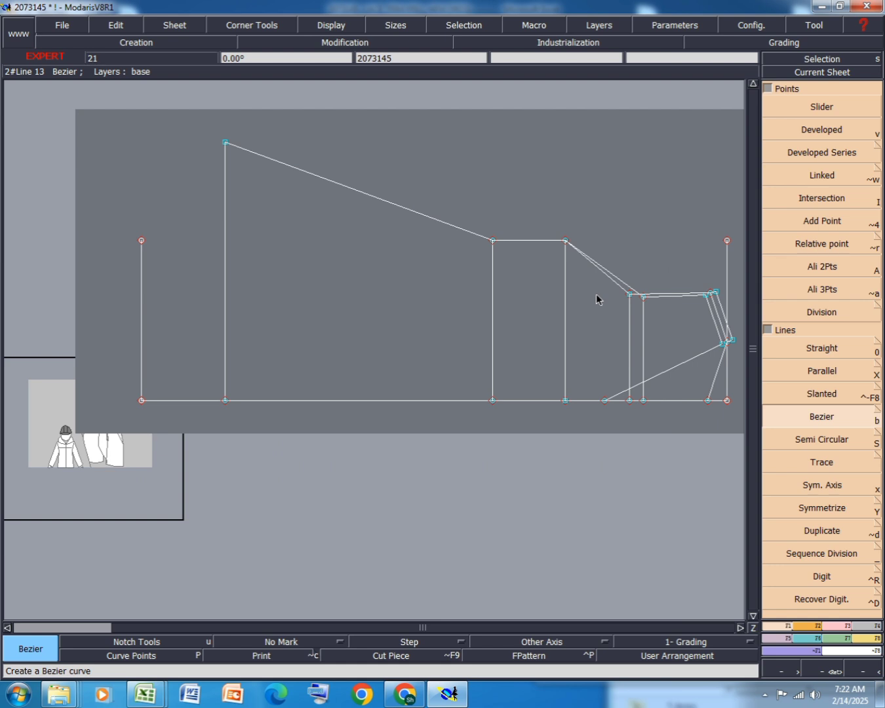
{"action": "key", "text": "ctrl+s"}
{"action": "left_click", "coordinate": [352, 430]}
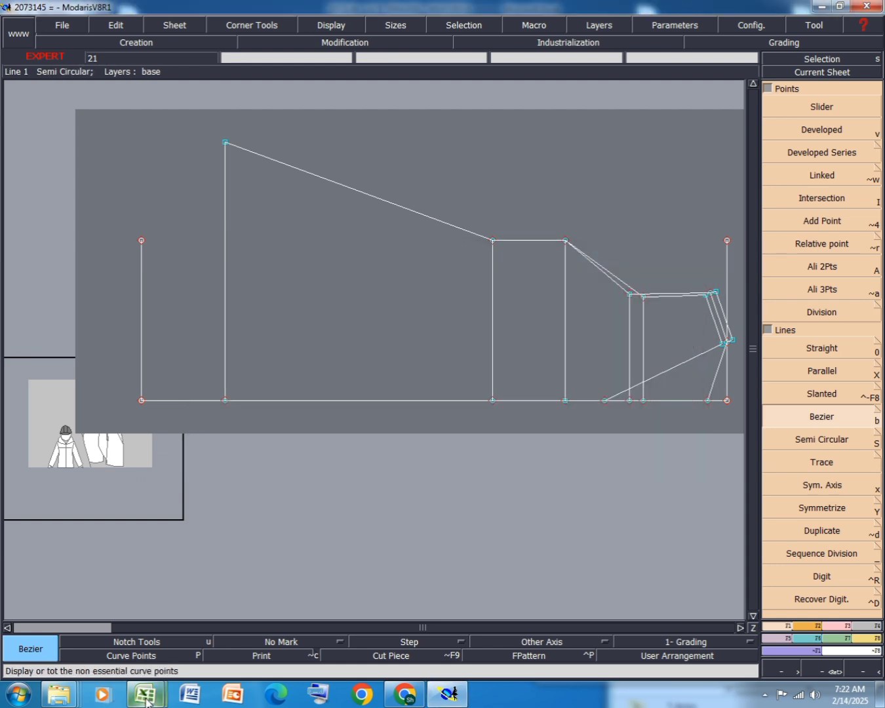
Switch to the Excel spec sheet and highlight the Hem Circum row in yellow.
{"action": "mouse_move", "coordinate": [146, 692]}
{"action": "left_click", "coordinate": [211, 624]}
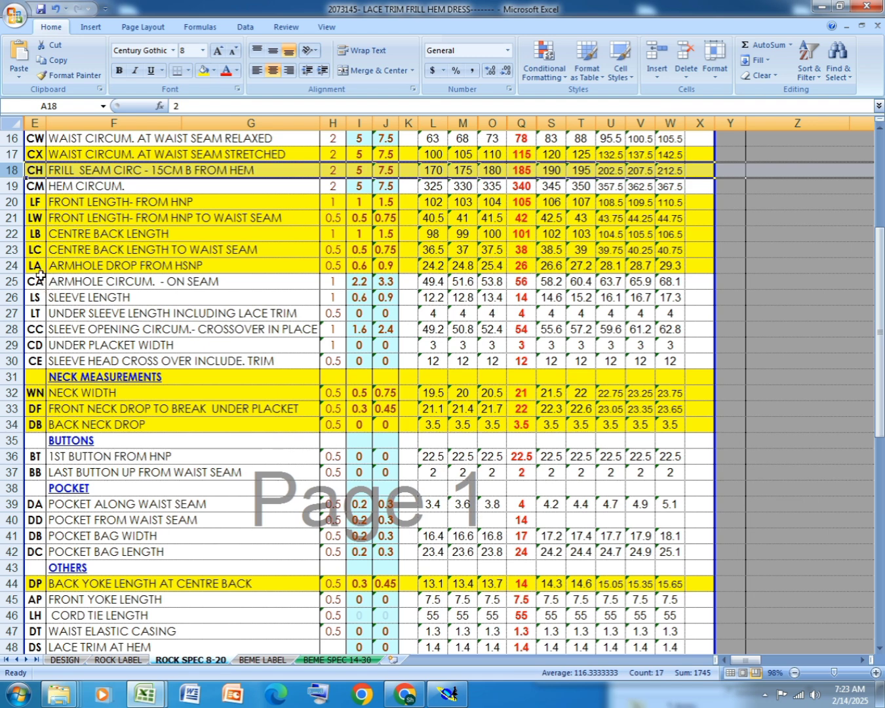
{"action": "left_click", "coordinate": [14, 187]}
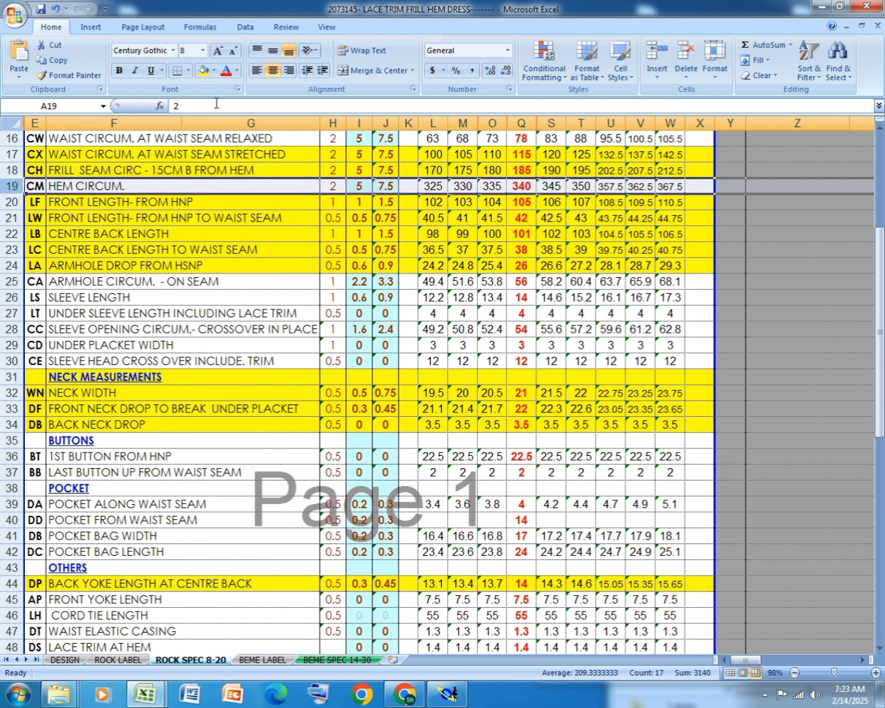
{"action": "left_click", "coordinate": [202, 71]}
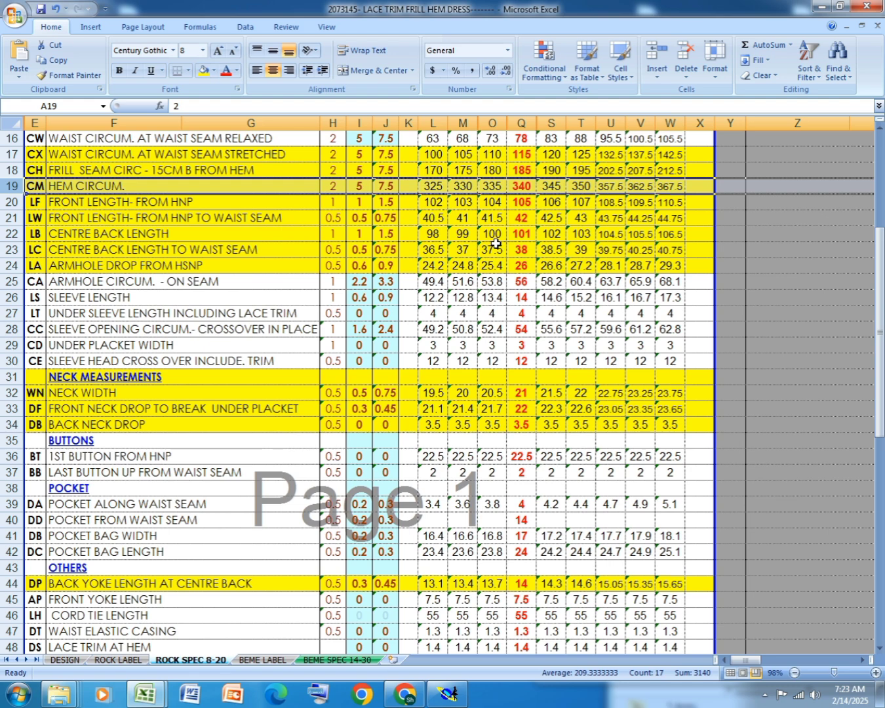
Switch to Modaris and delete the old hem line together with its leftover outer corner point.
{"action": "left_click", "coordinate": [448, 693]}
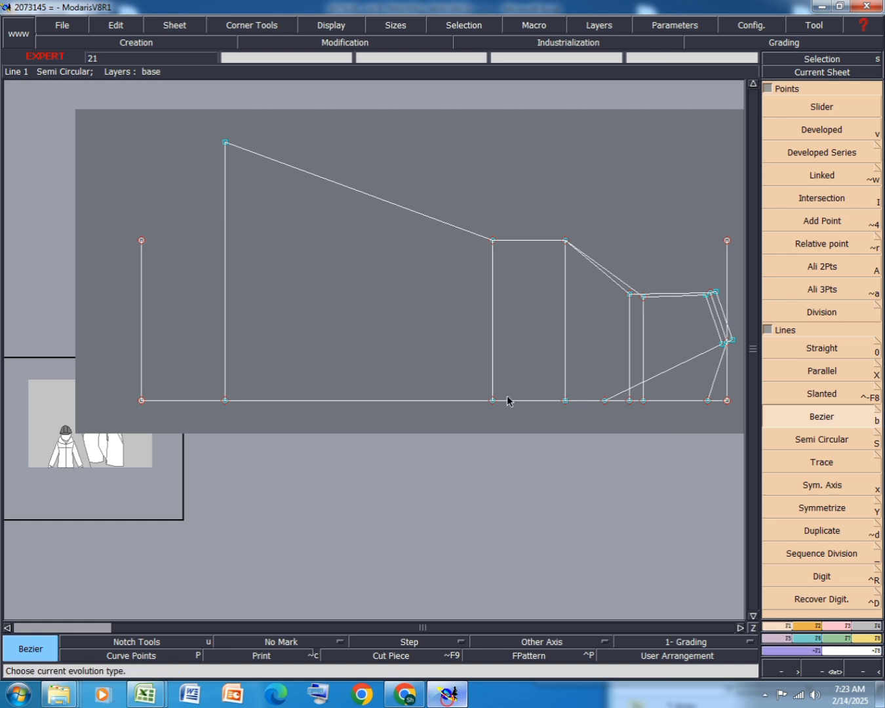
{"action": "key", "text": "Delete"}
{"action": "left_click", "coordinate": [142, 290]}
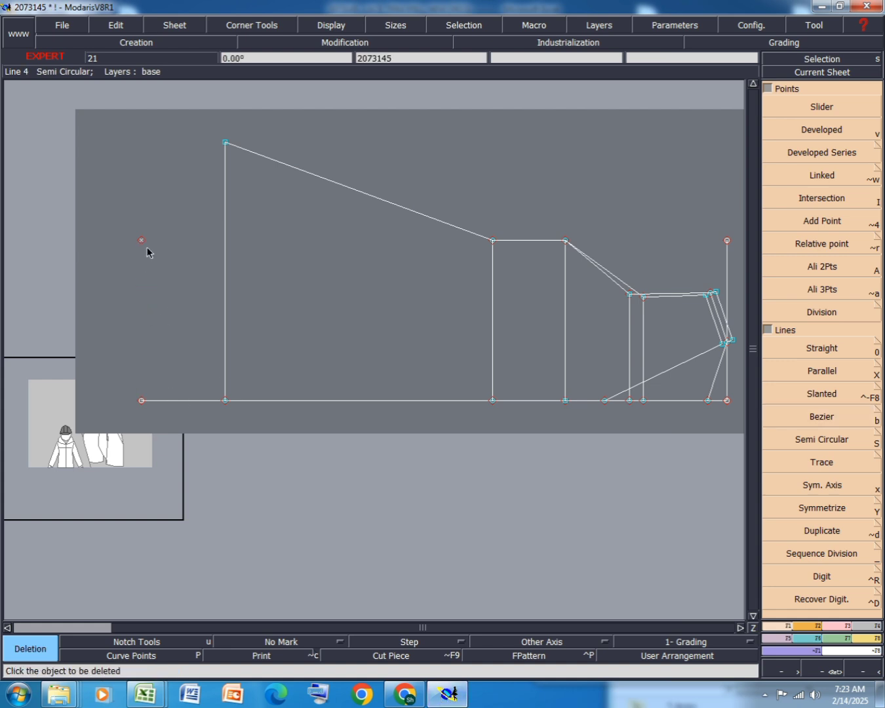
{"action": "left_click", "coordinate": [141, 240]}
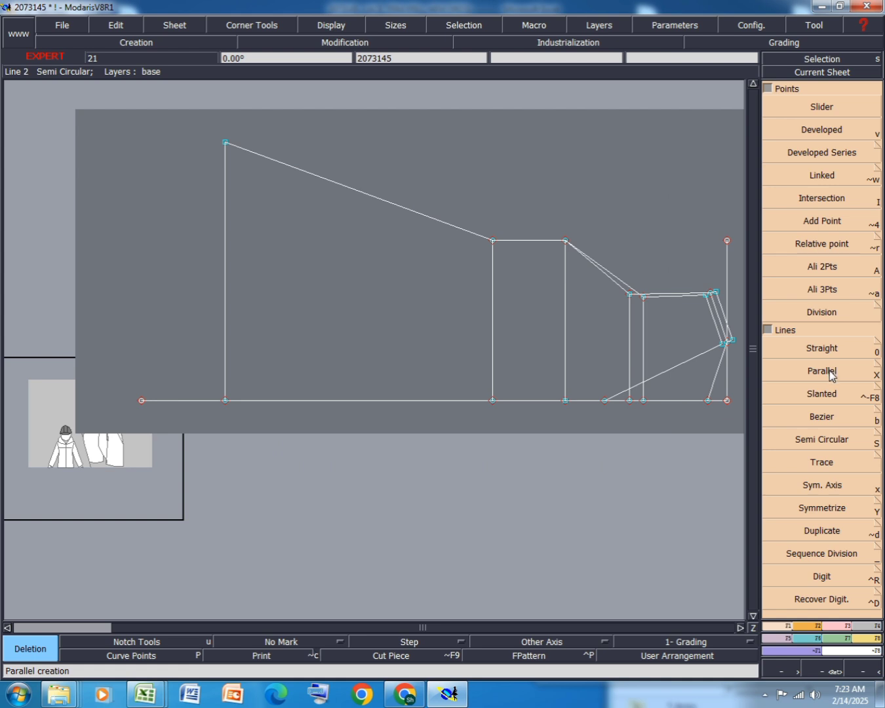
Draw a new vertical Bezier hem line from the centre line's hem end, sized to a quarter of the hem circumference.
{"action": "left_click", "coordinate": [827, 418]}
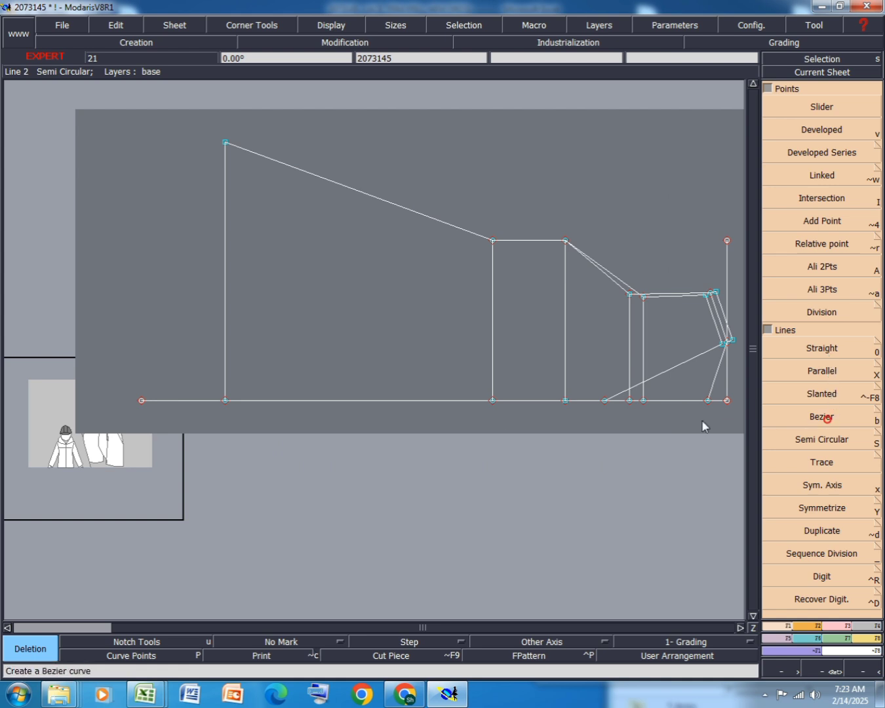
{"action": "left_click", "coordinate": [141, 399]}
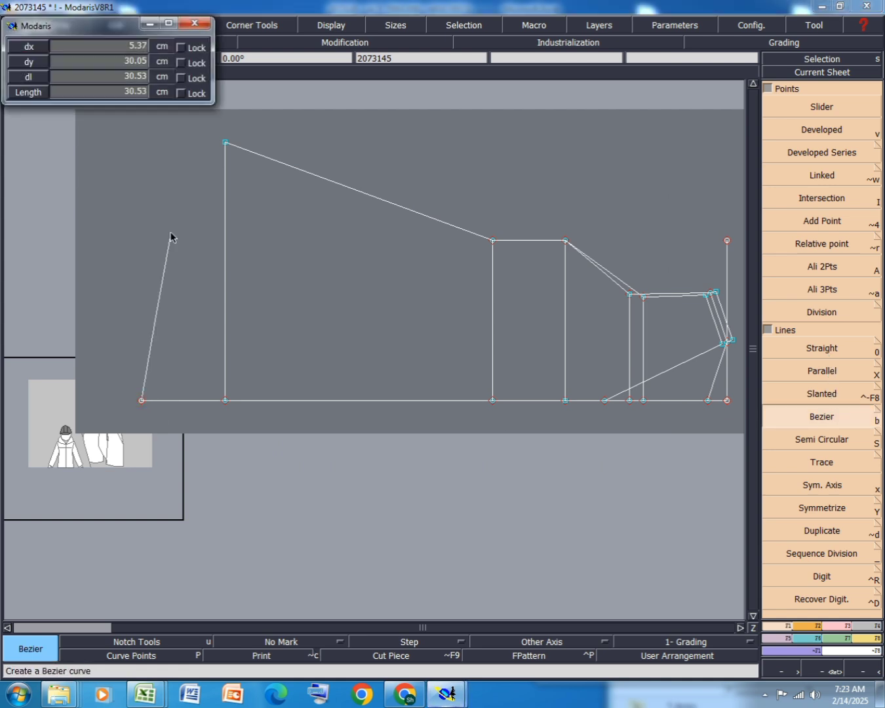
{"action": "key", "text": "Tab"}
{"action": "key", "text": "Return"}
{"action": "scroll", "coordinate": [277, 414], "scroll_direction": "down", "scroll_amount": 2}
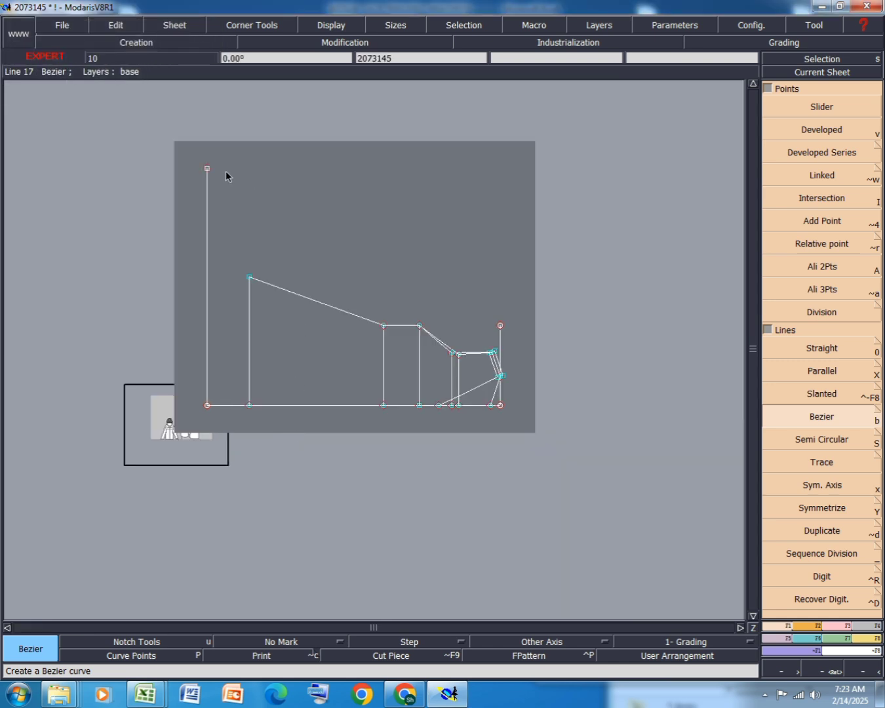
Draw a Bezier frill side line from the hem line's outer end with dx 15 cm and dy 0.
{"action": "left_click", "coordinate": [207, 171]}
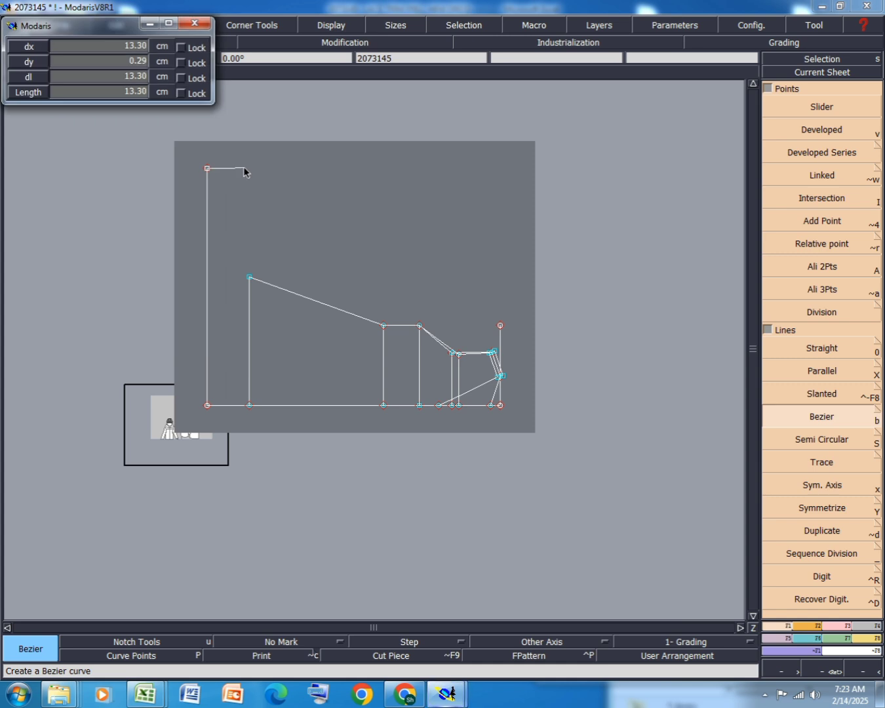
{"action": "type", "text": "15"}
{"action": "key", "text": "Tab"}
{"action": "type", "text": "0"}
{"action": "key", "text": "Return"}
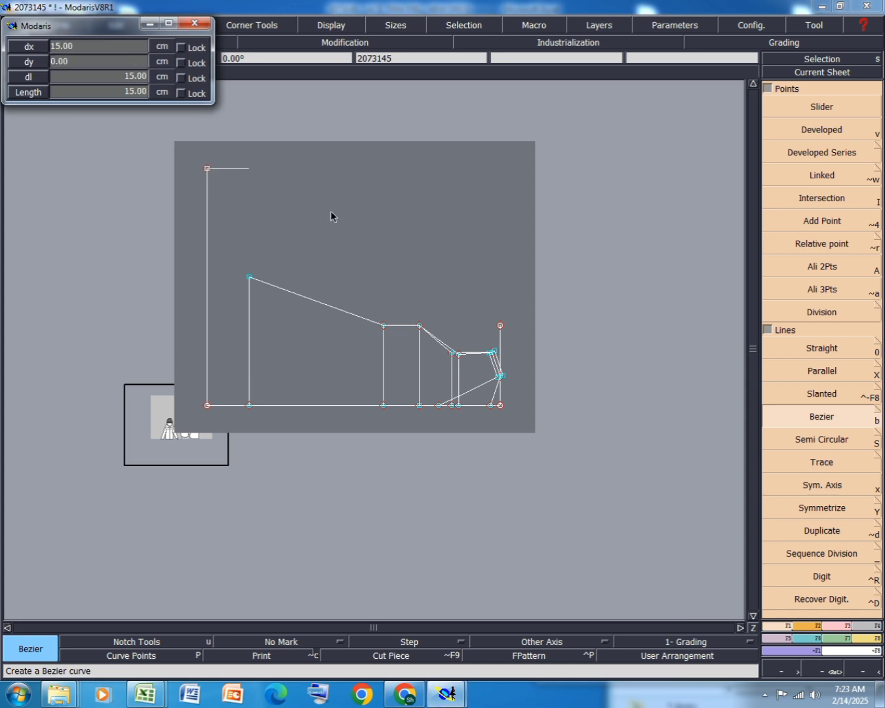
{"action": "left_click", "coordinate": [345, 177]}
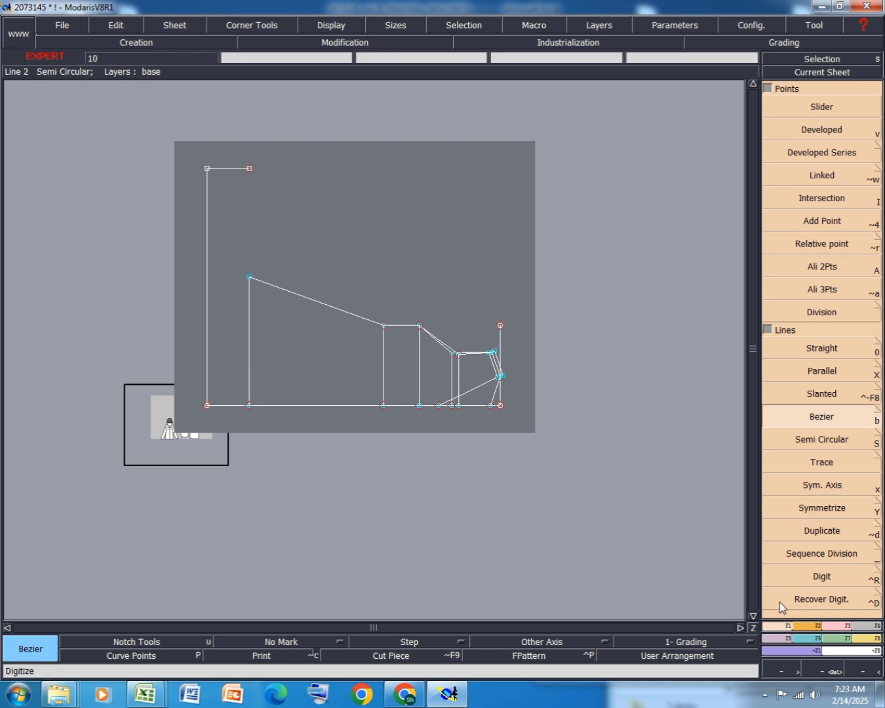
Lengthen the straight vertical frill seam line by about 32 cm beyond the side seam, towards the frill side line.
{"action": "left_click", "coordinate": [837, 625]}
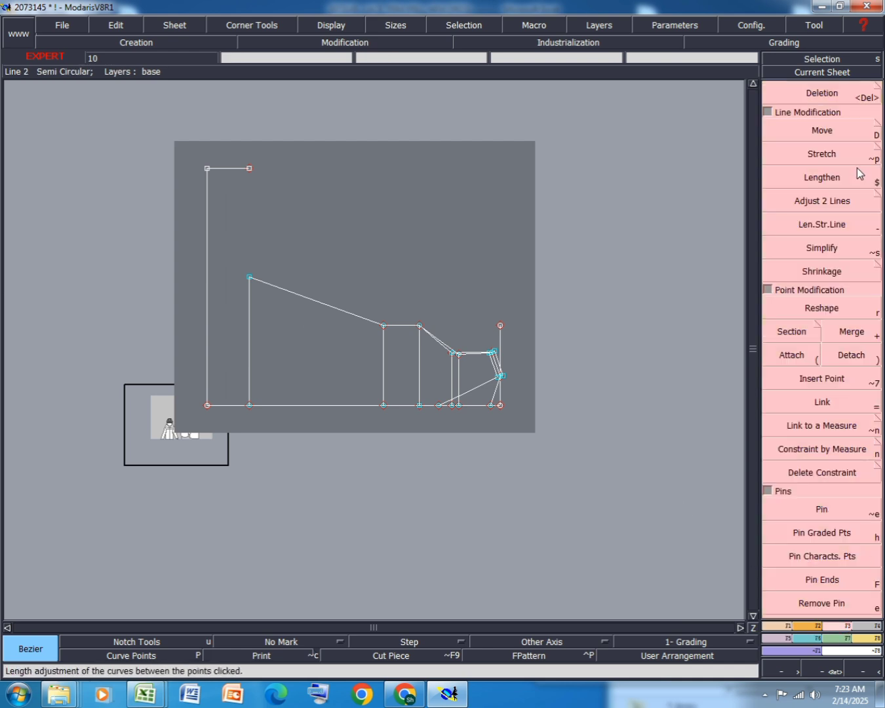
{"action": "left_click", "coordinate": [865, 226]}
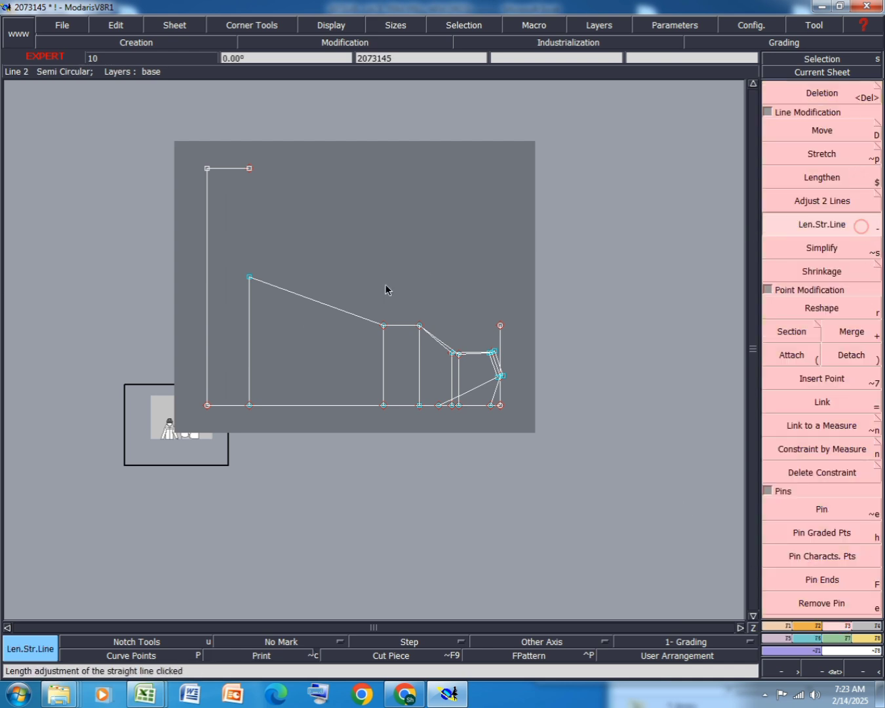
{"action": "left_click", "coordinate": [249, 290]}
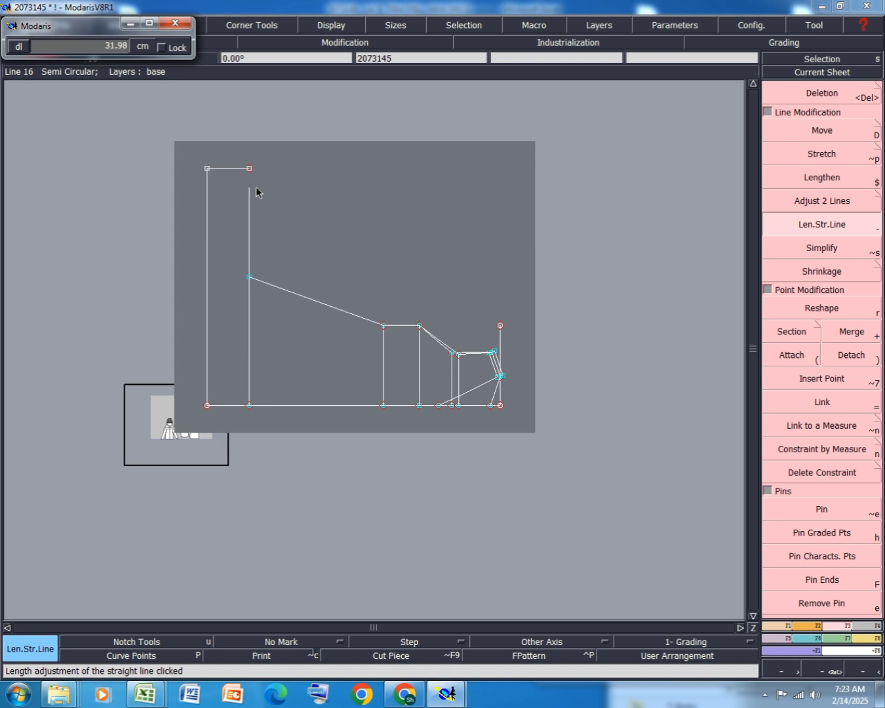
{"action": "left_click", "coordinate": [257, 193]}
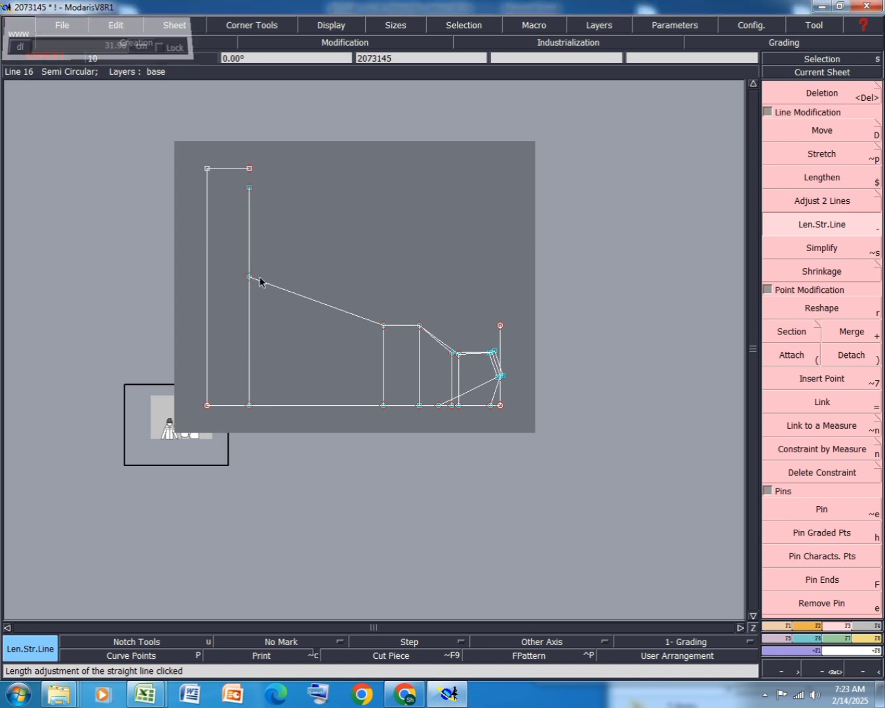
Attach the lengthened frill seam line's outer end to the frill side line's free end, and save the model despite the warnings.
{"action": "left_click", "coordinate": [799, 354]}
{"action": "left_click", "coordinate": [249, 188]}
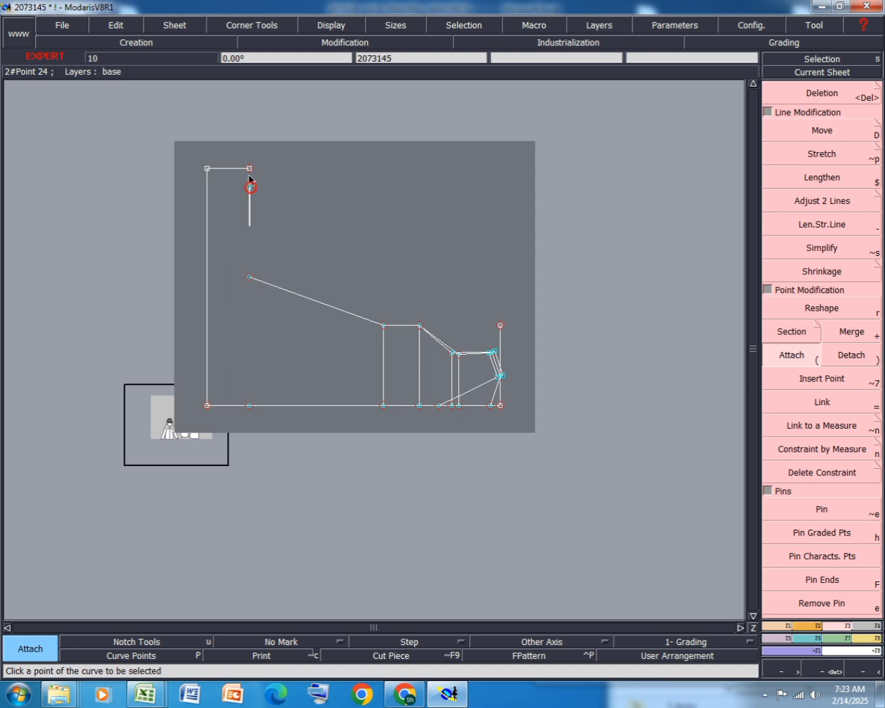
{"action": "left_click", "coordinate": [249, 170]}
{"action": "key", "text": "ctrl+s"}
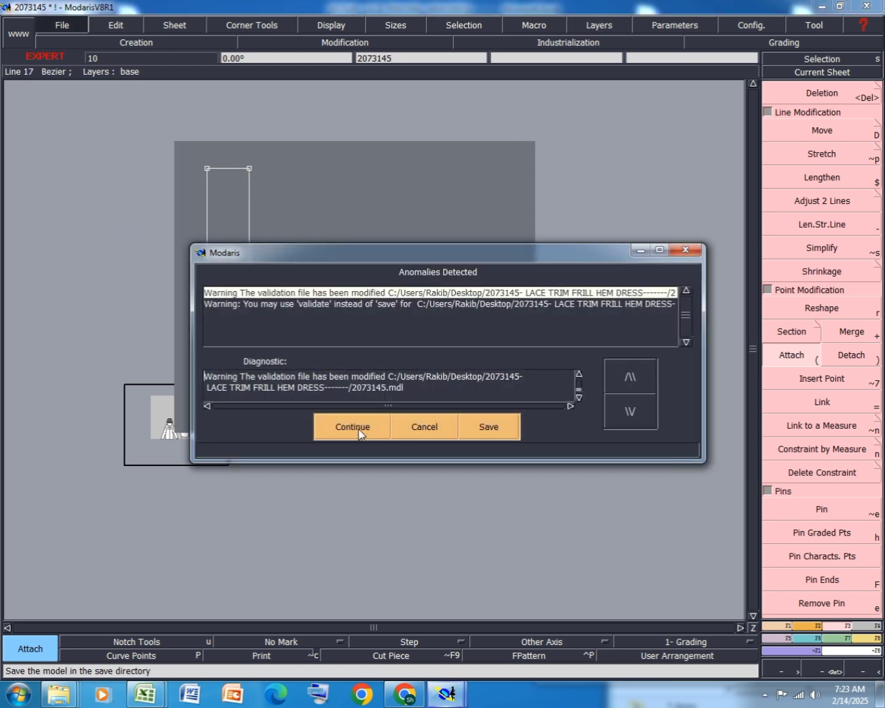
{"action": "left_click", "coordinate": [359, 428]}
Switch to the Excel spec sheet and review the frill hem measurements and the dress sketch.
{"action": "mouse_move", "coordinate": [145, 694]}
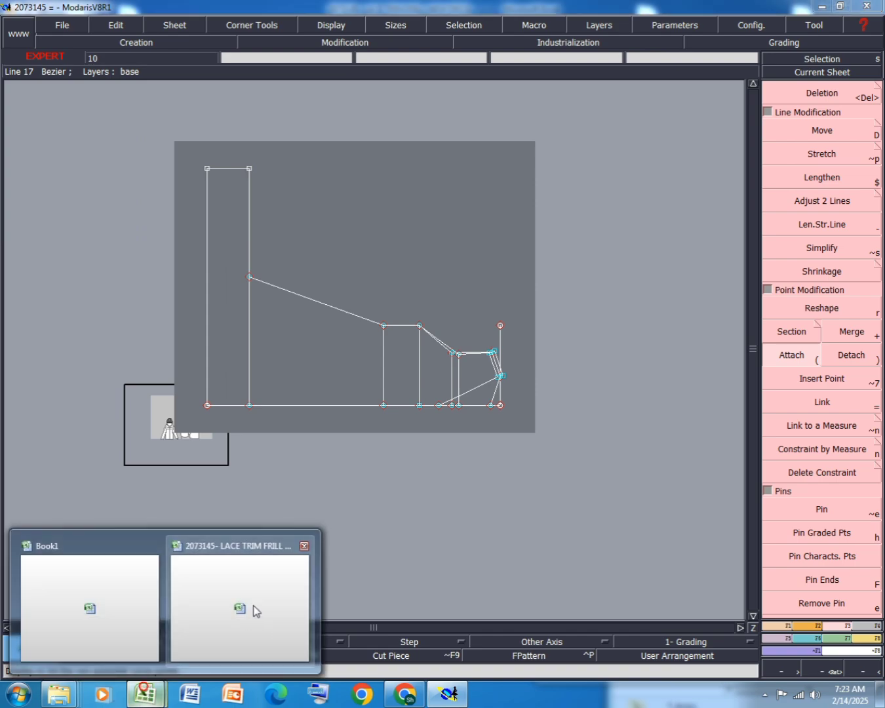
{"action": "left_click", "coordinate": [253, 663]}
{"action": "scroll", "coordinate": [328, 470], "scroll_direction": "down", "scroll_amount": 11}
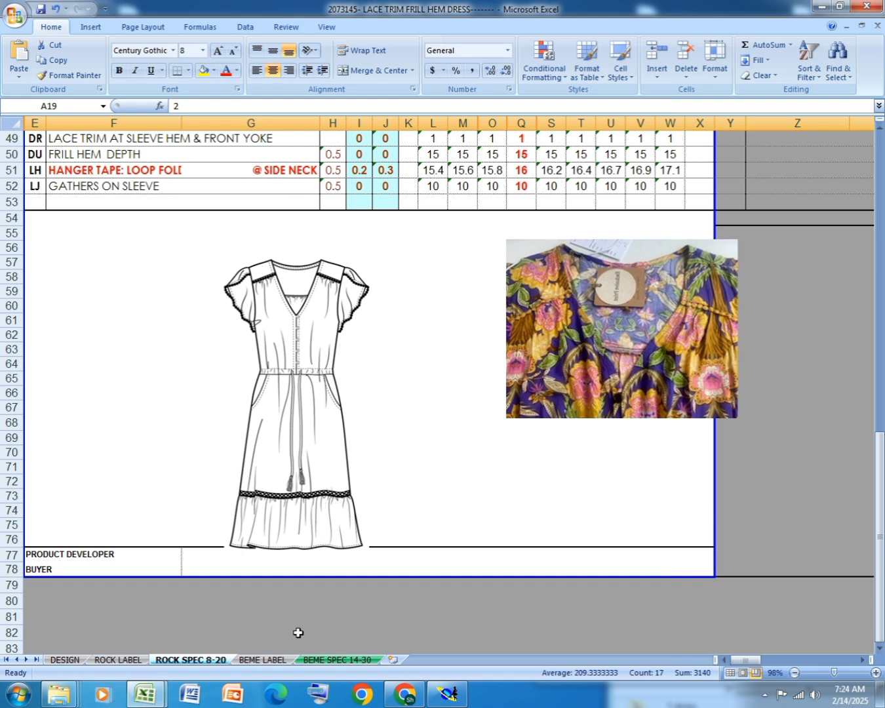
{"action": "scroll", "coordinate": [367, 489], "scroll_direction": "up", "scroll_amount": 9}
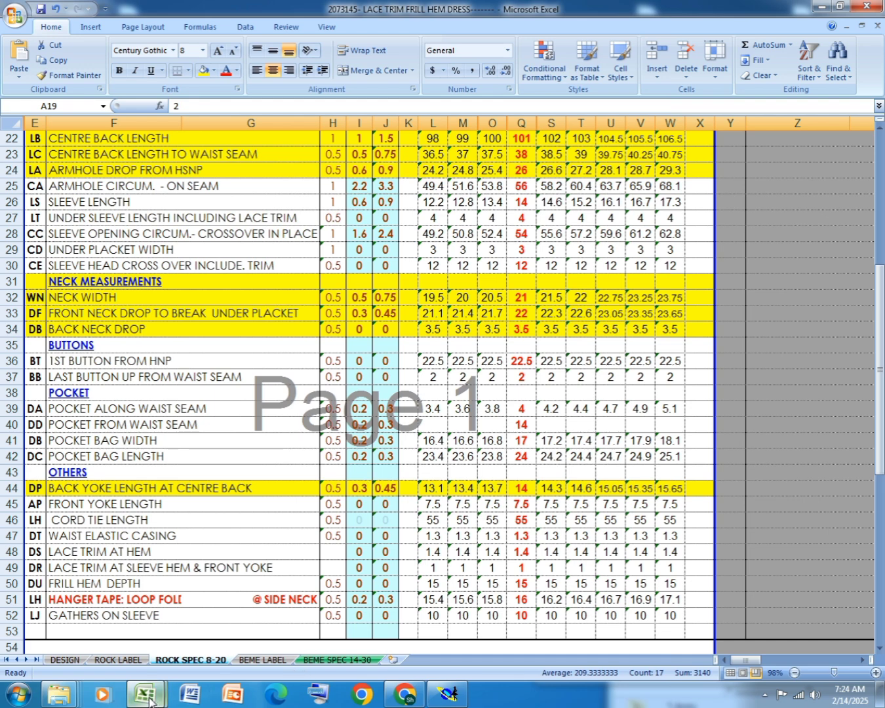
Switch to Modaris and detach the side seam from the frill seam line at their common point.
{"action": "left_click", "coordinate": [448, 693]}
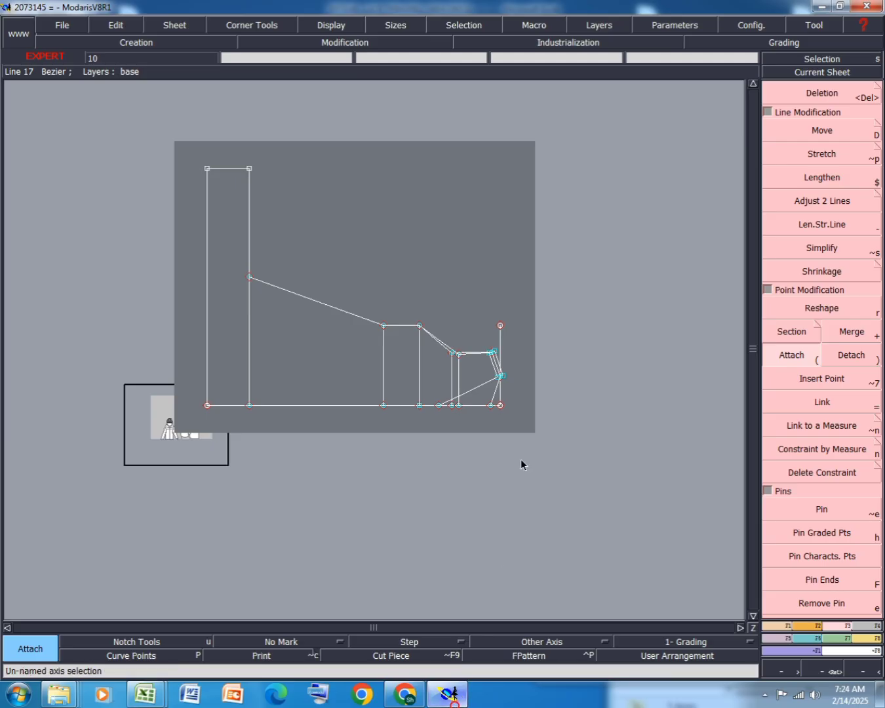
{"action": "scroll", "coordinate": [327, 310], "scroll_direction": "up", "scroll_amount": 1}
{"action": "scroll", "coordinate": [389, 305], "scroll_direction": "up", "scroll_amount": 2}
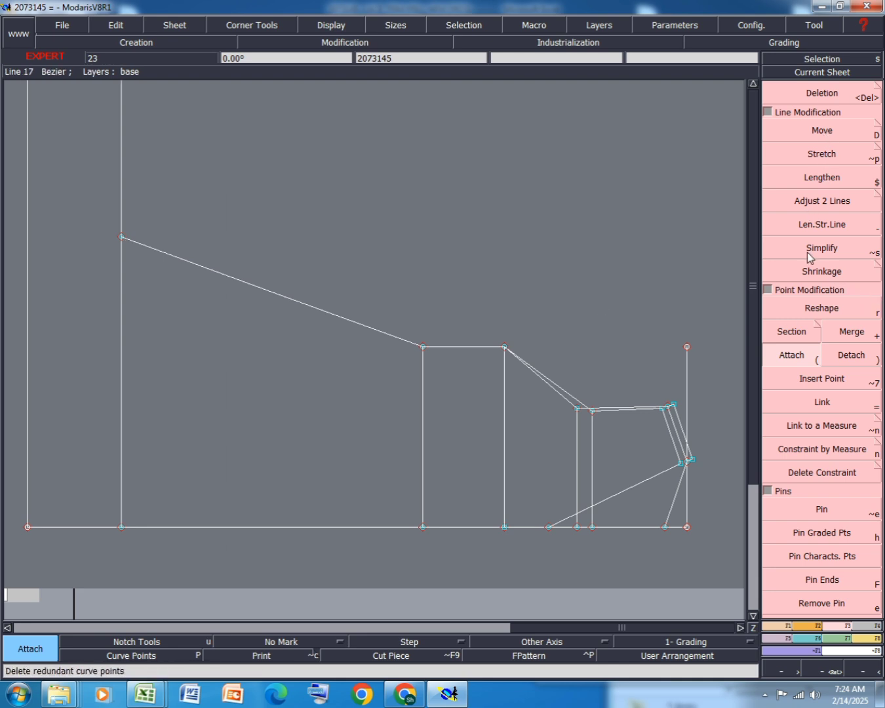
{"action": "left_click", "coordinate": [851, 356]}
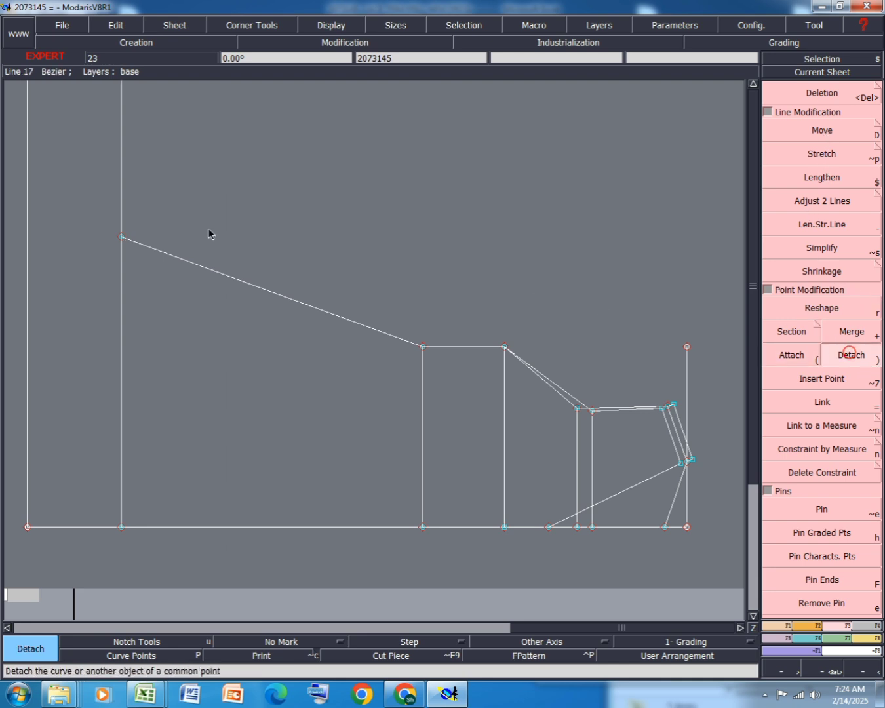
{"action": "left_click", "coordinate": [122, 237]}
{"action": "left_click", "coordinate": [162, 250]}
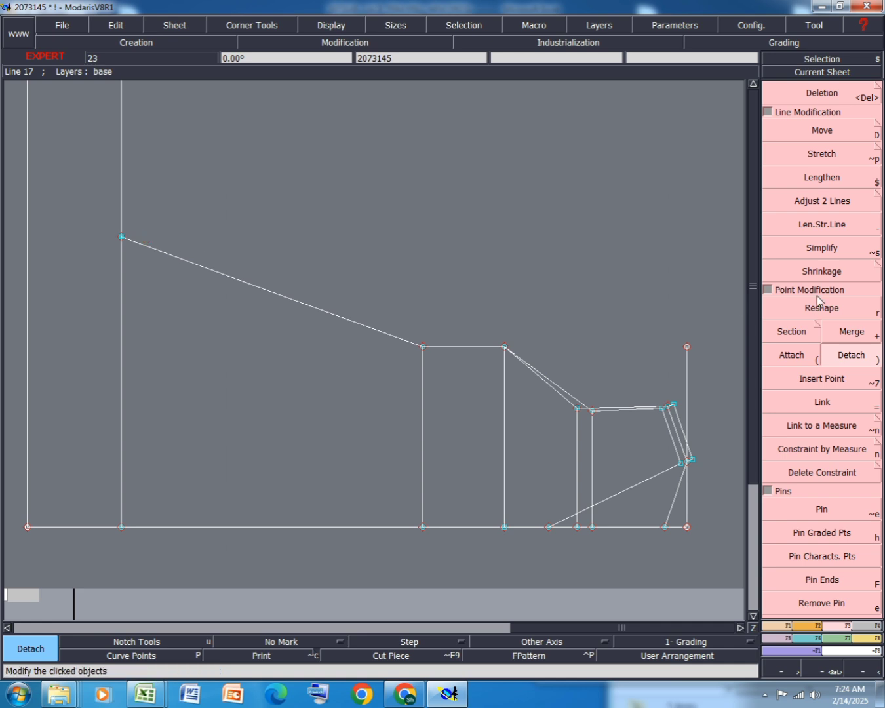
Try to move the side seam's detached lower end about 2.15 cm along the seam, and undo the move.
{"action": "left_click", "coordinate": [831, 131]}
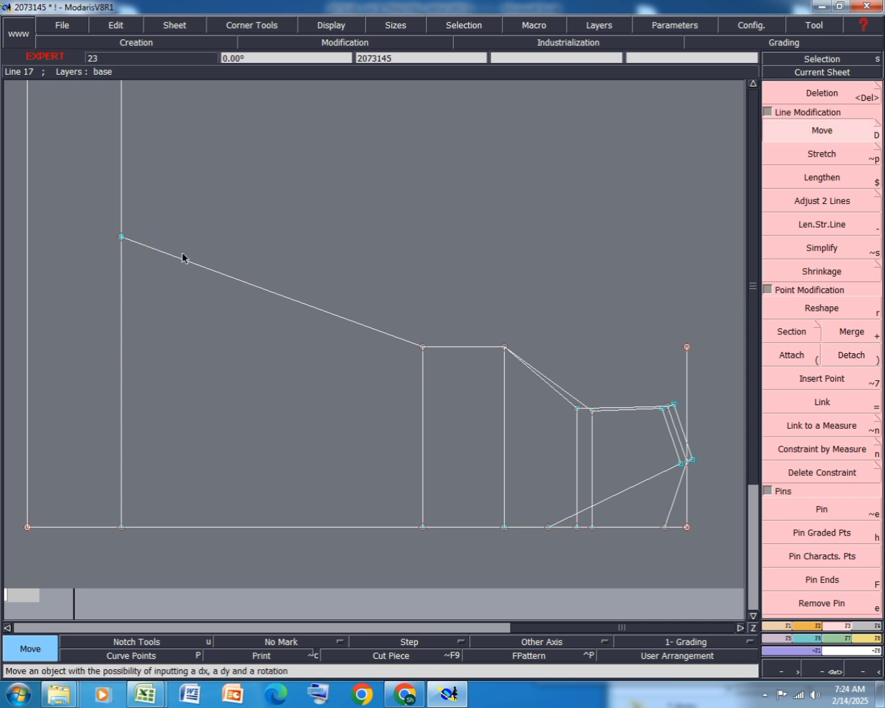
{"action": "left_click", "coordinate": [124, 239]}
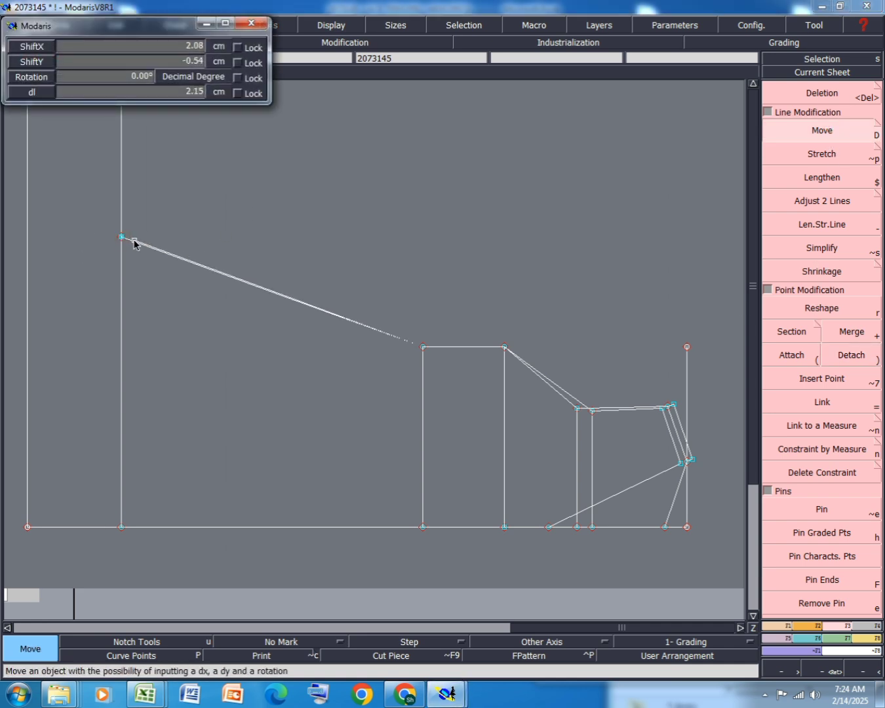
{"action": "left_click", "coordinate": [134, 244]}
{"action": "key", "text": "ctrl+z"}
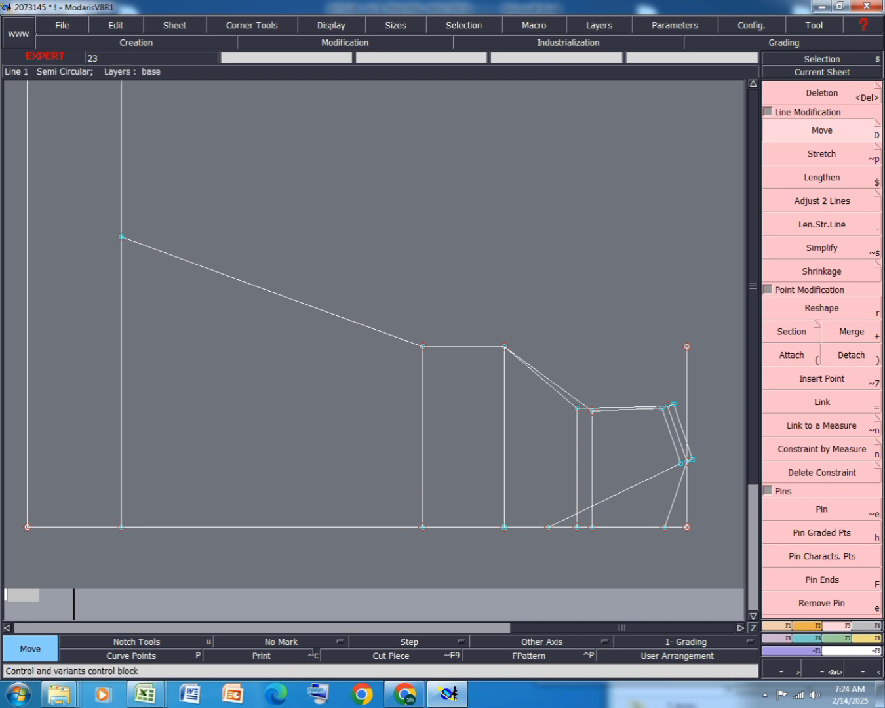
Measure the side seam's length from hip line to frill seam and the matching stretch of the centre line.
{"action": "left_click", "coordinate": [862, 638]}
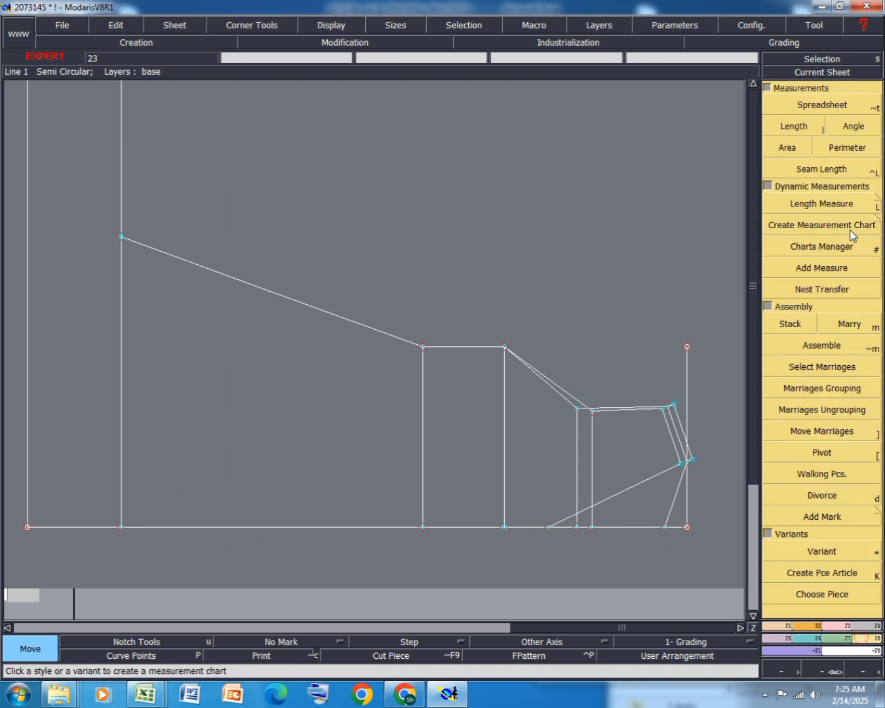
{"action": "left_click", "coordinate": [825, 203]}
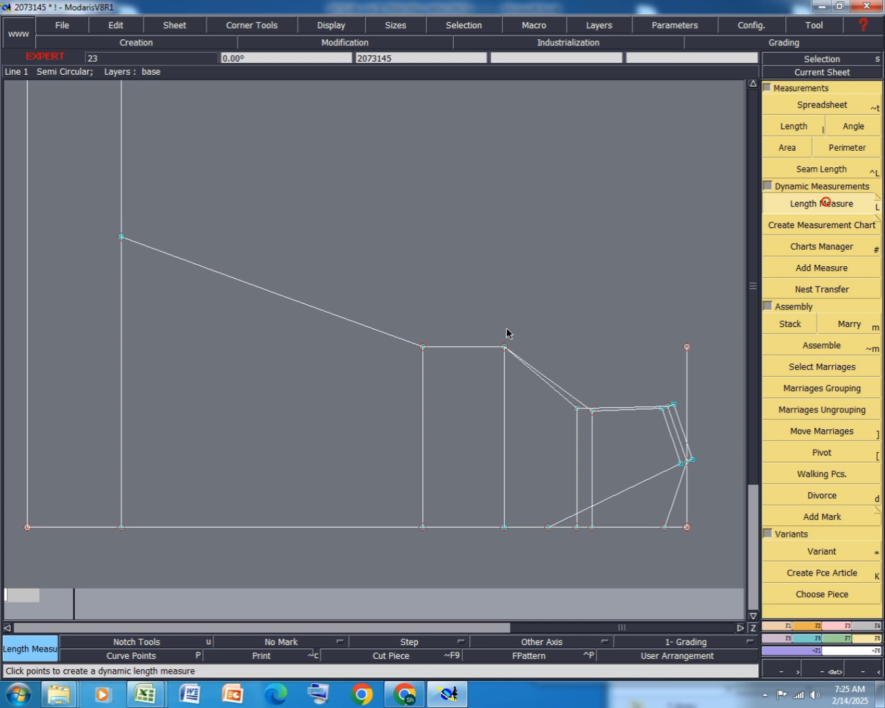
{"action": "left_click", "coordinate": [423, 347]}
{"action": "left_click", "coordinate": [123, 238]}
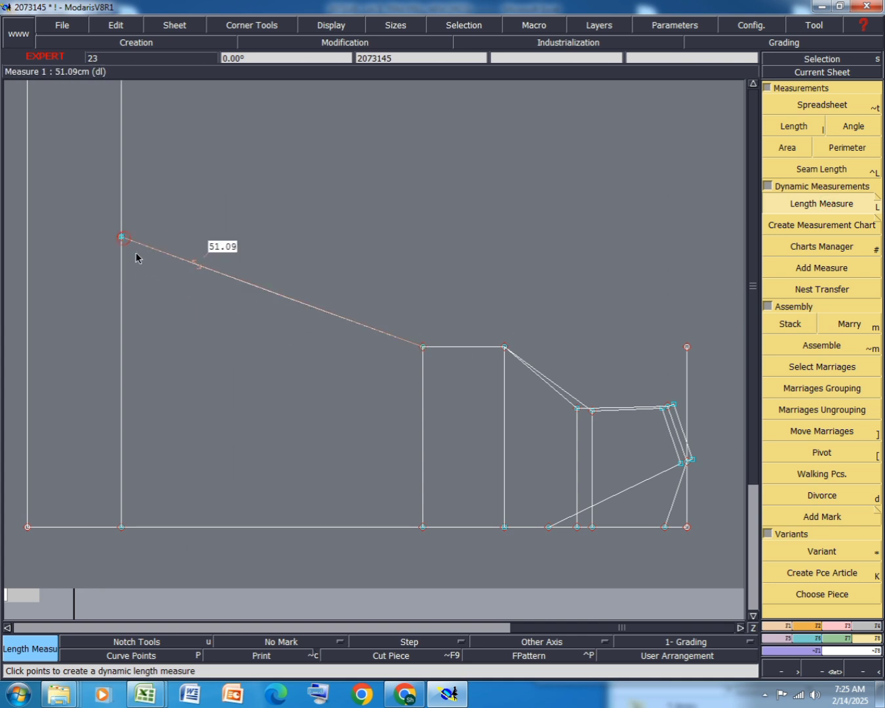
{"action": "left_click", "coordinate": [121, 525]}
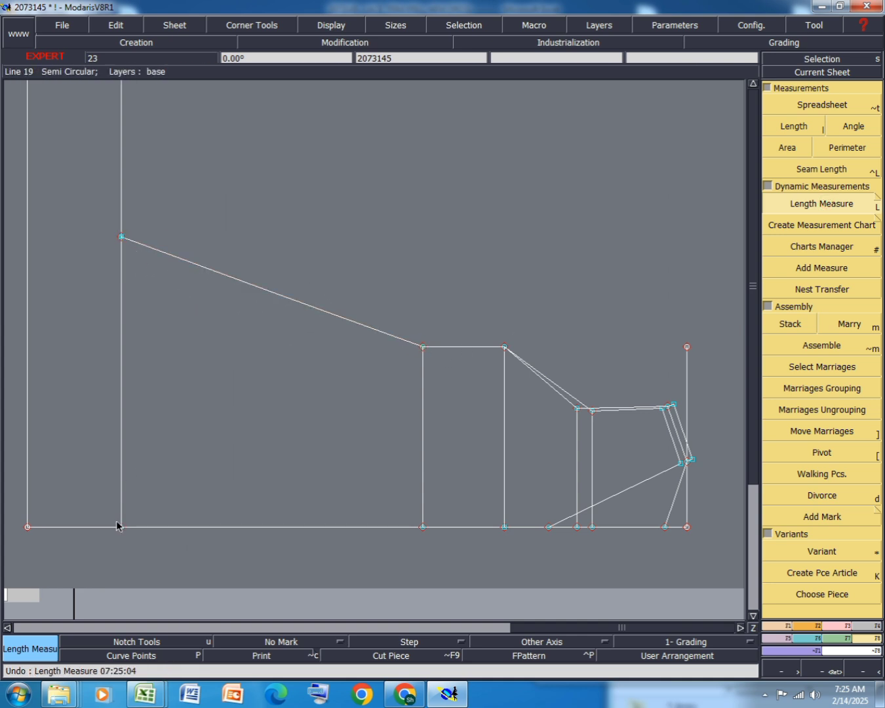
{"action": "left_click", "coordinate": [424, 527]}
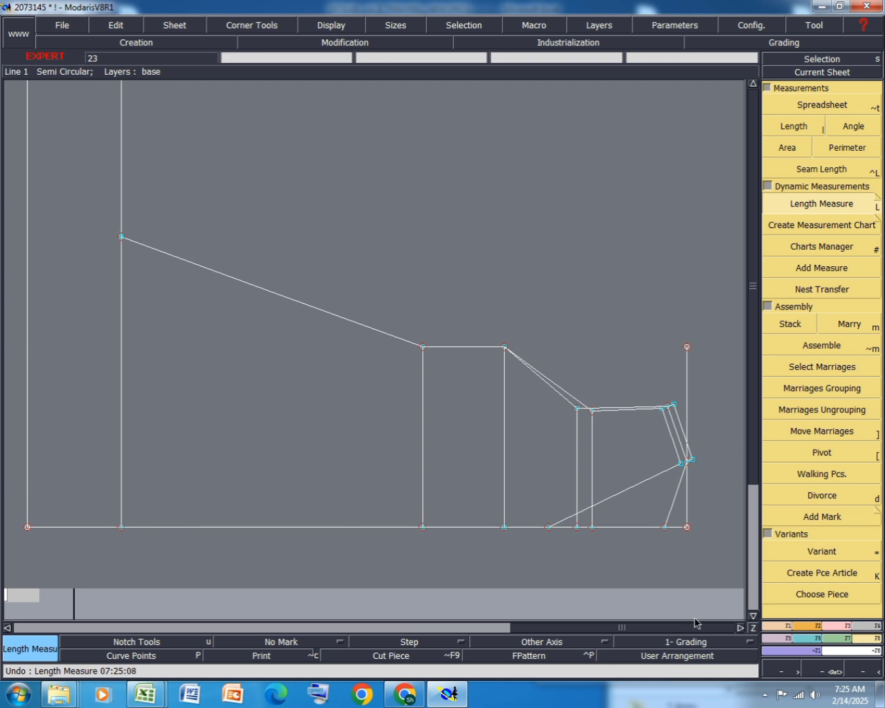
Move the upper end point of the long slanted line by 3.09 cm in X and 0 cm in Y.
{"action": "left_click", "coordinate": [844, 627]}
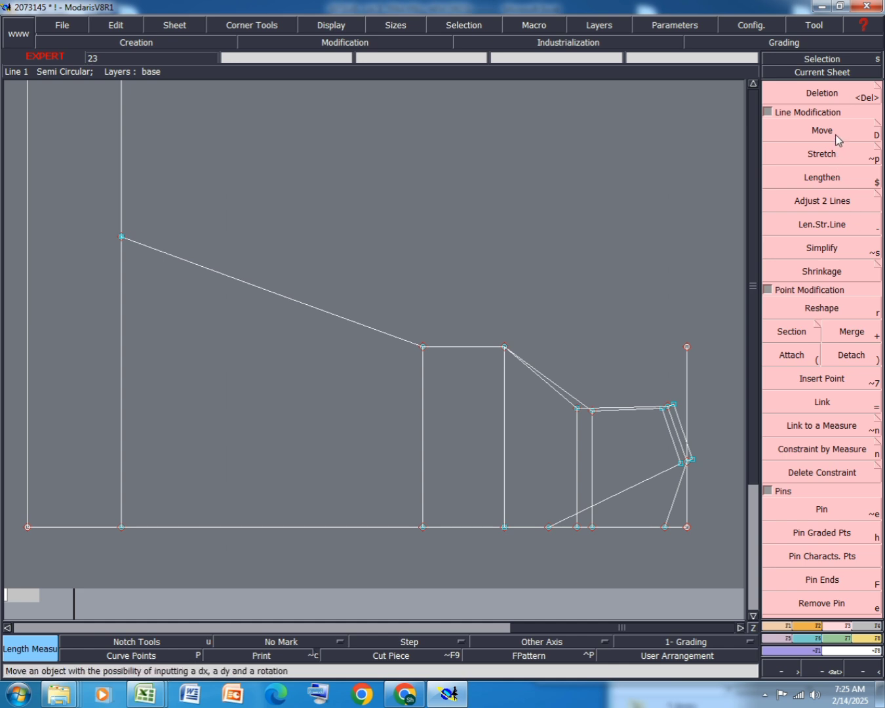
{"action": "left_click", "coordinate": [782, 134]}
{"action": "left_click", "coordinate": [122, 237]}
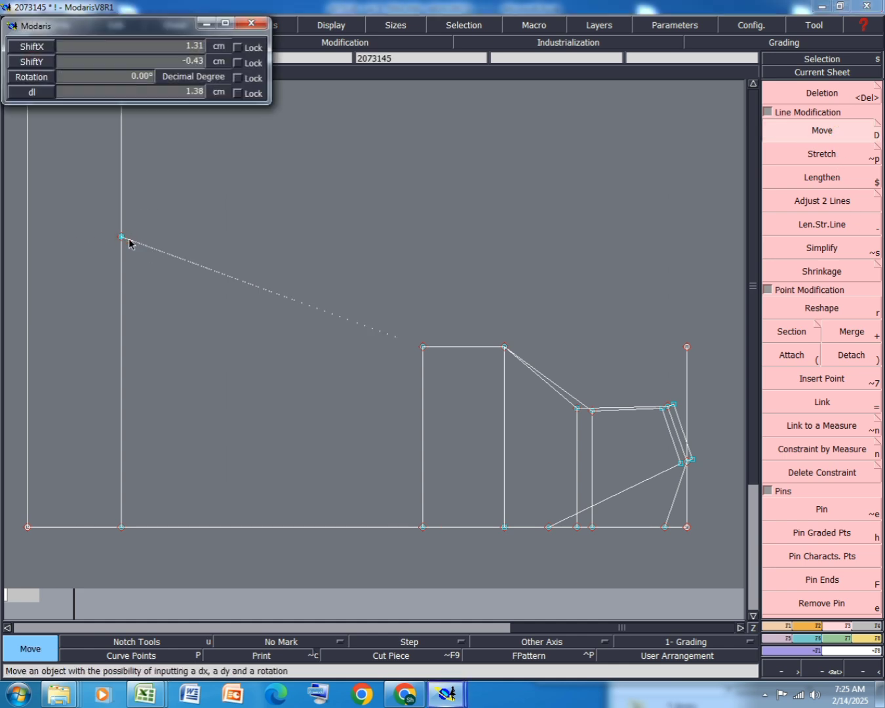
{"action": "key", "text": "Down"}
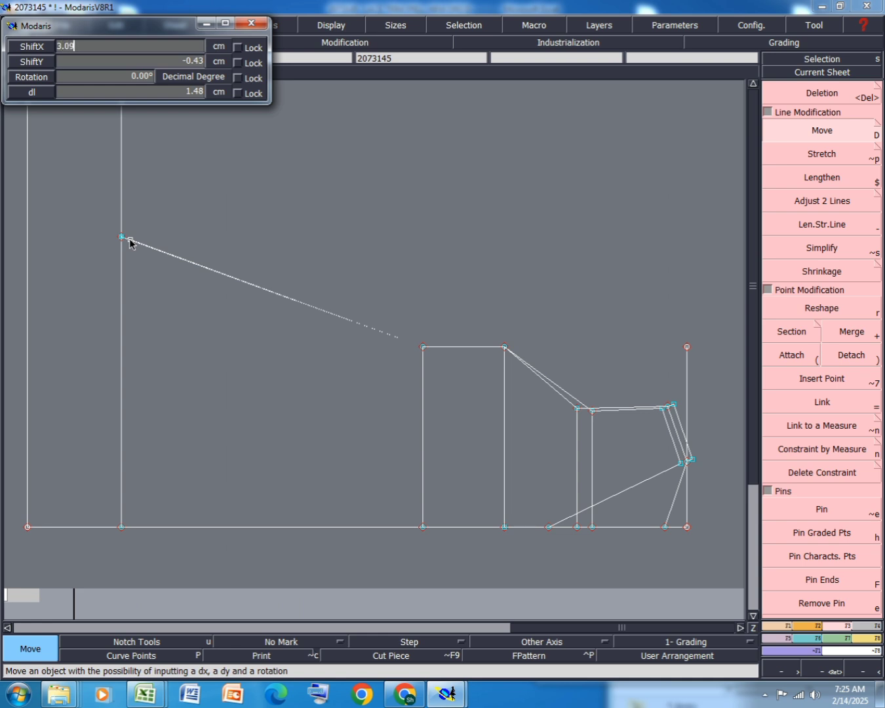
{"action": "key", "text": "Down"}
{"action": "key", "text": "Down"}
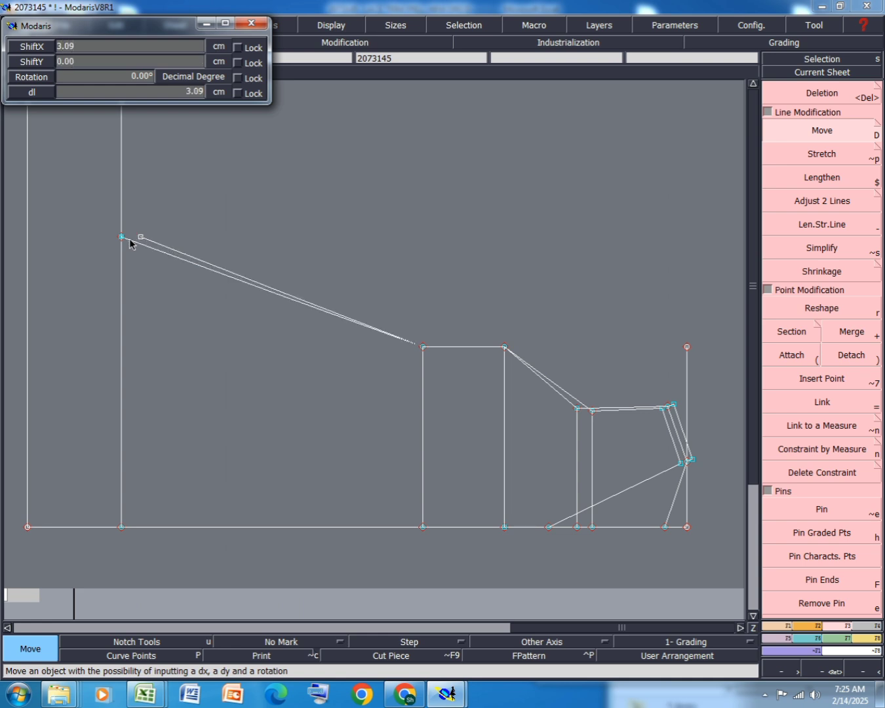
{"action": "key", "text": "Return"}
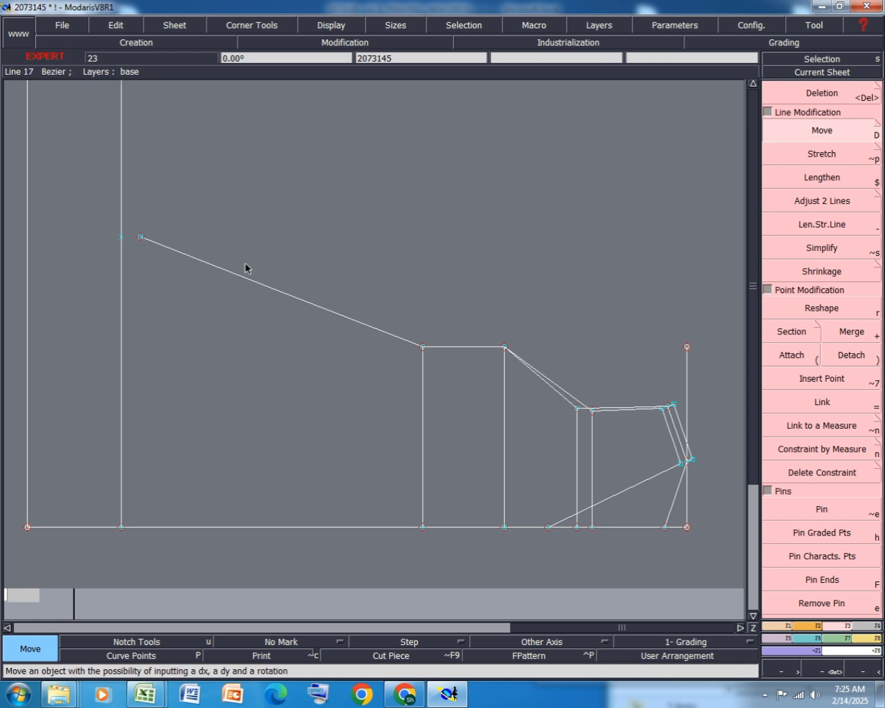
Draw a straight Bezier line from the slanted line's upper end to the vertical construction line's foot on the baseline.
{"action": "left_click", "coordinate": [780, 626]}
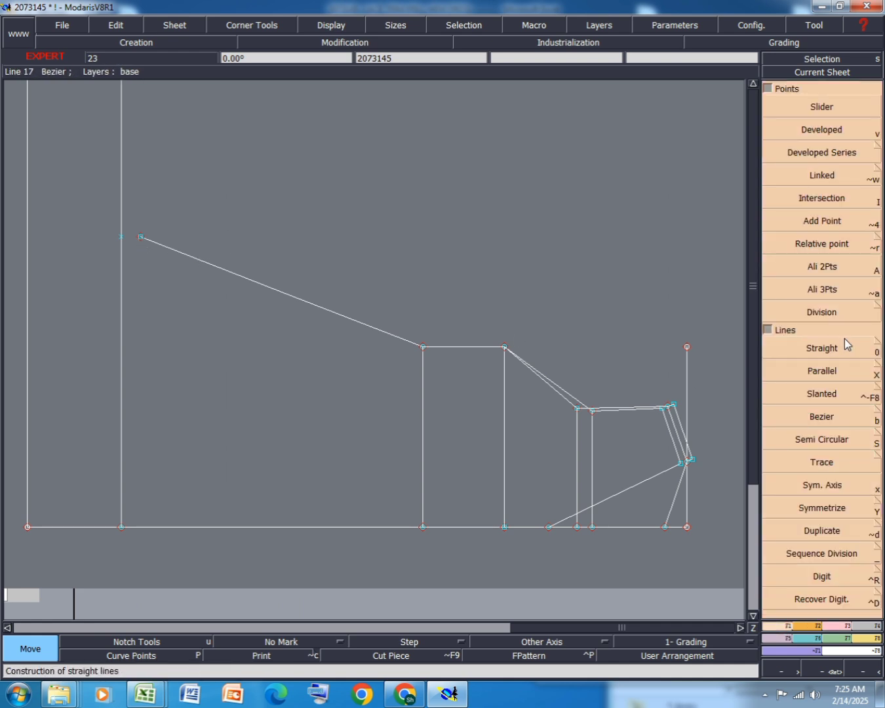
{"action": "left_click", "coordinate": [824, 416]}
{"action": "left_click", "coordinate": [141, 235]}
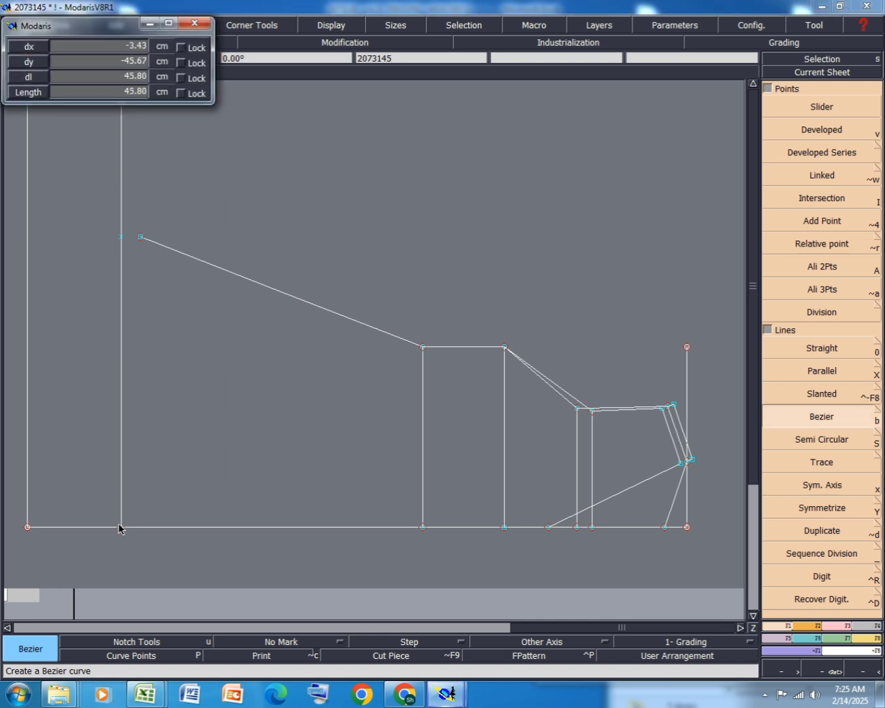
{"action": "left_click", "coordinate": [120, 526]}
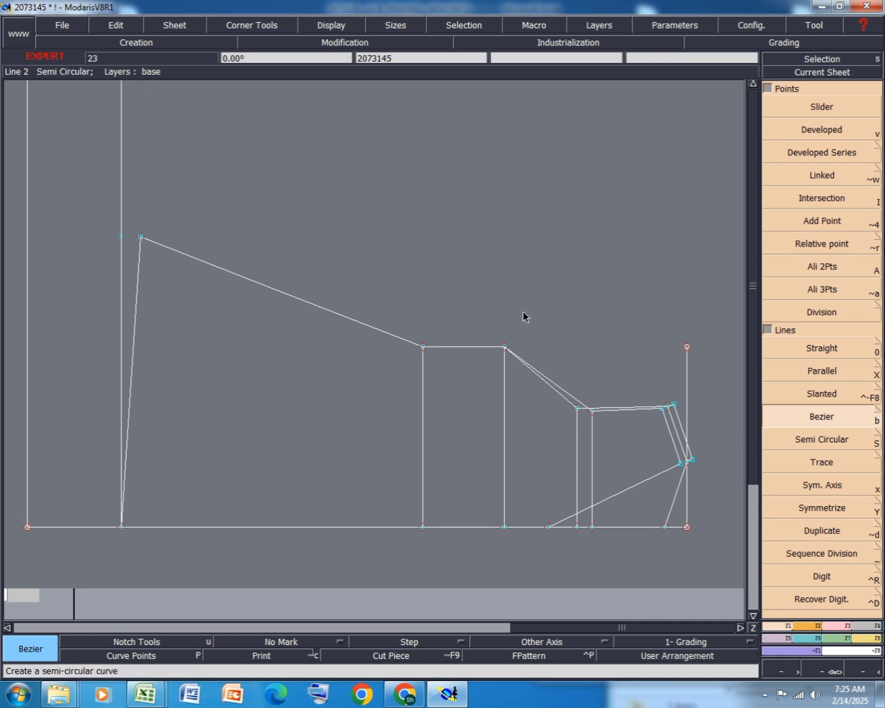
Select the long slanted line with both end points and move it 0.50 cm in X and 0 cm in Y.
{"action": "right_click_drag", "start_coordinate": [132, 377], "coordinate": [451, 177]}
{"action": "left_click", "coordinate": [841, 626]}
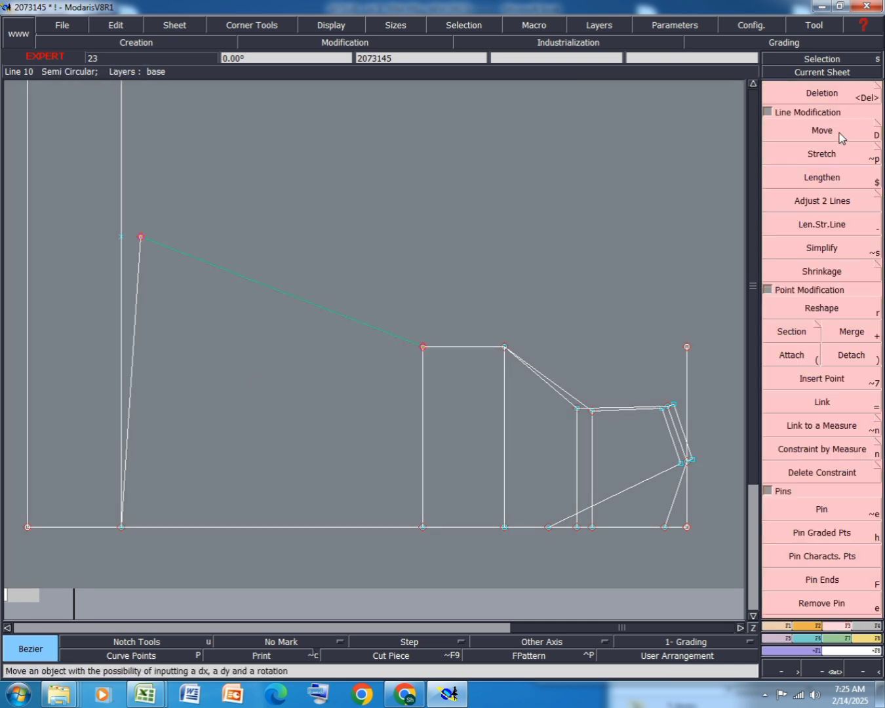
{"action": "left_click", "coordinate": [840, 131]}
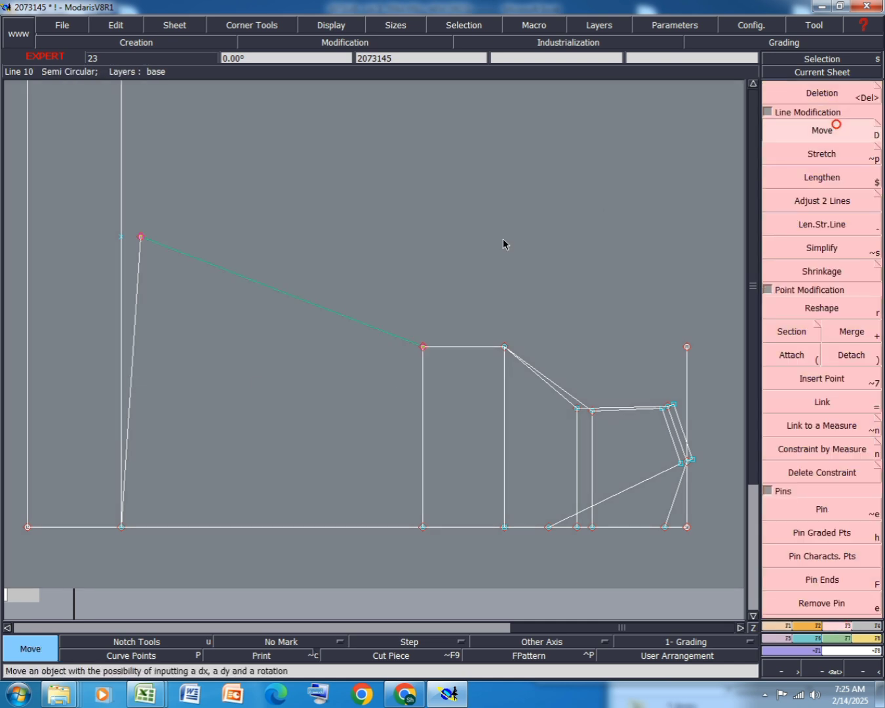
{"action": "left_click", "coordinate": [422, 348]}
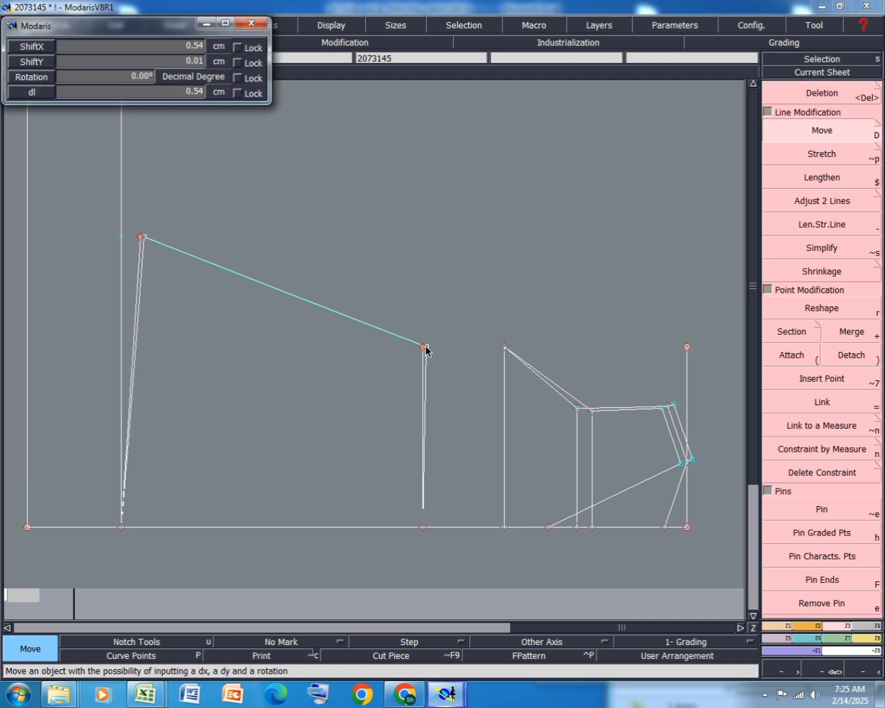
{"action": "type", "text": "3.09"}
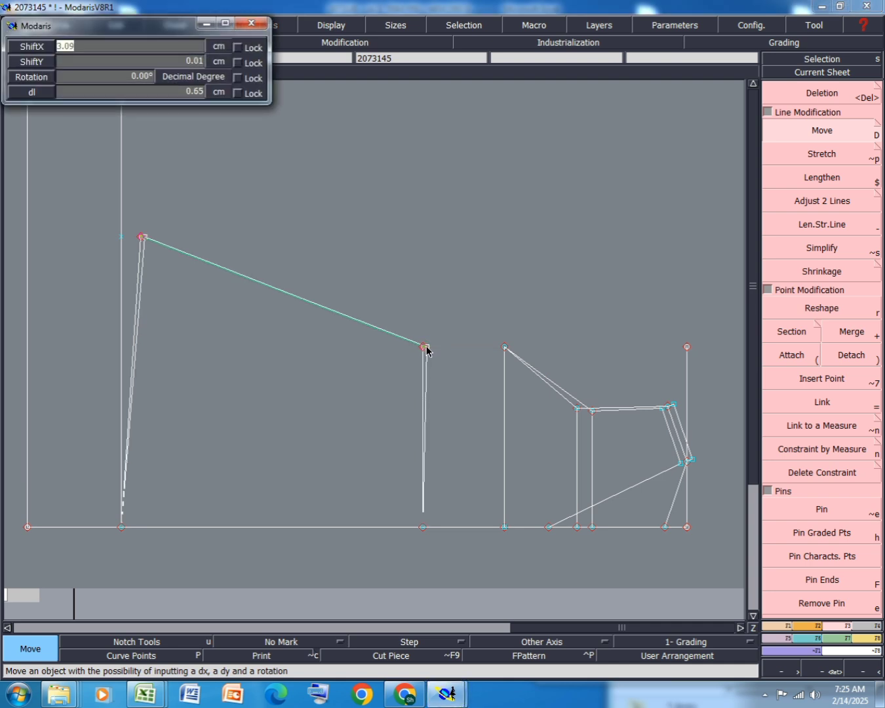
{"action": "key", "text": "BackSpace"}
{"action": "key", "text": "Tab"}
{"action": "type", "text": "0"}
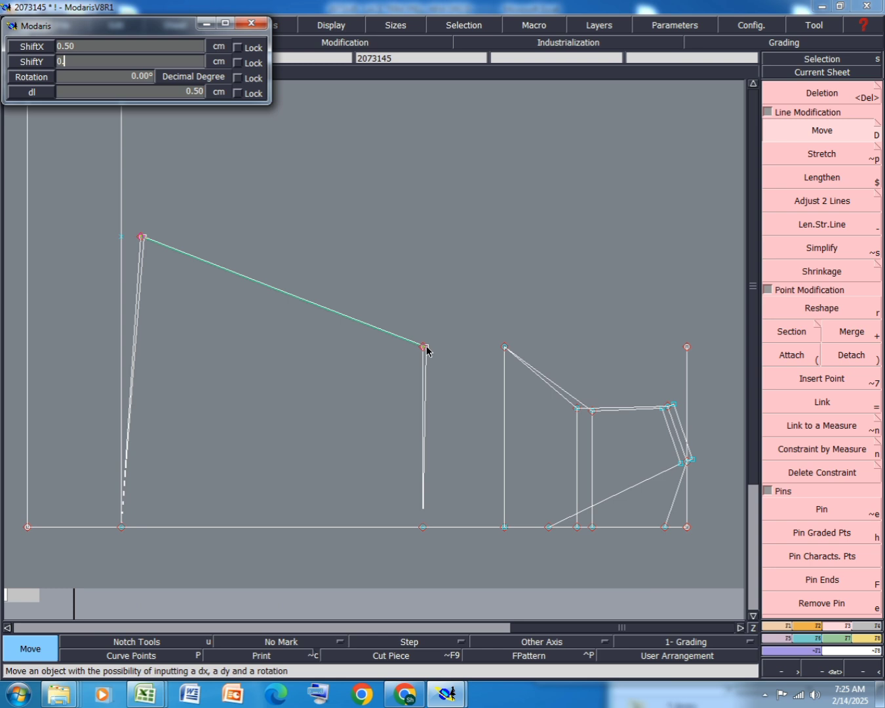
{"action": "type", "text": "."}
{"action": "key", "text": "Return"}
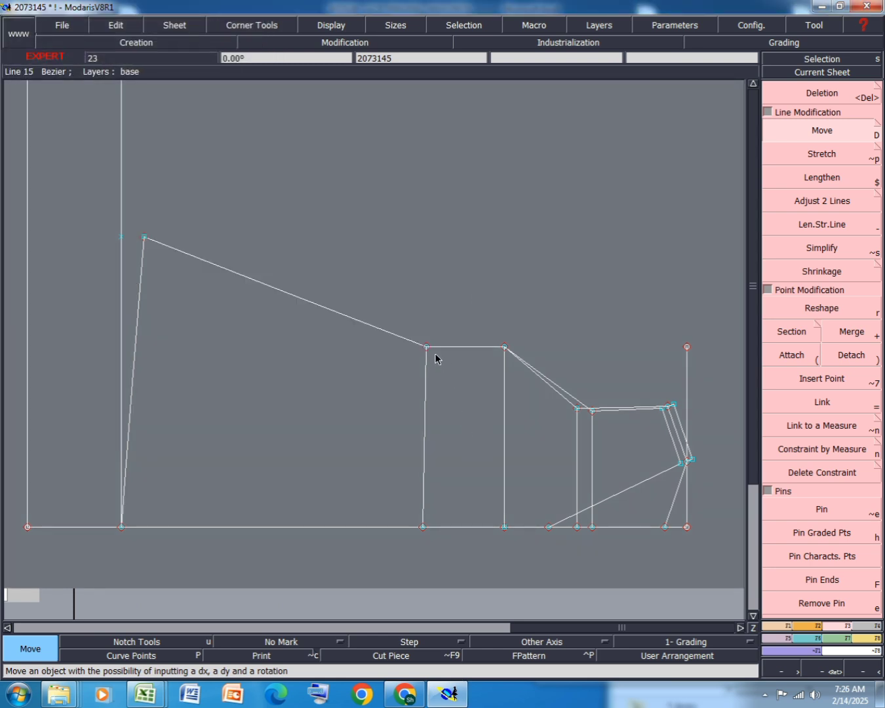
Measure the baseline length from the foot of the near-vertical line to the foot of the last slanted line, then undo the measurement.
{"action": "key", "text": "m"}
{"action": "left_click", "coordinate": [423, 528]}
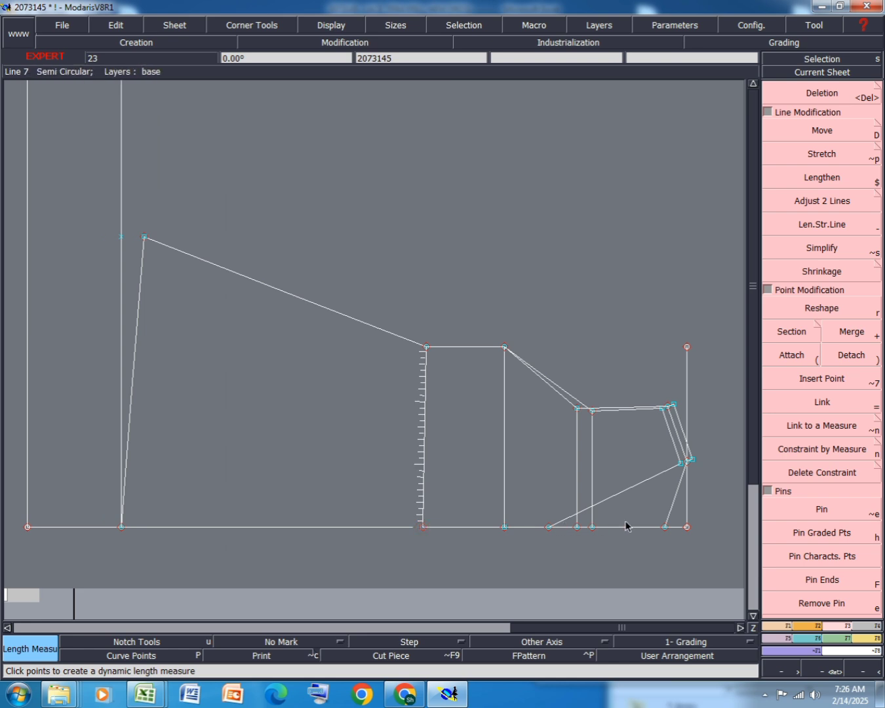
{"action": "left_click", "coordinate": [666, 531]}
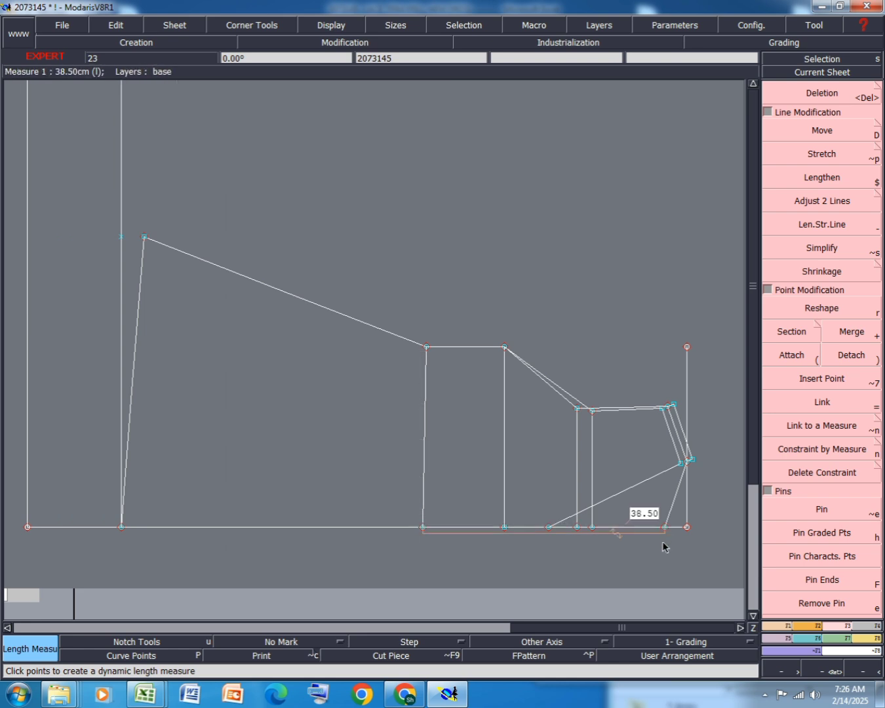
{"action": "key", "text": "ctrl+z"}
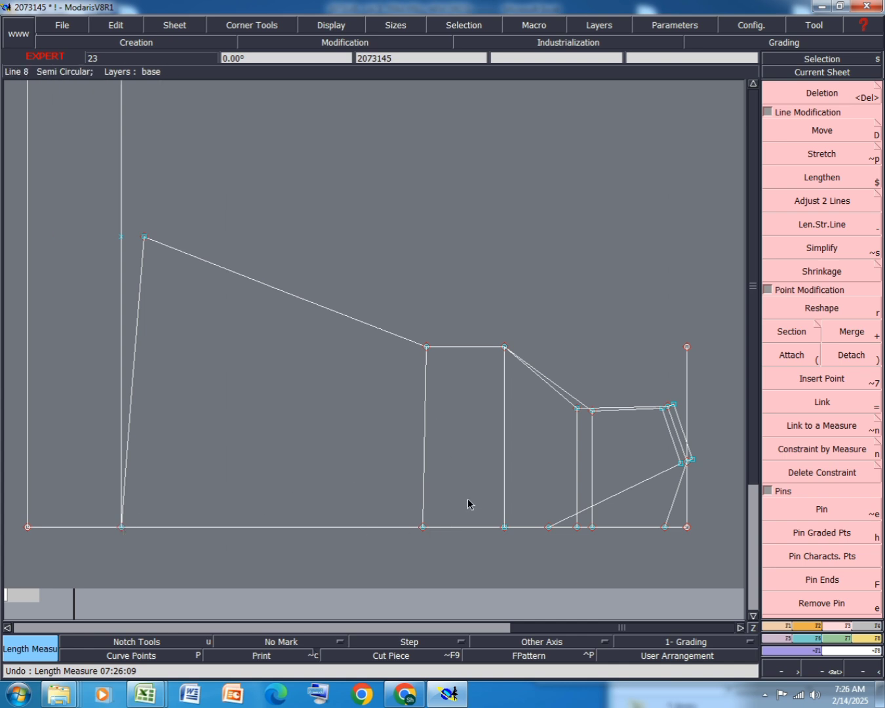
Simplify the near-vertical line below the slanted line's lower end with a tolerance of 0 cm and save the model.
{"action": "left_click", "coordinate": [426, 457]}
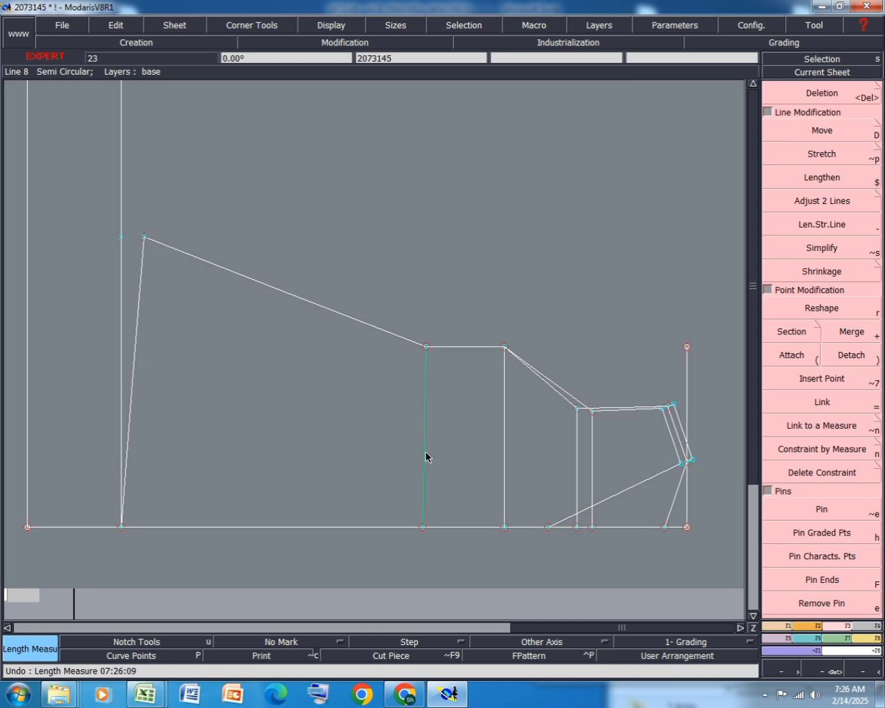
{"action": "key", "text": "alt+s"}
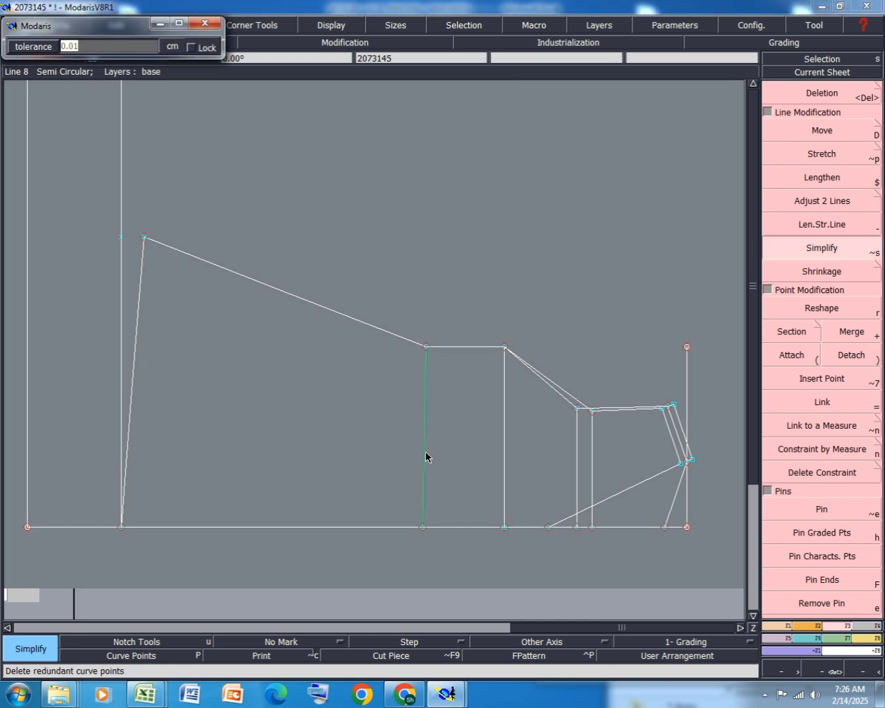
{"action": "type", "text": "0"}
{"action": "key", "text": "Return"}
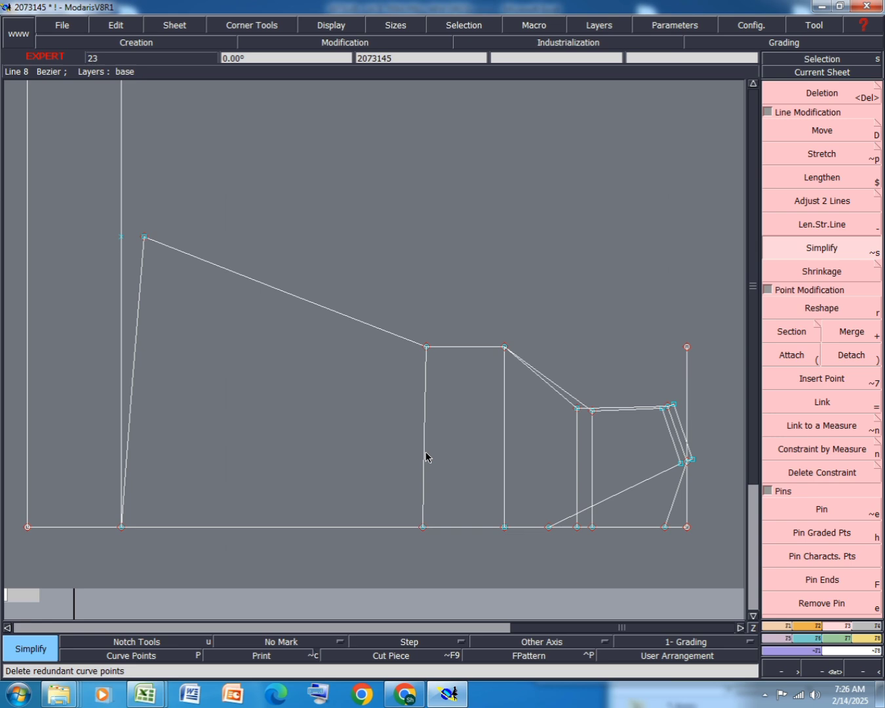
{"action": "left_click", "coordinate": [426, 415]}
{"action": "key", "text": "ctrl+s"}
{"action": "left_click", "coordinate": [342, 424]}
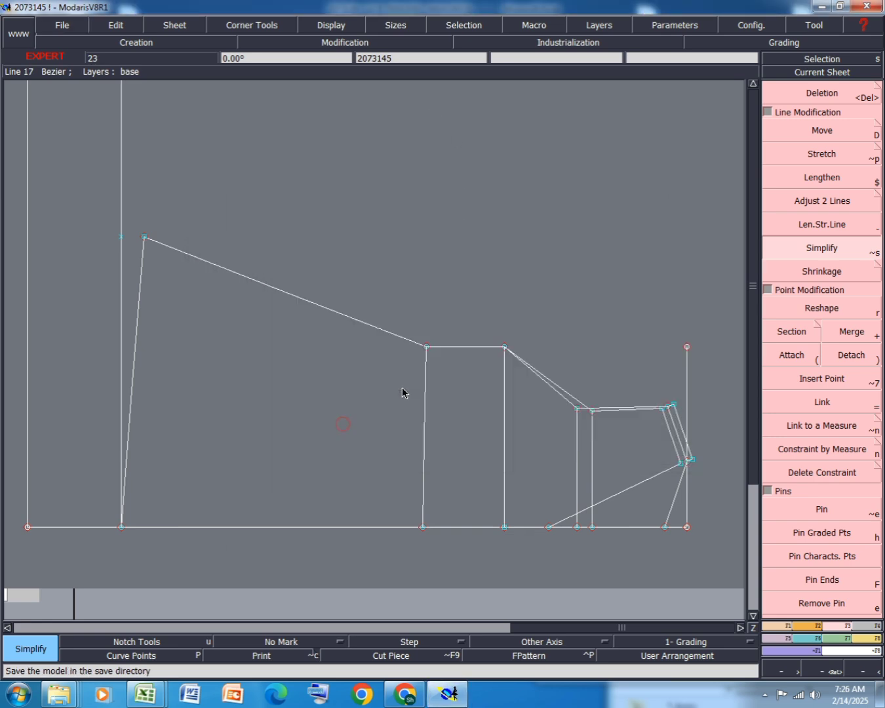
Turn on the display of curve handles for the pattern lines.
{"action": "scroll", "coordinate": [502, 433], "scroll_direction": "down", "scroll_amount": 2}
{"action": "scroll", "coordinate": [586, 521], "scroll_direction": "up", "scroll_amount": 1}
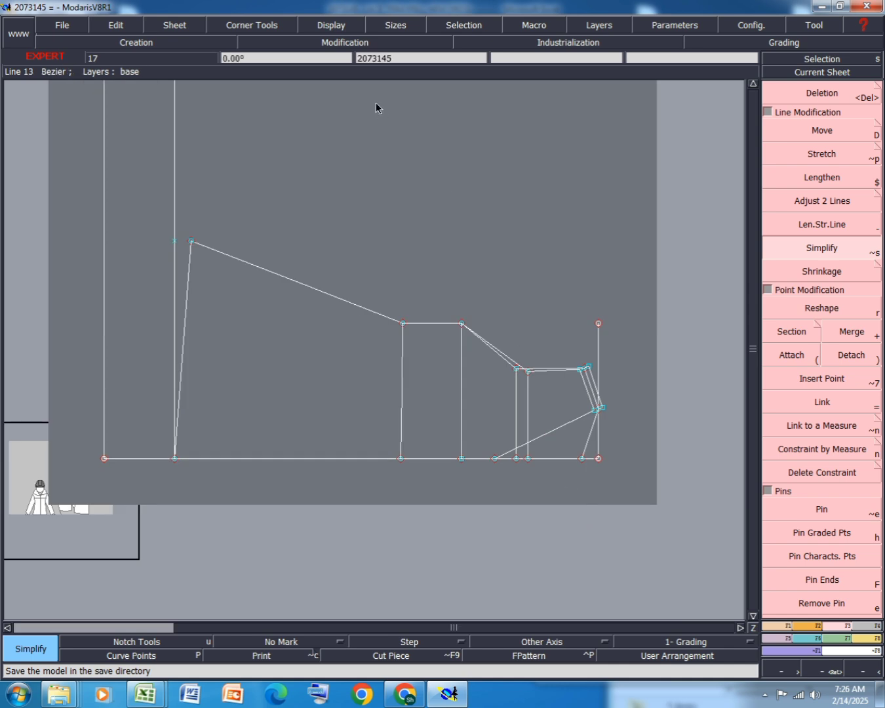
{"action": "left_click", "coordinate": [343, 27]}
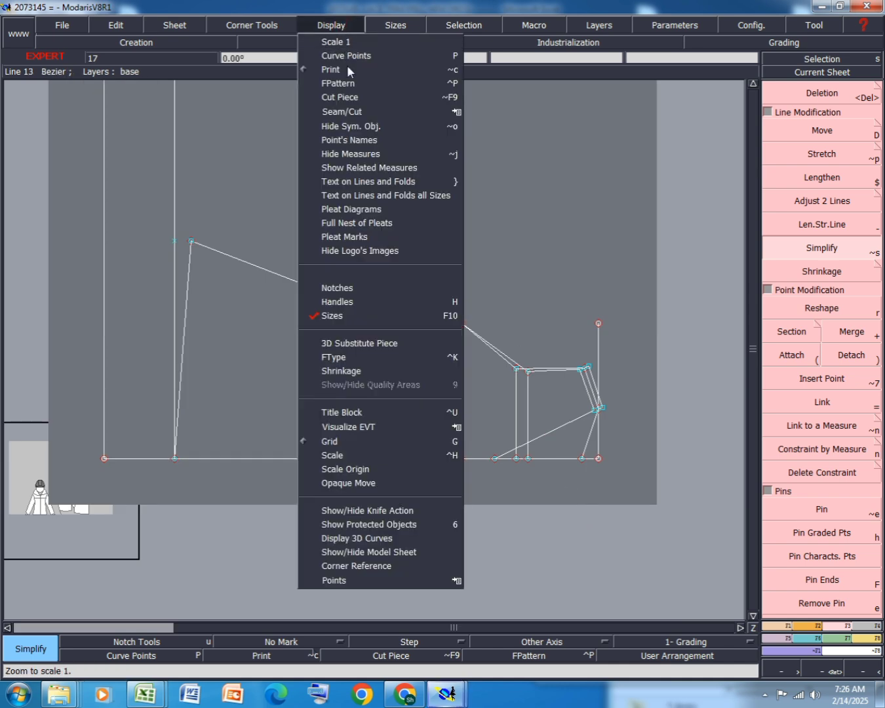
{"action": "left_click", "coordinate": [352, 305]}
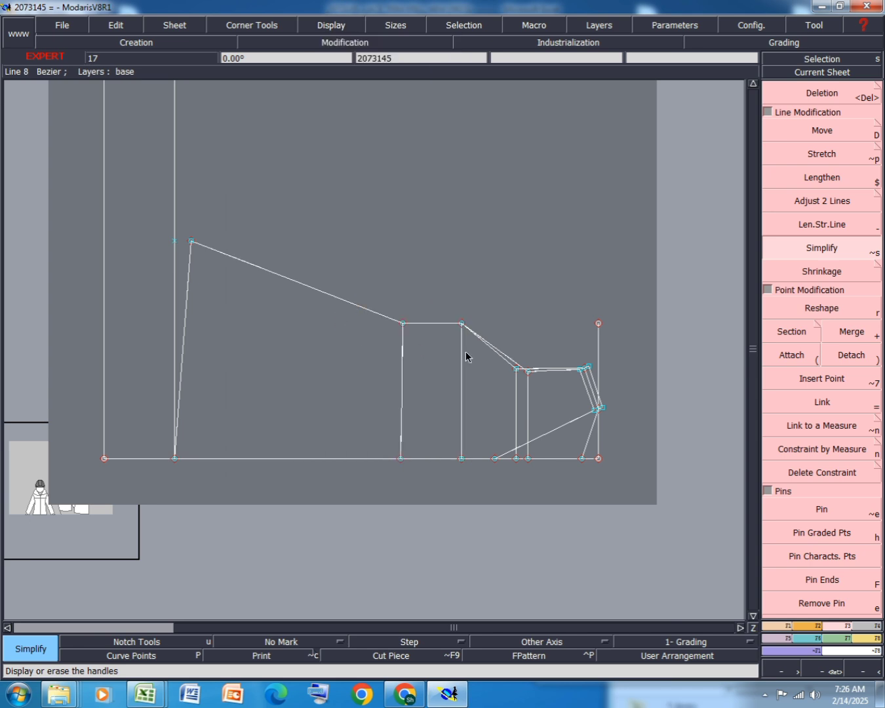
Reshape the steep Bezier line into a gentle curve bowing toward the vertical construction line by adjusting its two handles.
{"action": "left_click", "coordinate": [831, 308]}
{"action": "scroll", "coordinate": [176, 398], "scroll_direction": "up", "scroll_amount": 1}
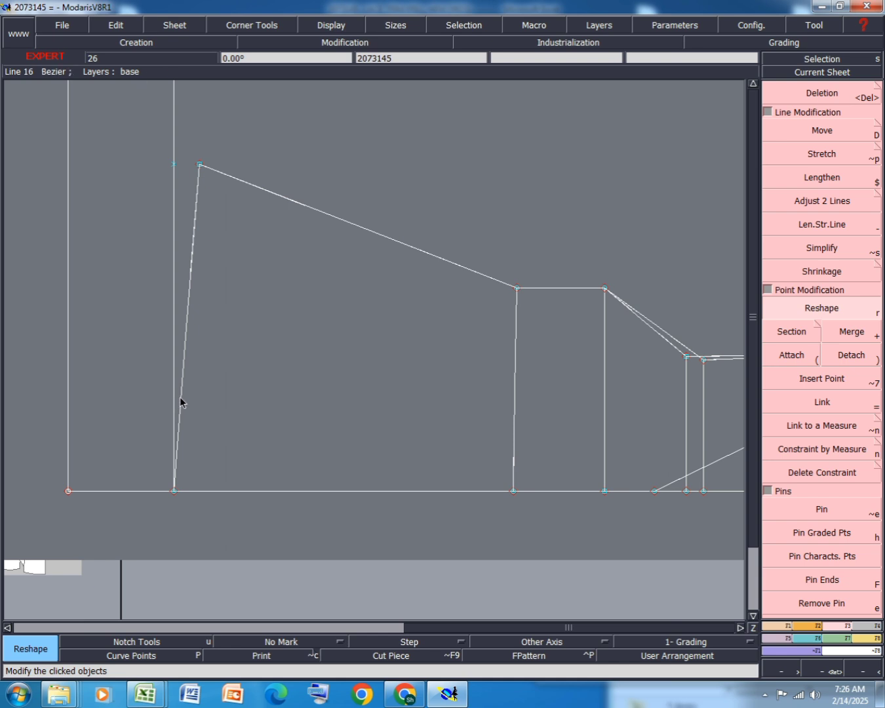
{"action": "left_click", "coordinate": [179, 393]}
{"action": "left_click", "coordinate": [174, 354]}
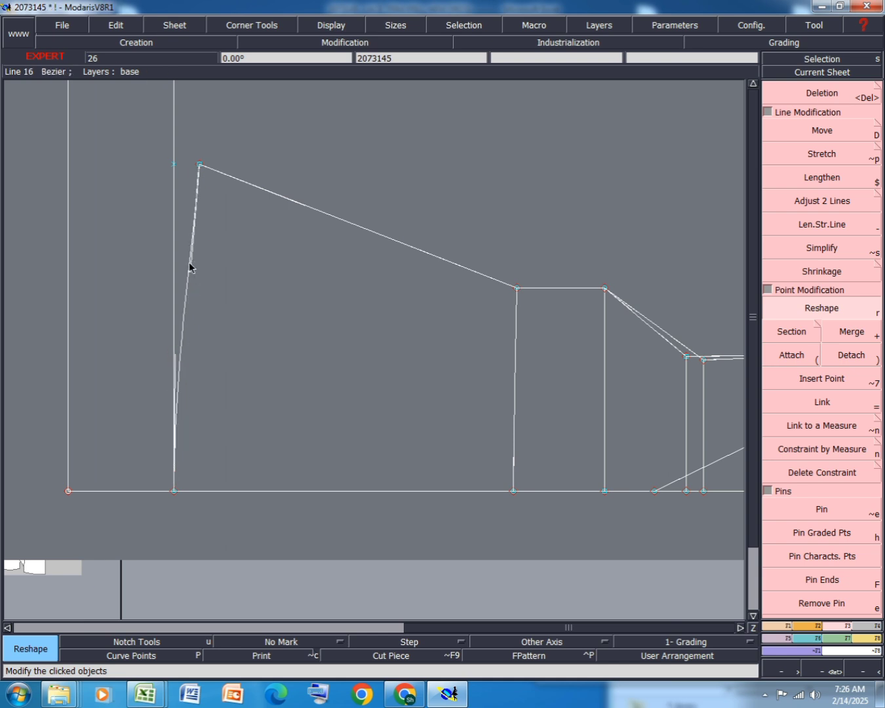
{"action": "left_click", "coordinate": [186, 260]}
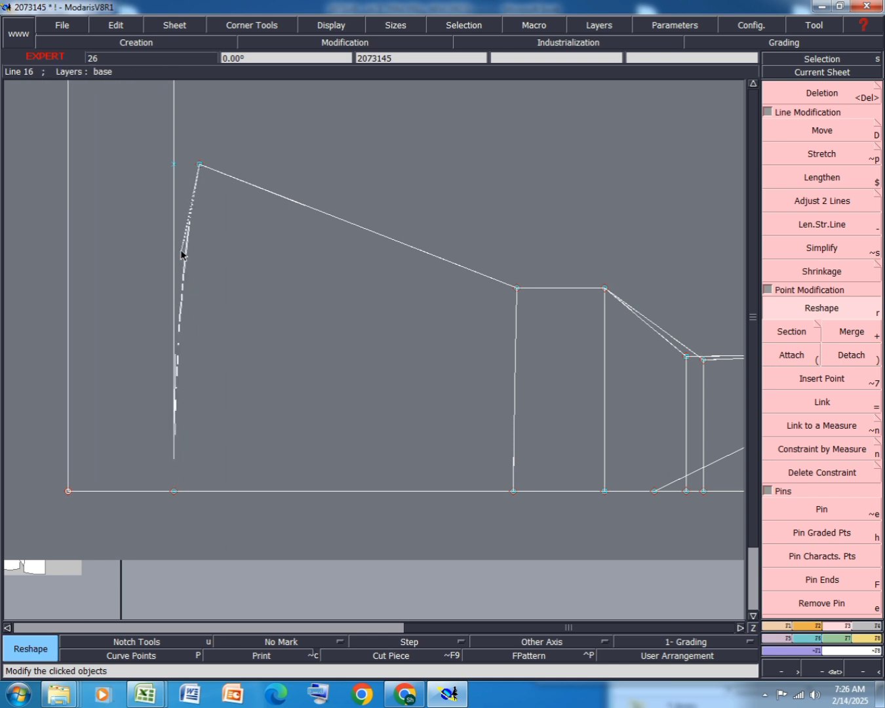
{"action": "left_click", "coordinate": [180, 263]}
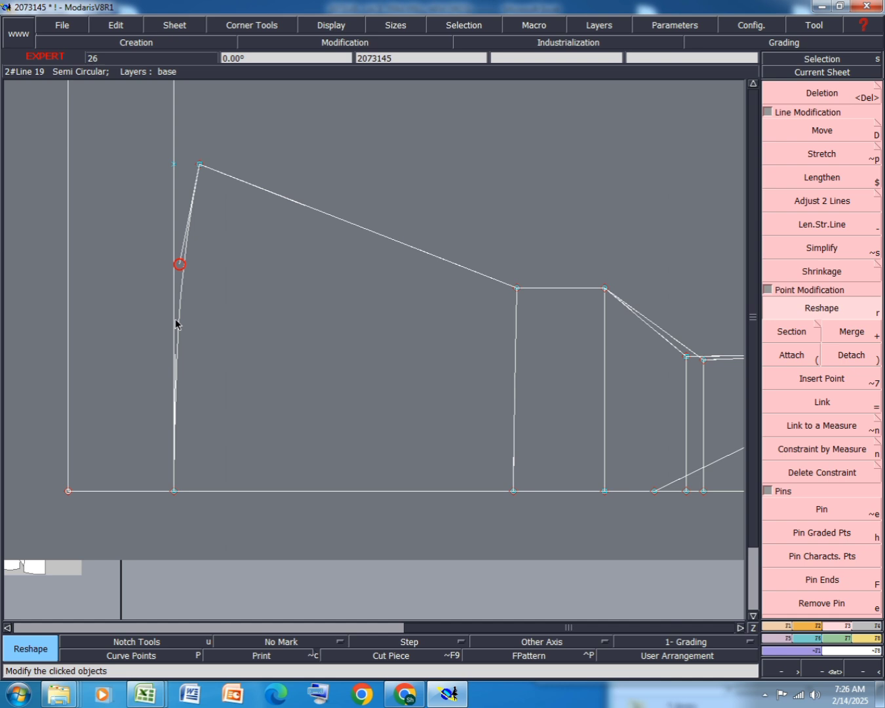
{"action": "left_click", "coordinate": [173, 354]}
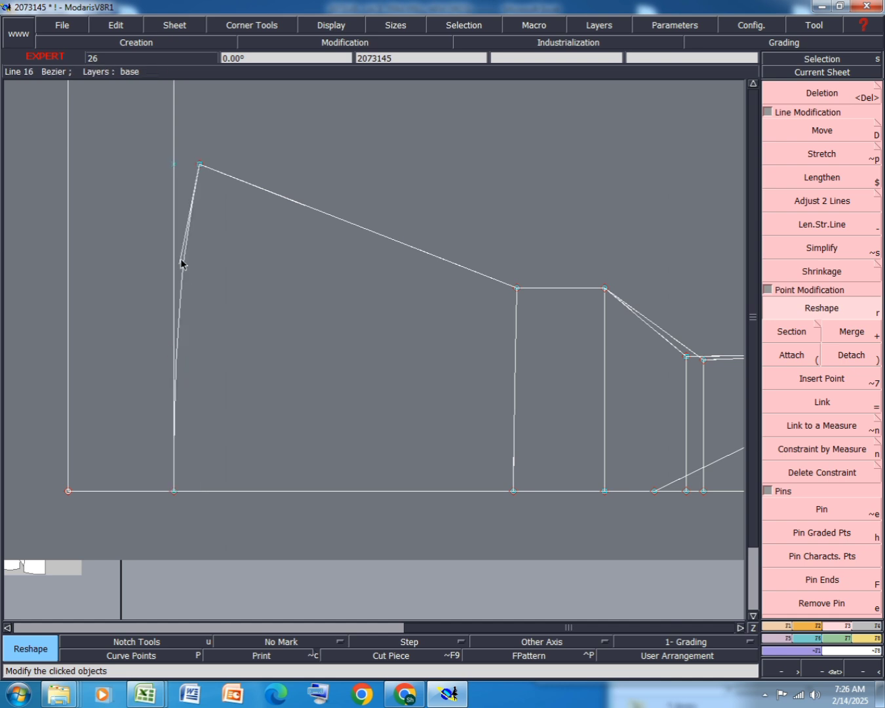
{"action": "left_click", "coordinate": [181, 257]}
{"action": "left_click", "coordinate": [181, 257]}
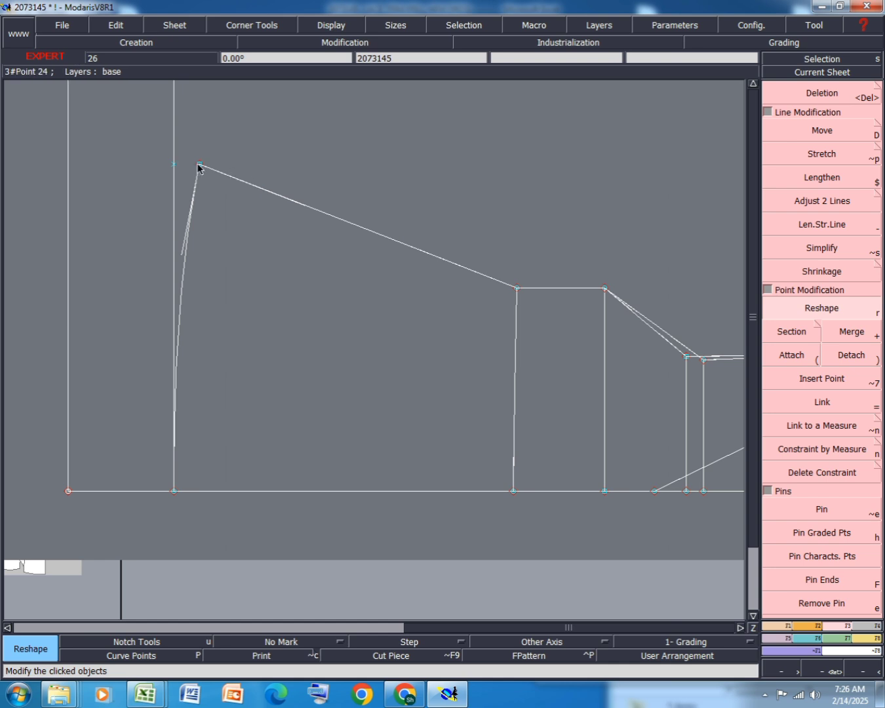
Create a symmetry axis along the slanted line from its upper end, try mirroring the reshaped curve about it, and undo the mirroring and axis.
{"action": "key", "text": "shift+s"}
{"action": "left_click", "coordinate": [199, 165]}
{"action": "left_click", "coordinate": [264, 190]}
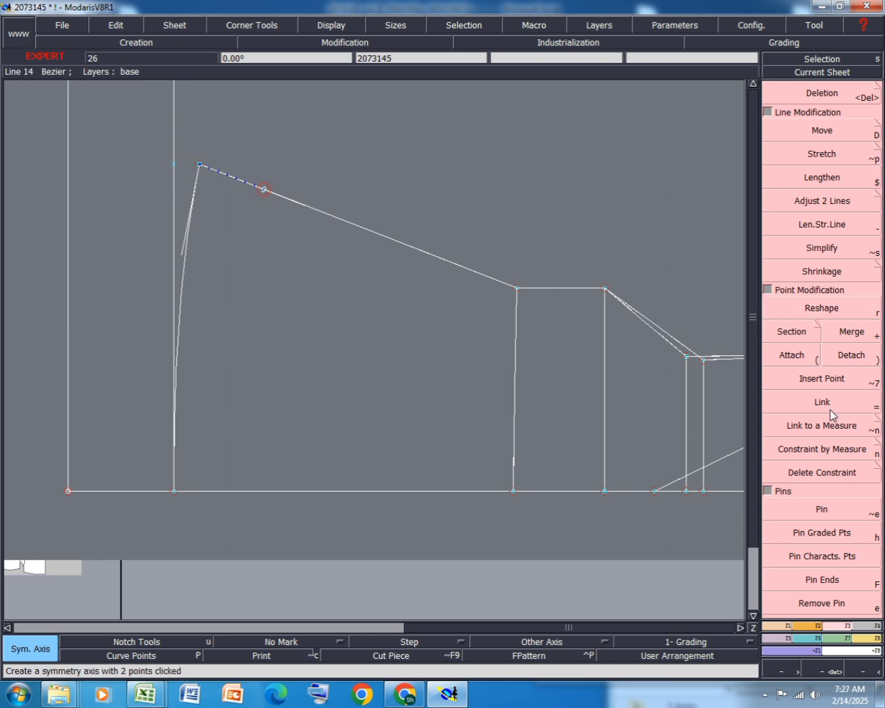
{"action": "left_click", "coordinate": [783, 627]}
{"action": "left_click", "coordinate": [823, 508]}
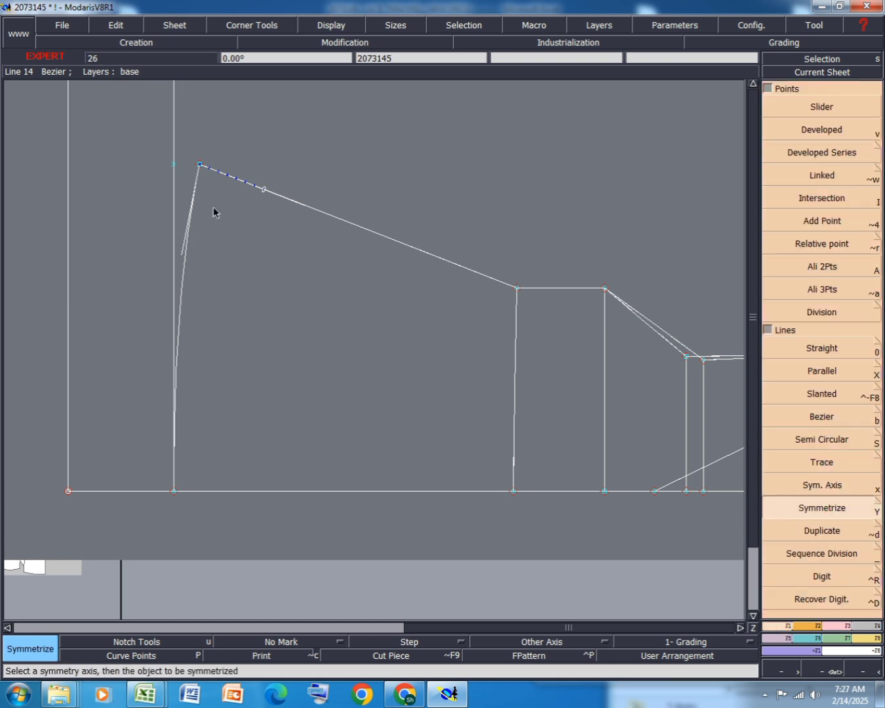
{"action": "left_click", "coordinate": [188, 218]}
{"action": "key", "text": "ctrl+z"}
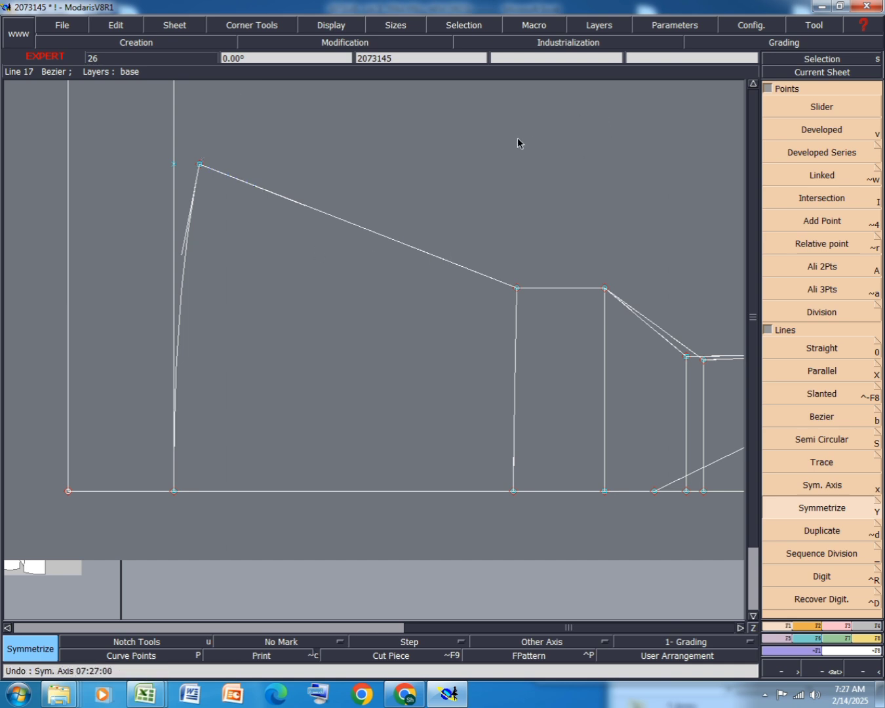
Move the slanted line together with its two end points by 1 cm in X and 0 cm in Y.
{"action": "left_click_drag", "start_coordinate": [525, 112], "coordinate": [192, 371]}
{"action": "left_click", "coordinate": [836, 625]}
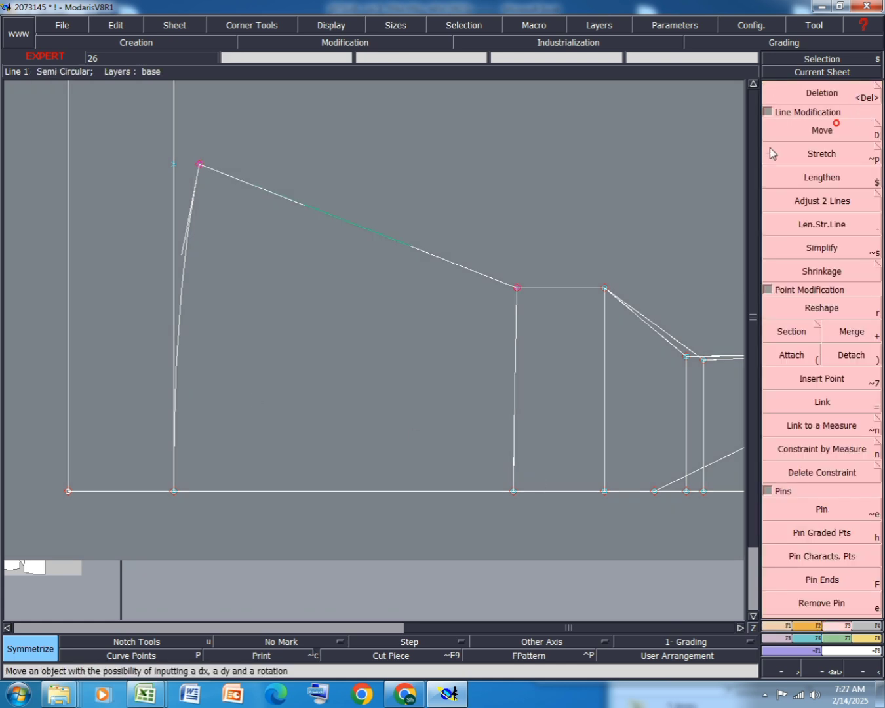
{"action": "left_click", "coordinate": [806, 131]}
{"action": "left_click", "coordinate": [517, 287]}
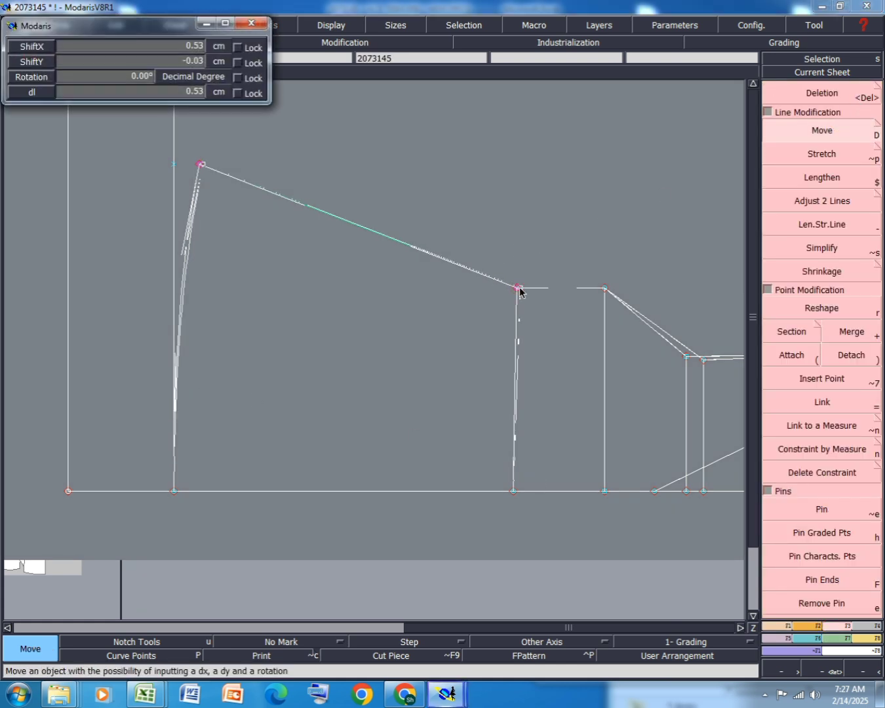
{"action": "type", "text": "1"}
{"action": "key", "text": "Tab"}
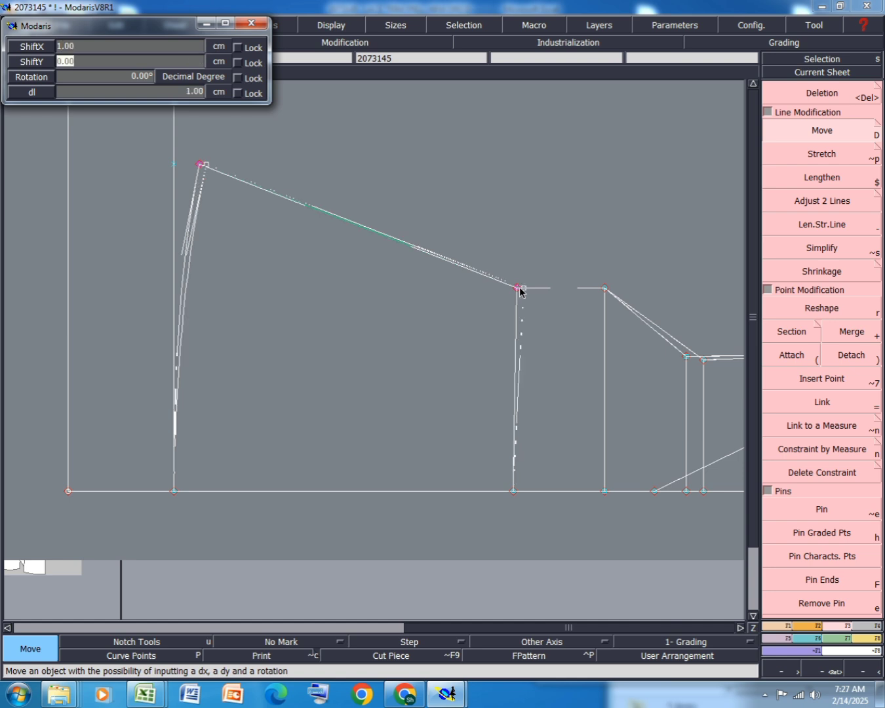
{"action": "type", "text": "0"}
{"action": "key", "text": "Return"}
{"action": "left_click", "coordinate": [421, 208]}
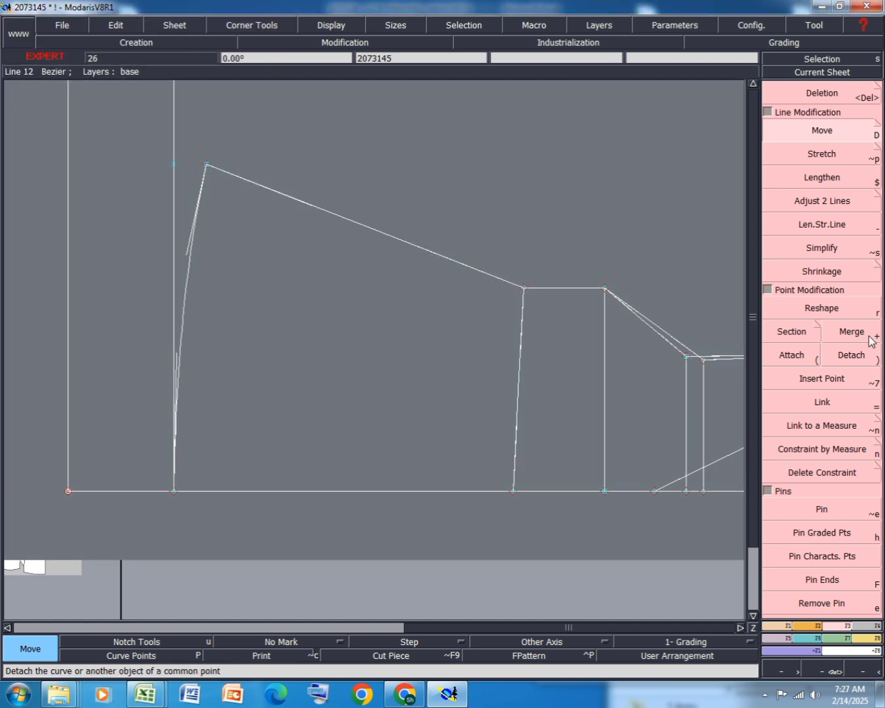
Reshape the curve beside the vertical construction line by pulling its lower handle onto that line and slightly shortening its upper handle, and save the model.
{"action": "left_click", "coordinate": [821, 309]}
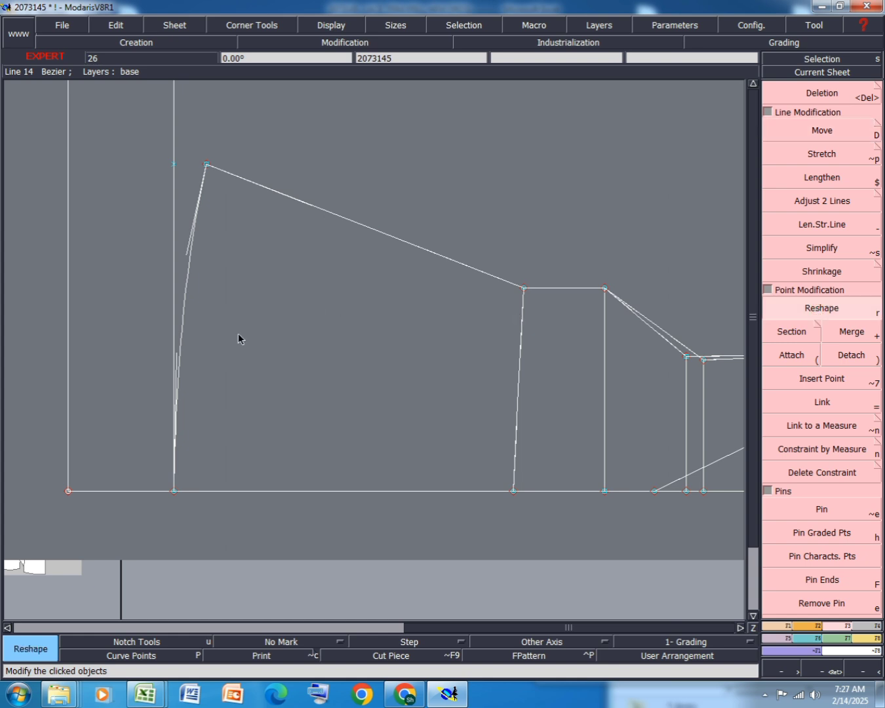
{"action": "left_click", "coordinate": [176, 356]}
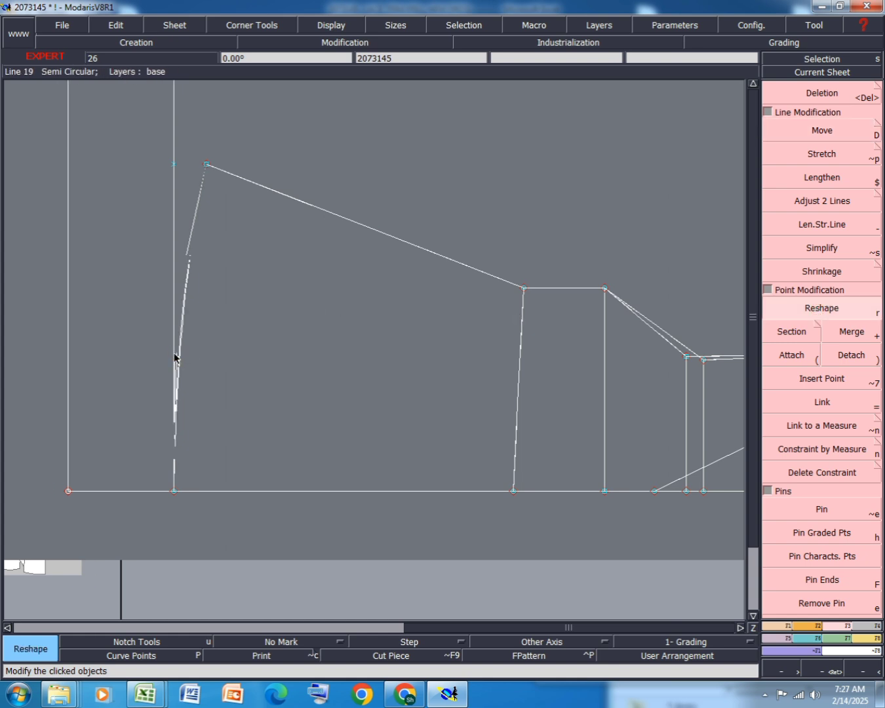
{"action": "left_click", "coordinate": [175, 357]}
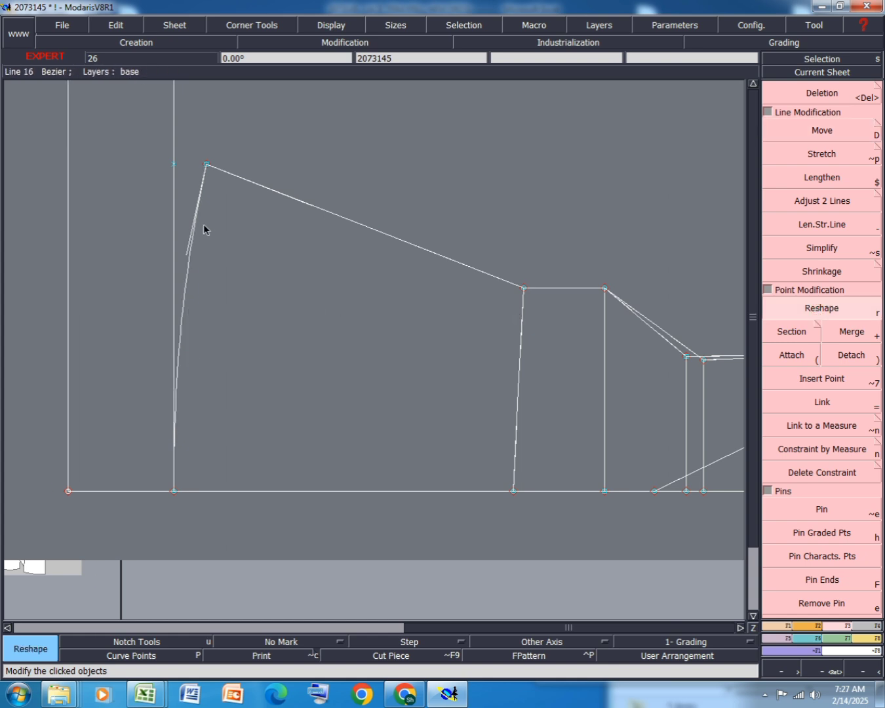
{"action": "left_click", "coordinate": [186, 251]}
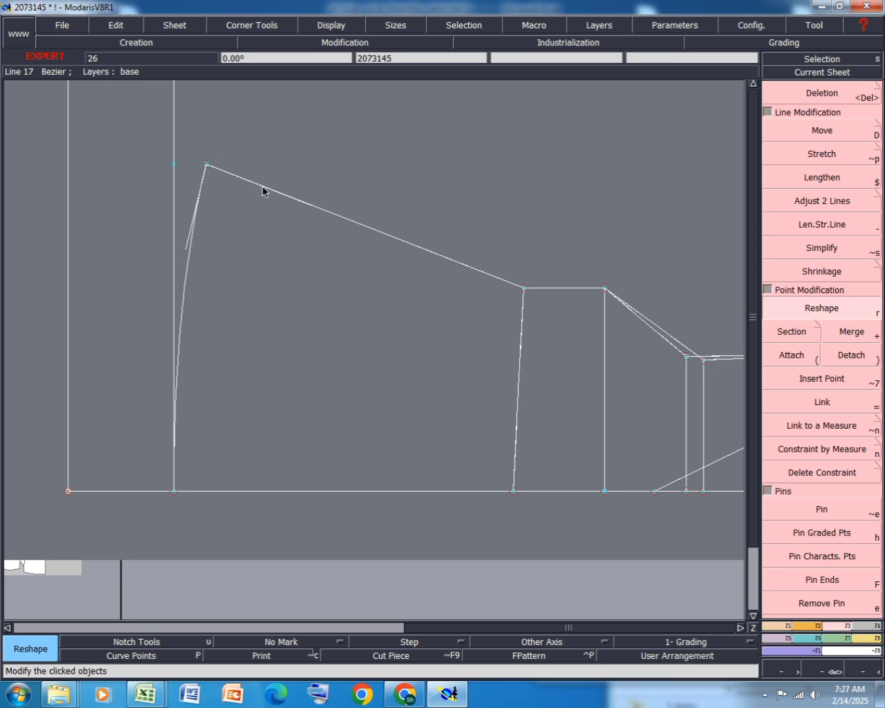
{"action": "key", "text": "ctrl+s"}
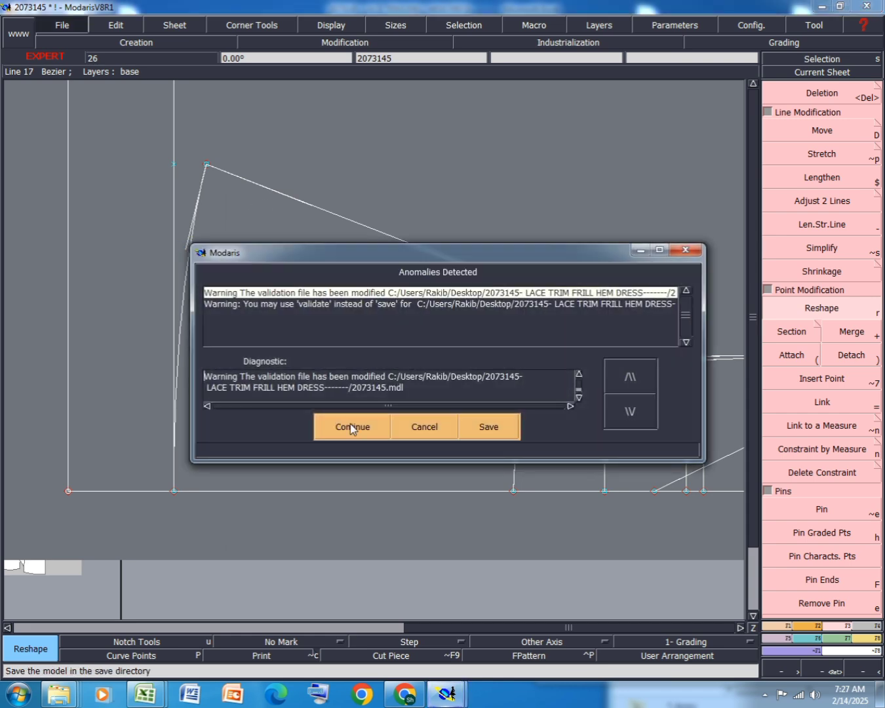
{"action": "left_click", "coordinate": [353, 425]}
Create a symmetry axis along the slanted line's upper end, try mirroring the hem curve about it, and undo the mirroring and the axis.
{"action": "left_click", "coordinate": [782, 627]}
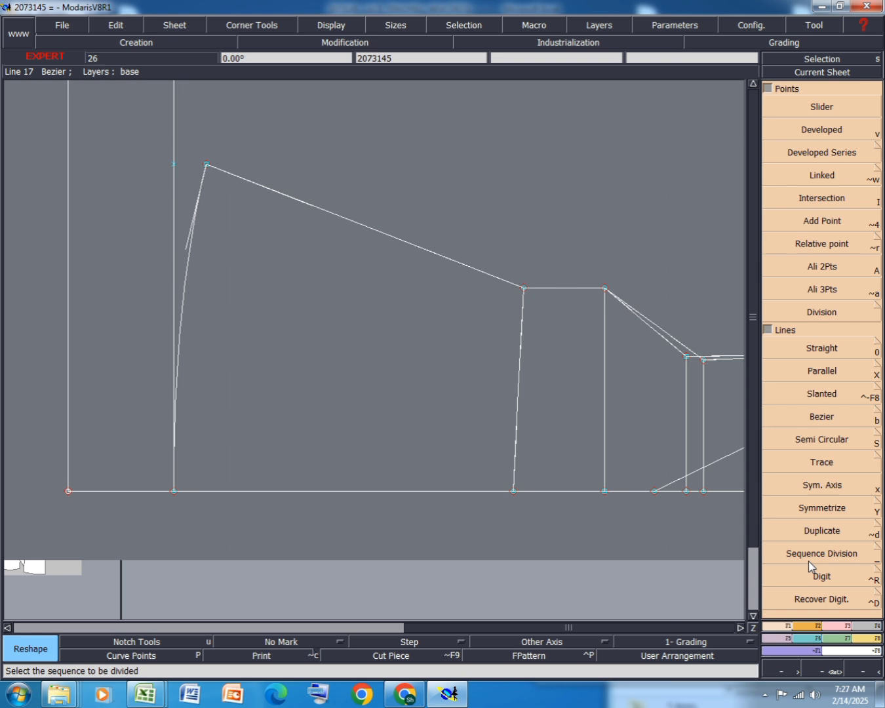
{"action": "left_click", "coordinate": [833, 484]}
{"action": "left_click", "coordinate": [206, 165]}
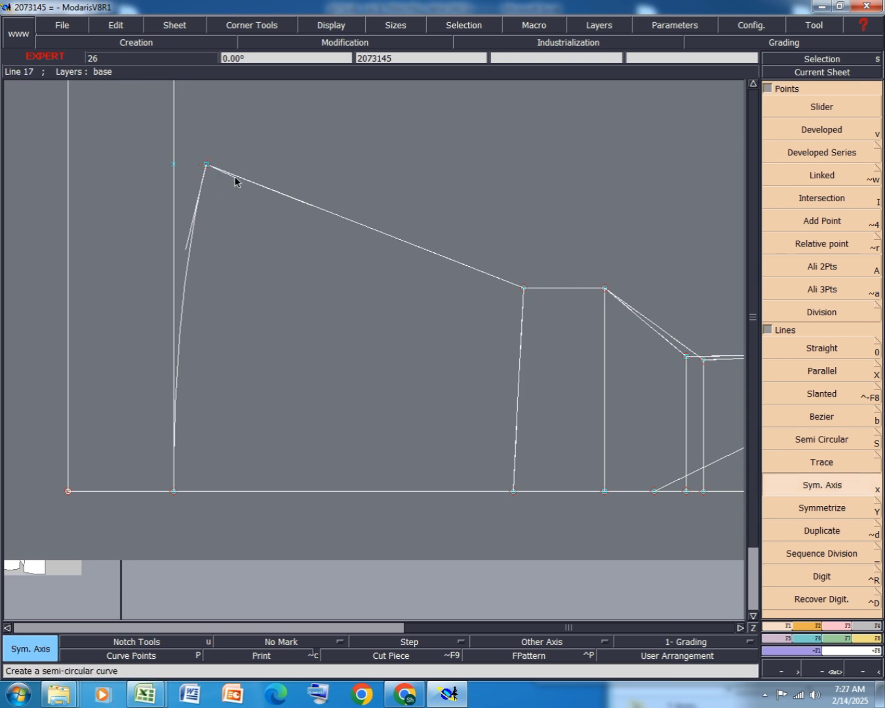
{"action": "left_click", "coordinate": [238, 177]}
{"action": "left_click", "coordinate": [811, 510]}
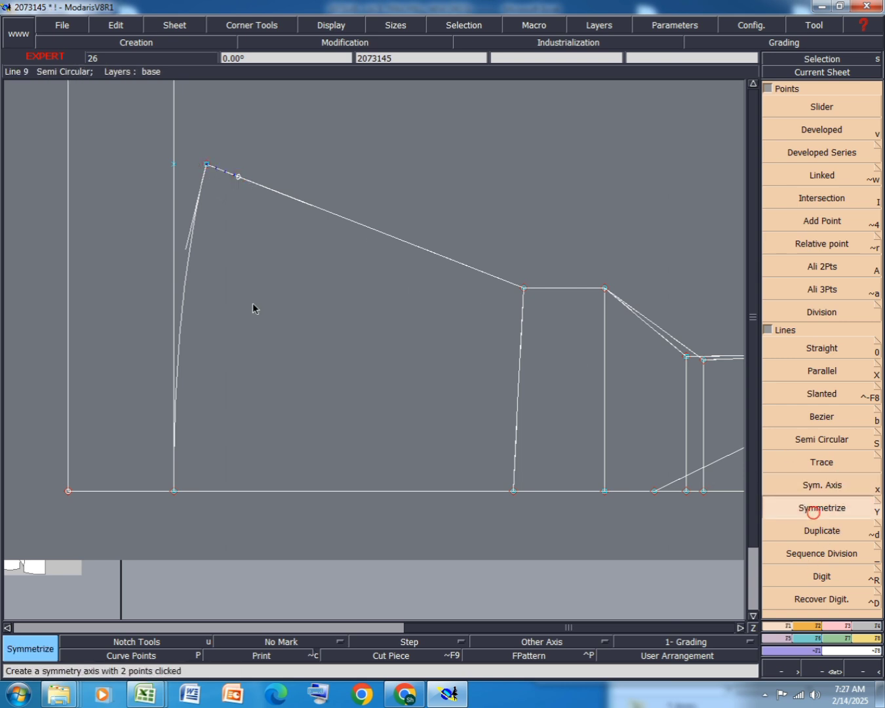
{"action": "left_click", "coordinate": [188, 259]}
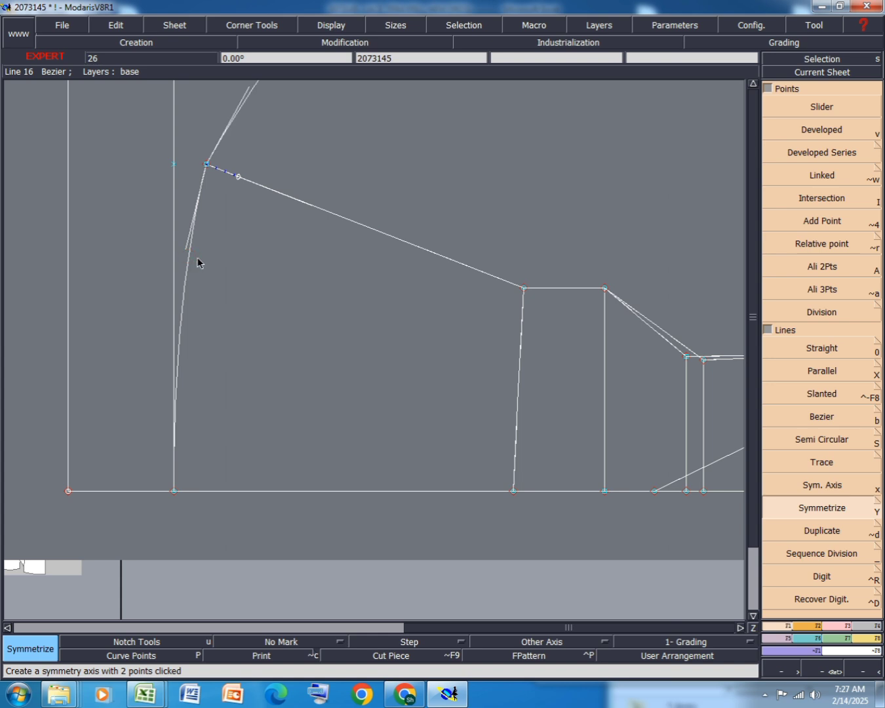
{"action": "key", "text": "ctrl+z"}
{"action": "key", "text": "ctrl+z"}
Switch to Excel, examine the dress sketch below the measurements on the ROCK SPEC 8-20 sheet, and return to Modaris.
{"action": "scroll", "coordinate": [356, 315], "scroll_direction": "down", "scroll_amount": 2}
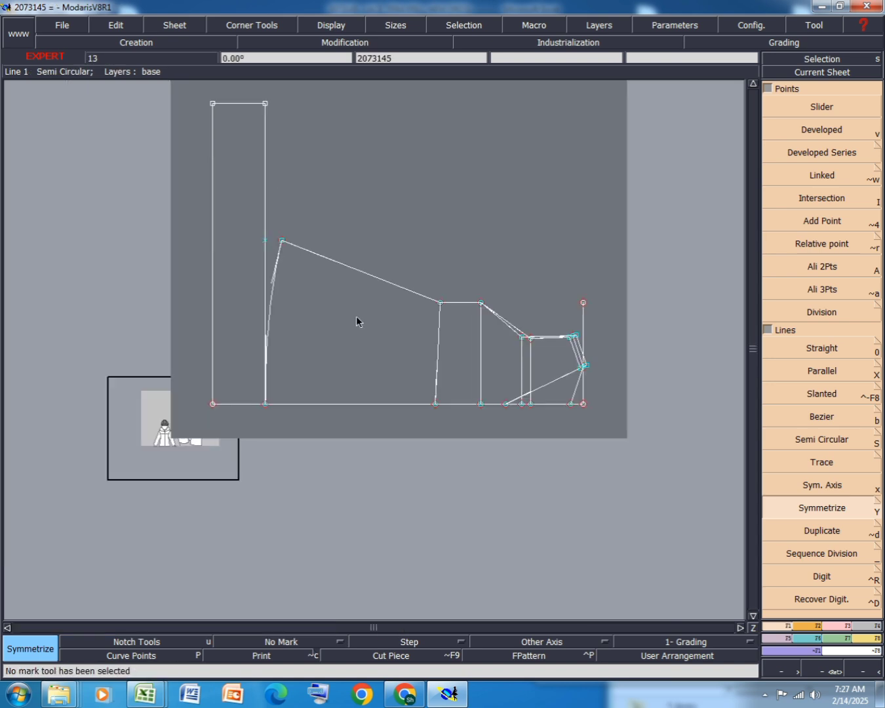
{"action": "scroll", "coordinate": [357, 316], "scroll_direction": "up", "scroll_amount": 2}
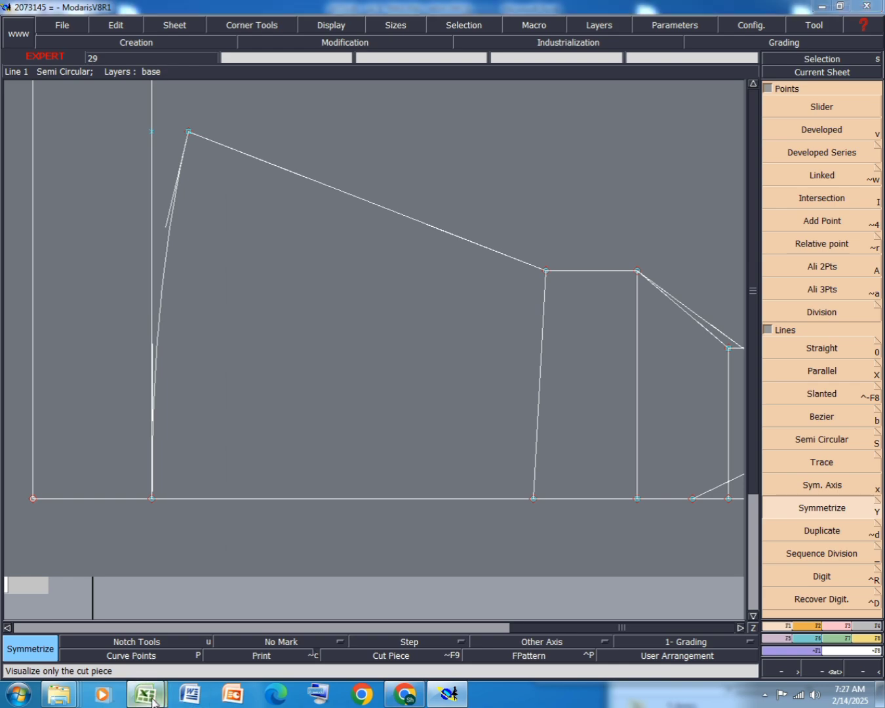
{"action": "mouse_move", "coordinate": [153, 700]}
{"action": "left_click", "coordinate": [251, 623]}
{"action": "scroll", "coordinate": [433, 393], "scroll_direction": "down", "scroll_amount": 8}
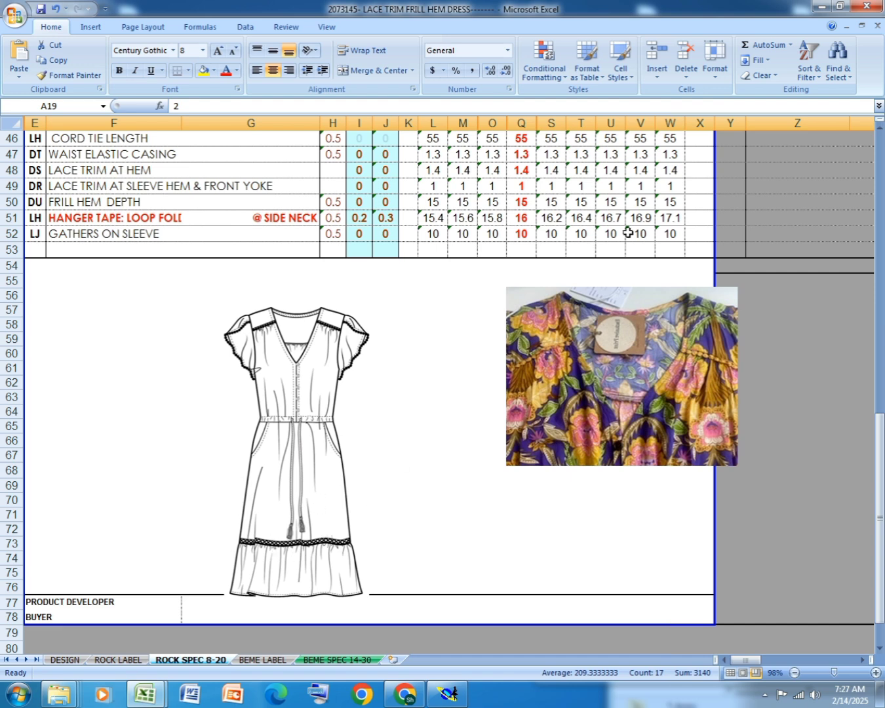
{"action": "left_click", "coordinate": [820, 6]}
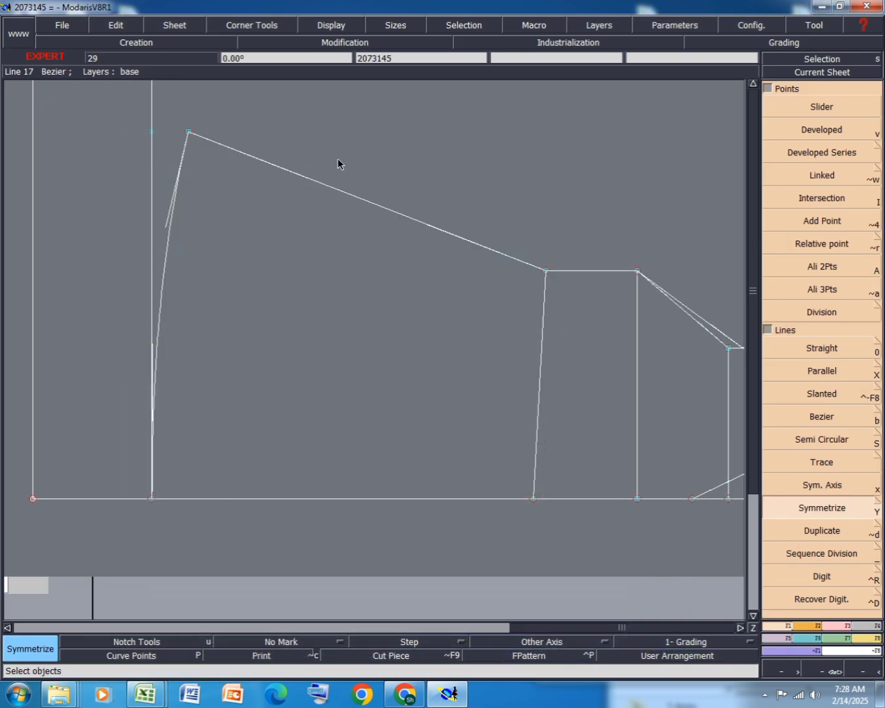
Save the model, continuing past the anomalies dialog.
{"action": "scroll", "coordinate": [211, 313], "scroll_direction": "down", "scroll_amount": 3}
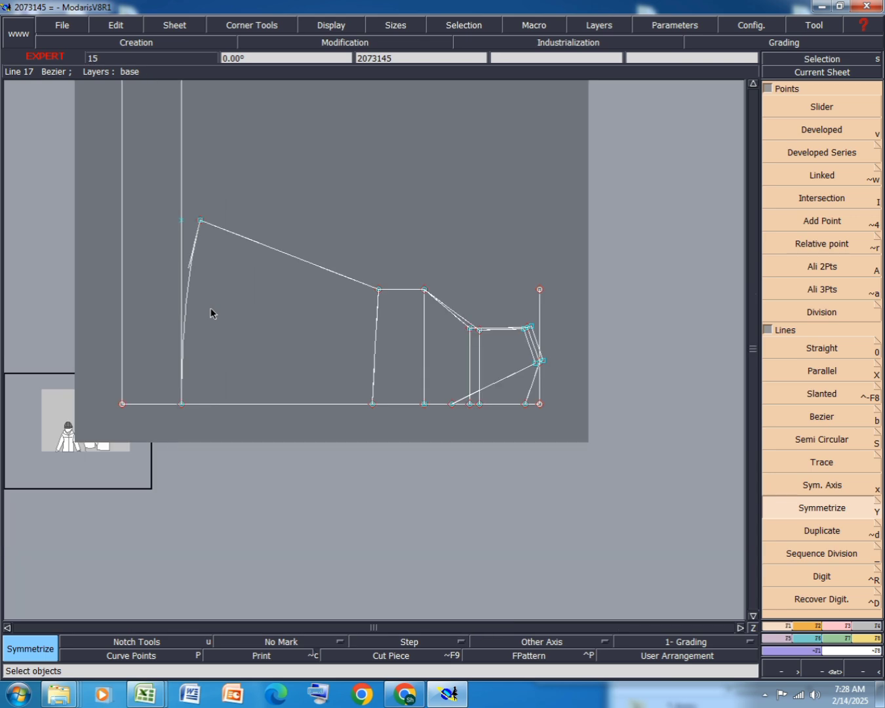
{"action": "key", "text": "ctrl+s"}
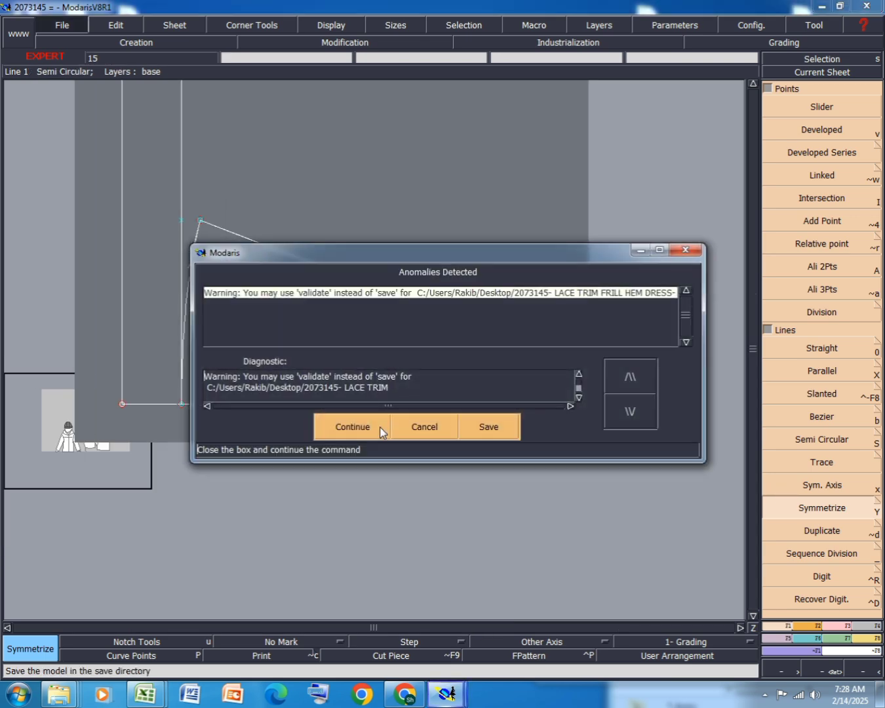
{"action": "left_click", "coordinate": [352, 422]}
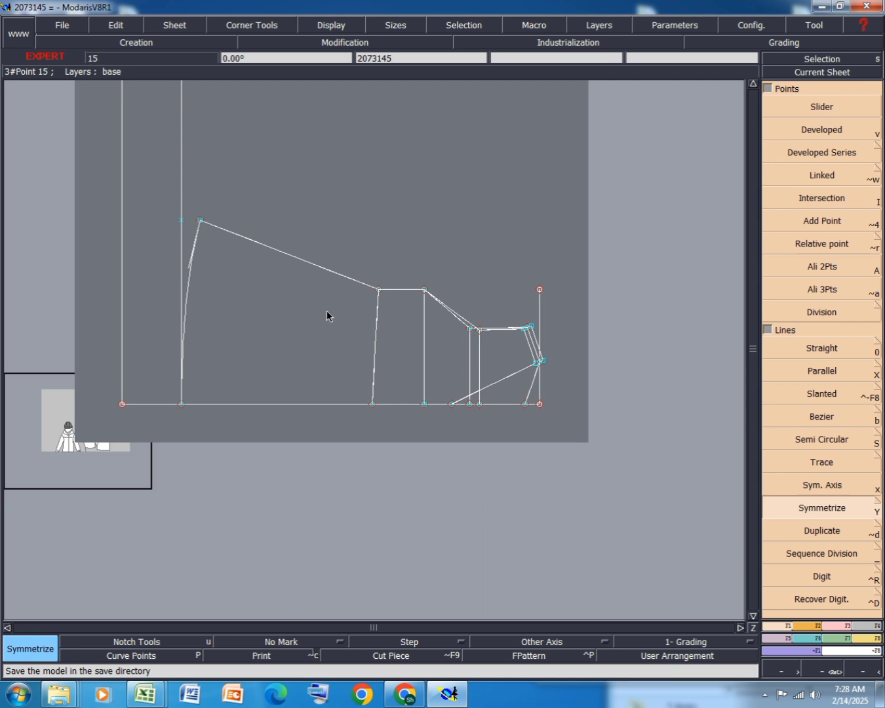
Shift the slanted line and both its end points a further 1.00 cm in X and 0.00 cm in Y.
{"action": "scroll", "coordinate": [328, 314], "scroll_direction": "down", "scroll_amount": 3}
{"action": "scroll", "coordinate": [293, 335], "scroll_direction": "up", "scroll_amount": 2}
{"action": "scroll", "coordinate": [293, 336], "scroll_direction": "up", "scroll_amount": 2}
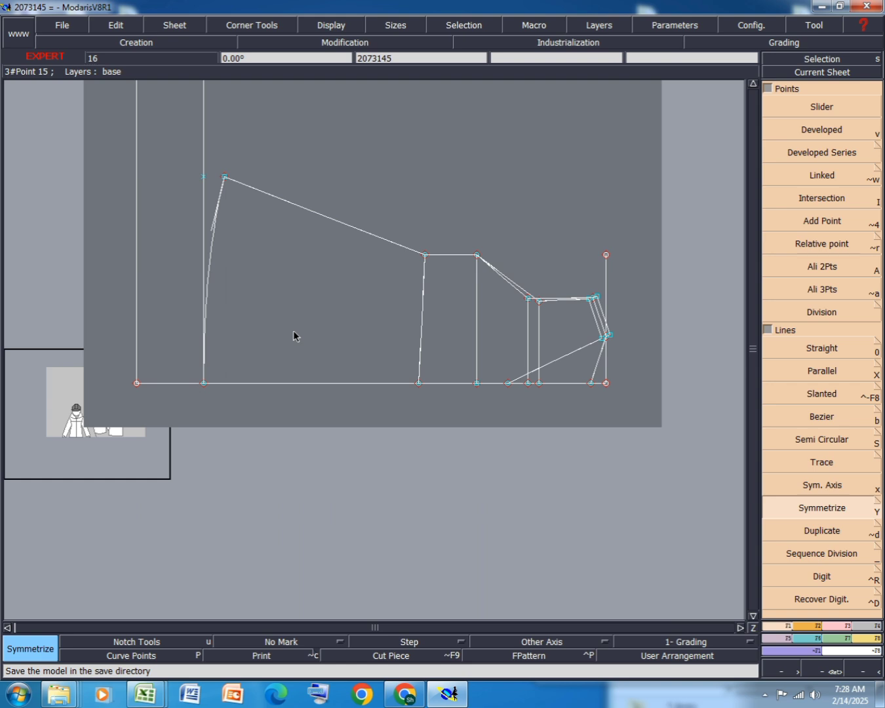
{"action": "scroll", "coordinate": [421, 378], "scroll_direction": "up", "scroll_amount": 2}
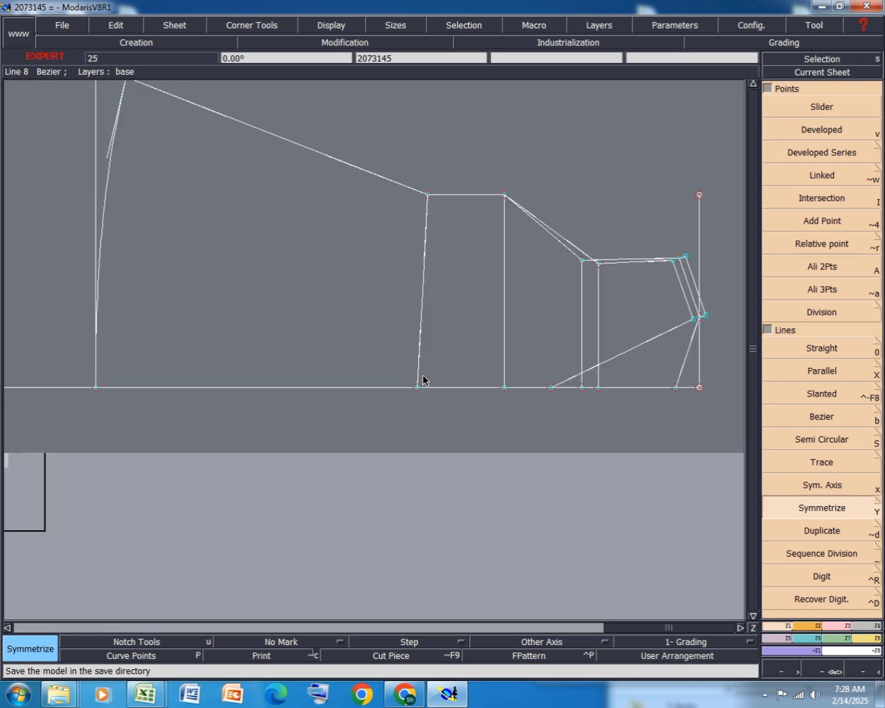
{"action": "scroll", "coordinate": [459, 288], "scroll_direction": "down", "scroll_amount": 3}
{"action": "left_click_drag", "start_coordinate": [462, 159], "coordinate": [293, 291]}
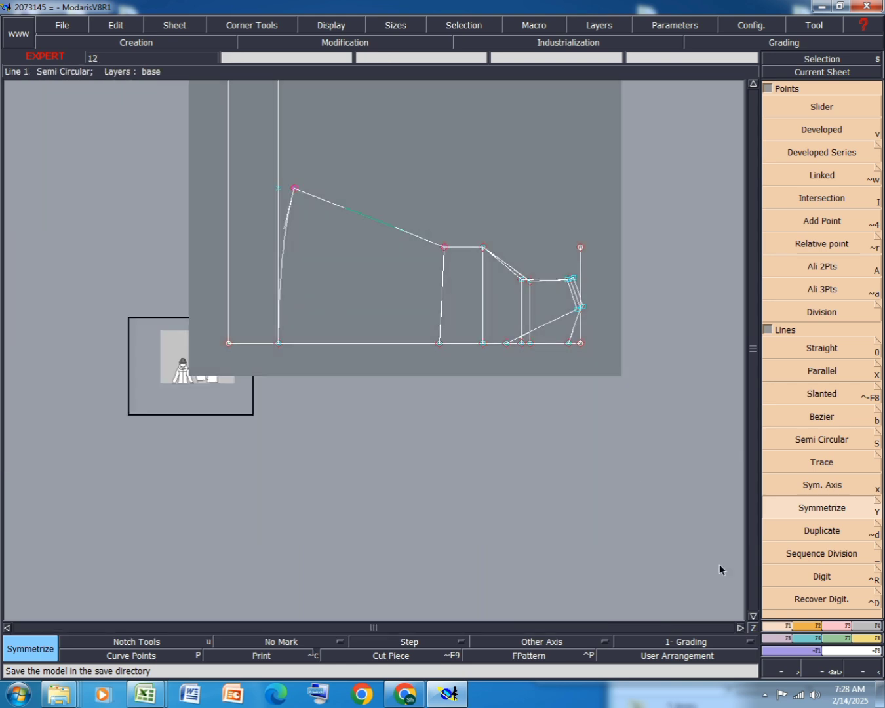
{"action": "left_click", "coordinate": [847, 625]}
{"action": "left_click", "coordinate": [824, 133]}
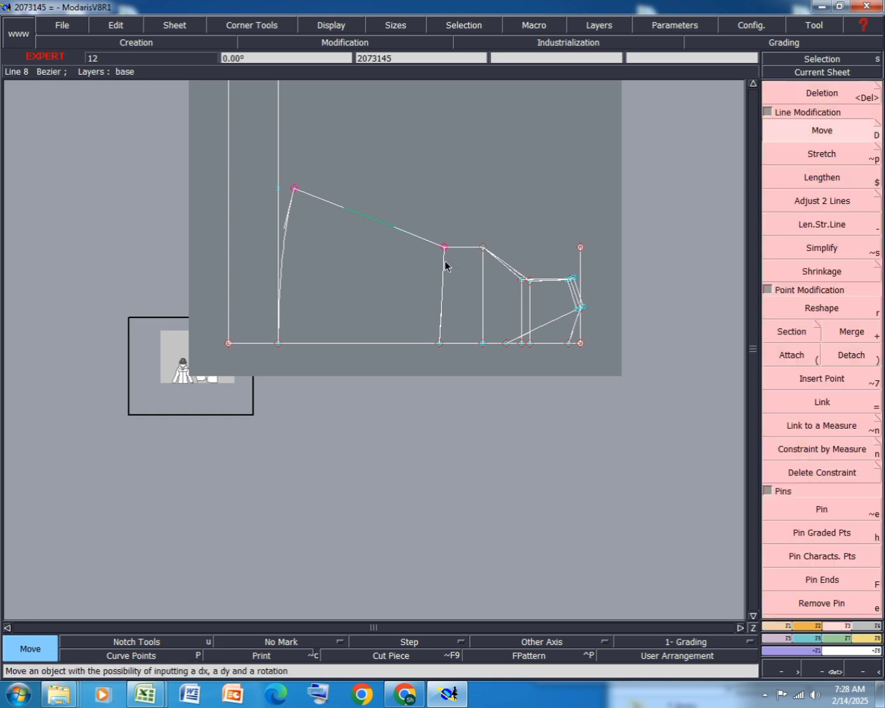
{"action": "left_click", "coordinate": [445, 250]}
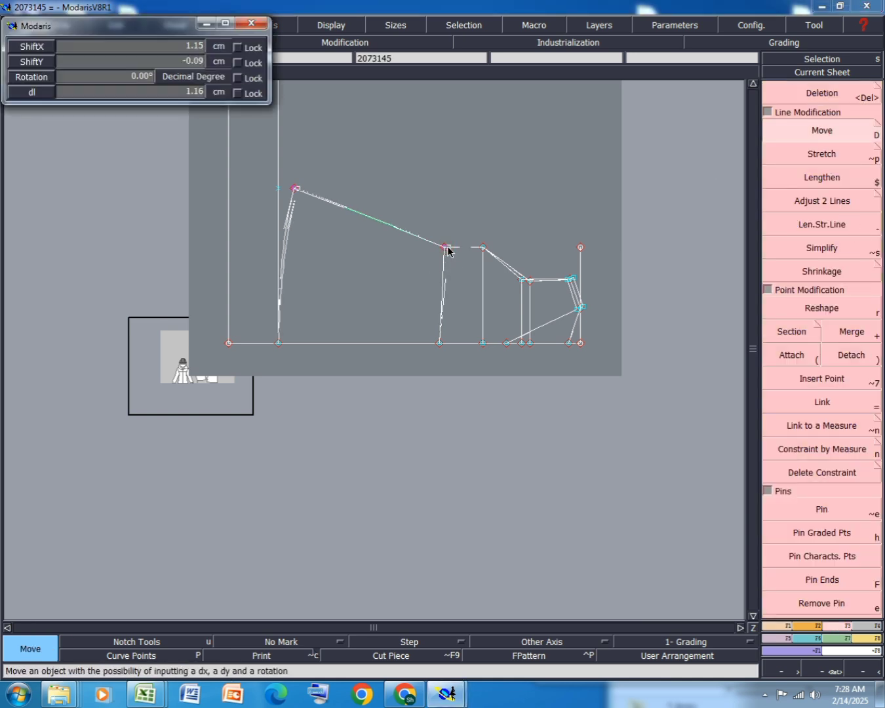
{"action": "type", "text": "1.00"}
{"action": "key", "text": "Tab"}
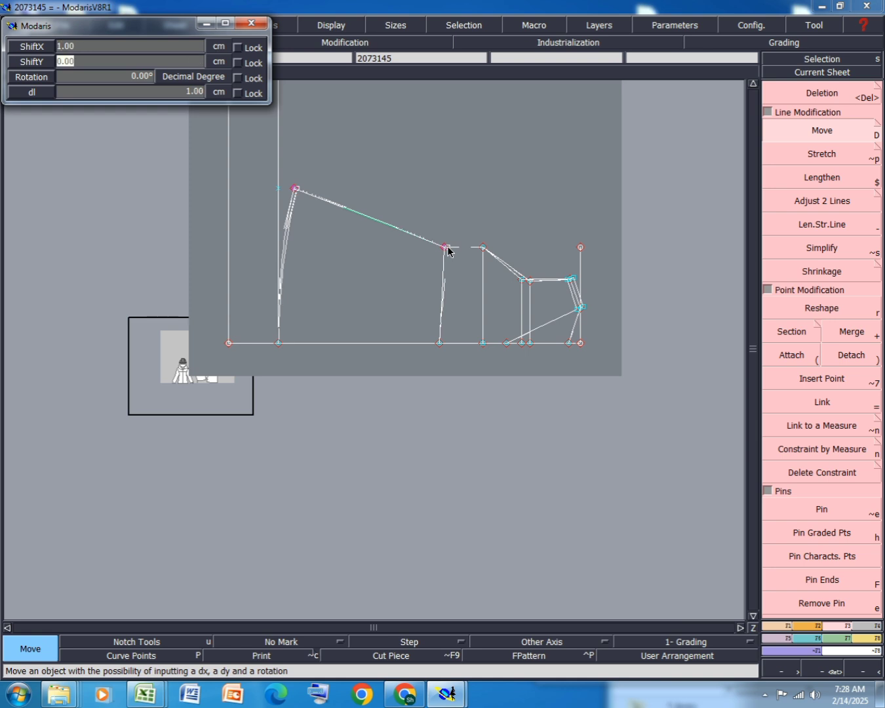
{"action": "type", "text": "0.00"}
{"action": "key", "text": "Return"}
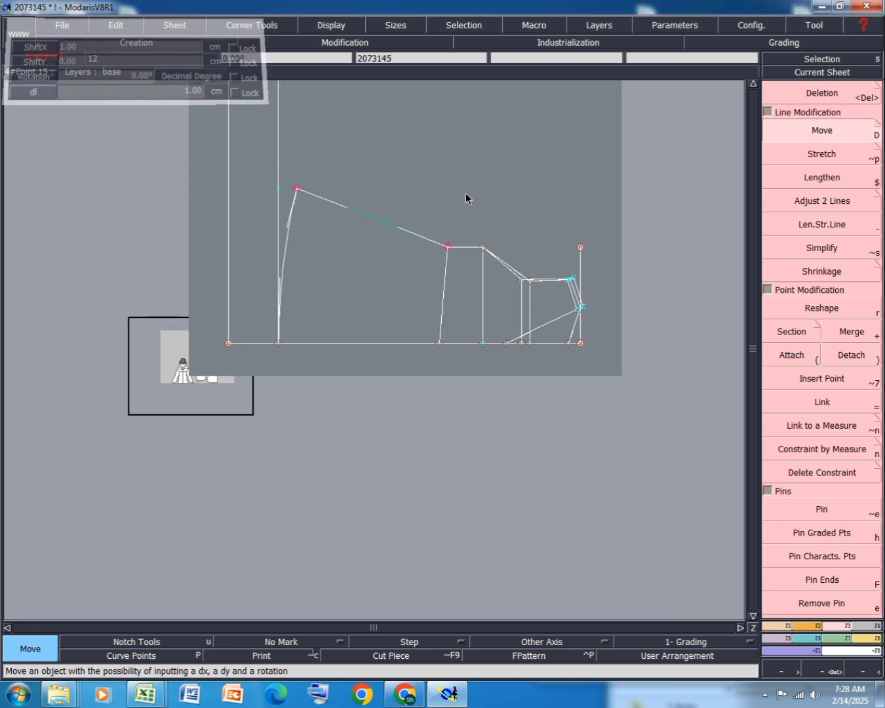
{"action": "scroll", "coordinate": [466, 196], "scroll_direction": "up", "scroll_amount": 1}
{"action": "scroll", "coordinate": [452, 241], "scroll_direction": "up", "scroll_amount": 1}
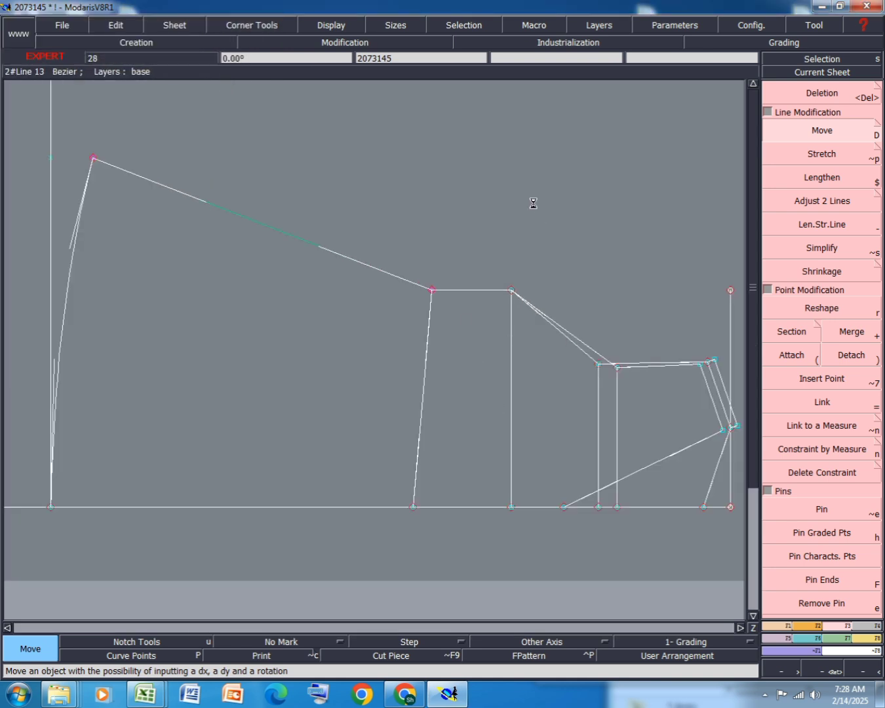
{"action": "left_click", "coordinate": [537, 296]}
Measure the horizontal offset between the lower and upper ends of the near-vertical line with Ali 2Pts, without placing a point.
{"action": "left_click", "coordinate": [778, 629]}
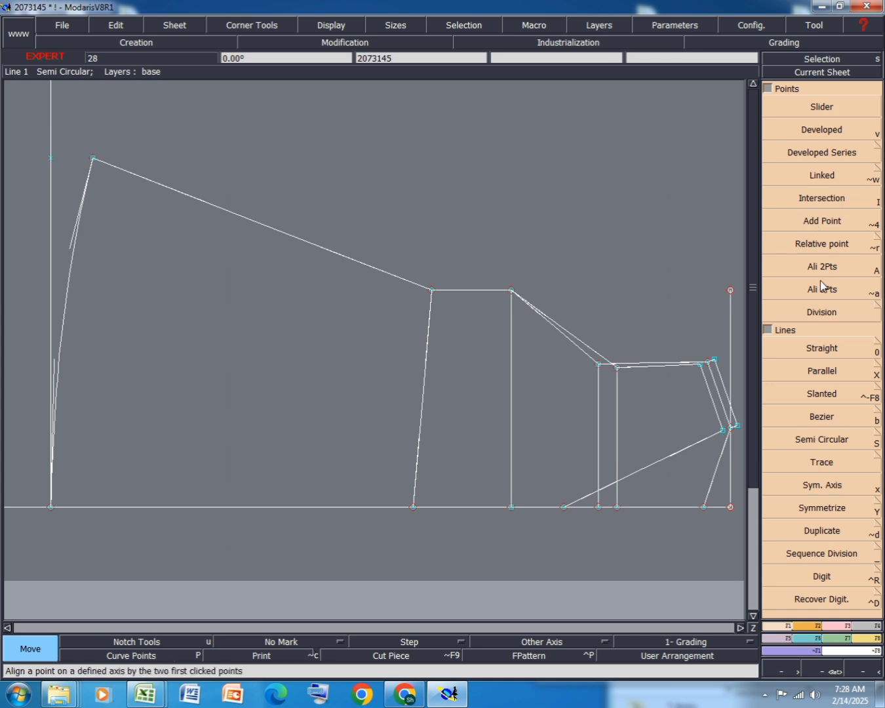
{"action": "left_click", "coordinate": [800, 271]}
{"action": "left_click", "coordinate": [413, 507]}
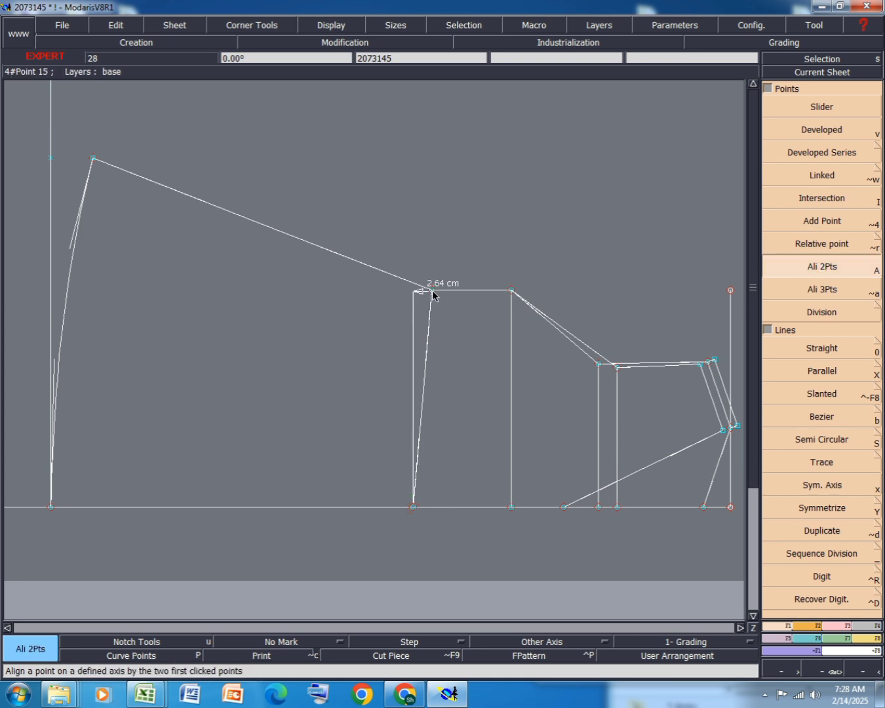
{"action": "right_click", "coordinate": [452, 257]}
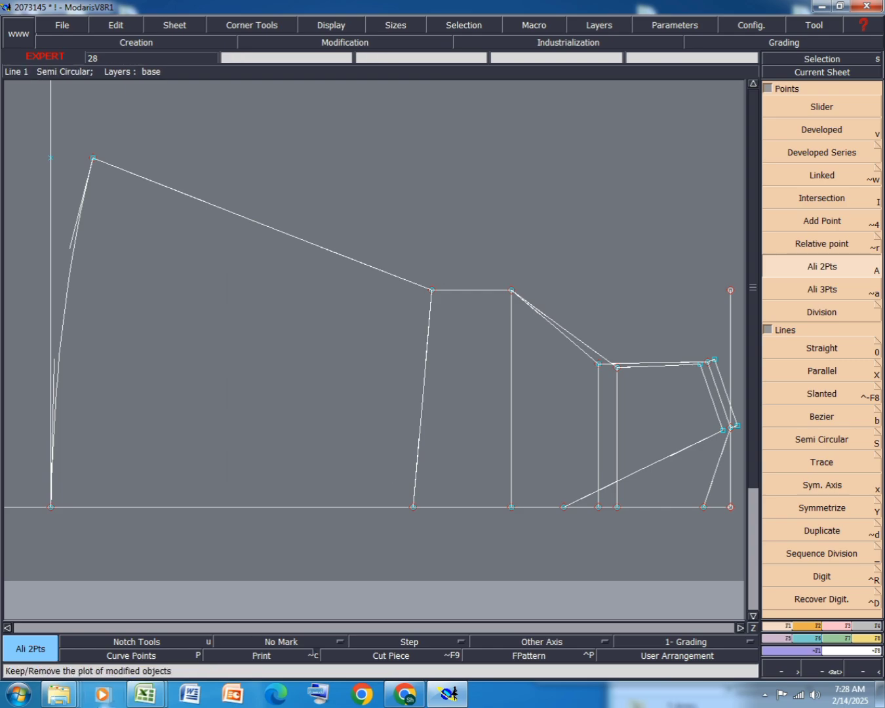
Switch to Excel to compare the skirt shape with the dress sketch in the spec sheet, and return to Modaris.
{"action": "mouse_move", "coordinate": [145, 693]}
{"action": "left_click", "coordinate": [203, 664]}
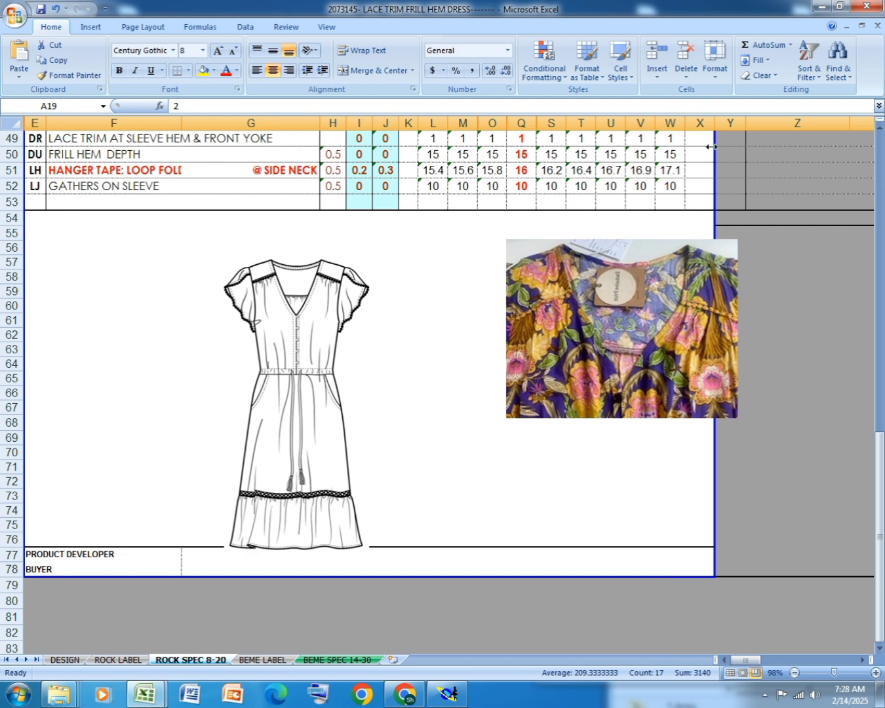
{"action": "left_click", "coordinate": [823, 7]}
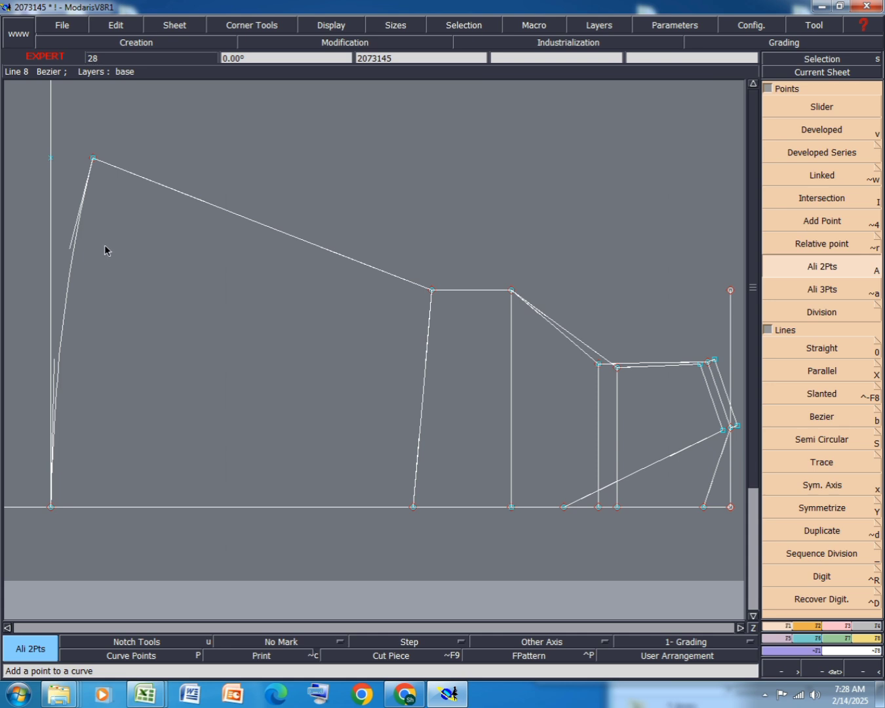
Mirror the hem curve across a symmetry axis on the slanted side line to check its shape, and undo both operations.
{"action": "left_click", "coordinate": [828, 486]}
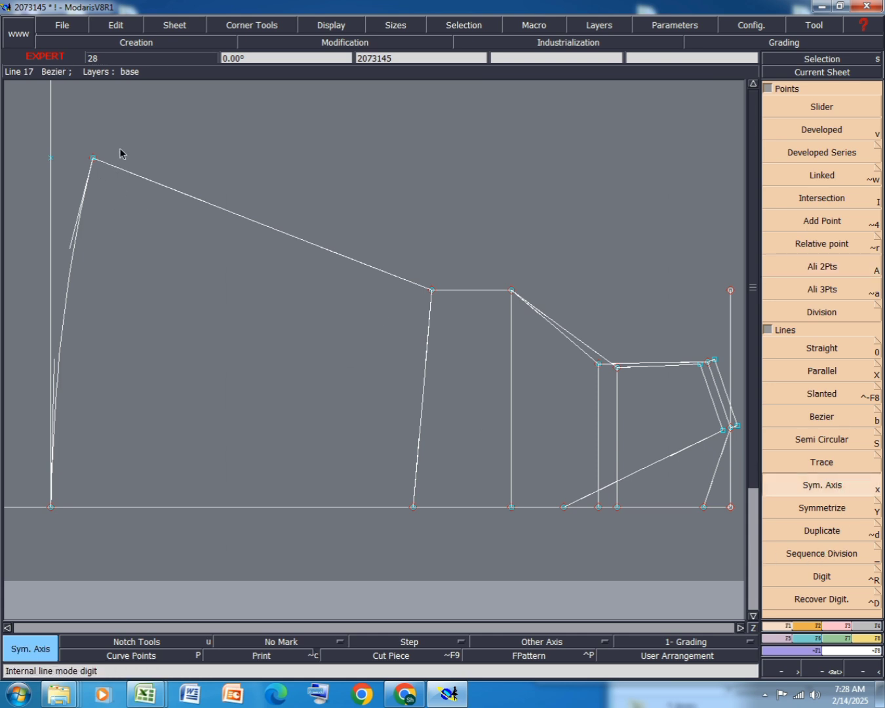
{"action": "left_click", "coordinate": [104, 165]}
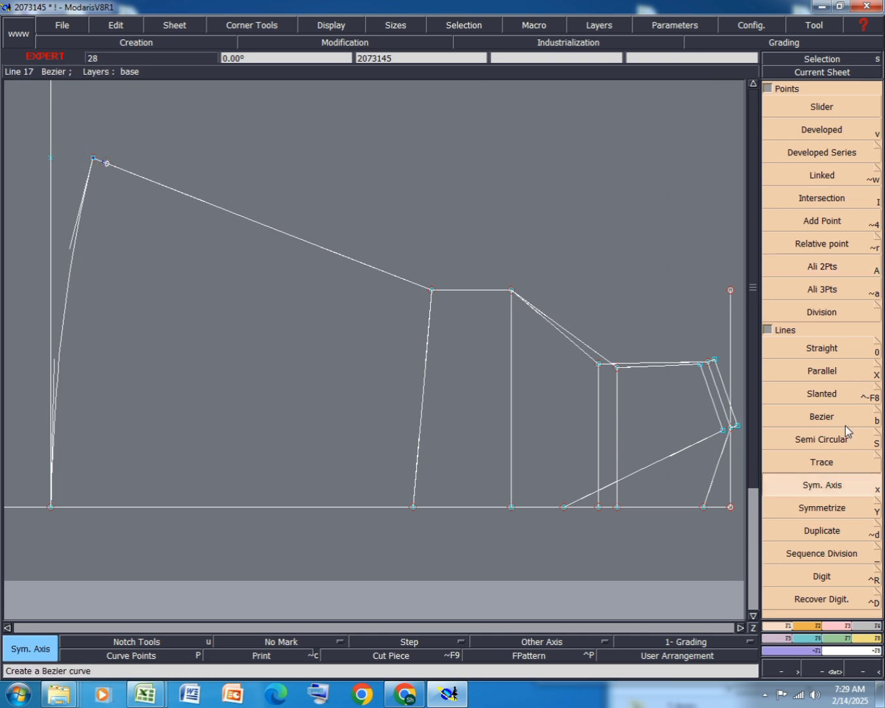
{"action": "left_click", "coordinate": [826, 513]}
{"action": "left_click", "coordinate": [72, 271]}
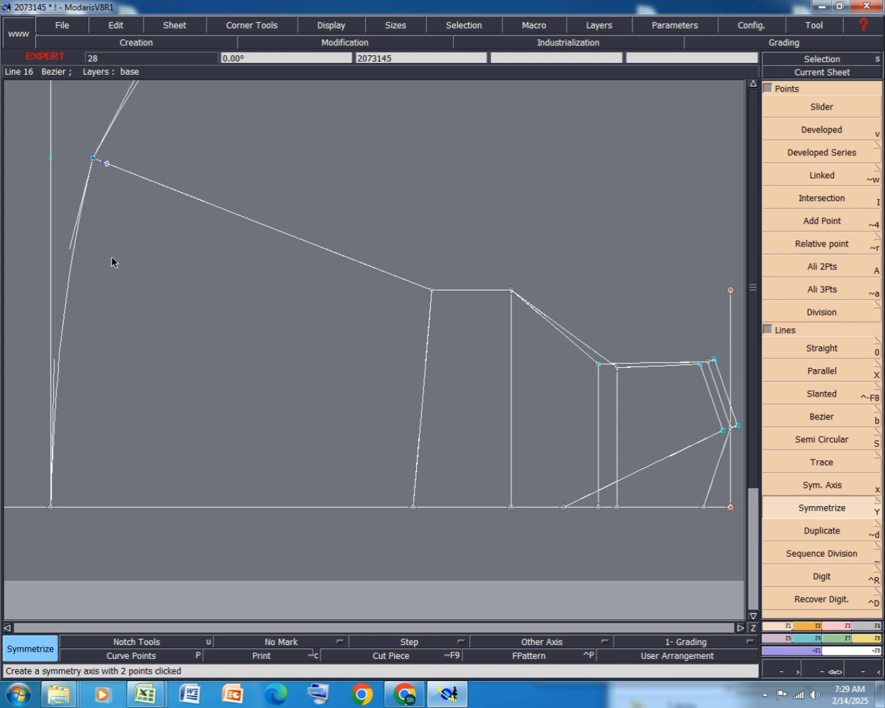
{"action": "scroll", "coordinate": [145, 291], "scroll_direction": "down", "scroll_amount": 1}
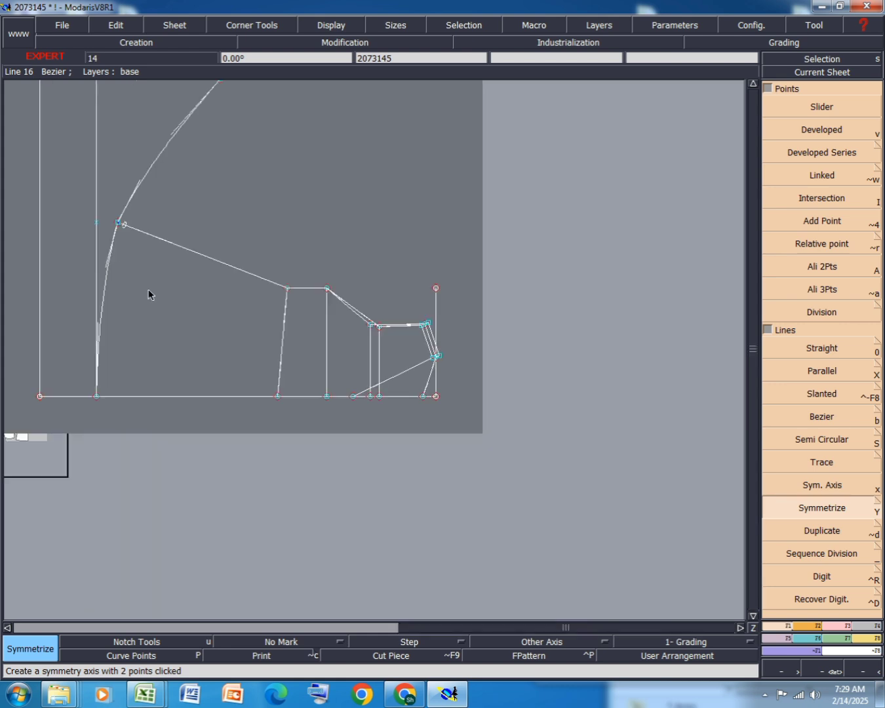
{"action": "key", "text": "ctrl+z"}
{"action": "key", "text": "ctrl+z"}
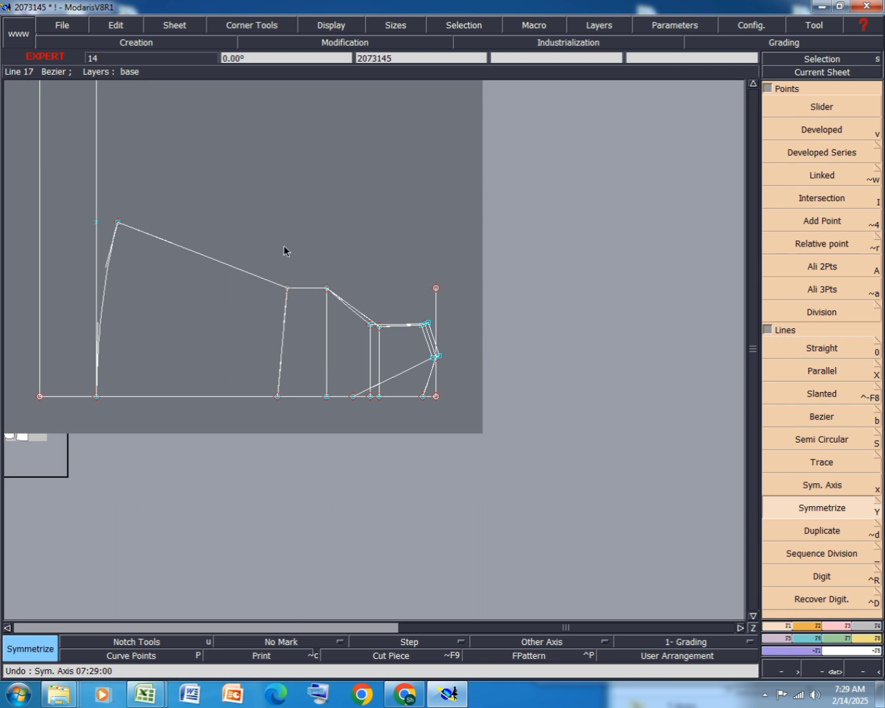
Shift the slanted side line and both its end points -1.50 cm in X and 0.00 cm in Y, and save the model.
{"action": "left_click_drag", "start_coordinate": [302, 165], "coordinate": [103, 345]}
{"action": "left_click", "coordinate": [846, 626]}
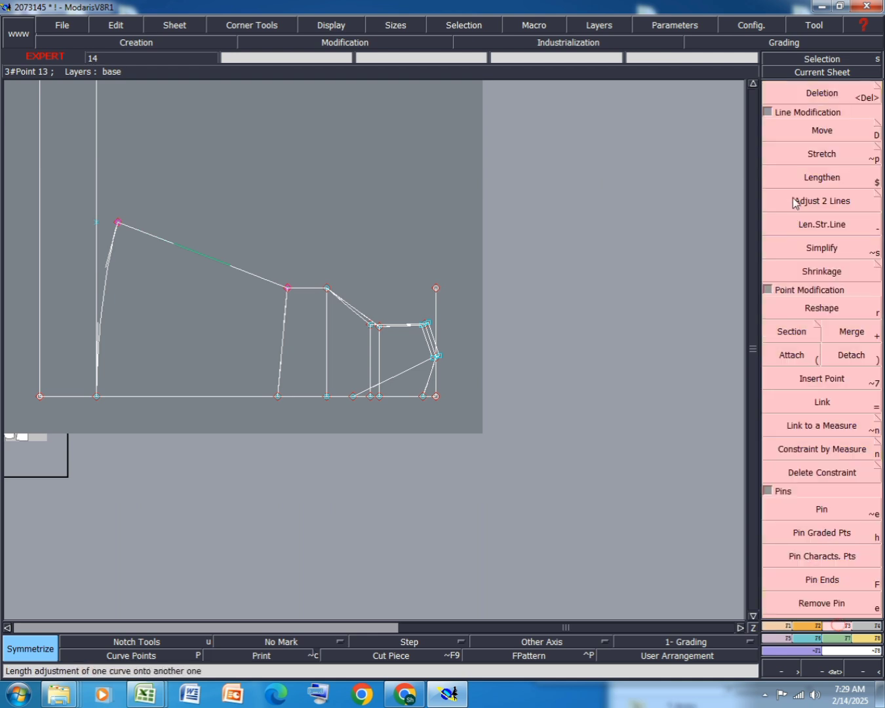
{"action": "left_click", "coordinate": [825, 131]}
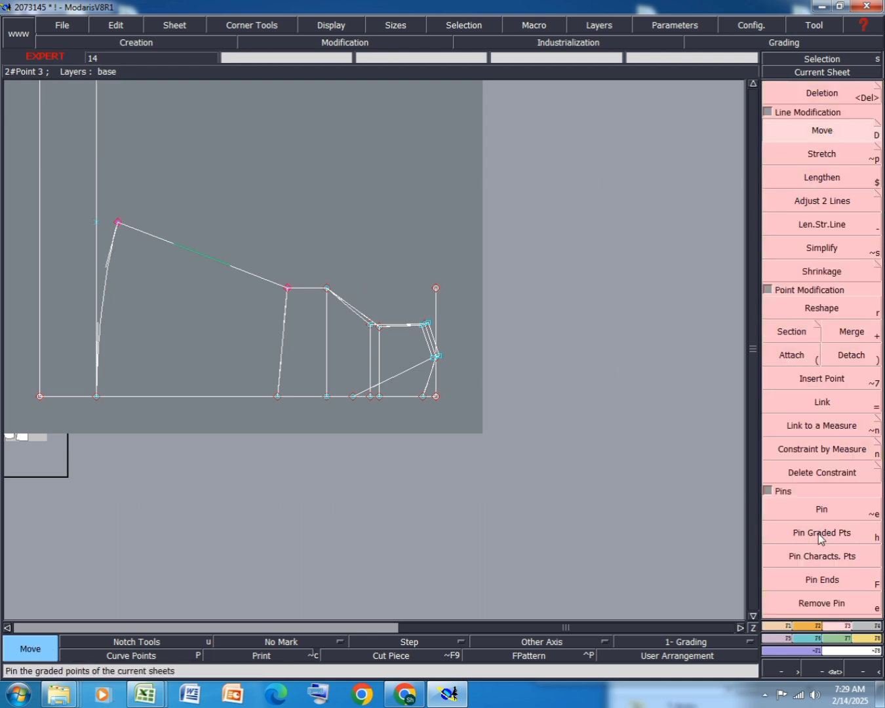
{"action": "left_click", "coordinate": [285, 290]}
{"action": "type", "text": "1.00"}
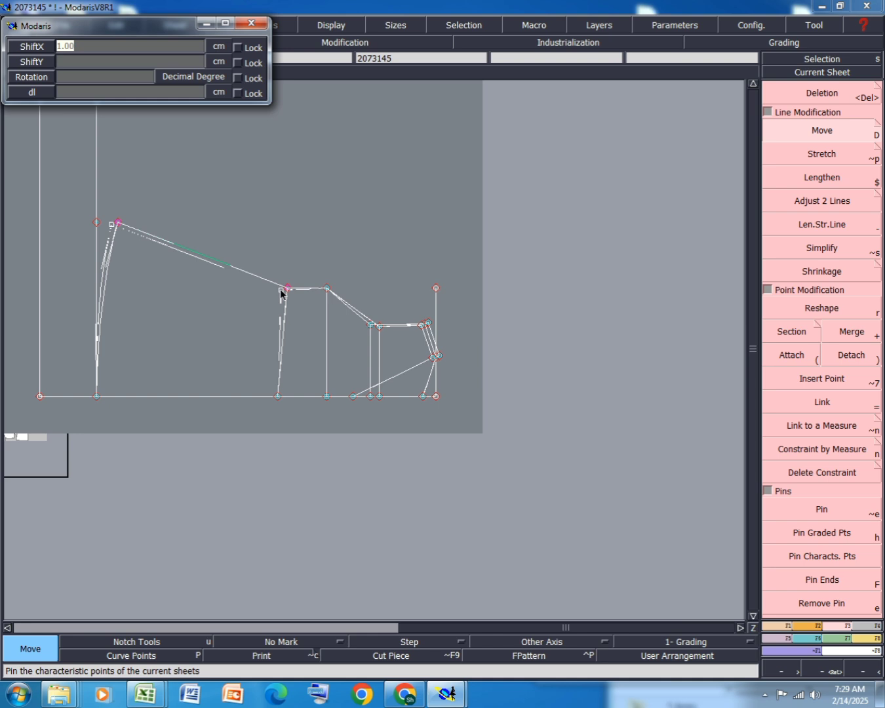
{"action": "key", "text": "BackSpace"}
{"action": "type", "text": "-1.5"}
{"action": "key", "text": "Tab"}
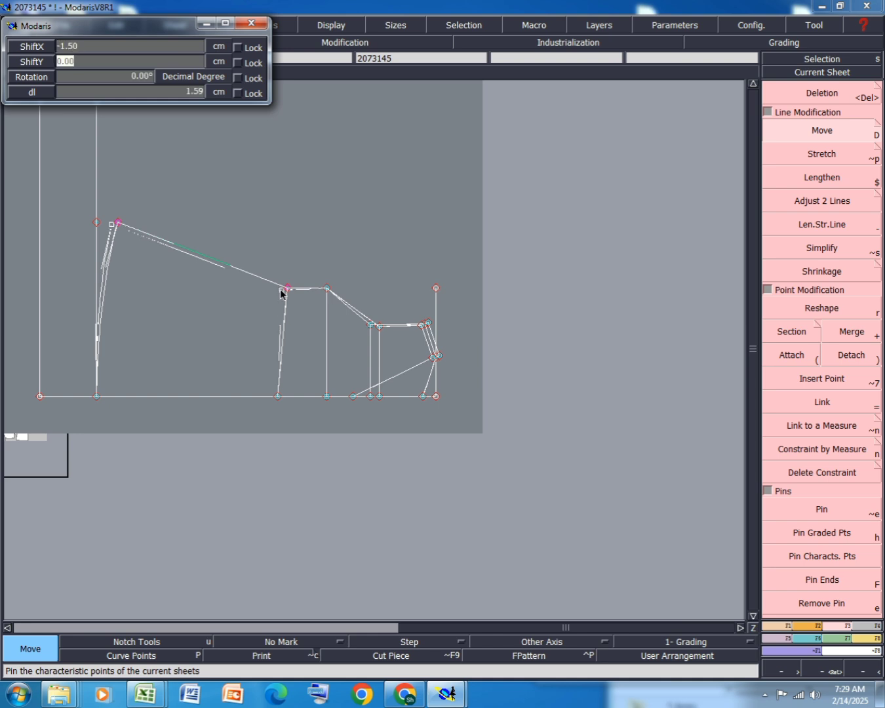
{"action": "type", "text": "0"}
{"action": "key", "text": "Return"}
{"action": "left_click", "coordinate": [308, 232]}
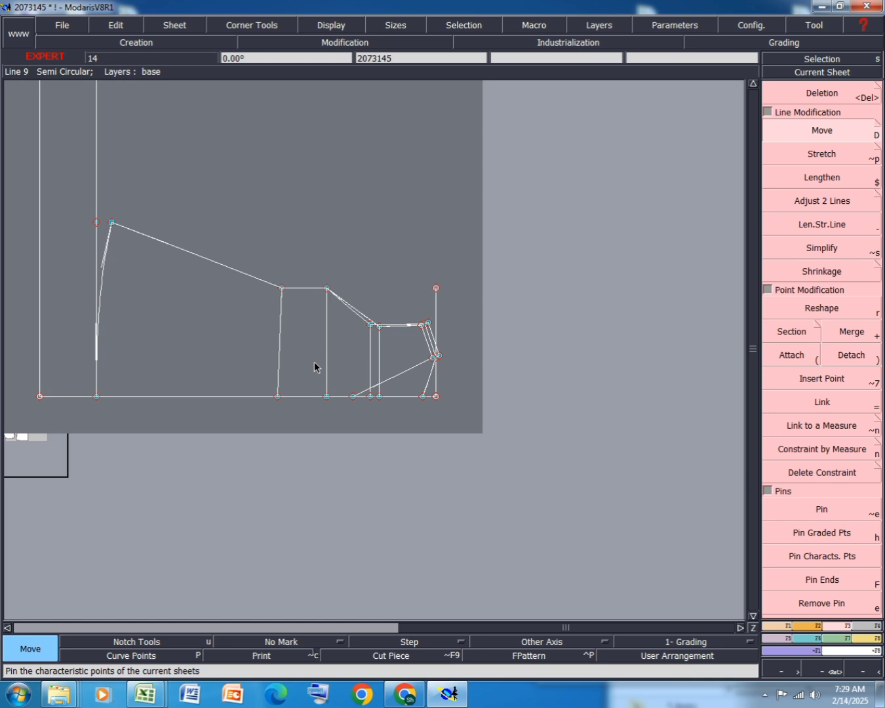
{"action": "key", "text": "ctrl+s"}
{"action": "left_click", "coordinate": [348, 425]}
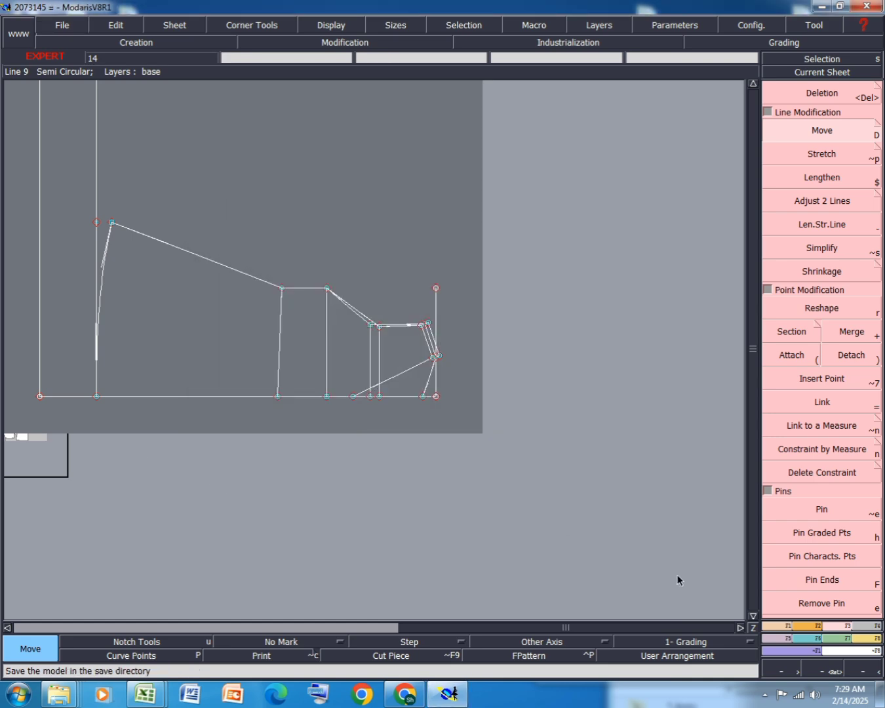
Extract the skirt panel from the base drawing as a Seam piece and arrange the sheets on the desk.
{"action": "left_click", "coordinate": [569, 42]}
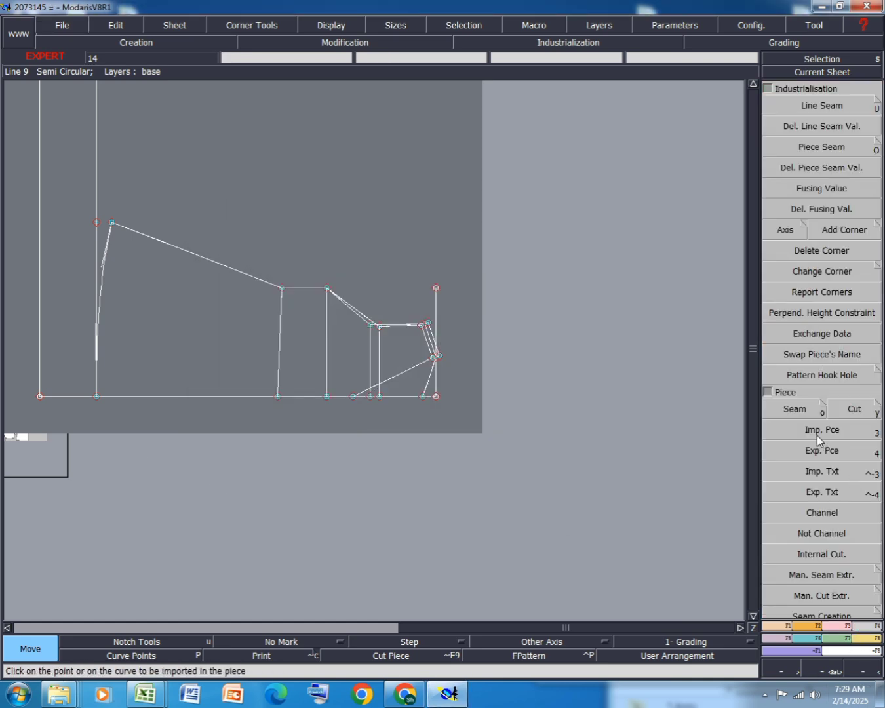
{"action": "left_click", "coordinate": [795, 411]}
{"action": "left_click", "coordinate": [226, 326]}
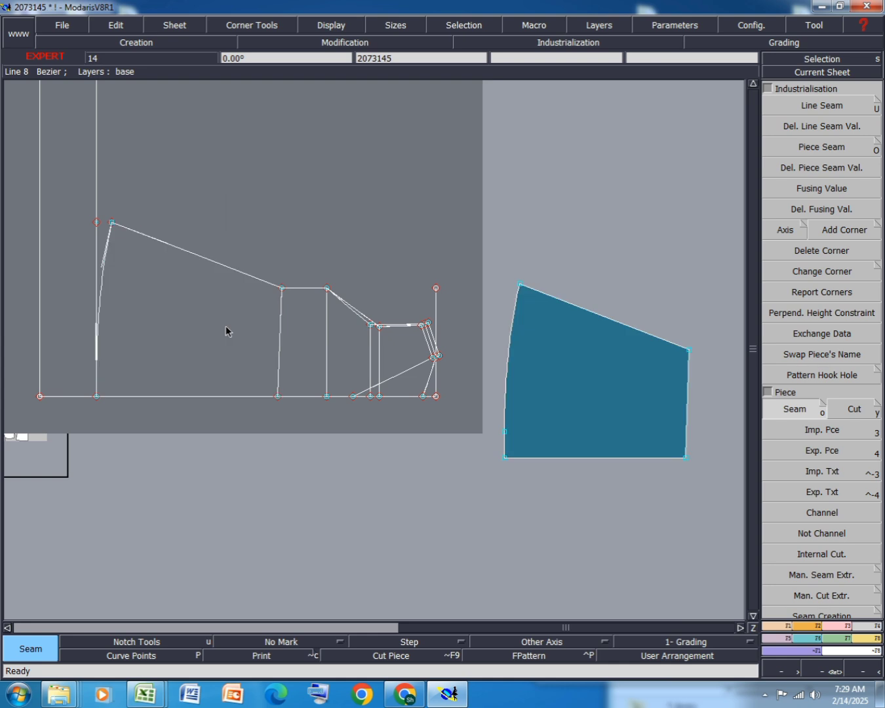
{"action": "key", "text": "j"}
{"action": "scroll", "coordinate": [229, 581], "scroll_direction": "up", "scroll_amount": 2}
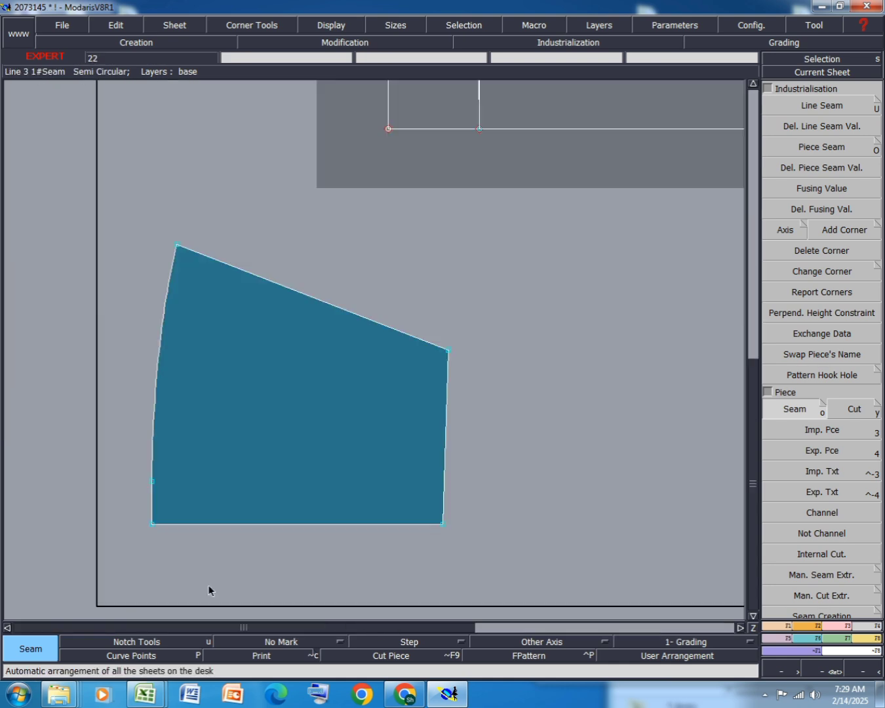
Merge the two hem segments of the extracted piece at their common point and clear the extra point.
{"action": "key", "text": "m"}
{"action": "left_click", "coordinate": [152, 485]}
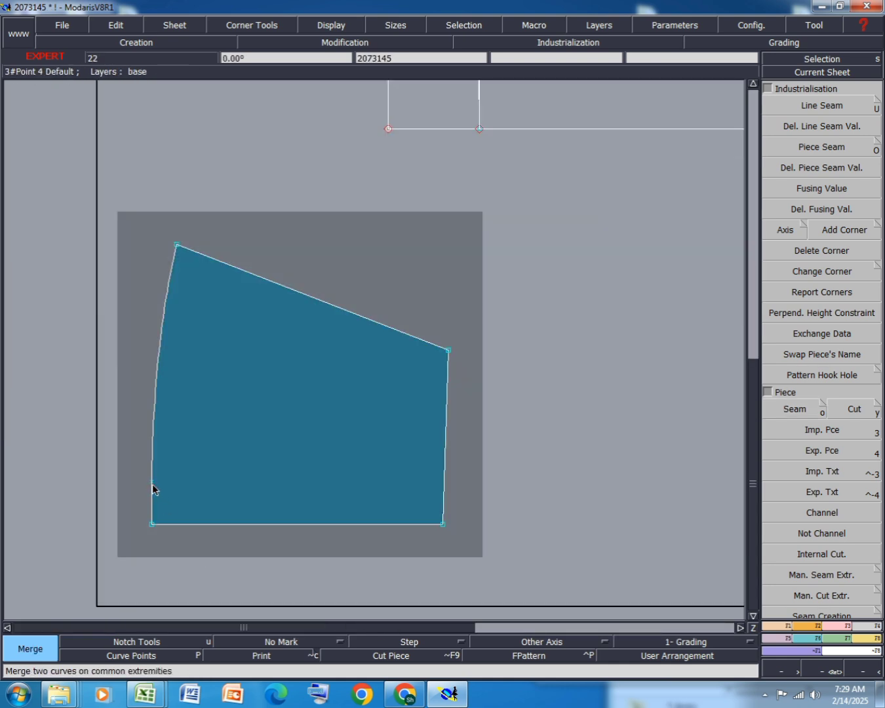
{"action": "key", "text": "Delete"}
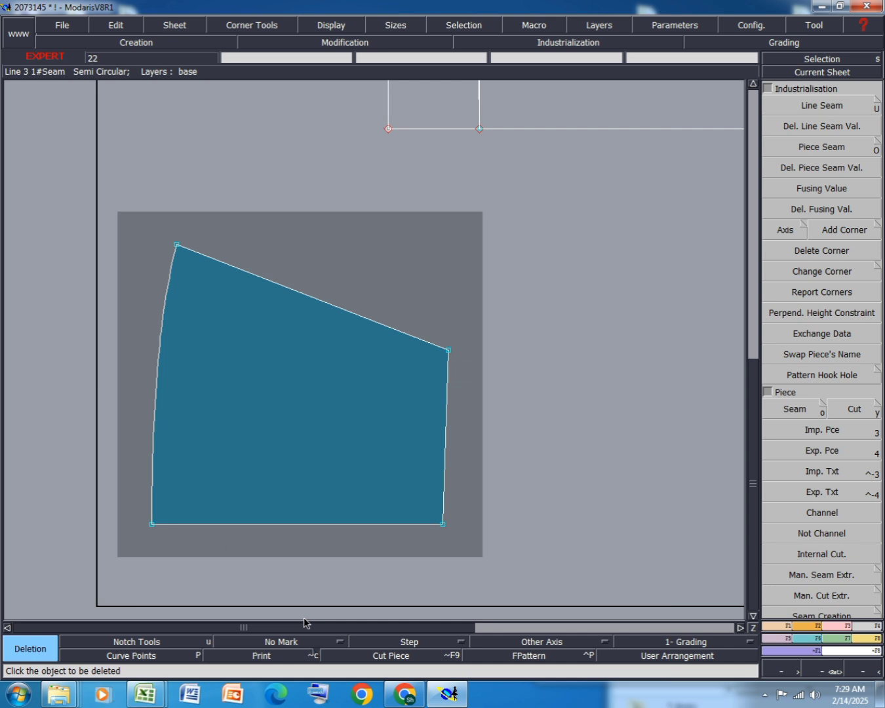
Rotate the skirt piece with Rotation 2pts so that its short waist edge lies horizontally.
{"action": "left_click", "coordinate": [809, 627]}
{"action": "left_click", "coordinate": [824, 436]}
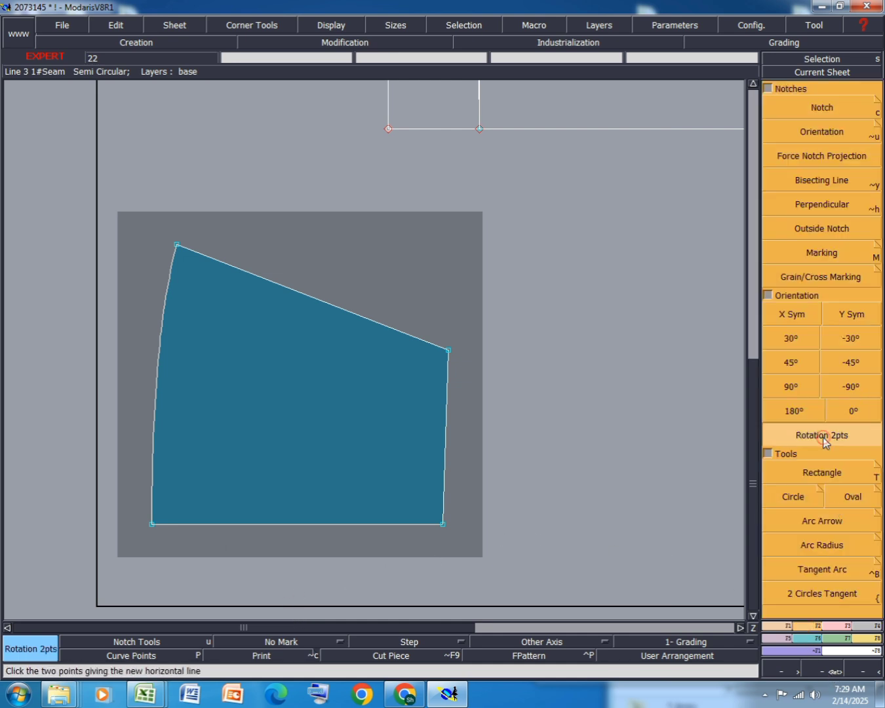
{"action": "left_click", "coordinate": [448, 351]}
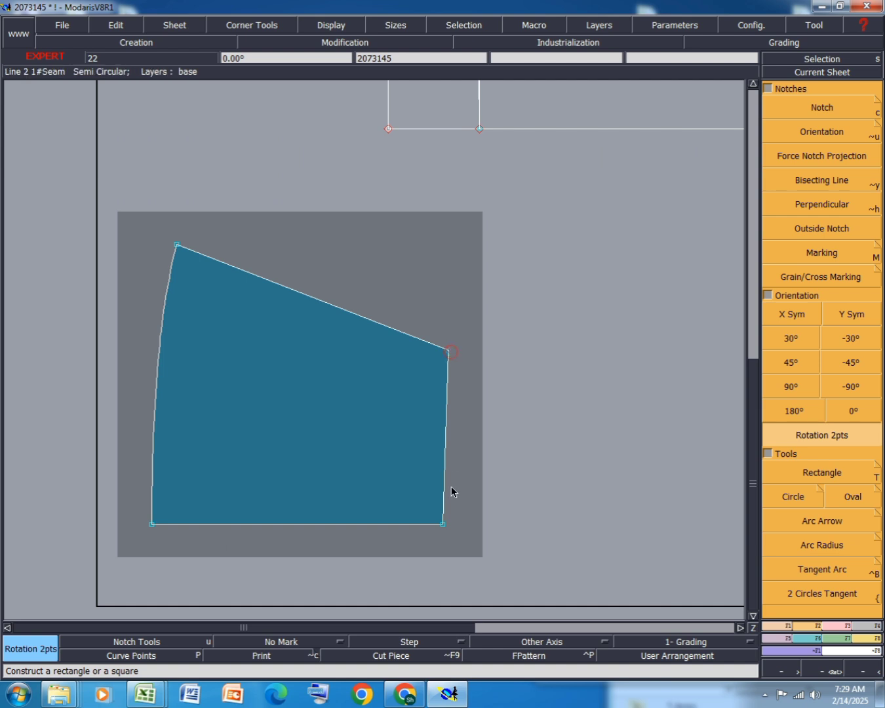
{"action": "left_click", "coordinate": [444, 526]}
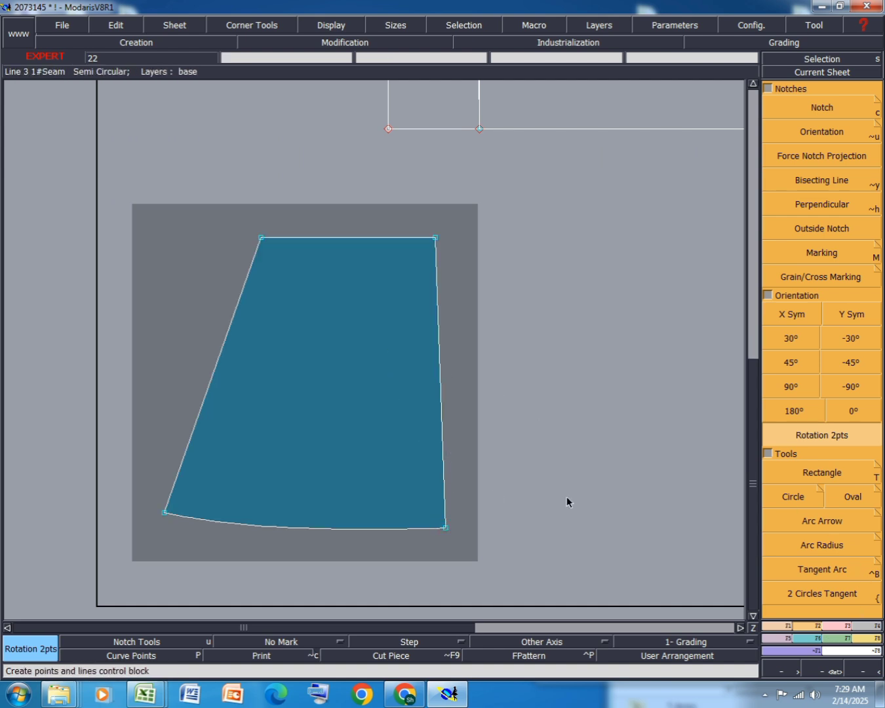
Divide the waist edge between its two corners into 2 equal parts with Sequence Division.
{"action": "left_click", "coordinate": [778, 626]}
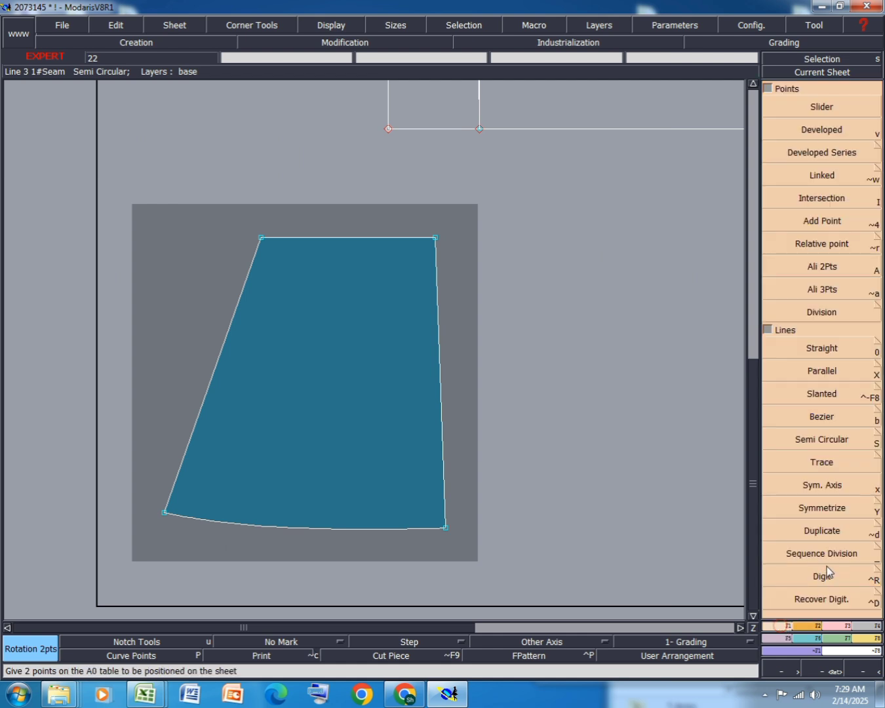
{"action": "left_click", "coordinate": [828, 556]}
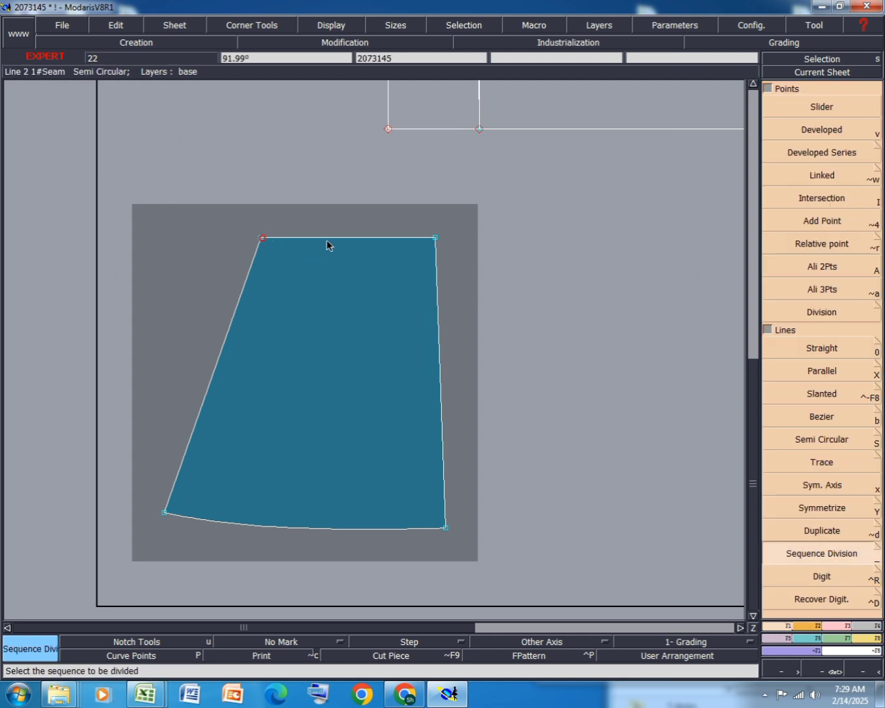
{"action": "left_click", "coordinate": [436, 240]}
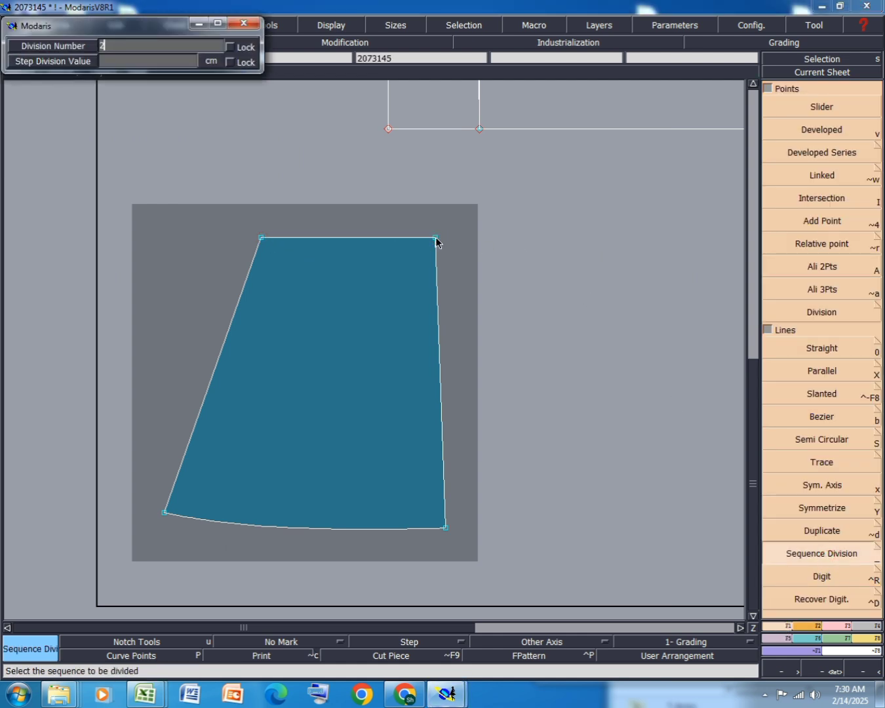
{"action": "key", "text": "Return"}
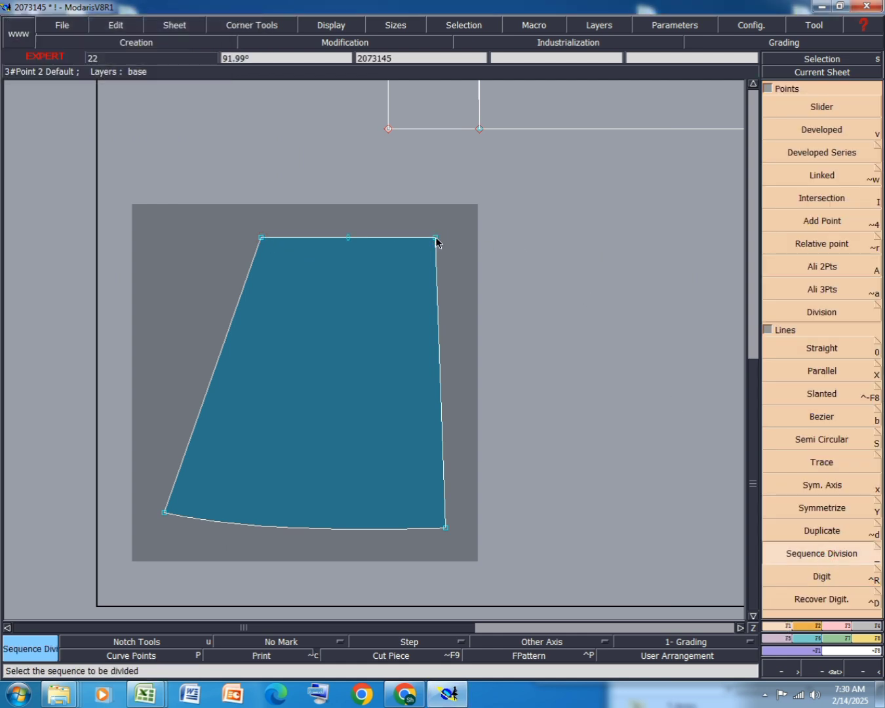
Draw a straight line about 52.5 cm long from the waist midpoint past the hem, and align its lower end vertically with Ali 2Pts.
{"action": "key", "text": "0"}
{"action": "left_click", "coordinate": [349, 239]}
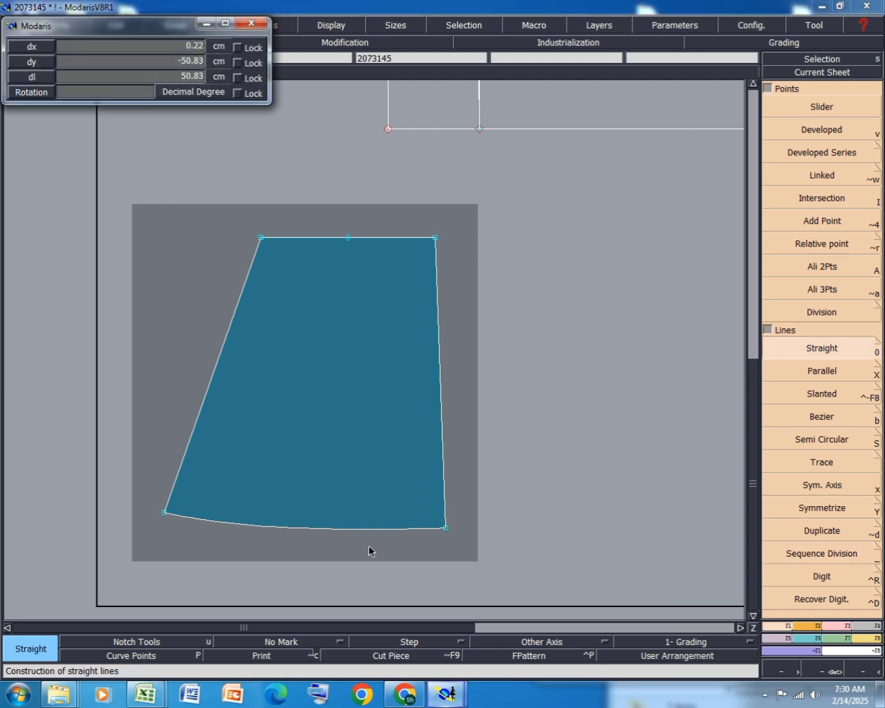
{"action": "left_click", "coordinate": [349, 555]}
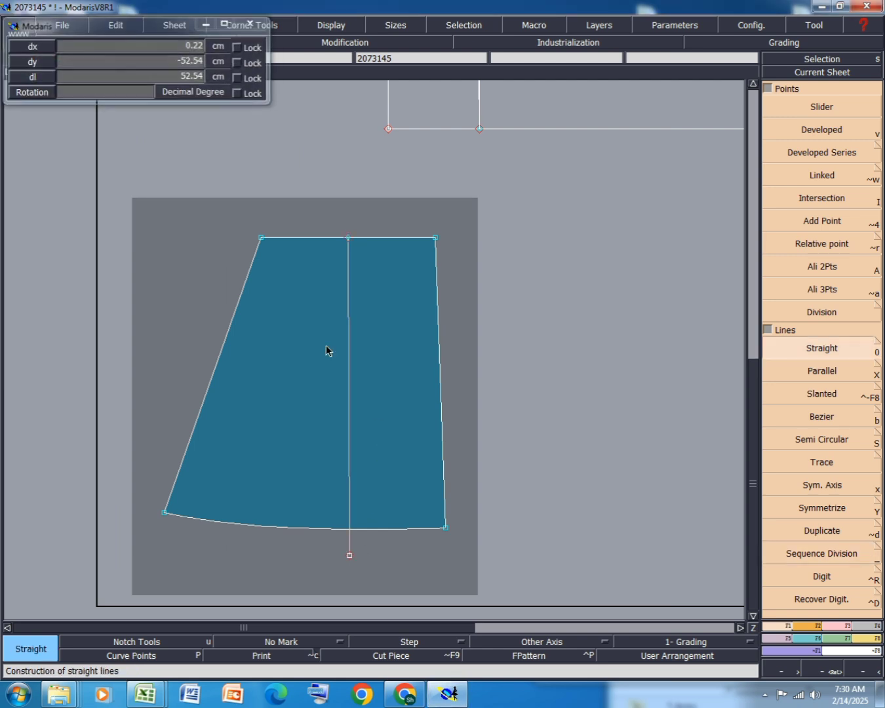
{"action": "key", "text": "a"}
{"action": "left_click", "coordinate": [348, 237]}
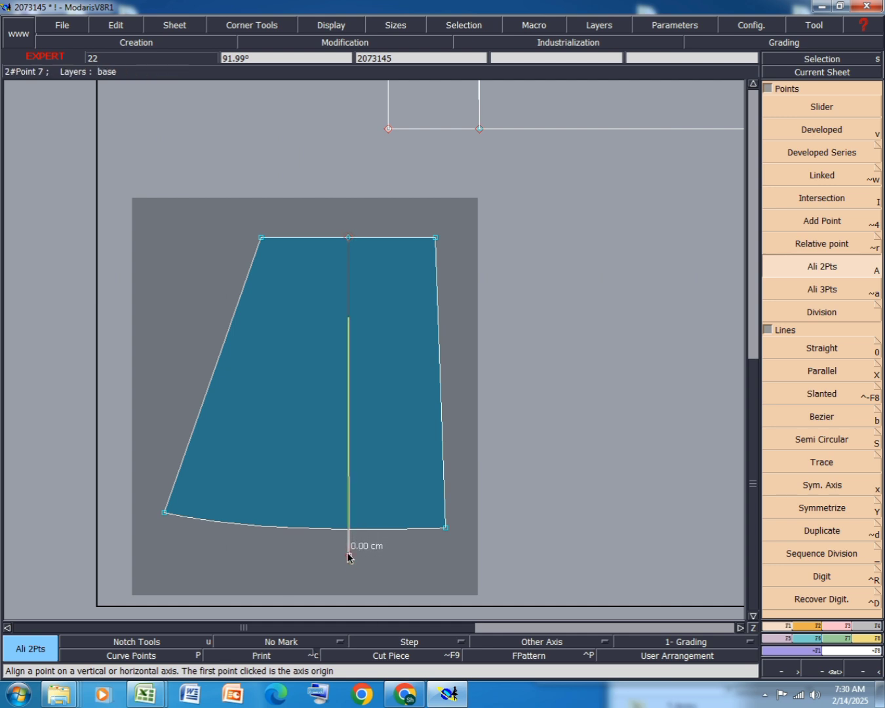
{"action": "left_click", "coordinate": [349, 557]}
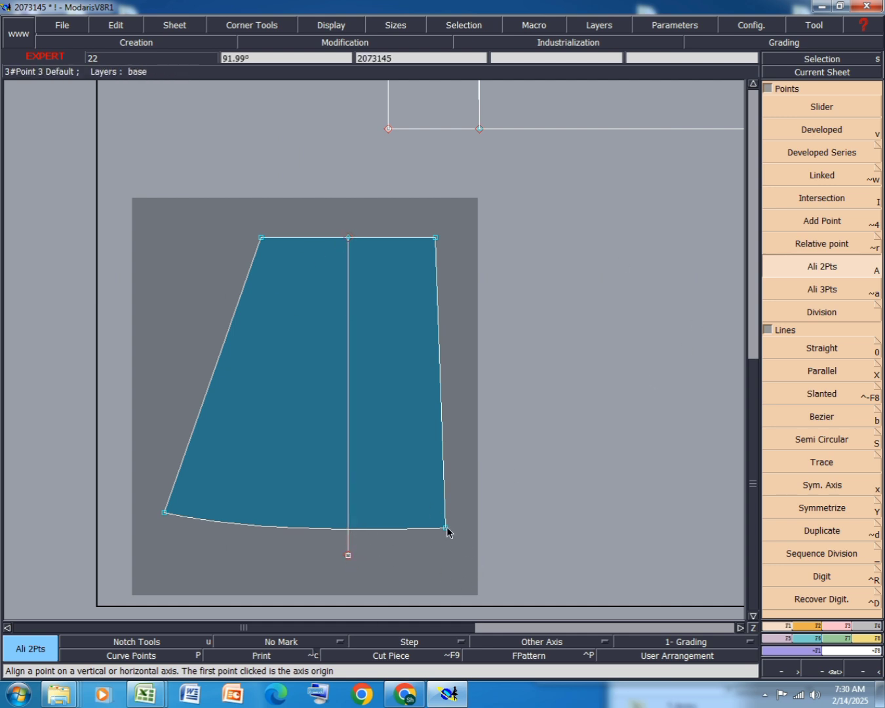
Shift the hem curve and both its end points 4.00 cm in X and 0.00 cm in Y.
{"action": "left_click", "coordinate": [833, 625]}
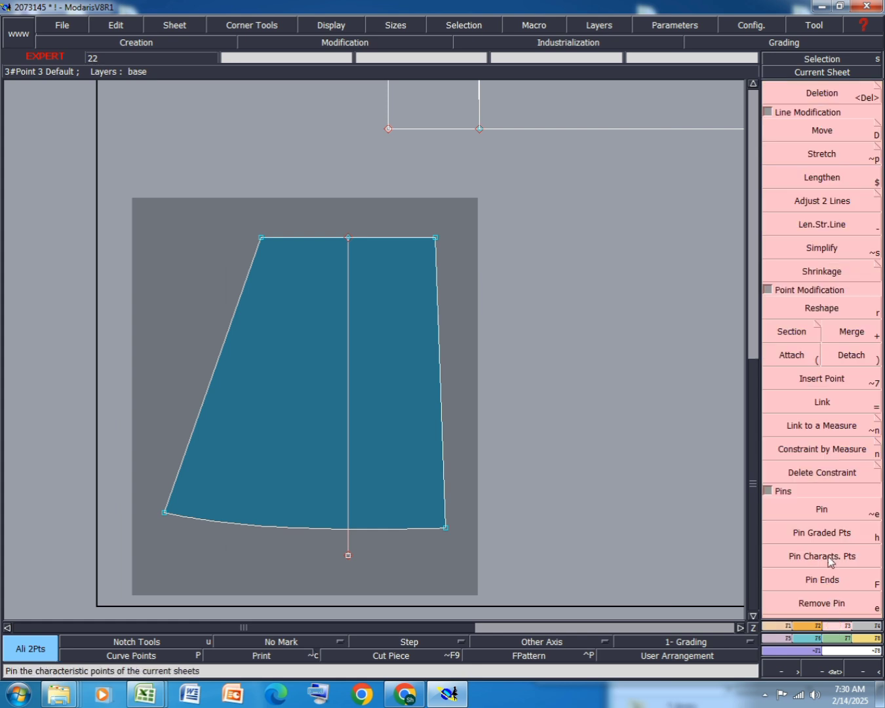
{"action": "left_click", "coordinate": [821, 133]}
{"action": "left_click_drag", "start_coordinate": [485, 445], "coordinate": [139, 544]}
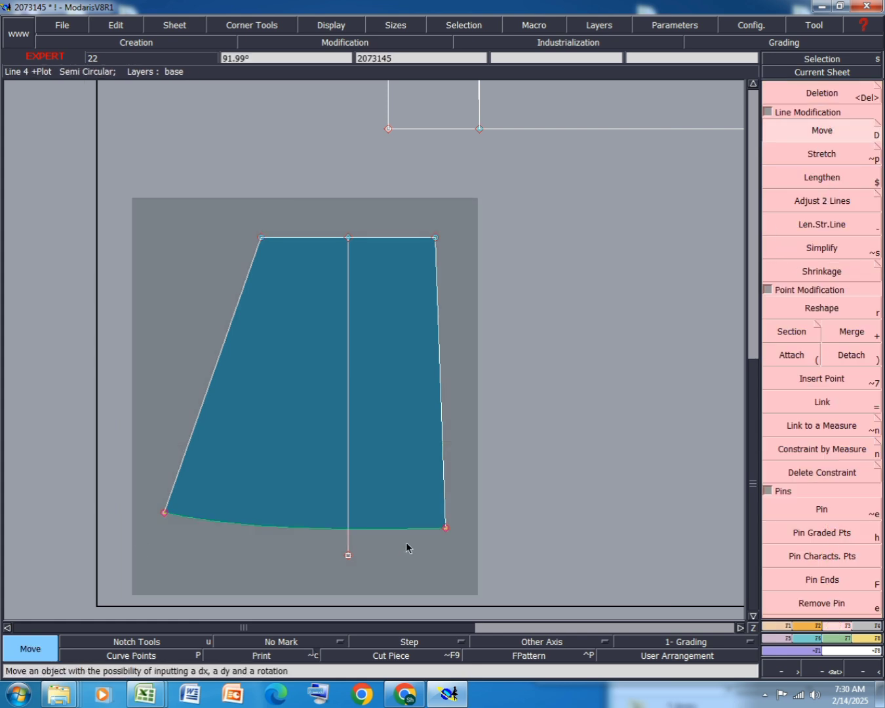
{"action": "left_click", "coordinate": [445, 528]}
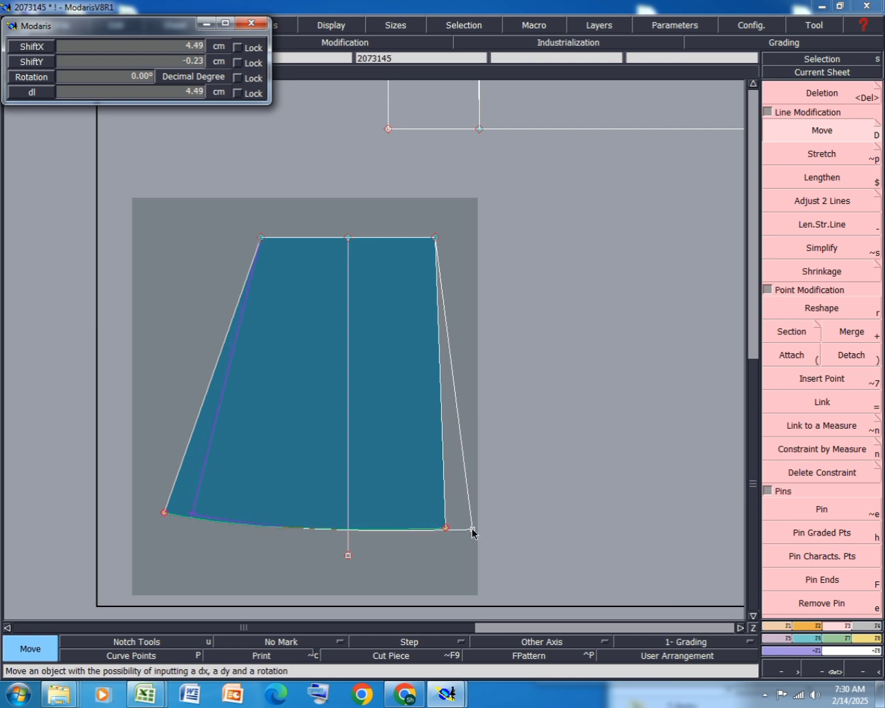
{"action": "key", "text": "Down"}
{"action": "type", "text": "4"}
{"action": "key", "text": "Down"}
{"action": "type", "text": "0"}
{"action": "key", "text": "Return"}
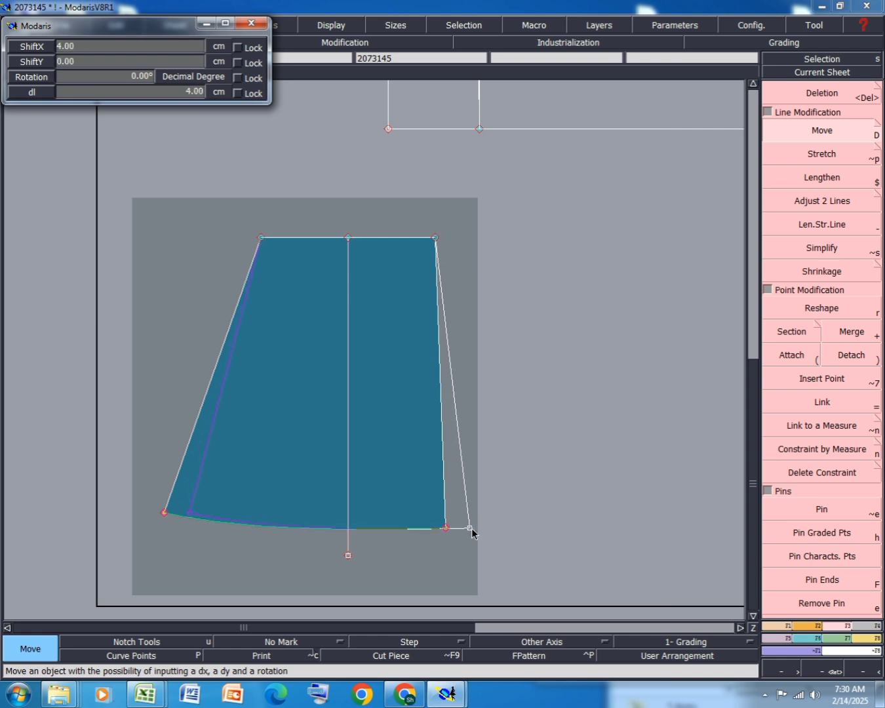
{"action": "left_click", "coordinate": [536, 457]}
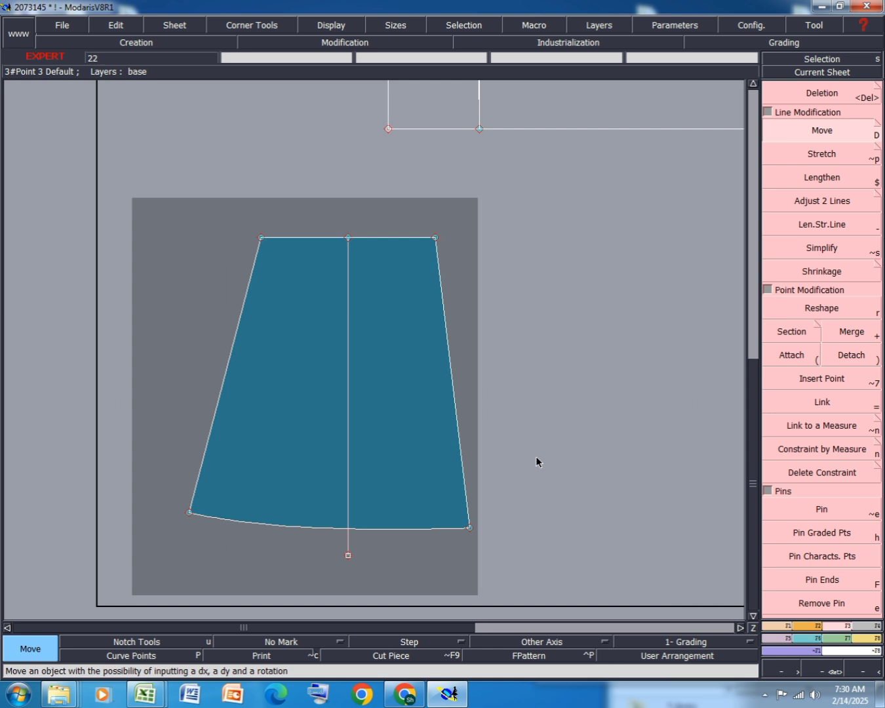
Measure the hem length on each side of the vertical centre line with dynamic length measures.
{"action": "key", "text": "l"}
{"action": "left_click", "coordinate": [470, 527]}
{"action": "left_click", "coordinate": [347, 532]}
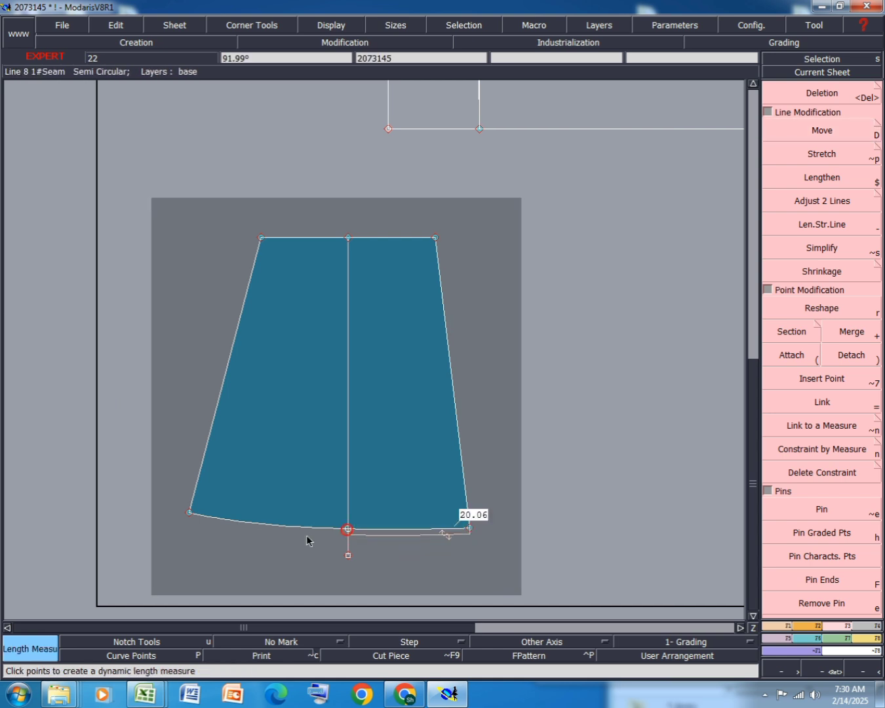
{"action": "left_click", "coordinate": [347, 530]}
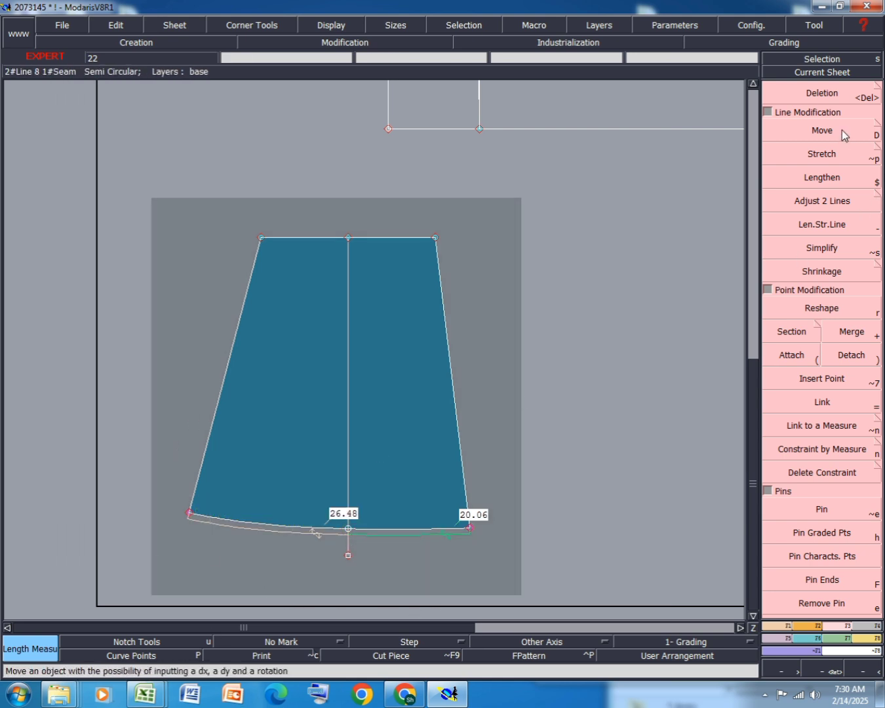
Shift the hem curve and both its end points 3.21 cm in X and 0 cm in Y.
{"action": "left_click", "coordinate": [813, 132]}
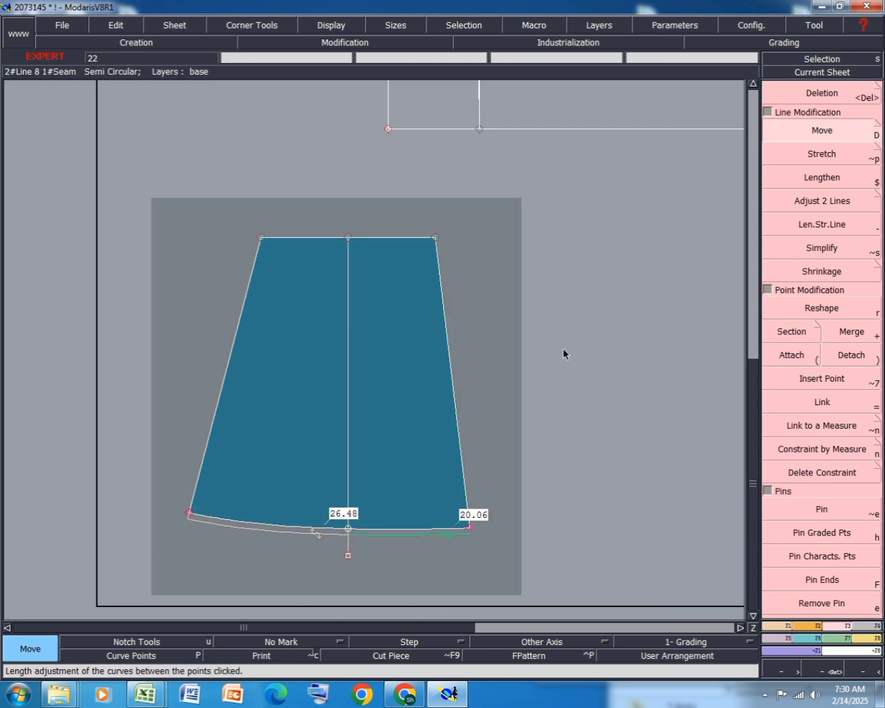
{"action": "left_click", "coordinate": [470, 527]}
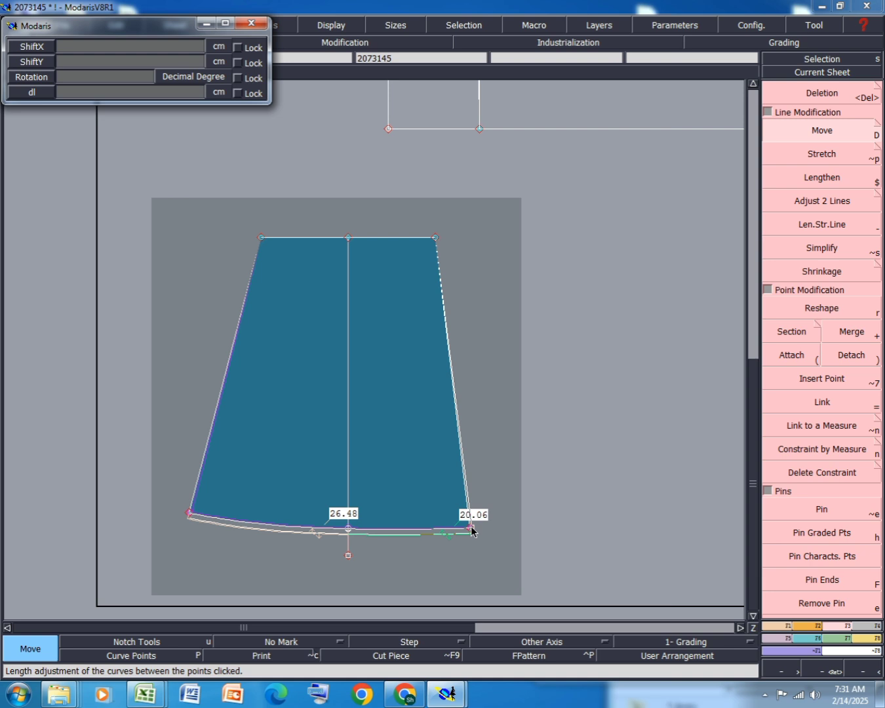
{"action": "left_click", "coordinate": [473, 531]}
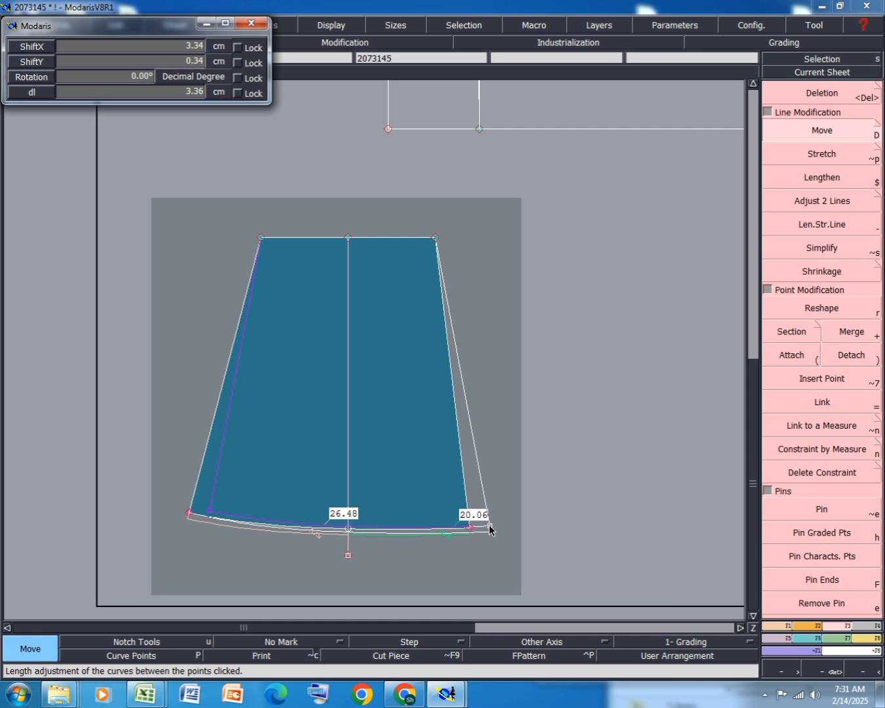
{"action": "key", "text": "Tab"}
{"action": "type", "text": "3.21"}
{"action": "key", "text": "Tab"}
{"action": "type", "text": "0"}
{"action": "key", "text": "Return"}
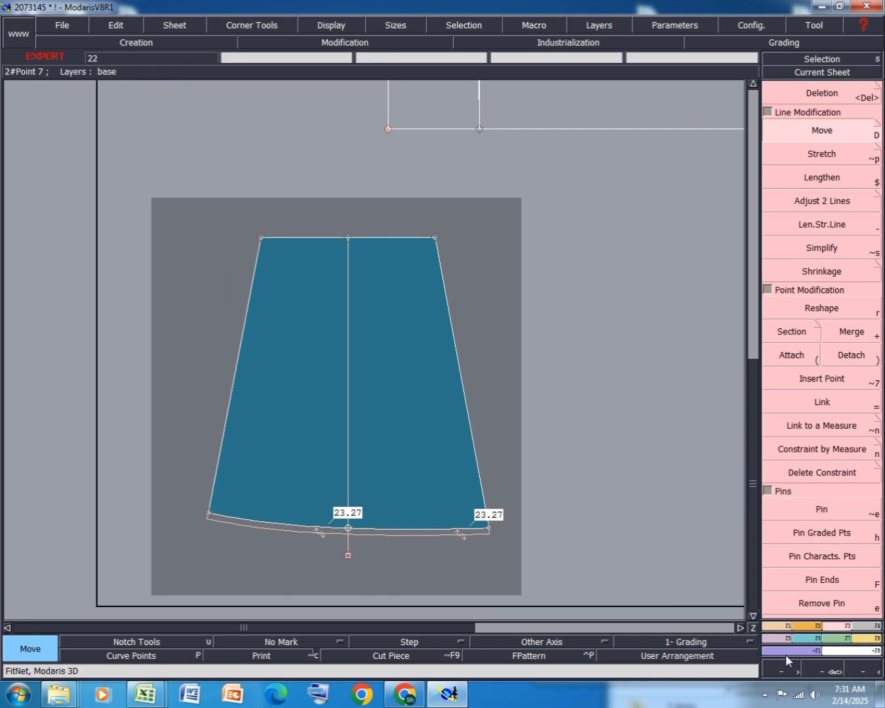
{"action": "left_click", "coordinate": [765, 695]}
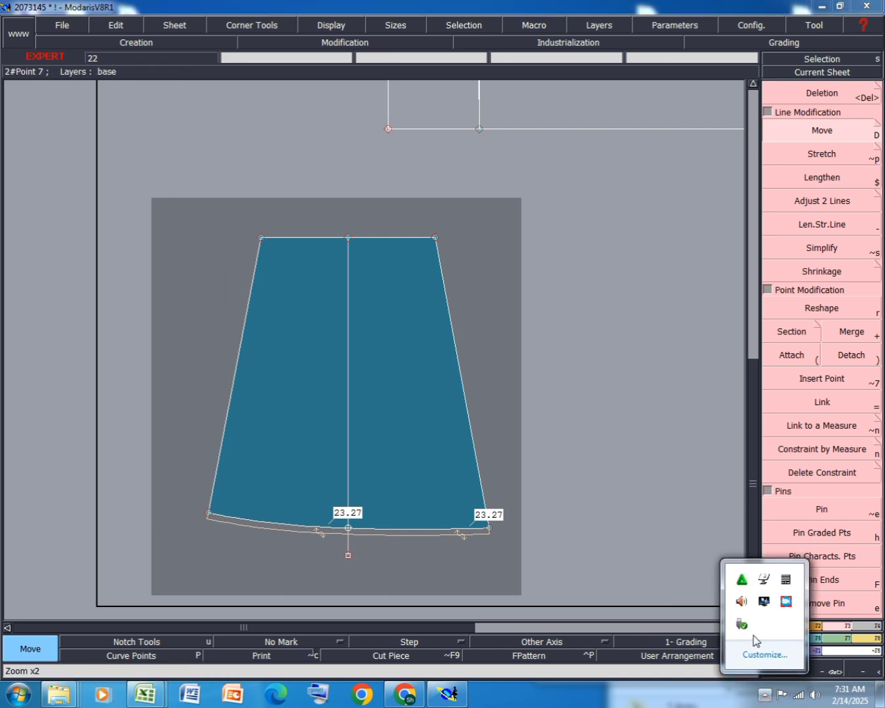
{"action": "left_click", "coordinate": [787, 601]}
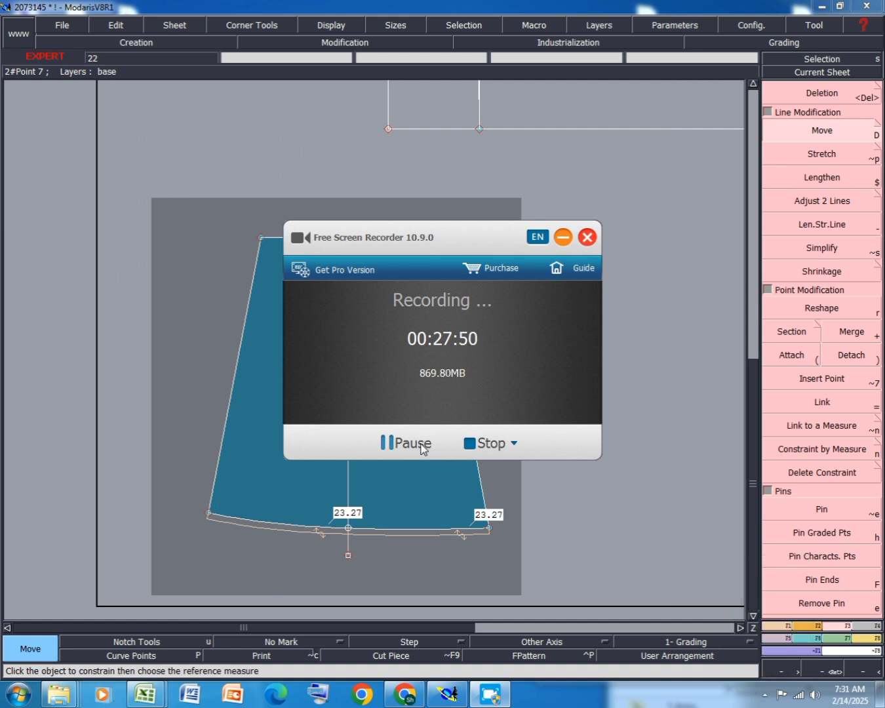
{"action": "left_click", "coordinate": [563, 236]}
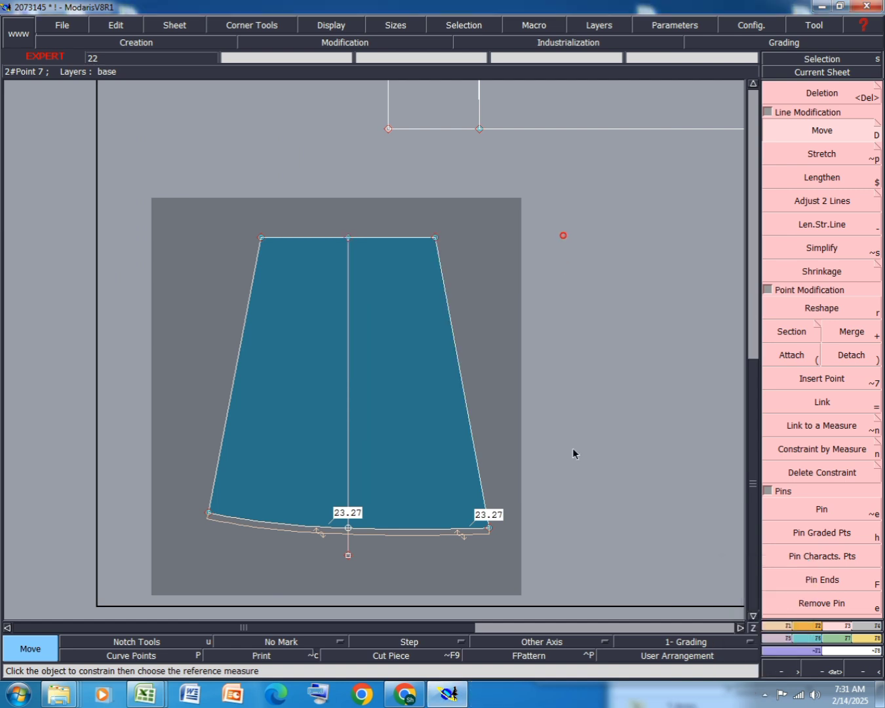
Align the skirt panel's two hem corners horizontally with Ali 2Pts.
{"action": "scroll", "coordinate": [395, 587], "scroll_direction": "up", "scroll_amount": 1}
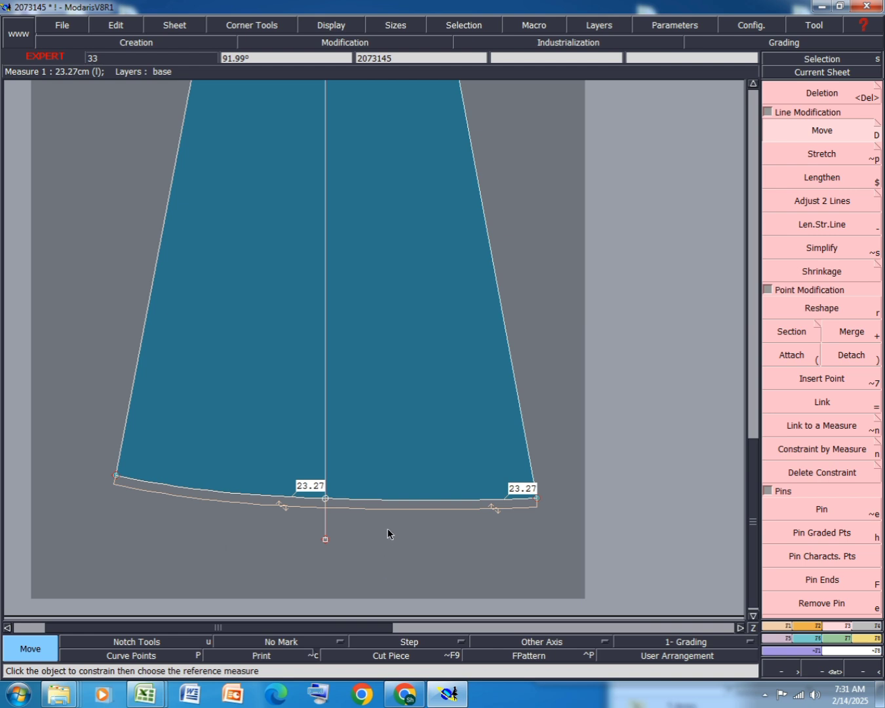
{"action": "scroll", "coordinate": [395, 524], "scroll_direction": "down", "scroll_amount": 2}
{"action": "scroll", "coordinate": [398, 527], "scroll_direction": "up", "scroll_amount": 1}
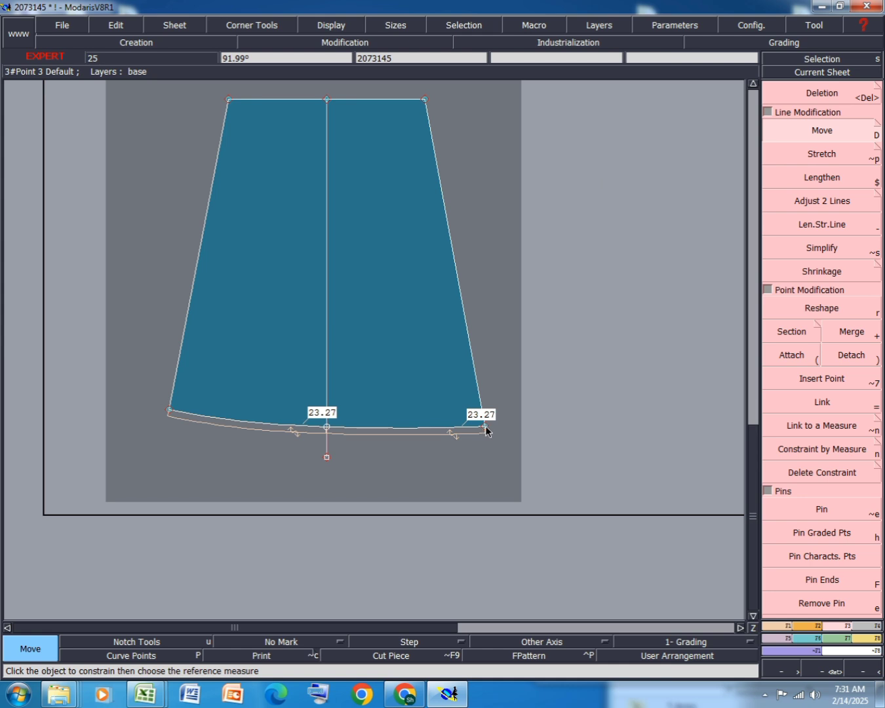
{"action": "left_click", "coordinate": [786, 625]}
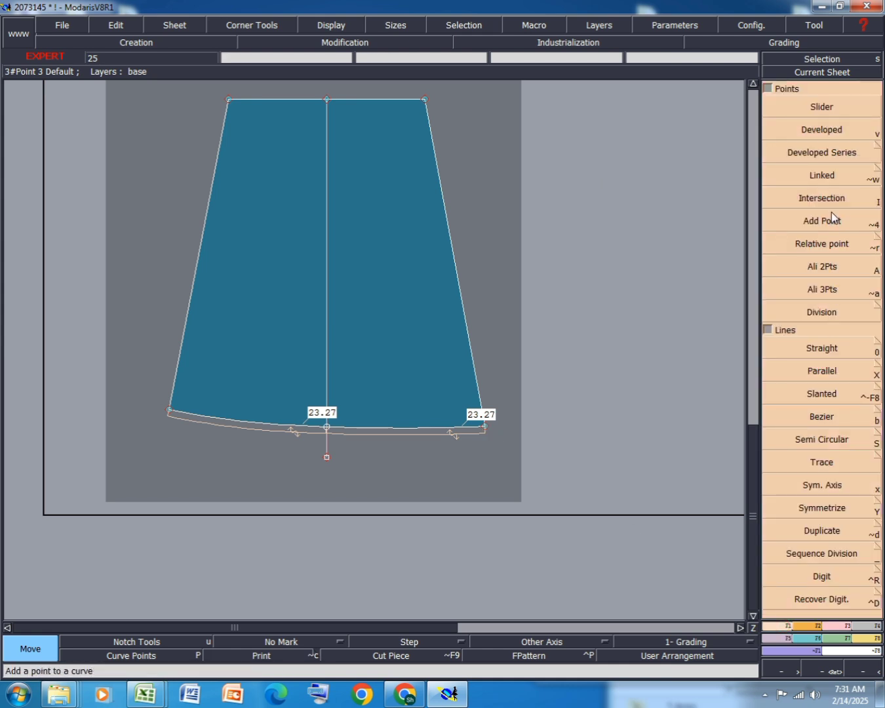
{"action": "left_click", "coordinate": [832, 266]}
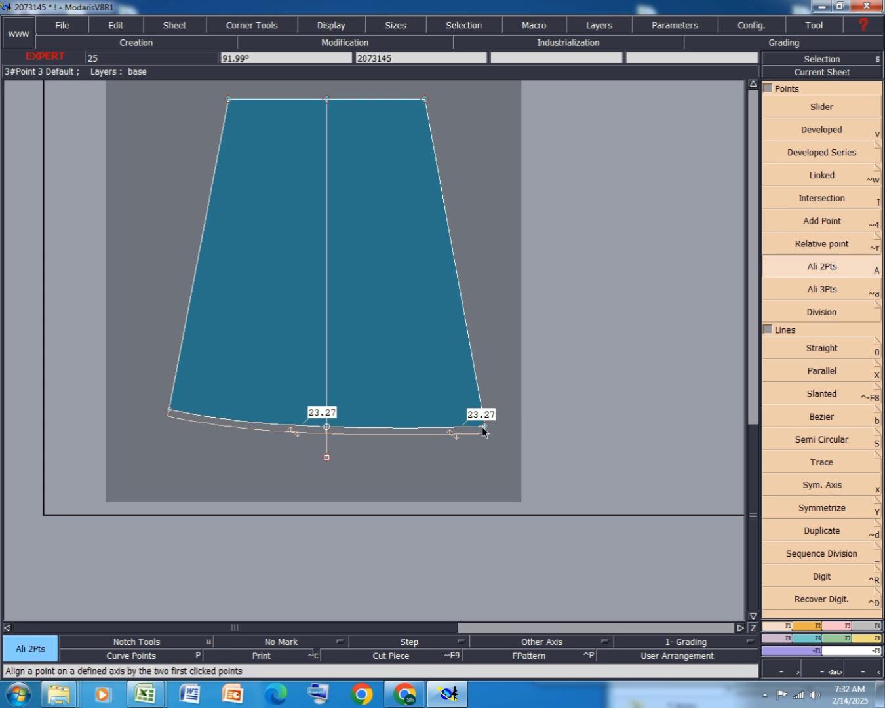
{"action": "left_click", "coordinate": [482, 427]}
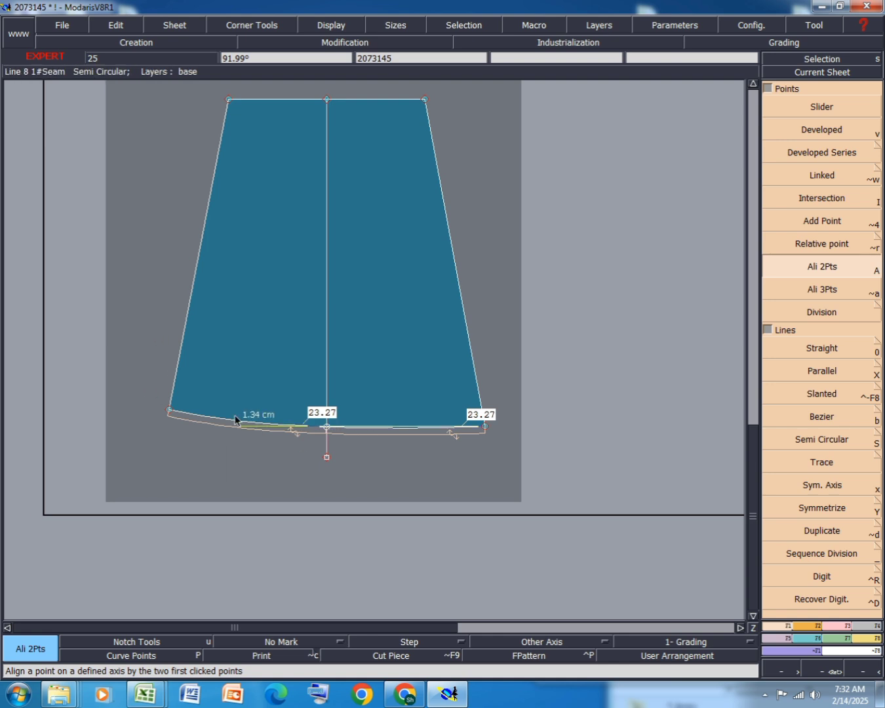
{"action": "left_click", "coordinate": [170, 413]}
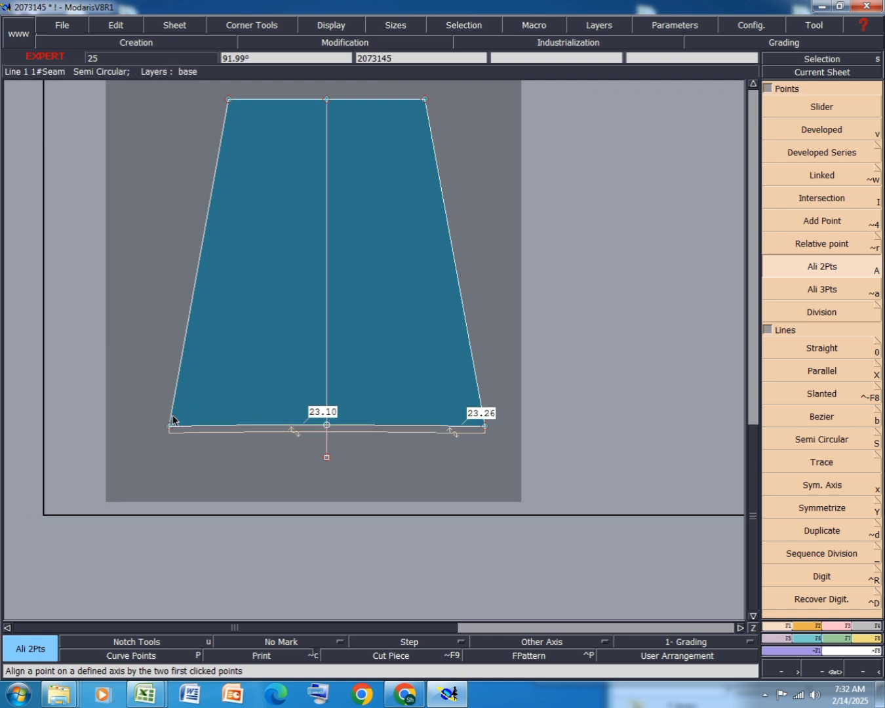
Measure the skirt length along the base pattern's lower line from waist to hem, and undo the measure.
{"action": "scroll", "coordinate": [368, 433], "scroll_direction": "down", "scroll_amount": 3}
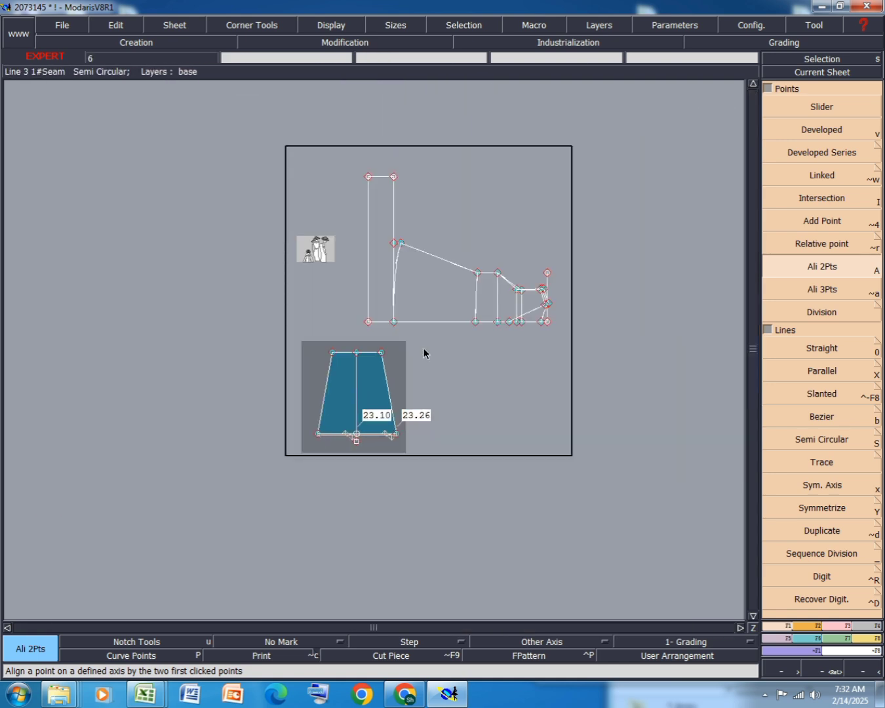
{"action": "scroll", "coordinate": [489, 334], "scroll_direction": "up", "scroll_amount": 1}
{"action": "scroll", "coordinate": [475, 323], "scroll_direction": "up", "scroll_amount": 1}
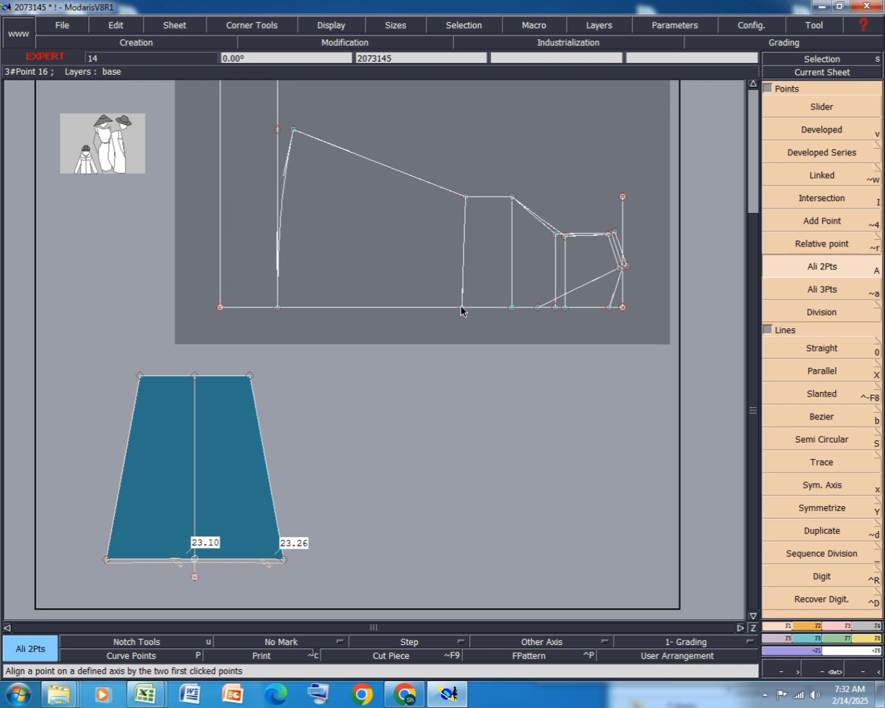
{"action": "key", "text": "l"}
{"action": "left_click", "coordinate": [460, 307]}
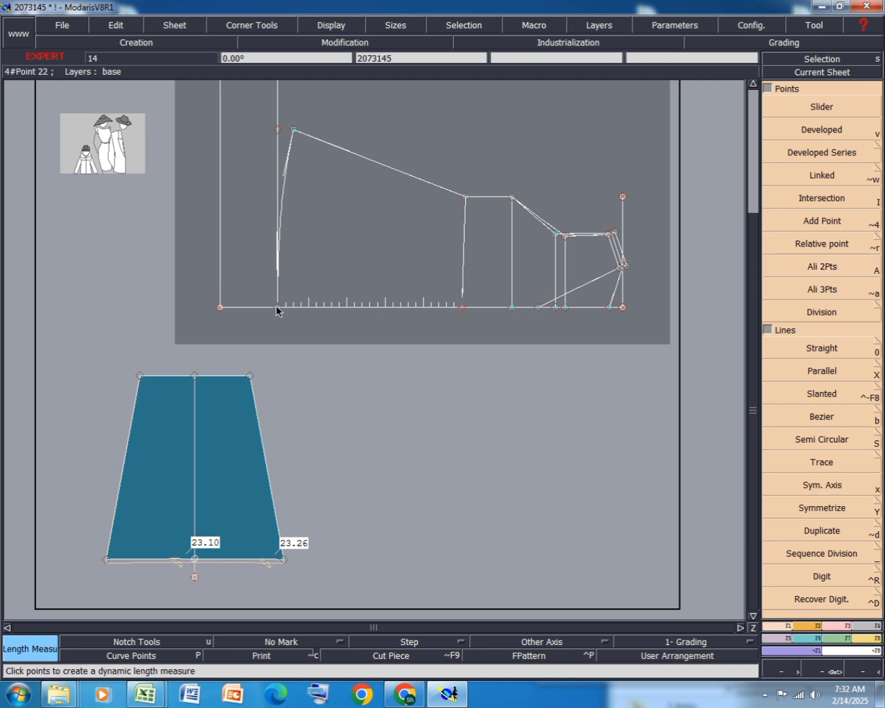
{"action": "left_click", "coordinate": [276, 306]}
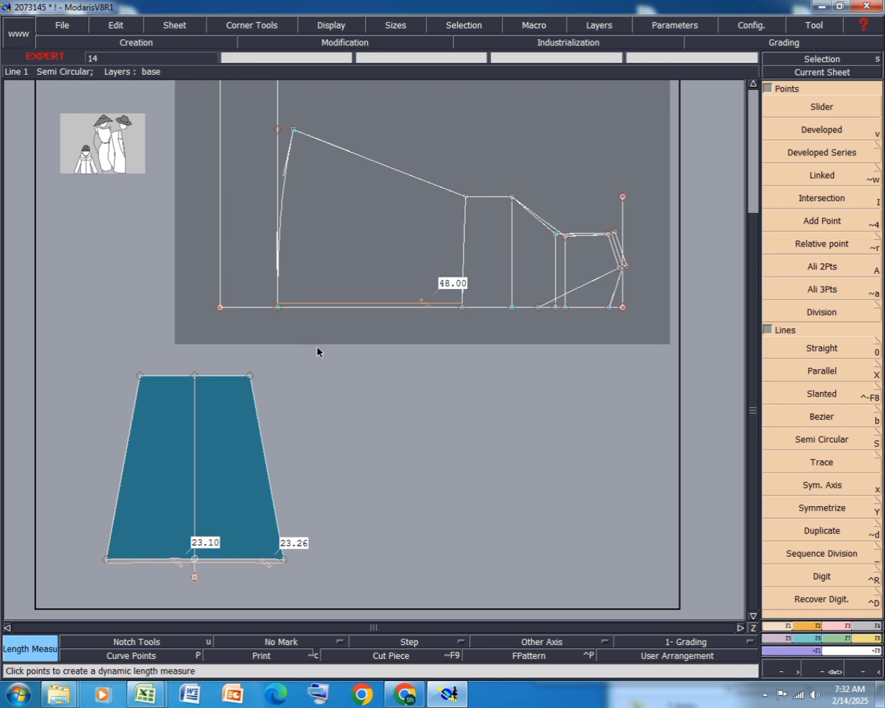
{"action": "key", "text": "ctrl+z"}
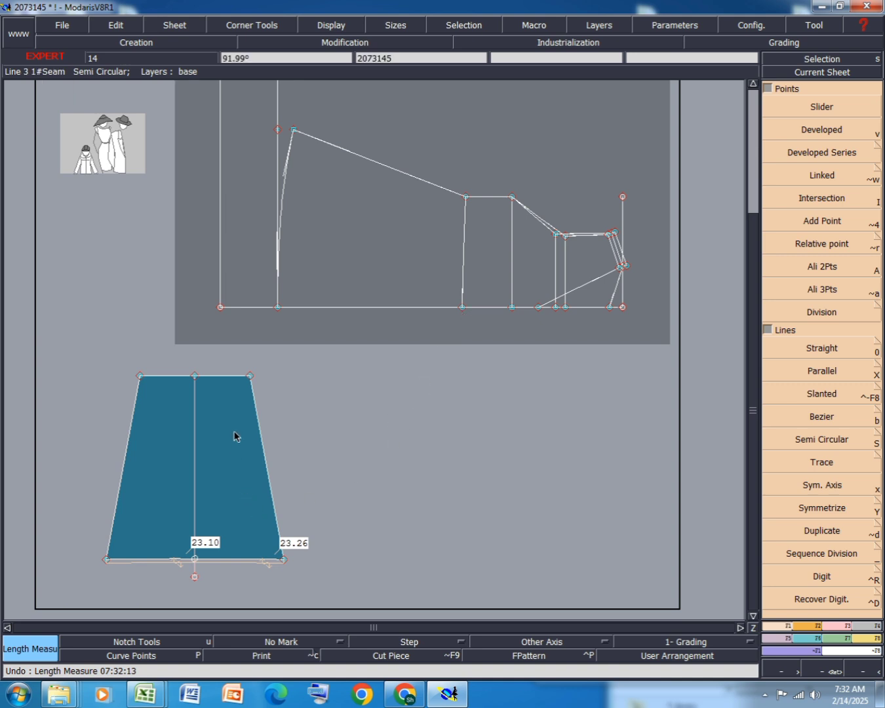
Add a dynamic length measure along the skirt panel's right side seam from waist corner to hem corner.
{"action": "left_click", "coordinate": [251, 378]}
{"action": "left_click", "coordinate": [283, 503]}
{"action": "scroll", "coordinate": [325, 407], "scroll_direction": "down", "scroll_amount": 2}
{"action": "scroll", "coordinate": [247, 518], "scroll_direction": "up", "scroll_amount": 3}
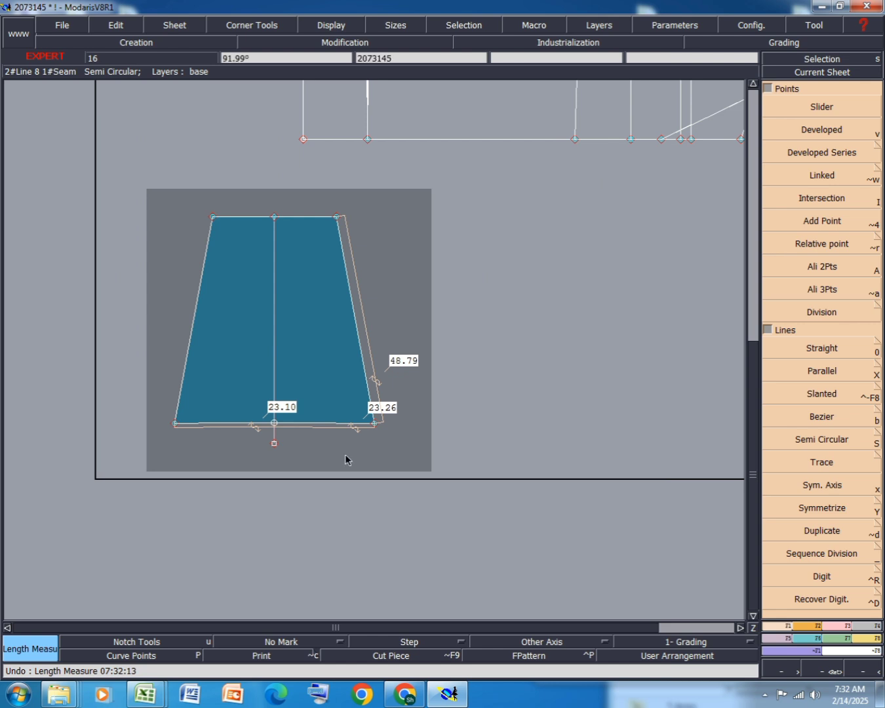
Shift the hem line with both its end points 0 cm in X and 0.79 cm in Y.
{"action": "scroll", "coordinate": [367, 458], "scroll_direction": "up", "scroll_amount": 2}
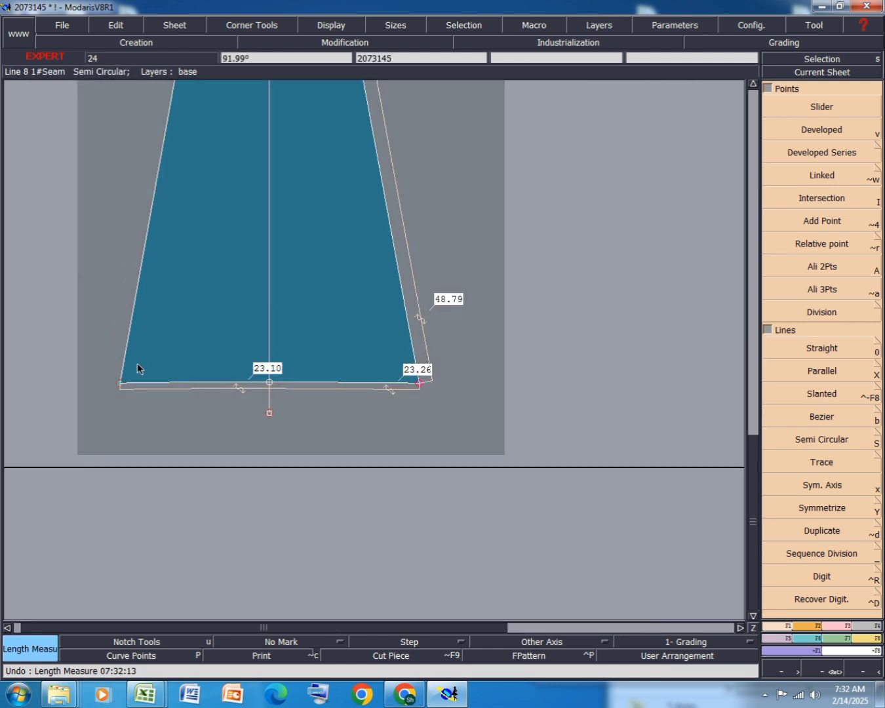
{"action": "left_click", "coordinate": [841, 632]}
{"action": "left_click", "coordinate": [827, 135]}
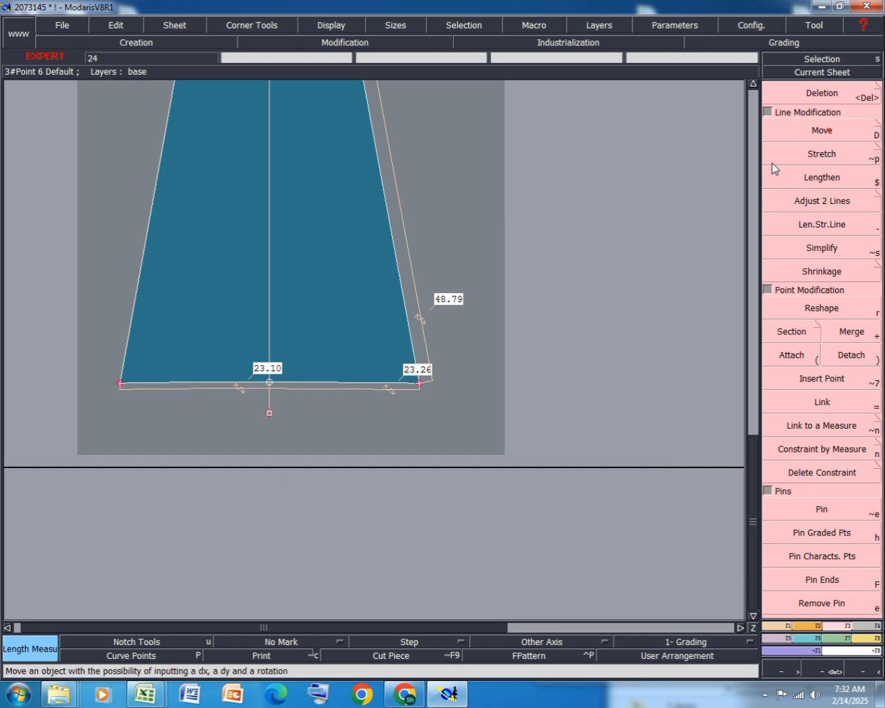
{"action": "left_click", "coordinate": [420, 383]}
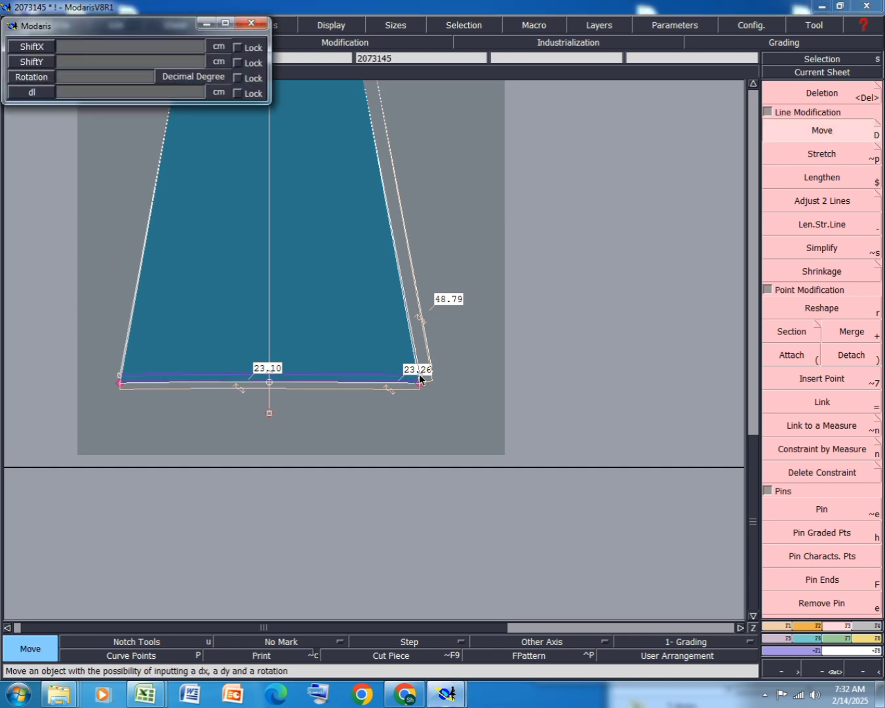
{"action": "type", "text": "0"}
{"action": "key", "text": "Tab"}
{"action": "type", "text": ".79"}
{"action": "key", "text": "Return"}
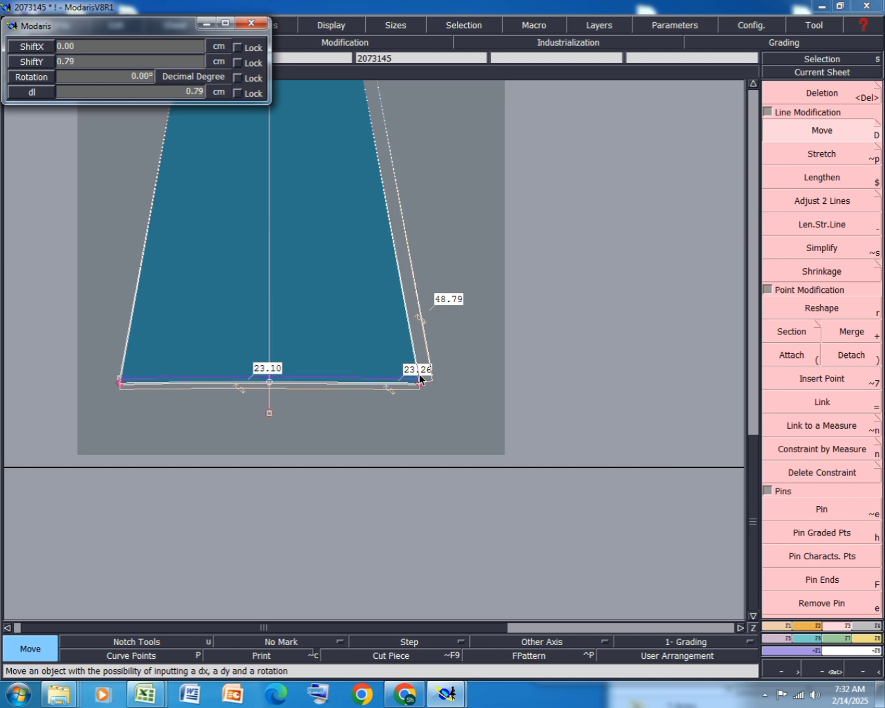
{"action": "left_click", "coordinate": [457, 333]}
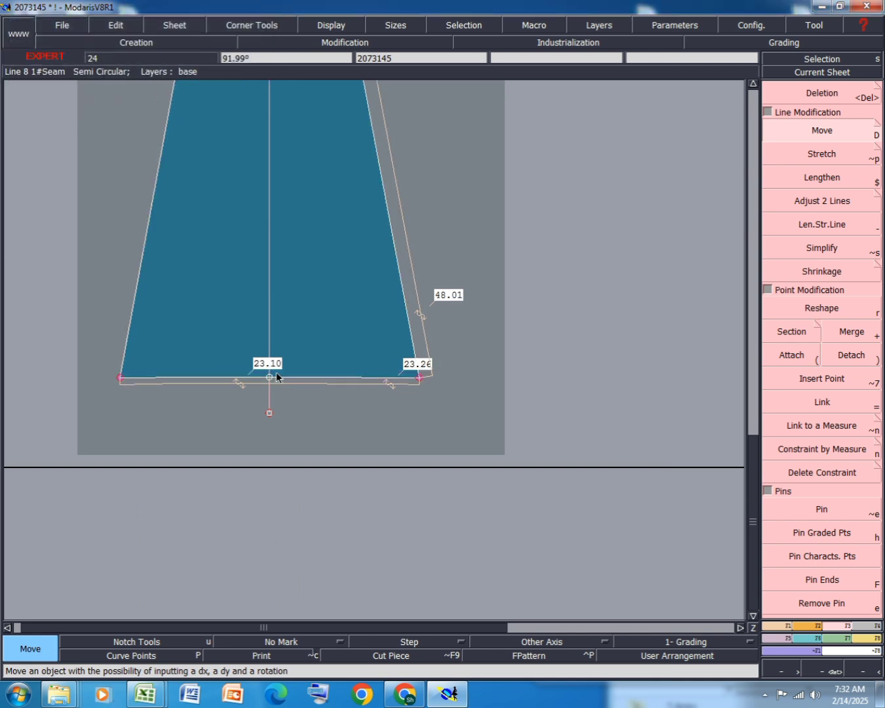
Display the curve points, delete the hem's curve point left of the centre line, and insert a point where the centre line crosses the hem.
{"action": "left_click", "coordinate": [131, 655]}
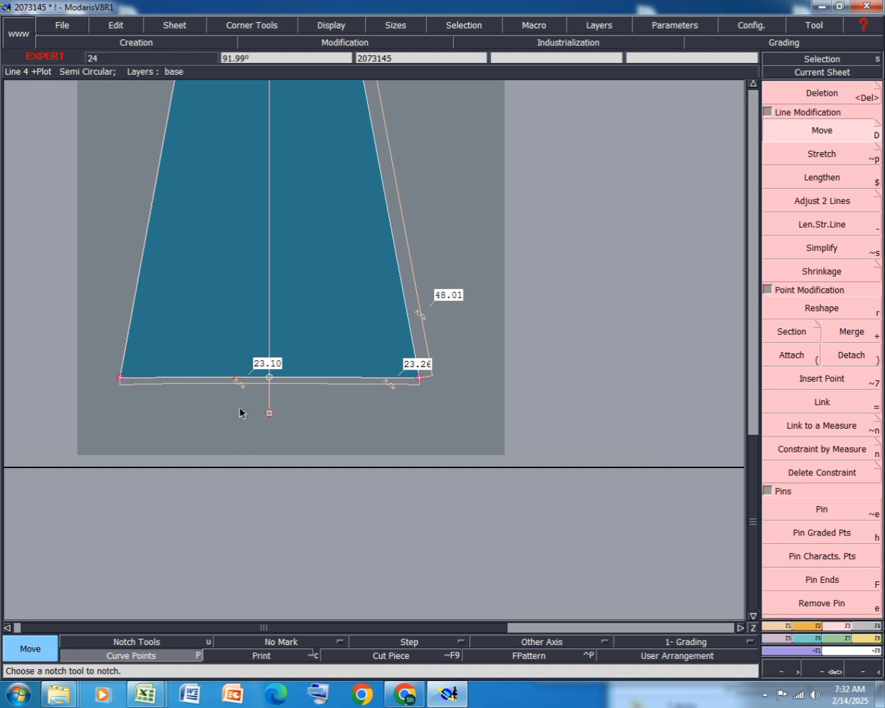
{"action": "key", "text": "Delete"}
{"action": "left_click", "coordinate": [236, 380]}
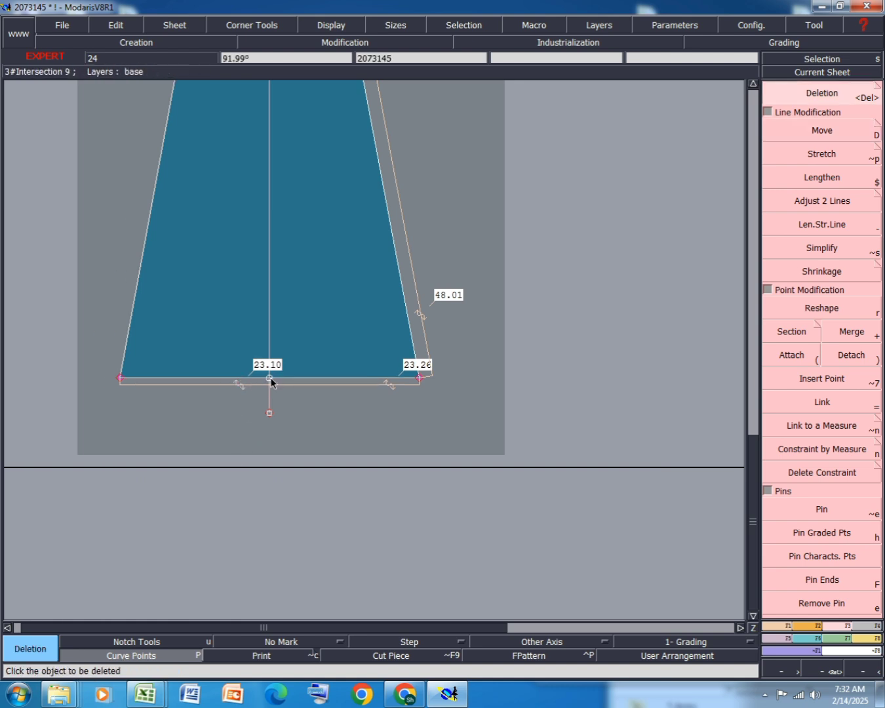
{"action": "key", "text": "shift+7"}
{"action": "left_click", "coordinate": [270, 380]}
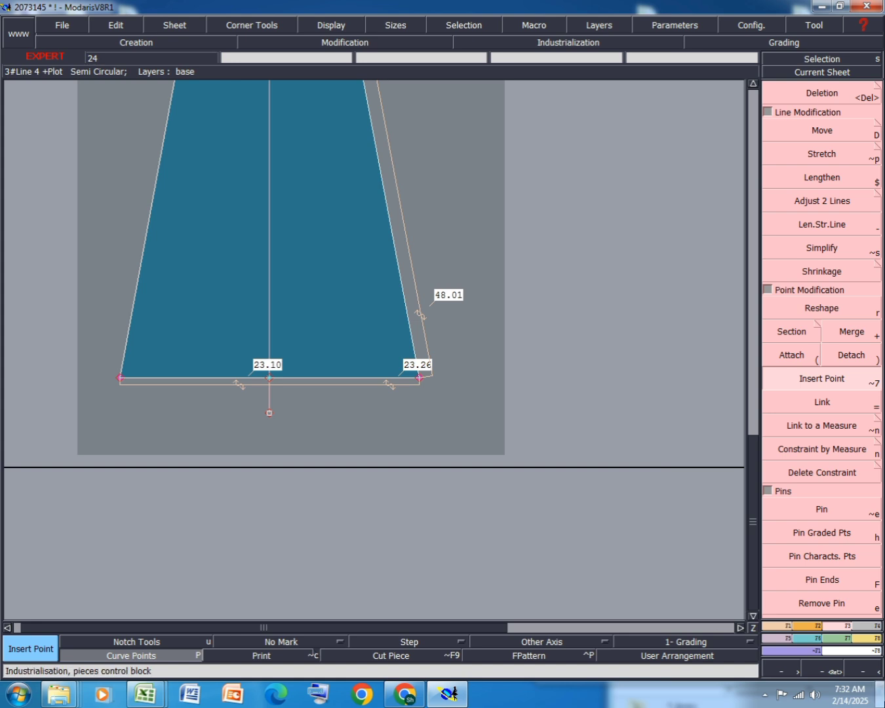
{"action": "left_click", "coordinate": [764, 697]}
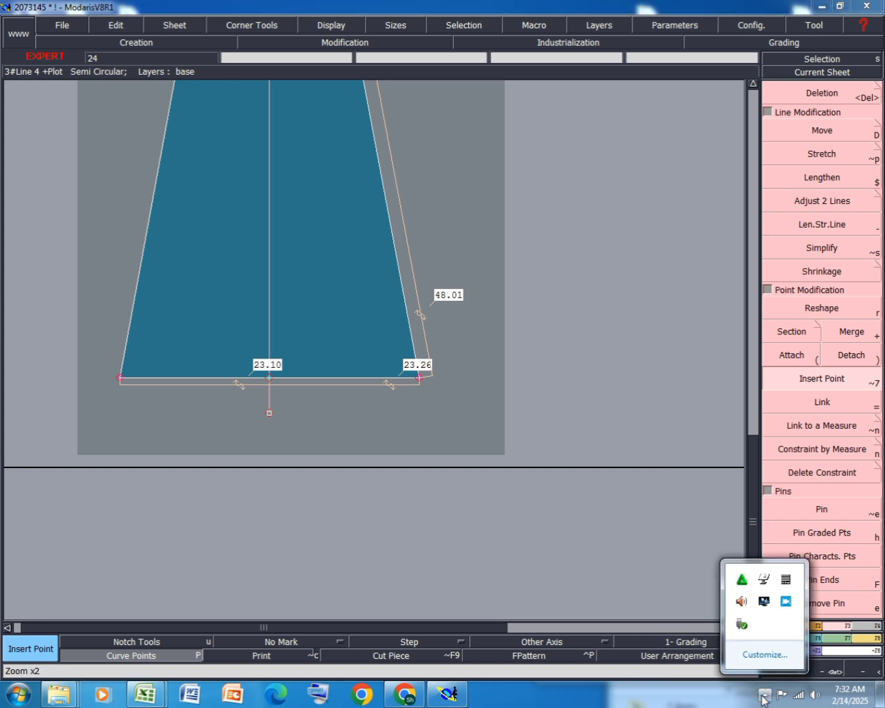
{"action": "left_click", "coordinate": [762, 694]}
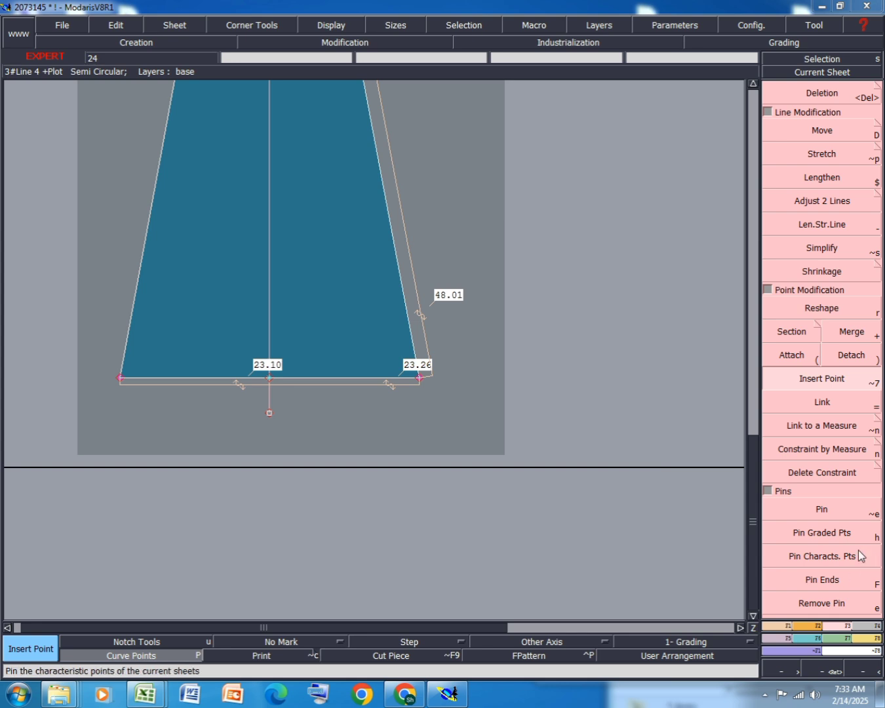
Try to move the hem's centre point about 1.8 cm downward, and undo the move.
{"action": "left_click", "coordinate": [813, 135]}
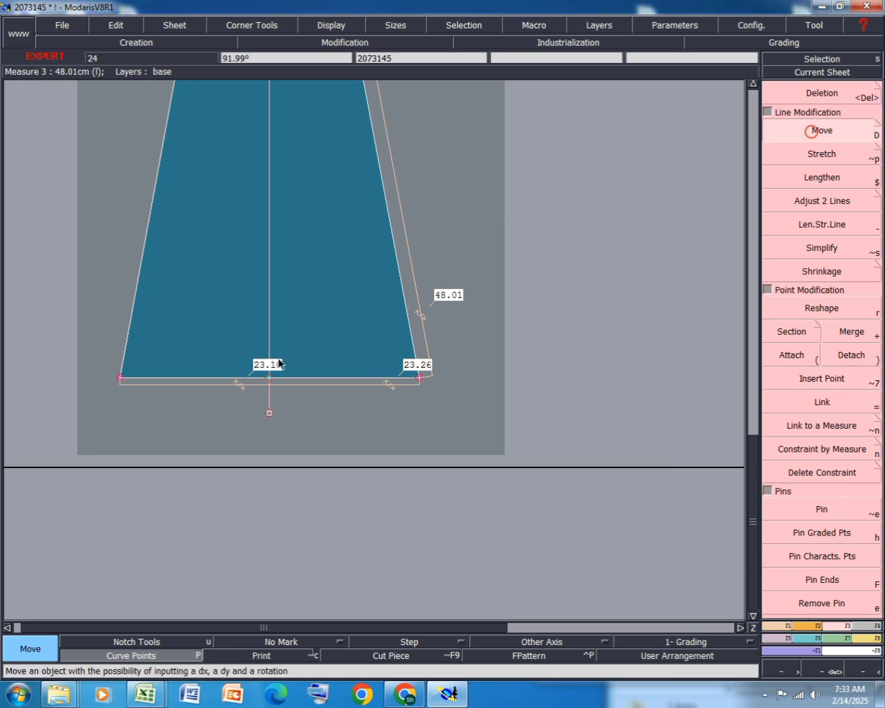
{"action": "scroll", "coordinate": [265, 428], "scroll_direction": "down", "scroll_amount": 2}
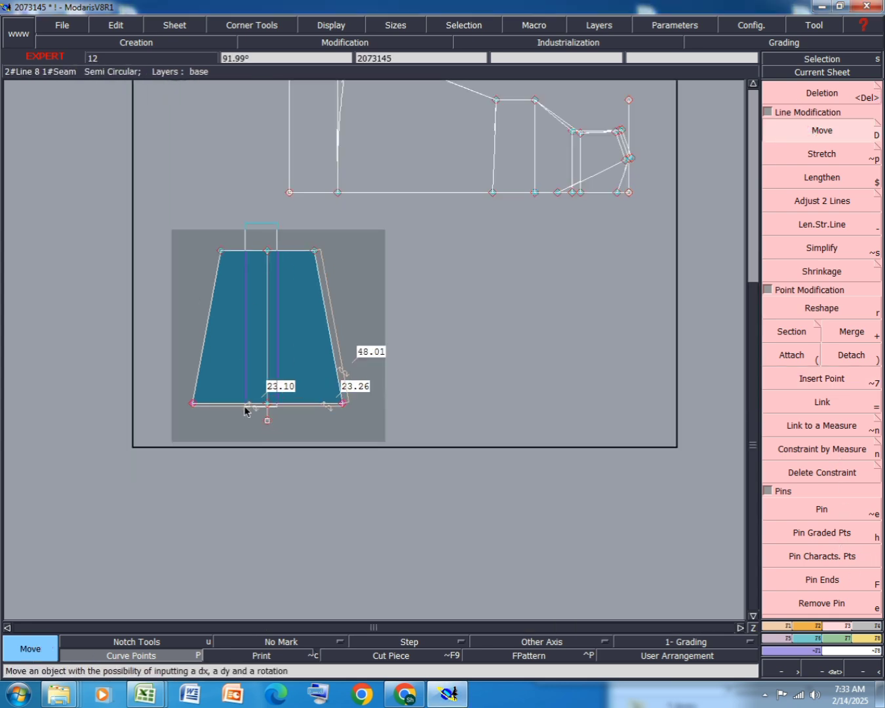
{"action": "left_click_drag", "start_coordinate": [267, 405], "coordinate": [268, 413]}
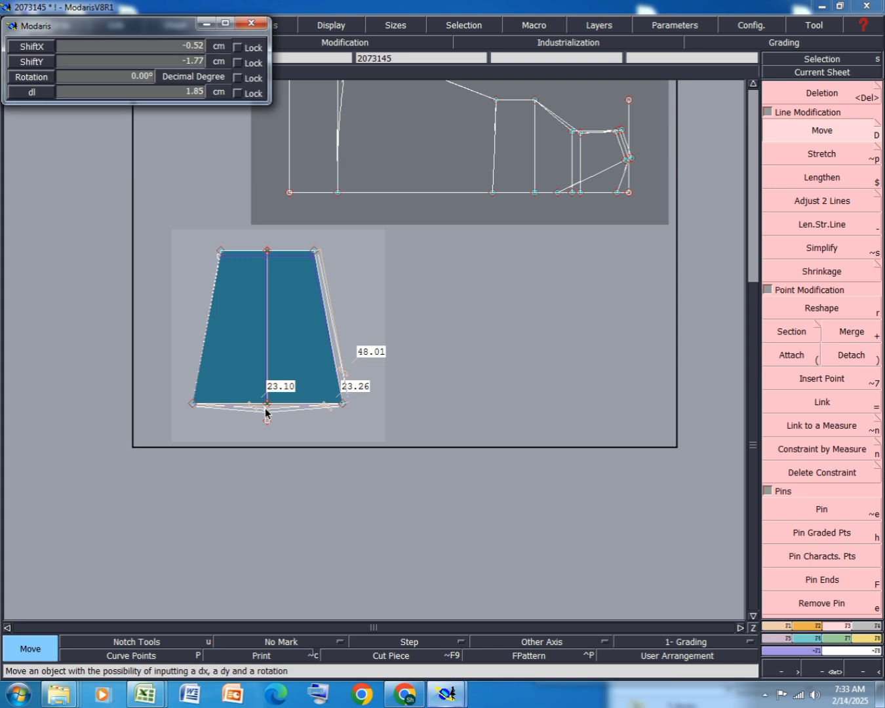
{"action": "left_click", "coordinate": [266, 413]}
{"action": "key", "text": "ctrl+z"}
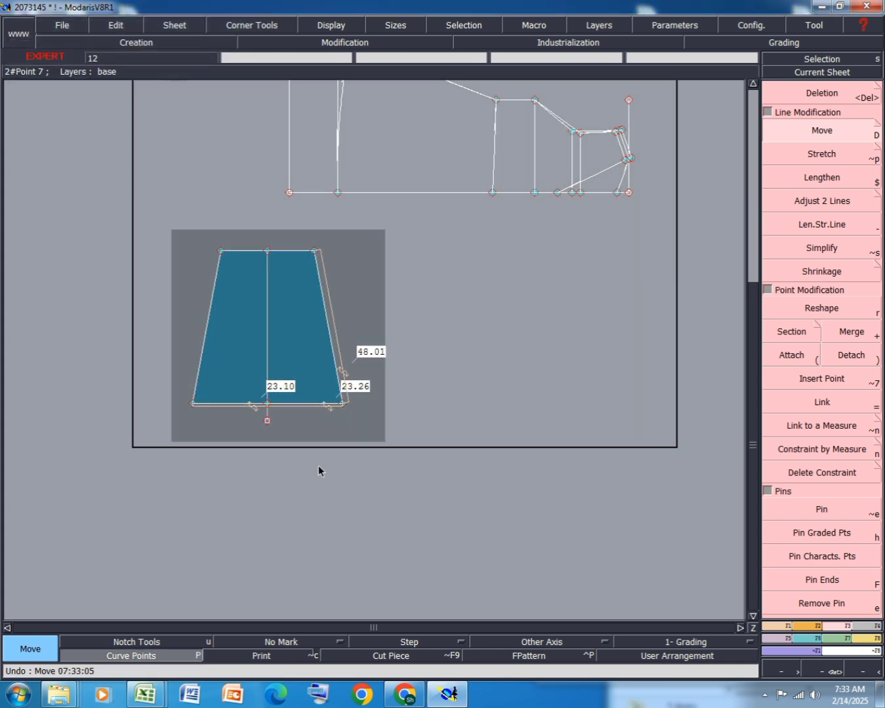
Delete the two hem length measures and the vertical centre line from the skirt panel.
{"action": "scroll", "coordinate": [275, 441], "scroll_direction": "up", "scroll_amount": 3}
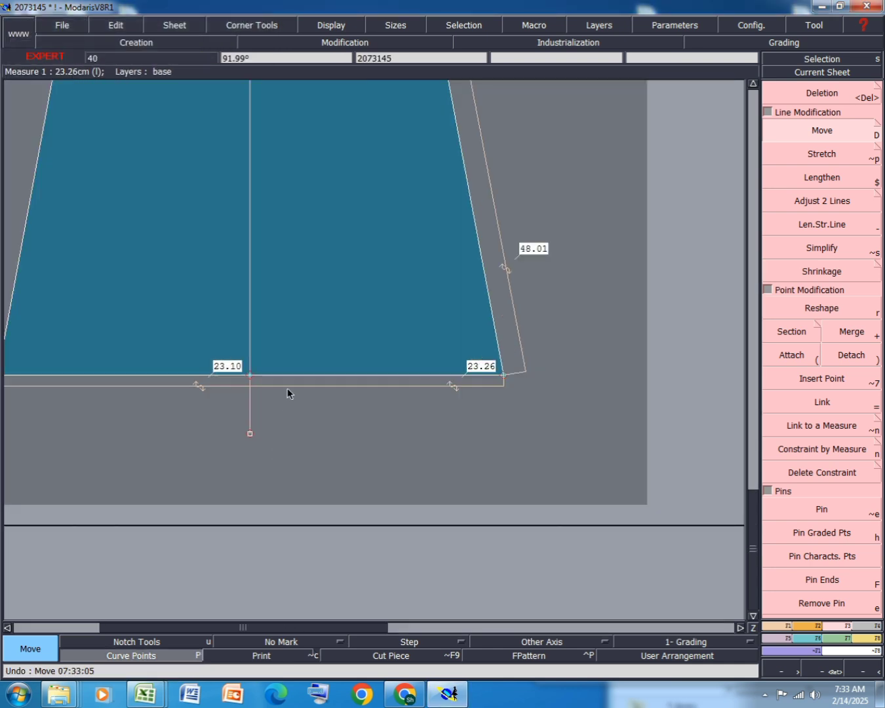
{"action": "key", "text": "Delete"}
{"action": "left_click", "coordinate": [287, 388]}
{"action": "left_click", "coordinate": [221, 387]}
{"action": "left_click", "coordinate": [254, 331]}
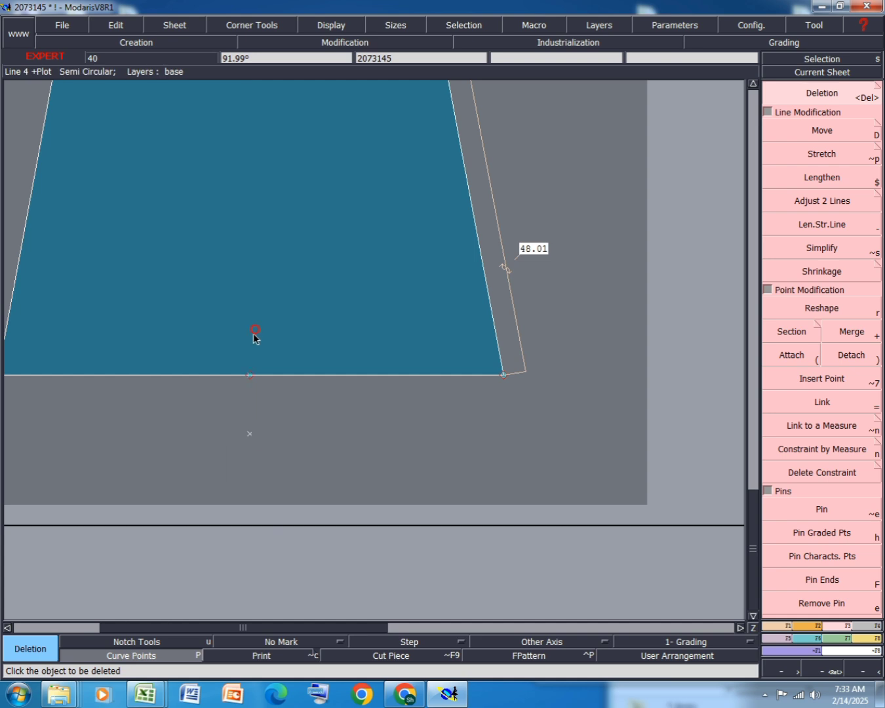
Move the centre points of the skirt panel's top edge and hem together by 0.00 cm in X and -2.00 cm in Y.
{"action": "scroll", "coordinate": [251, 438], "scroll_direction": "down", "scroll_amount": 3}
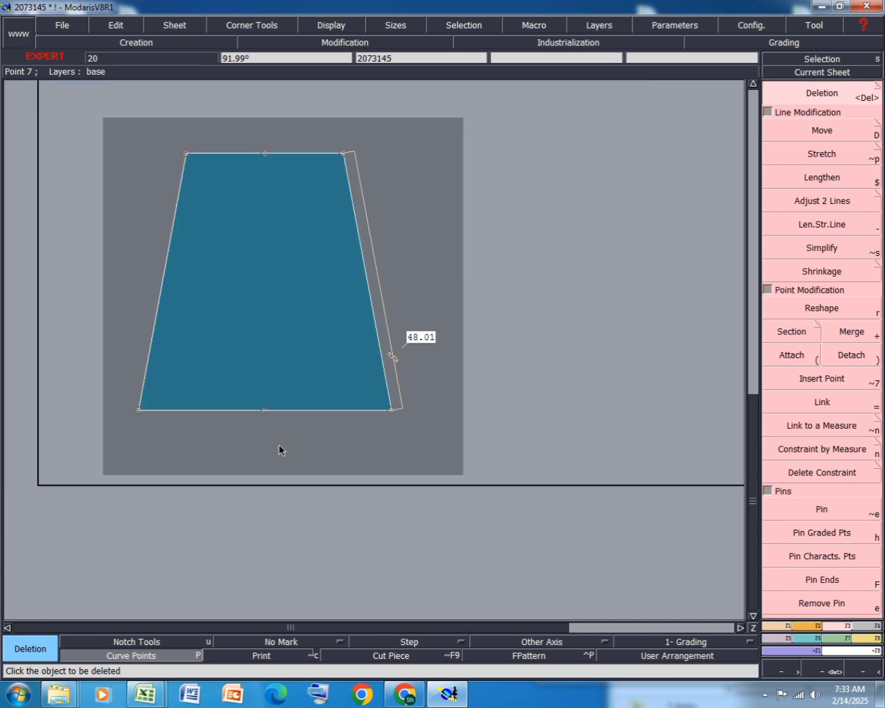
{"action": "left_click", "coordinate": [263, 153]}
{"action": "left_click", "coordinate": [815, 130]}
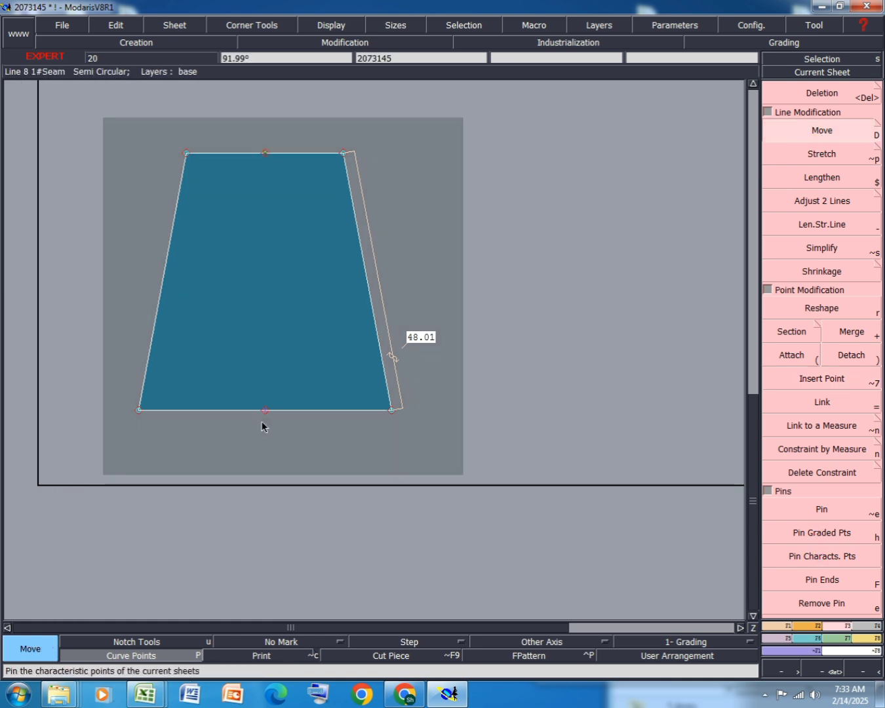
{"action": "left_click", "coordinate": [264, 410]}
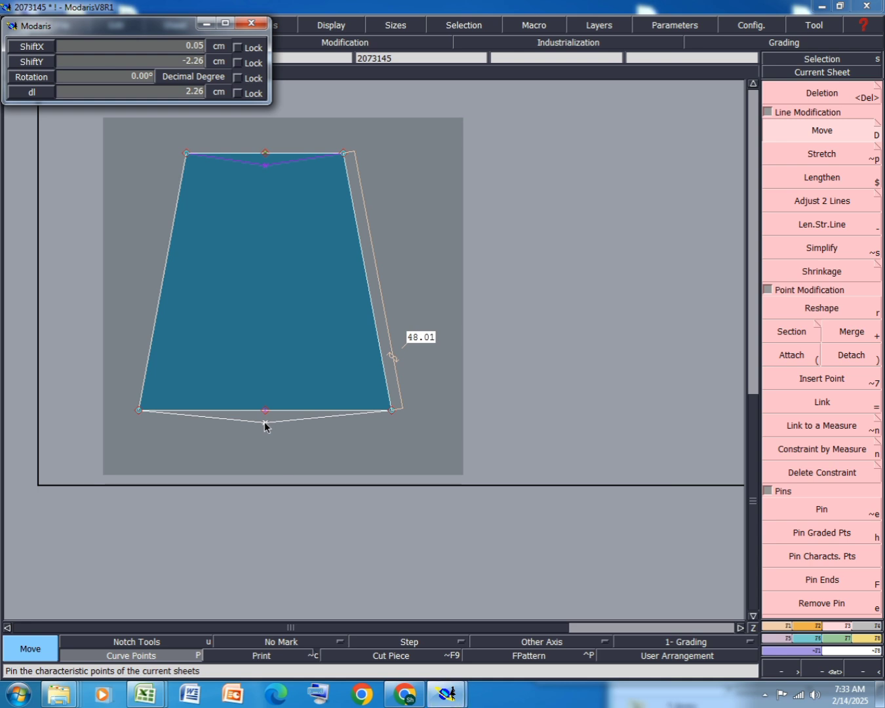
{"action": "type", "text": "0.00"}
{"action": "key", "text": "Tab"}
{"action": "type", "text": "-2.00"}
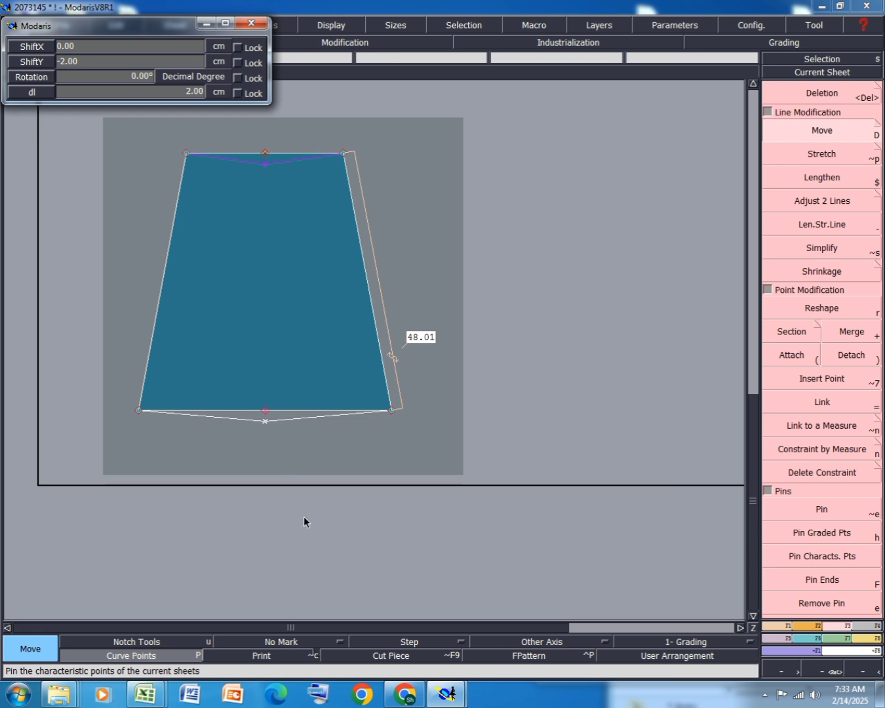
{"action": "key", "text": "Return"}
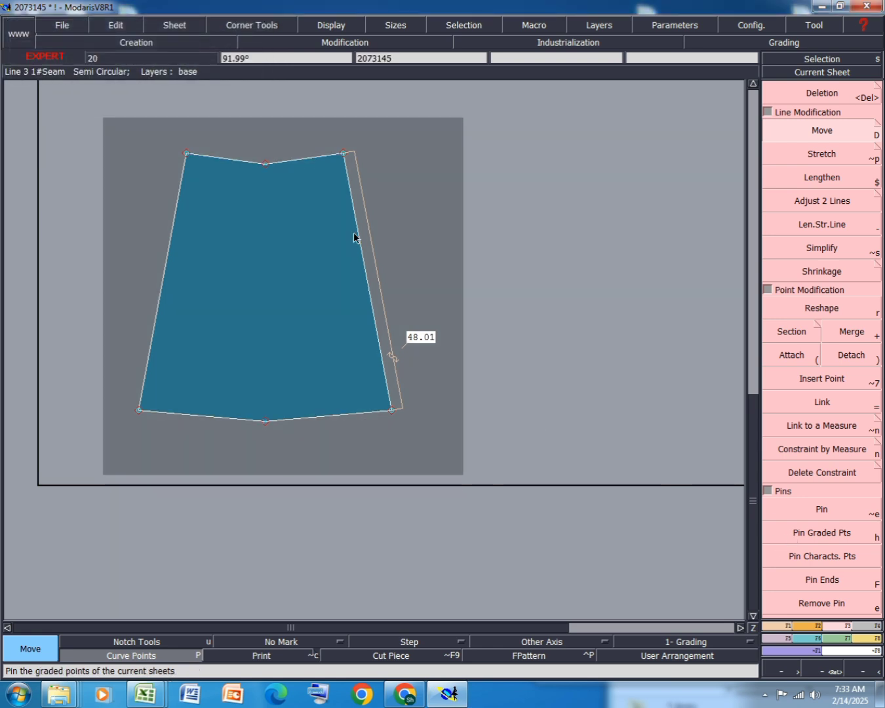
Create a short symmetry axis running straight down from the centre point of the skirt panel's top edge.
{"action": "scroll", "coordinate": [264, 150], "scroll_direction": "up", "scroll_amount": 3}
{"action": "scroll", "coordinate": [256, 200], "scroll_direction": "down", "scroll_amount": 3}
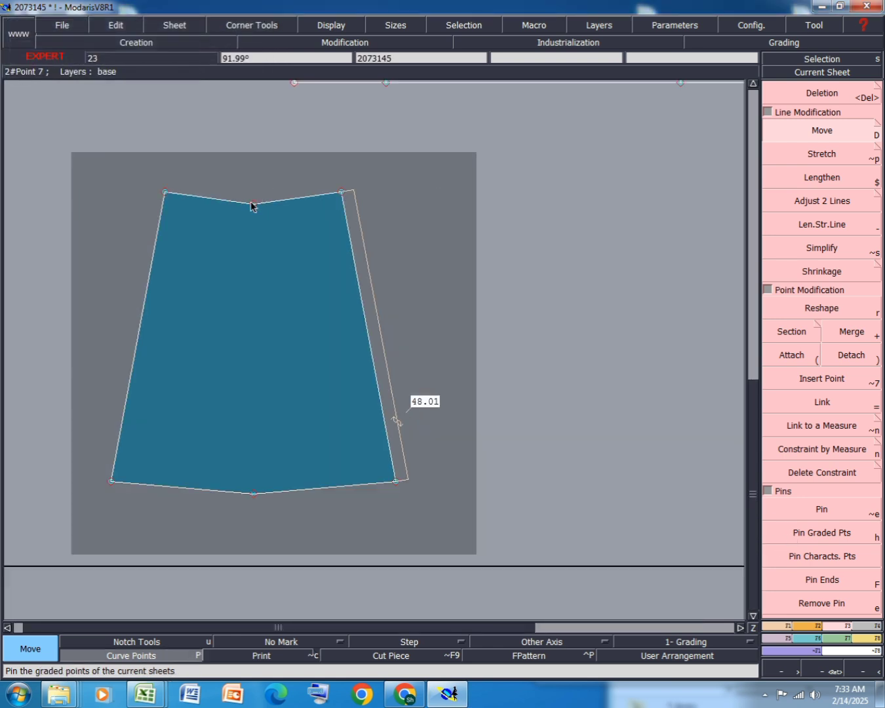
{"action": "left_click", "coordinate": [787, 625]}
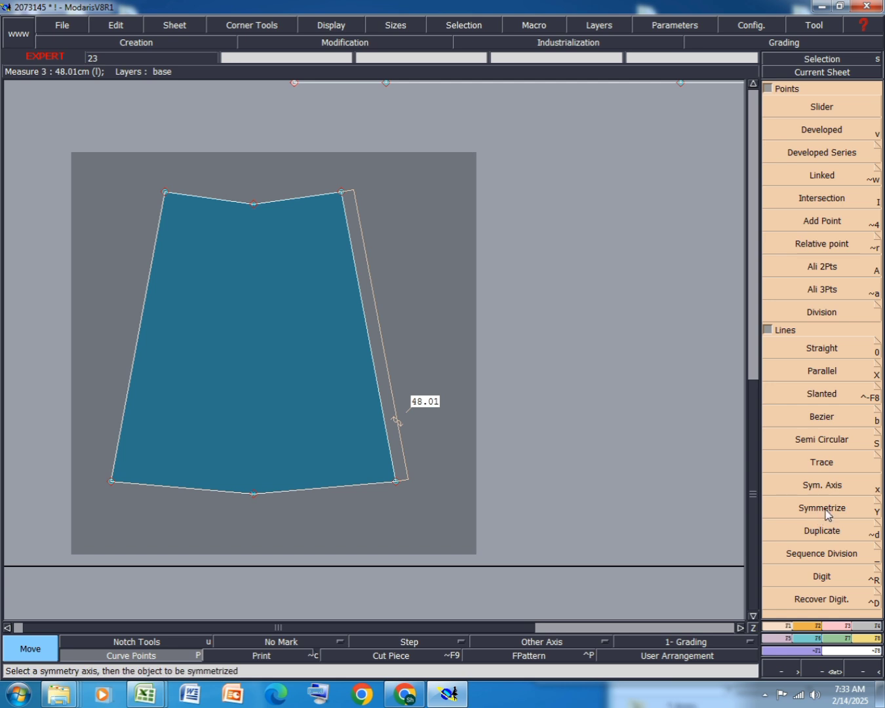
{"action": "left_click", "coordinate": [821, 485]}
{"action": "left_click", "coordinate": [255, 204]}
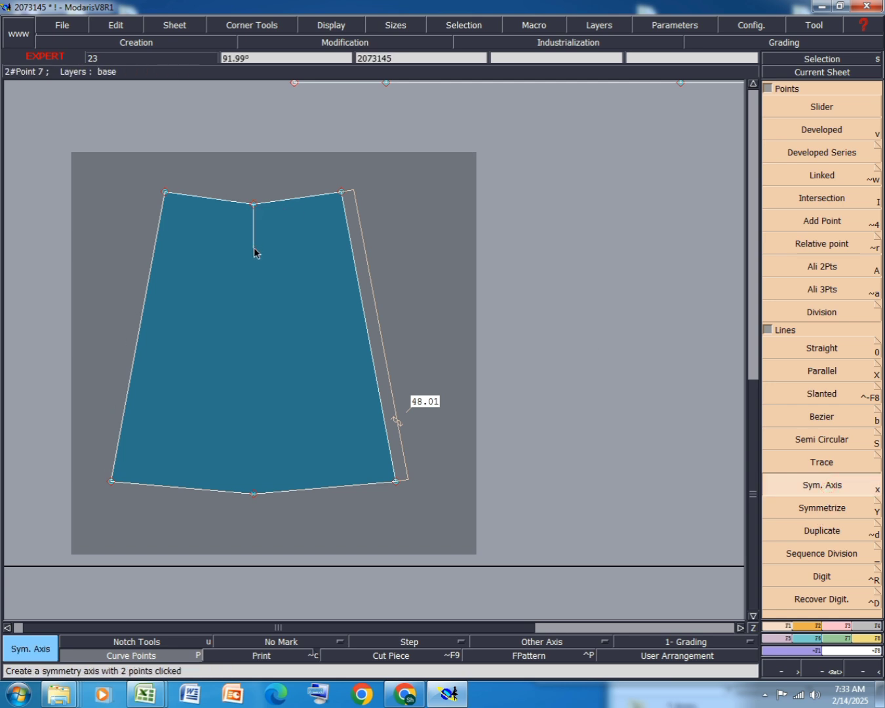
{"action": "left_click", "coordinate": [255, 249]}
{"action": "scroll", "coordinate": [247, 158], "scroll_direction": "up", "scroll_amount": 1}
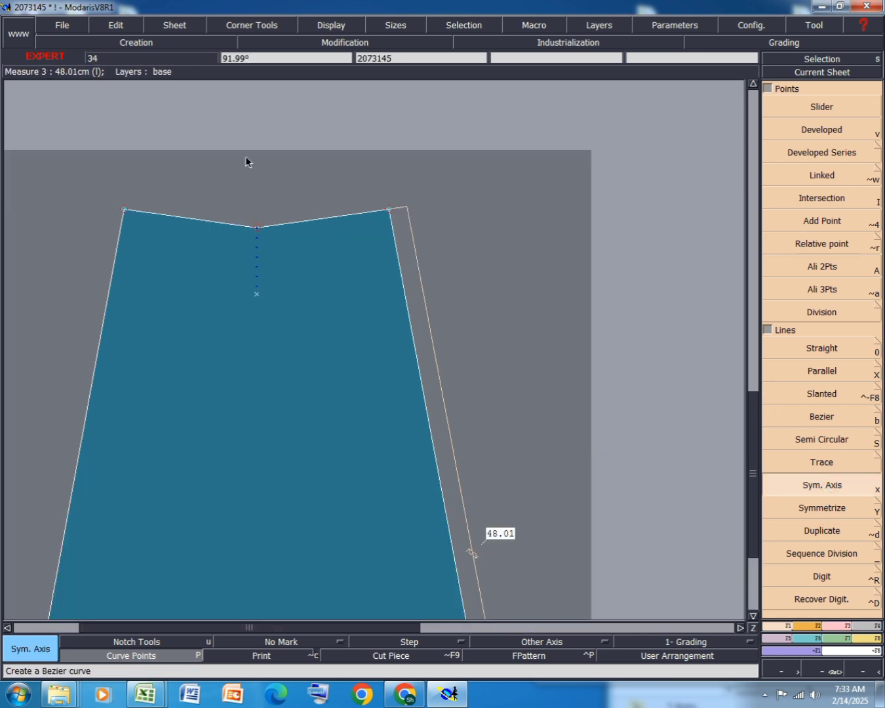
Try to simplify the skirt panel's top edge with a tolerance of 0 cm.
{"action": "left_click", "coordinate": [195, 222]}
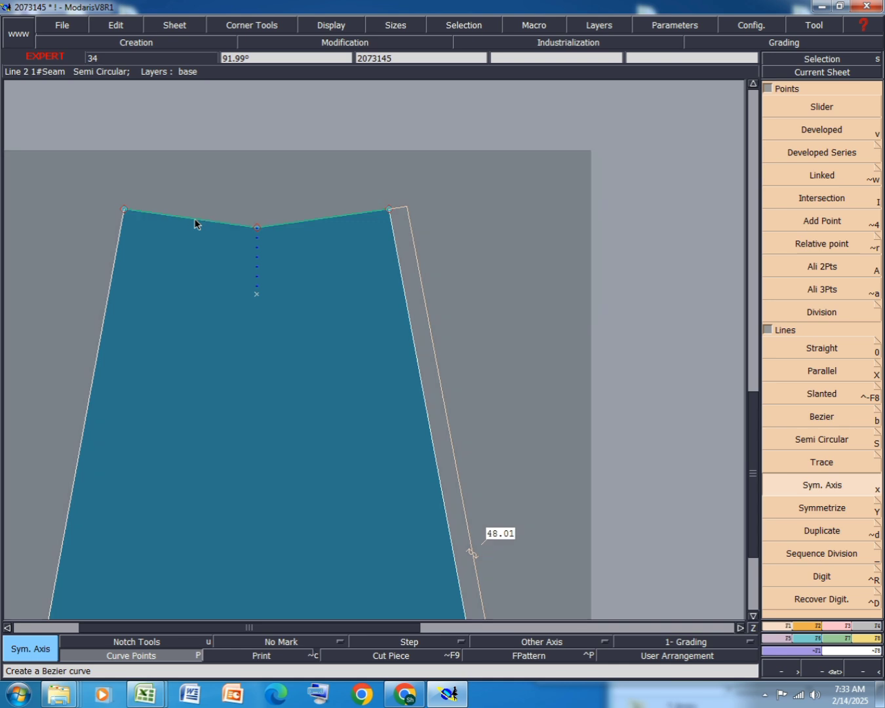
{"action": "key", "text": "alt+s"}
{"action": "left_click", "coordinate": [196, 220]}
{"action": "key", "text": "BackSpace"}
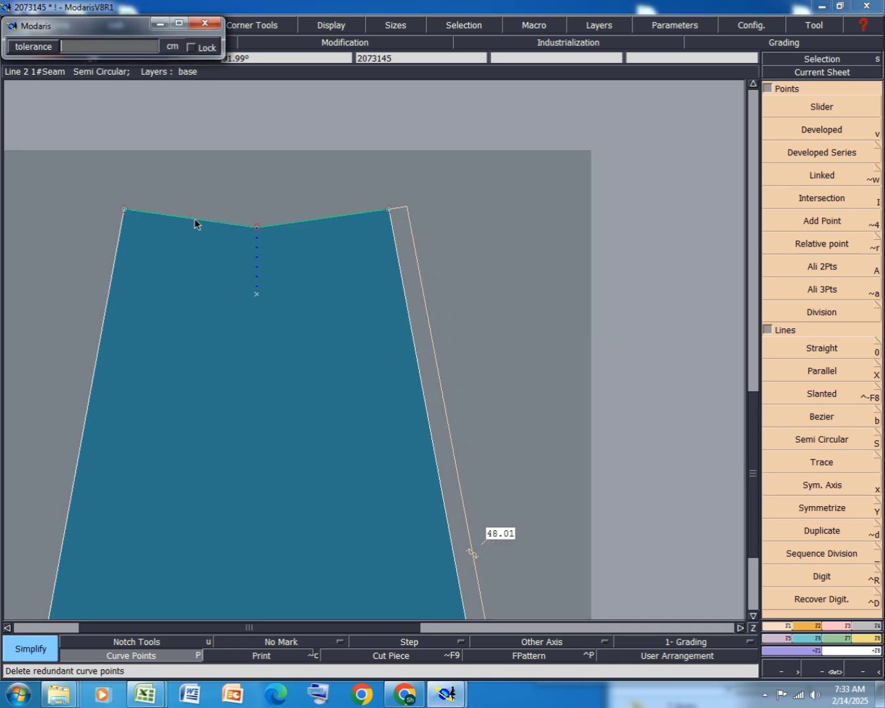
{"action": "type", "text": "0"}
{"action": "key", "text": "Return"}
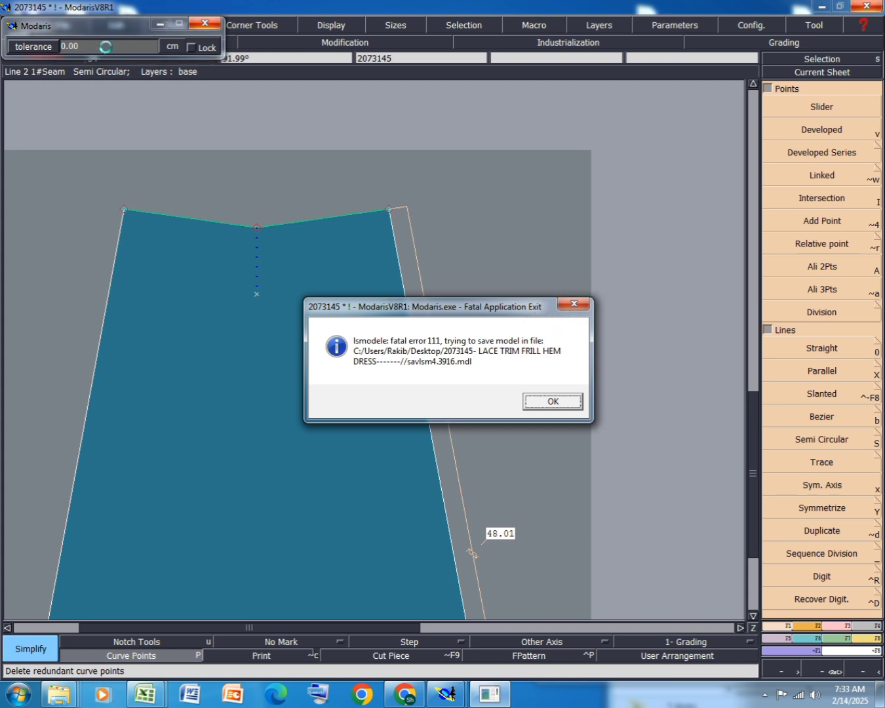
{"action": "left_click", "coordinate": [575, 305]}
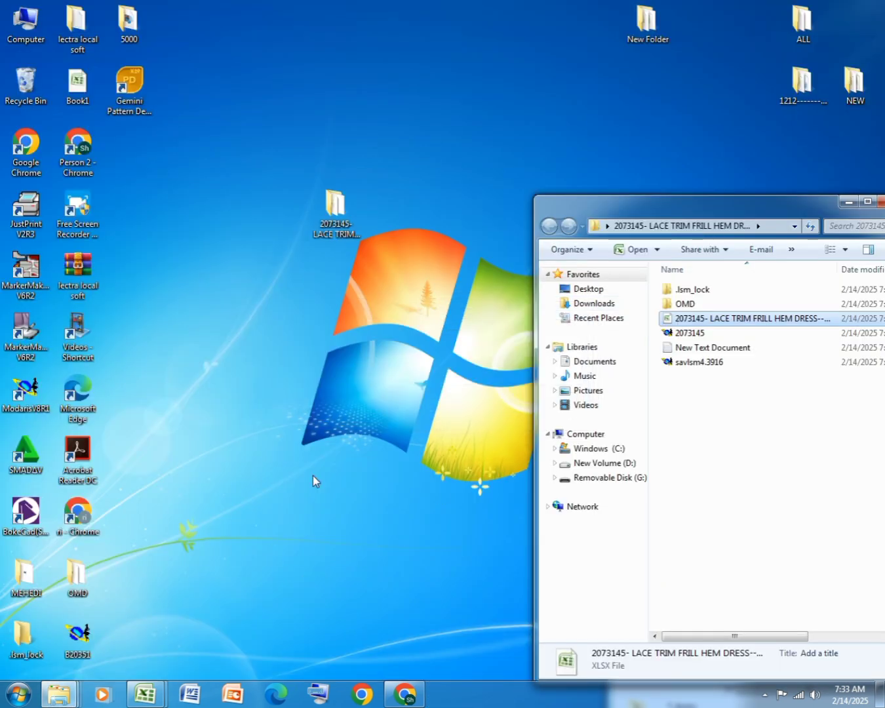
Open the recovery model savlsm4.3916 in a maximized window, accept the dress folder for the access paths and save the model.
{"action": "double_click", "coordinate": [698, 361]}
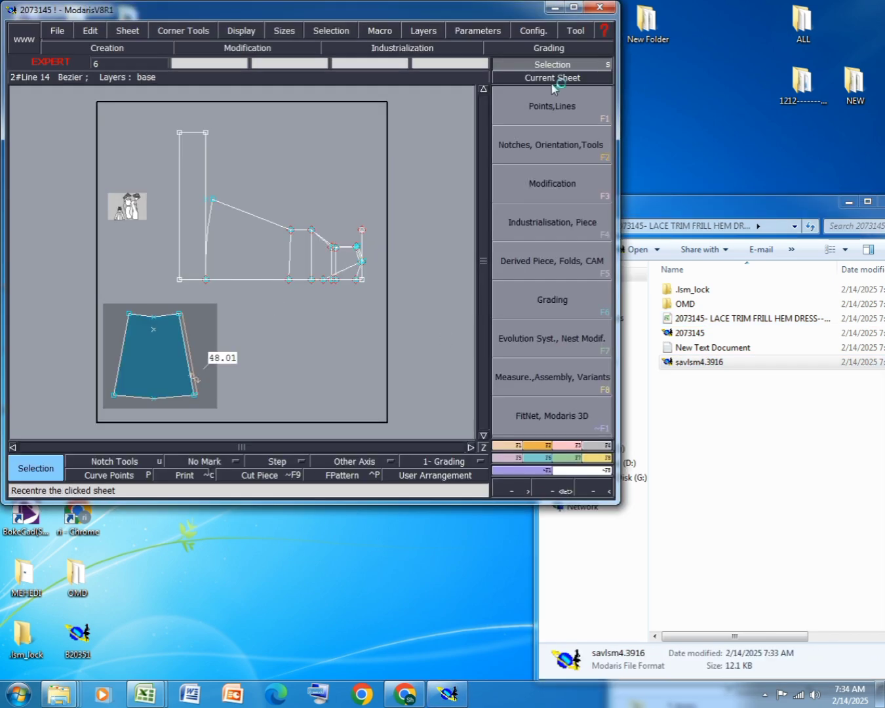
{"action": "left_click", "coordinate": [573, 6]}
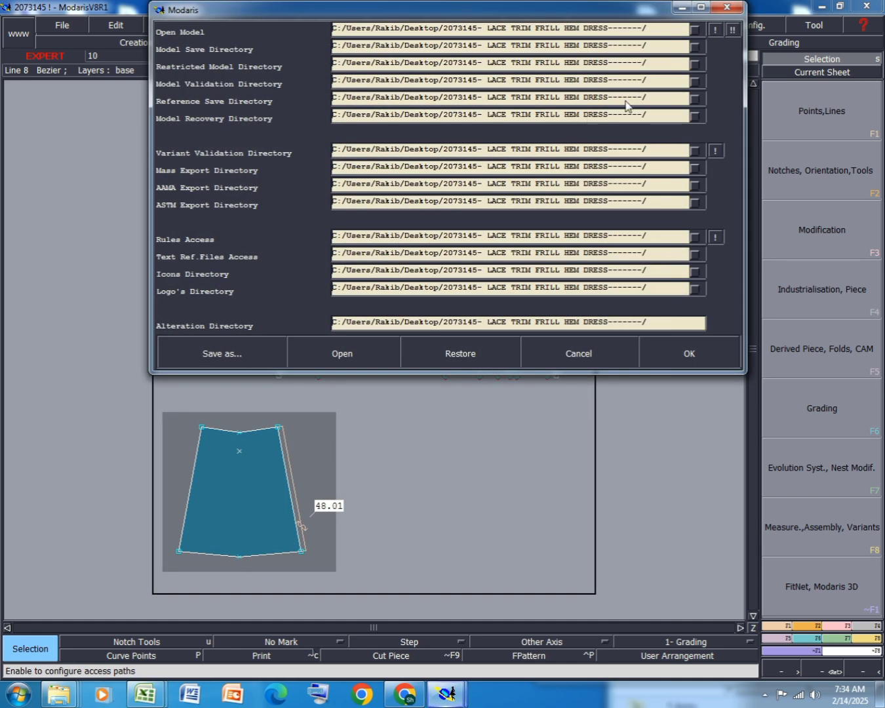
{"action": "left_click", "coordinate": [688, 352]}
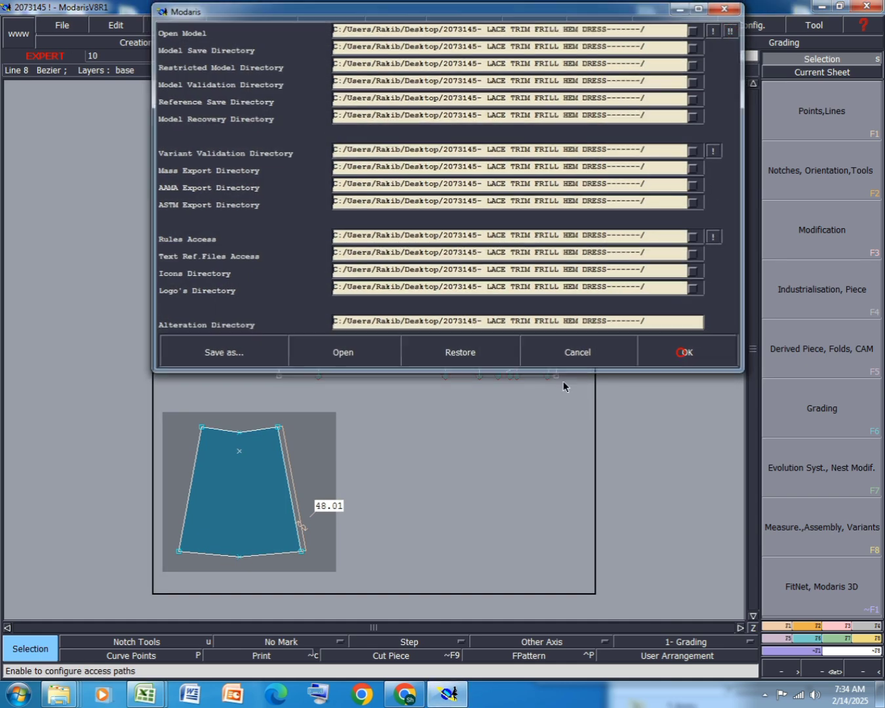
{"action": "left_click", "coordinate": [351, 422]}
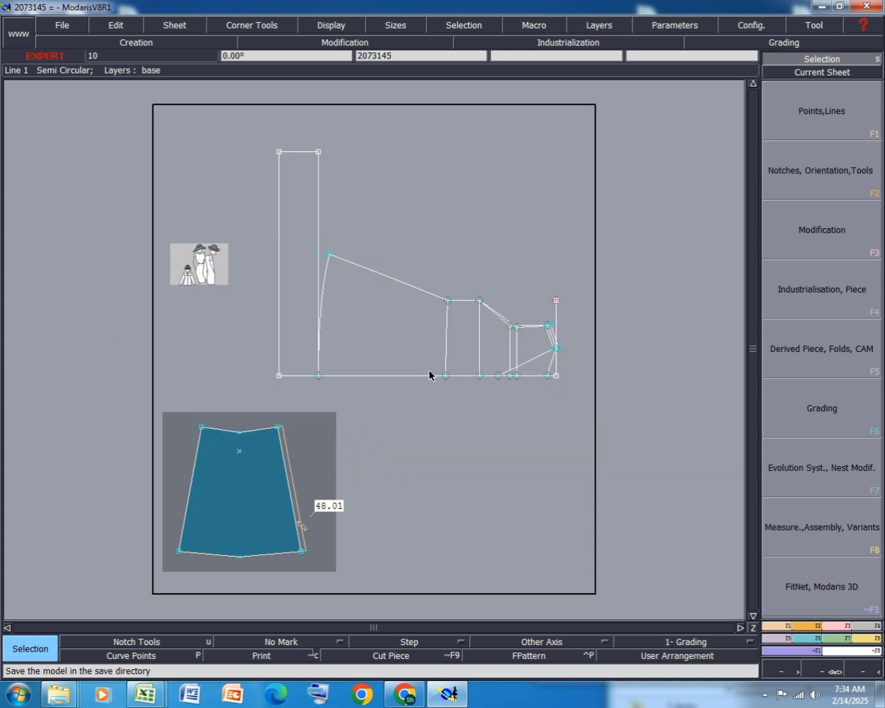
Simplify the skirt panel's top edge and hem lines with a tolerance of 0 cm.
{"action": "scroll", "coordinate": [215, 577], "scroll_direction": "up", "scroll_amount": 3}
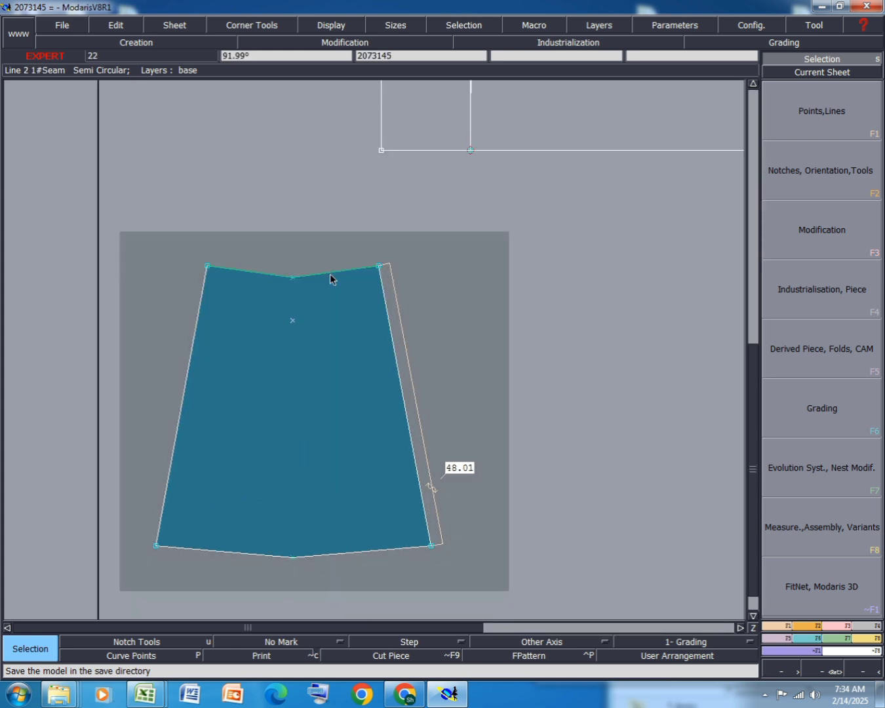
{"action": "key", "text": "shift+s"}
{"action": "left_click", "coordinate": [330, 273]}
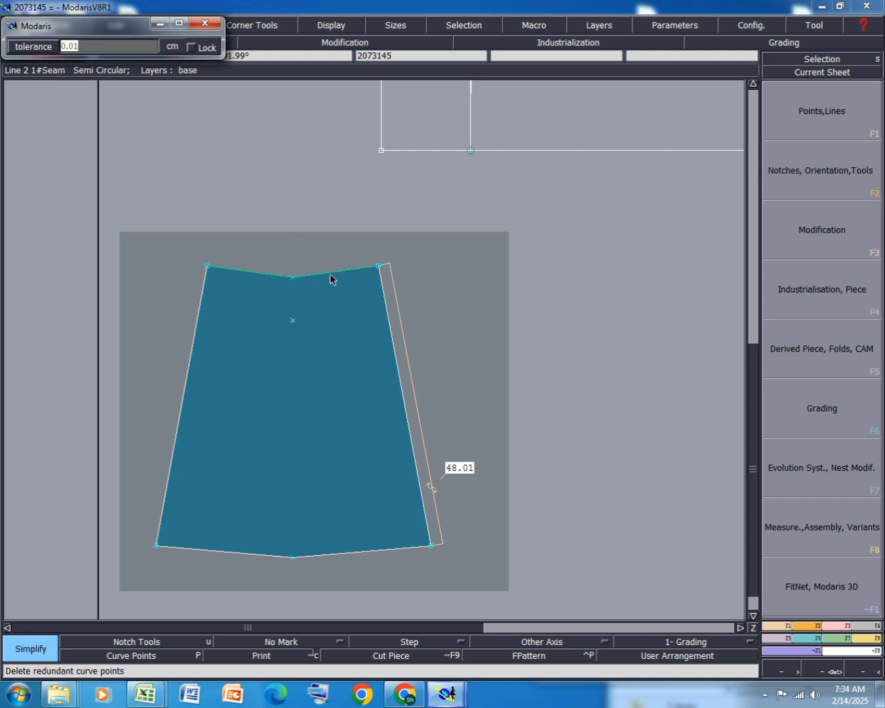
{"action": "type", "text": "0"}
{"action": "key", "text": "Return"}
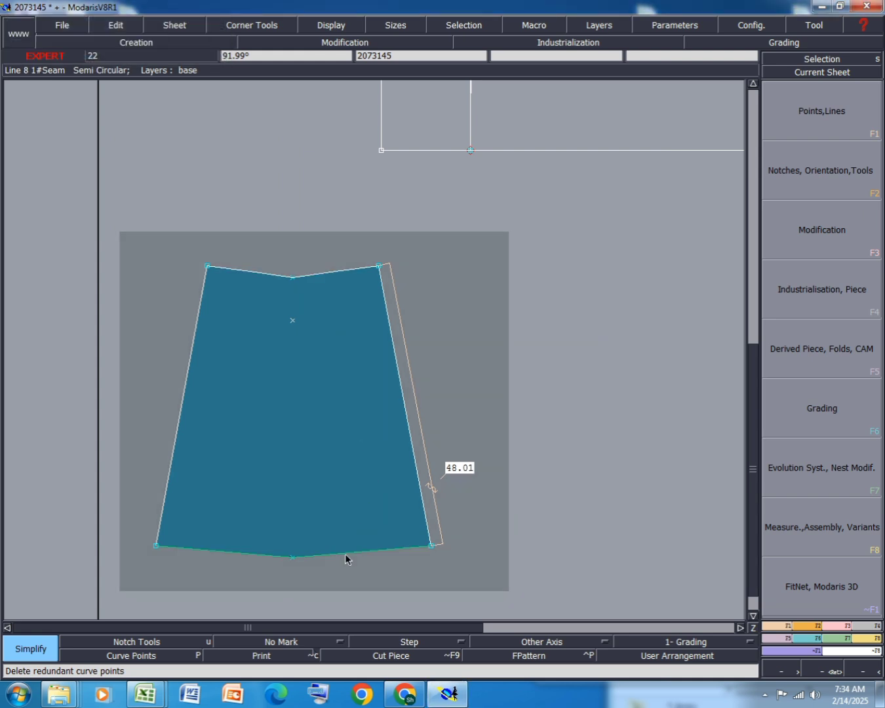
{"action": "left_click", "coordinate": [345, 555]}
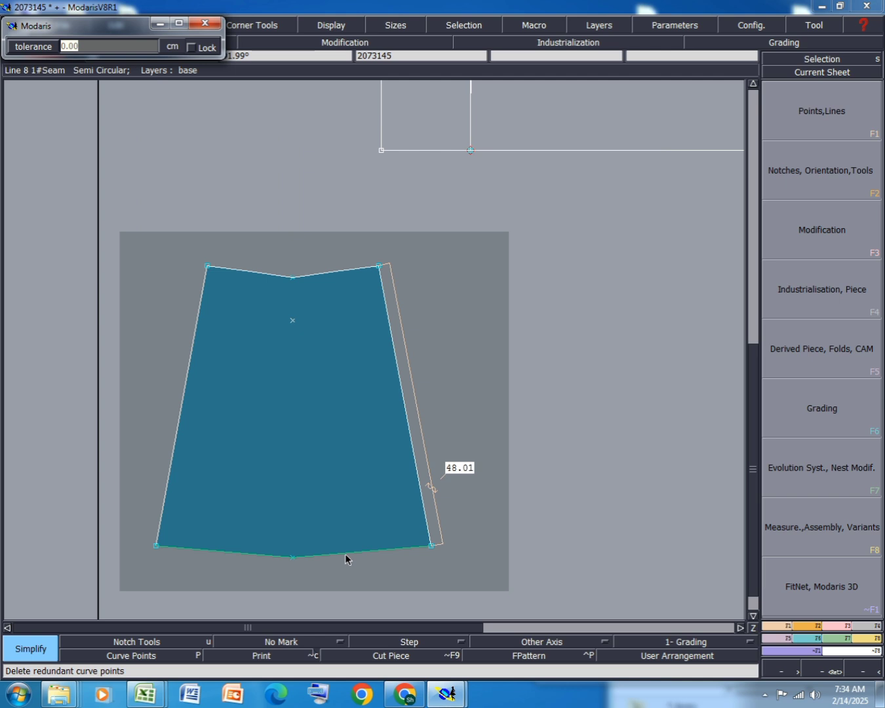
{"action": "key", "text": "Return"}
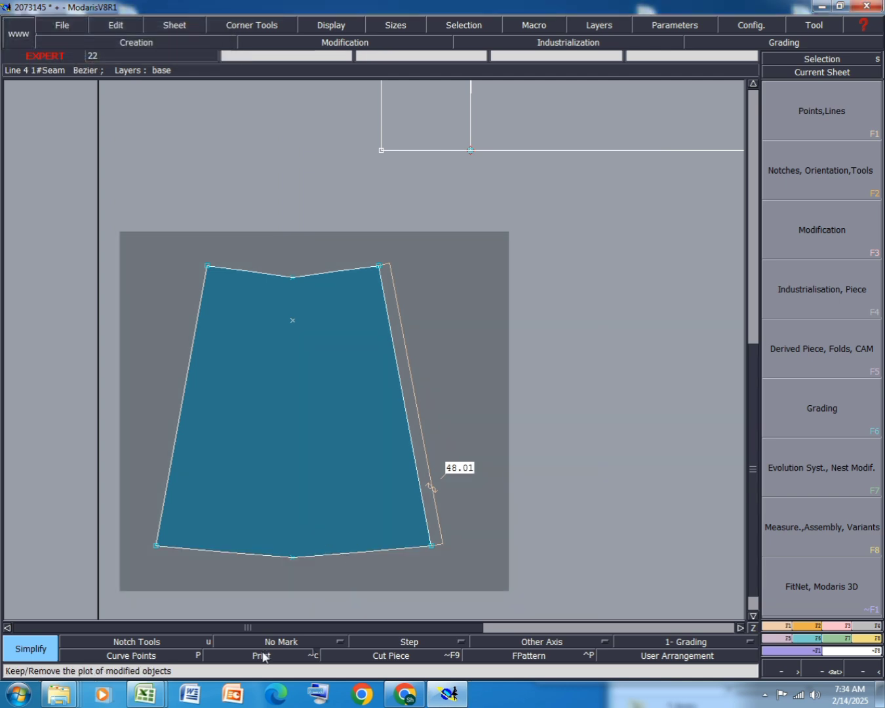
Turn on the display of curve handles.
{"action": "left_click", "coordinate": [331, 25]}
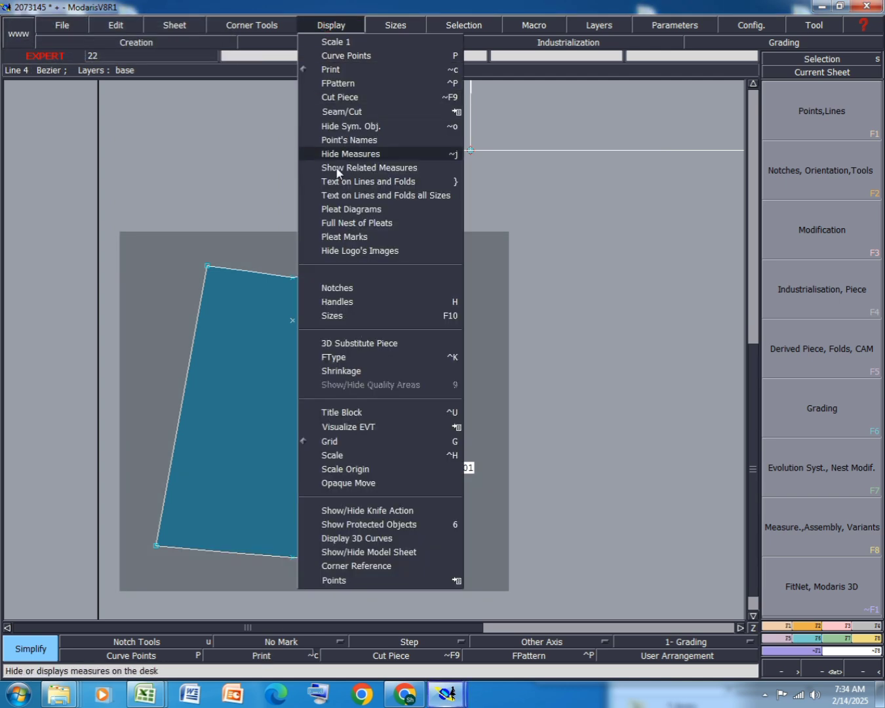
{"action": "left_click", "coordinate": [341, 301]}
{"action": "left_click", "coordinate": [311, 638]}
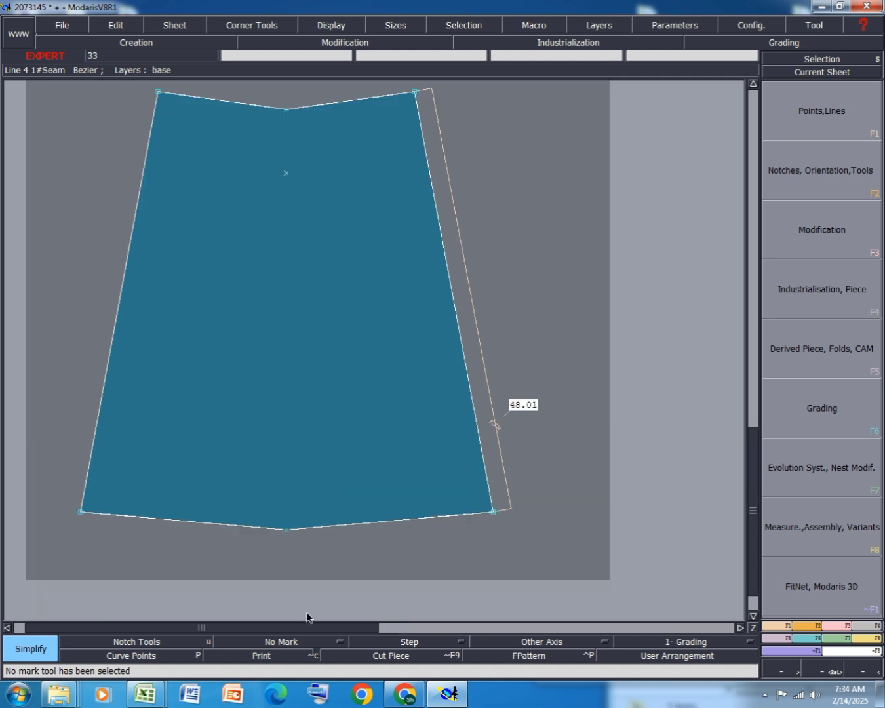
Create a symmetry axis from the top edge's centre point to the hem's centre point on the skirt panel.
{"action": "scroll", "coordinate": [306, 613], "scroll_direction": "up", "scroll_amount": 2}
{"action": "left_click", "coordinate": [784, 626]}
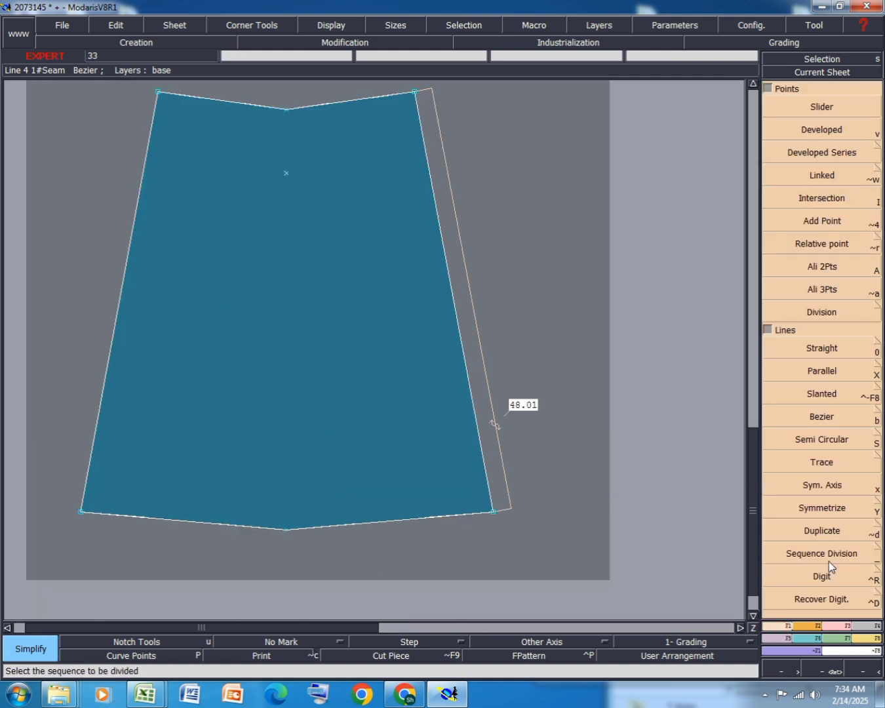
{"action": "left_click", "coordinate": [831, 485]}
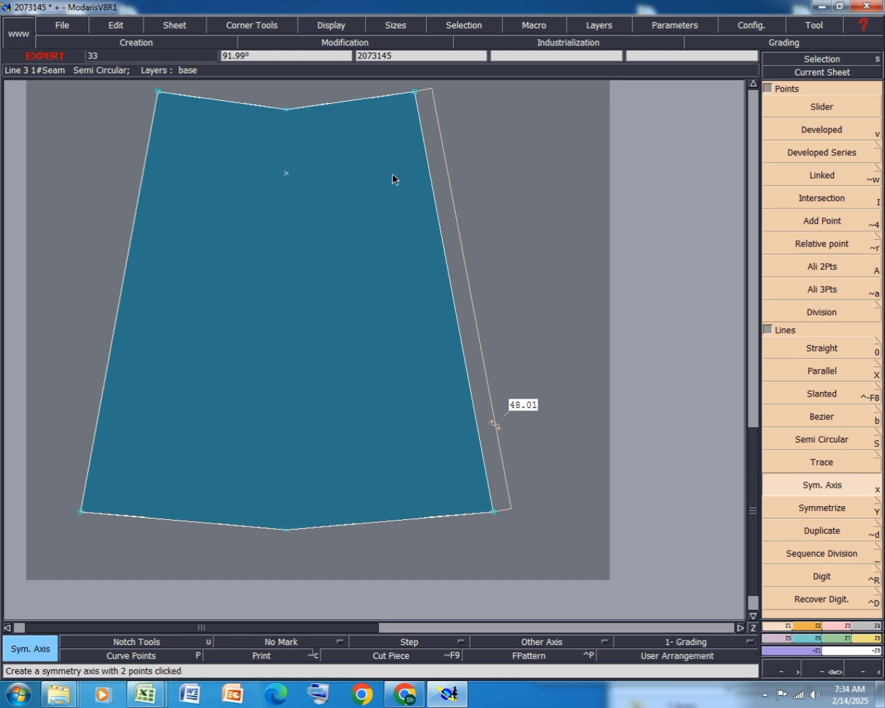
{"action": "left_click", "coordinate": [288, 111]}
{"action": "left_click", "coordinate": [286, 173]}
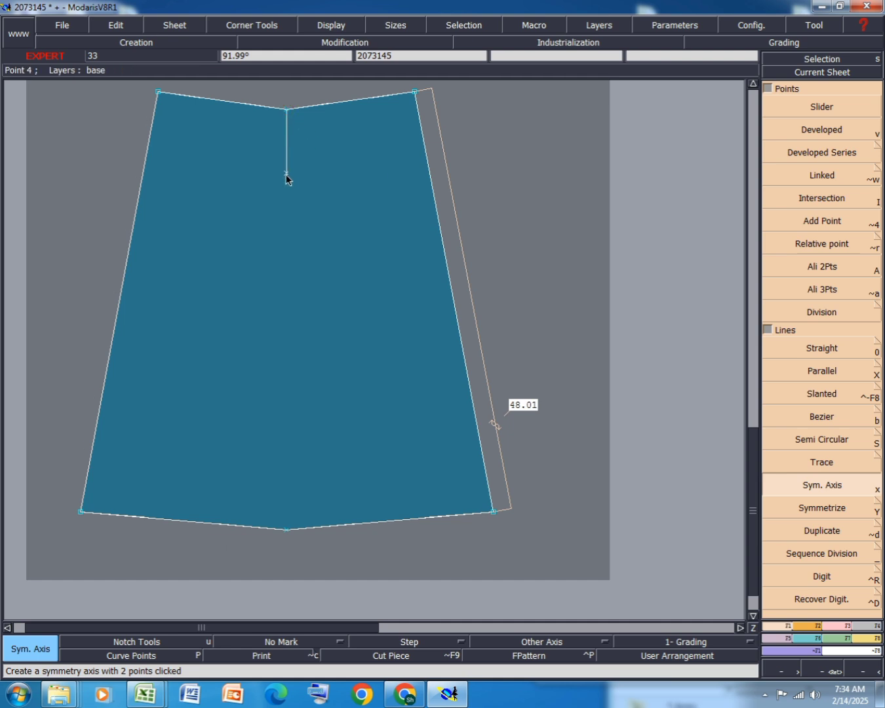
{"action": "left_click", "coordinate": [288, 530]}
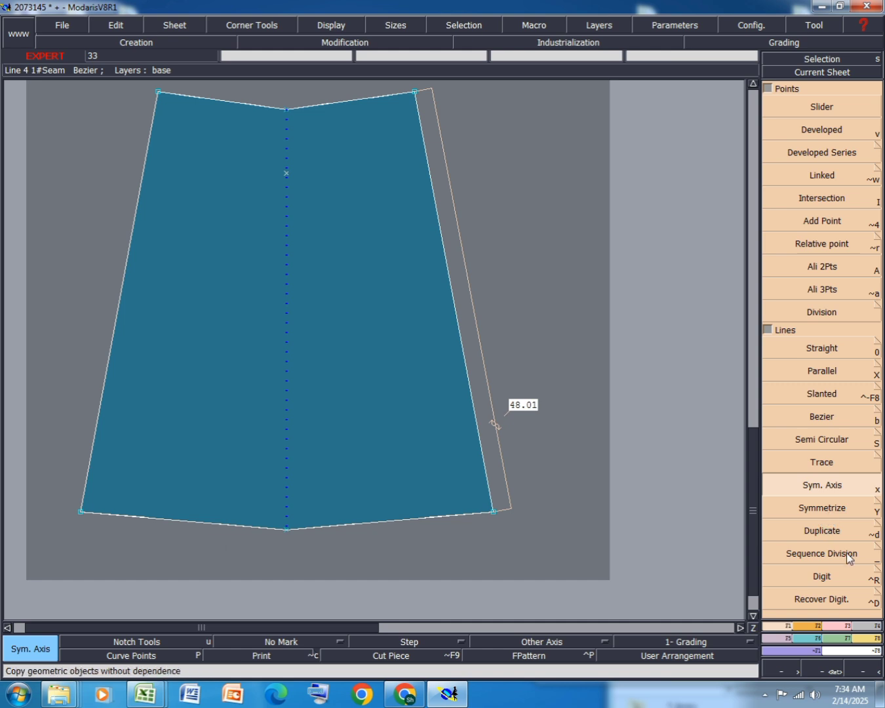
Reshape the half of the top edge right of the symmetry axis into a shallow downward curve using its two handles.
{"action": "left_click", "coordinate": [842, 625]}
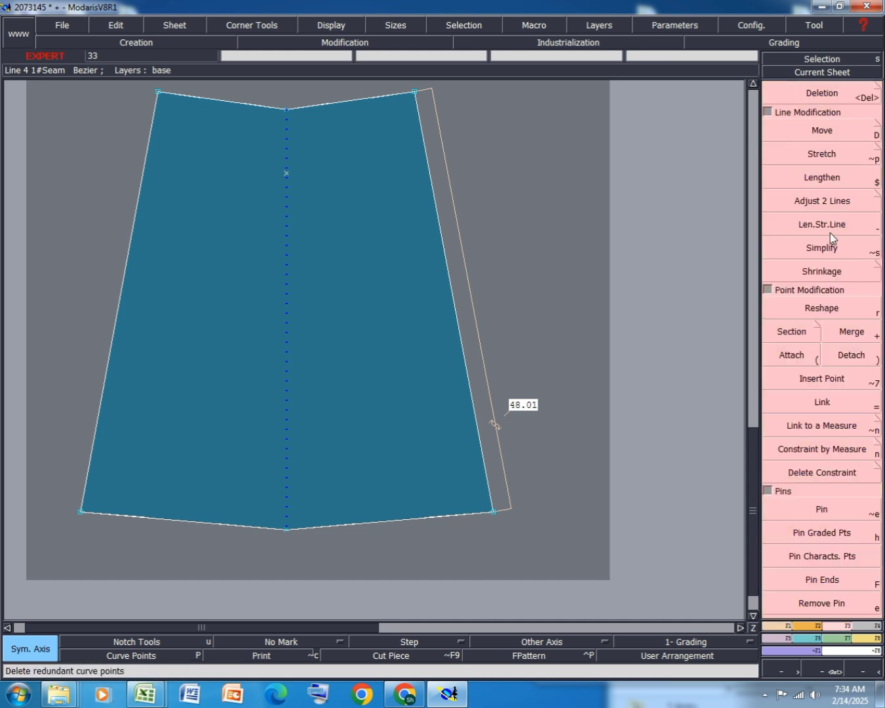
{"action": "left_click", "coordinate": [823, 307]}
{"action": "scroll", "coordinate": [329, 283], "scroll_direction": "down", "scroll_amount": 3}
{"action": "scroll", "coordinate": [341, 186], "scroll_direction": "up", "scroll_amount": 4}
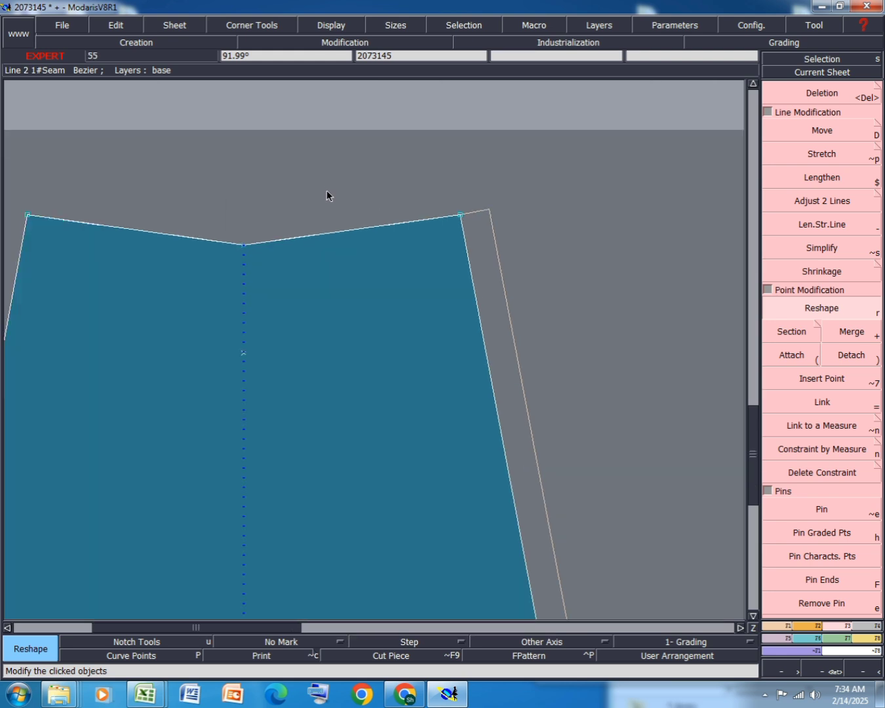
{"action": "left_click", "coordinate": [308, 238]}
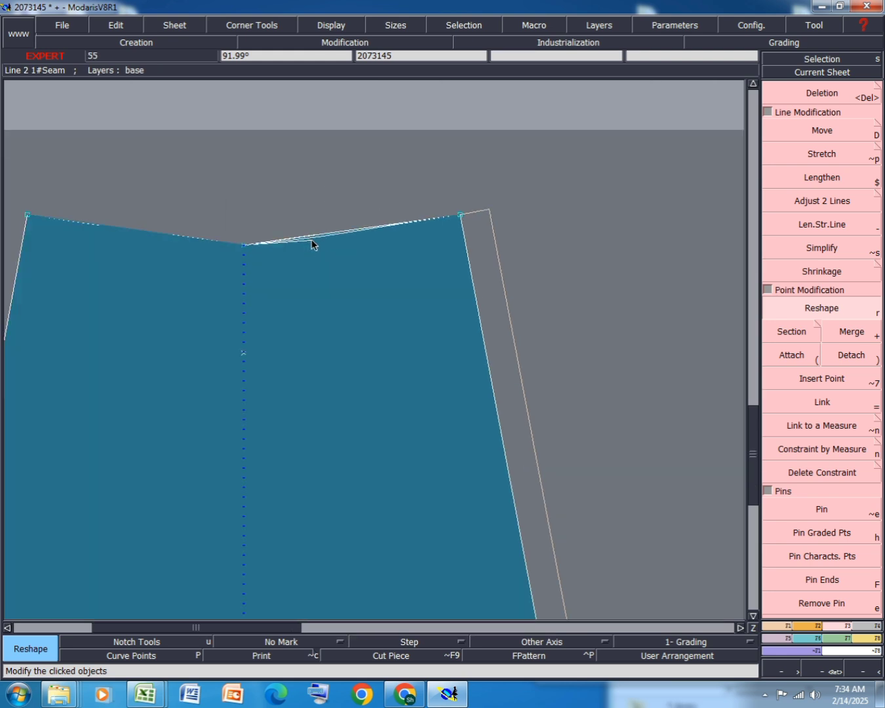
{"action": "left_click", "coordinate": [386, 227]}
{"action": "left_click", "coordinate": [389, 236]}
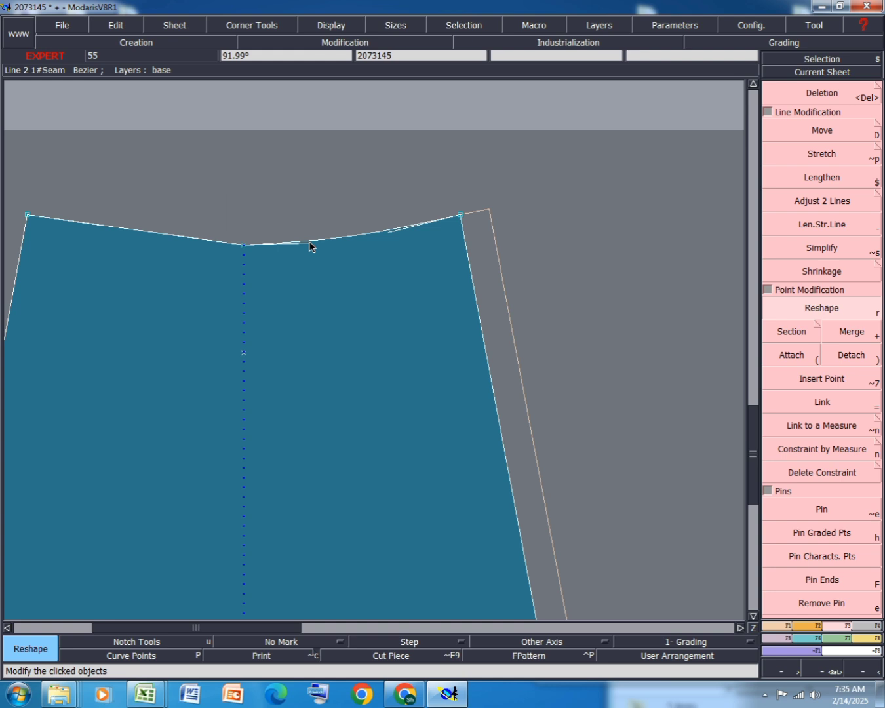
{"action": "left_click", "coordinate": [765, 694]}
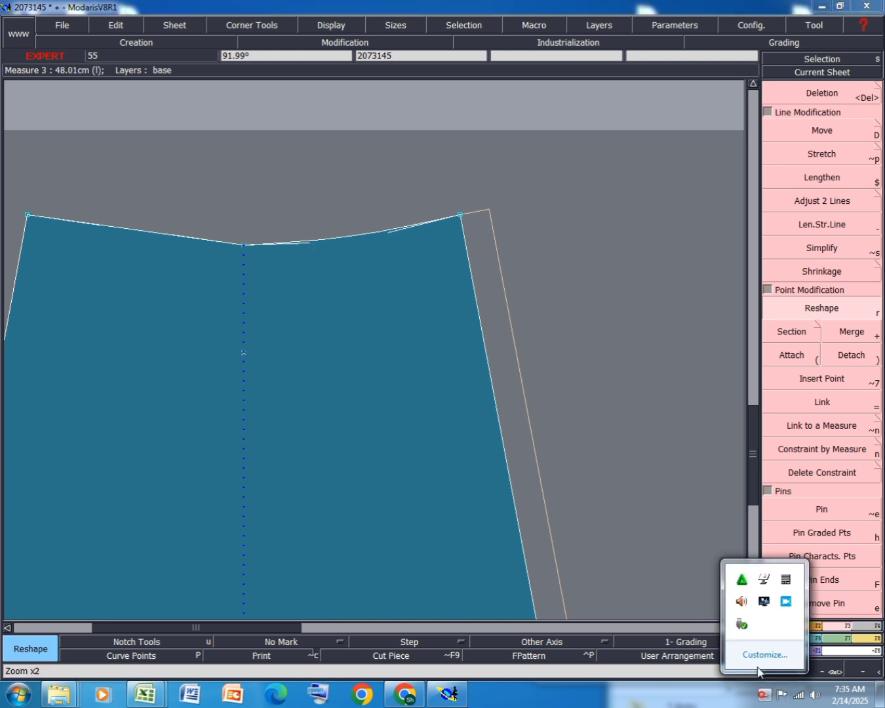
{"action": "left_click", "coordinate": [787, 604]}
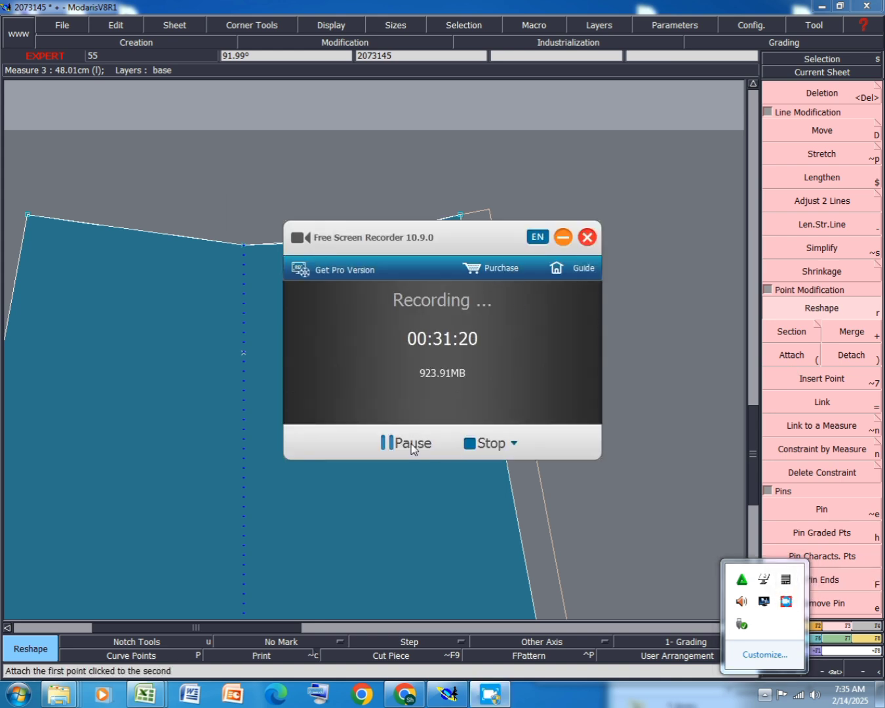
{"action": "left_click_drag", "start_coordinate": [563, 271], "coordinate": [847, 387]}
{"action": "left_click", "coordinate": [847, 352]}
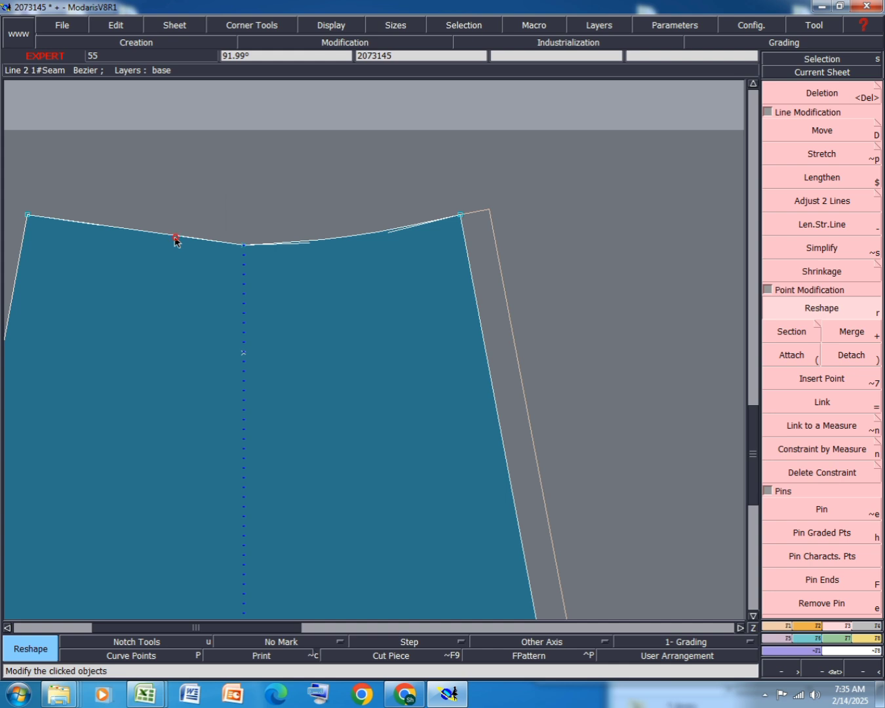
Reshape the half of the top edge left of the symmetry axis into a matching shallow downward curve.
{"action": "left_click", "coordinate": [95, 231]}
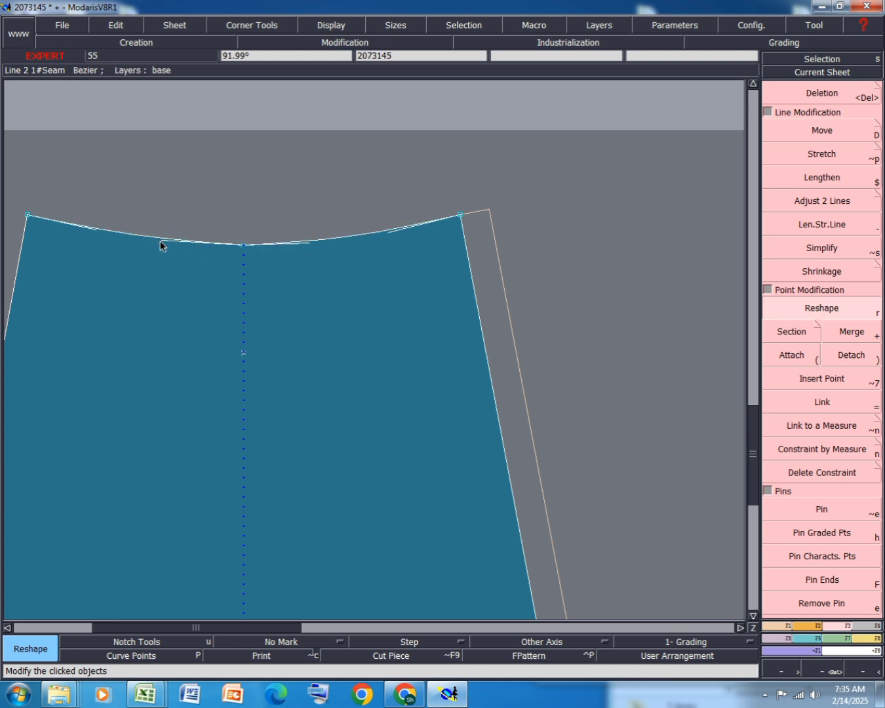
Create a symmetry axis along the upper end of the panel's right side seam and mirror both halves of the top edge across it.
{"action": "left_click", "coordinate": [777, 625]}
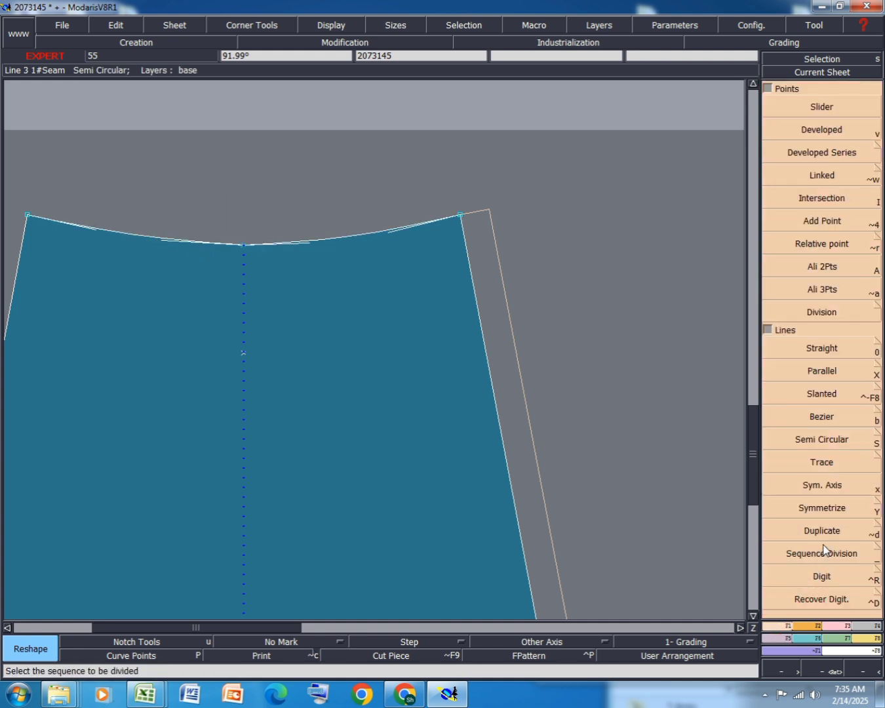
{"action": "left_click", "coordinate": [830, 486]}
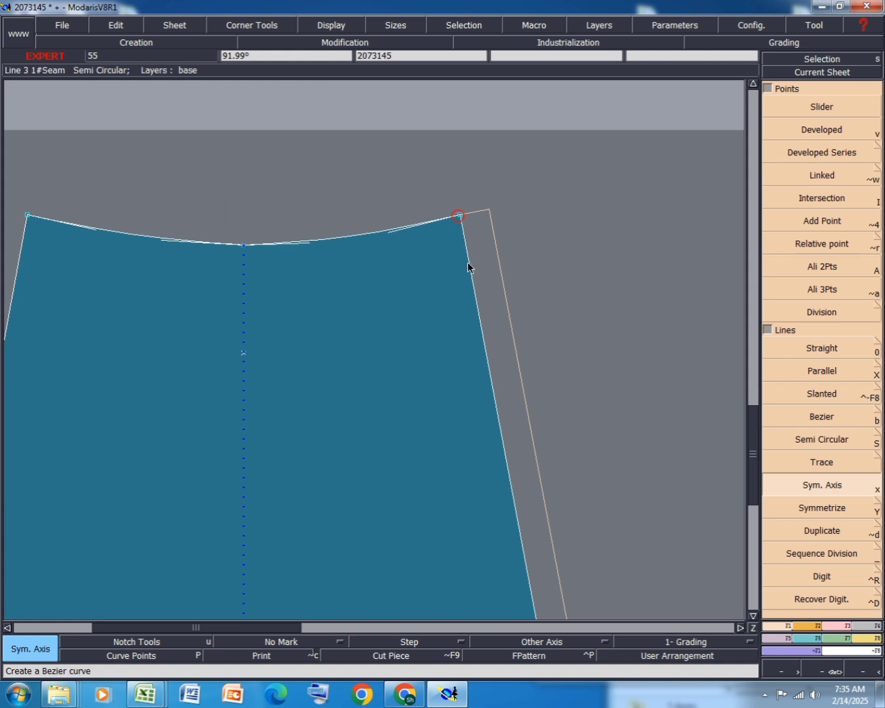
{"action": "left_click", "coordinate": [822, 509]}
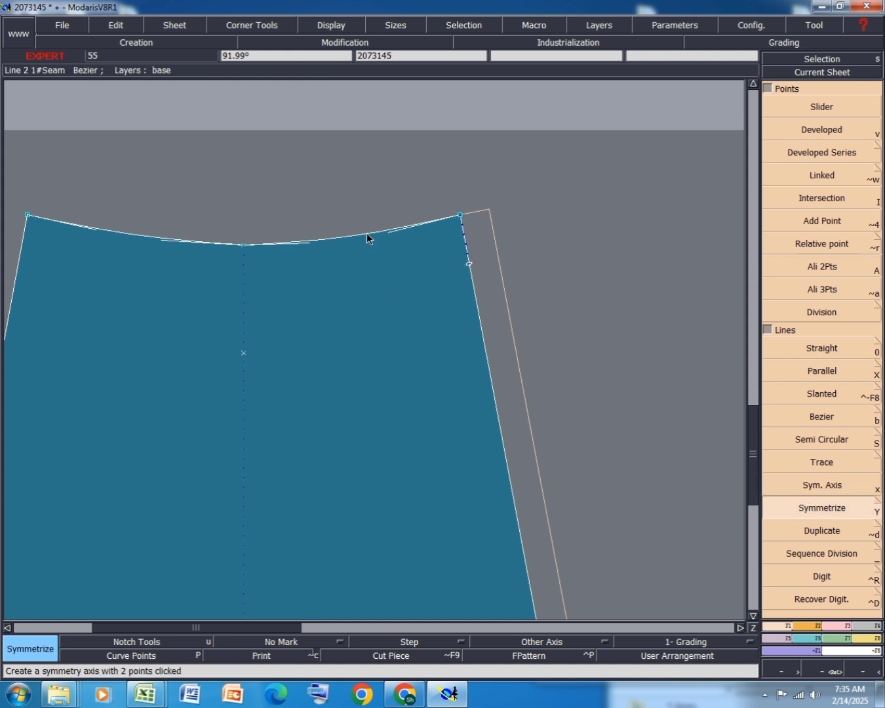
{"action": "left_click", "coordinate": [367, 235]}
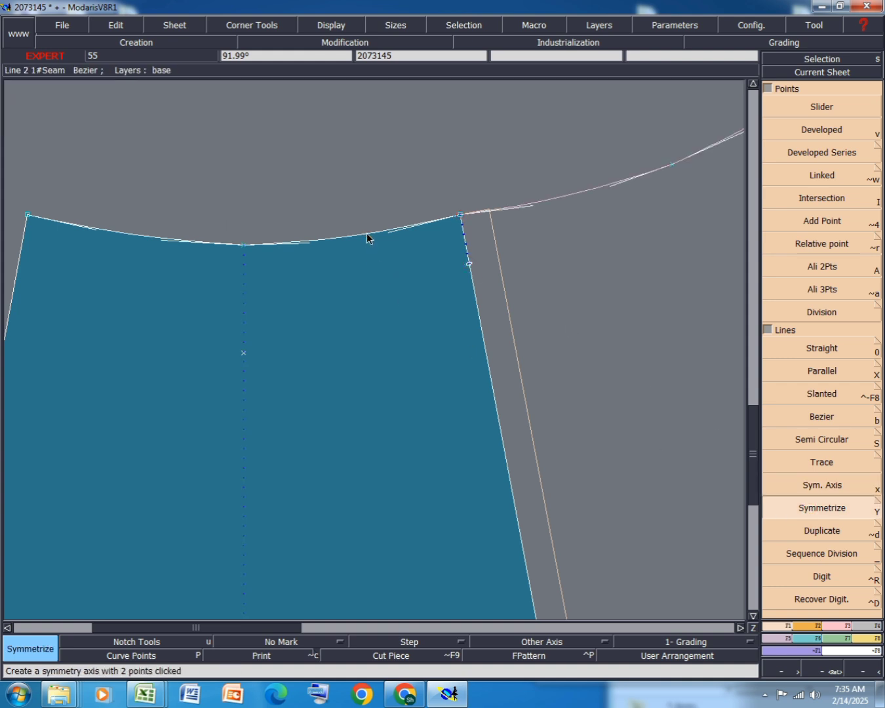
Create a symmetry axis along the upper end of the panel's left side seam and mirror both halves of the top edge across it.
{"action": "left_click", "coordinate": [786, 510]}
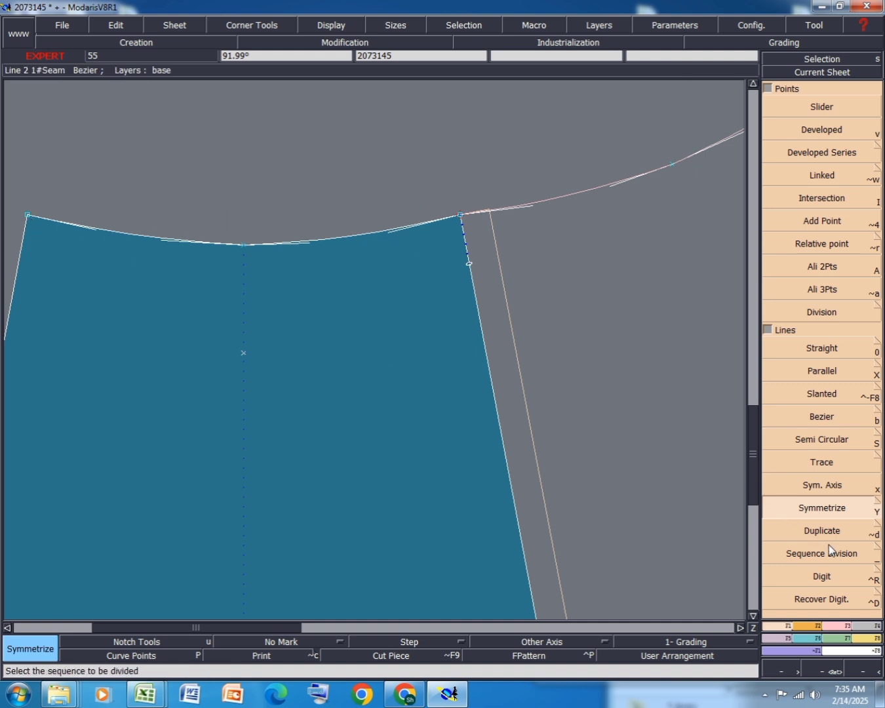
{"action": "left_click", "coordinate": [806, 485]}
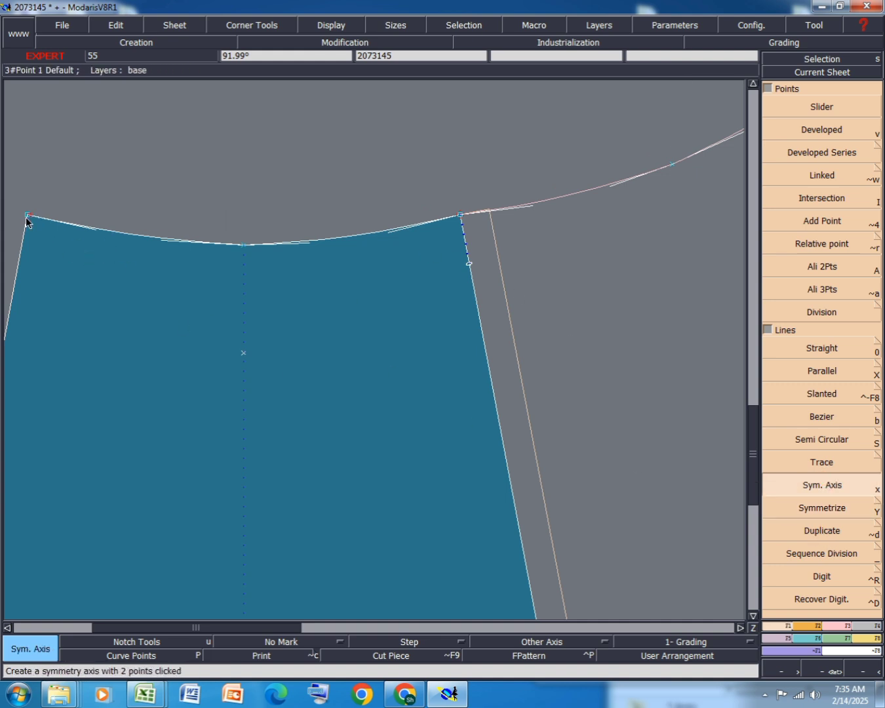
{"action": "left_click", "coordinate": [825, 509]}
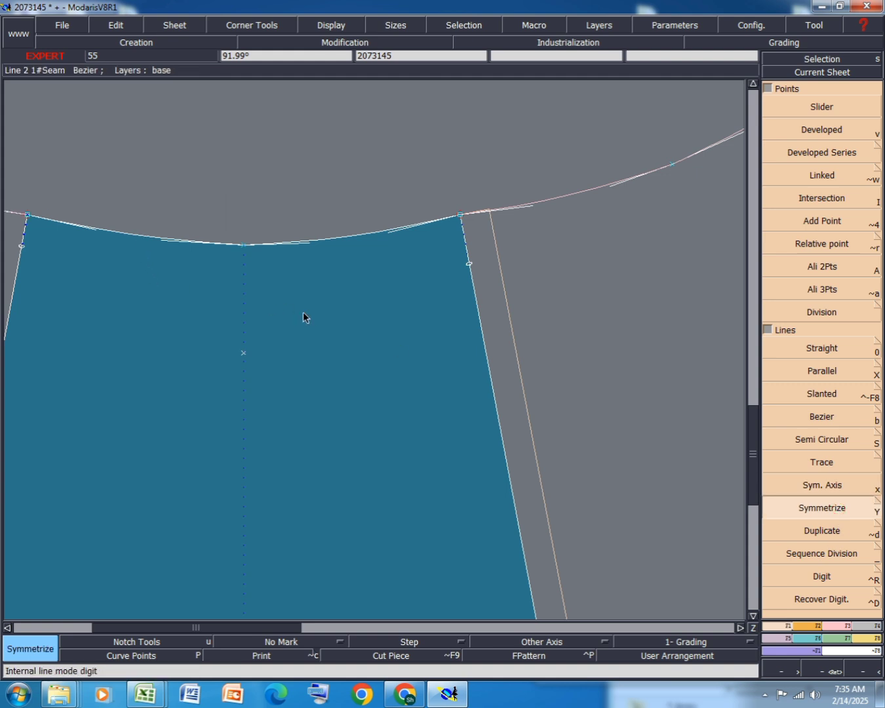
Reshape the outer curve handles at both ends of the top edge so it flows smoothly into the mirrored curves.
{"action": "scroll", "coordinate": [305, 315], "scroll_direction": "down", "scroll_amount": 3}
{"action": "scroll", "coordinate": [286, 290], "scroll_direction": "up", "scroll_amount": 2}
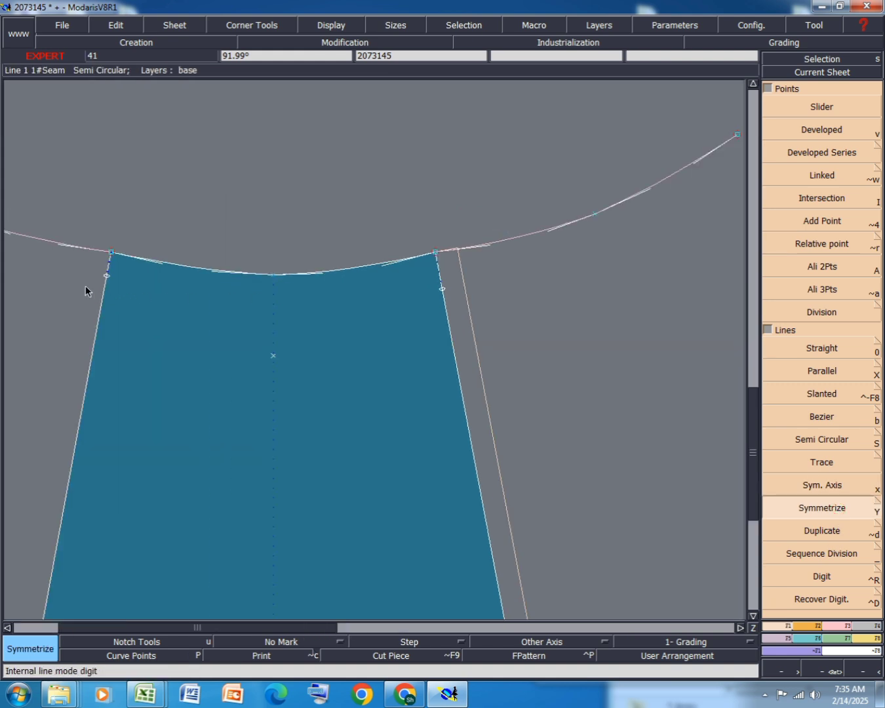
{"action": "scroll", "coordinate": [86, 286], "scroll_direction": "down", "scroll_amount": 2}
{"action": "scroll", "coordinate": [54, 281], "scroll_direction": "up", "scroll_amount": 3}
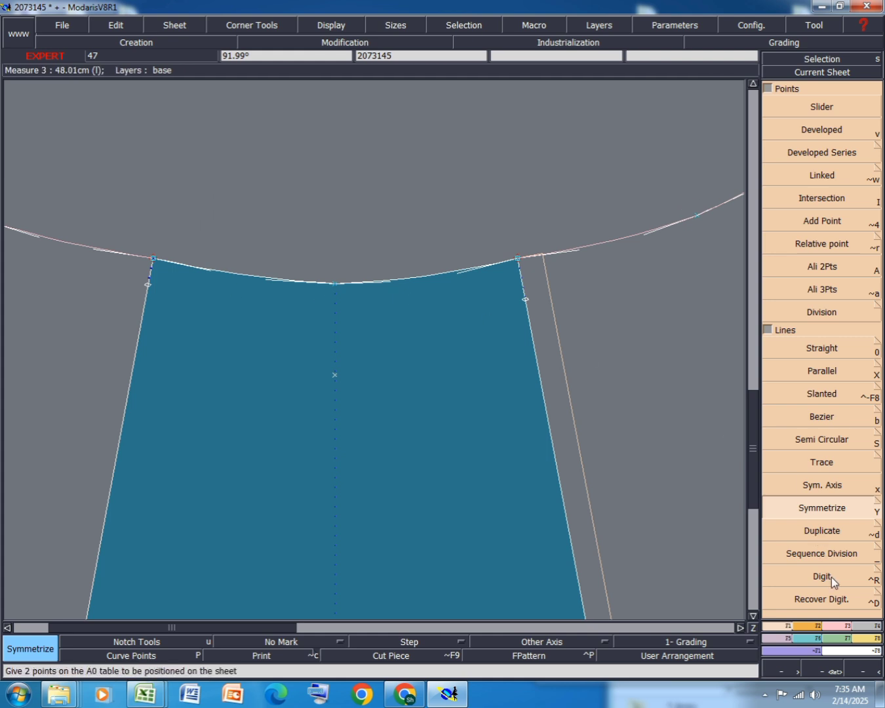
{"action": "left_click", "coordinate": [841, 628]}
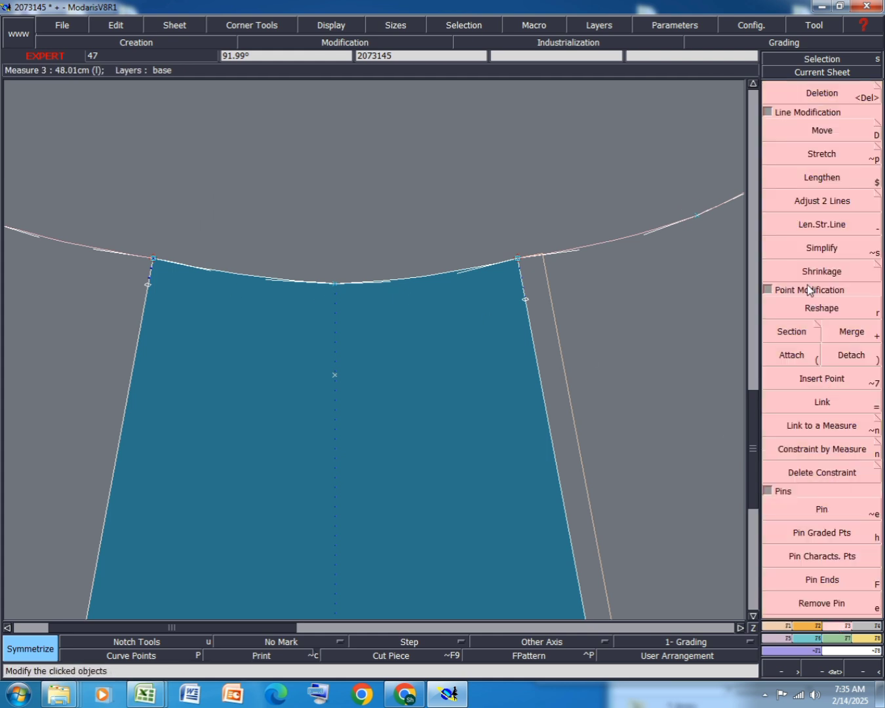
{"action": "left_click", "coordinate": [812, 312]}
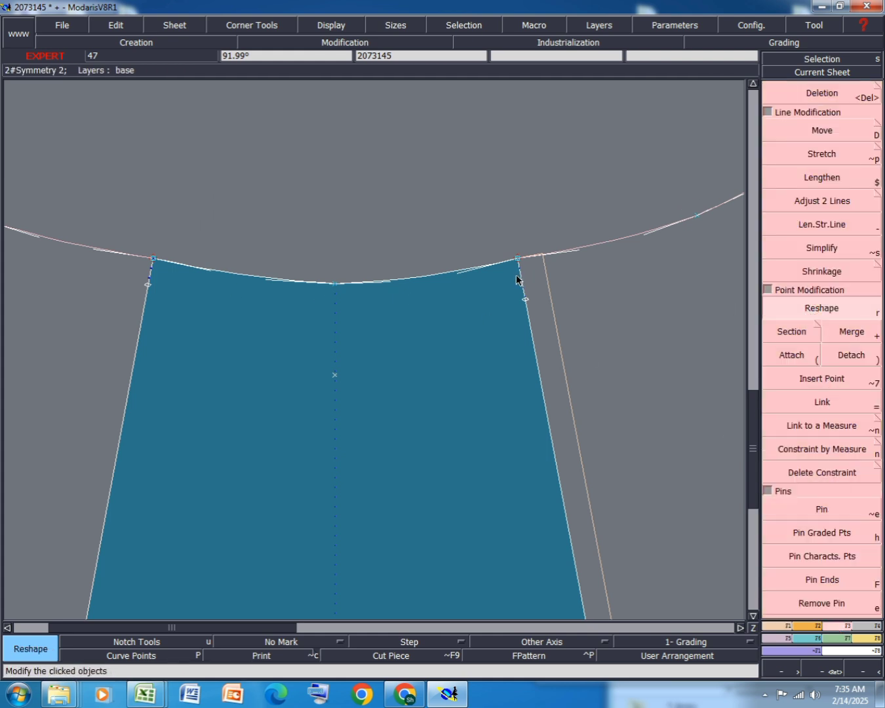
{"action": "left_click", "coordinate": [452, 269]}
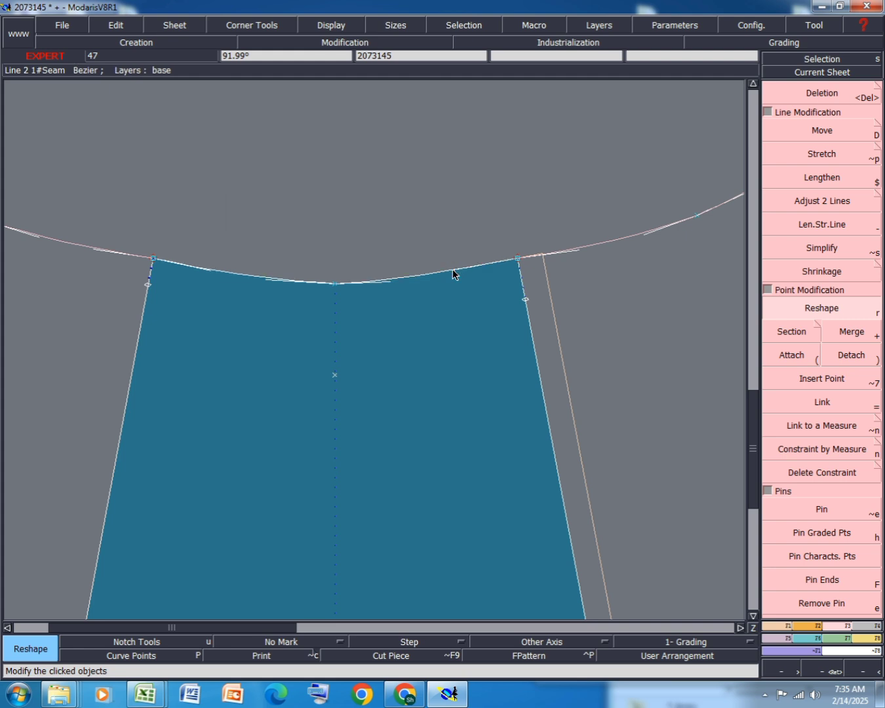
{"action": "left_click", "coordinate": [206, 272]}
{"action": "left_click", "coordinate": [207, 272]}
Raise the top edge's centre point straight up slightly, with dx set to 0.00 cm.
{"action": "left_click", "coordinate": [334, 283]}
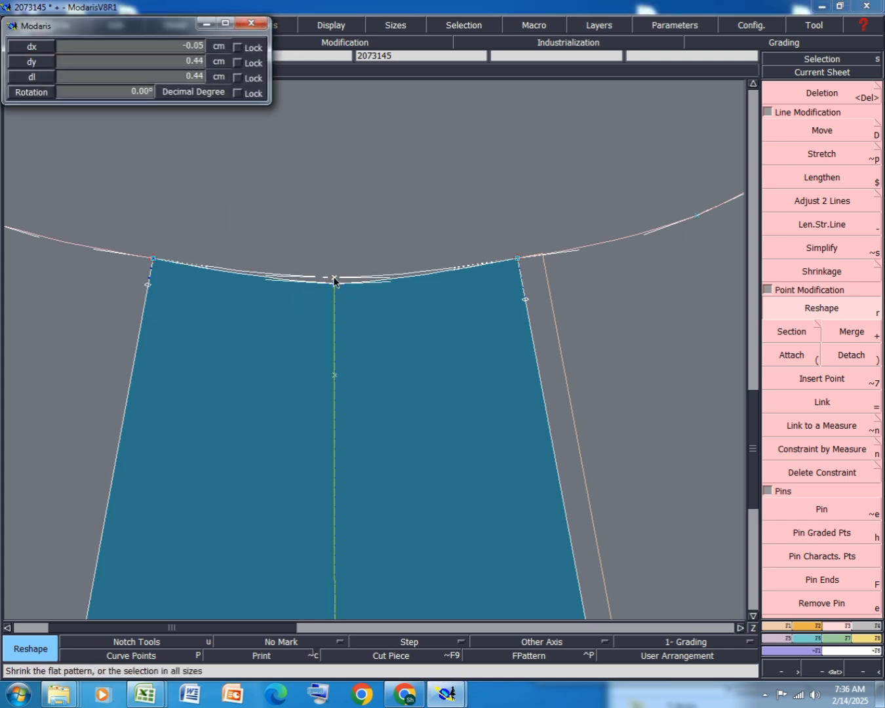
{"action": "key", "text": "Down"}
{"action": "type", "text": "0"}
{"action": "key", "text": "Tab"}
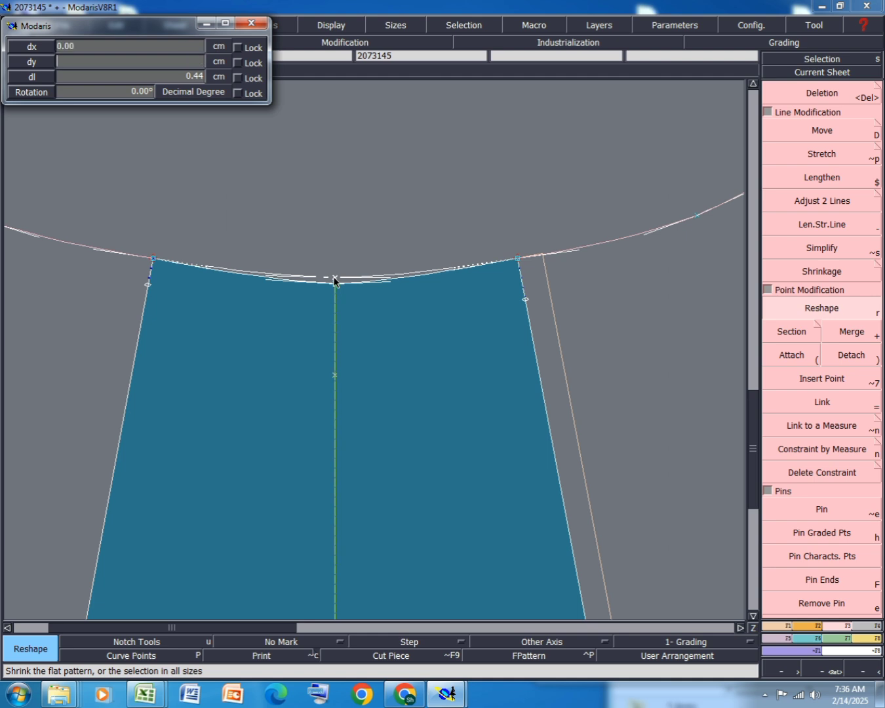
{"action": "key", "text": "Return"}
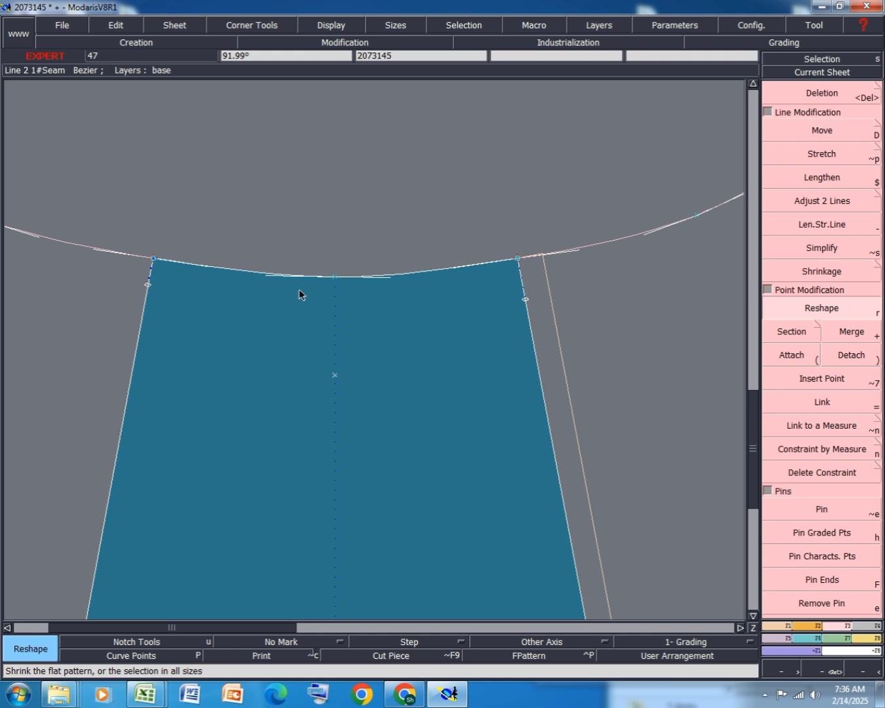
Try to mirror the reshaped top edge halves again across the side seam, and undo the mirroring.
{"action": "left_click", "coordinate": [784, 625]}
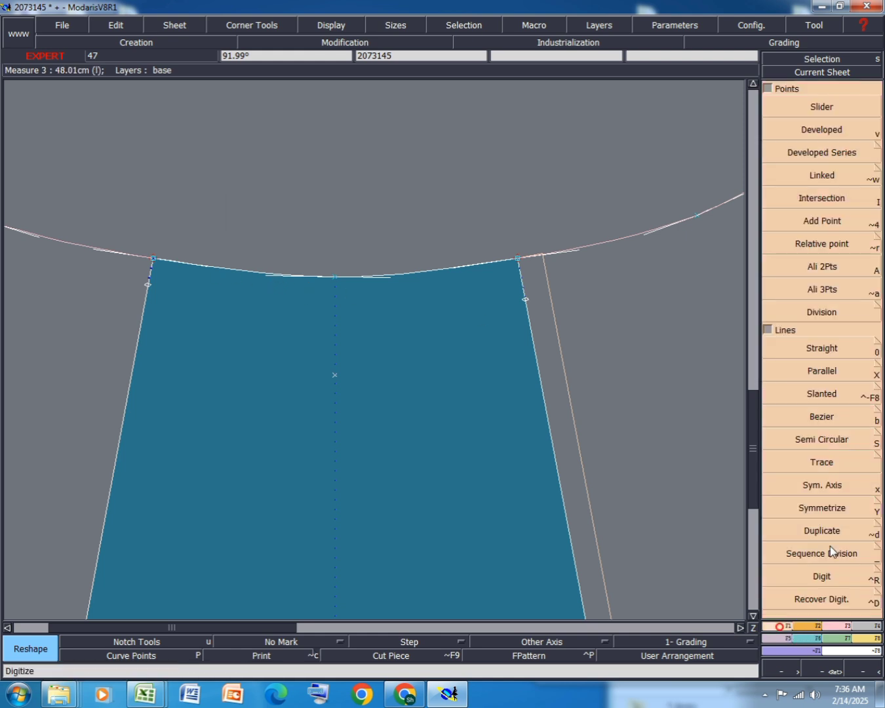
{"action": "left_click", "coordinate": [824, 508]}
{"action": "left_click", "coordinate": [248, 270]}
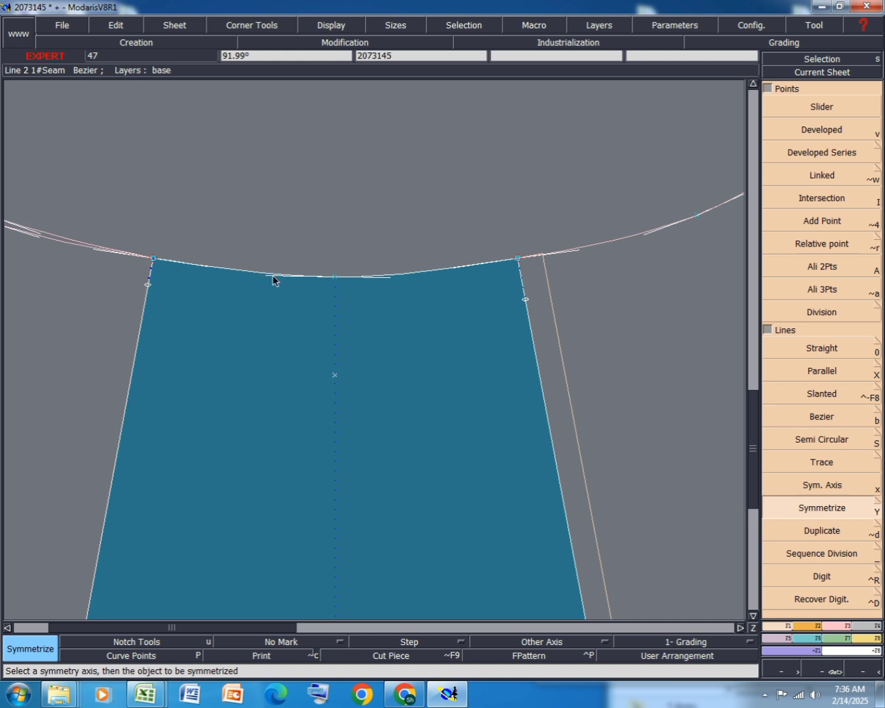
{"action": "left_click", "coordinate": [419, 273]}
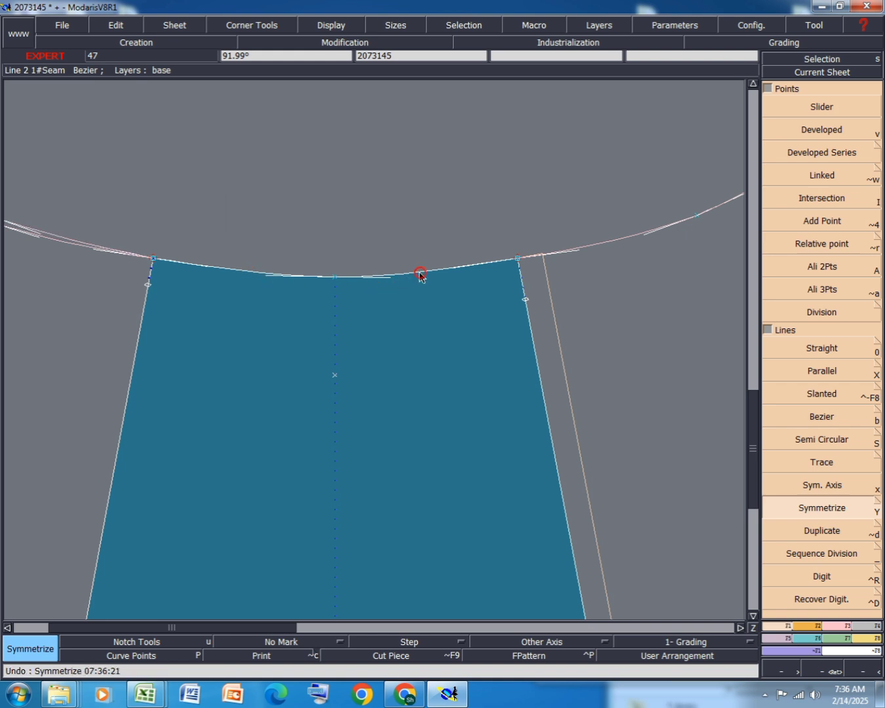
{"action": "left_click", "coordinate": [419, 273]}
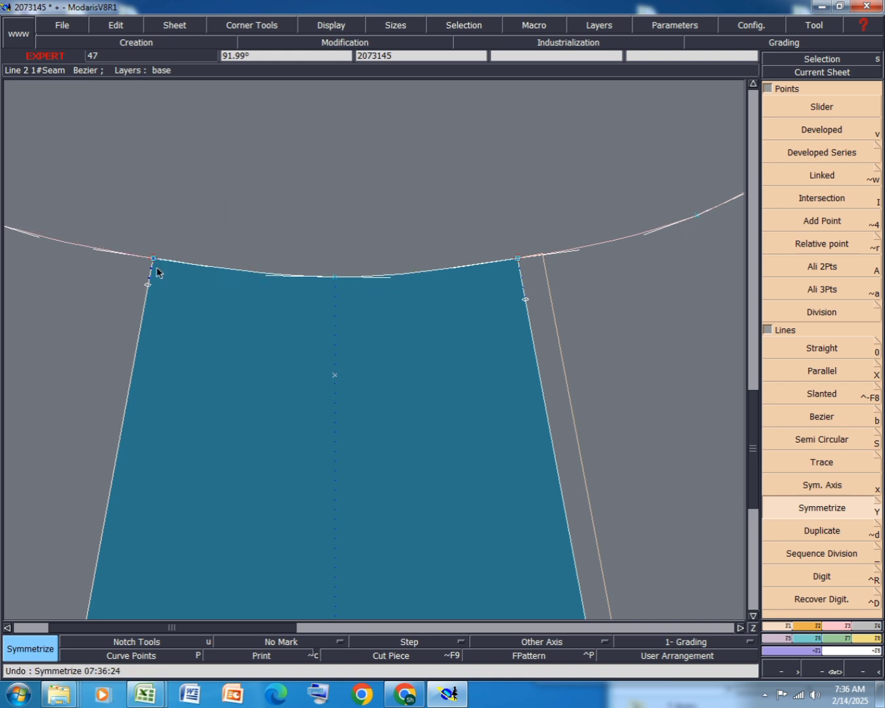
Delete the mirrored top edge curves beyond both side seams of the panel.
{"action": "key", "text": "Delete"}
{"action": "left_click", "coordinate": [83, 249]}
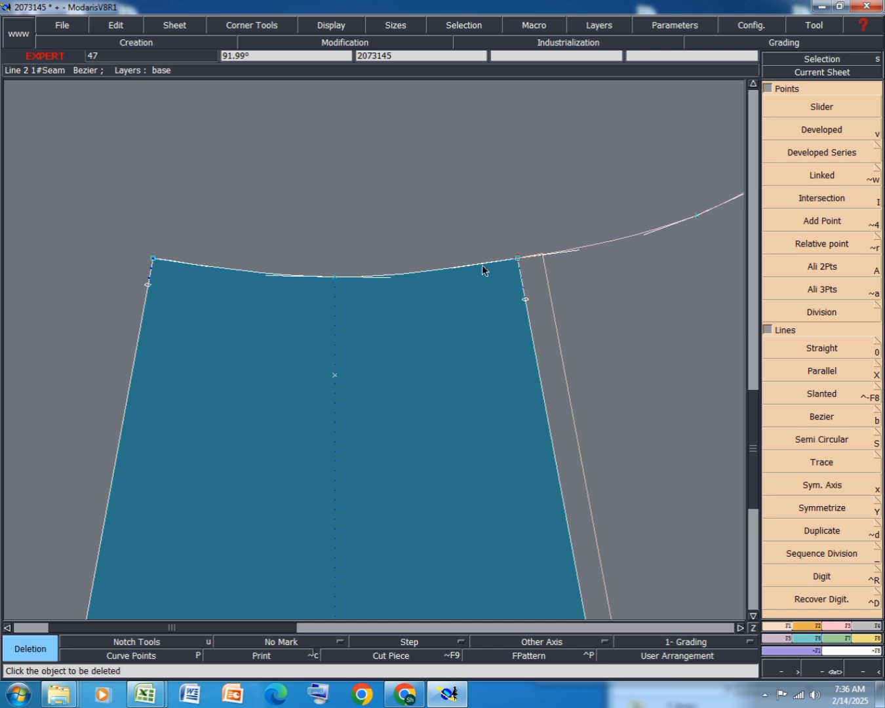
{"action": "left_click", "coordinate": [604, 241]}
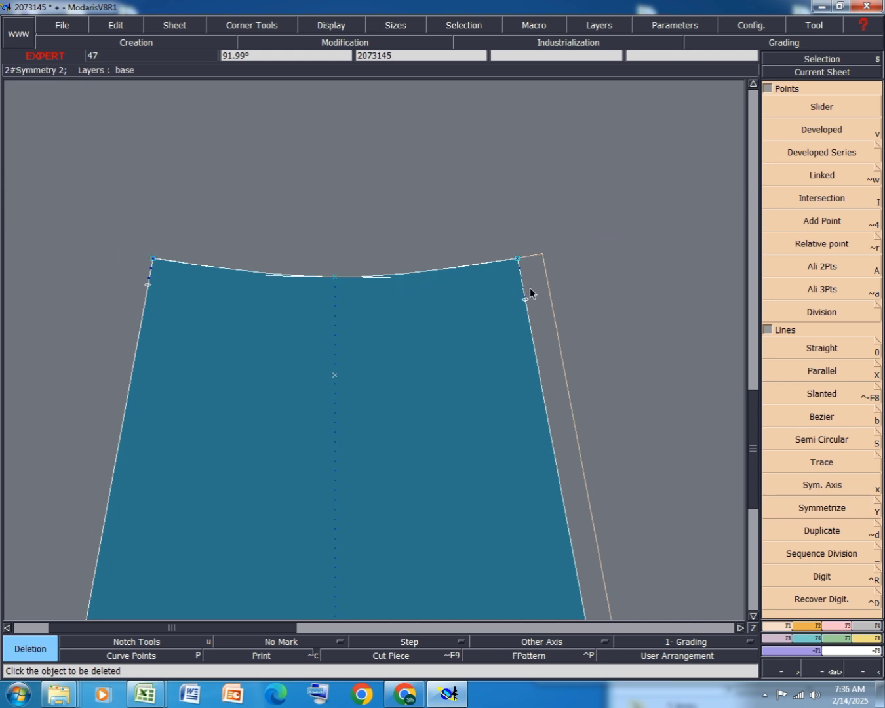
Erase the symmetry axes and their end points from the two side seams.
{"action": "left_click", "coordinate": [609, 24]}
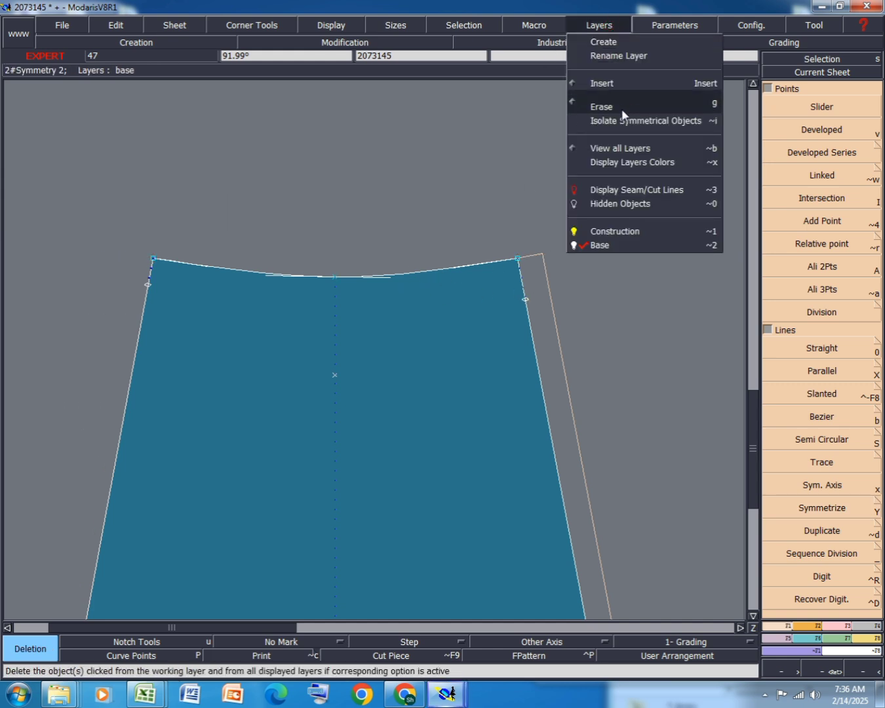
{"action": "left_click", "coordinate": [621, 109]}
{"action": "left_click", "coordinate": [519, 275]}
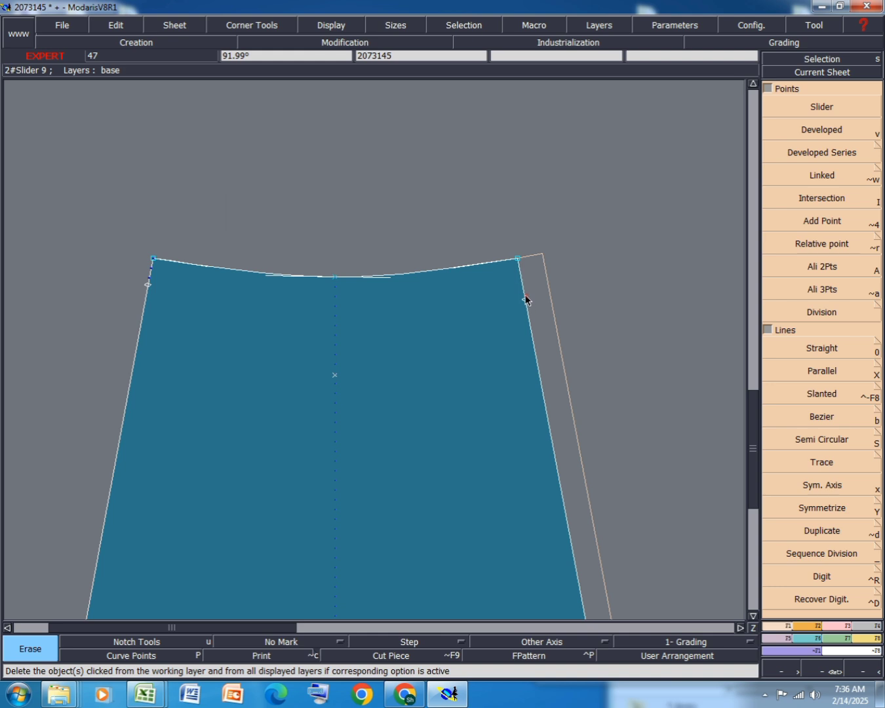
{"action": "left_click", "coordinate": [525, 298]}
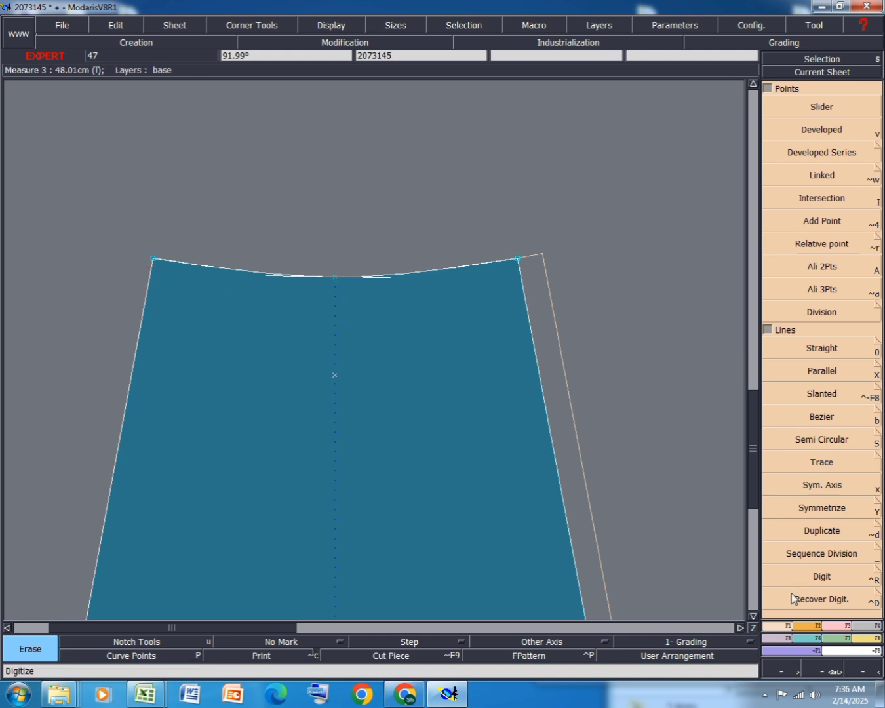
Try to mirror the top edge about the existing central axis, and erase that axis.
{"action": "left_click", "coordinate": [820, 512]}
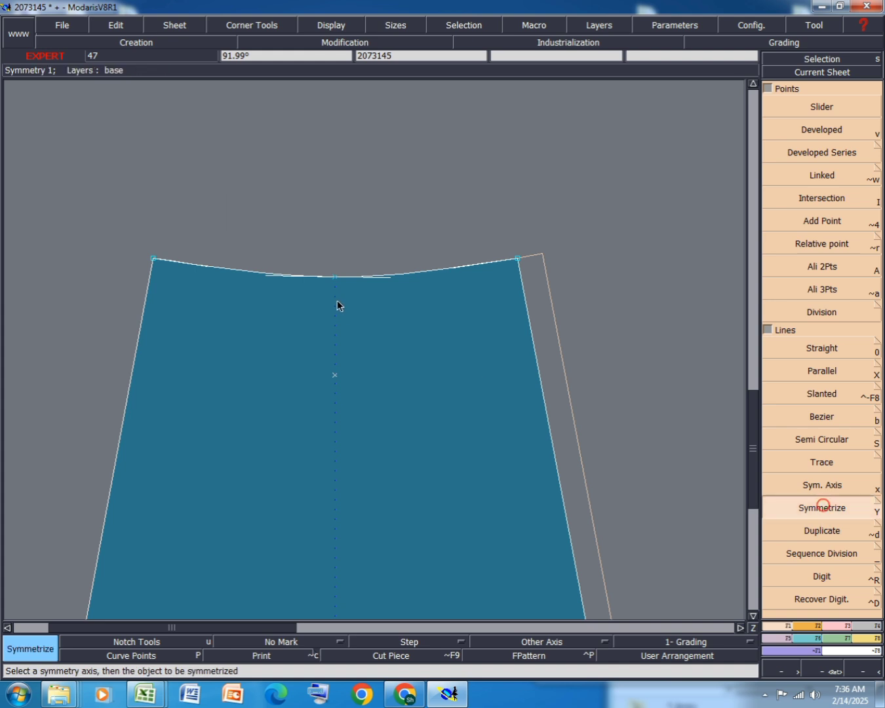
{"action": "left_click", "coordinate": [398, 273]}
{"action": "left_click", "coordinate": [599, 25]}
{"action": "left_click", "coordinate": [612, 106]}
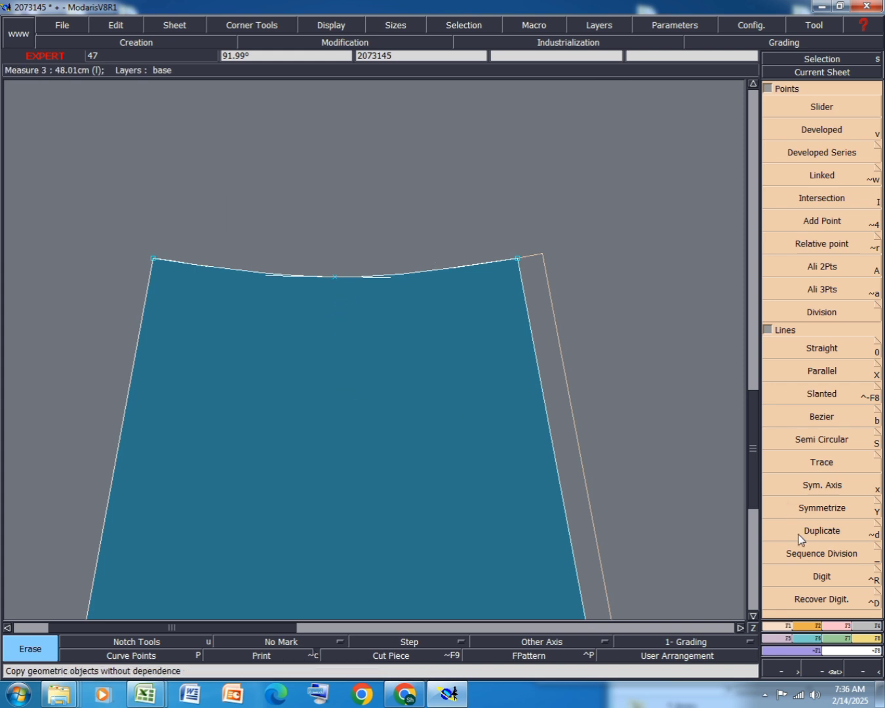
Create a short symmetry axis straight down from the top edge's centre point and mirror both halves of the top edge across it.
{"action": "left_click", "coordinate": [821, 485]}
{"action": "left_click", "coordinate": [334, 277]}
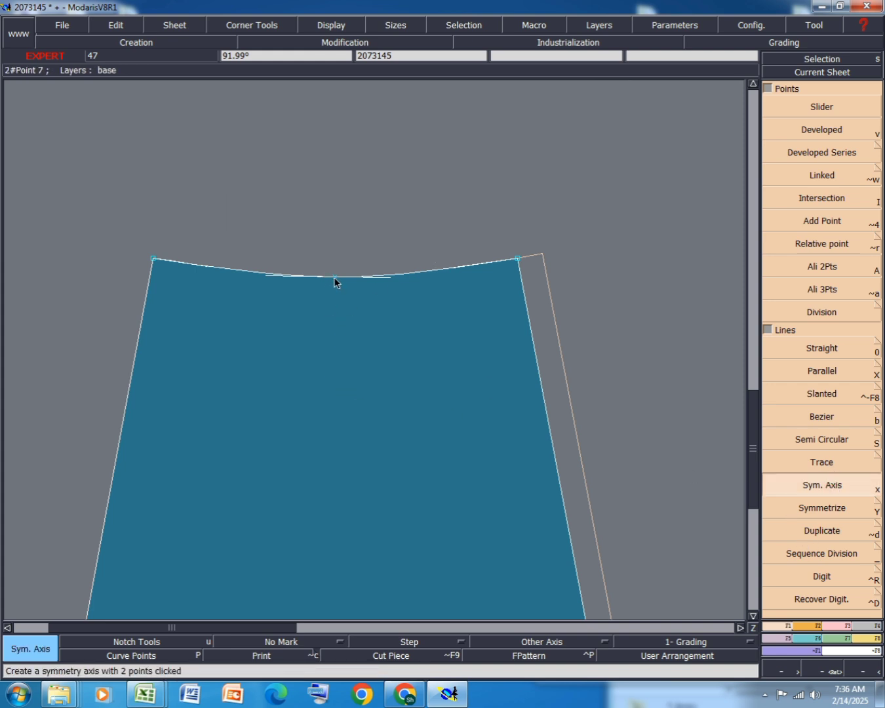
{"action": "left_click", "coordinate": [335, 361]}
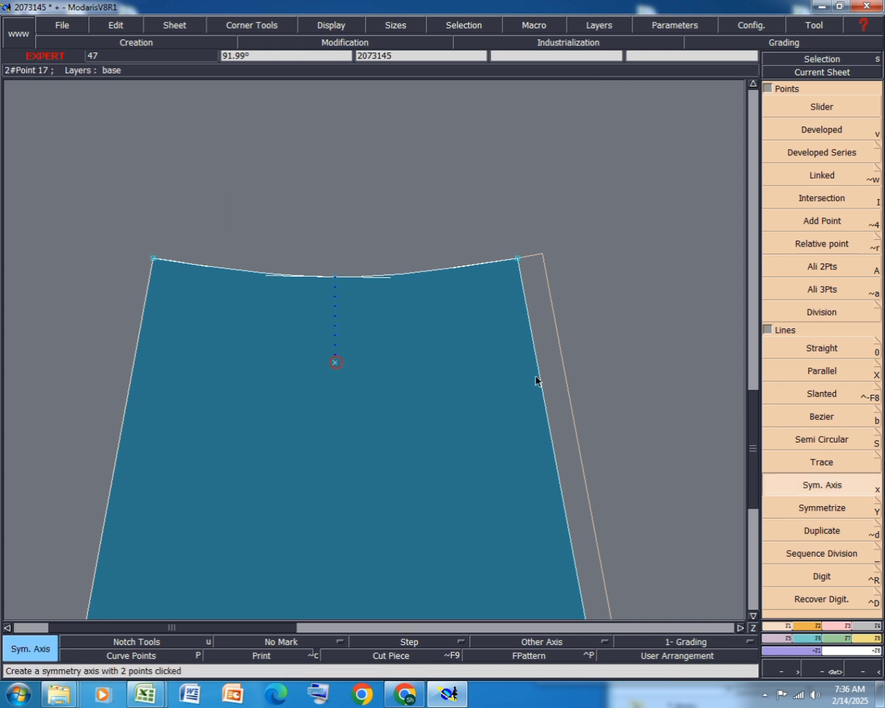
{"action": "left_click", "coordinate": [823, 509]}
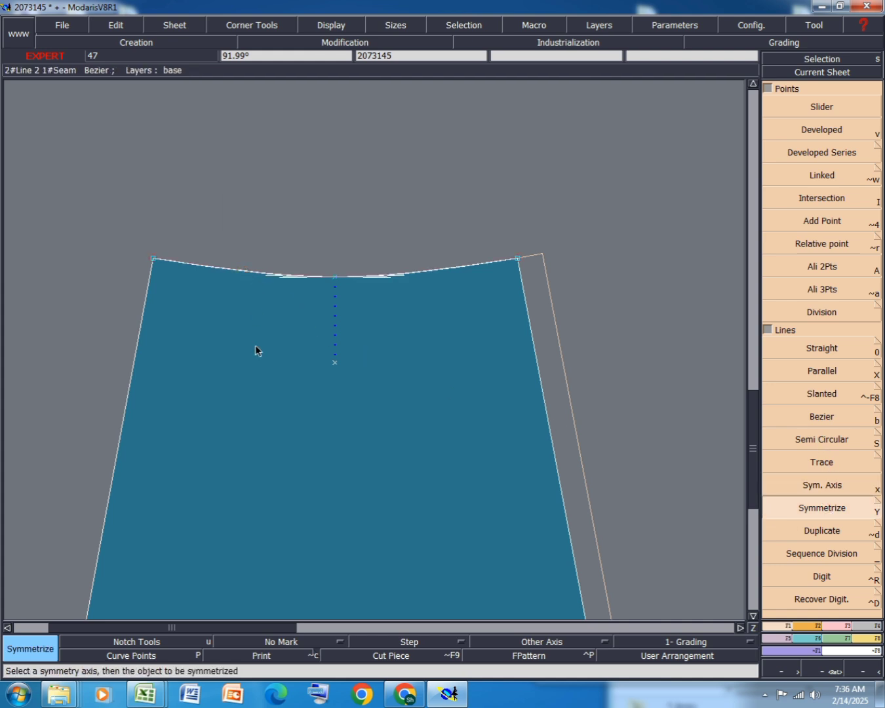
Turn on the Print display and show the curve handles to compare the top edge halves with their mirrored copies.
{"action": "key", "text": "h"}
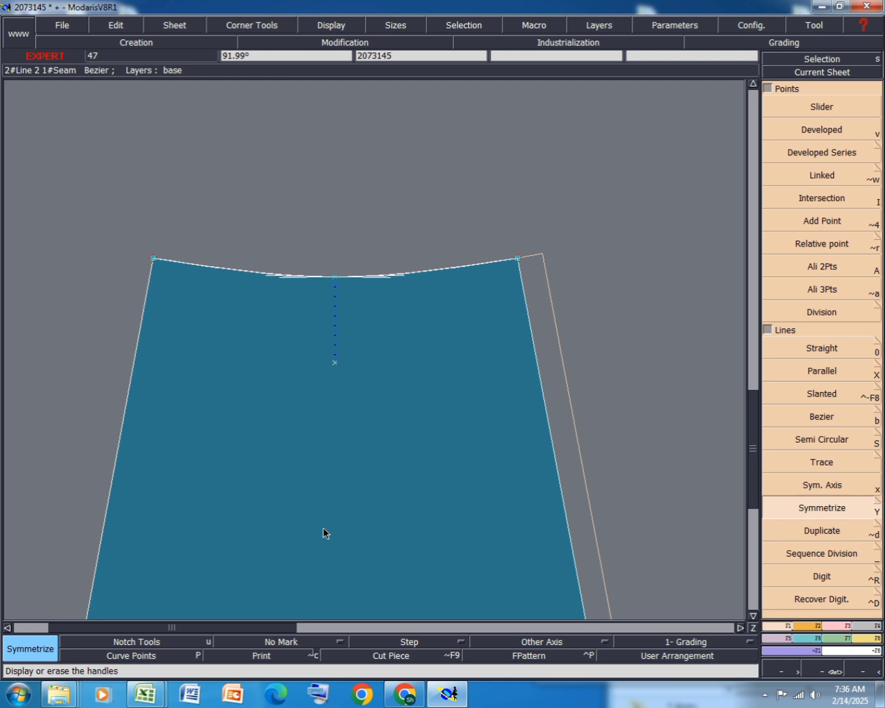
{"action": "left_click", "coordinate": [282, 657]}
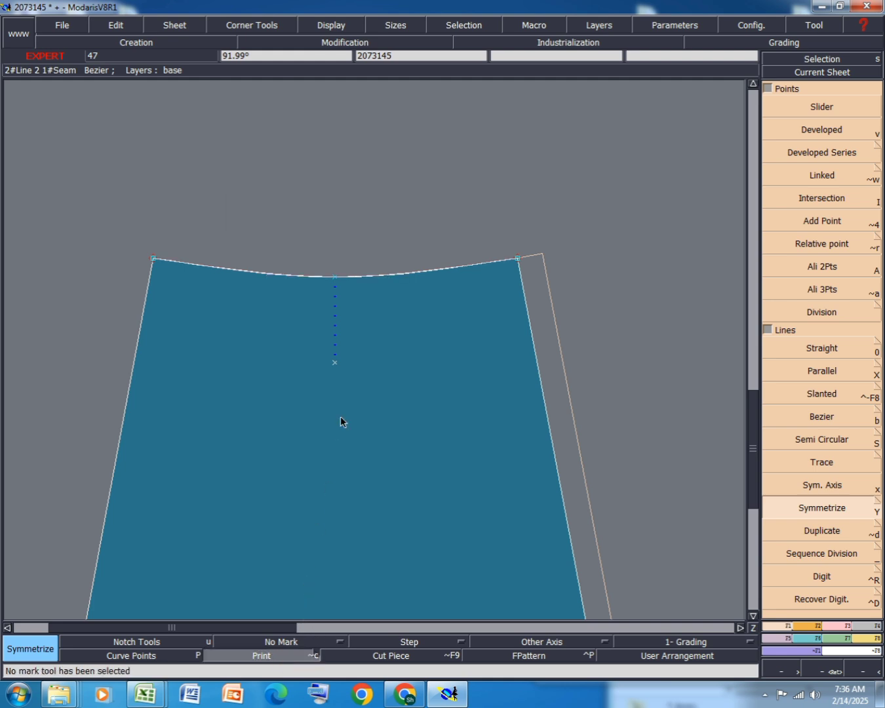
{"action": "scroll", "coordinate": [335, 271], "scroll_direction": "up", "scroll_amount": 3}
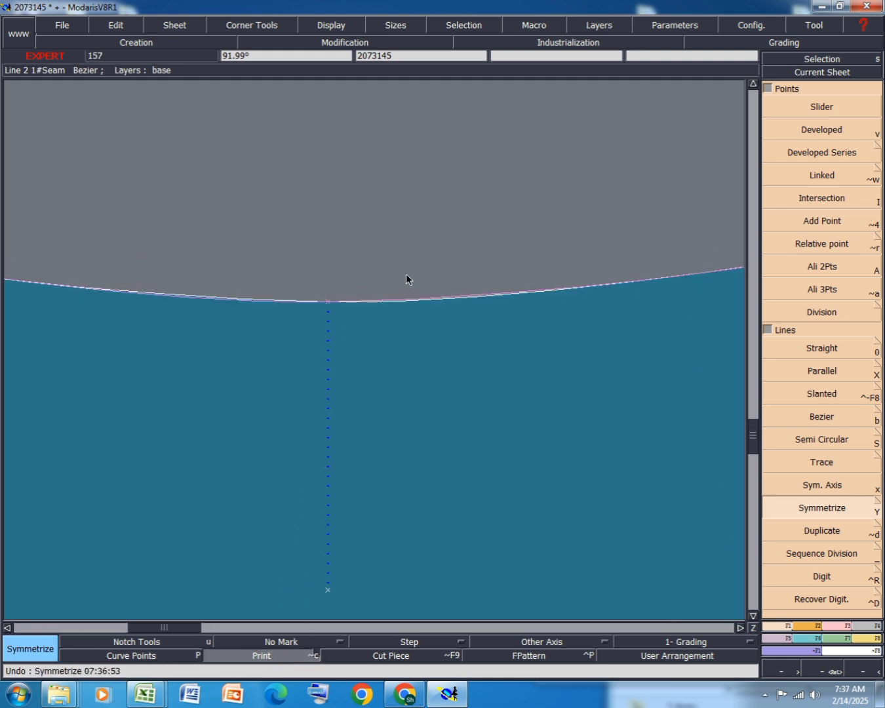
{"action": "left_click", "coordinate": [338, 31]}
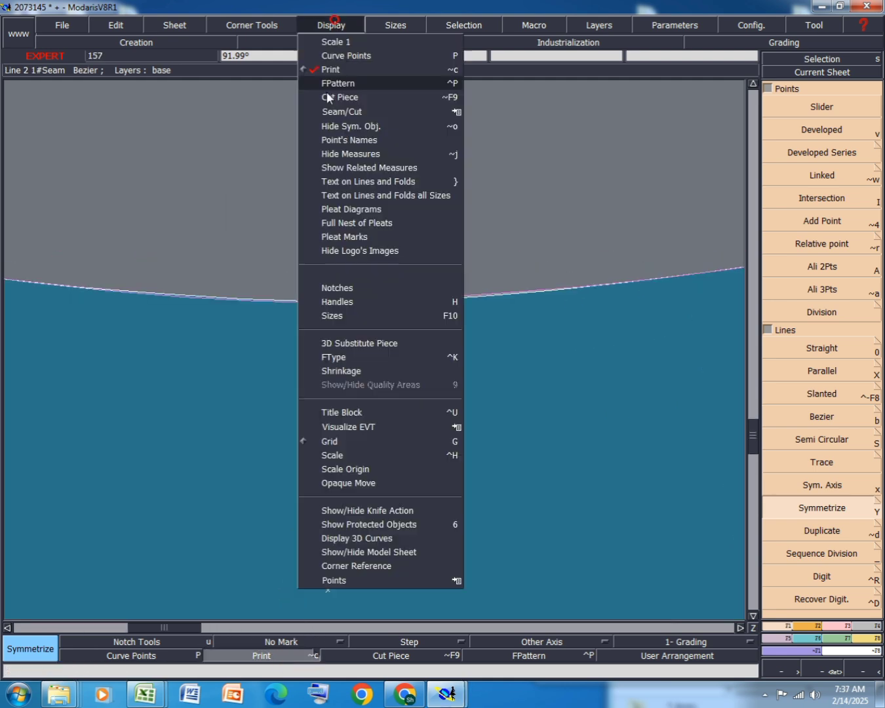
{"action": "left_click", "coordinate": [344, 298]}
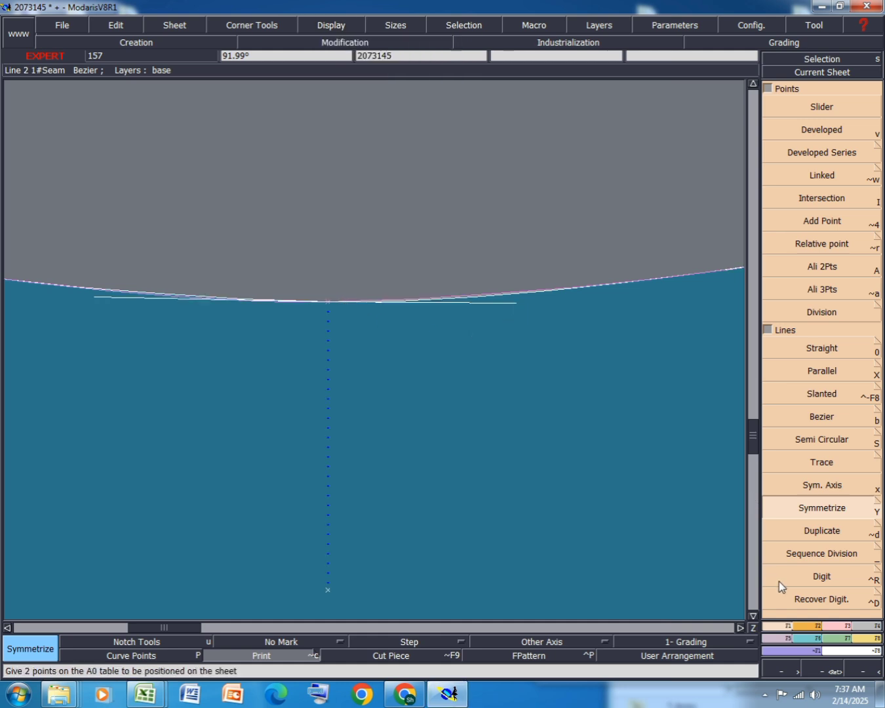
Reshape both halves of the skirt panel's top edge by levelling their inner curve handles on either side of the centre point.
{"action": "left_click", "coordinate": [832, 626]}
{"action": "left_click", "coordinate": [832, 304]}
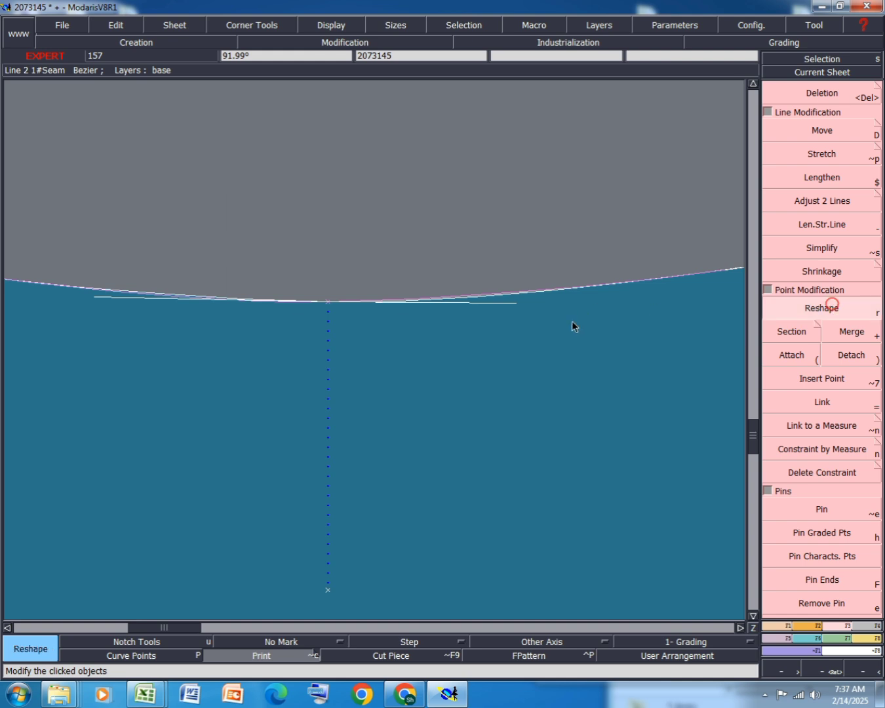
{"action": "left_click", "coordinate": [517, 300]}
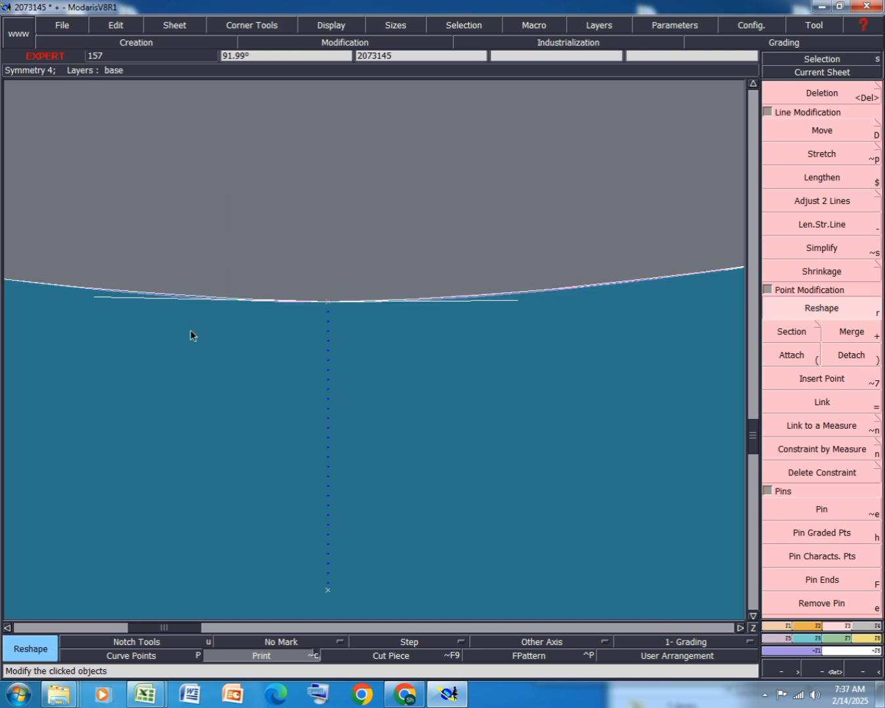
{"action": "left_click", "coordinate": [91, 297]}
Reshape the right half of the hem into a downward-bowed curve that runs level into the hem's centre point.
{"action": "scroll", "coordinate": [183, 267], "scroll_direction": "down", "scroll_amount": 1}
{"action": "scroll", "coordinate": [426, 311], "scroll_direction": "down", "scroll_amount": 1}
{"action": "scroll", "coordinate": [396, 244], "scroll_direction": "down", "scroll_amount": 2}
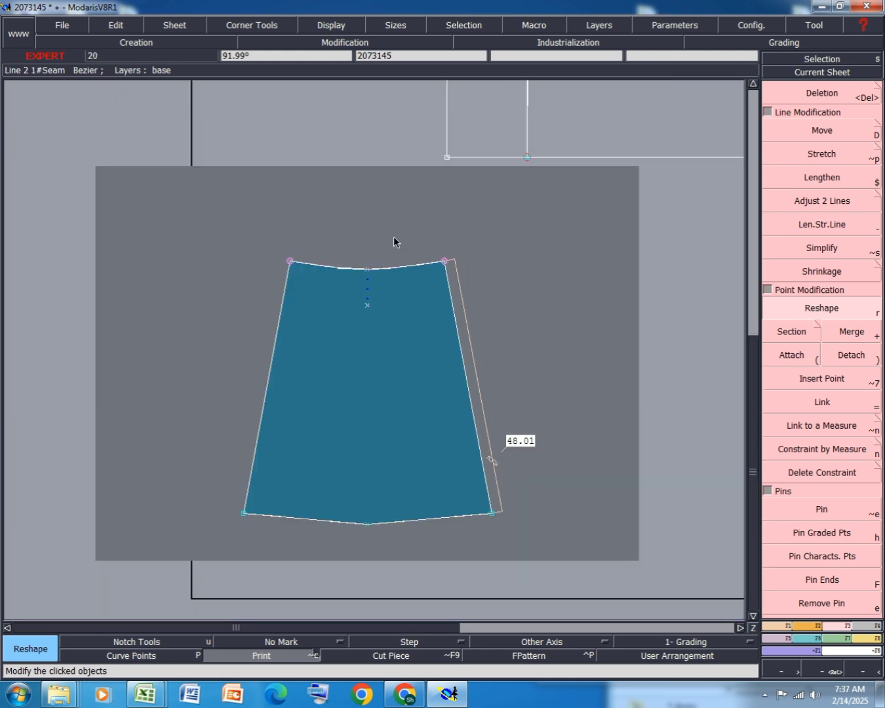
{"action": "scroll", "coordinate": [390, 582], "scroll_direction": "up", "scroll_amount": 1}
{"action": "scroll", "coordinate": [349, 593], "scroll_direction": "up", "scroll_amount": 1}
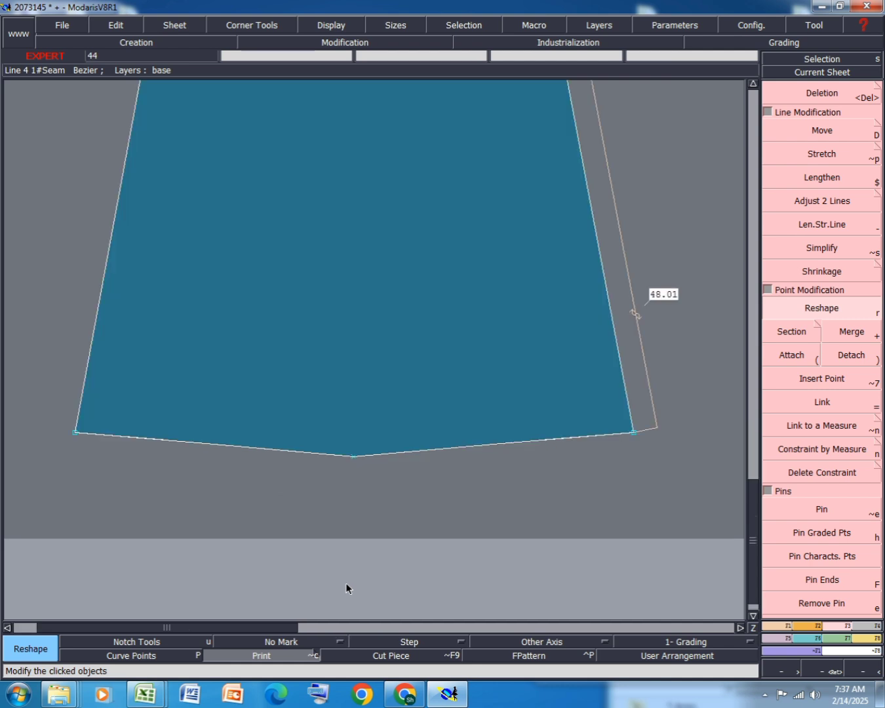
{"action": "left_click", "coordinate": [444, 452]}
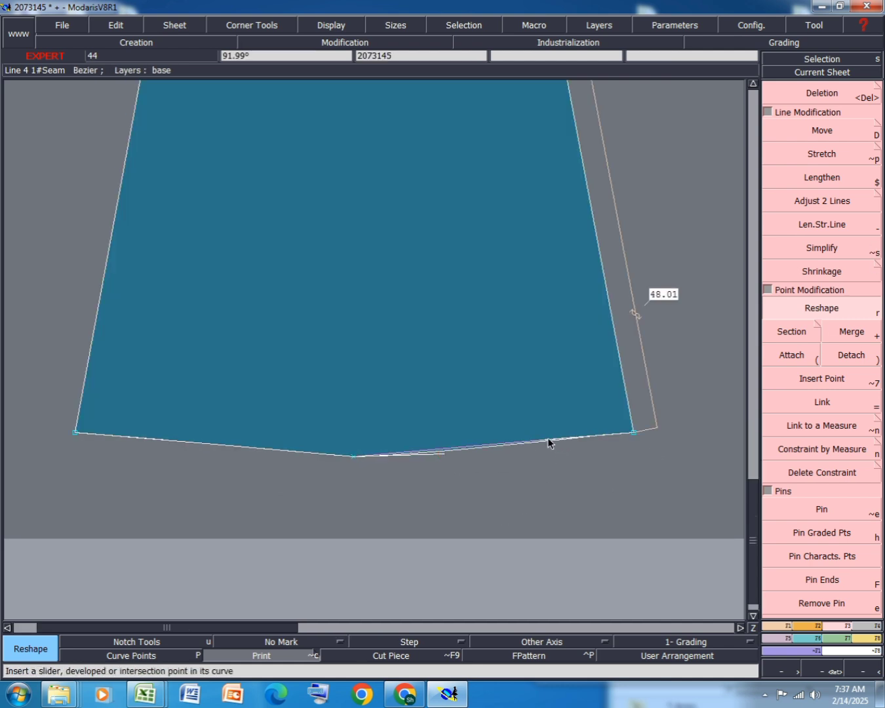
{"action": "left_click", "coordinate": [548, 437]}
{"action": "left_click", "coordinate": [539, 447]}
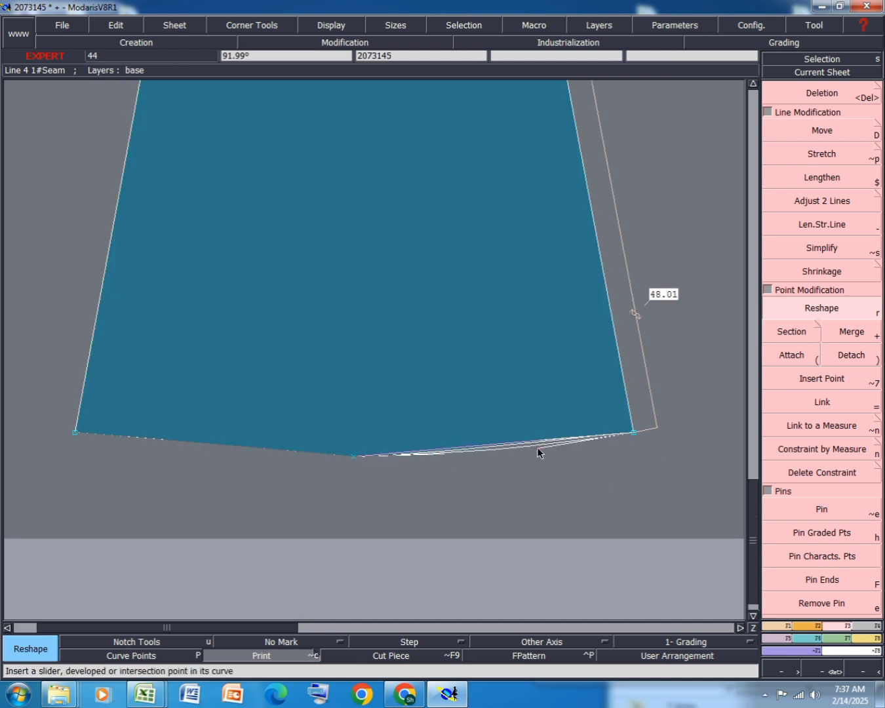
{"action": "left_click", "coordinate": [444, 455]}
Reshape the left half of the hem with two curve handles to match the bowed right half.
{"action": "left_click", "coordinate": [272, 449]}
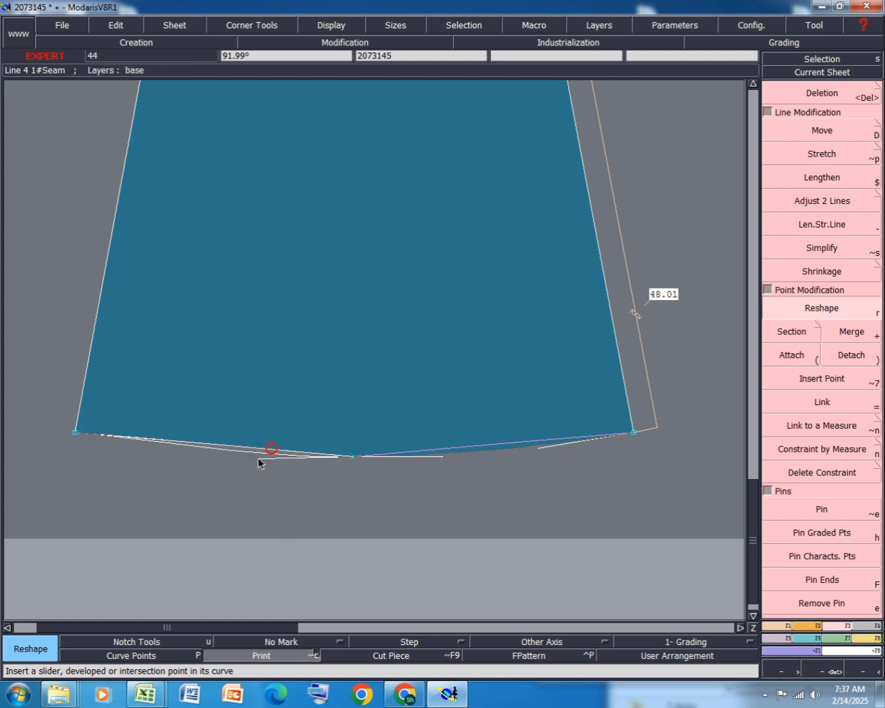
{"action": "left_click", "coordinate": [256, 456]}
{"action": "left_click", "coordinate": [162, 440]}
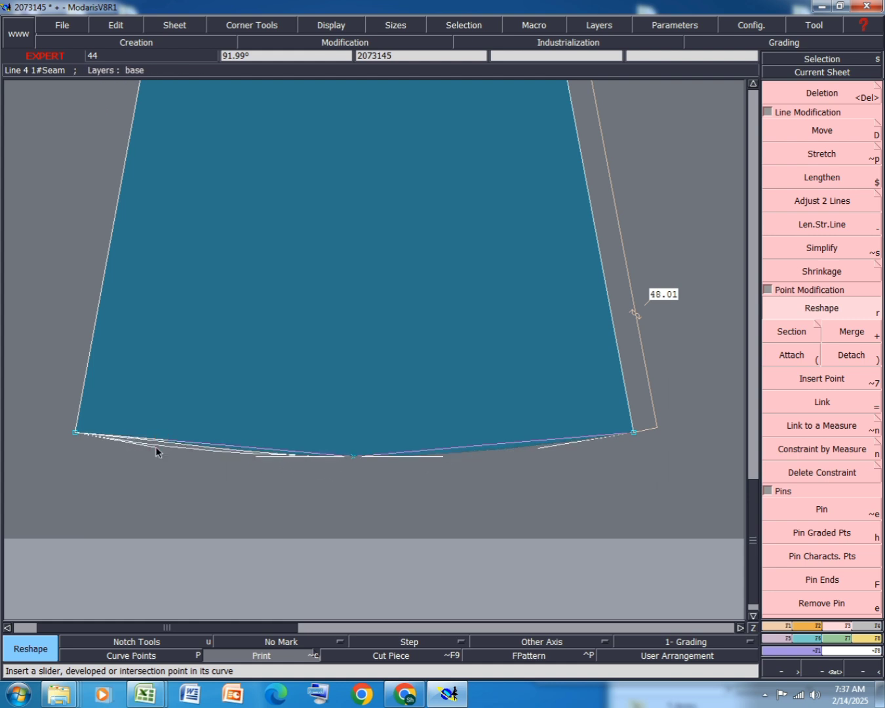
{"action": "left_click", "coordinate": [155, 446]}
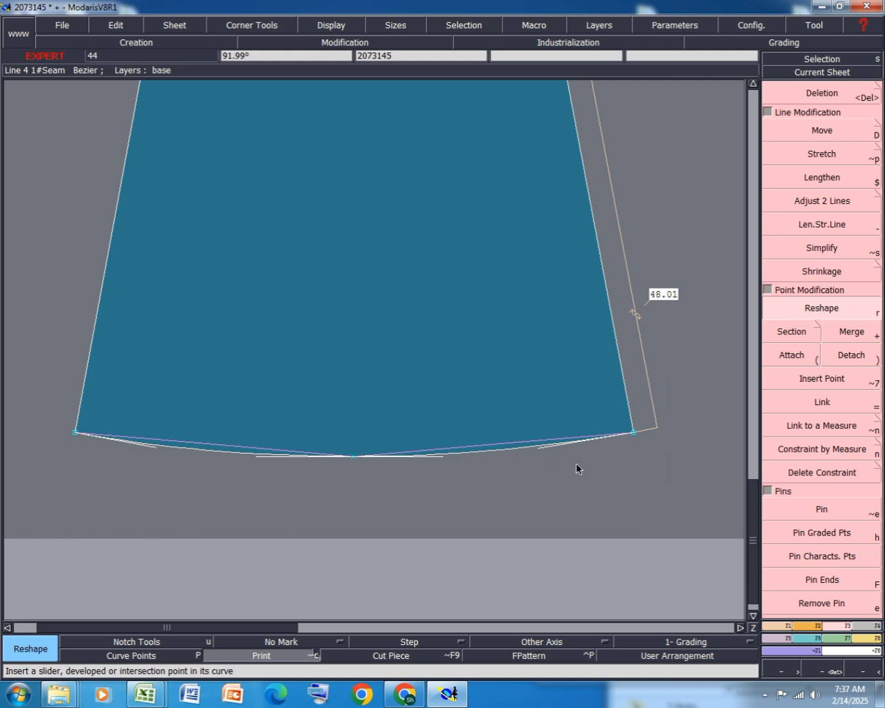
{"action": "left_click", "coordinate": [253, 456]}
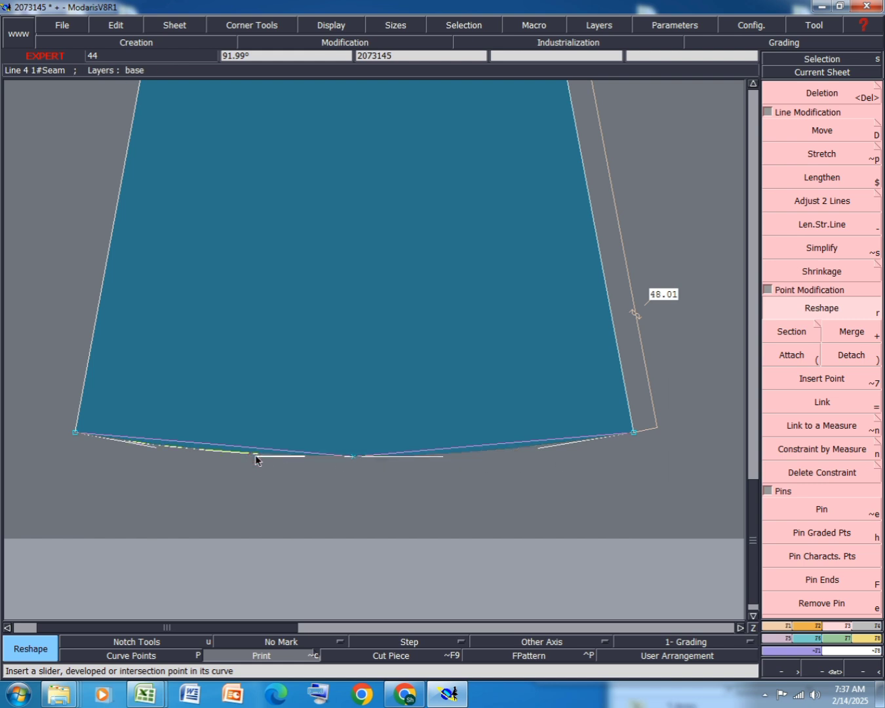
Create a short symmetry axis along the right side seam at the hem, mirror the hem's right half across it, and undo the mirroring.
{"action": "left_click", "coordinate": [781, 625]}
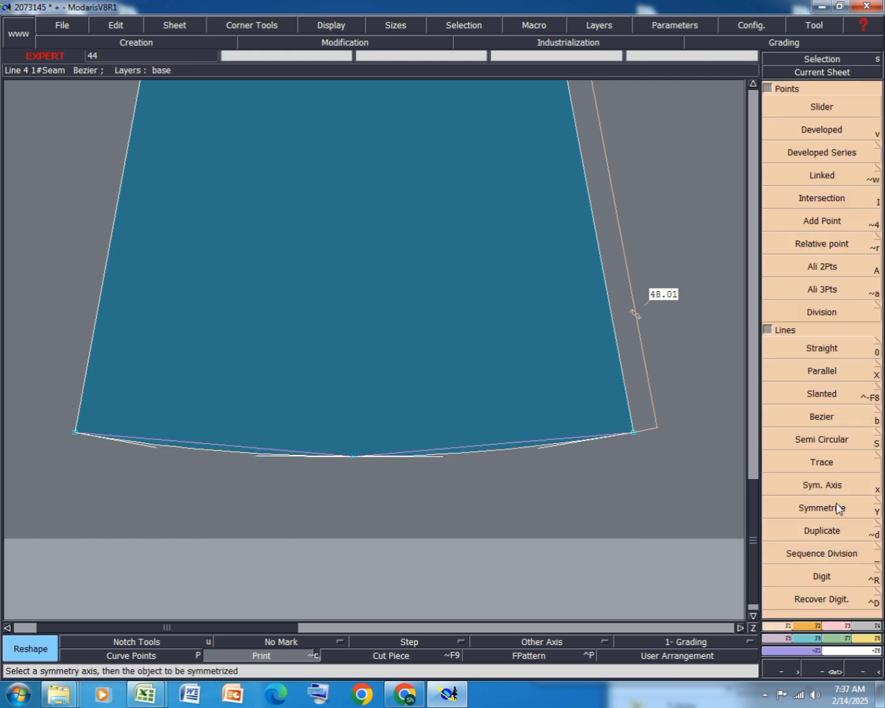
{"action": "left_click", "coordinate": [837, 488]}
{"action": "left_click", "coordinate": [634, 433]}
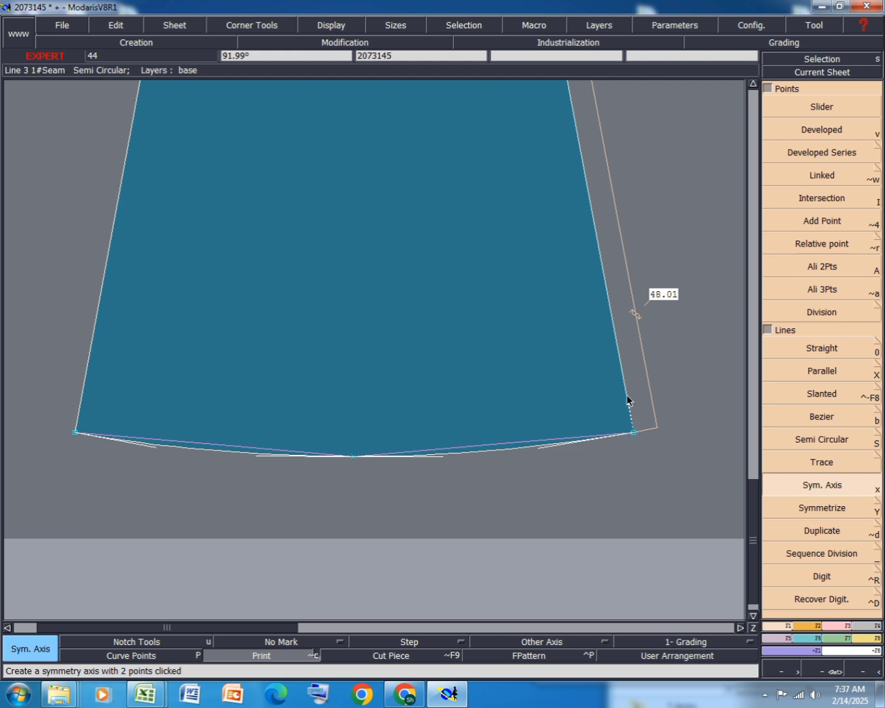
{"action": "left_click", "coordinate": [831, 508]}
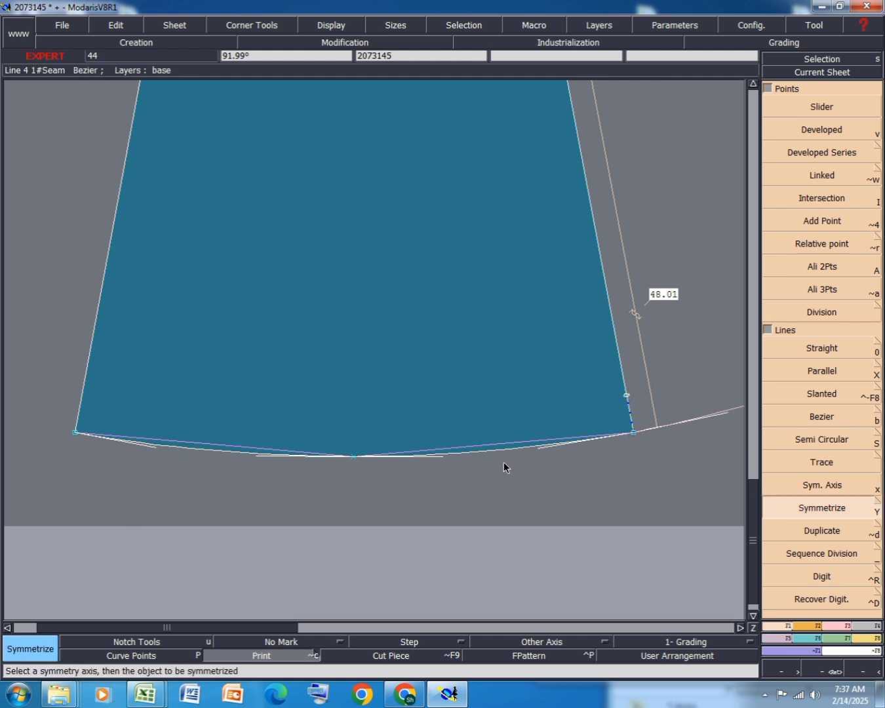
{"action": "key", "text": "ctrl+z"}
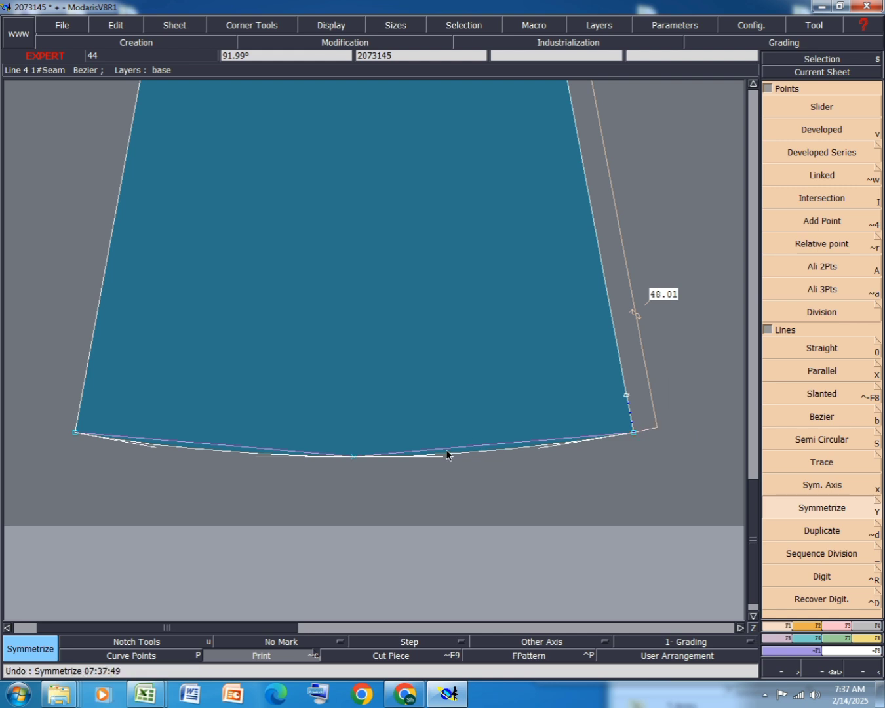
Create a short symmetry axis along the left side seam at the hem, mirror the hem's left half across it, and undo both.
{"action": "left_click", "coordinate": [838, 483]}
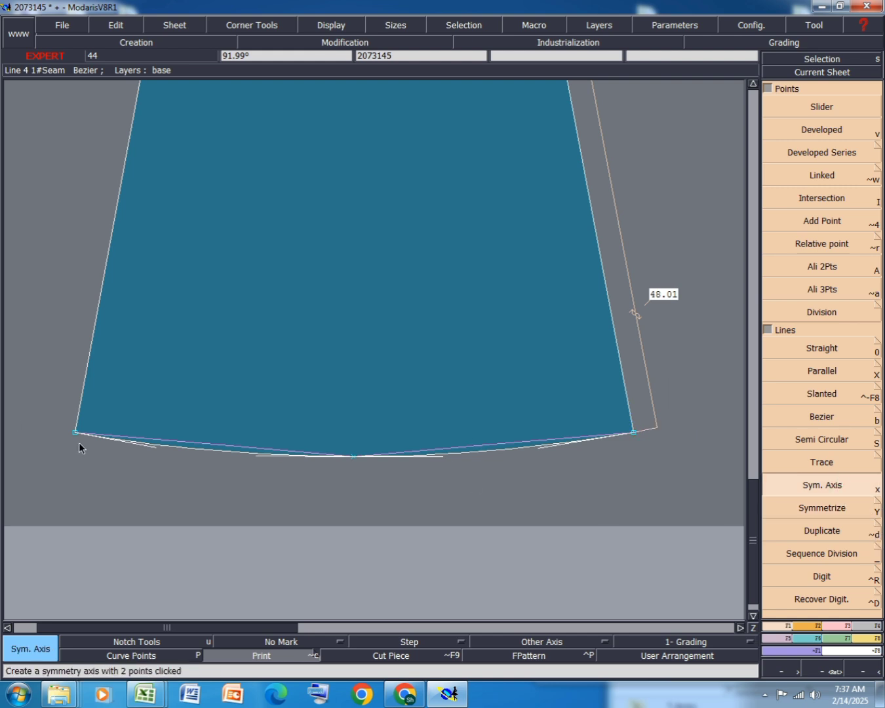
{"action": "left_click", "coordinate": [74, 433]}
{"action": "left_click", "coordinate": [113, 384]}
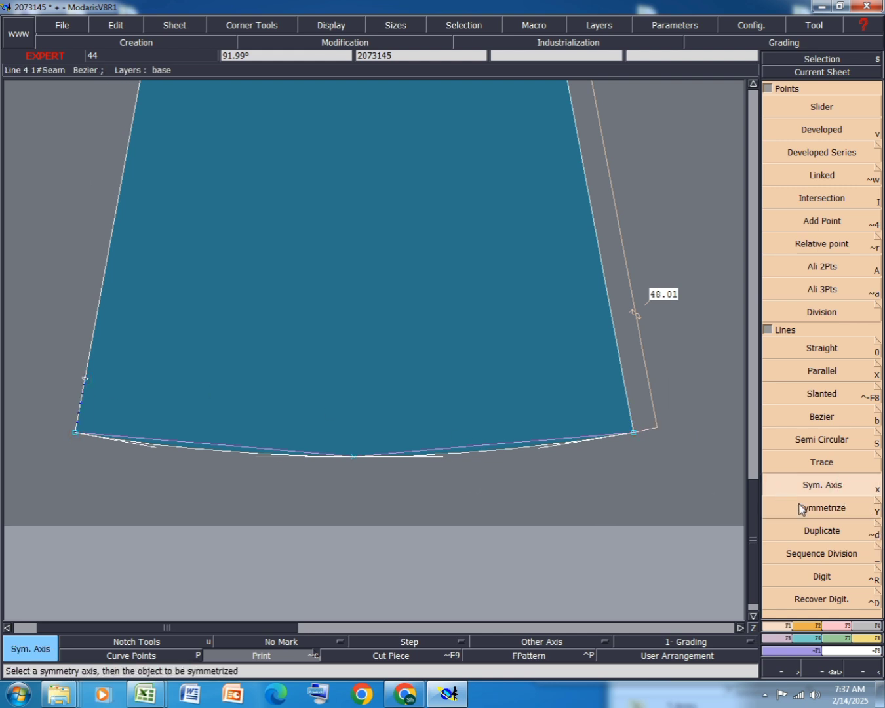
{"action": "left_click", "coordinate": [823, 508]}
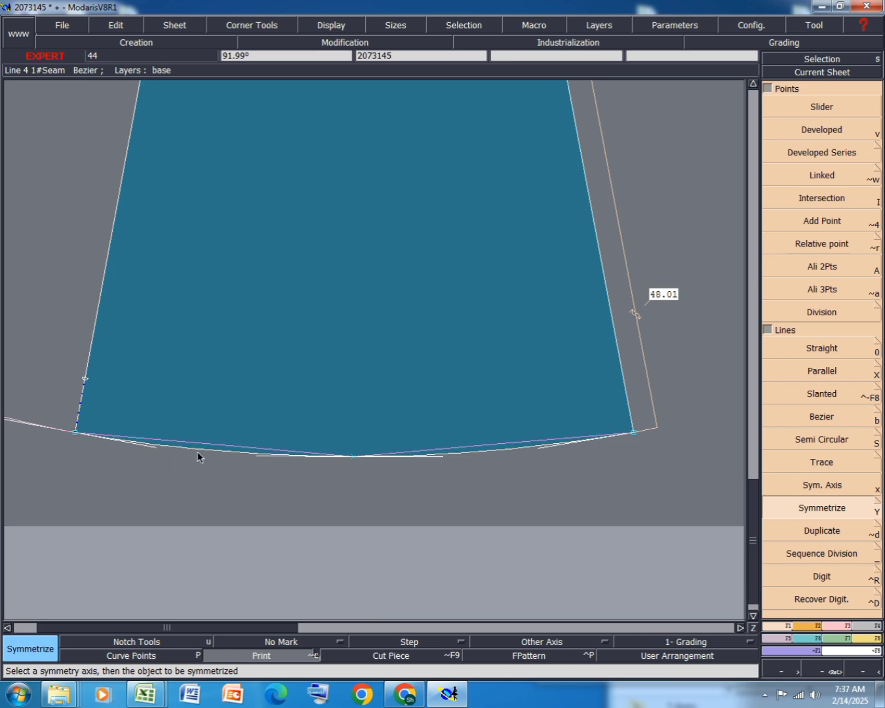
{"action": "scroll", "coordinate": [198, 457], "scroll_direction": "down", "scroll_amount": 2}
{"action": "key", "text": "ctrl+z"}
{"action": "key", "text": "ctrl+z"}
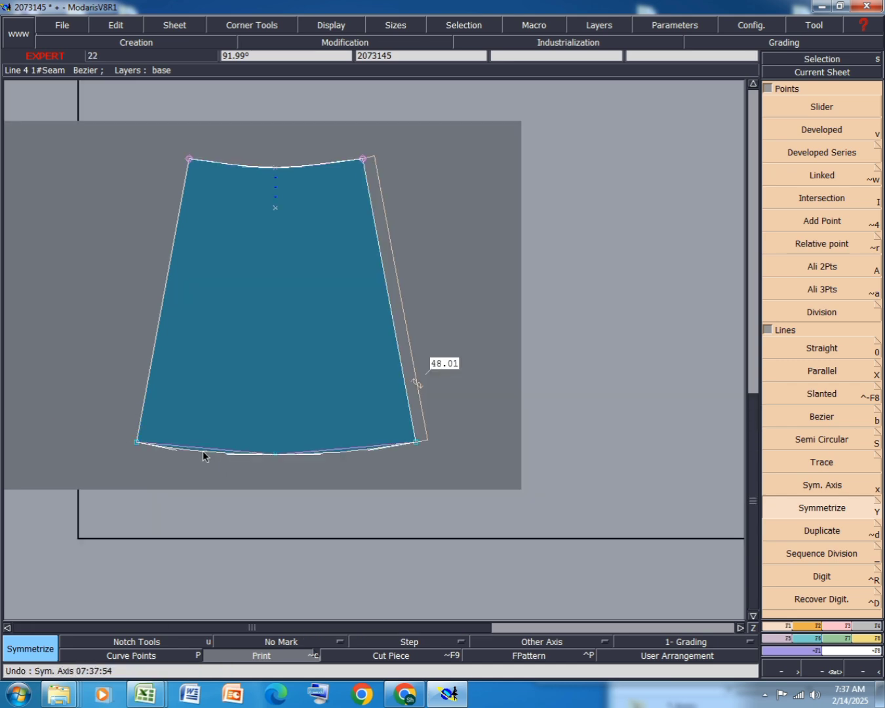
Save the model despite the anomaly warning, and rotate the skirt panel so its right side seam lies horizontal.
{"action": "key", "text": "ctrl+s"}
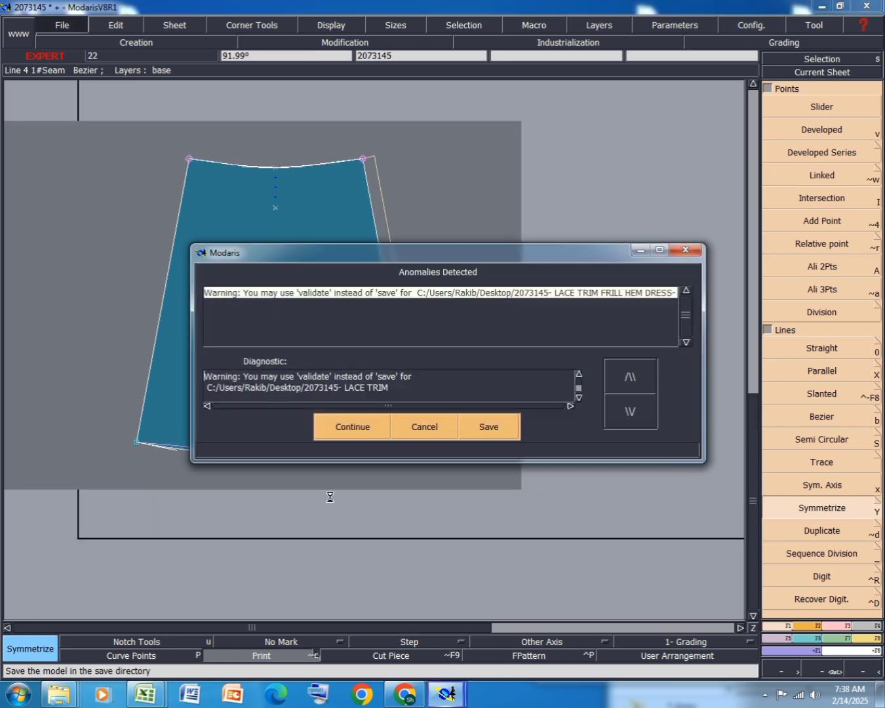
{"action": "left_click", "coordinate": [348, 426]}
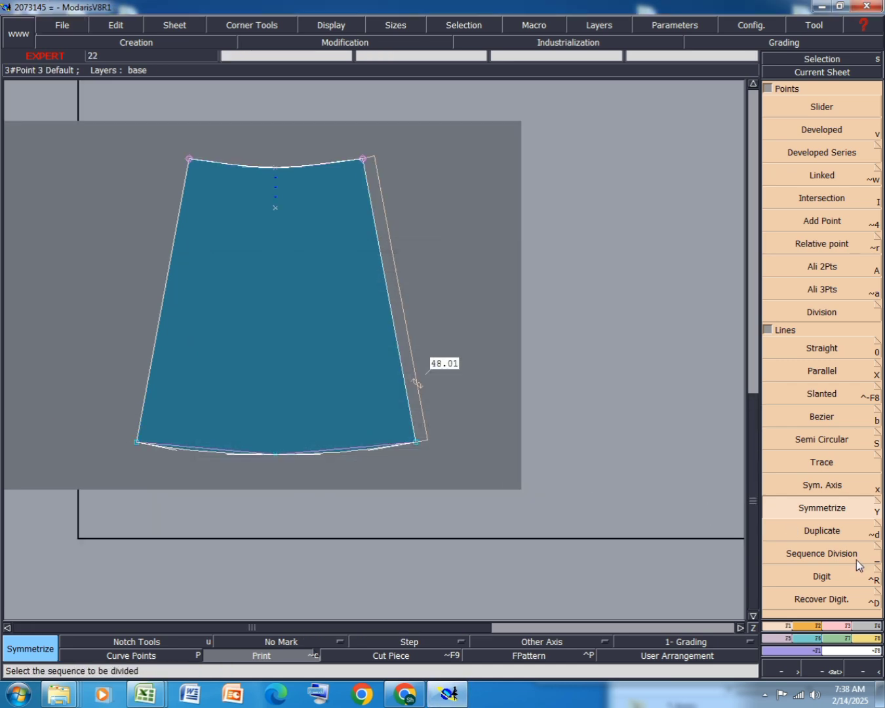
{"action": "left_click", "coordinate": [810, 625]}
{"action": "left_click", "coordinate": [841, 437]}
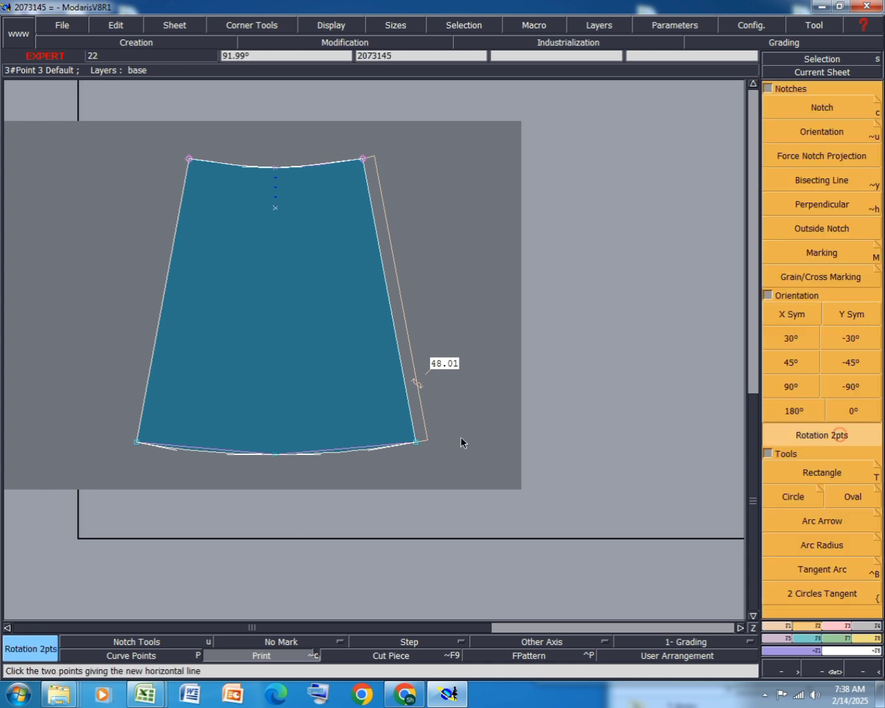
{"action": "left_click", "coordinate": [363, 158]}
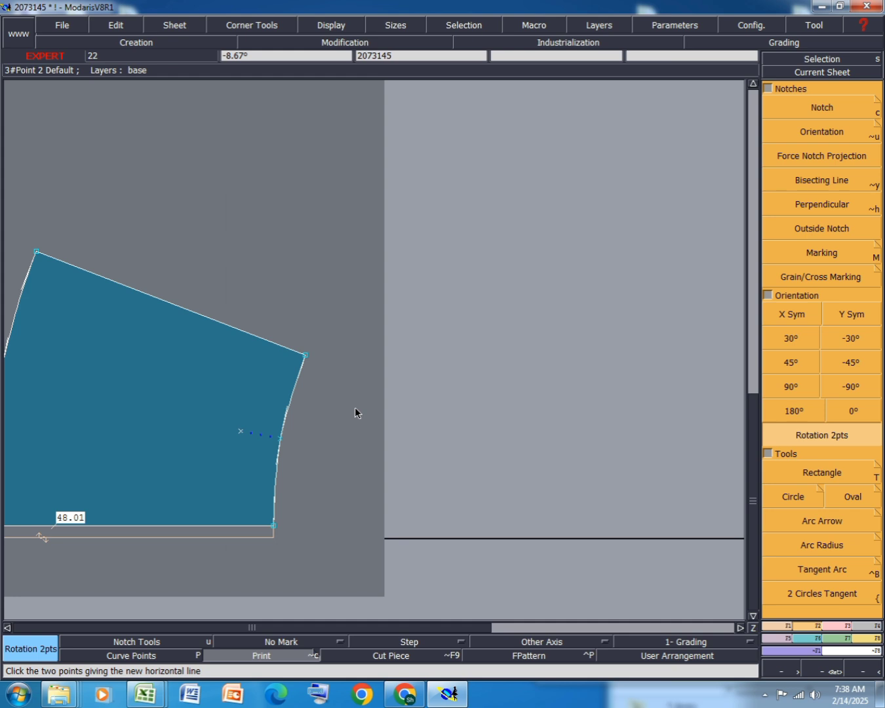
Marry the rotated skirt panel onto the base draft, placing its lower top-edge corner on the matching point of the draft's baseline.
{"action": "scroll", "coordinate": [355, 412], "scroll_direction": "down", "scroll_amount": 4}
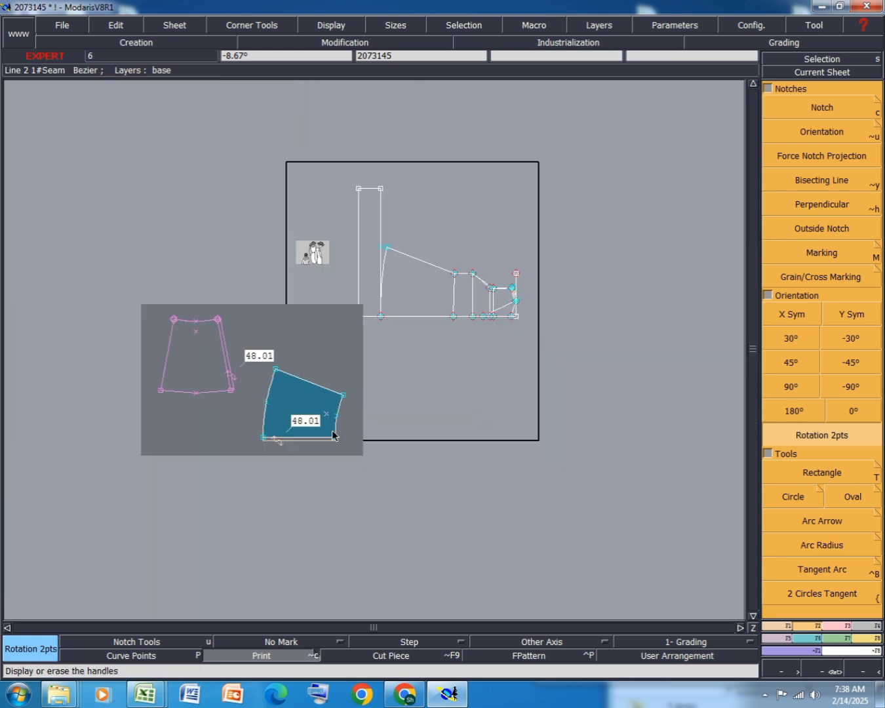
{"action": "scroll", "coordinate": [452, 324], "scroll_direction": "up", "scroll_amount": 2}
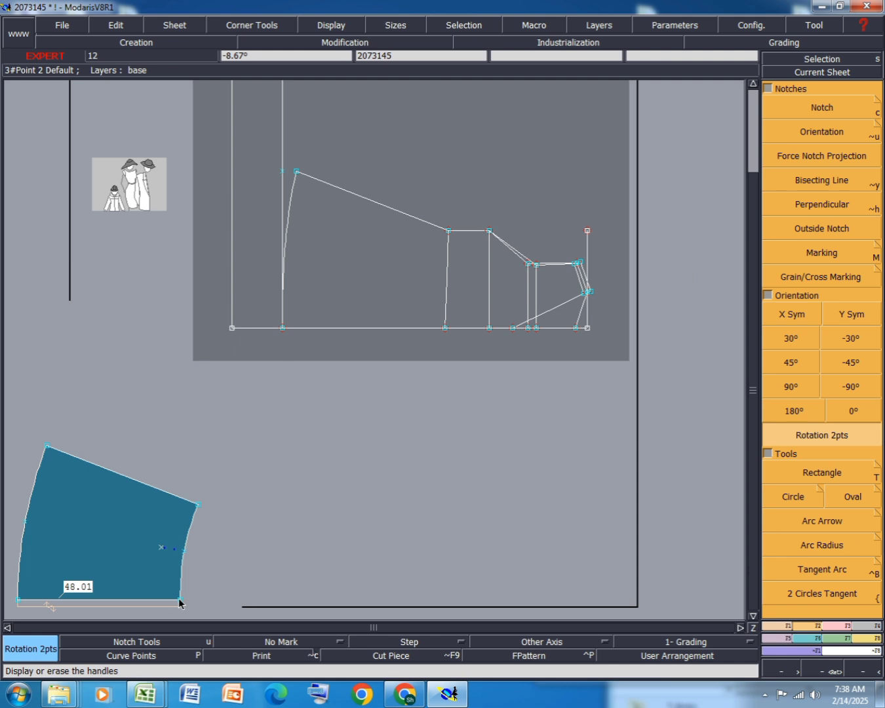
{"action": "left_click", "coordinate": [860, 637]}
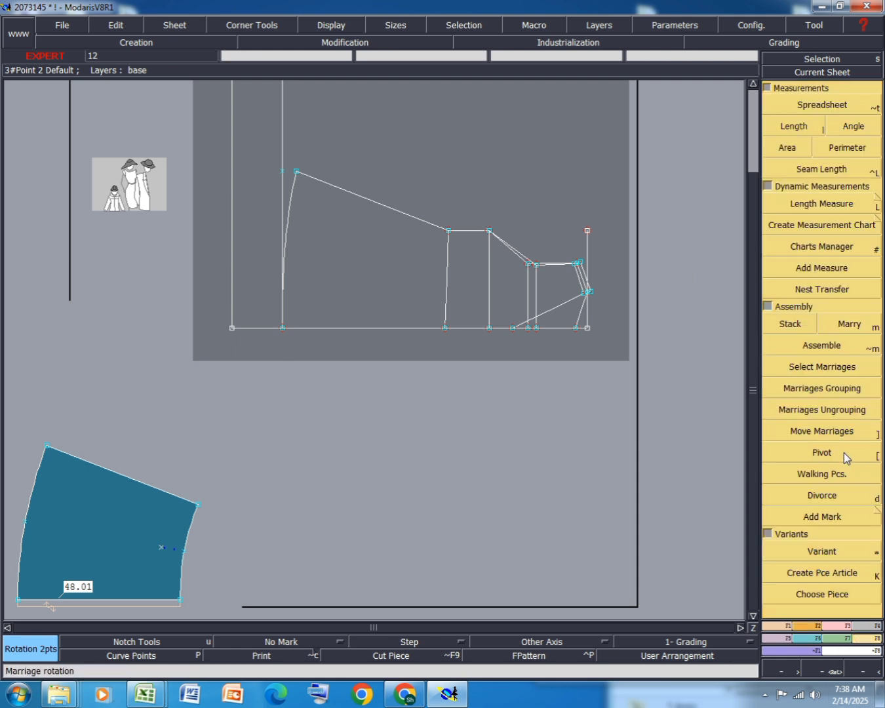
{"action": "left_click", "coordinate": [850, 329]}
{"action": "left_click", "coordinate": [181, 601]}
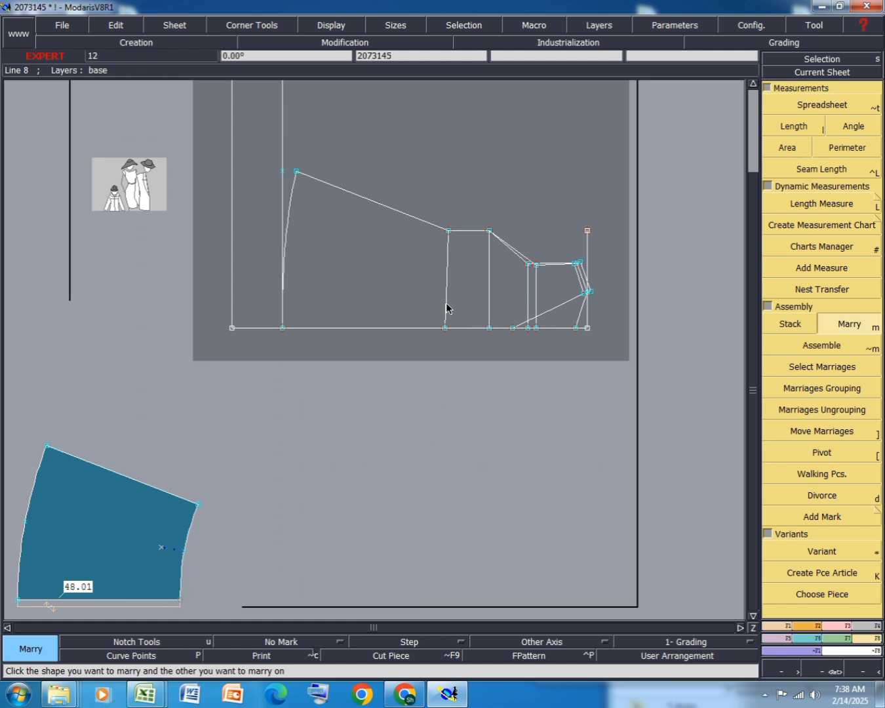
{"action": "scroll", "coordinate": [444, 320], "scroll_direction": "up", "scroll_amount": 1}
{"action": "left_click", "coordinate": [445, 334]}
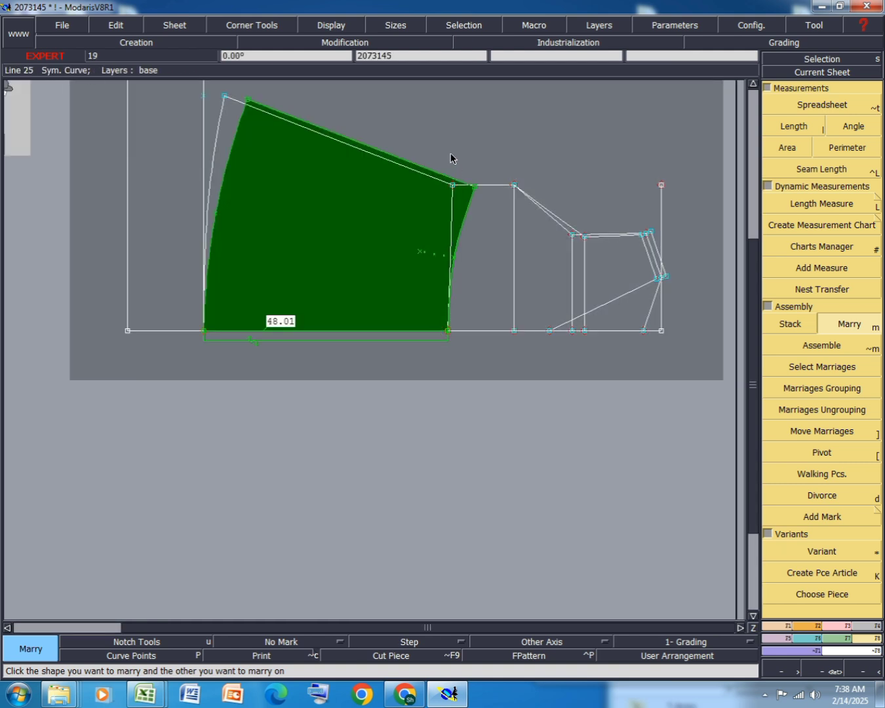
{"action": "scroll", "coordinate": [434, 138], "scroll_direction": "up", "scroll_amount": 1}
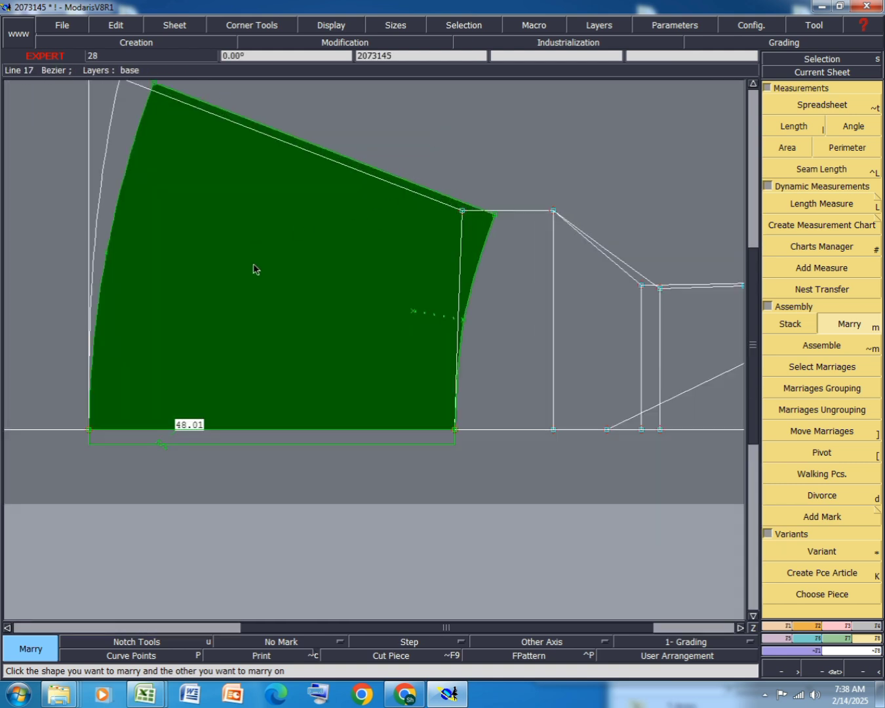
Turn on the Print display and divorce the skirt panel from the base draft, keeping its printed outline there.
{"action": "left_click", "coordinate": [229, 658]}
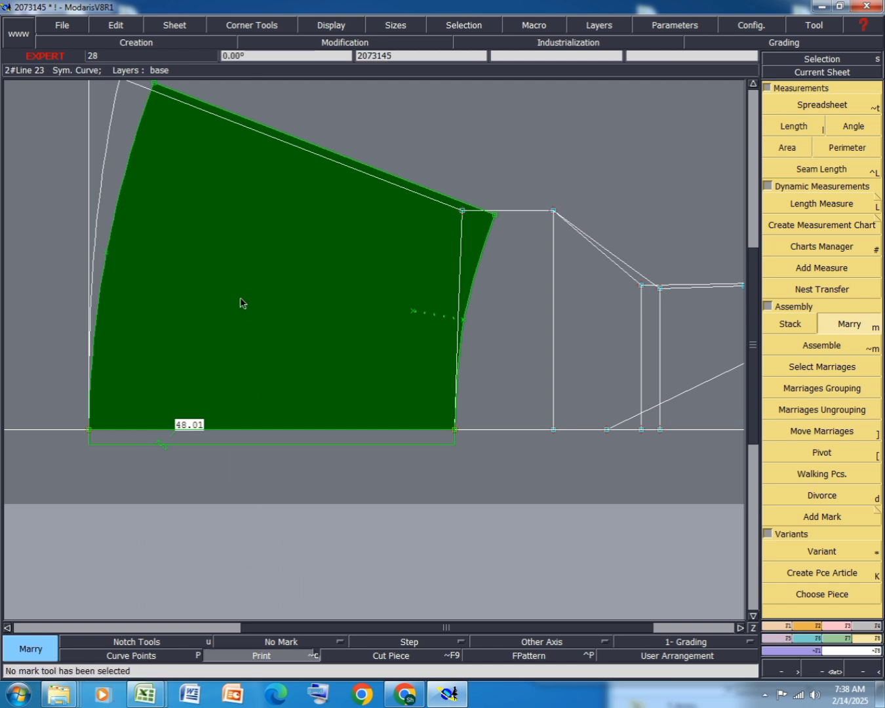
{"action": "key", "text": "shift+m"}
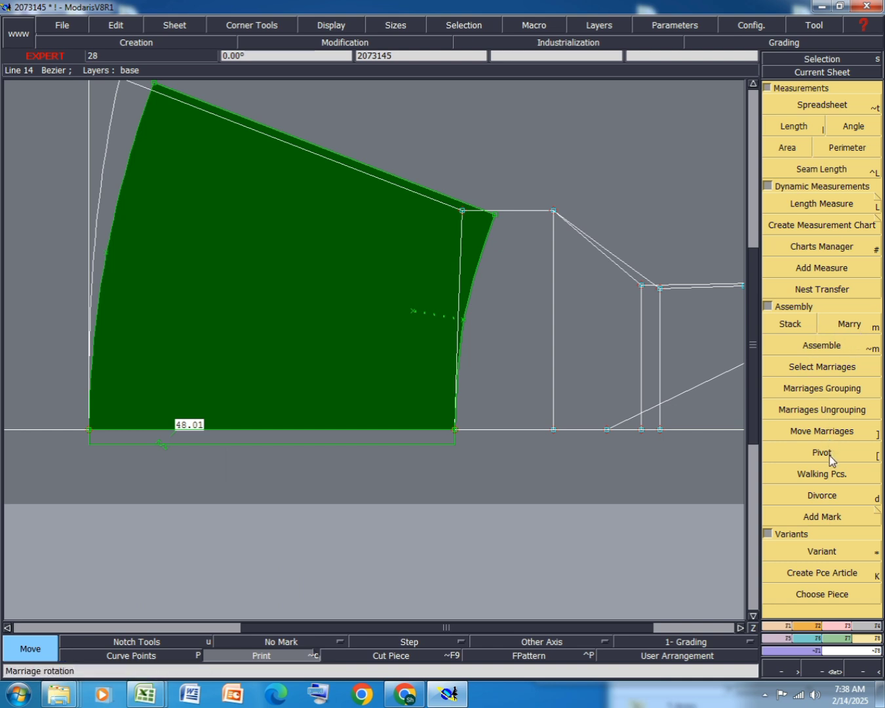
{"action": "left_click", "coordinate": [825, 496]}
{"action": "left_click", "coordinate": [238, 272]}
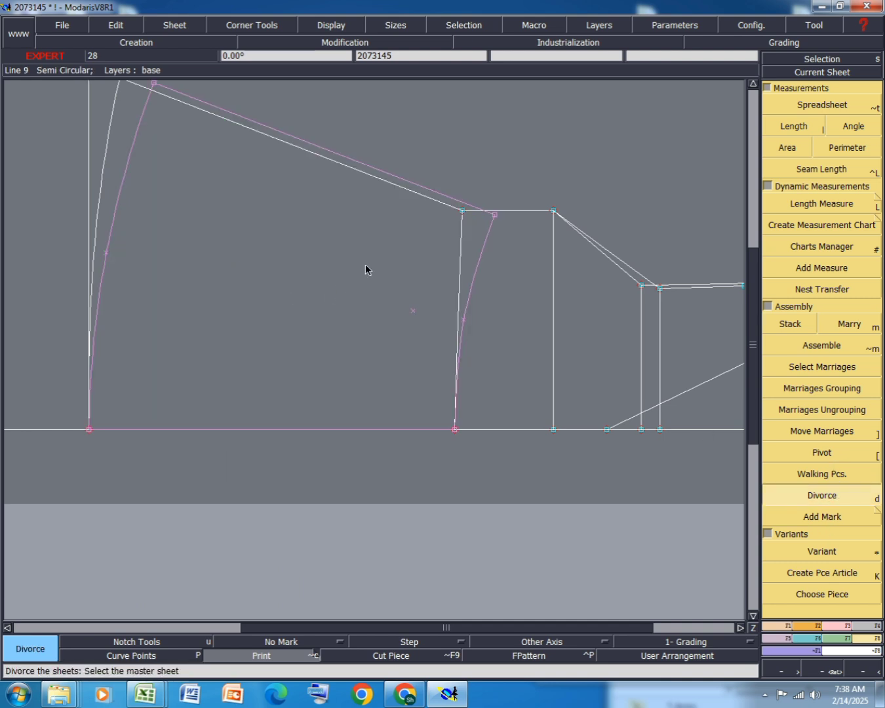
Draw a straight Bezier line about 28.7 cm long between the two top-edge corners of the printed skirt panel.
{"action": "scroll", "coordinate": [312, 343], "scroll_direction": "down", "scroll_amount": 1}
{"action": "scroll", "coordinate": [306, 233], "scroll_direction": "up", "scroll_amount": 1}
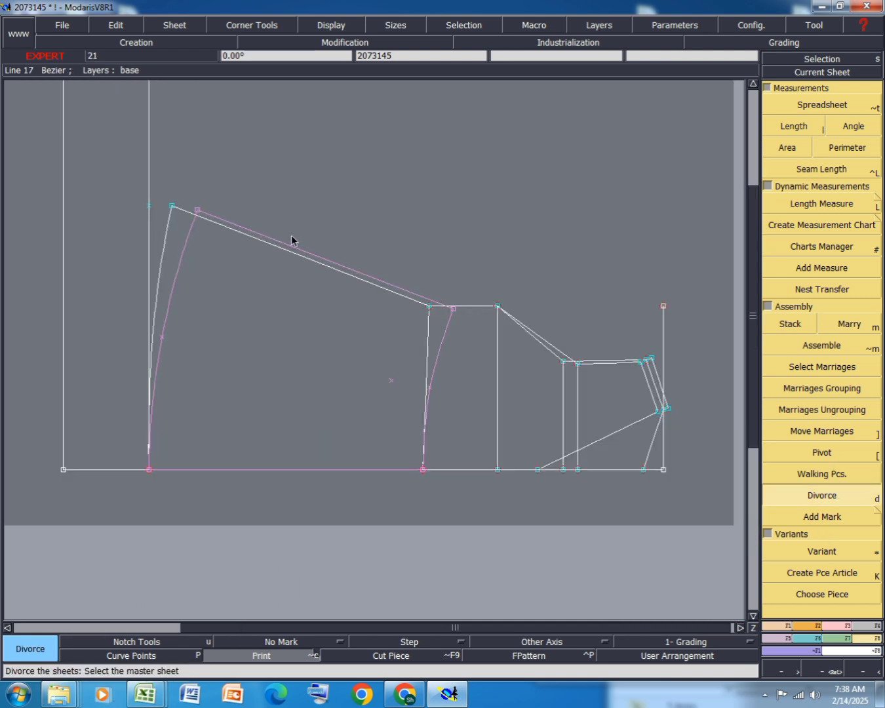
{"action": "scroll", "coordinate": [451, 318], "scroll_direction": "up", "scroll_amount": 1}
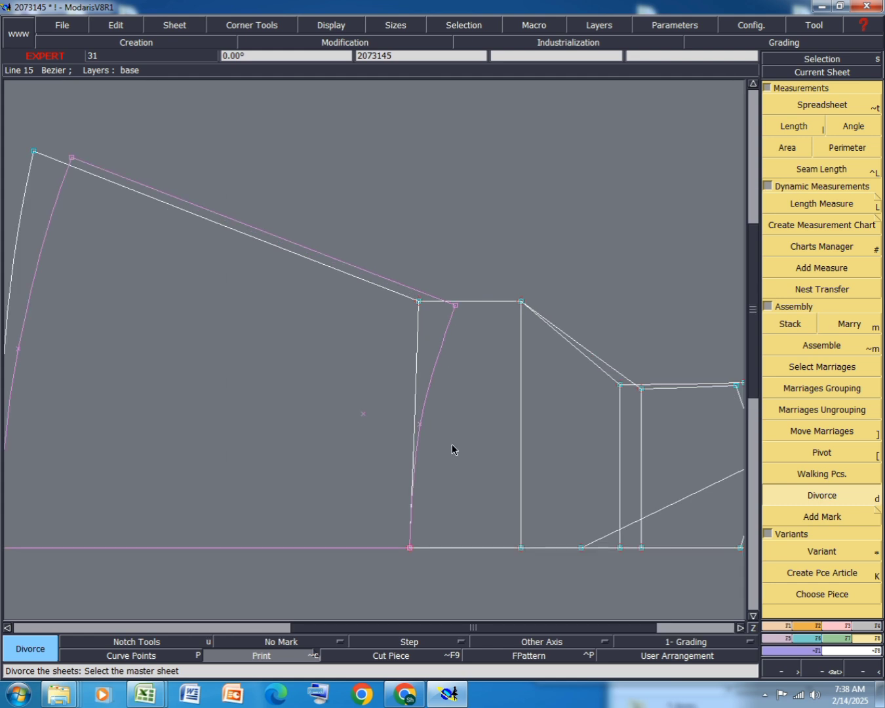
{"action": "key", "text": "b"}
{"action": "left_click", "coordinate": [410, 547]}
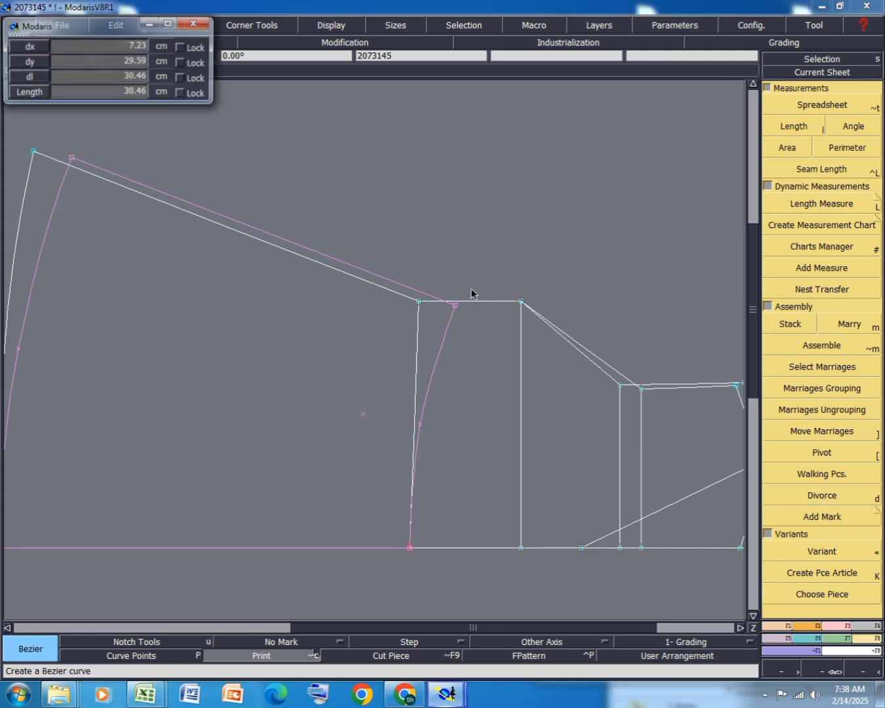
{"action": "scroll", "coordinate": [463, 289], "scroll_direction": "up", "scroll_amount": 3}
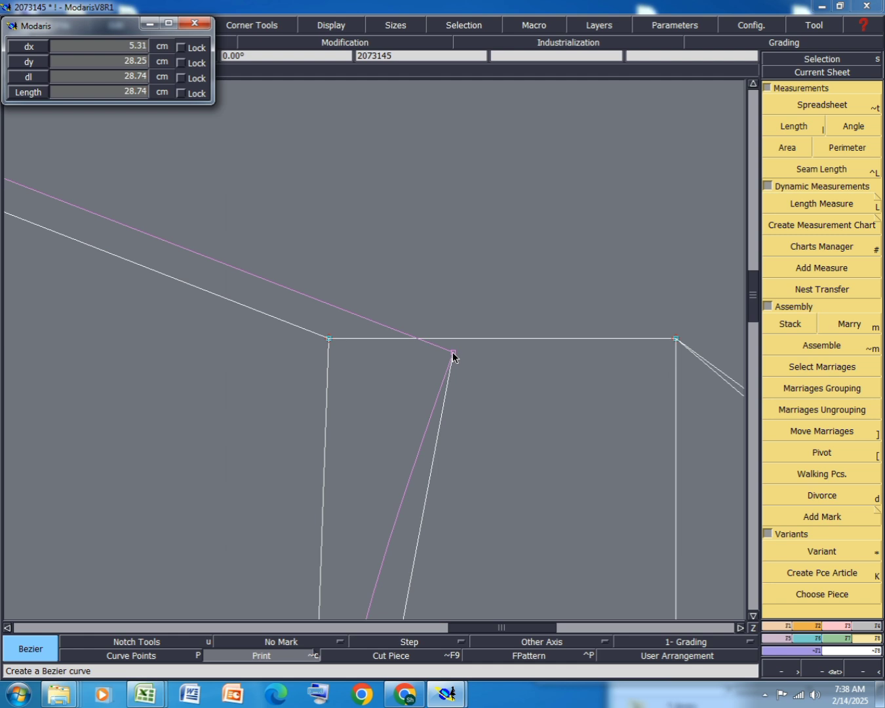
{"action": "left_click", "coordinate": [453, 353]}
Continue with a Bezier line about 48 cm long along the printed slanted side seam and another across the hem to the baseline corner.
{"action": "scroll", "coordinate": [583, 372], "scroll_direction": "down", "scroll_amount": 4}
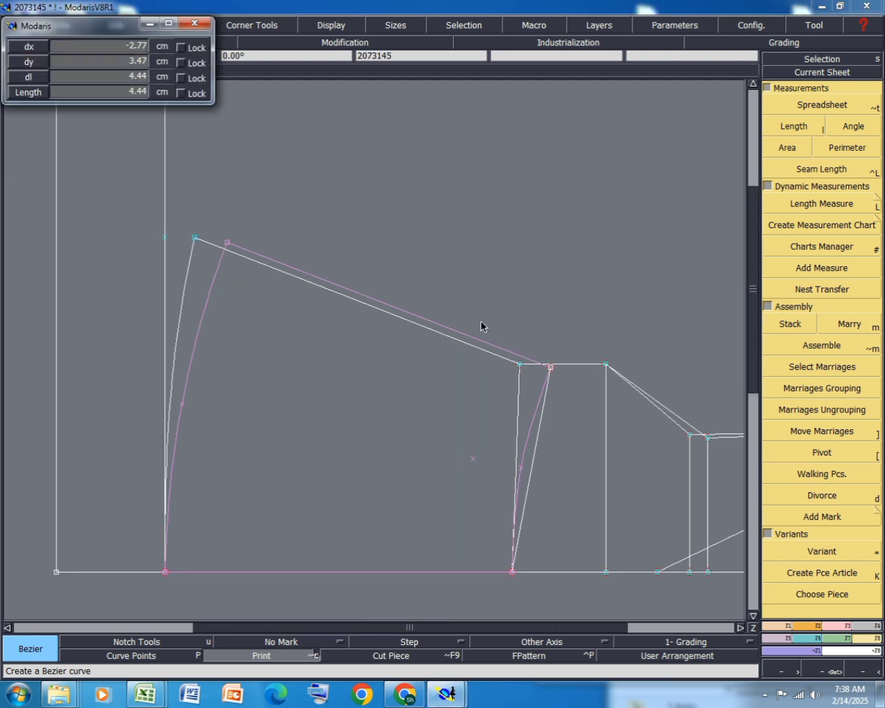
{"action": "scroll", "coordinate": [216, 248], "scroll_direction": "up", "scroll_amount": 4}
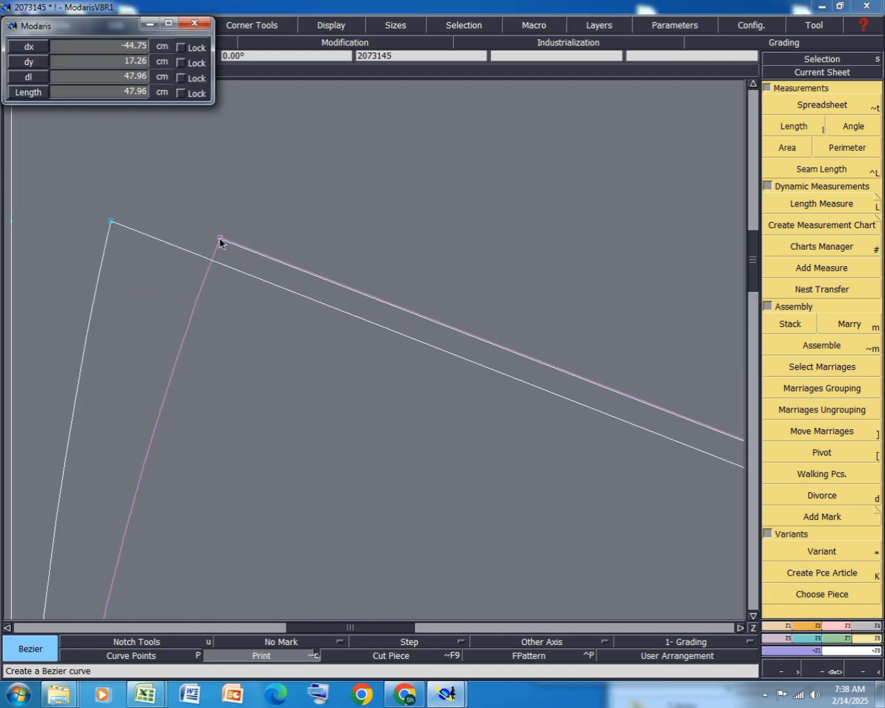
{"action": "left_click", "coordinate": [221, 240]}
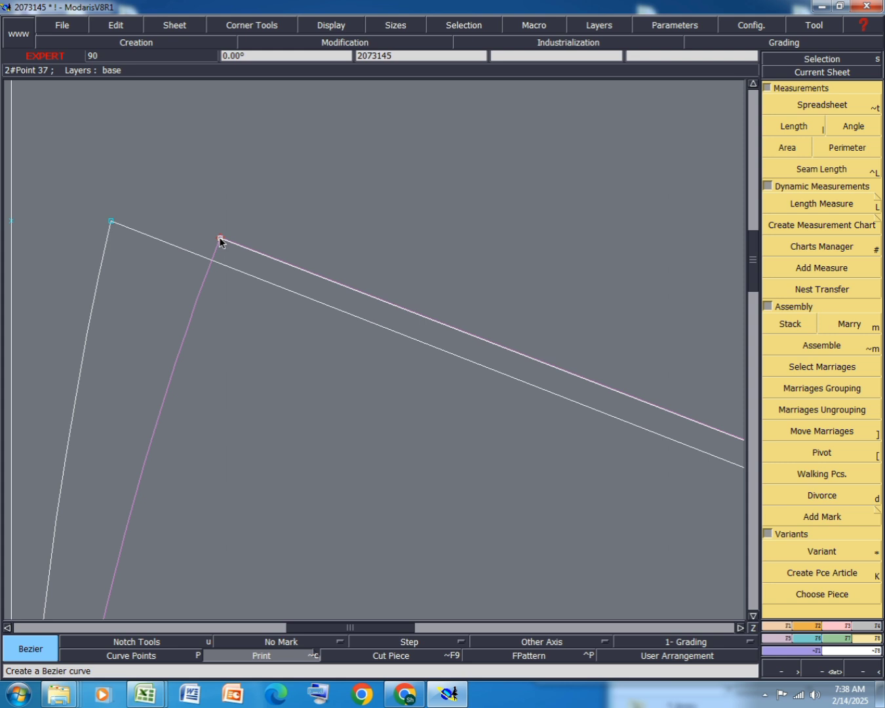
{"action": "scroll", "coordinate": [251, 208], "scroll_direction": "down", "scroll_amount": 3}
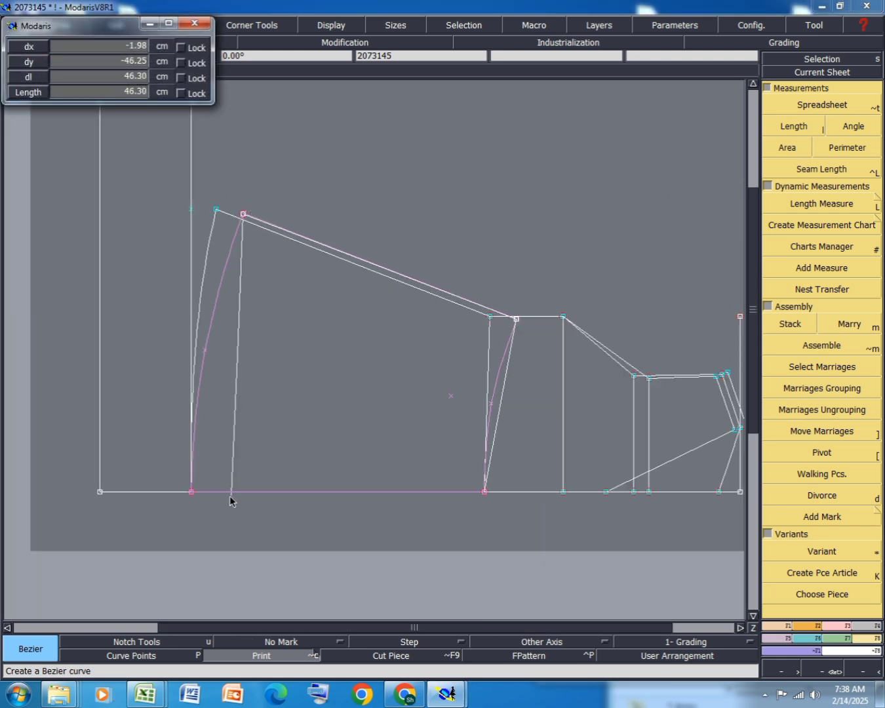
{"action": "scroll", "coordinate": [203, 485], "scroll_direction": "up", "scroll_amount": 2}
{"action": "left_click", "coordinate": [186, 492]}
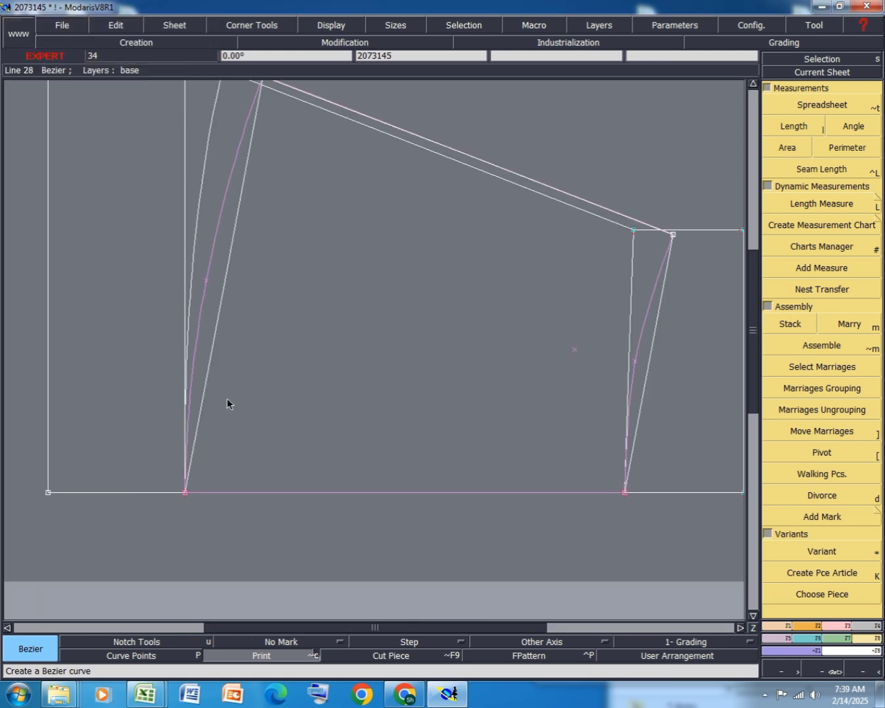
Delete the draft's old hem curve and old slanted side seam beside the newly drawn lines.
{"action": "scroll", "coordinate": [227, 399], "scroll_direction": "down", "scroll_amount": 3}
{"action": "scroll", "coordinate": [224, 280], "scroll_direction": "up", "scroll_amount": 2}
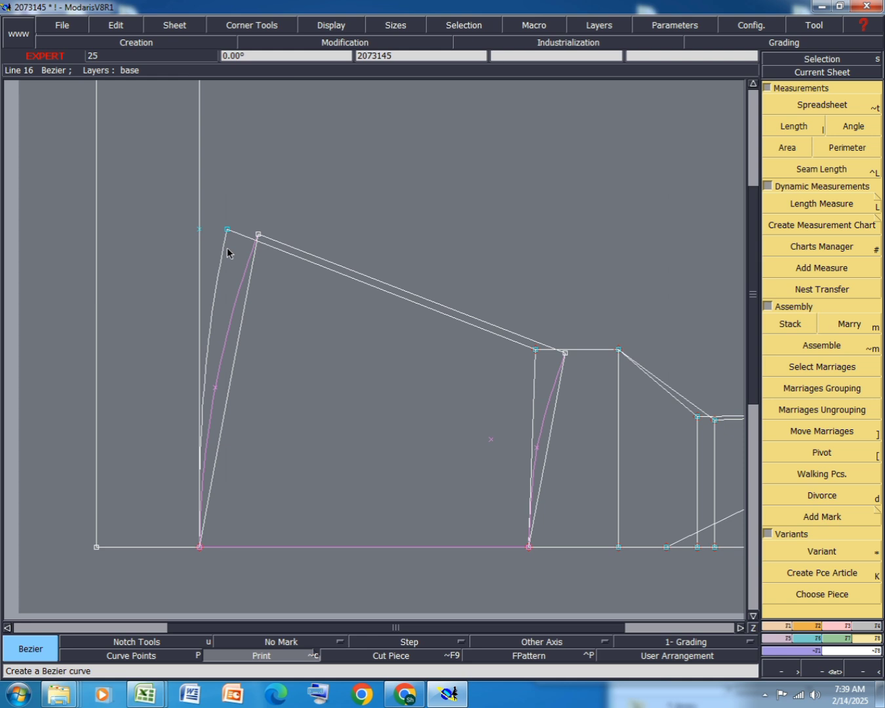
{"action": "key", "text": "Delete"}
{"action": "left_click", "coordinate": [228, 249]}
{"action": "left_click", "coordinate": [249, 241]}
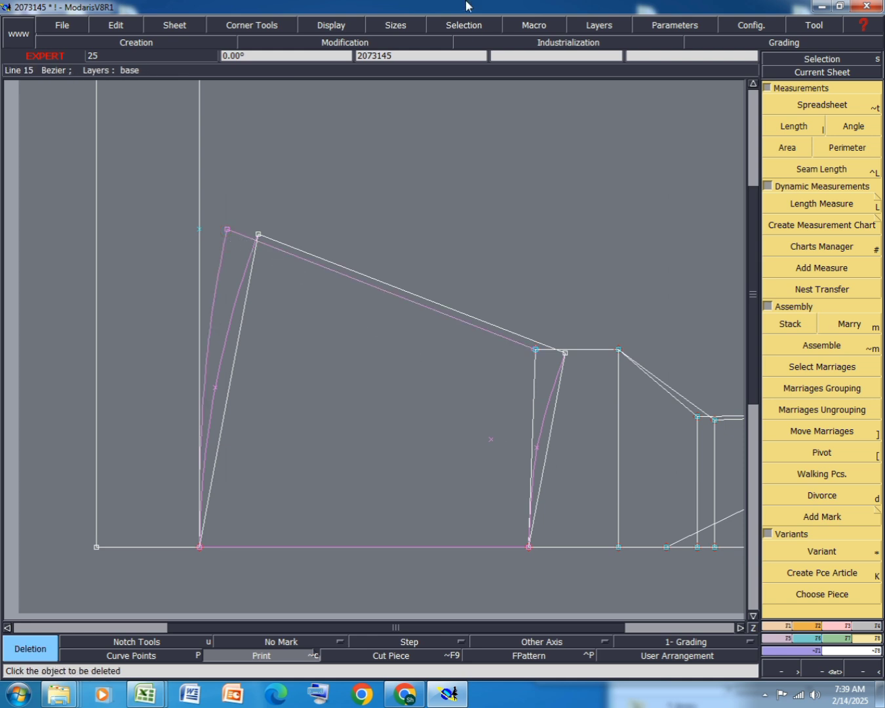
Reshape the new straight hem line with its tangent handles until it follows the printed hem curve.
{"action": "left_click", "coordinate": [327, 26]}
{"action": "left_click", "coordinate": [339, 300]}
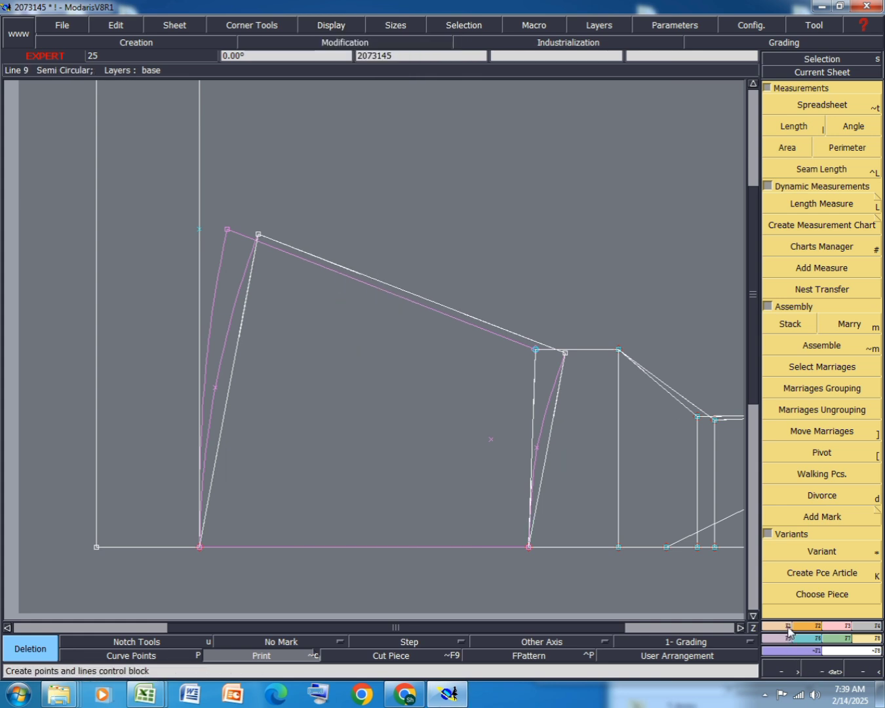
{"action": "left_click", "coordinate": [346, 42]}
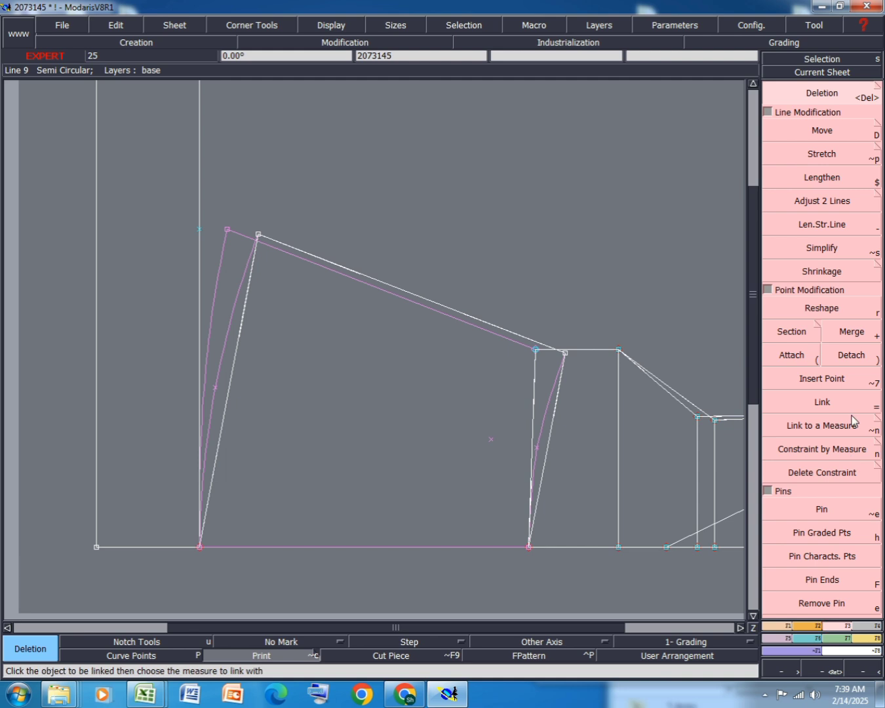
{"action": "left_click", "coordinate": [824, 308]}
{"action": "left_click", "coordinate": [216, 449]}
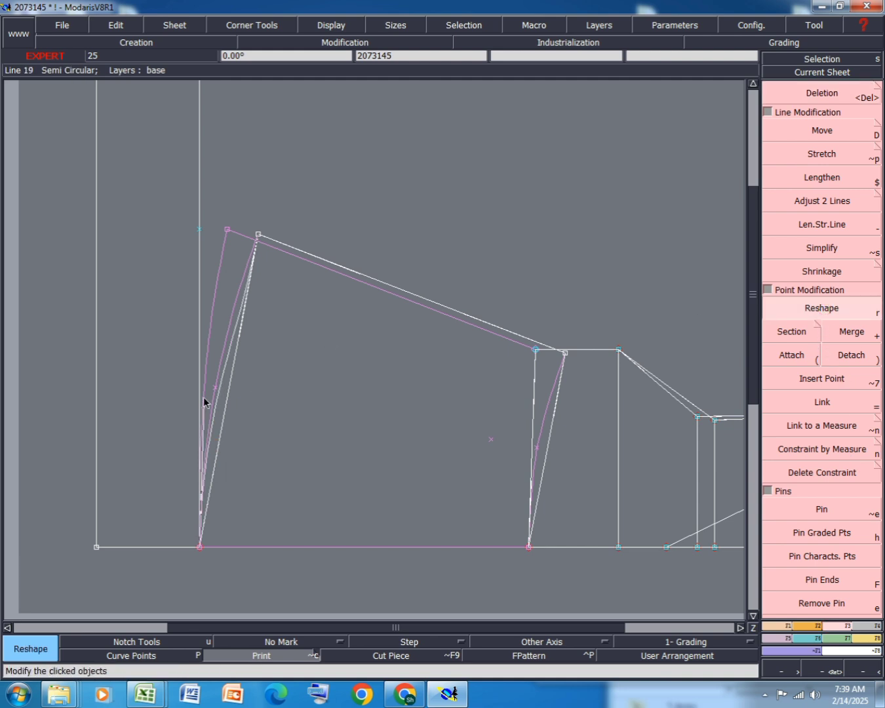
{"action": "left_click", "coordinate": [204, 397]}
{"action": "left_click", "coordinate": [238, 338]}
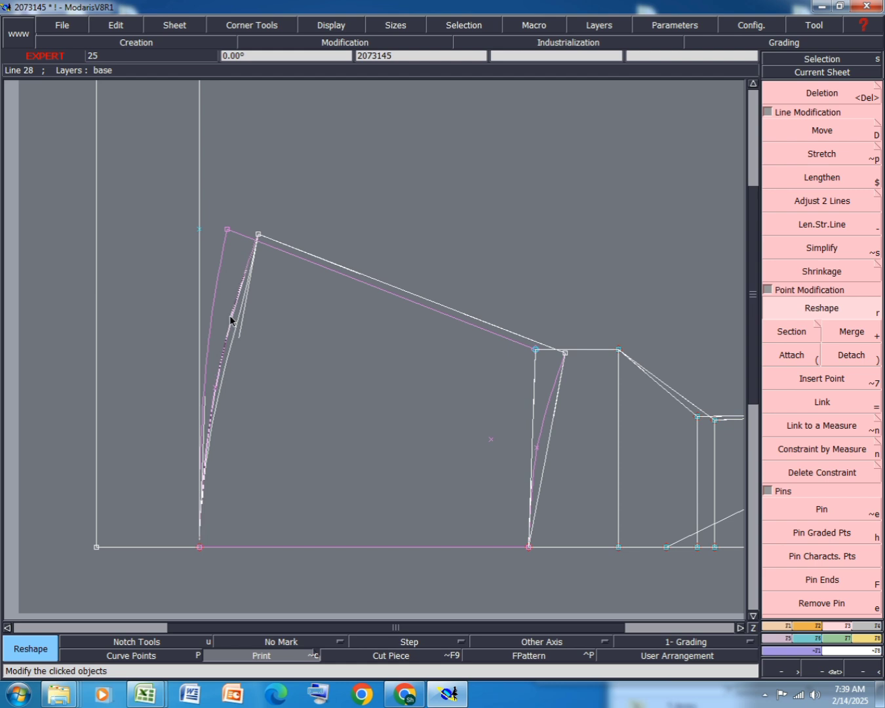
{"action": "left_click", "coordinate": [230, 320]}
{"action": "left_click", "coordinate": [205, 402]}
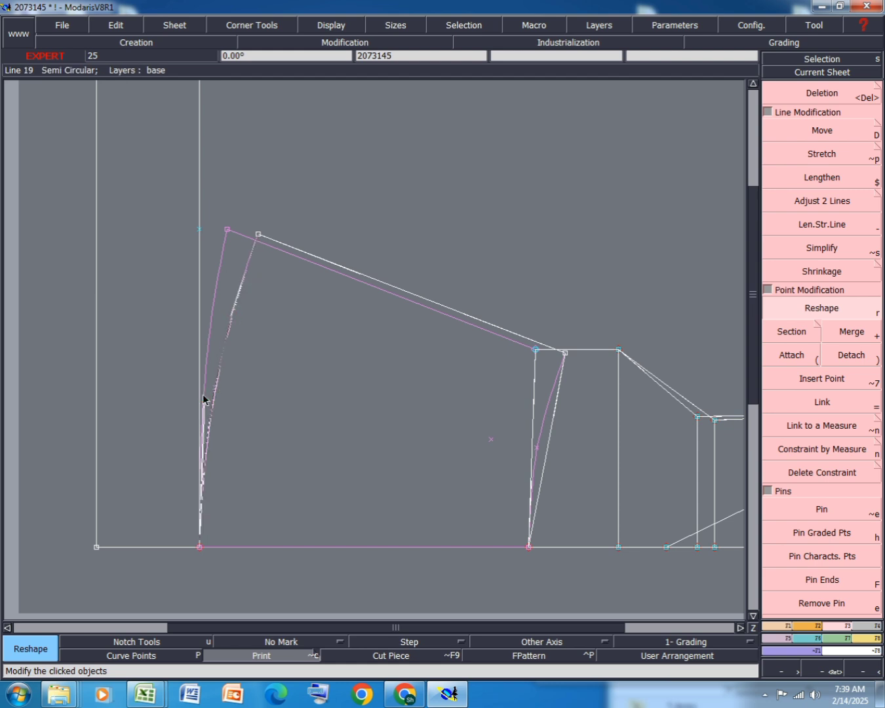
{"action": "left_click", "coordinate": [214, 386]}
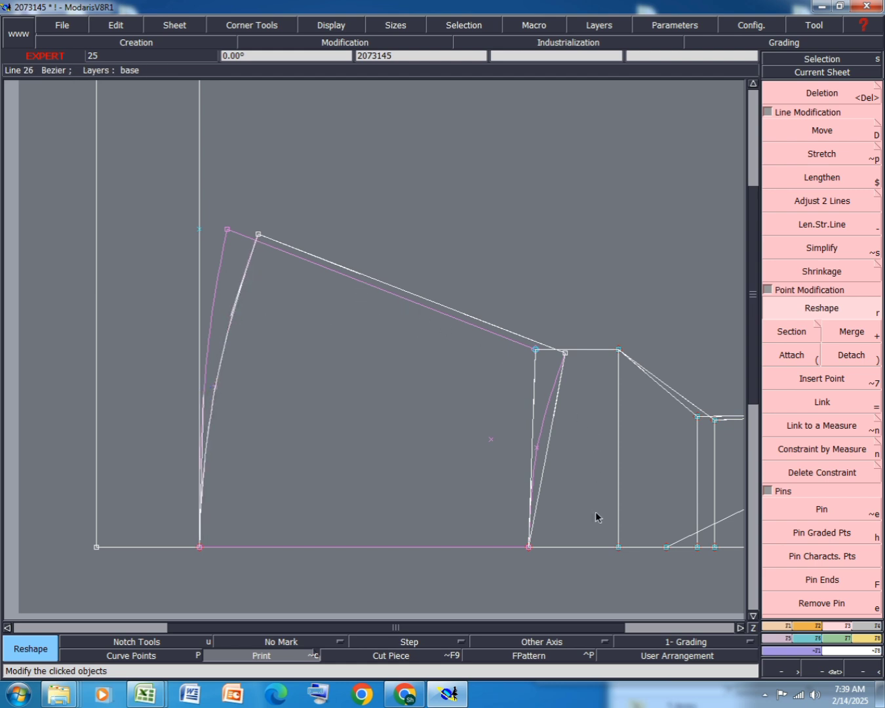
Try to reshape the new top-edge line and the draft's original top-edge line toward the printed curve, and undo both changes.
{"action": "scroll", "coordinate": [570, 512], "scroll_direction": "up", "scroll_amount": 2}
{"action": "left_click", "coordinate": [503, 446]}
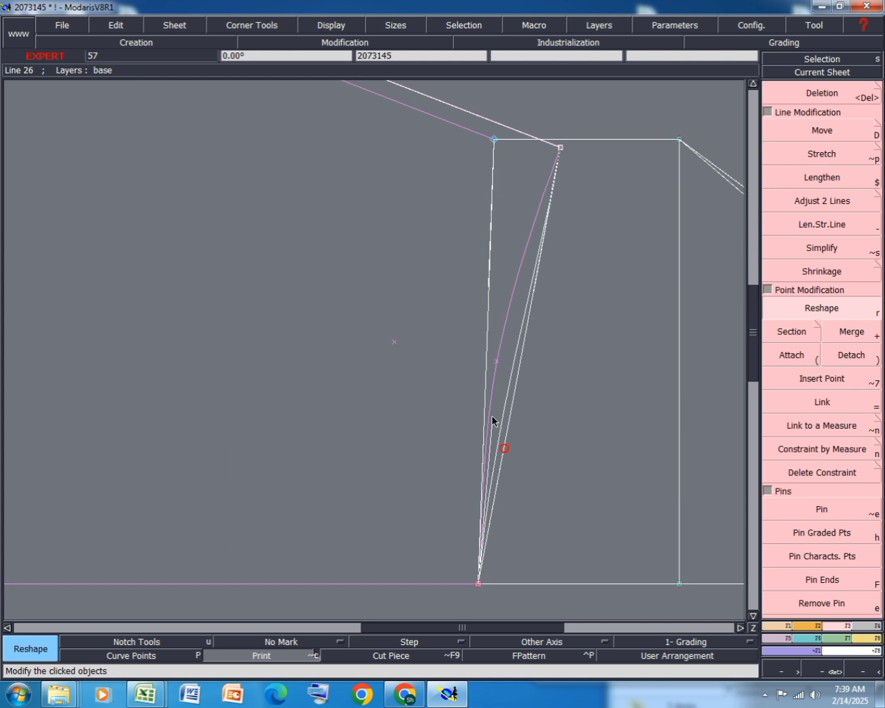
{"action": "left_click", "coordinate": [486, 378]}
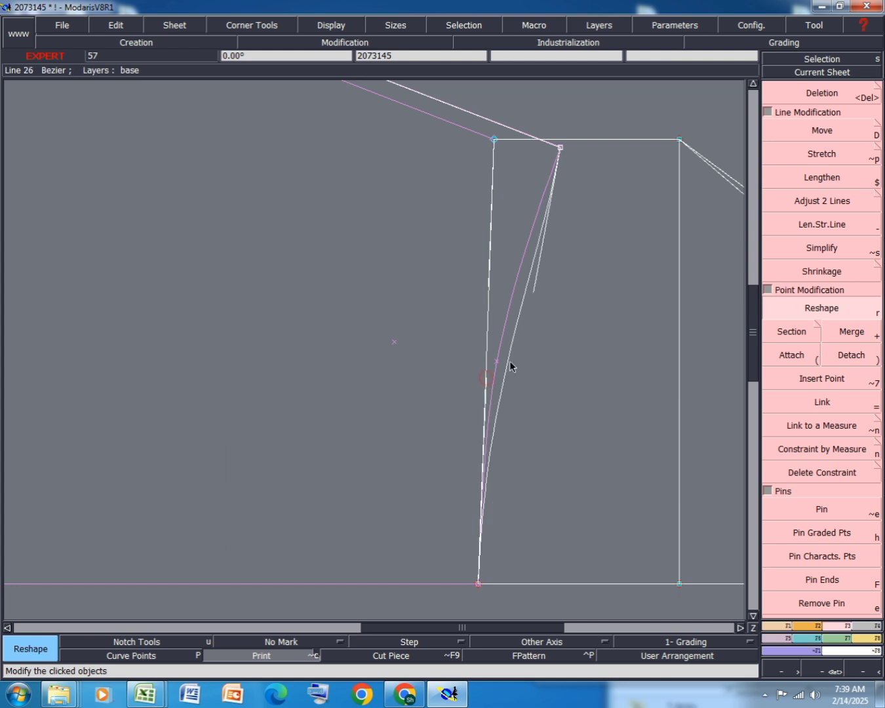
{"action": "left_click", "coordinate": [485, 285]}
{"action": "left_click", "coordinate": [486, 287]}
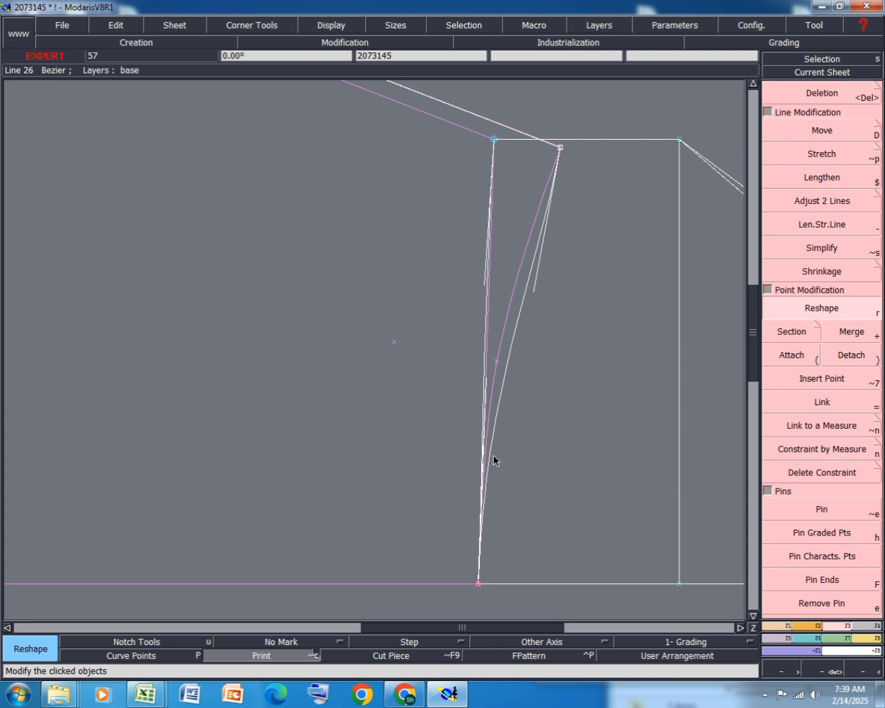
{"action": "key", "text": "ctrl+z"}
{"action": "key", "text": "ctrl+z"}
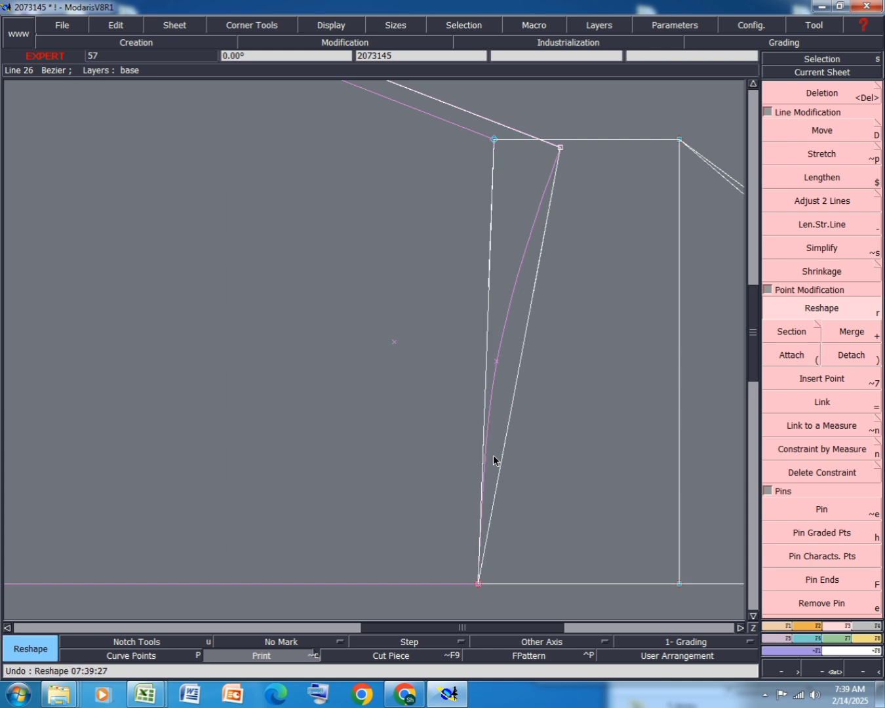
Reshape the draft's original top-edge line into a slight curve by adjusting its lower and upper tangent handles.
{"action": "left_click", "coordinate": [479, 497]}
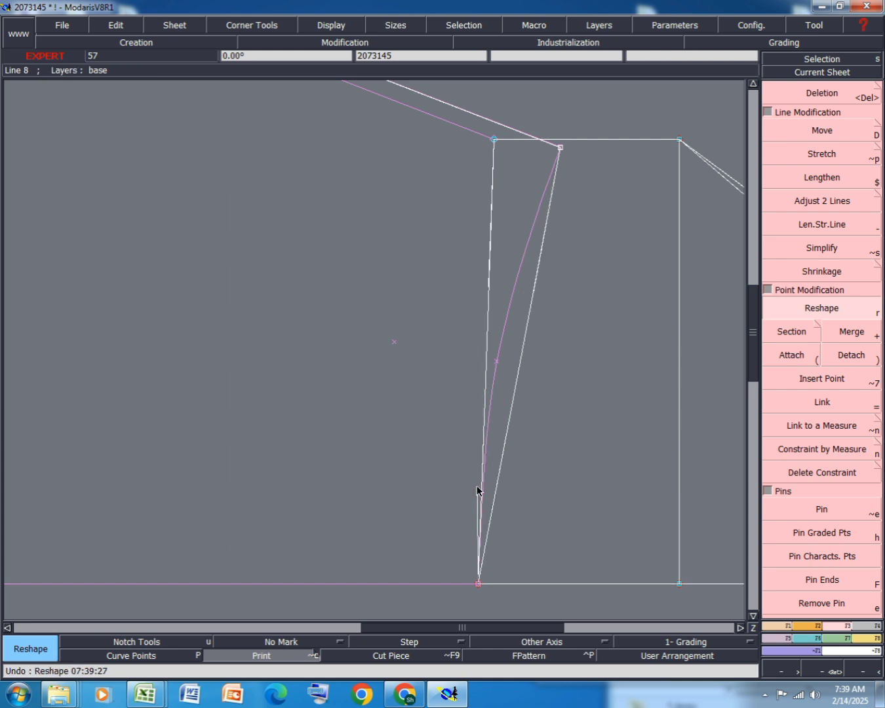
{"action": "left_click", "coordinate": [479, 473]}
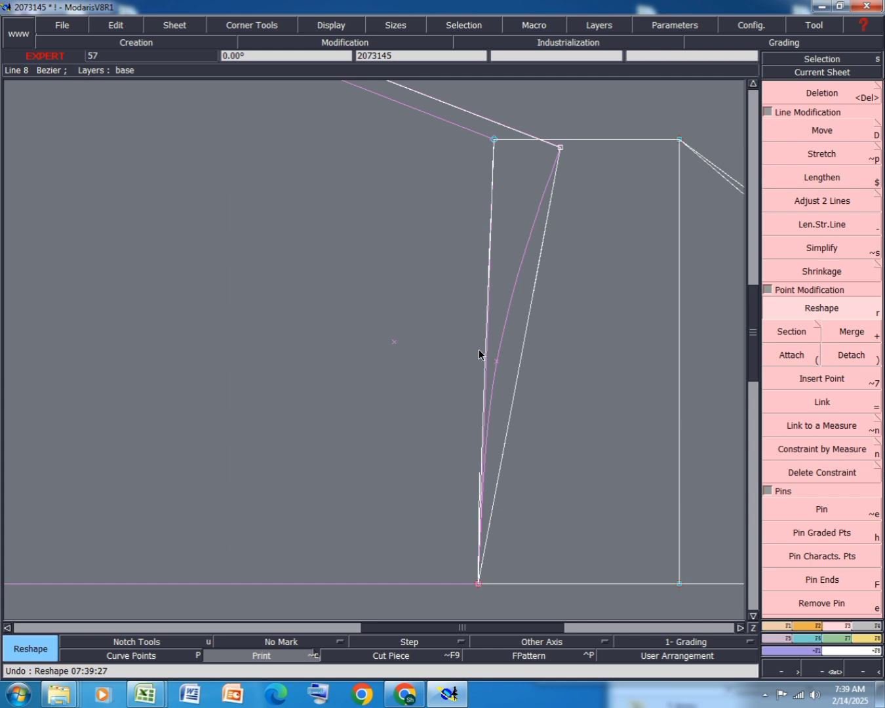
{"action": "left_click", "coordinate": [488, 288]}
Try to move the upper endpoint of the draft's original top-edge line by 0.50 cm in X and 0 in Y, and undo the move.
{"action": "left_click", "coordinate": [830, 522]}
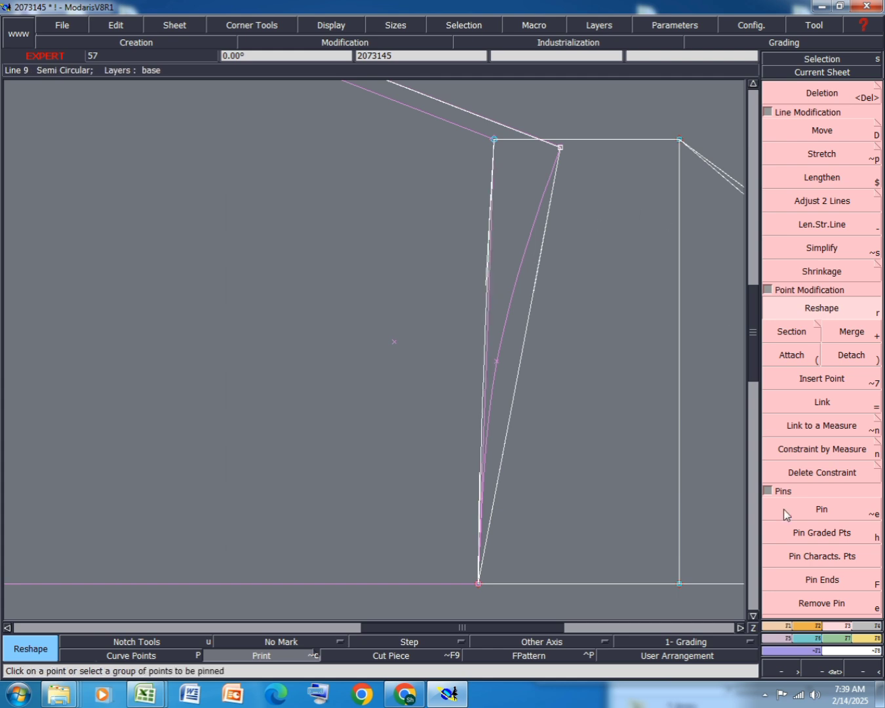
{"action": "left_click", "coordinate": [764, 140]}
{"action": "left_click", "coordinate": [496, 138]}
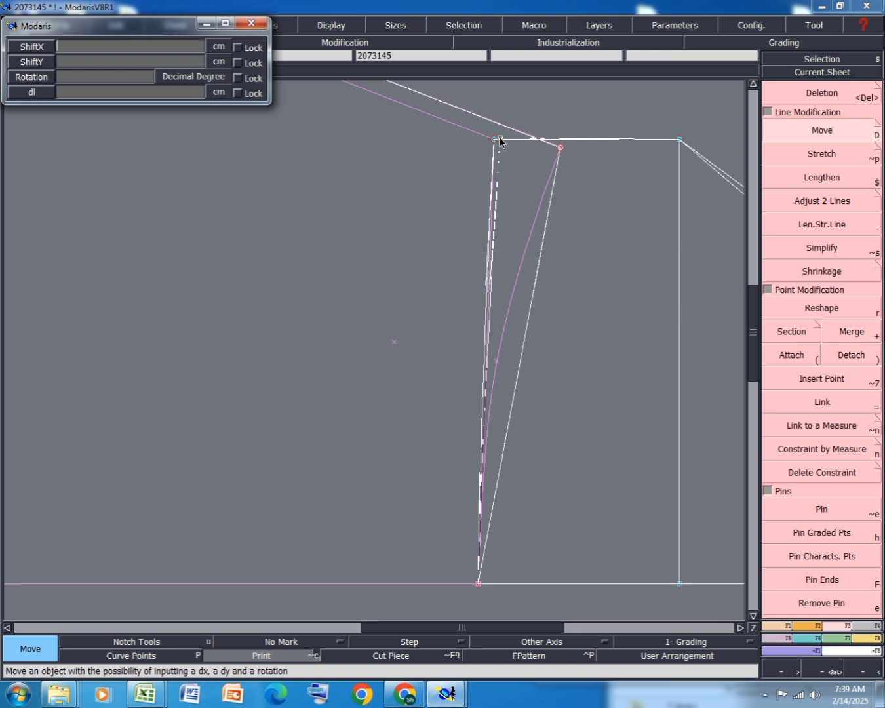
{"action": "key", "text": "Tab"}
{"action": "type", "text": "0"}
{"action": "key", "text": "Return"}
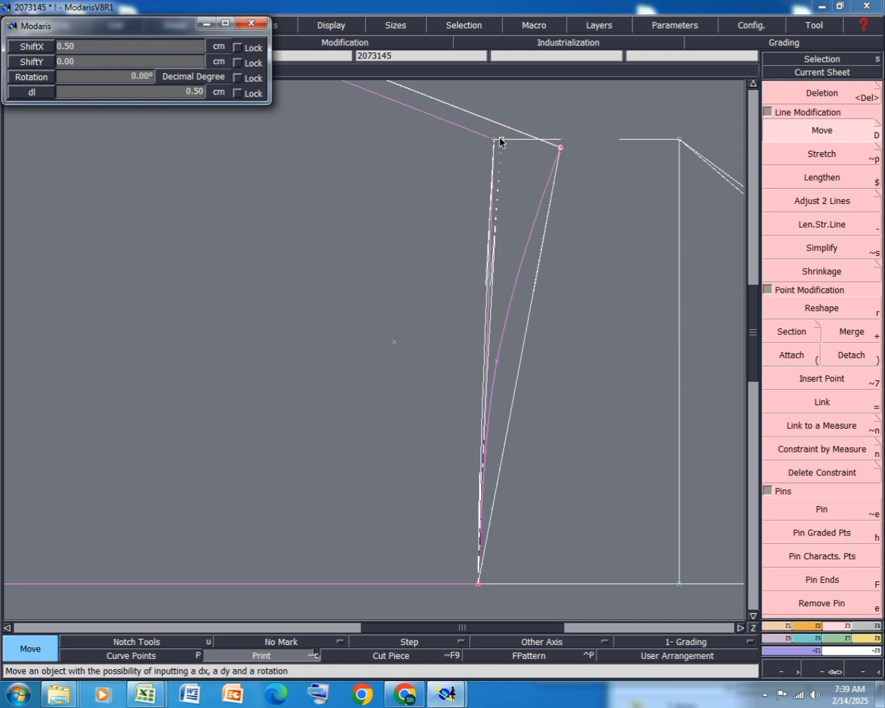
{"action": "left_click", "coordinate": [823, 308]}
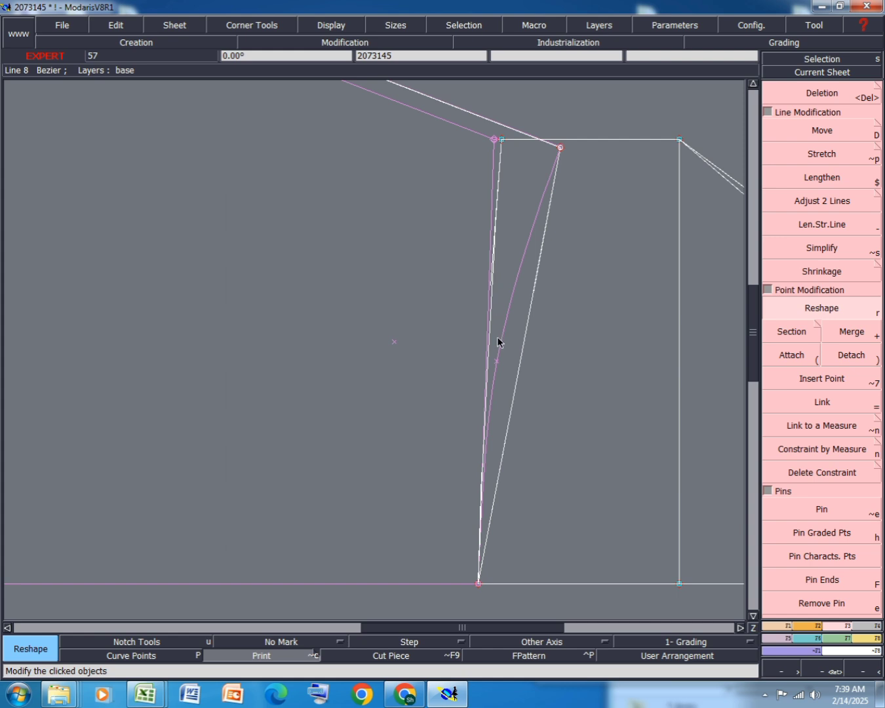
{"action": "key", "text": "ctrl+z"}
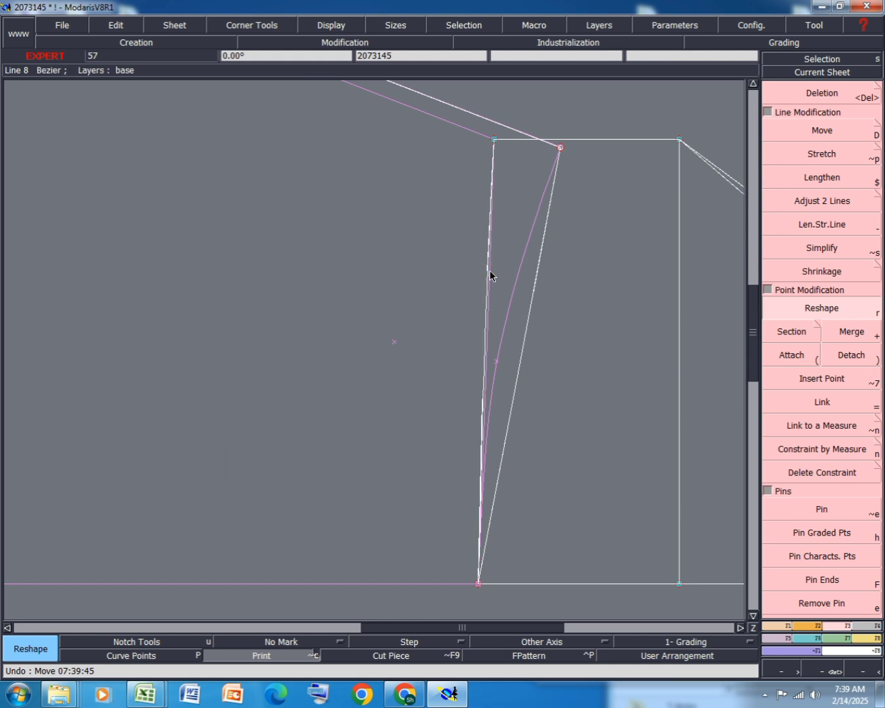
Create a short symmetry axis along the baseline at the top-edge corner, mirror the draft's original top-edge line across it, and undo both.
{"action": "scroll", "coordinate": [490, 271], "scroll_direction": "down", "scroll_amount": 2}
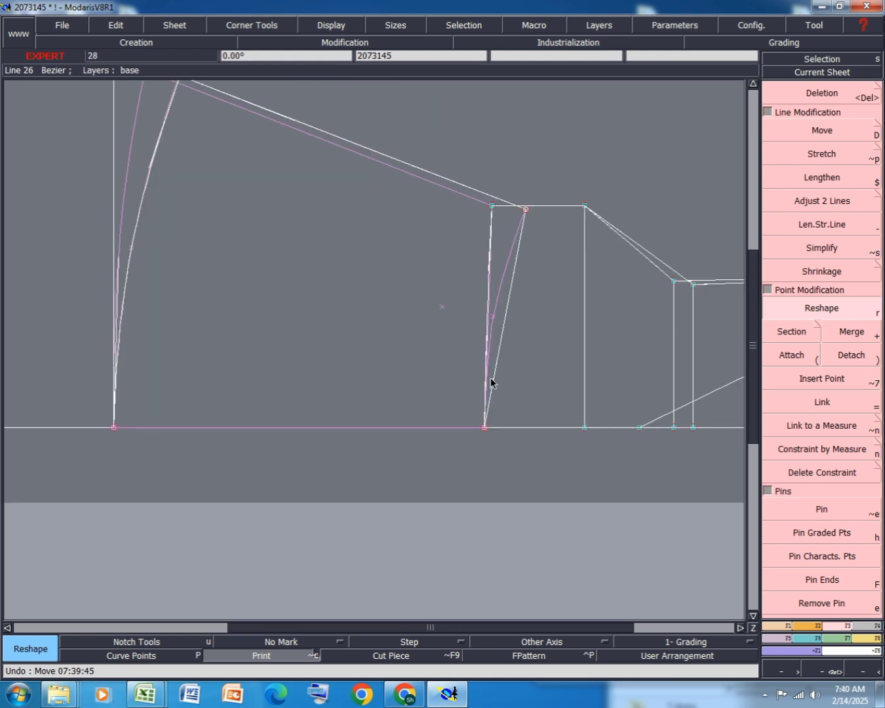
{"action": "left_click", "coordinate": [786, 626]}
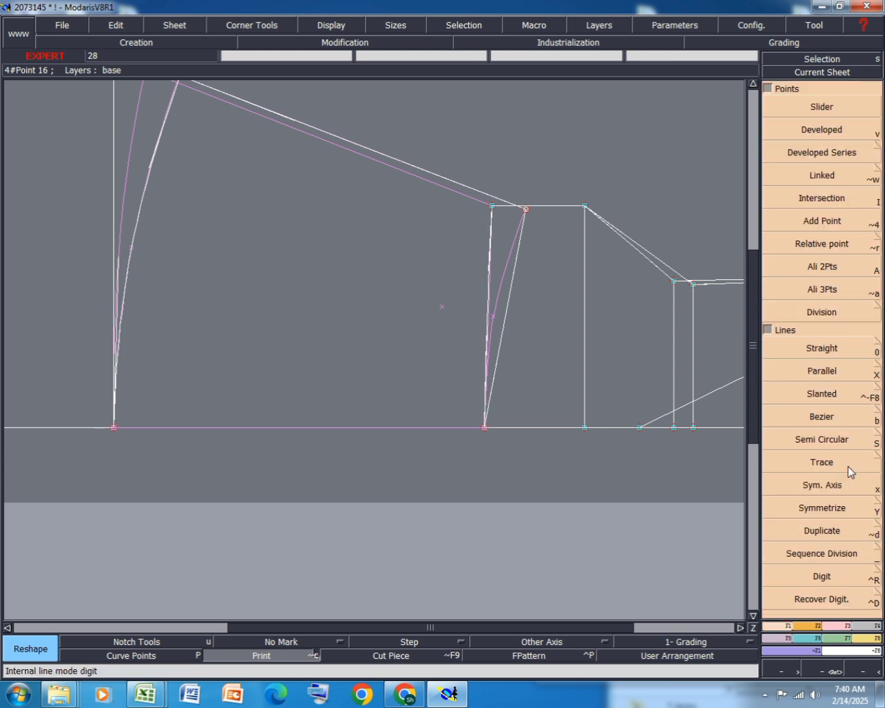
{"action": "left_click", "coordinate": [828, 485]}
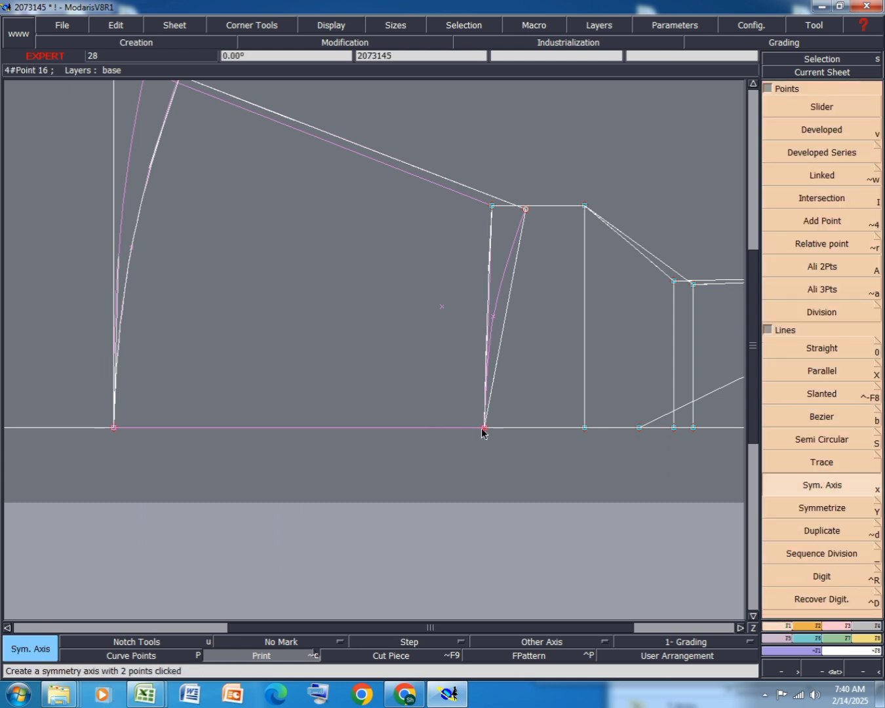
{"action": "left_click", "coordinate": [483, 427]}
{"action": "left_click", "coordinate": [455, 428]}
{"action": "left_click", "coordinate": [818, 505]}
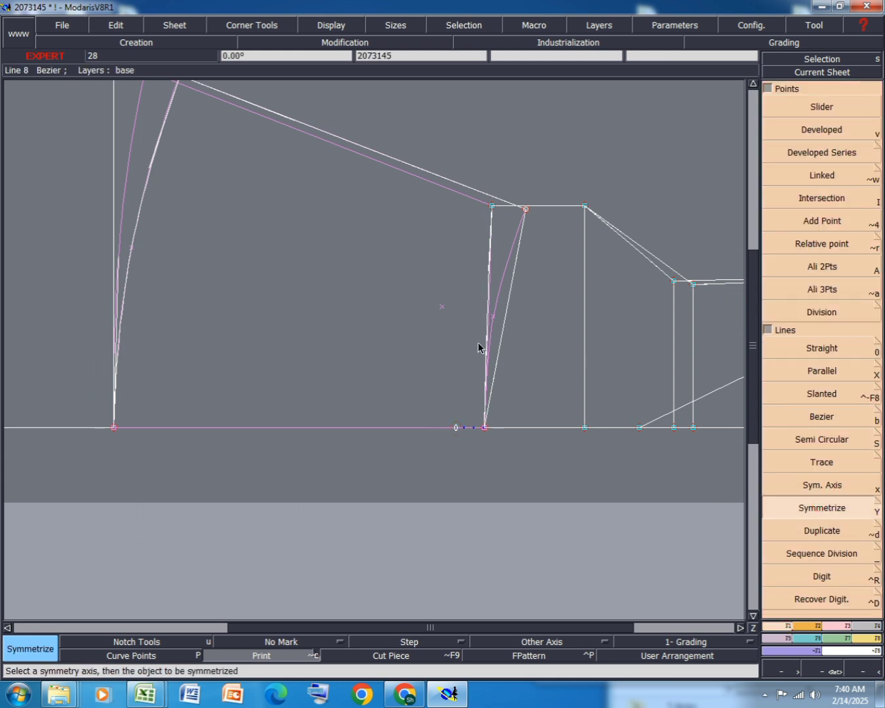
{"action": "left_click", "coordinate": [487, 351]}
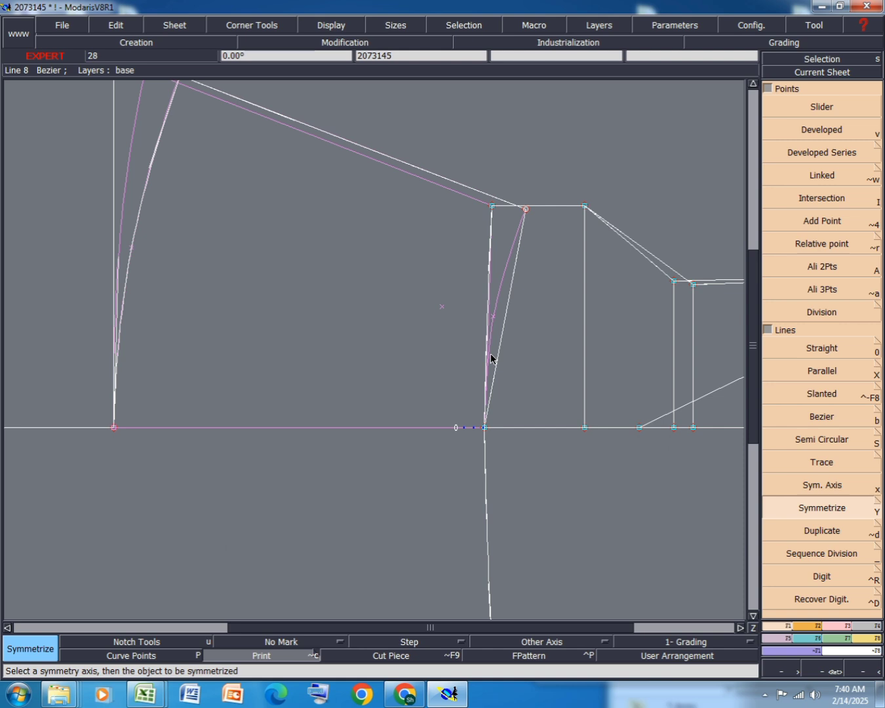
{"action": "key", "text": "ctrl+z"}
{"action": "key", "text": "ctrl+z"}
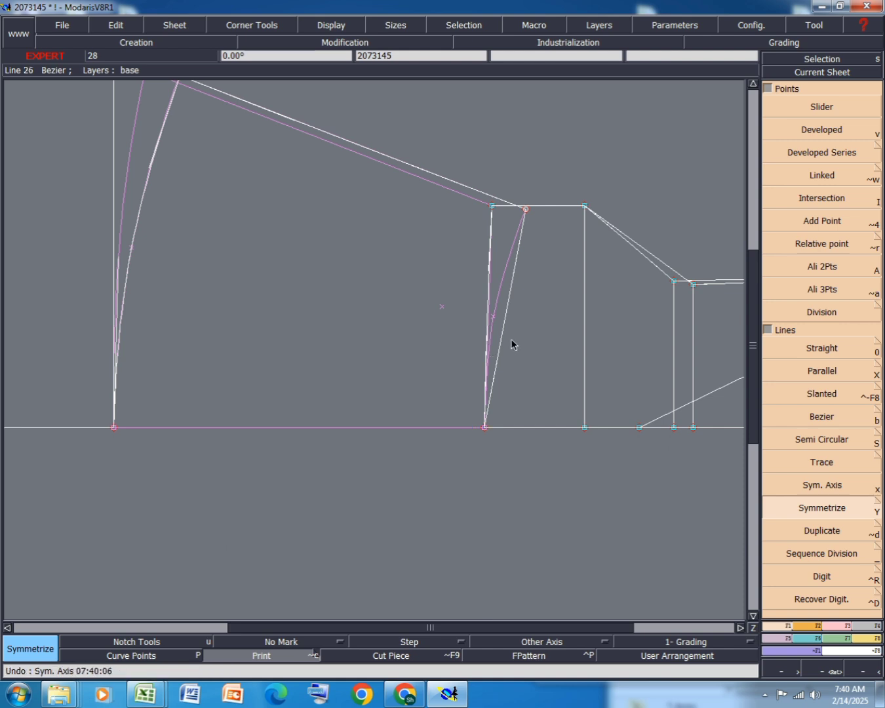
{"action": "left_click", "coordinate": [814, 439]}
{"action": "left_click", "coordinate": [833, 626]}
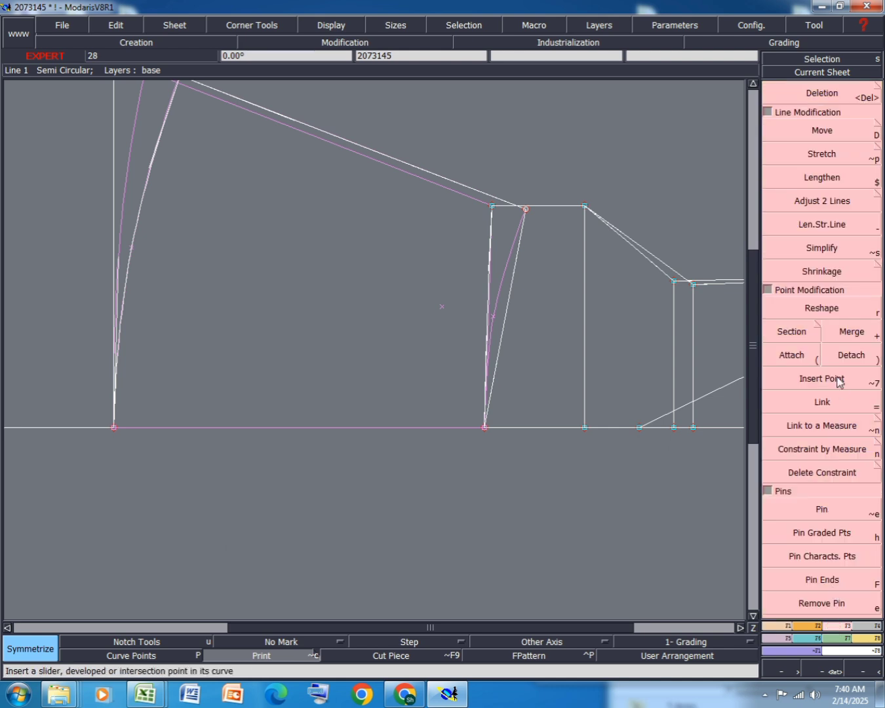
Reshape the new top-edge line of the skirt panel into a curve that follows the printed outline.
{"action": "left_click", "coordinate": [821, 310]}
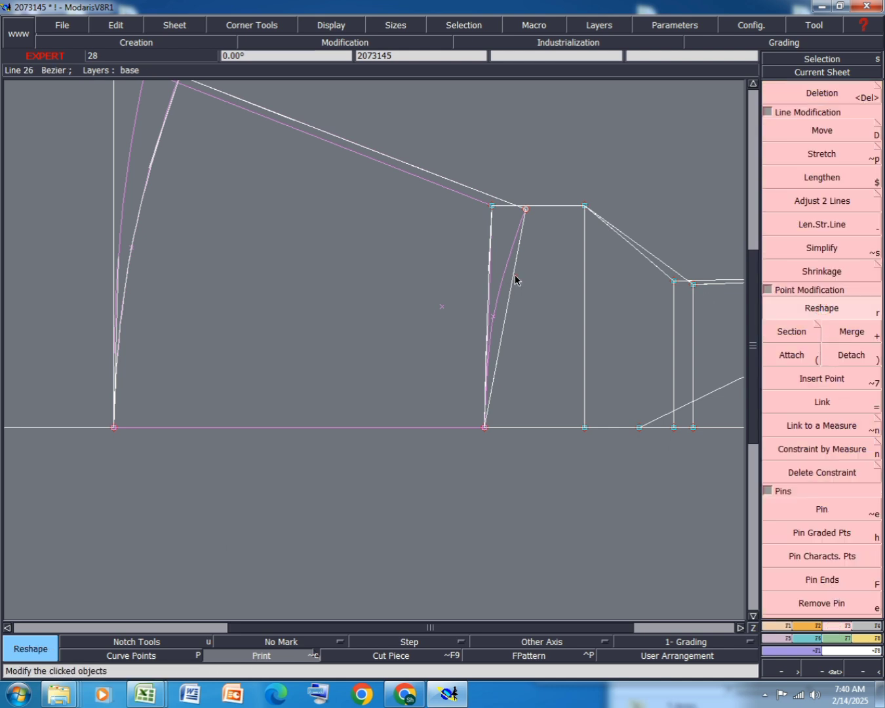
{"action": "left_click_drag", "start_coordinate": [513, 280], "coordinate": [487, 316]}
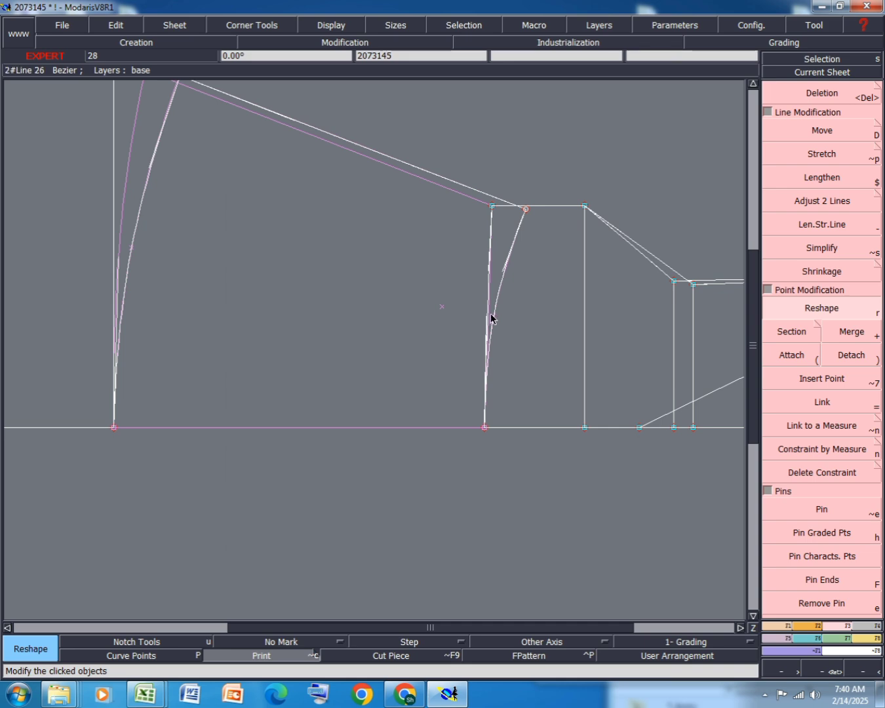
Turn off the printed outline and save the model, continuing past the validation warnings.
{"action": "left_click", "coordinate": [250, 658]}
{"action": "key", "text": "ctrl+s"}
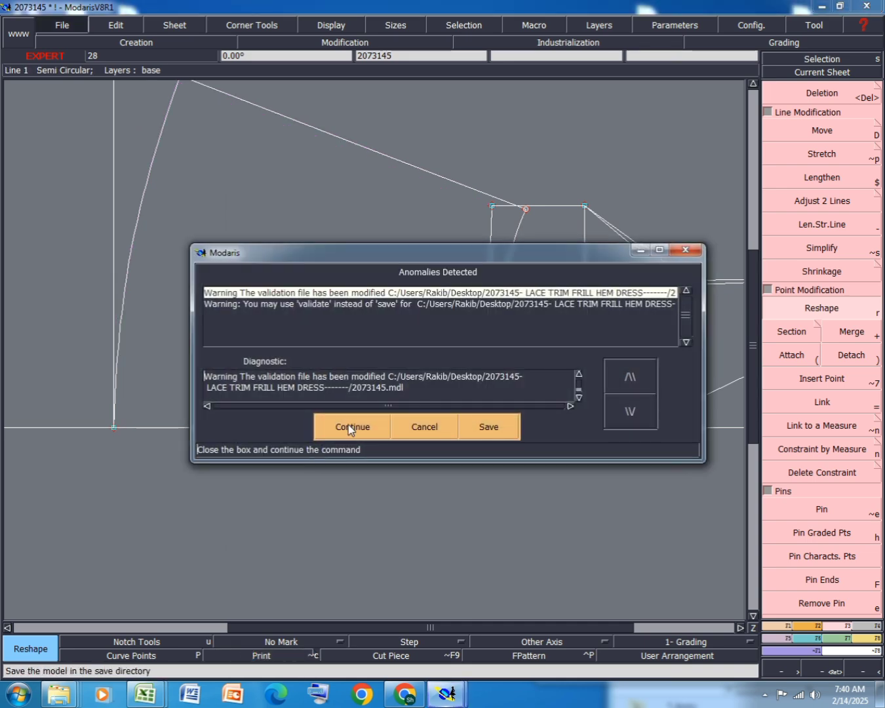
{"action": "left_click", "coordinate": [348, 424]}
Create a short symmetry axis along the side seam from the hem corner, mirror the hem curve across it, and undo both.
{"action": "scroll", "coordinate": [209, 387], "scroll_direction": "down", "scroll_amount": 3}
{"action": "scroll", "coordinate": [173, 243], "scroll_direction": "up", "scroll_amount": 2}
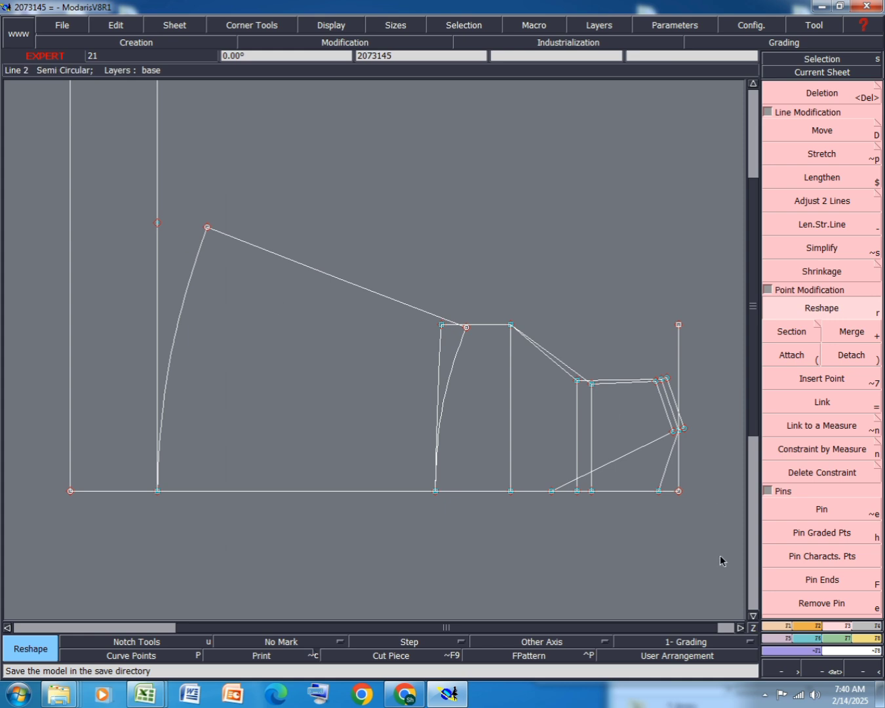
{"action": "left_click", "coordinate": [786, 625]}
{"action": "left_click", "coordinate": [822, 486]}
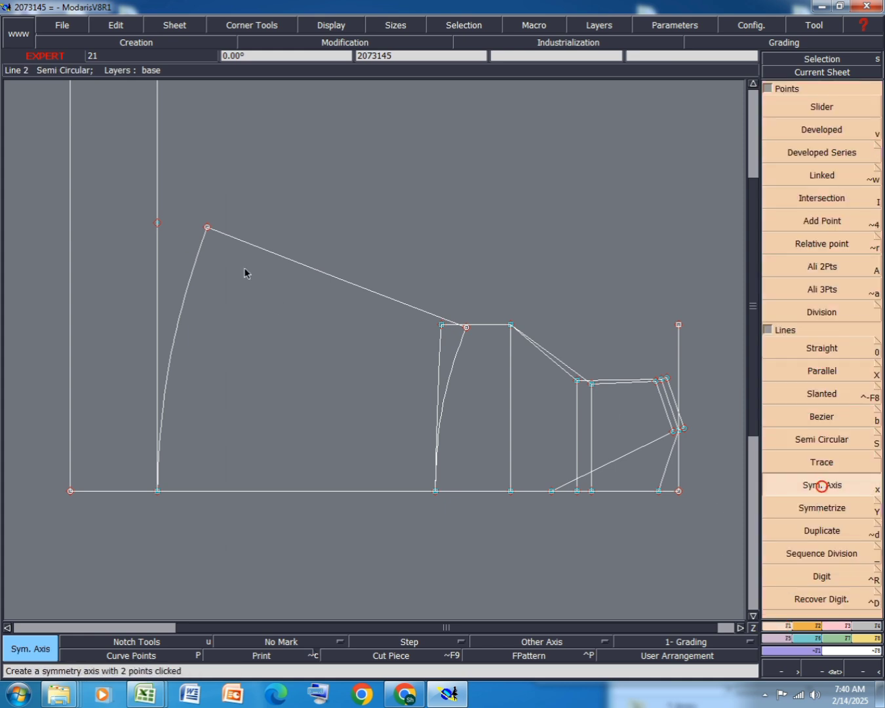
{"action": "left_click", "coordinate": [208, 227]}
{"action": "left_click", "coordinate": [235, 238]}
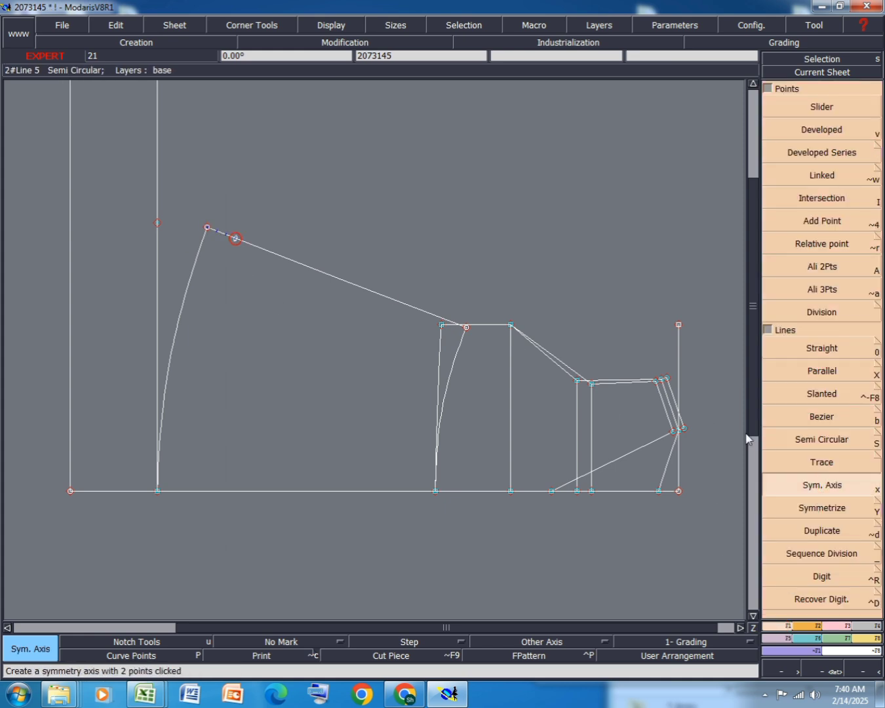
{"action": "left_click", "coordinate": [821, 508]}
{"action": "left_click", "coordinate": [181, 333]}
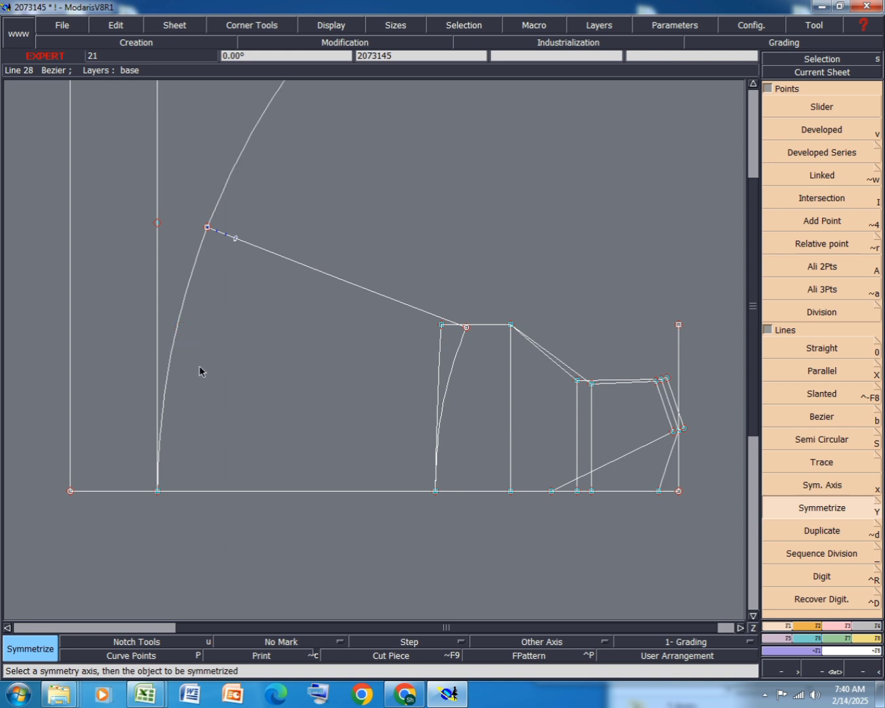
{"action": "scroll", "coordinate": [221, 325], "scroll_direction": "down", "scroll_amount": 3}
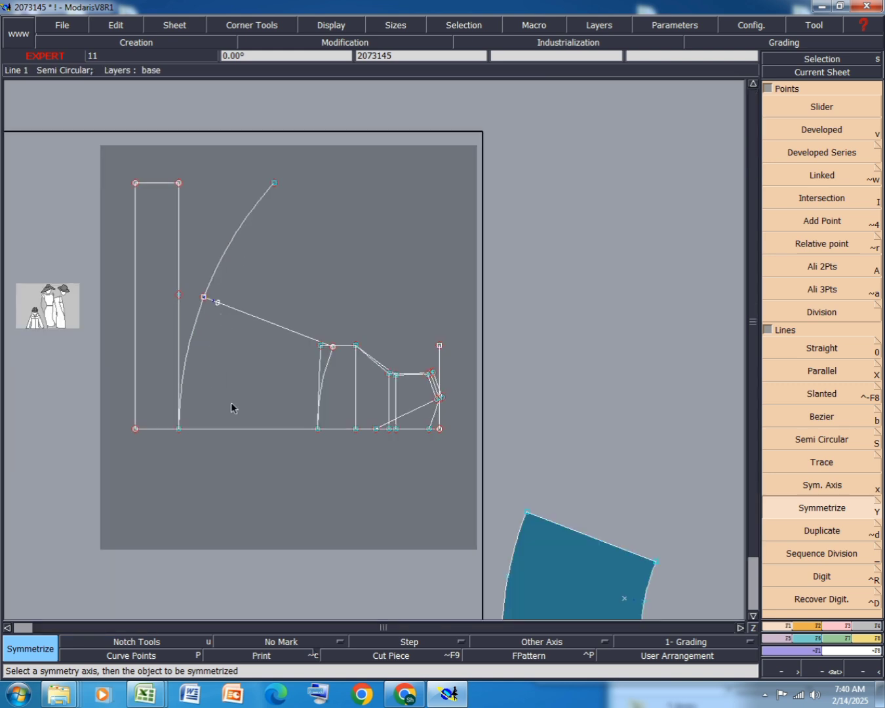
{"action": "scroll", "coordinate": [340, 354], "scroll_direction": "up", "scroll_amount": 2}
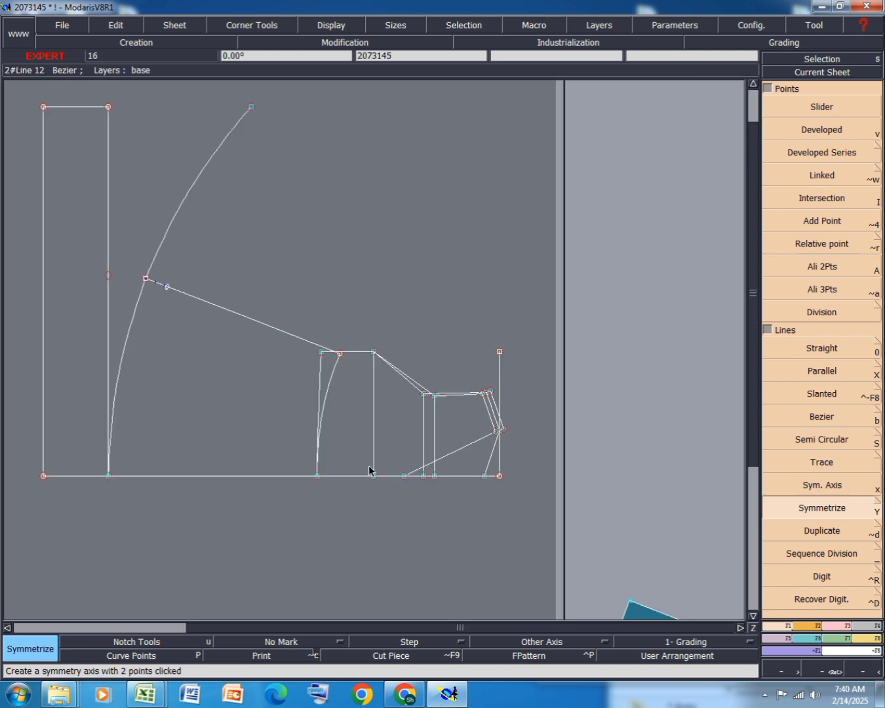
{"action": "key", "text": "ctrl+z"}
Create a short symmetry axis along the side seam from the top-edge corner, mirror the curved top edge across it, and undo both.
{"action": "left_click", "coordinate": [790, 483]}
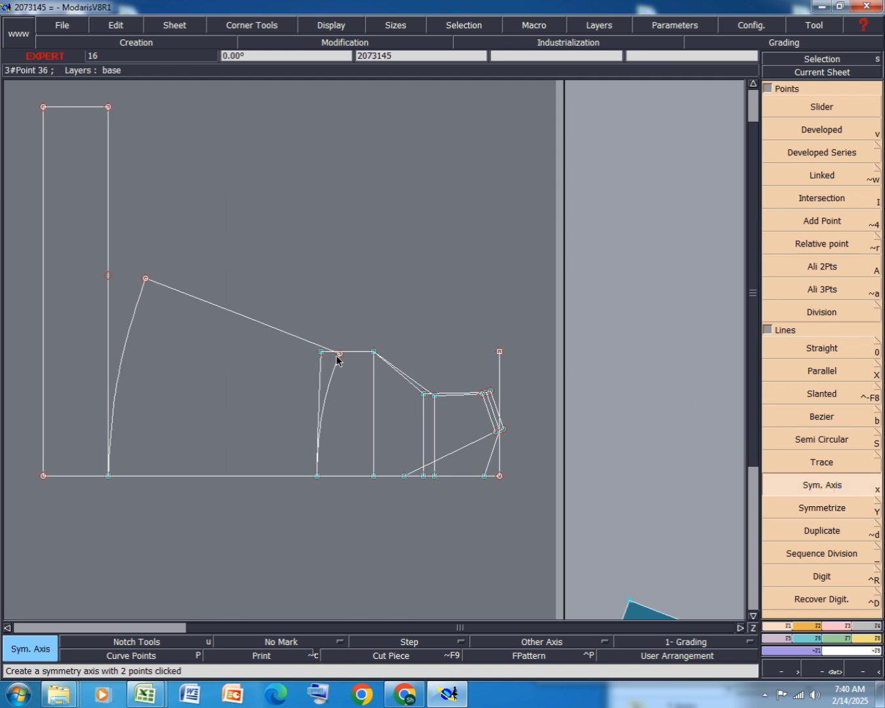
{"action": "left_click", "coordinate": [314, 343]}
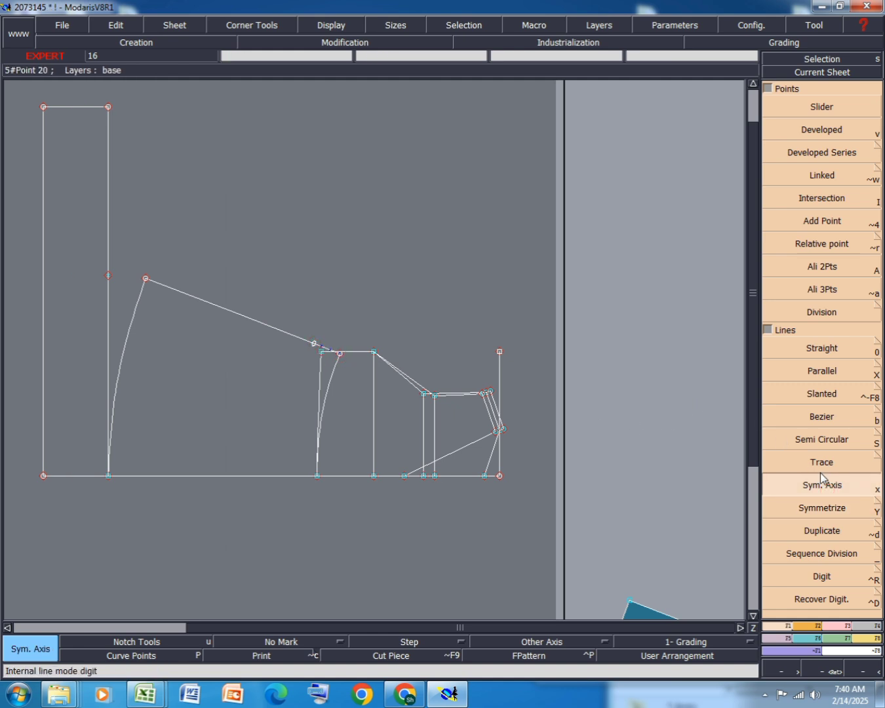
{"action": "left_click", "coordinate": [778, 513]}
{"action": "left_click", "coordinate": [326, 378]}
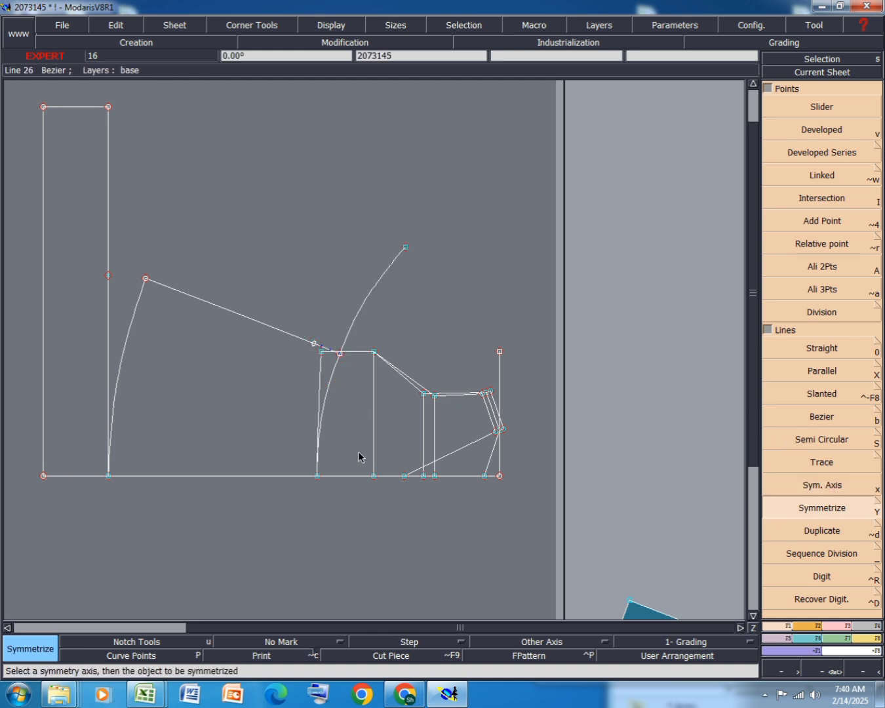
{"action": "key", "text": "ctrl+z"}
{"action": "key", "text": "ctrl+z"}
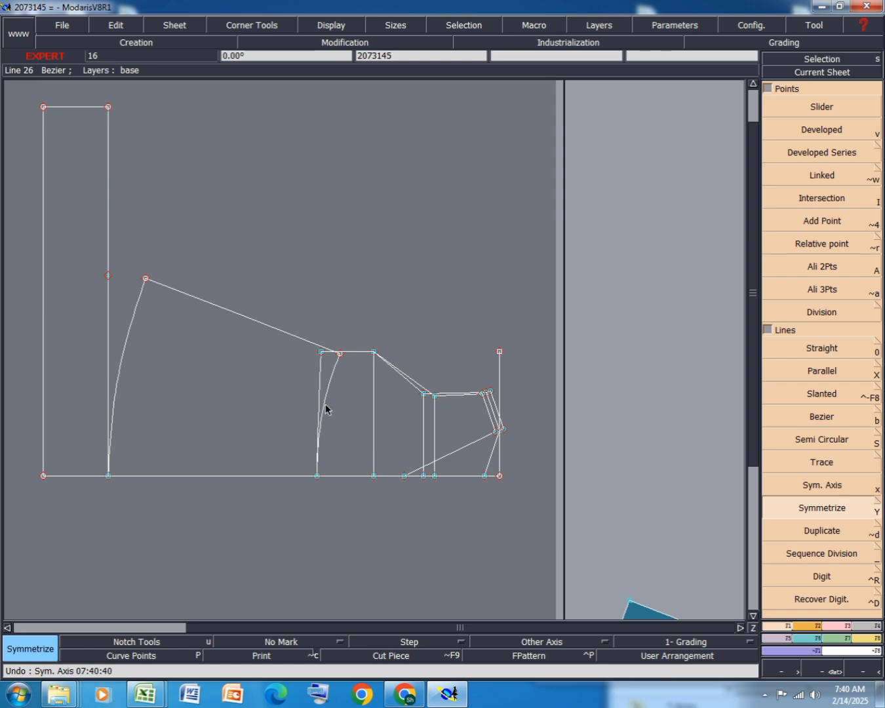
Save the model and turn on the display of curve handles.
{"action": "key", "text": "ctrl+s"}
{"action": "left_click", "coordinate": [353, 426]}
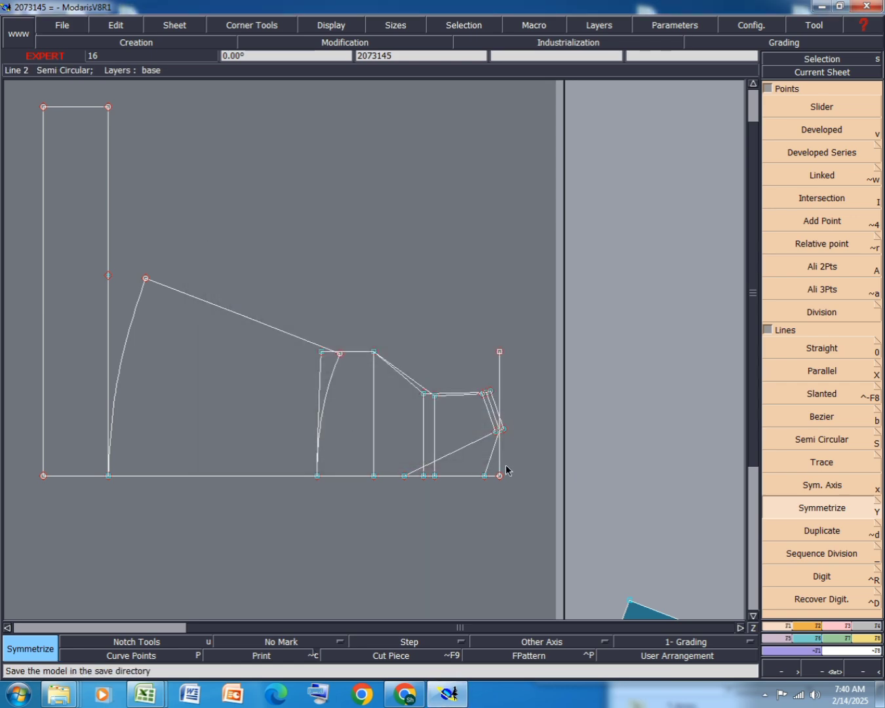
{"action": "scroll", "coordinate": [412, 381], "scroll_direction": "up", "scroll_amount": 5}
{"action": "left_click", "coordinate": [328, 26]}
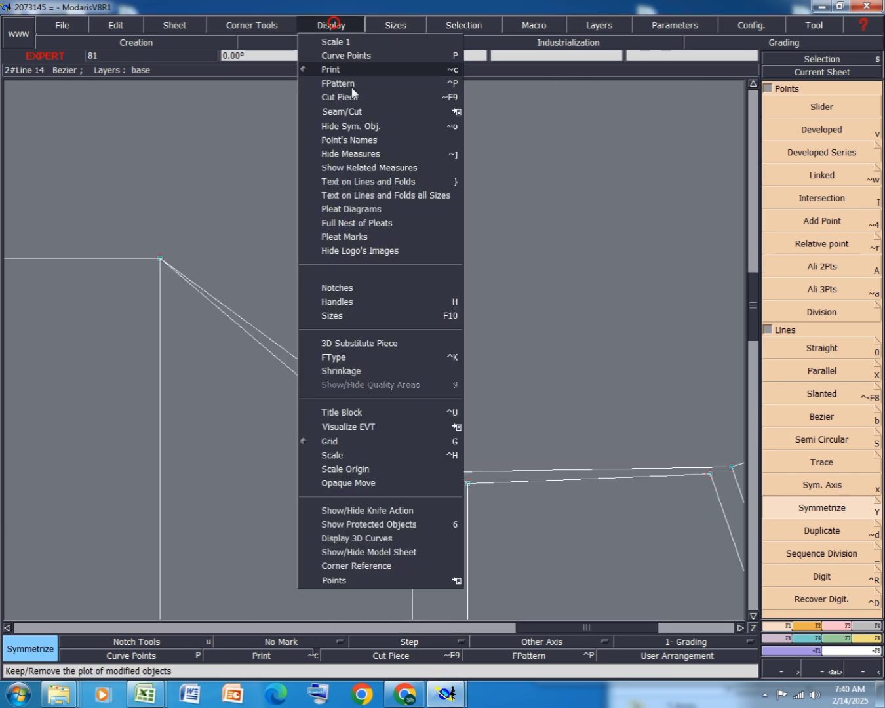
{"action": "left_click", "coordinate": [345, 299]}
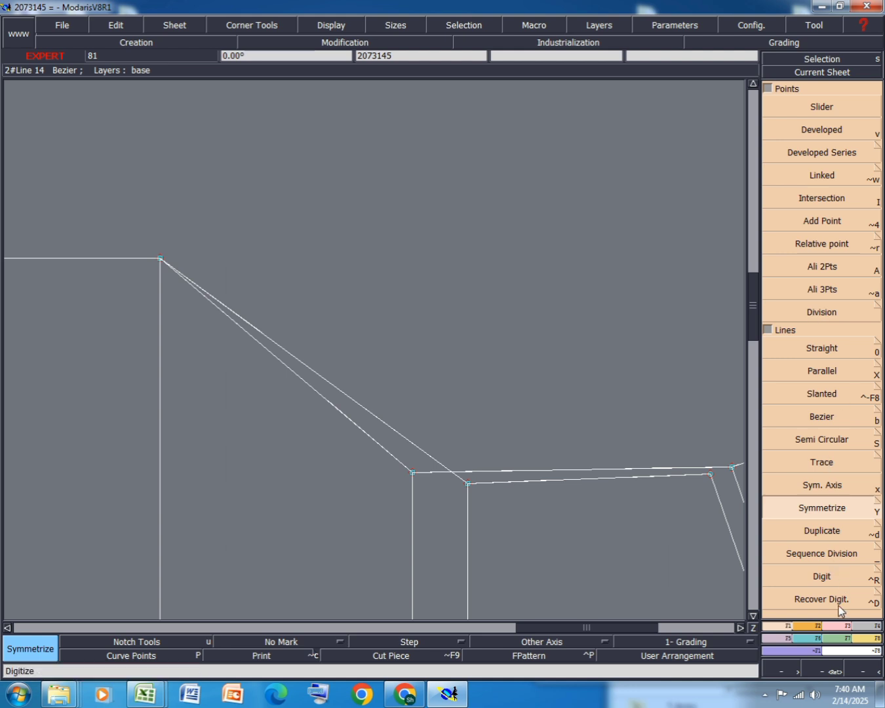
Reshape the inner armhole line from the underarm corner to the nearer vertical line into a deep curve using both end handles.
{"action": "right_click", "coordinate": [842, 407]}
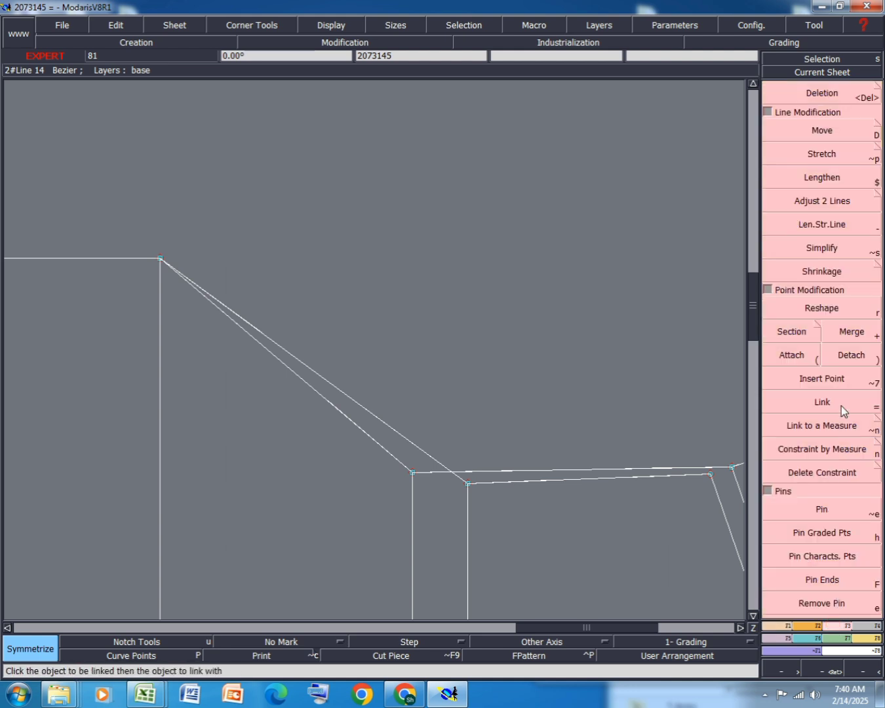
{"action": "left_click", "coordinate": [825, 308]}
{"action": "left_click", "coordinate": [245, 331]}
{"action": "left_click", "coordinate": [185, 370]}
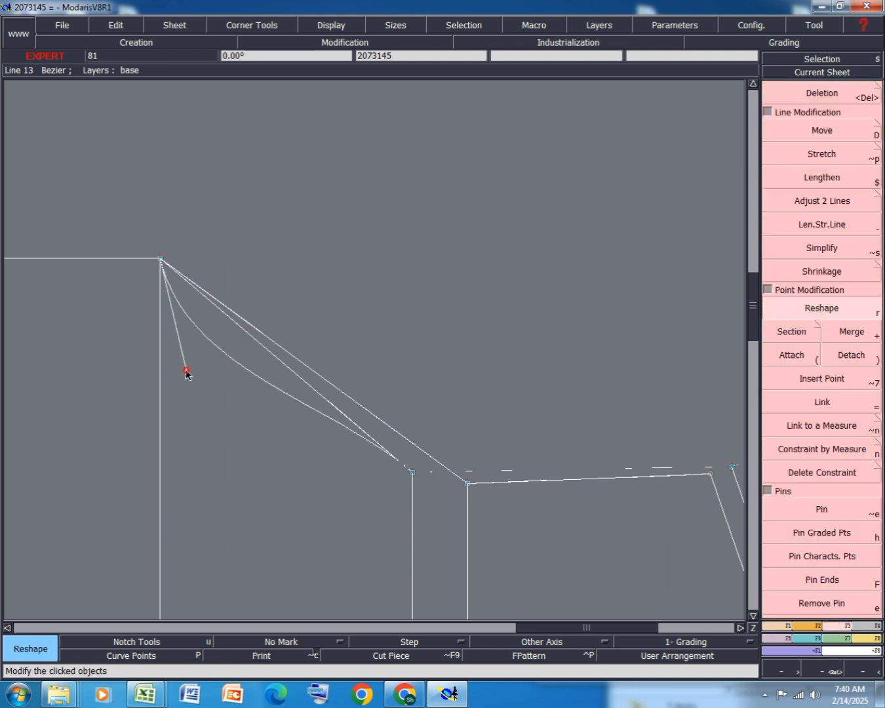
{"action": "left_click", "coordinate": [338, 409]}
{"action": "left_click", "coordinate": [221, 440]}
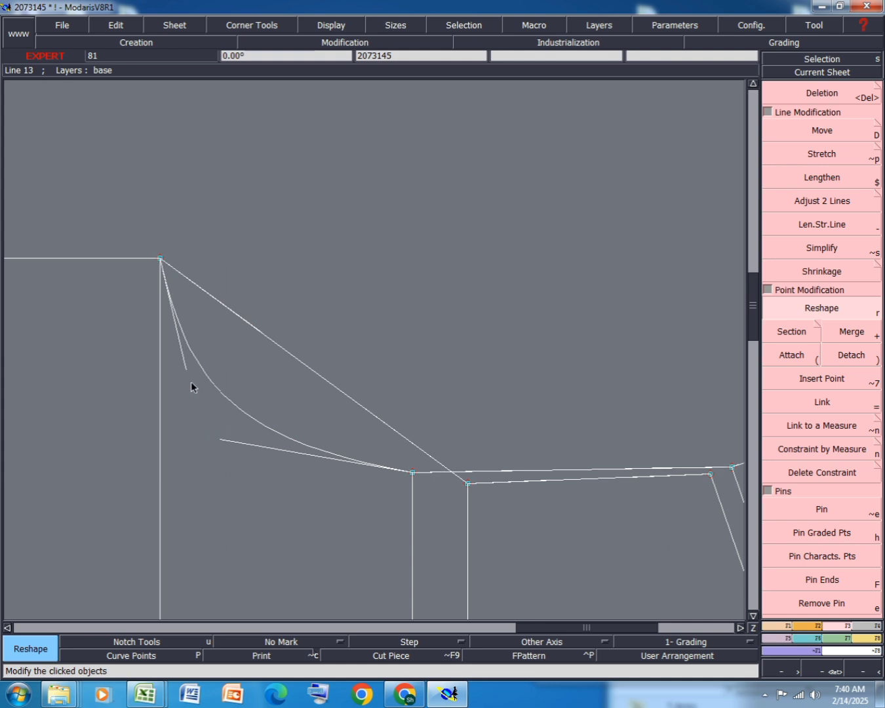
{"action": "left_click", "coordinate": [184, 372]}
{"action": "left_click", "coordinate": [169, 364]}
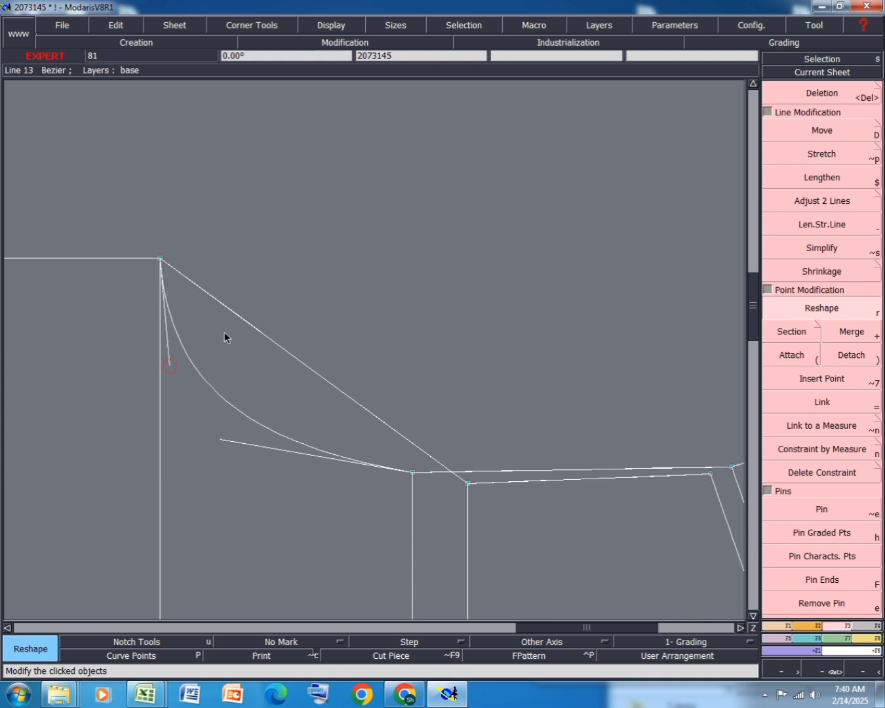
Reshape the other armhole line from the underarm corner to the farther vertical line into a deep curve using both end handles.
{"action": "left_click", "coordinate": [260, 336]}
{"action": "left_click", "coordinate": [187, 378]}
{"action": "left_click", "coordinate": [369, 410]}
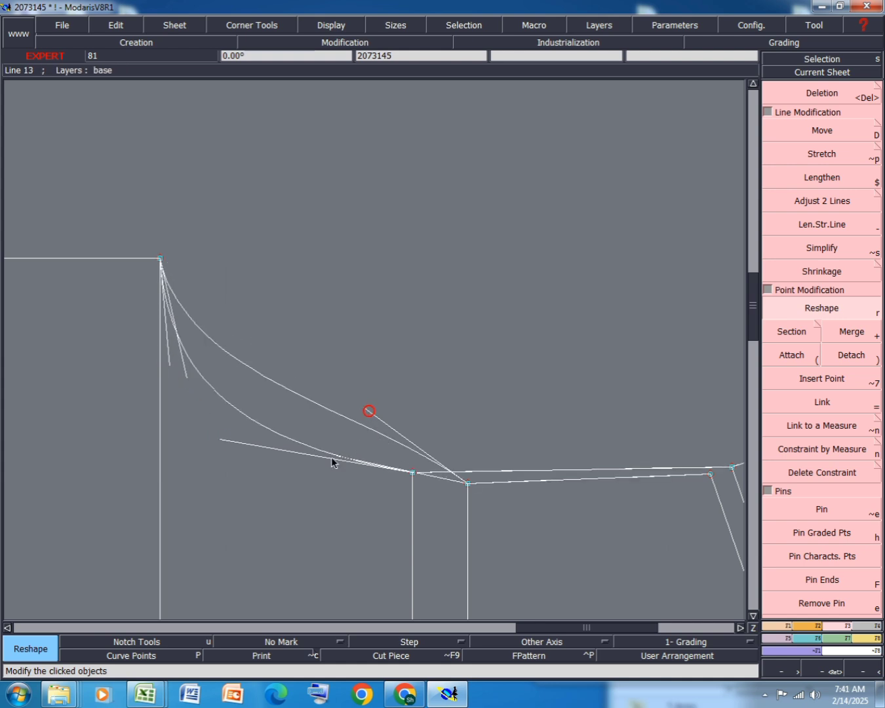
{"action": "left_click", "coordinate": [256, 476]}
{"action": "left_click", "coordinate": [188, 378]}
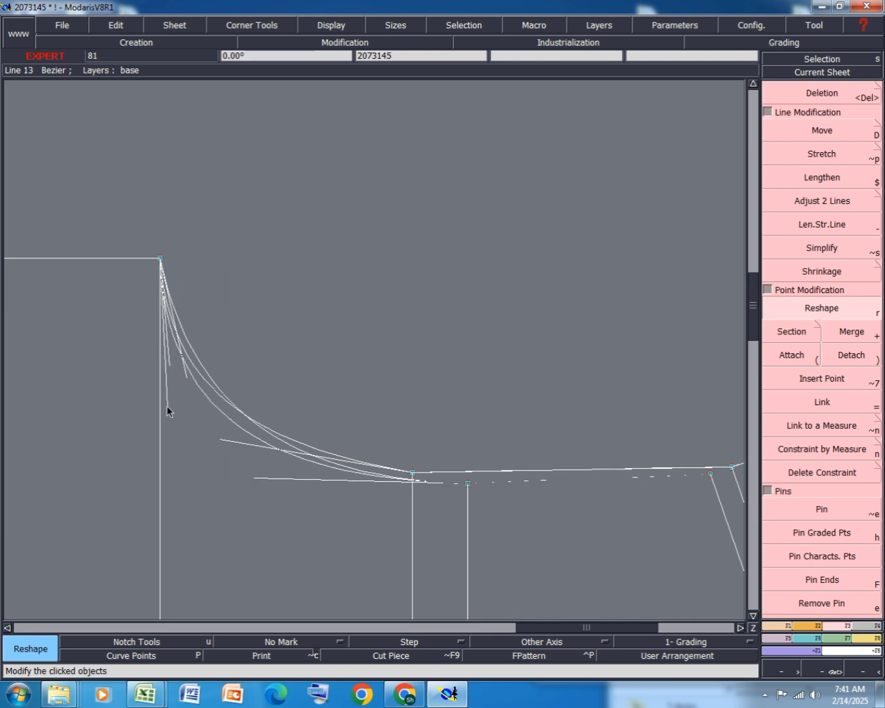
{"action": "left_click", "coordinate": [168, 406]}
Fine-tune the lower tangent handles of both armhole curves so they flow smoothly into the lines toward the shoulder.
{"action": "left_click", "coordinate": [226, 445]}
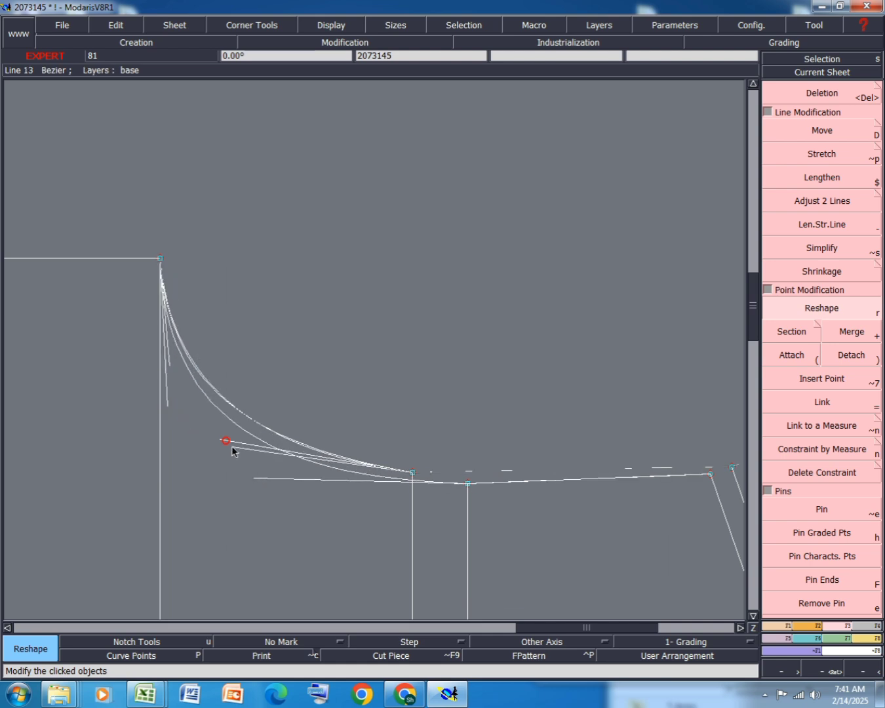
{"action": "left_click", "coordinate": [237, 457]}
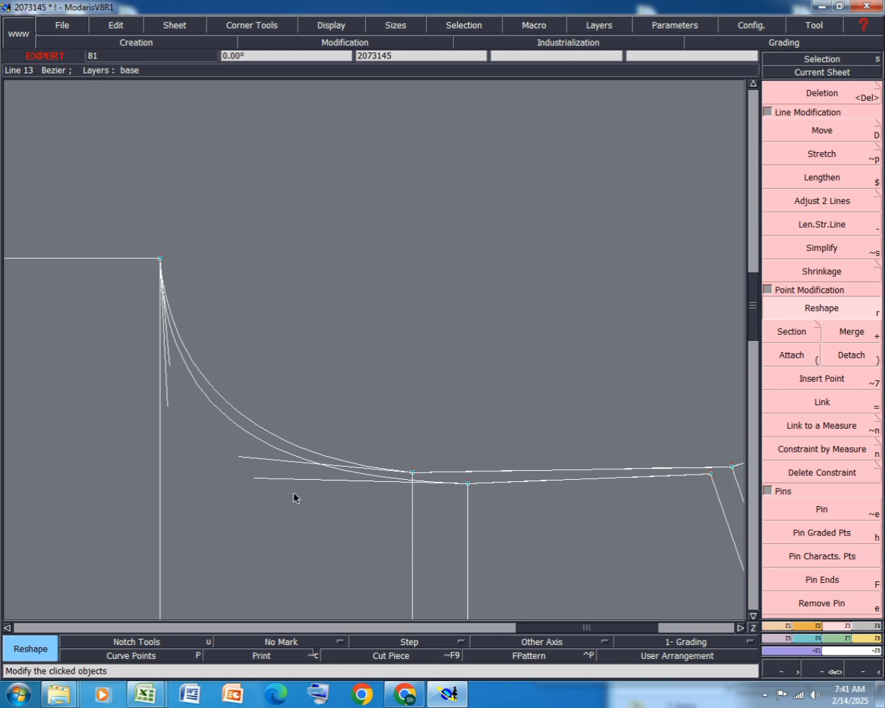
{"action": "left_click", "coordinate": [255, 478]}
{"action": "left_click", "coordinate": [254, 482]}
Create a short symmetry axis along the middle shoulder line from its armhole end, mirror the deeper armhole curve across it, and undo both.
{"action": "scroll", "coordinate": [234, 378], "scroll_direction": "down", "scroll_amount": 2}
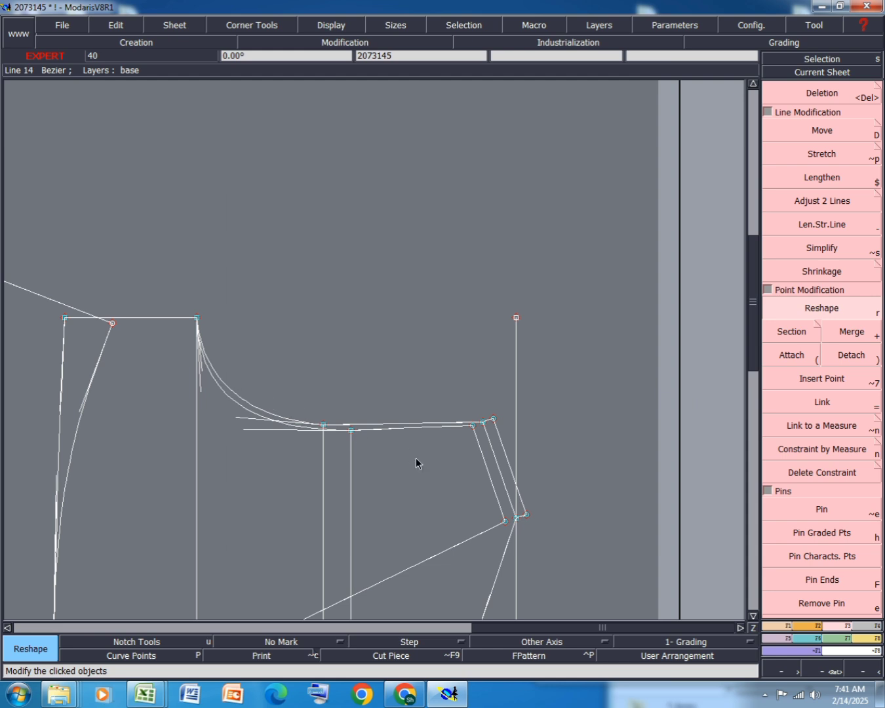
{"action": "left_click", "coordinate": [781, 627]}
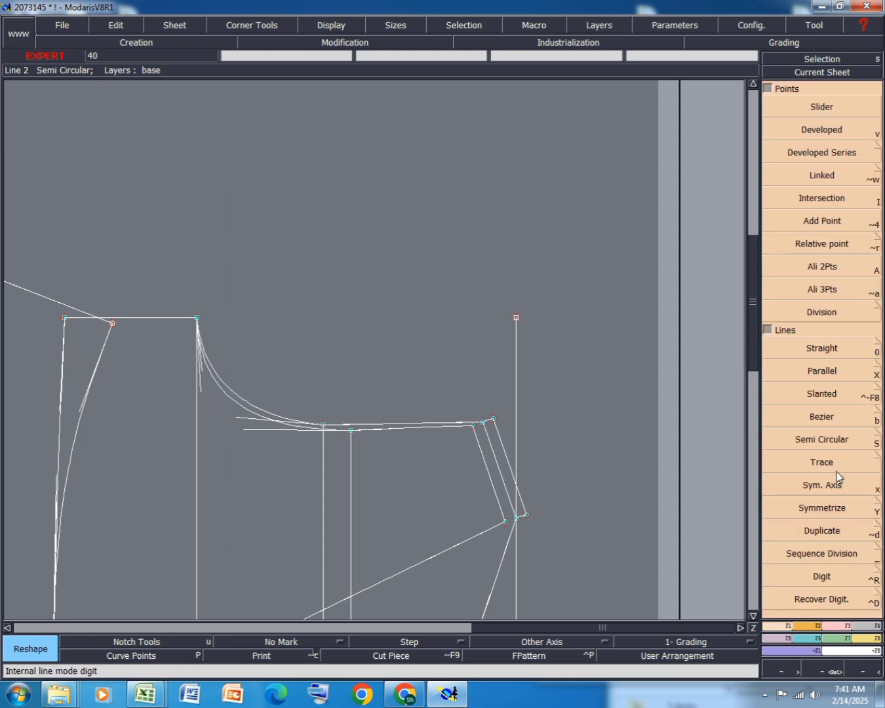
{"action": "left_click", "coordinate": [839, 486]}
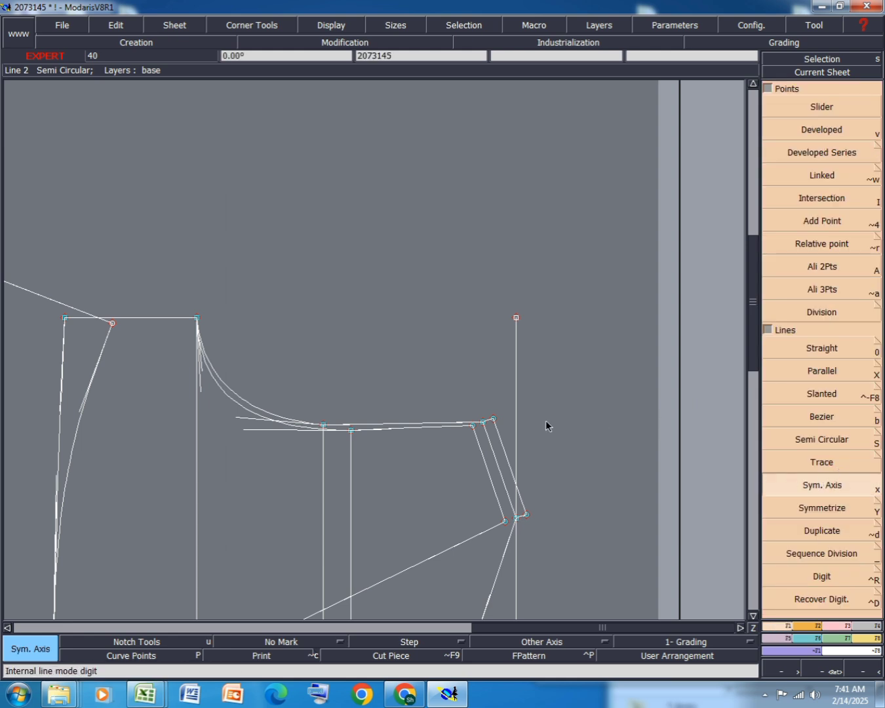
{"action": "left_click", "coordinate": [483, 421]}
{"action": "left_click", "coordinate": [494, 454]}
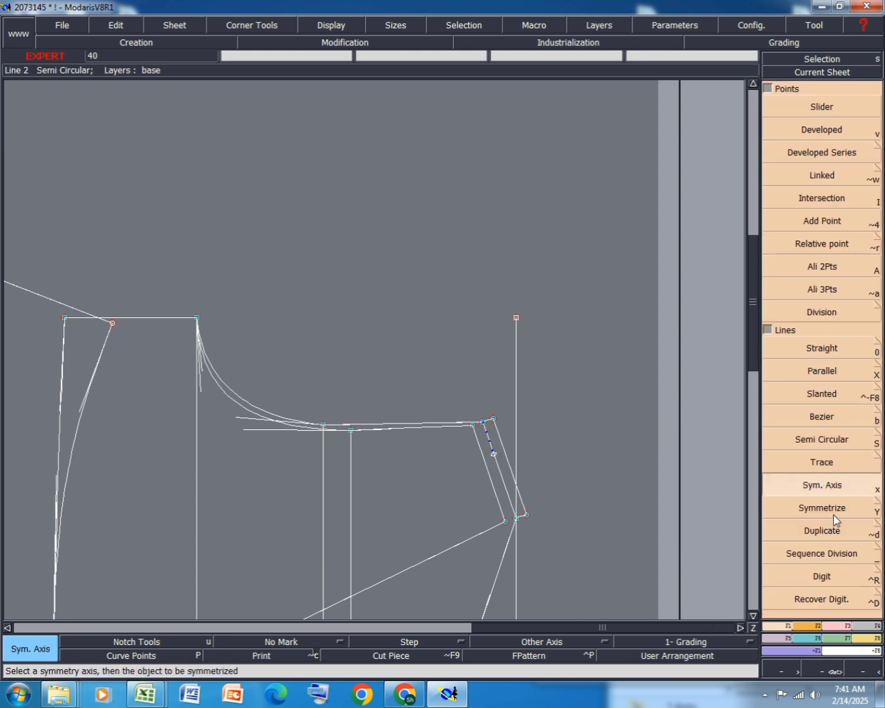
{"action": "left_click", "coordinate": [833, 514]}
{"action": "scroll", "coordinate": [455, 461], "scroll_direction": "up", "scroll_amount": 3}
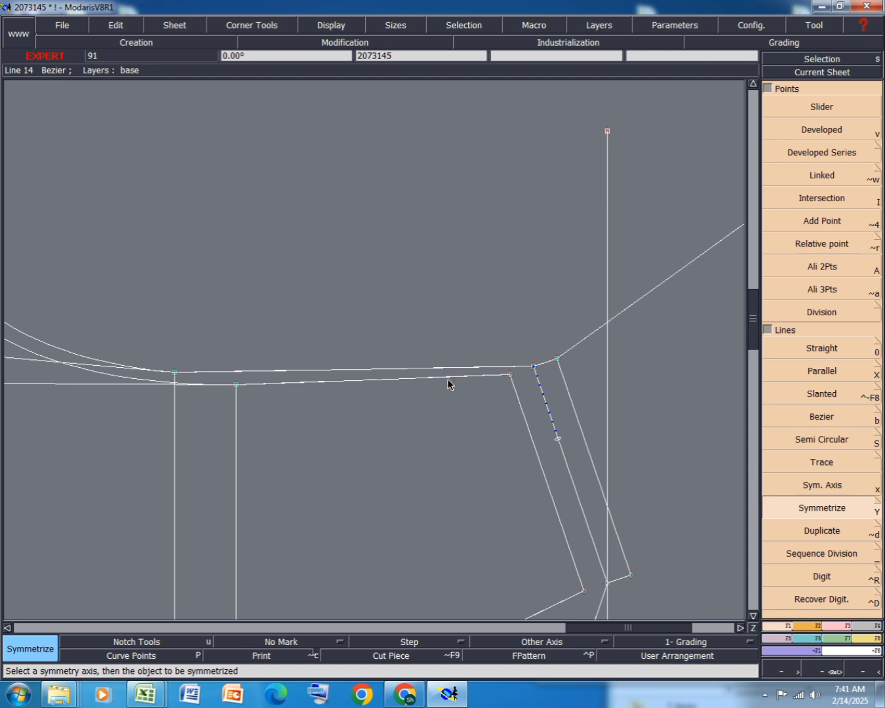
{"action": "scroll", "coordinate": [448, 384], "scroll_direction": "down", "scroll_amount": 3}
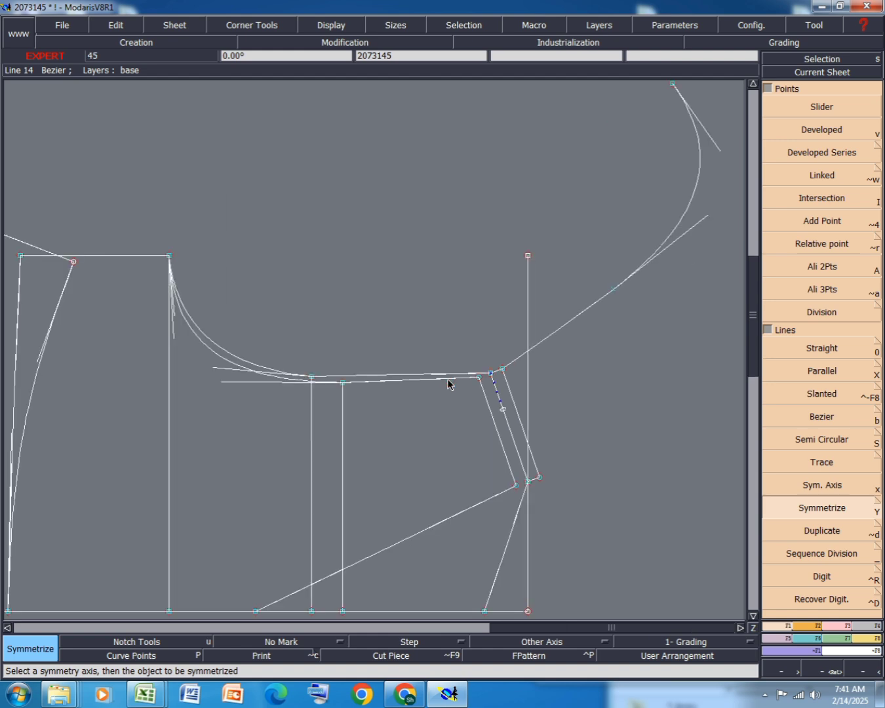
{"action": "key", "text": "ctrl+z"}
{"action": "key", "text": "ctrl+z"}
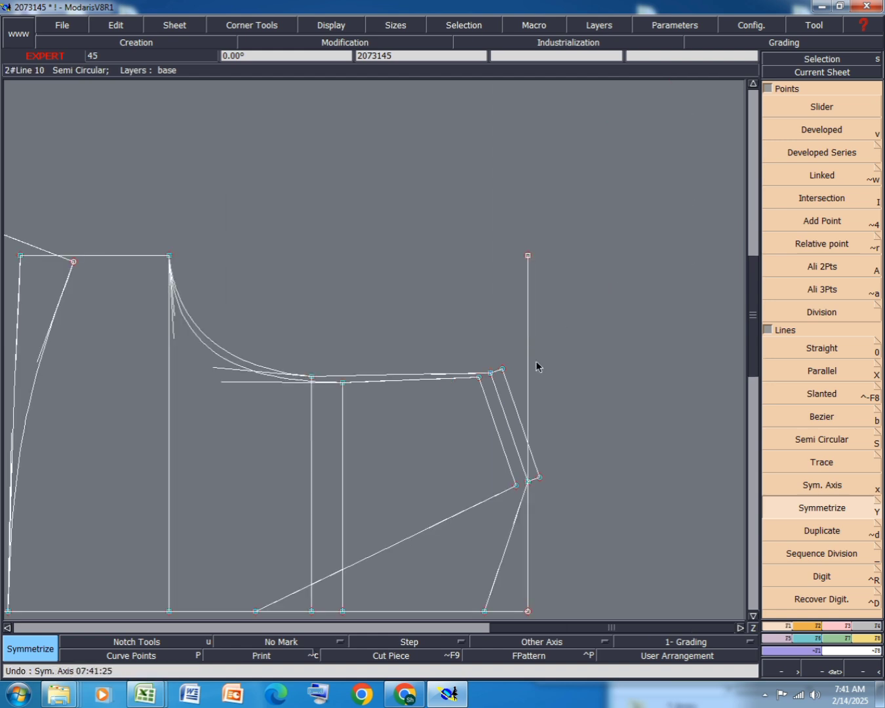
Move the three armhole-side shoulder points together with the vertical underarm line by ShiftX 0.5 cm and ShiftY 0.
{"action": "scroll", "coordinate": [539, 362], "scroll_direction": "down", "scroll_amount": 3}
{"action": "left_click", "coordinate": [832, 626]}
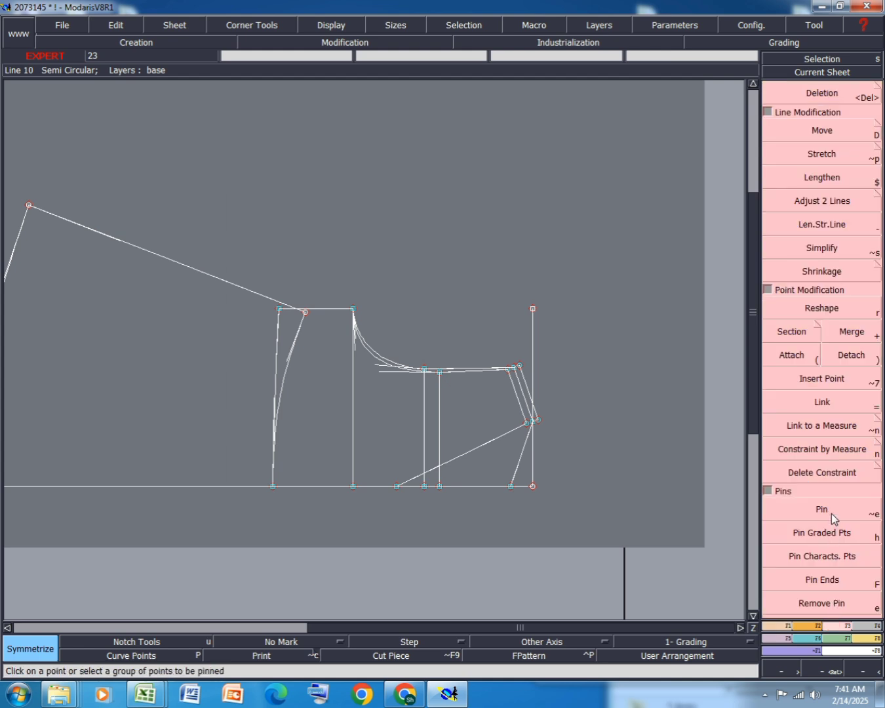
{"action": "left_click", "coordinate": [828, 130]}
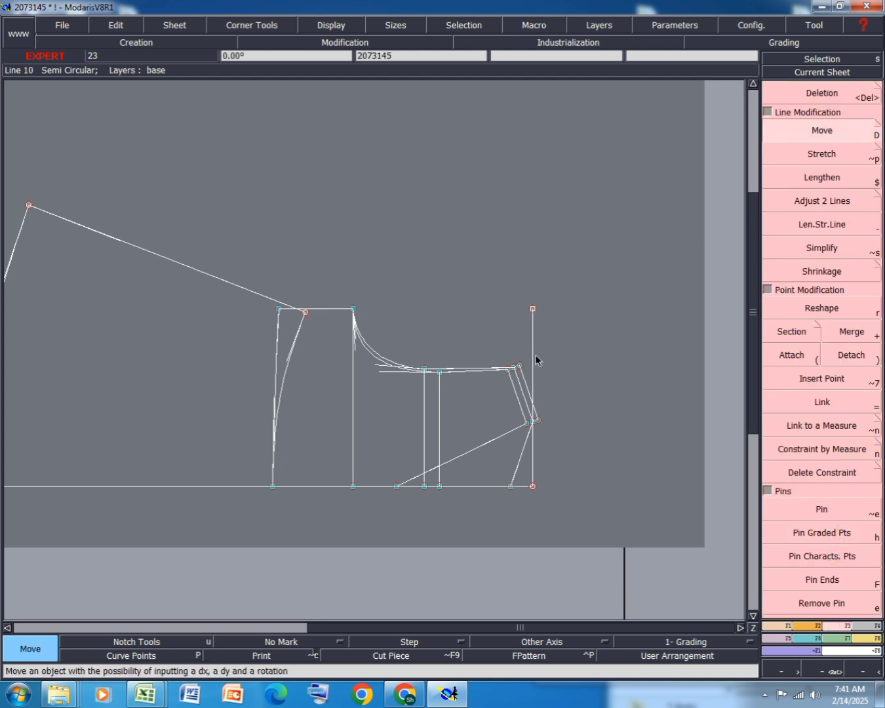
{"action": "left_click_drag", "start_coordinate": [529, 352], "coordinate": [484, 394]}
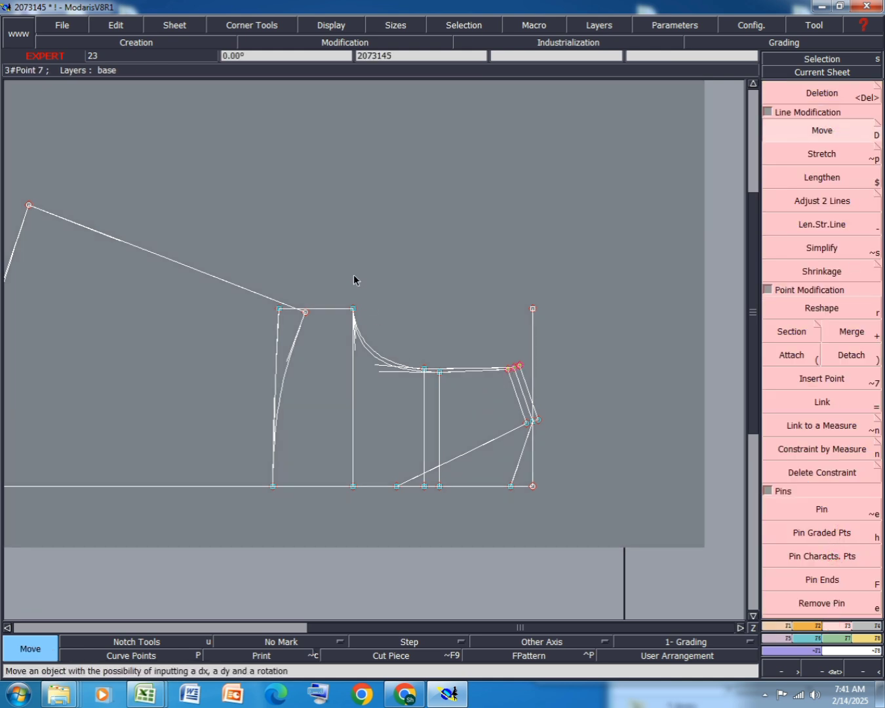
{"action": "left_click_drag", "start_coordinate": [364, 264], "coordinate": [338, 523]}
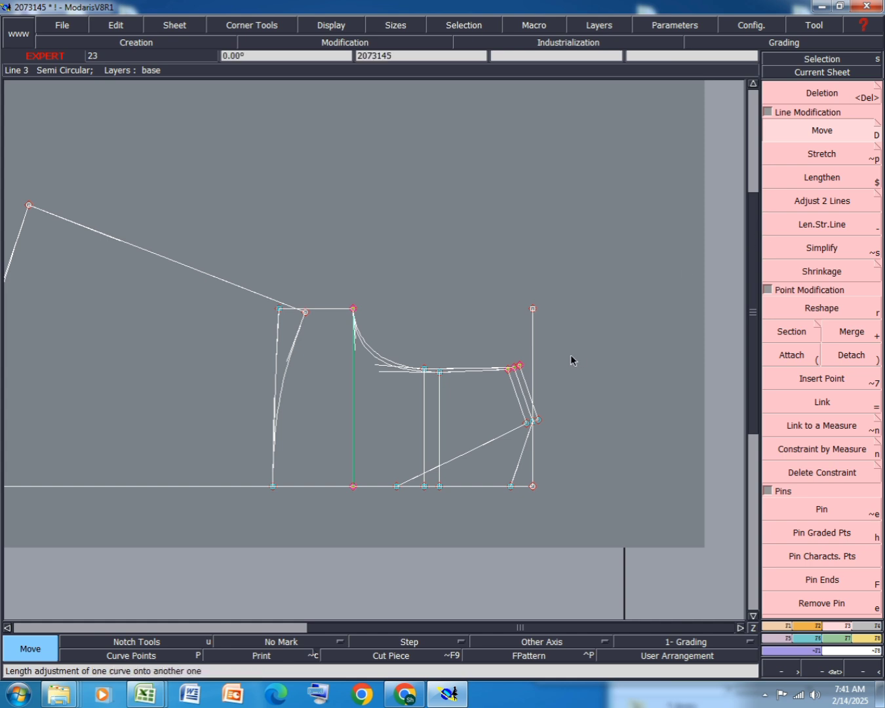
{"action": "left_click", "coordinate": [519, 365]}
{"action": "key", "text": "Down"}
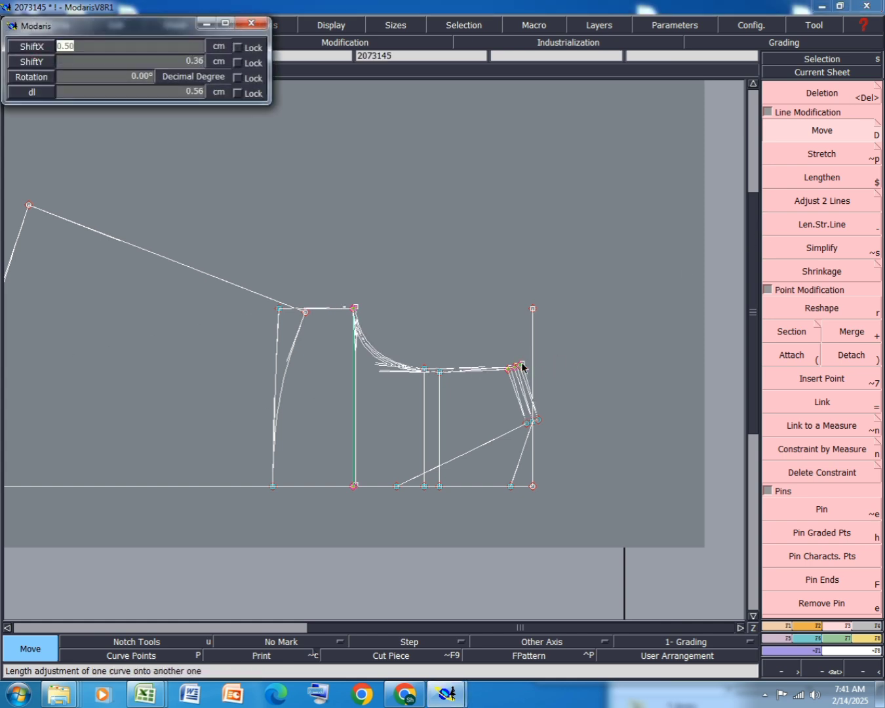
{"action": "type", "text": "1"}
{"action": "key", "text": "Down"}
{"action": "type", "text": "0"}
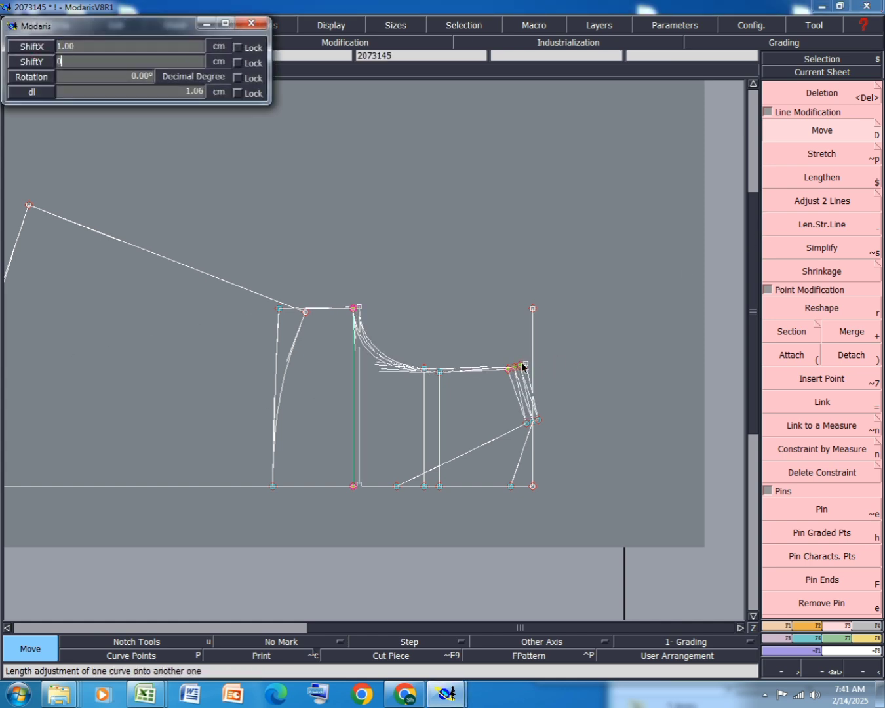
{"action": "key", "text": "Return"}
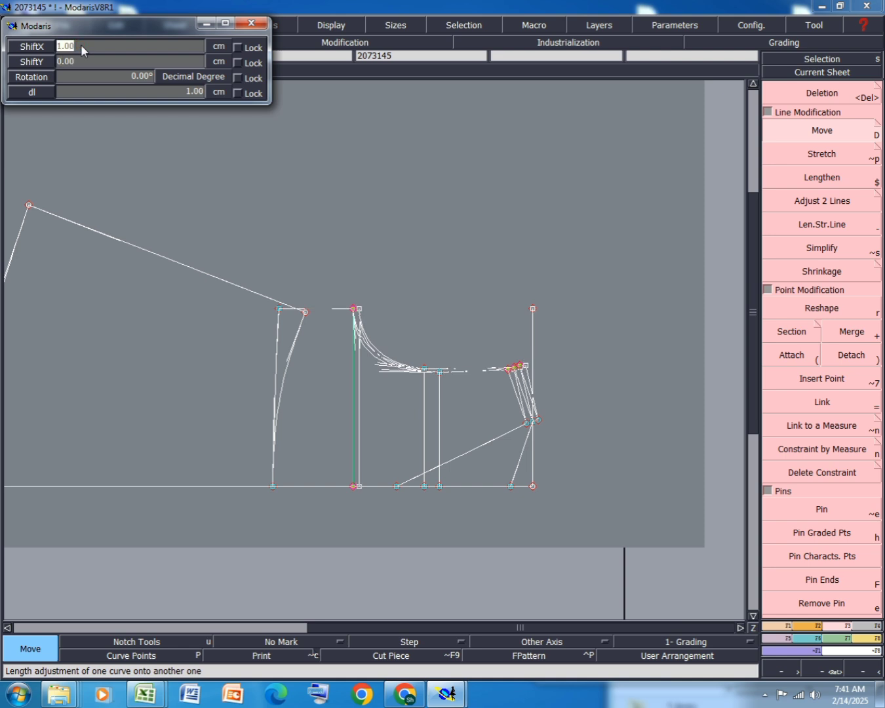
{"action": "type", "text": ".5"}
{"action": "key", "text": "Return"}
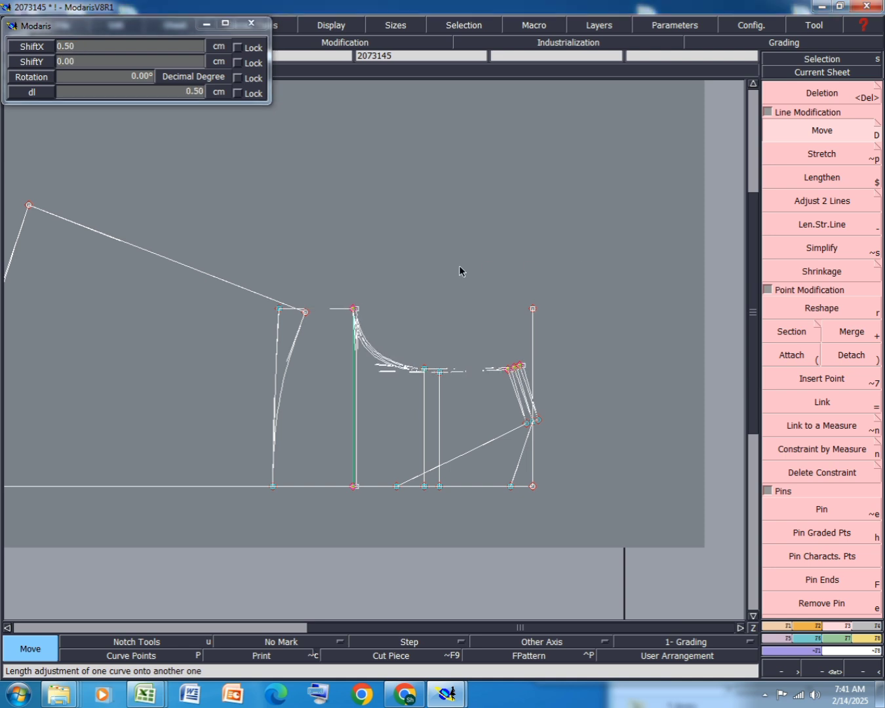
{"action": "left_click", "coordinate": [459, 265]}
Add a short symmetry axis at the armhole end of the middle shoulder line, mirror the deeper armhole curve across it, and undo both.
{"action": "scroll", "coordinate": [503, 407], "scroll_direction": "up", "scroll_amount": 3}
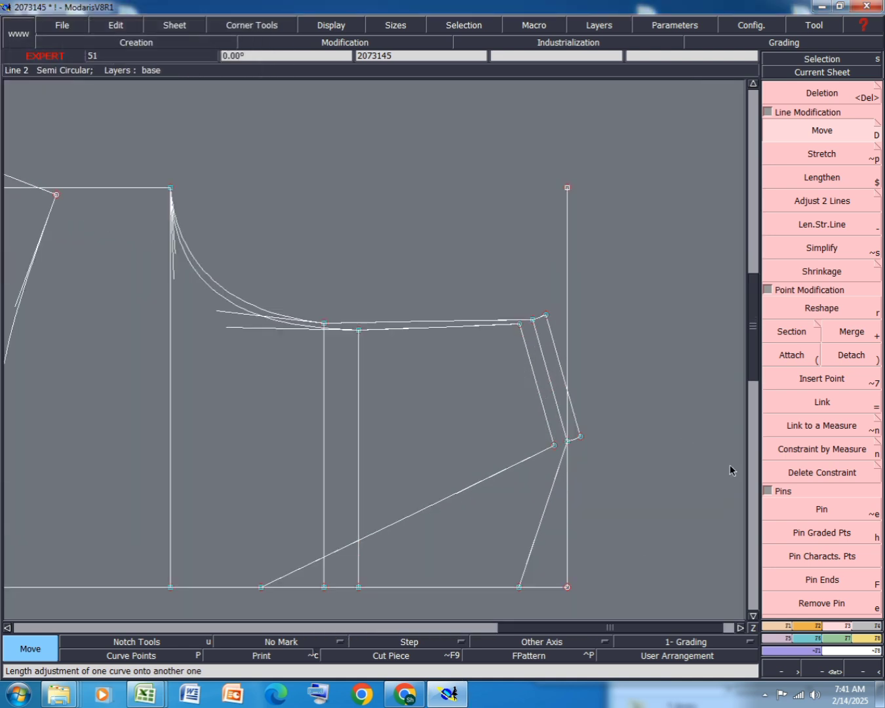
{"action": "left_click", "coordinate": [784, 625]}
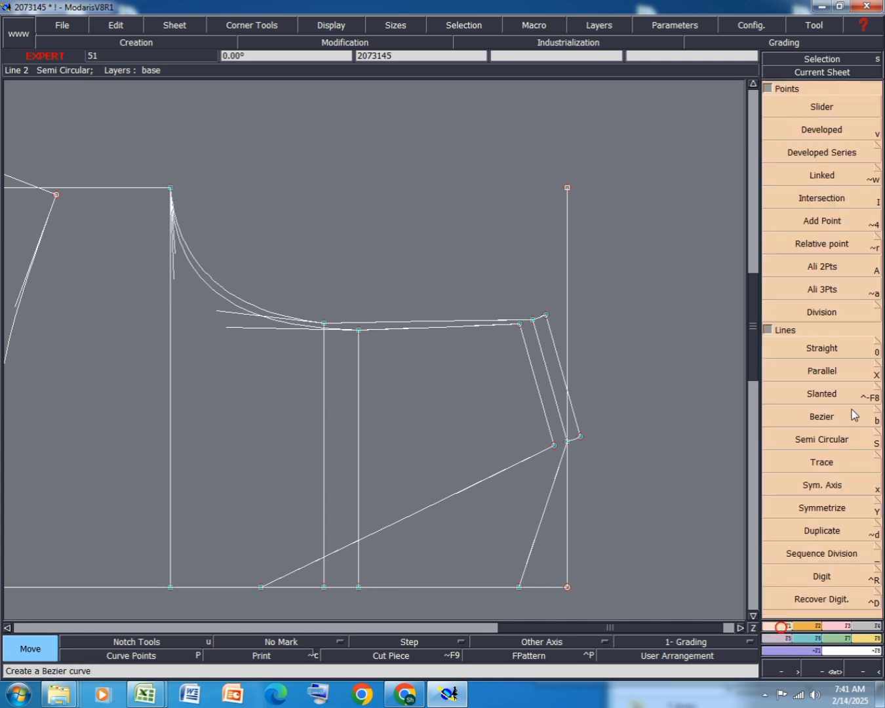
{"action": "left_click", "coordinate": [835, 487]}
{"action": "left_click", "coordinate": [533, 319]}
{"action": "left_click", "coordinate": [538, 341]}
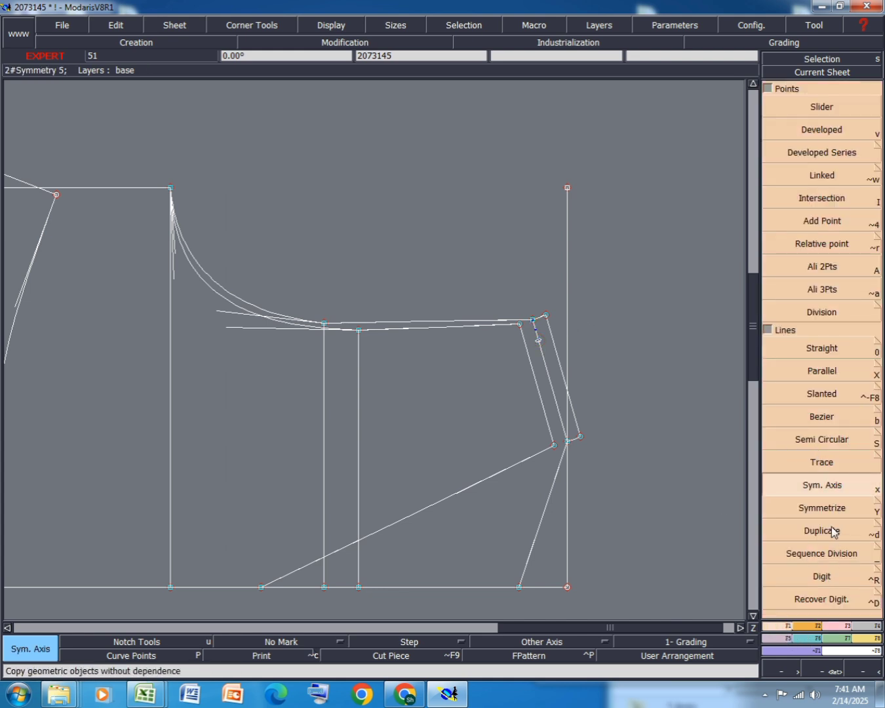
{"action": "left_click", "coordinate": [822, 508]}
{"action": "left_click", "coordinate": [450, 327]}
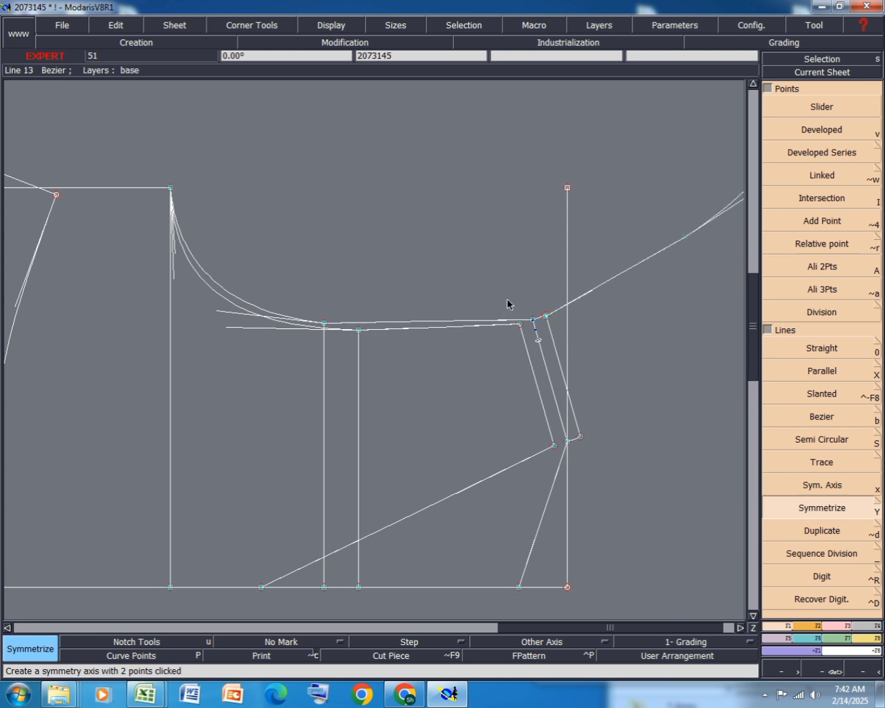
{"action": "key", "text": "ctrl+z"}
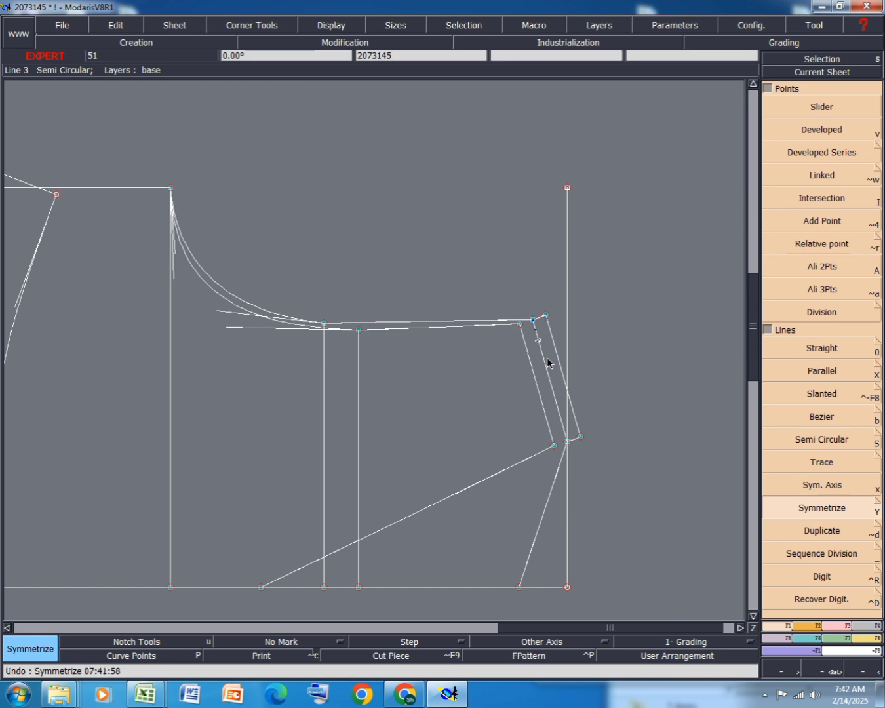
{"action": "key", "text": "ctrl+z"}
Save the model, continuing past the anomaly warnings, and automatically arrange all sheets on the desk.
{"action": "key", "text": "ctrl+s"}
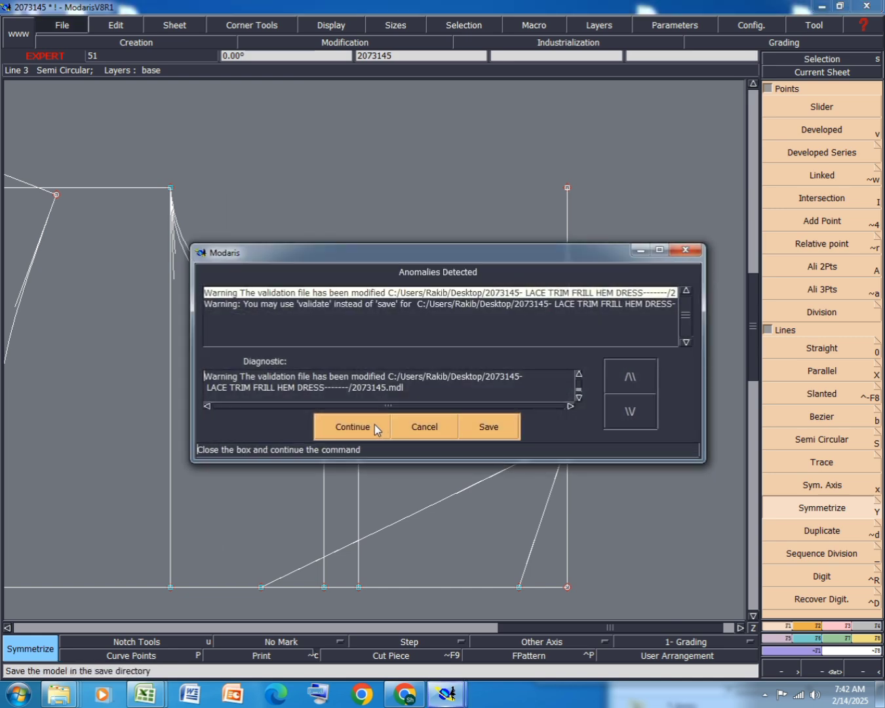
{"action": "left_click", "coordinate": [367, 425]}
{"action": "key", "text": "j"}
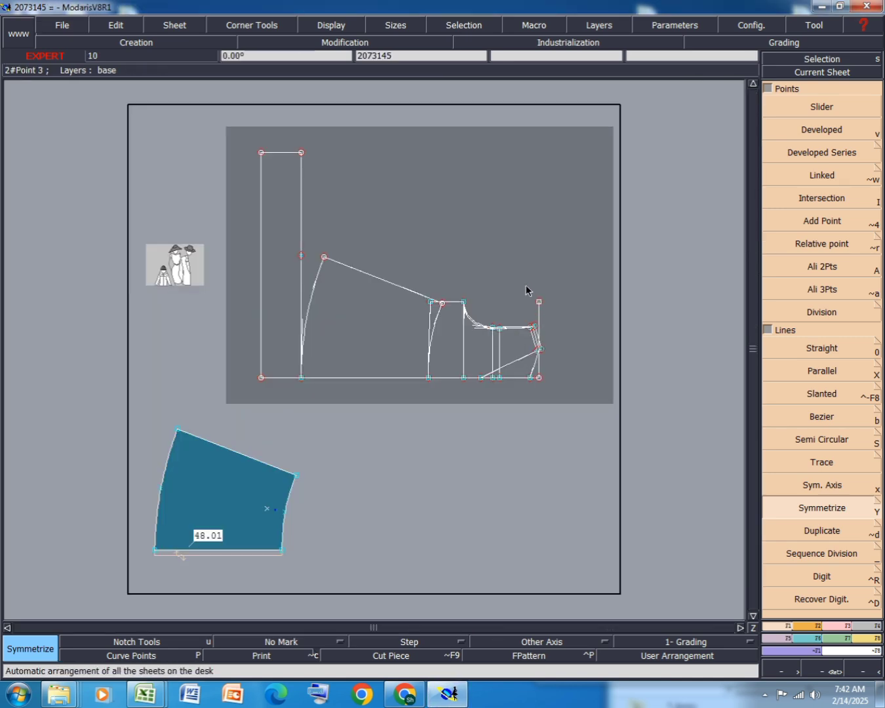
Delete the sheet with the filled skirt panel piece and rearrange the remaining sheets on the desk.
{"action": "scroll", "coordinate": [439, 241], "scroll_direction": "up", "scroll_amount": 1}
{"action": "scroll", "coordinate": [440, 241], "scroll_direction": "down", "scroll_amount": 1}
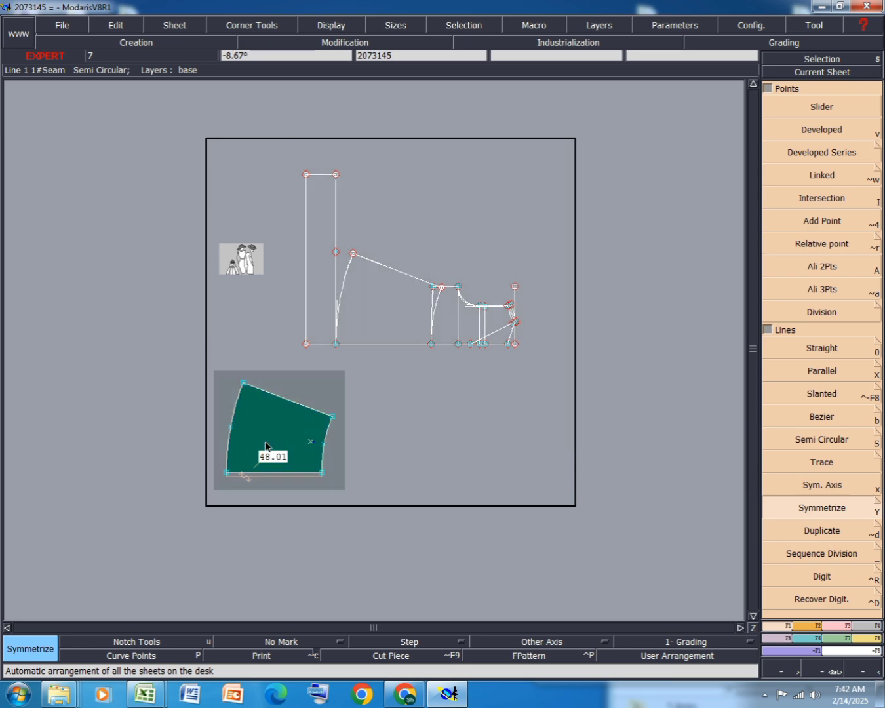
{"action": "key", "text": "Delete"}
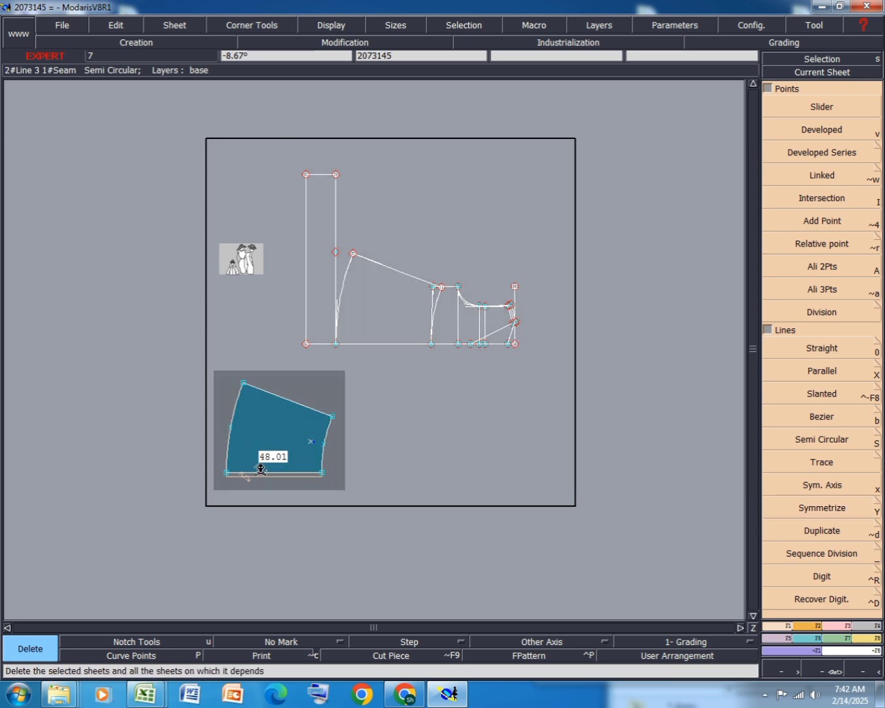
{"action": "left_click", "coordinate": [261, 470]}
{"action": "key", "text": "Delete"}
{"action": "key", "text": "j"}
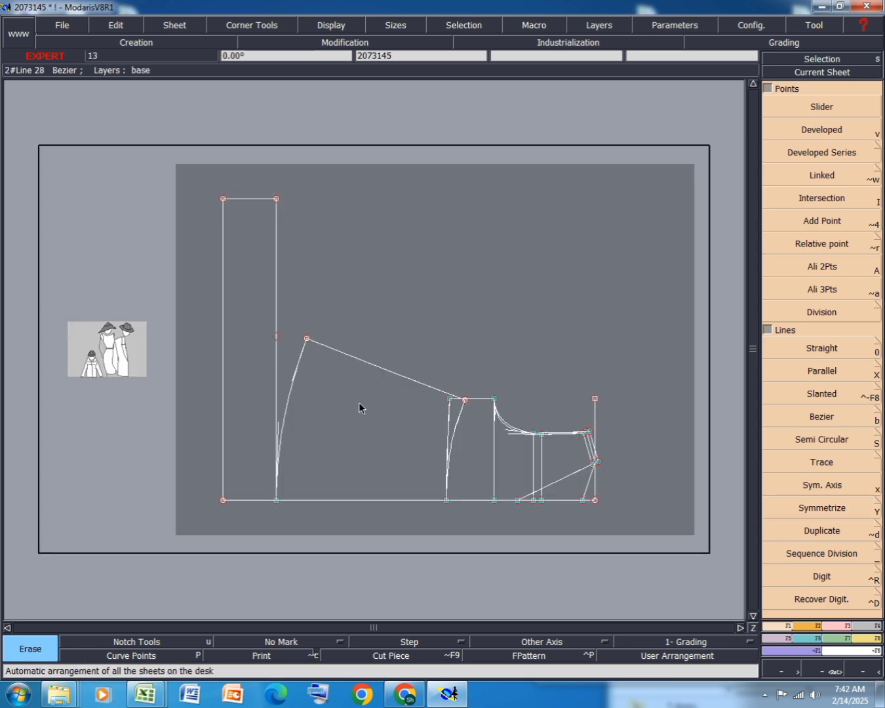
Save model 2073145 without the skirt panel sheet, continuing past the anomaly warnings.
{"action": "key", "text": "ctrl+s"}
{"action": "left_click", "coordinate": [361, 426]}
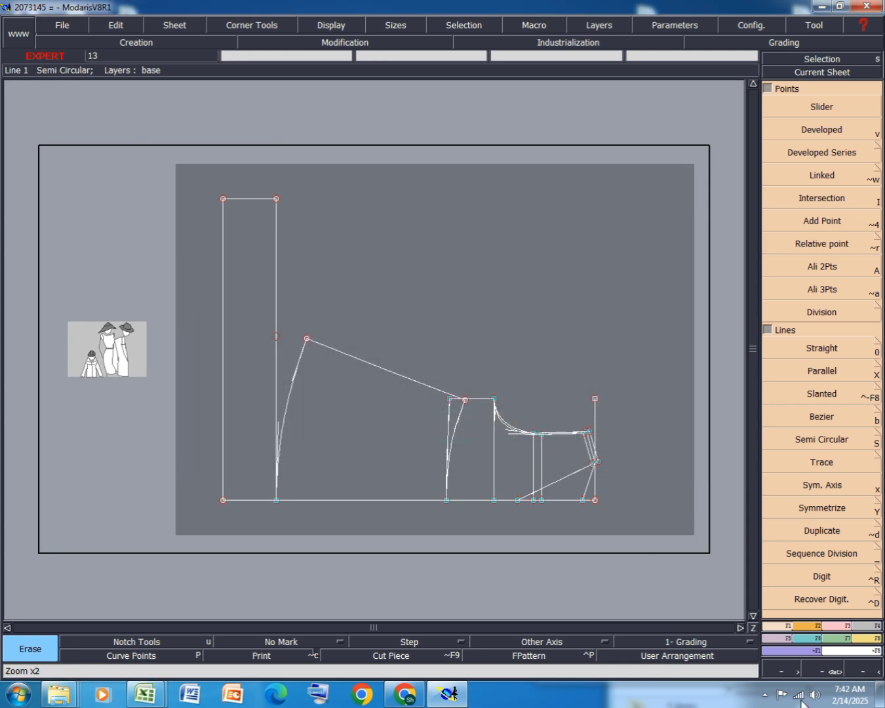
{"action": "left_click", "coordinate": [765, 695]}
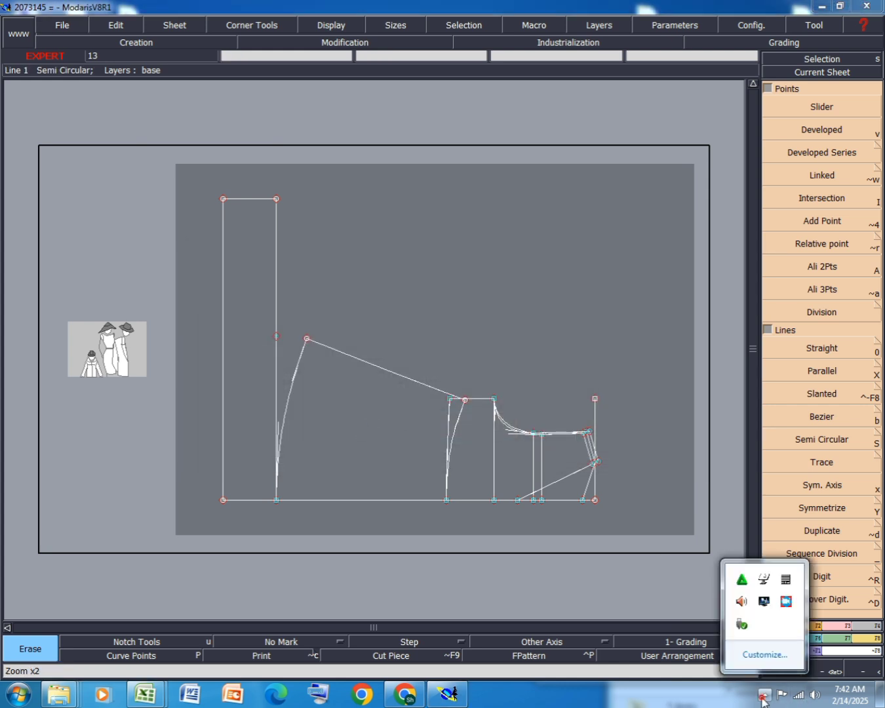
{"action": "left_click", "coordinate": [786, 601]}
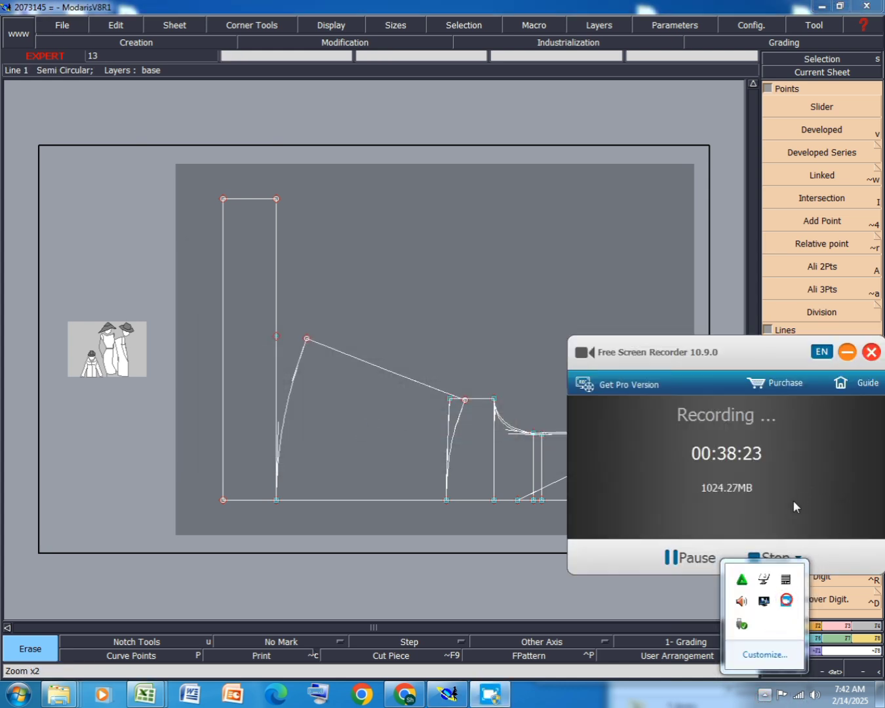